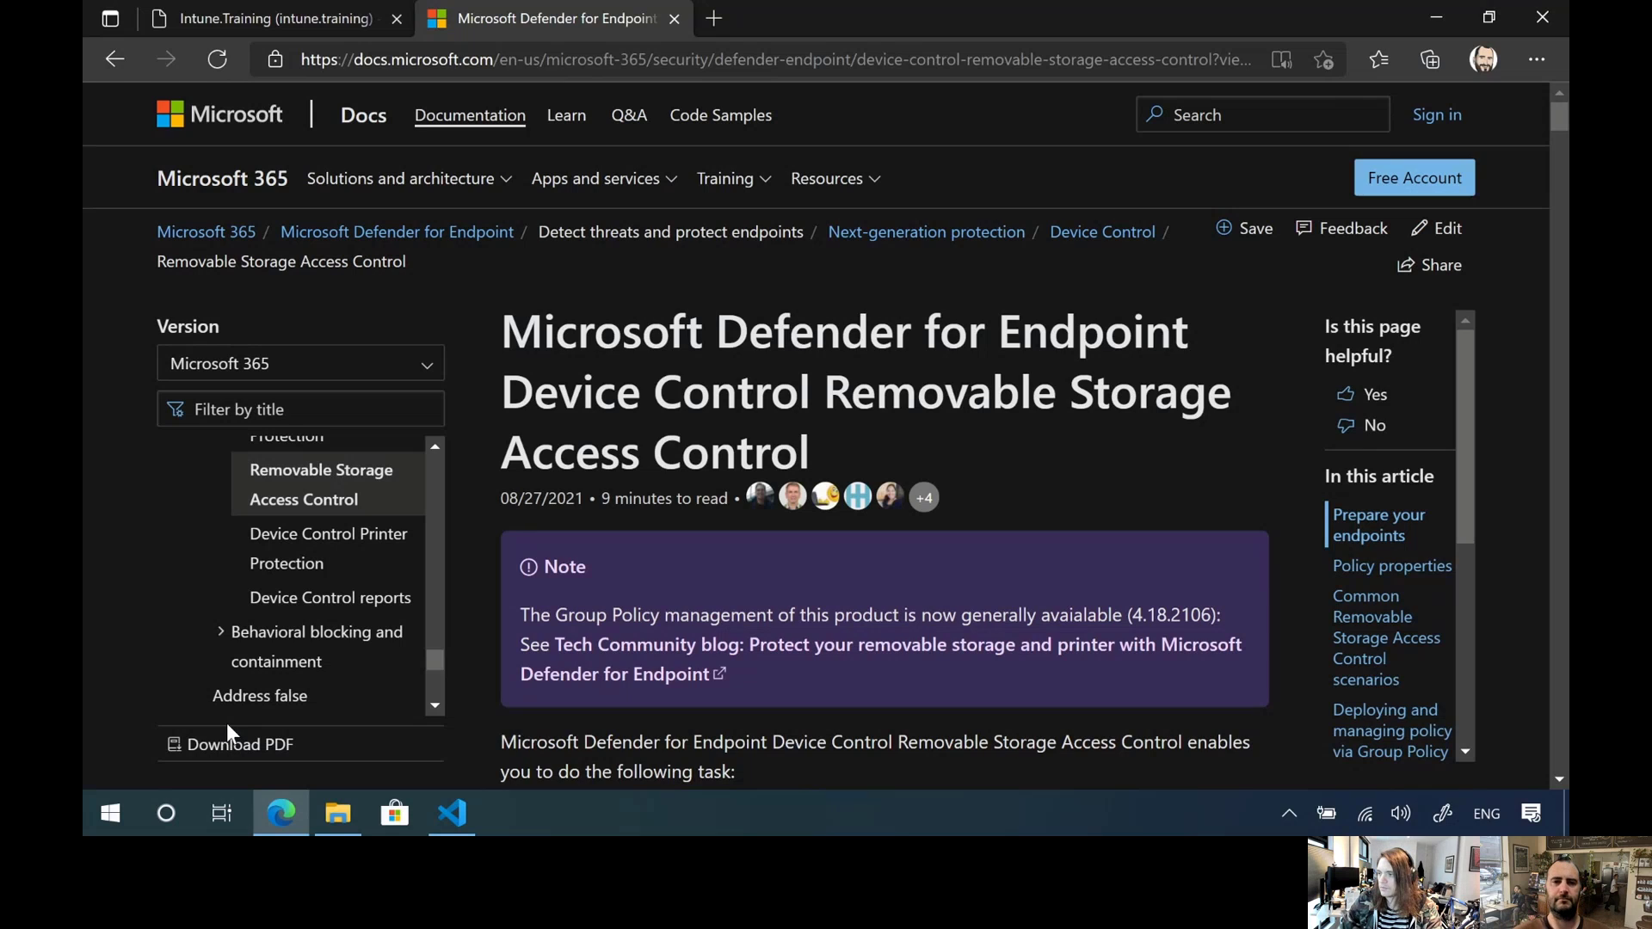
Review the Removable Storage Access Control article's neighbouring Device Control topics, introduction and table of supported privileges and permissions
{"action": "scroll", "coordinate": [391, 533], "scroll_direction": "up", "scroll_amount": 3}
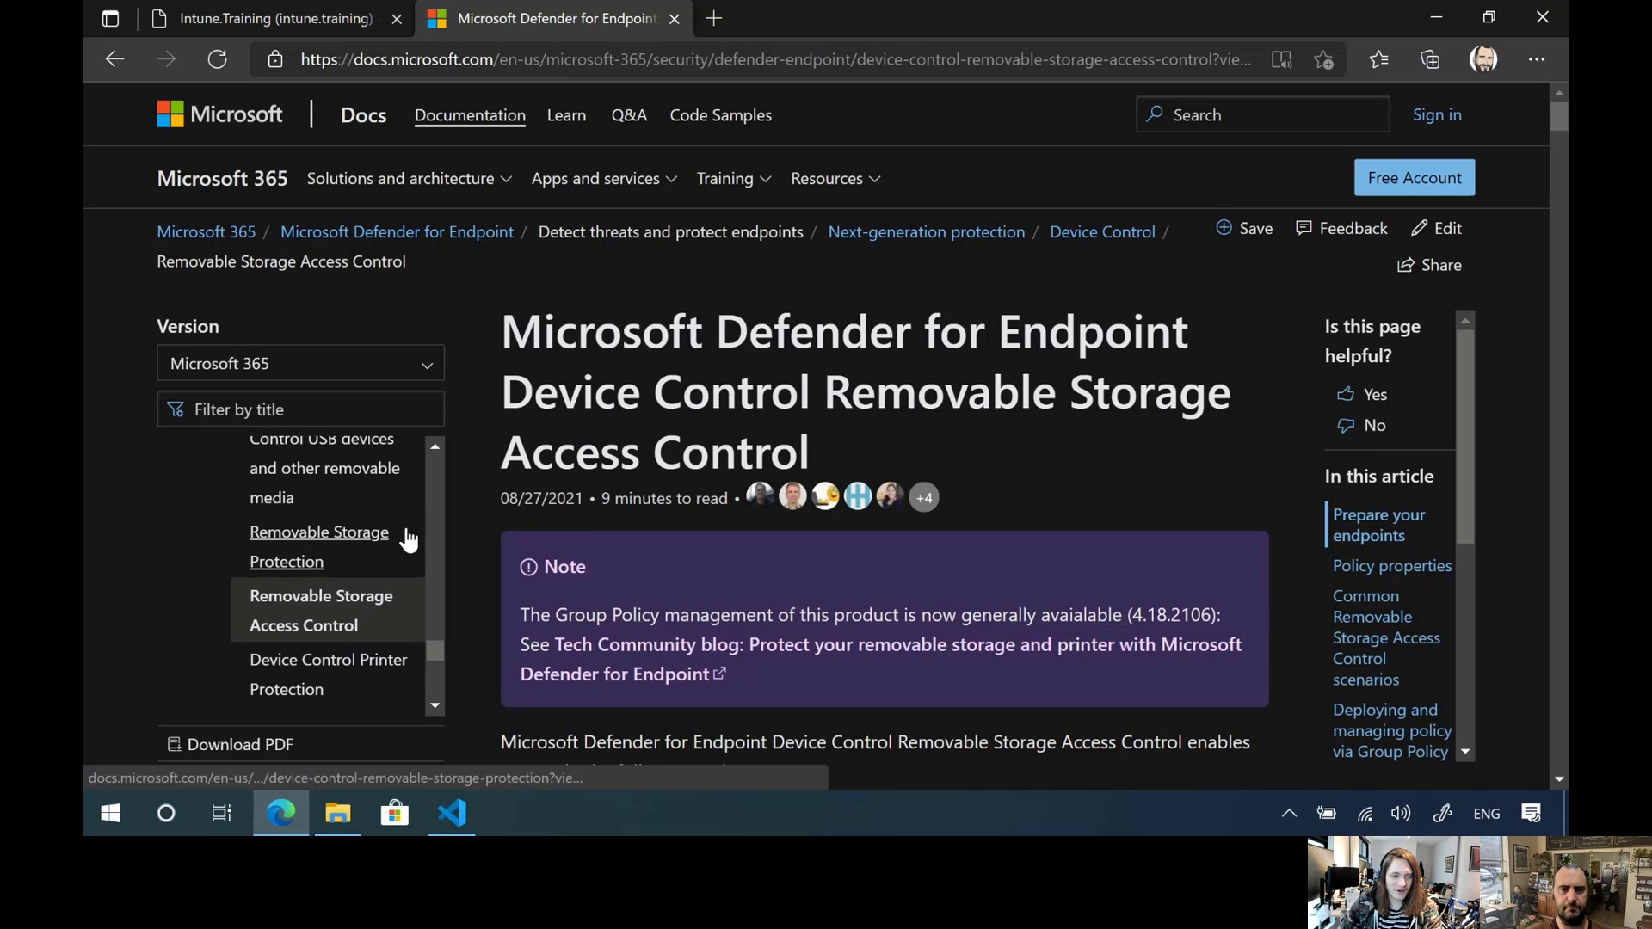
{"action": "scroll", "coordinate": [408, 540], "scroll_direction": "up", "scroll_amount": 1}
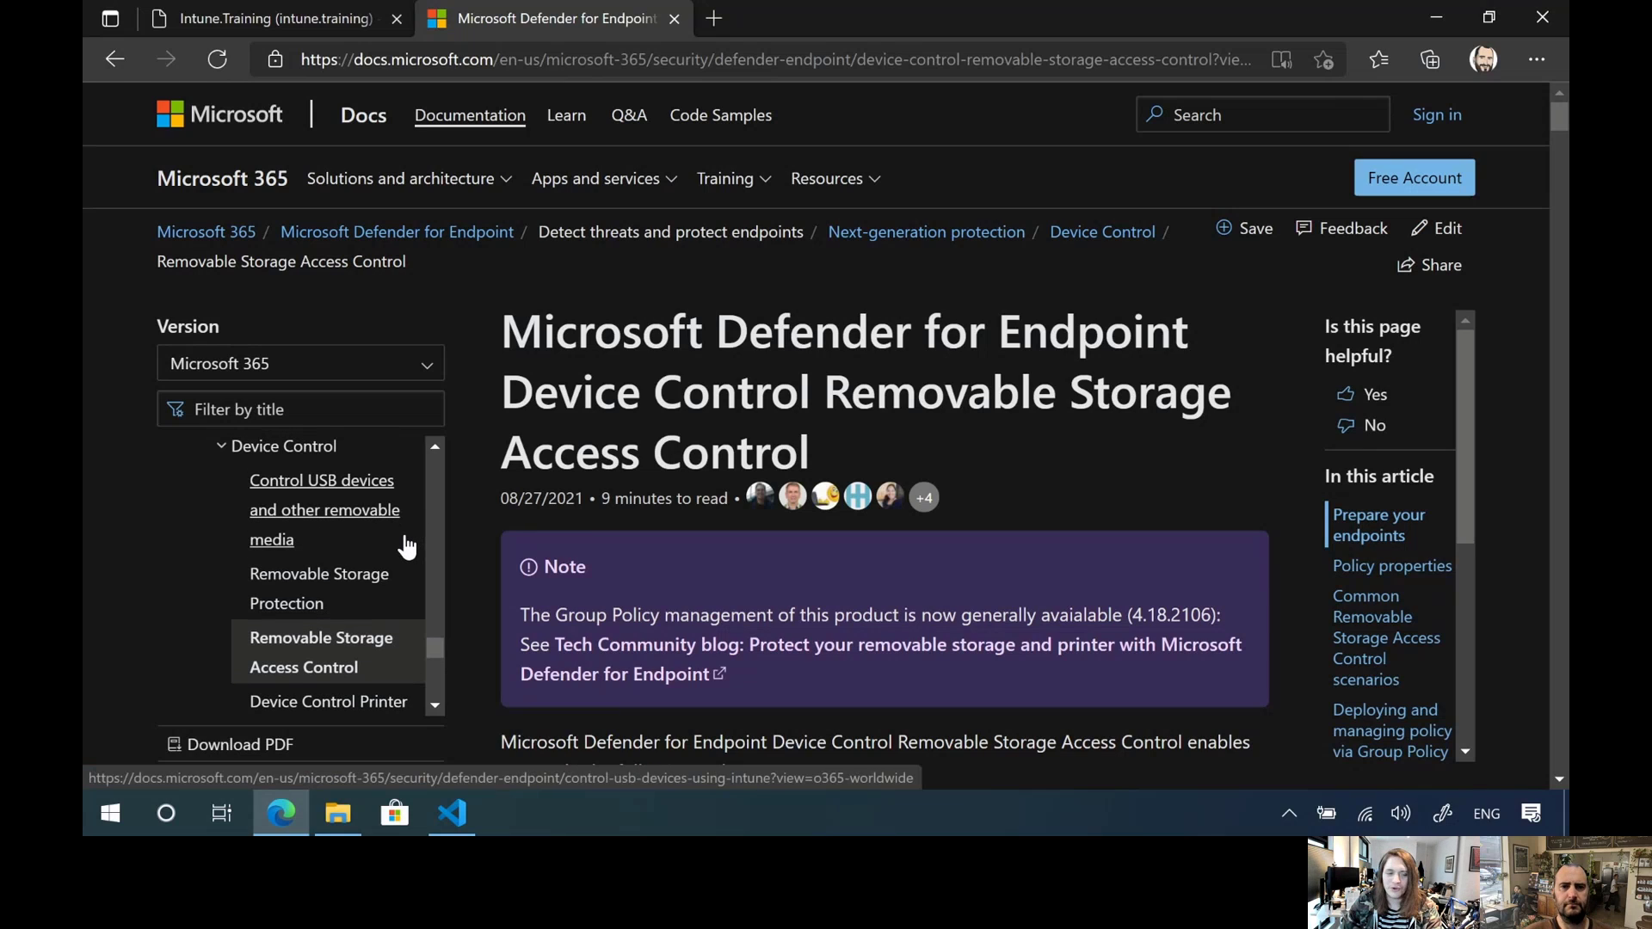
{"action": "scroll", "coordinate": [408, 547], "scroll_direction": "down", "scroll_amount": 3}
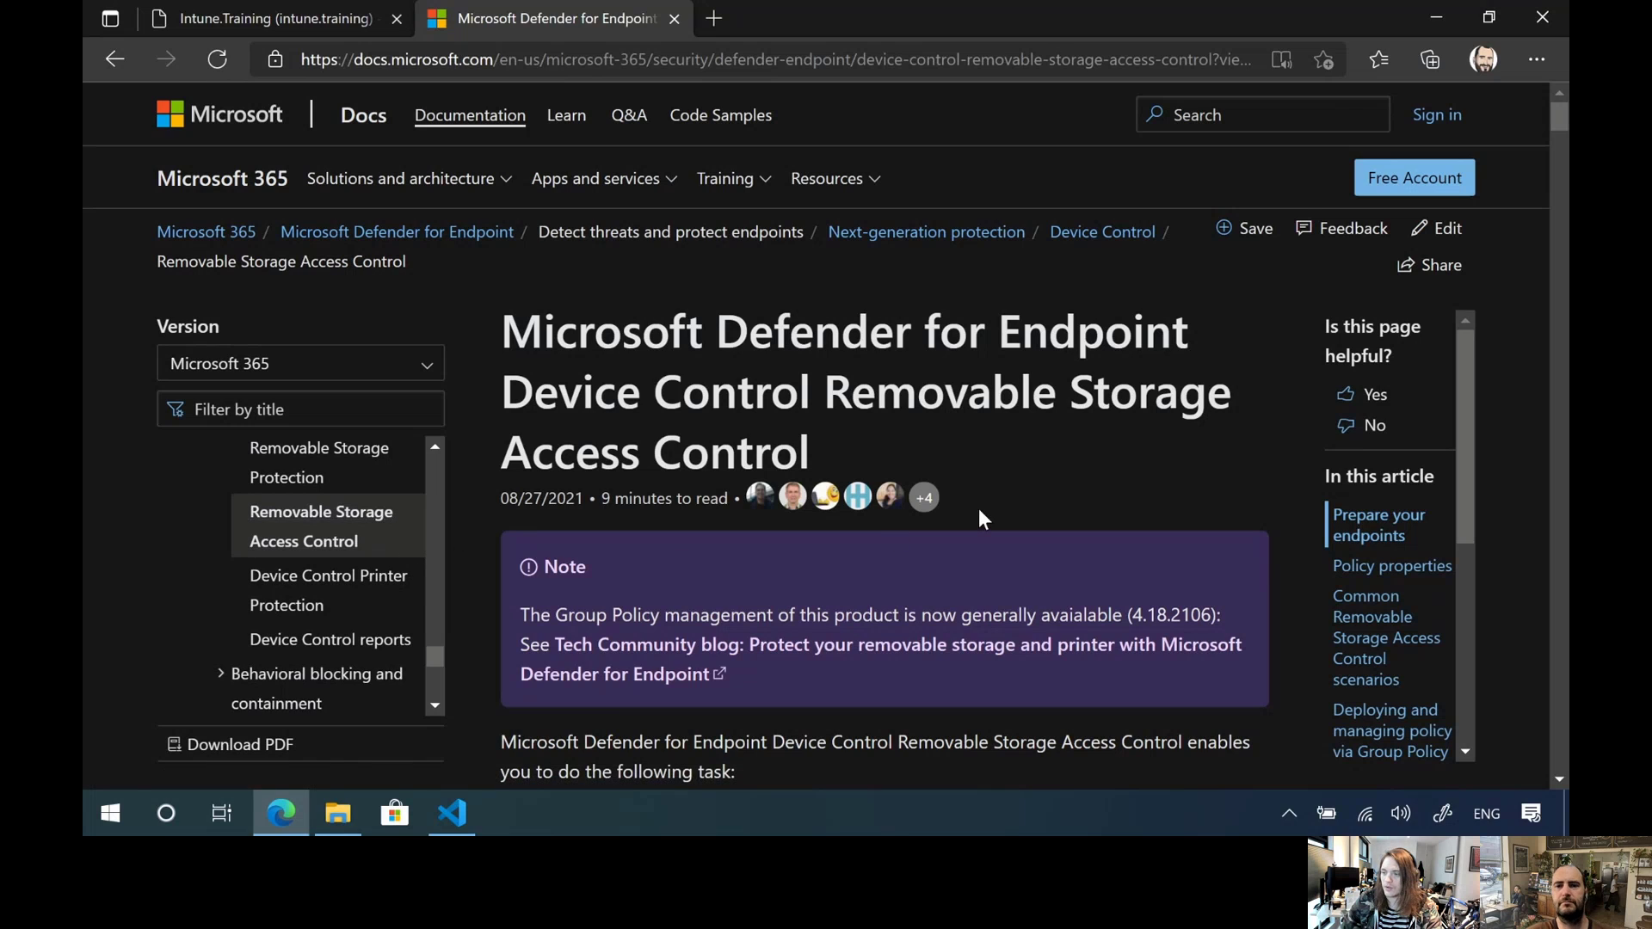
{"action": "scroll", "coordinate": [979, 508], "scroll_direction": "down", "scroll_amount": 3}
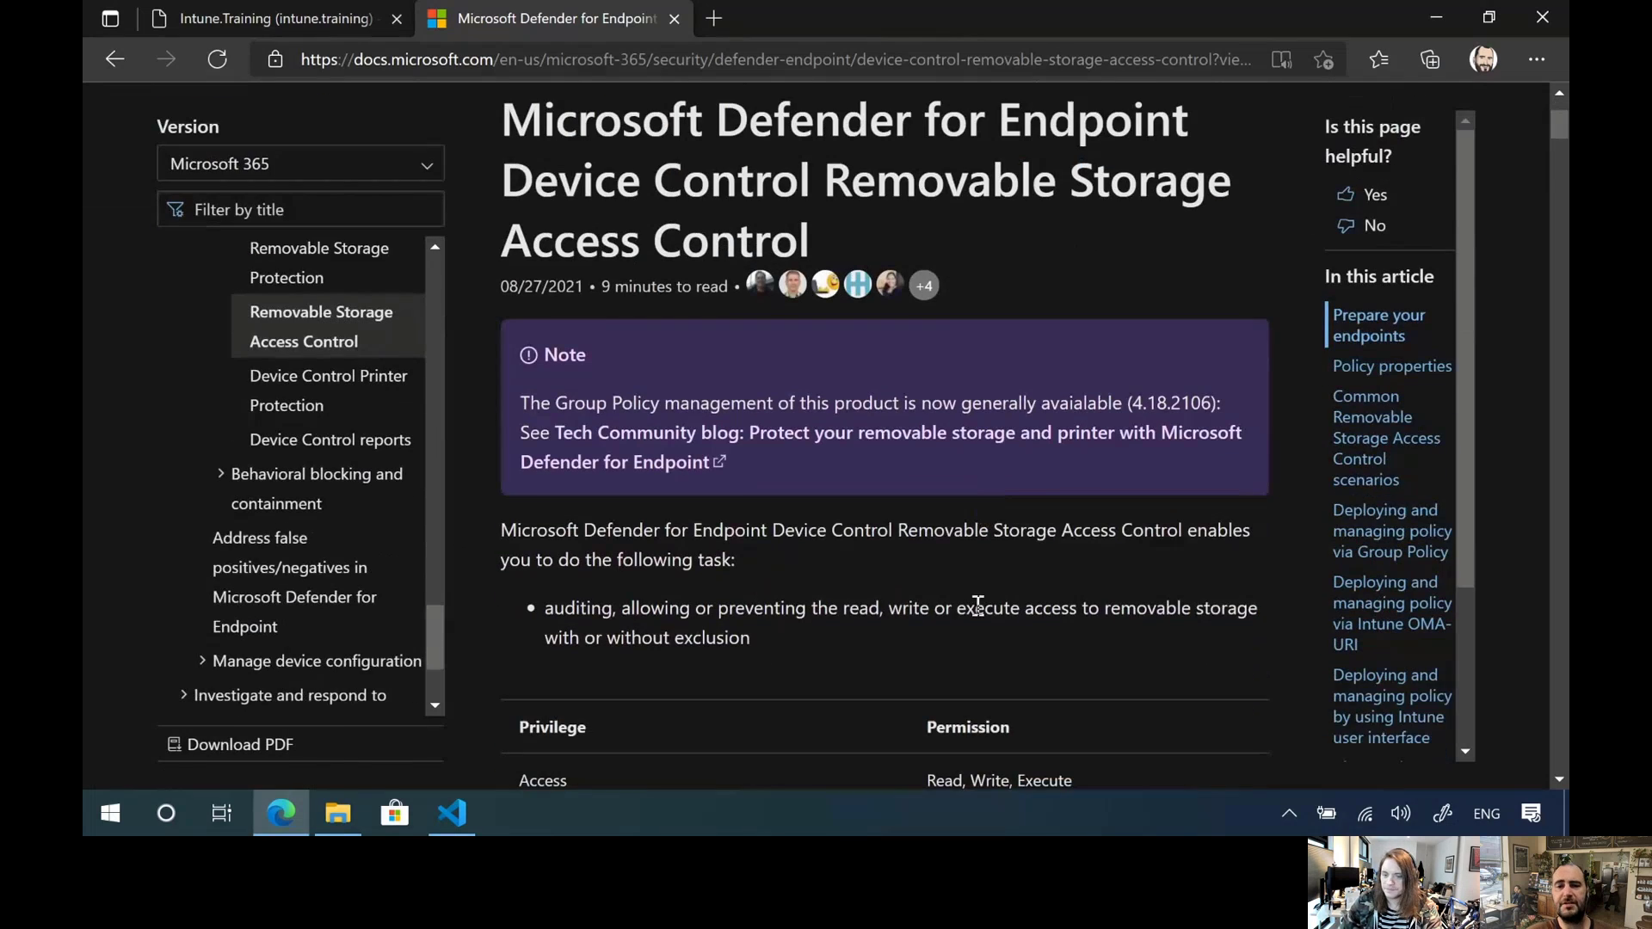
{"action": "scroll", "coordinate": [977, 596], "scroll_direction": "up", "scroll_amount": 1}
{"action": "scroll", "coordinate": [978, 596], "scroll_direction": "down", "scroll_amount": 3}
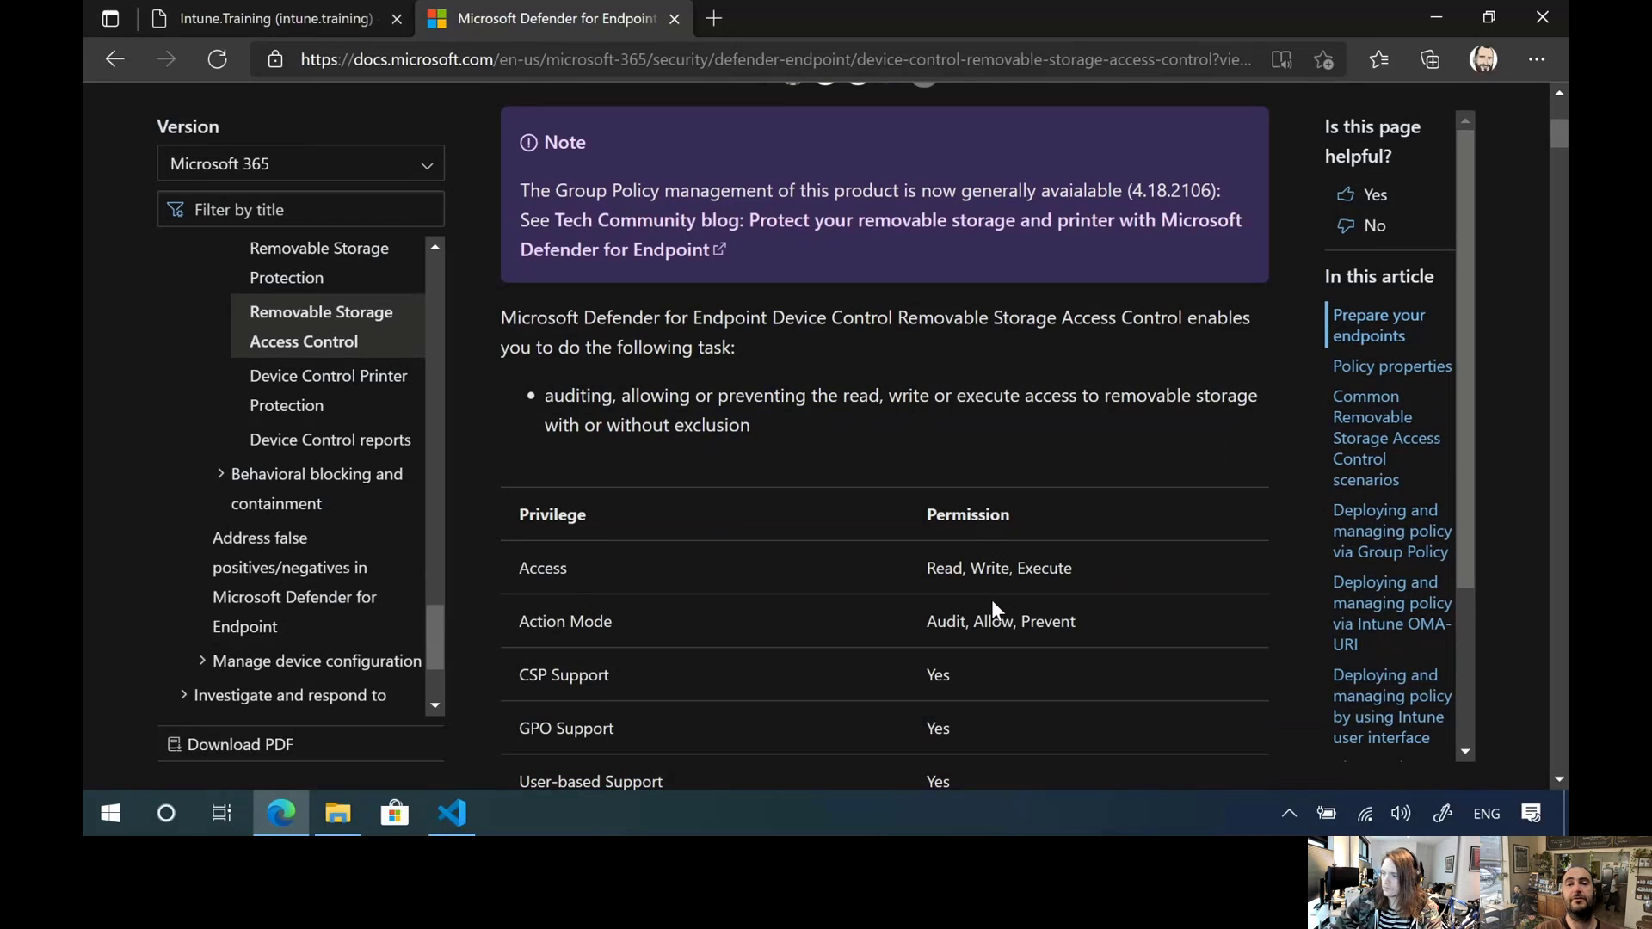
{"action": "scroll", "coordinate": [920, 600], "scroll_direction": "down", "scroll_amount": 7}
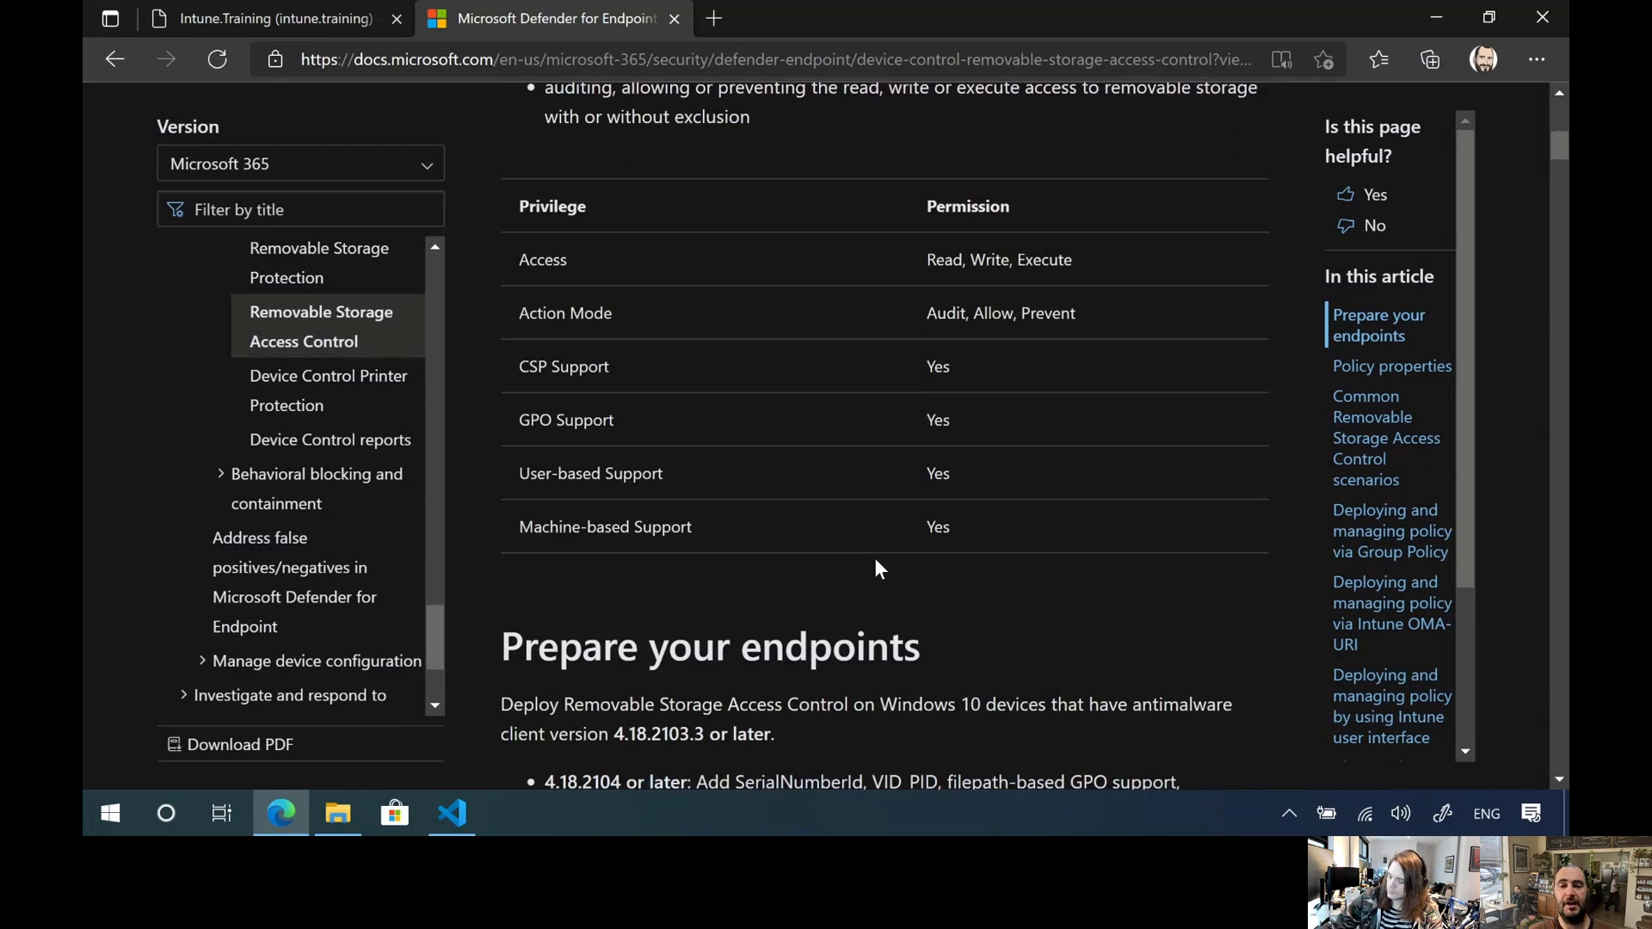
{"action": "scroll", "coordinate": [834, 571], "scroll_direction": "down", "scroll_amount": 1}
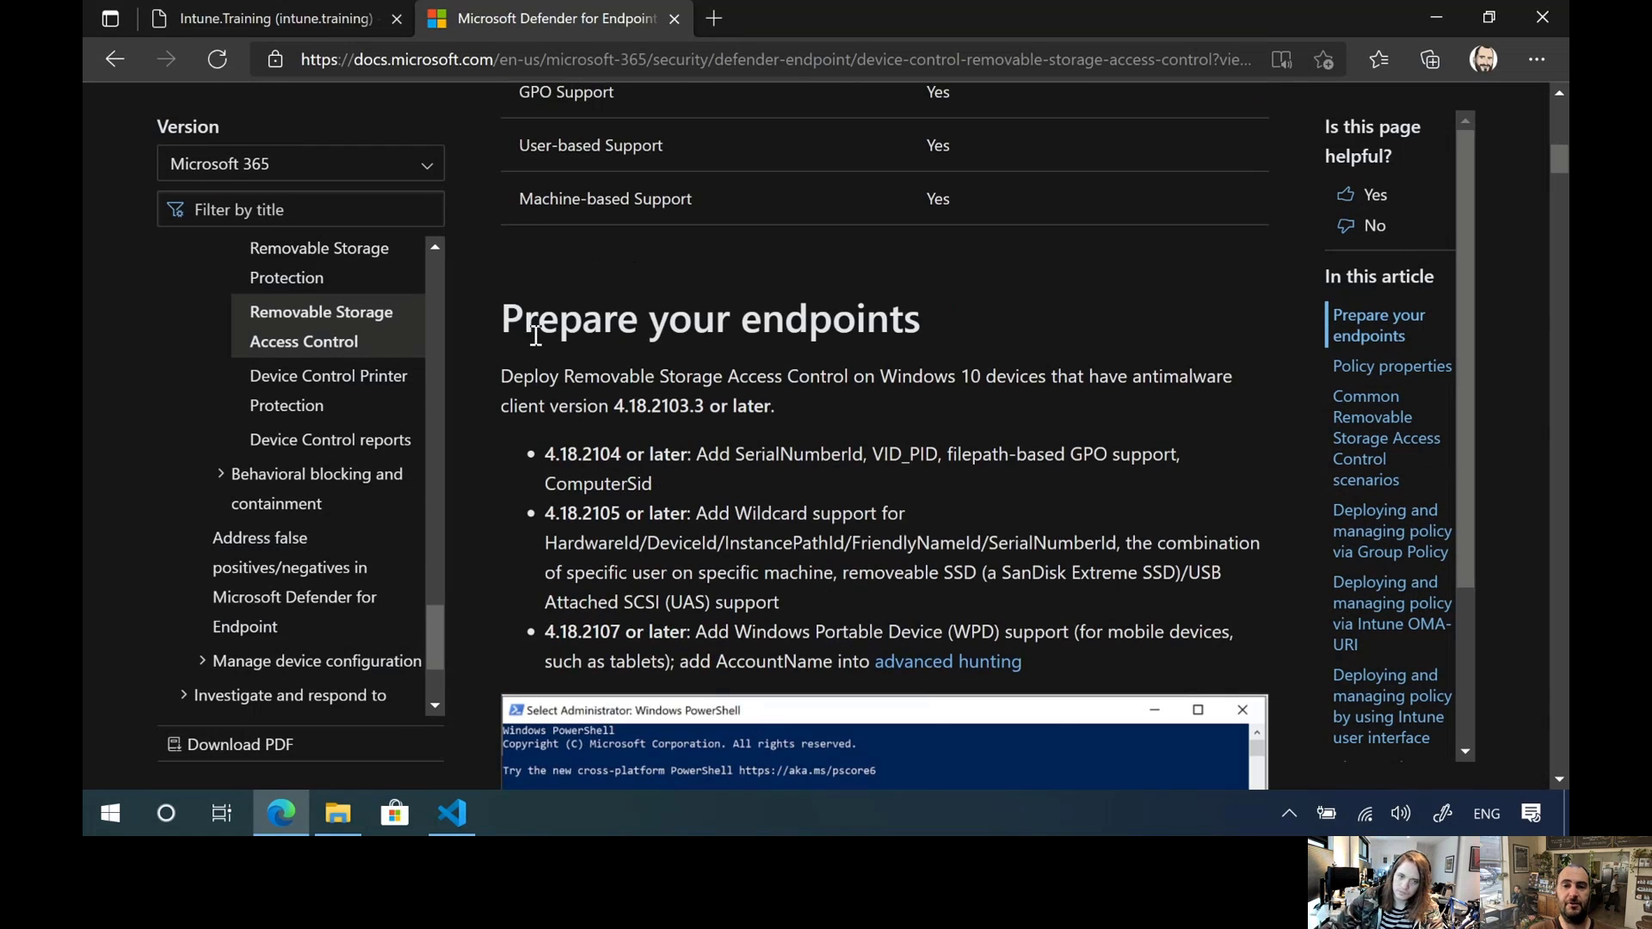
Examine the antimalware client version requirements and the sample PowerShell output under "Prepare your endpoints"
{"action": "left_click_drag", "start_coordinate": [485, 321], "coordinate": [817, 674]}
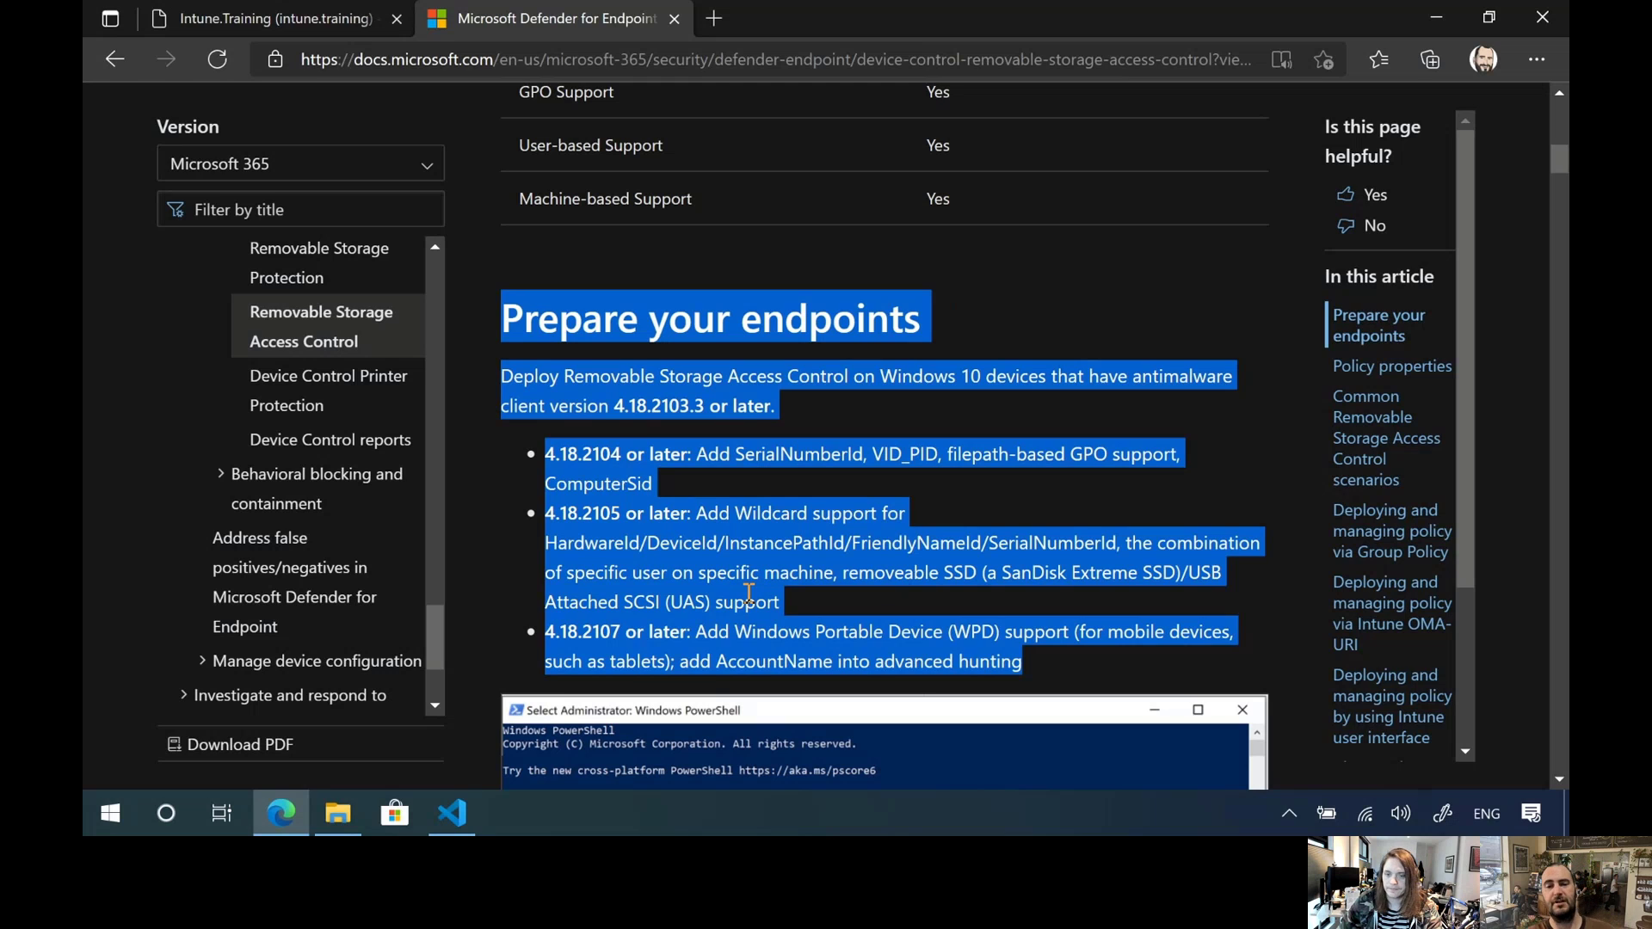
{"action": "scroll", "coordinate": [740, 602], "scroll_direction": "down", "scroll_amount": 1}
{"action": "scroll", "coordinate": [699, 585], "scroll_direction": "down", "scroll_amount": 2}
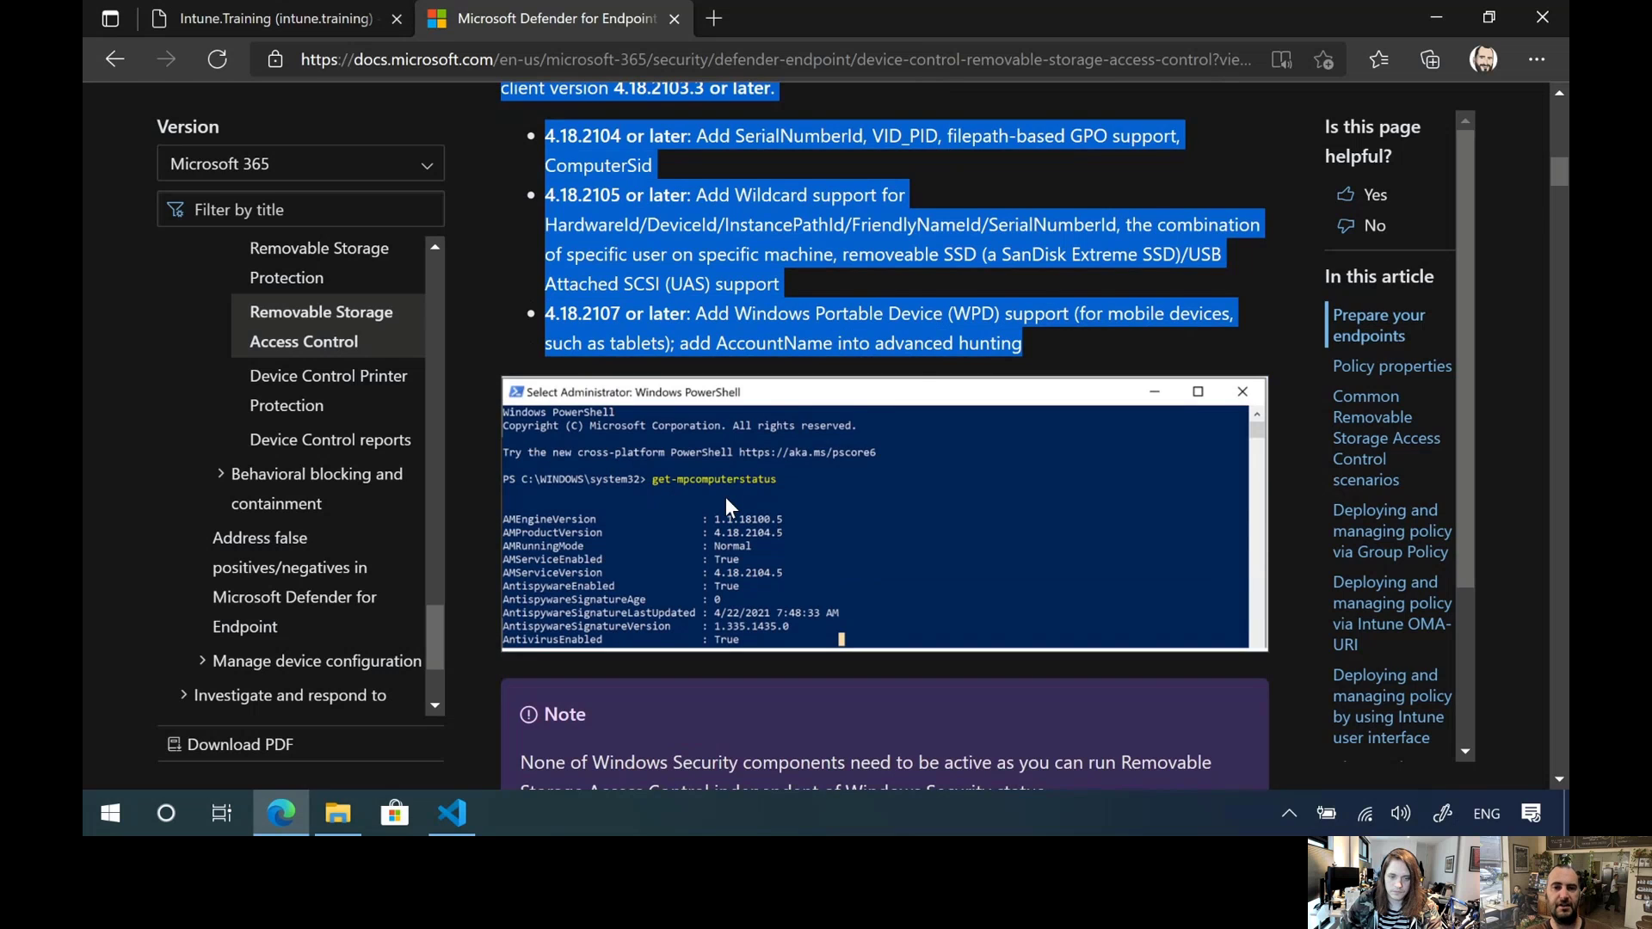
{"action": "scroll", "coordinate": [725, 497], "scroll_direction": "up", "scroll_amount": 1}
{"action": "left_click", "coordinate": [746, 359]}
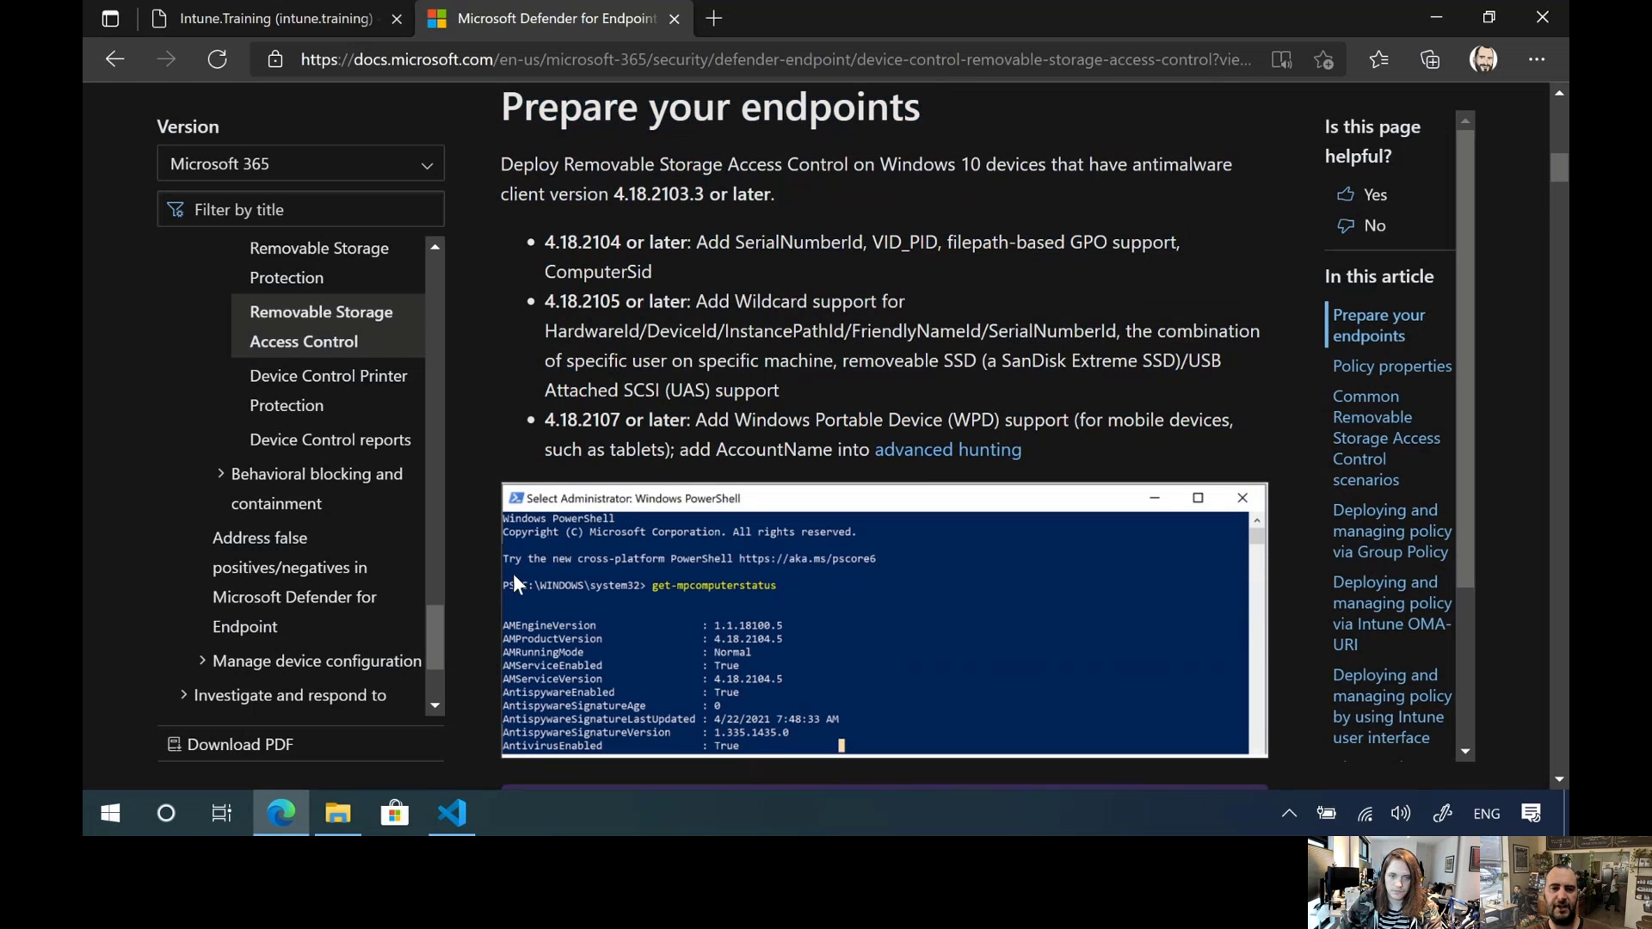
Open Windows PowerShell as administrator, move it aside from the article's version list, and run Get-MpComputerStatus
{"action": "right_click", "coordinate": [113, 812]}
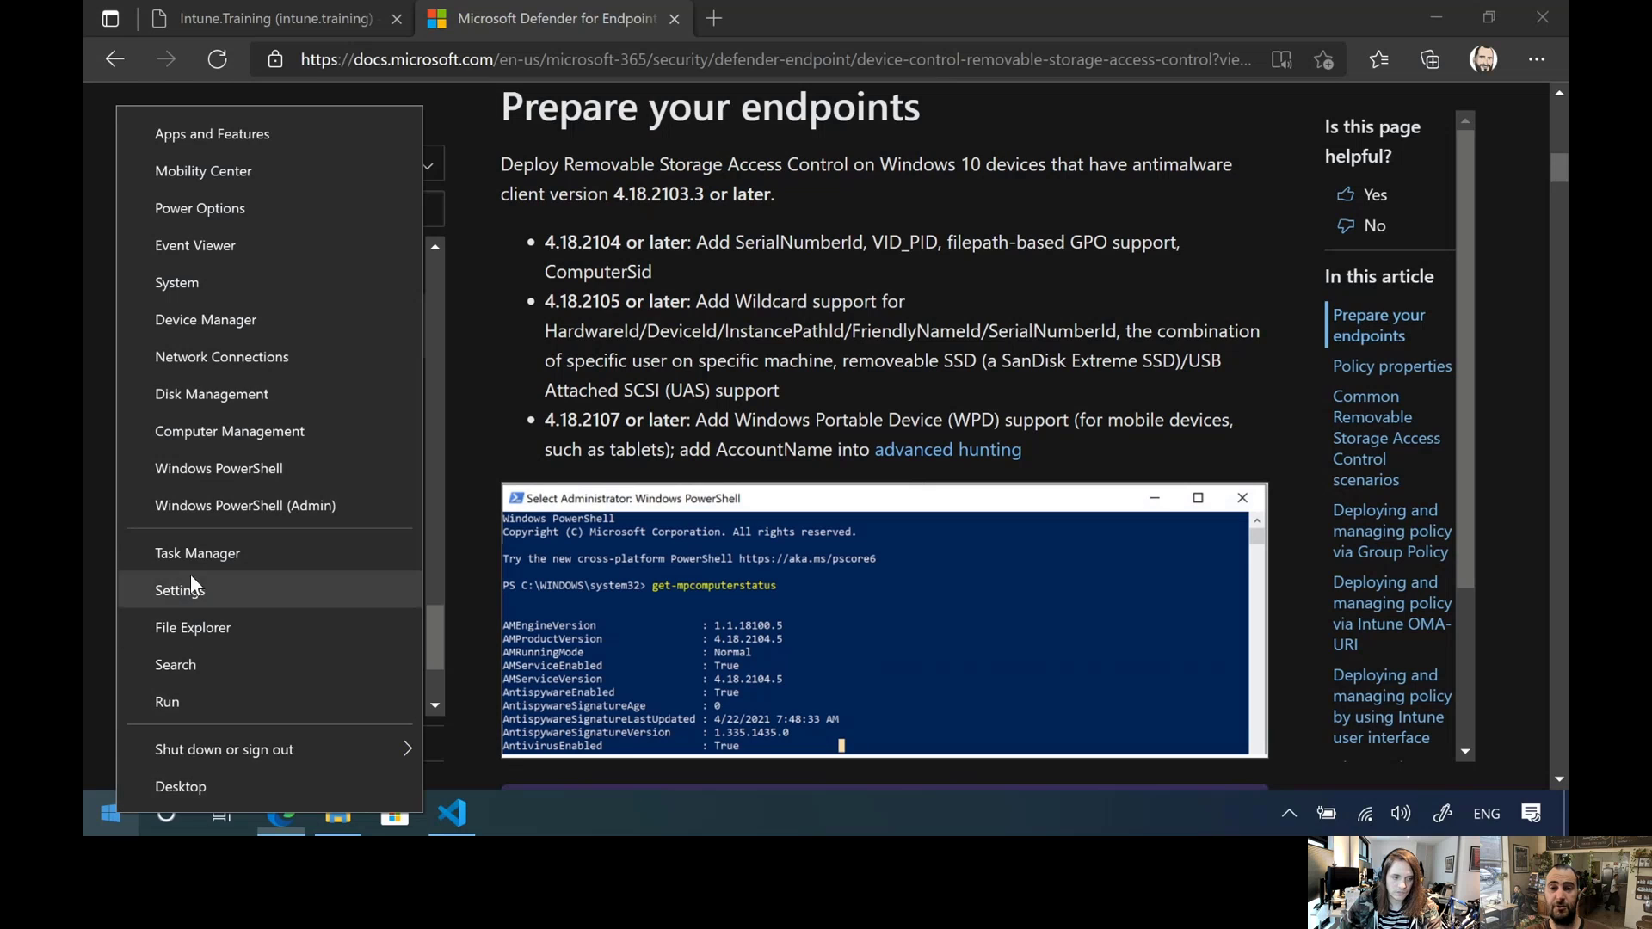
{"action": "left_click", "coordinate": [216, 508]}
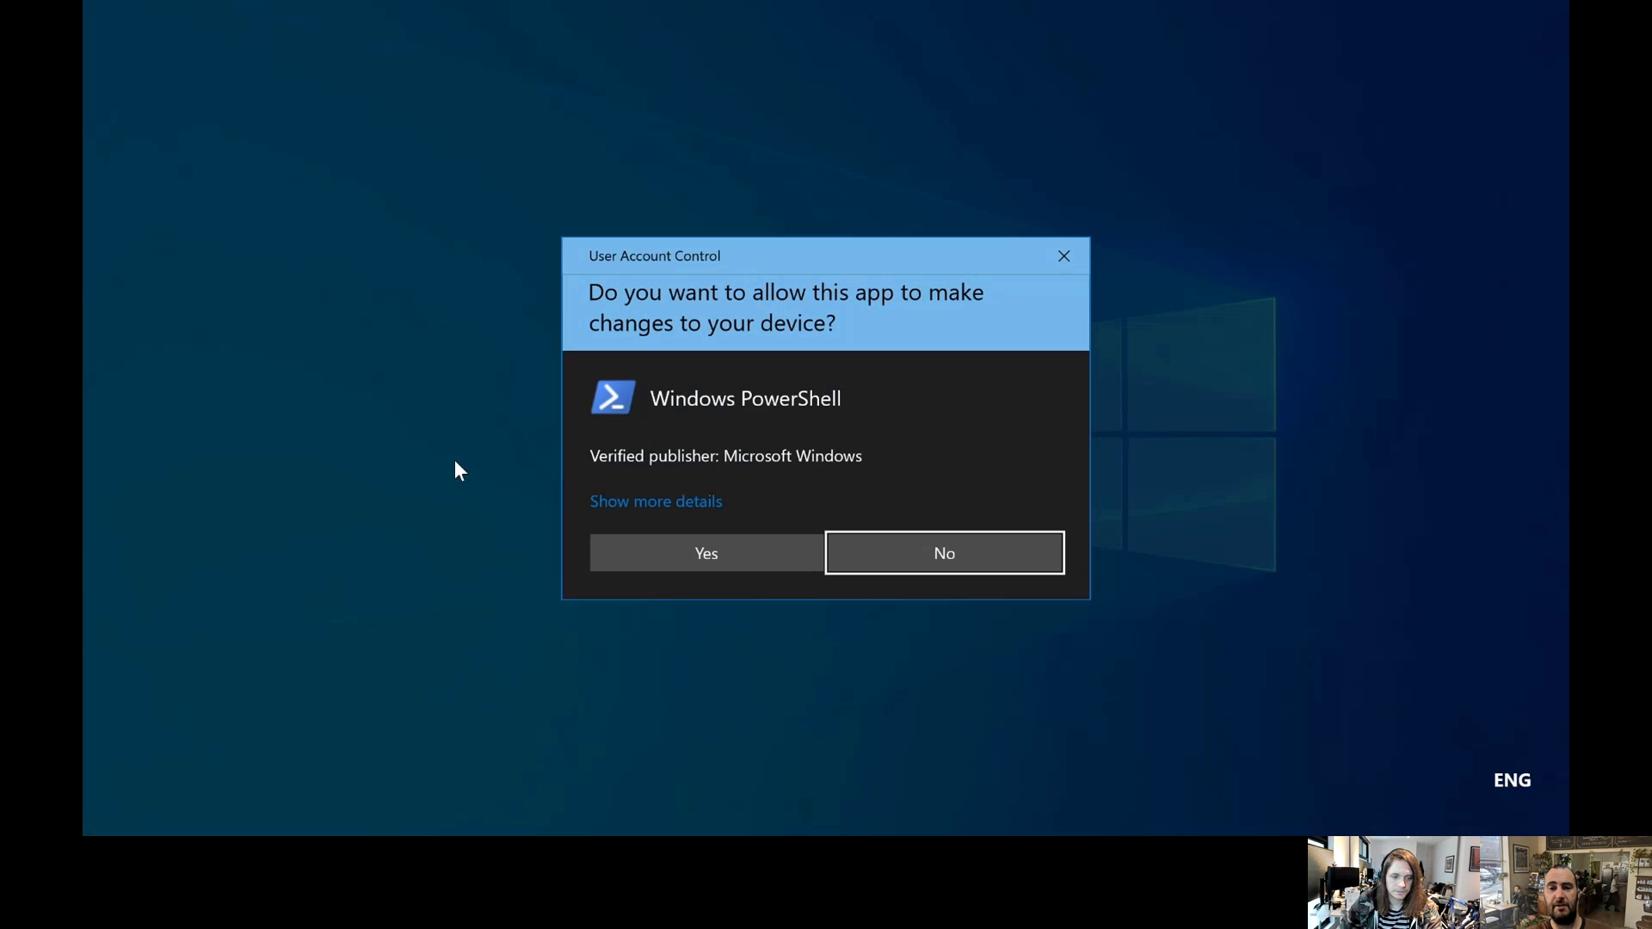
{"action": "left_click", "coordinate": [660, 555]}
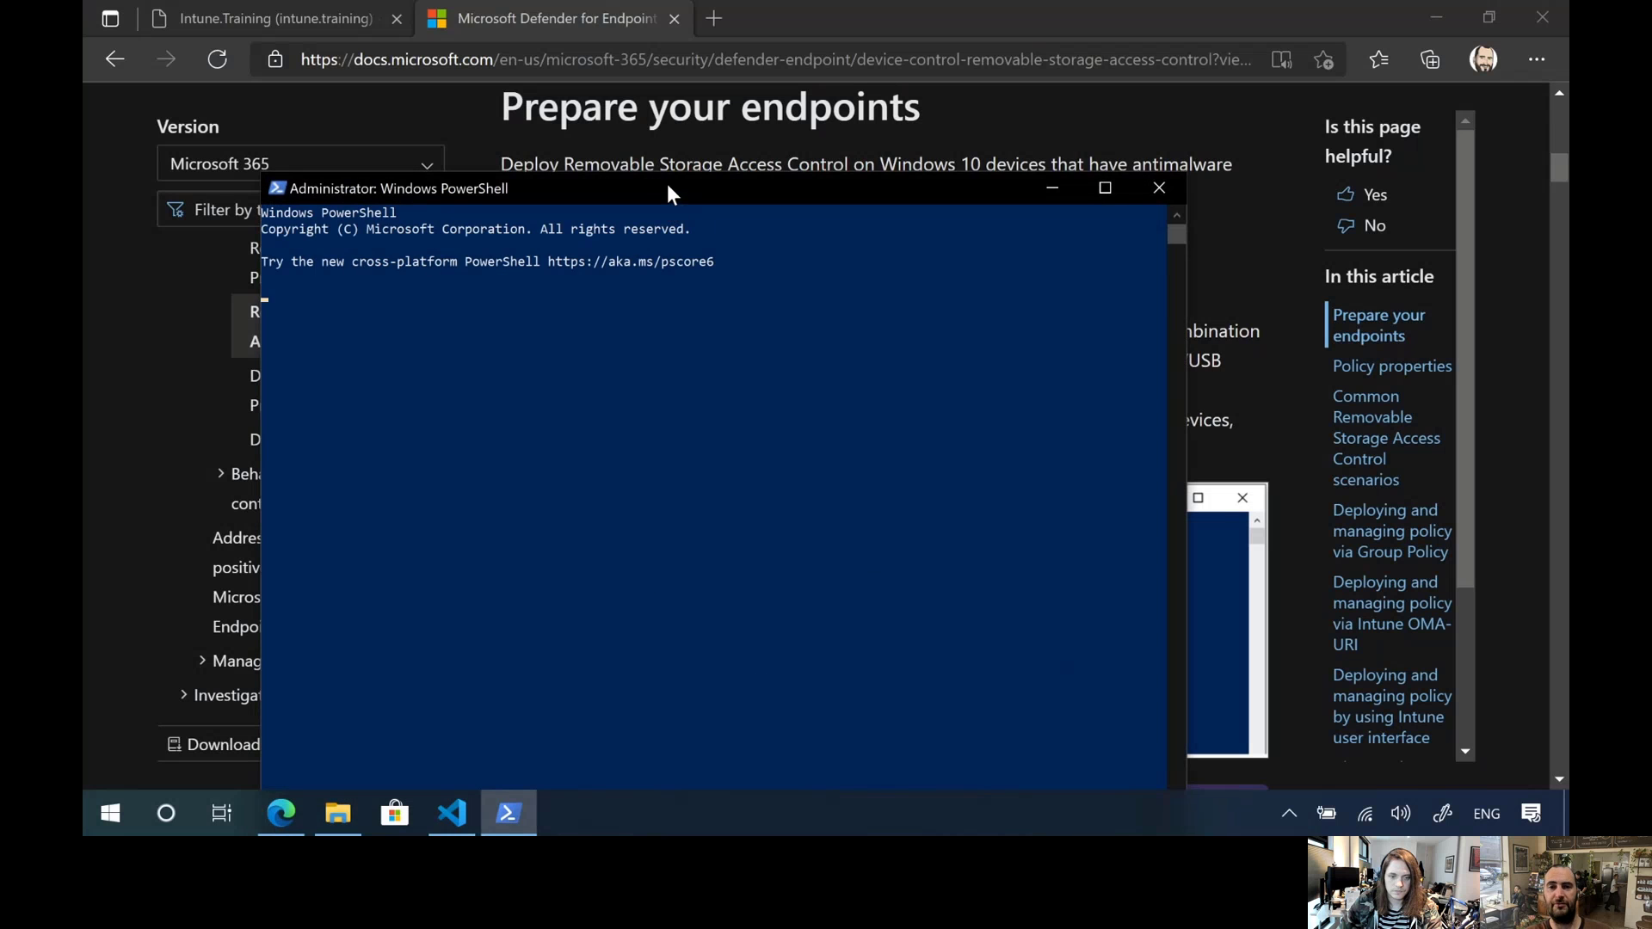
{"action": "left_click_drag", "start_coordinate": [668, 186], "coordinate": [1252, 279]}
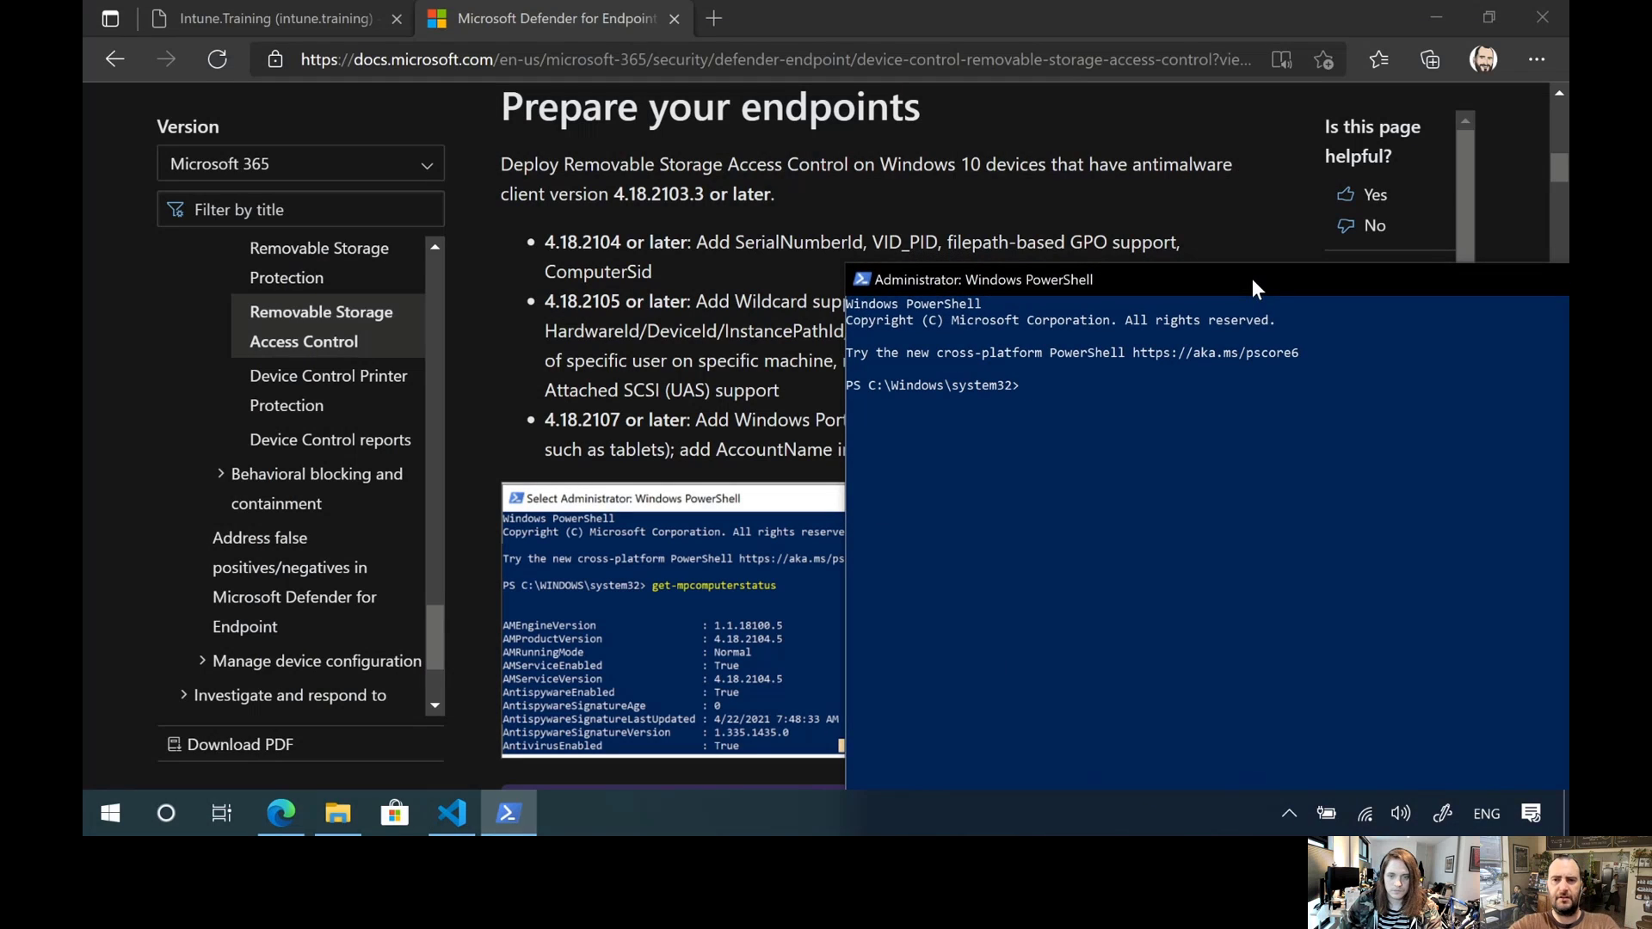
{"action": "type", "text": "get-mpcomputer"}
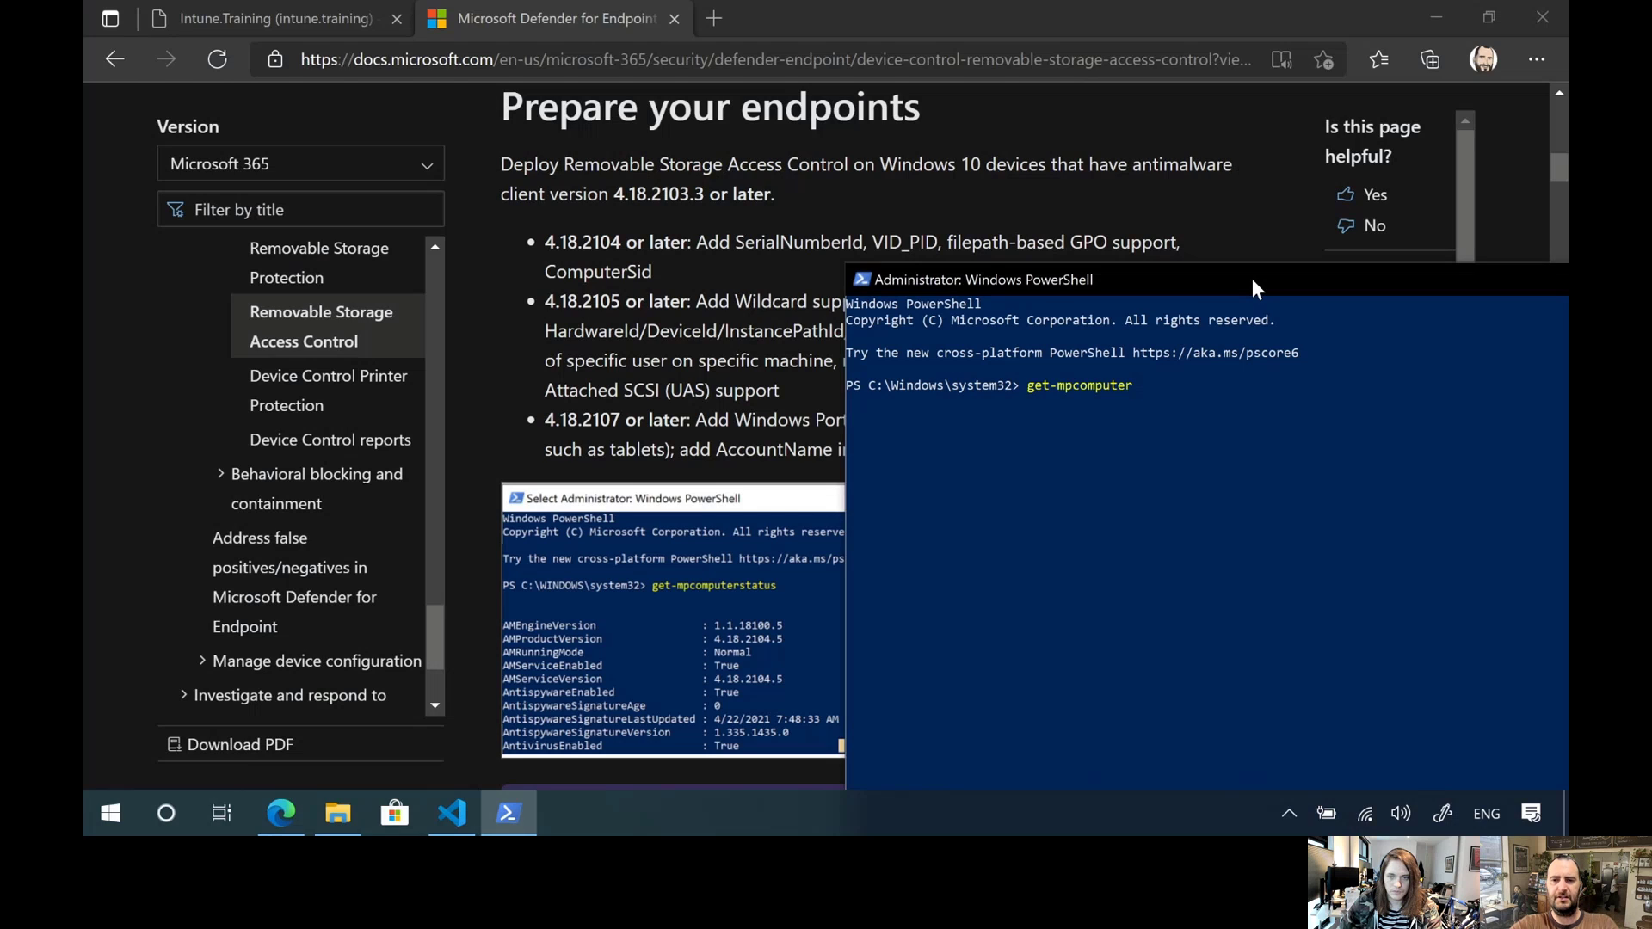
{"action": "key", "text": "Tab"}
{"action": "key", "text": "Return"}
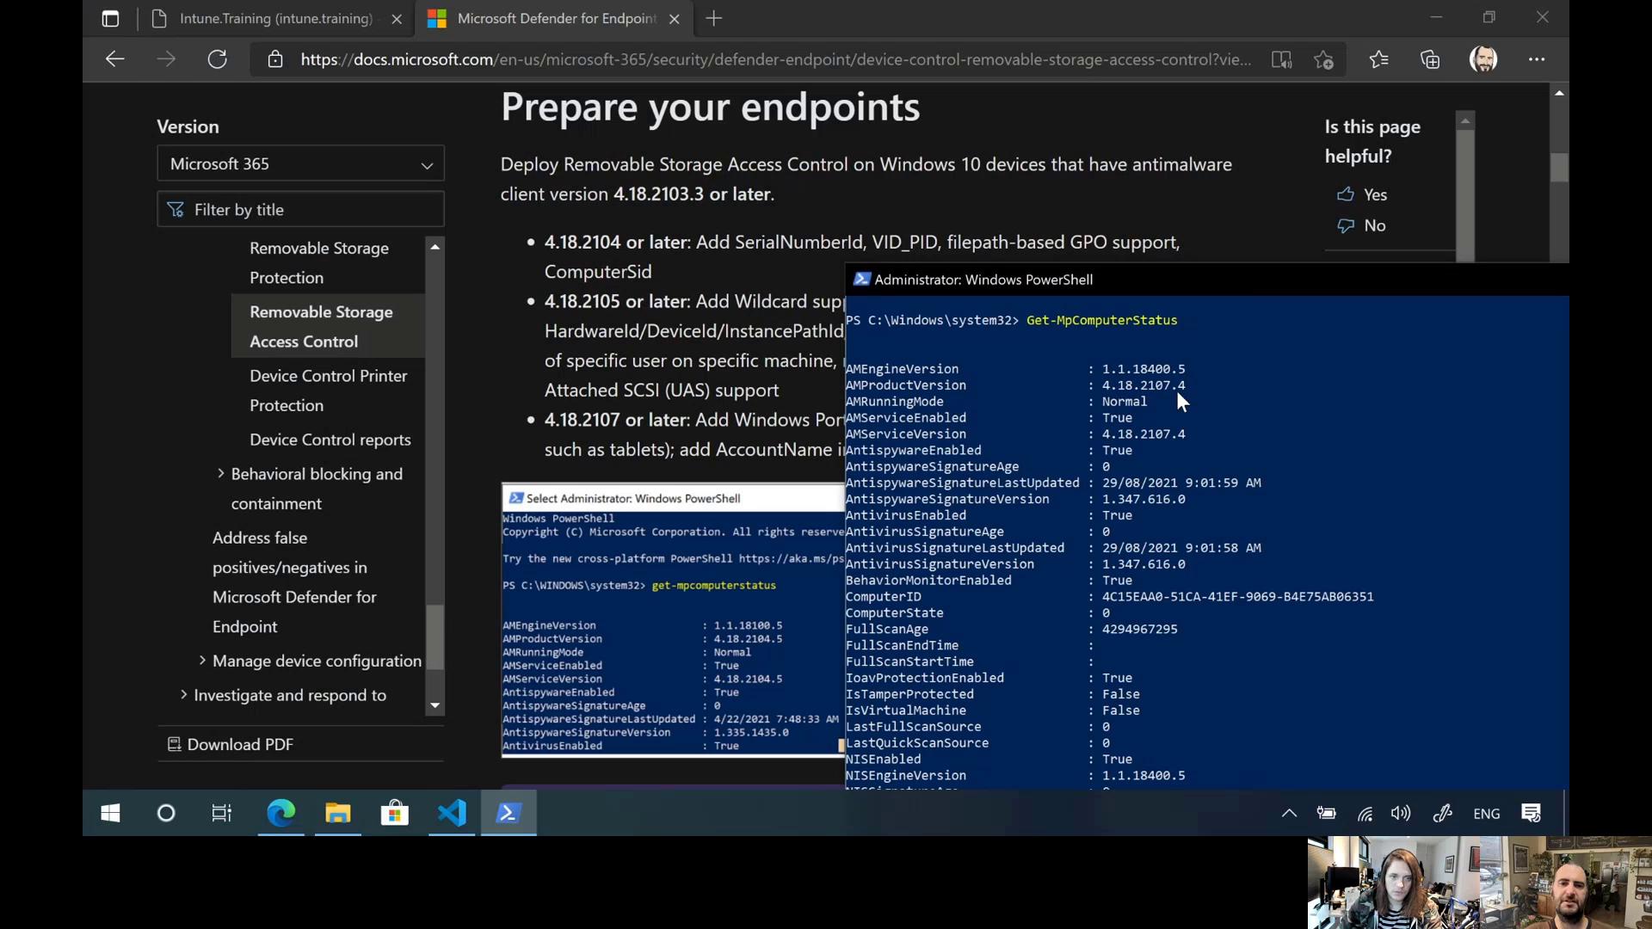
Return to the article in Edge and examine the Windows Portable Device (WPD) support entry for version 4.18.2107 or later
{"action": "left_click", "coordinate": [741, 423]}
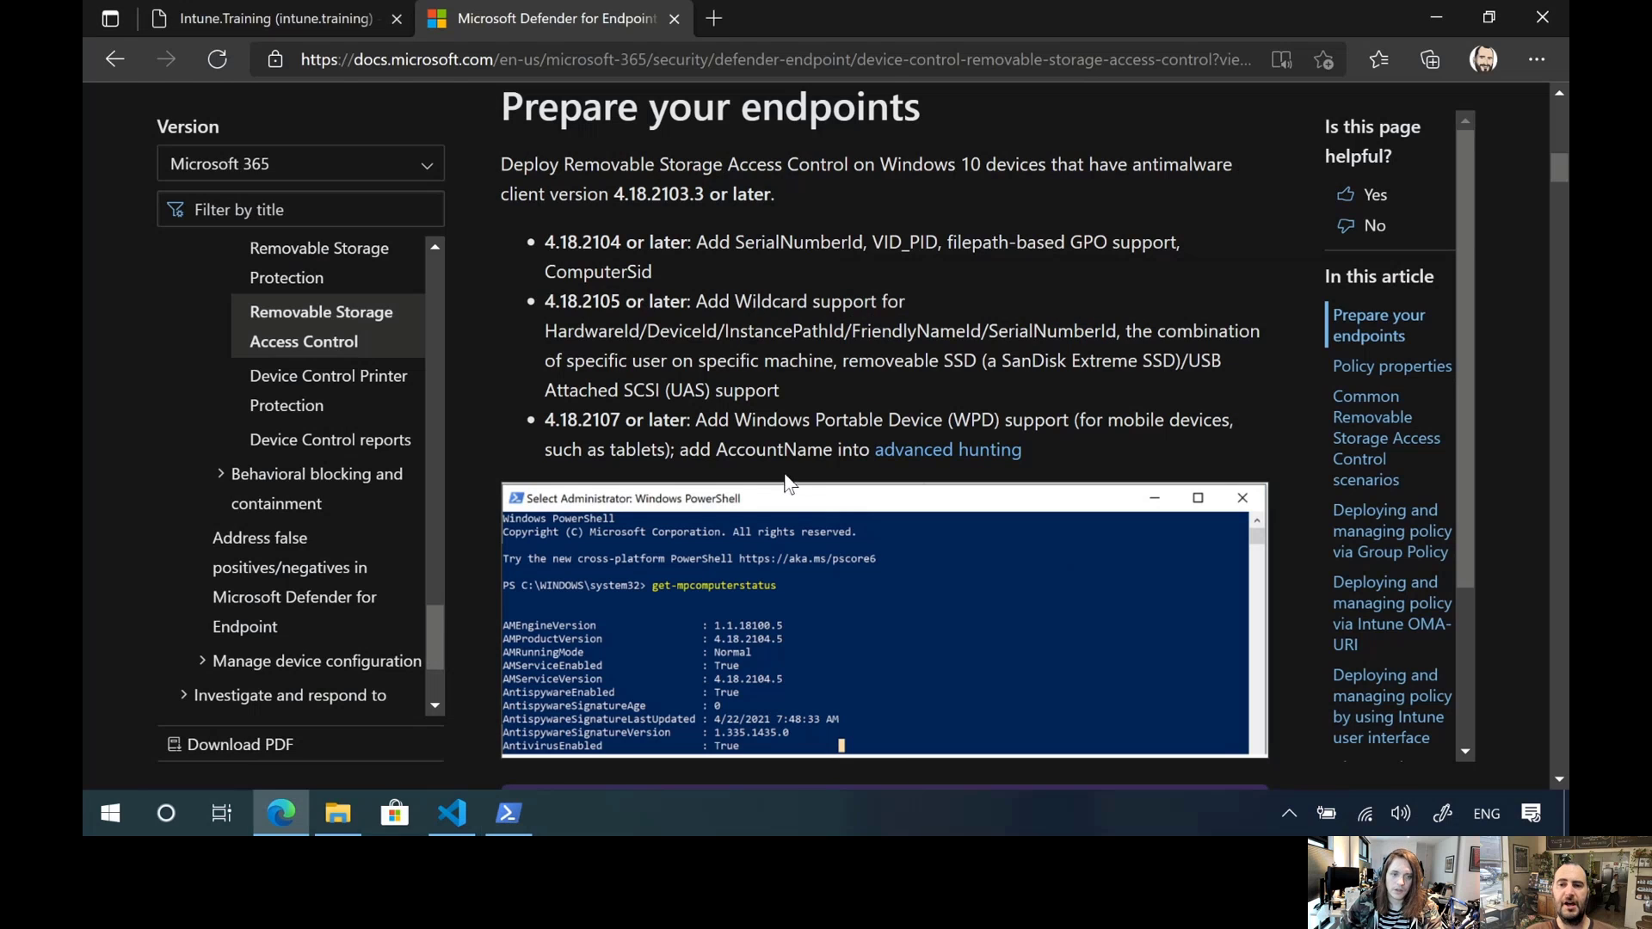
{"action": "scroll", "coordinate": [674, 459], "scroll_direction": "down", "scroll_amount": 1}
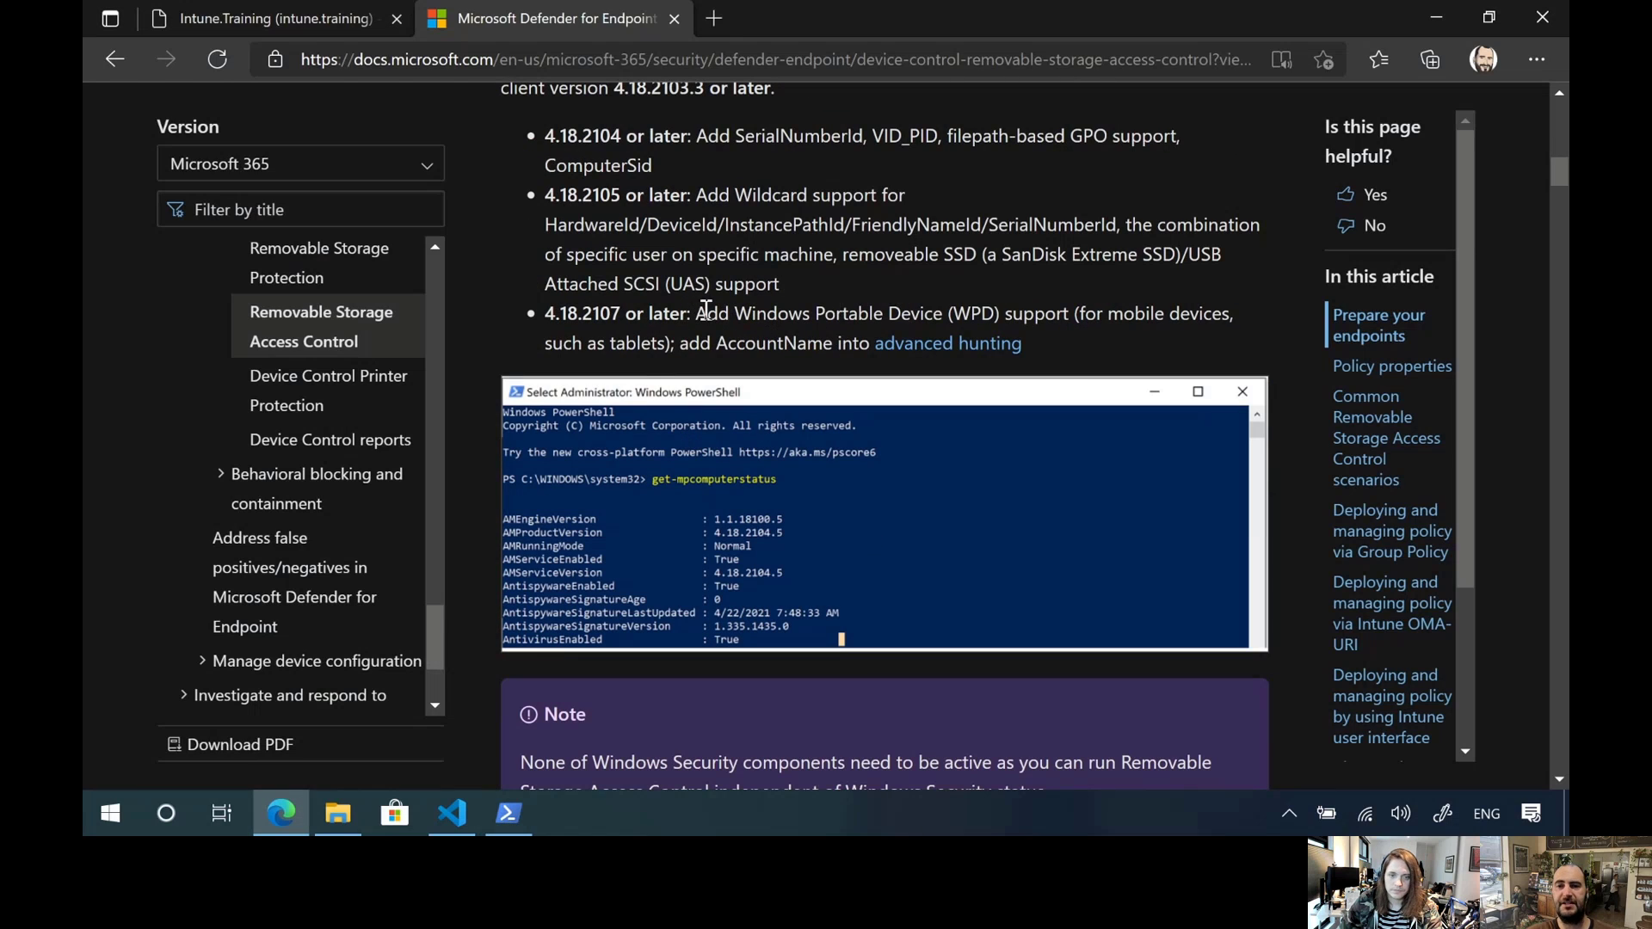
{"action": "left_click_drag", "start_coordinate": [696, 313], "coordinate": [1067, 315]}
{"action": "left_click", "coordinate": [852, 320]}
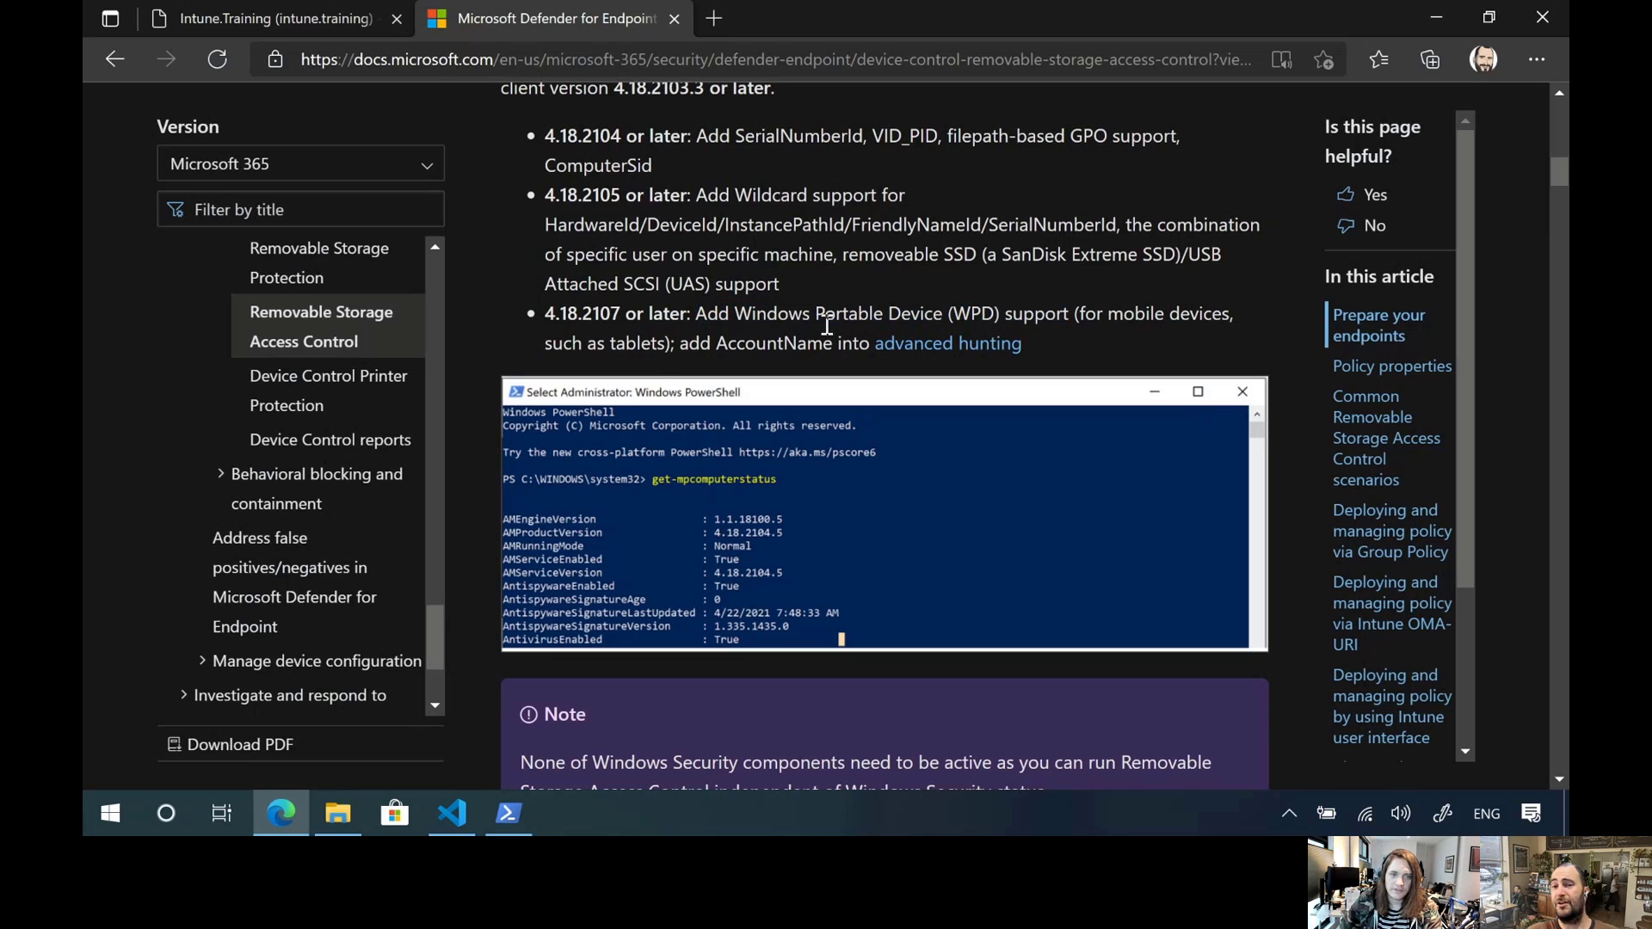
{"action": "scroll", "coordinate": [877, 317], "scroll_direction": "up", "scroll_amount": 1}
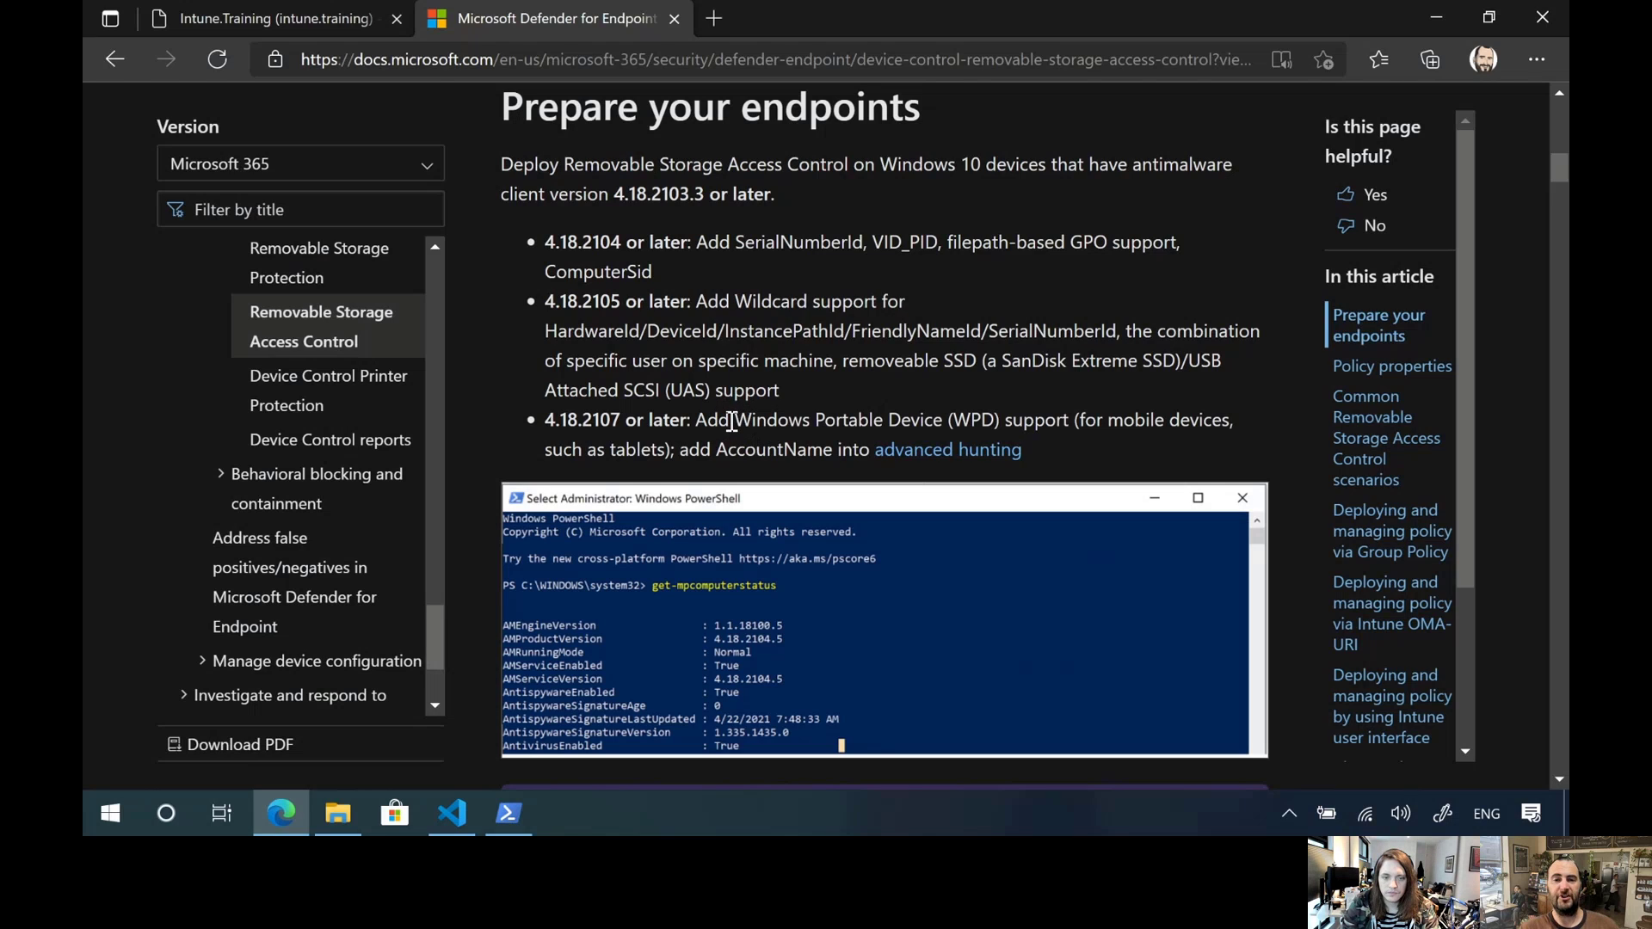
{"action": "left_click_drag", "start_coordinate": [733, 421], "coordinate": [998, 427]}
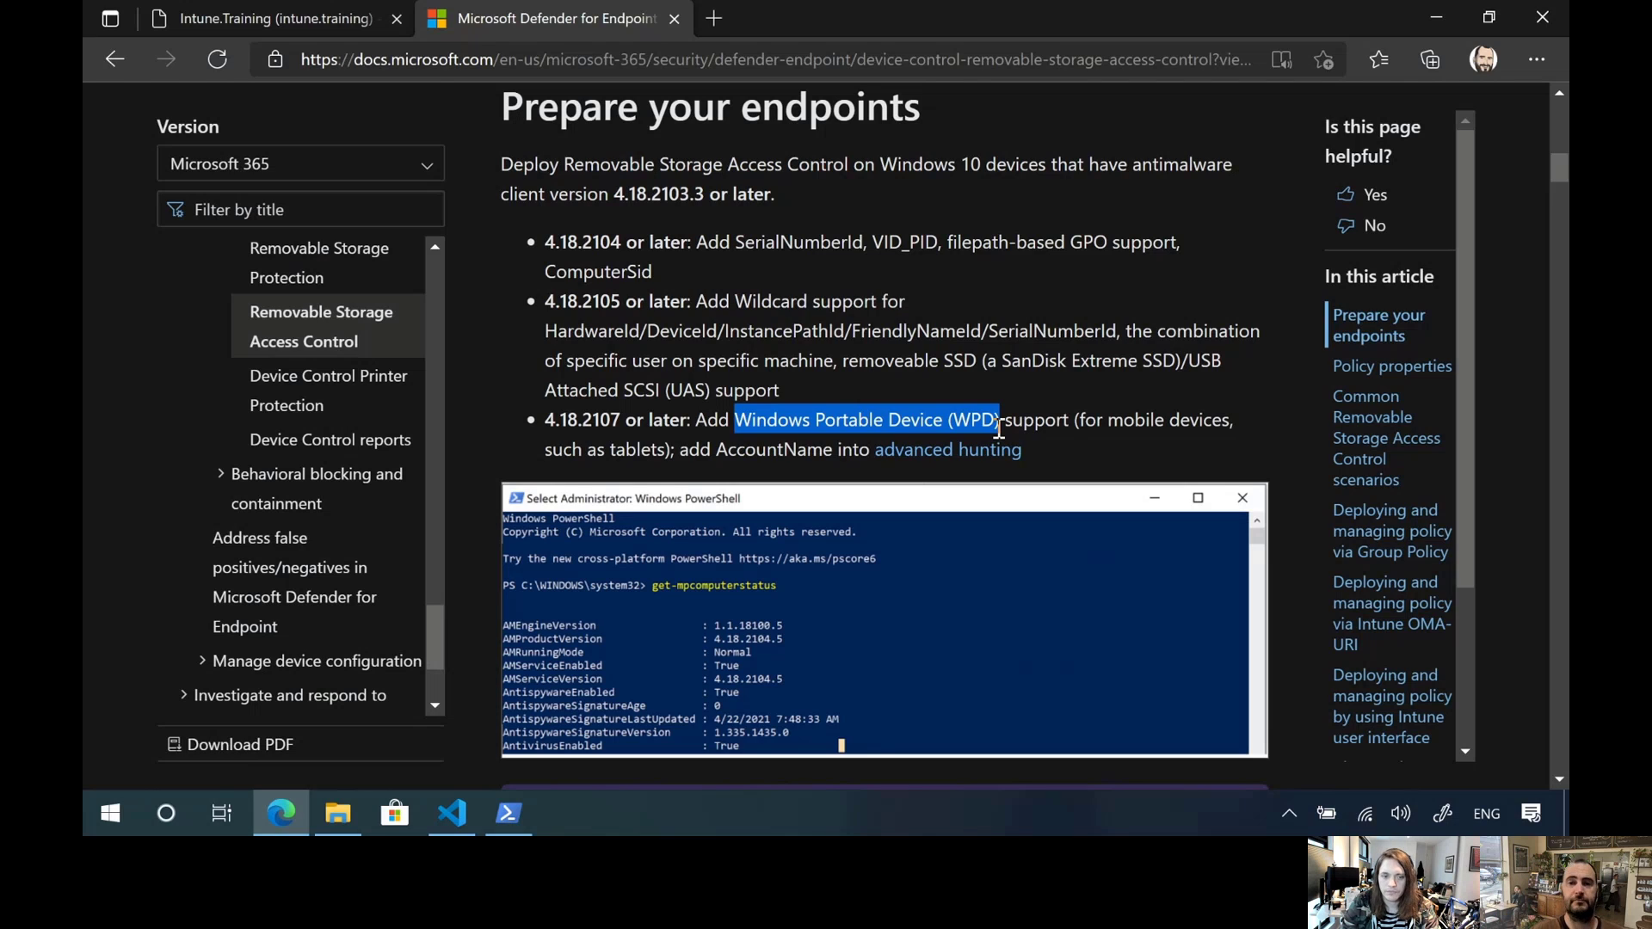
{"action": "left_click", "coordinate": [1115, 315]}
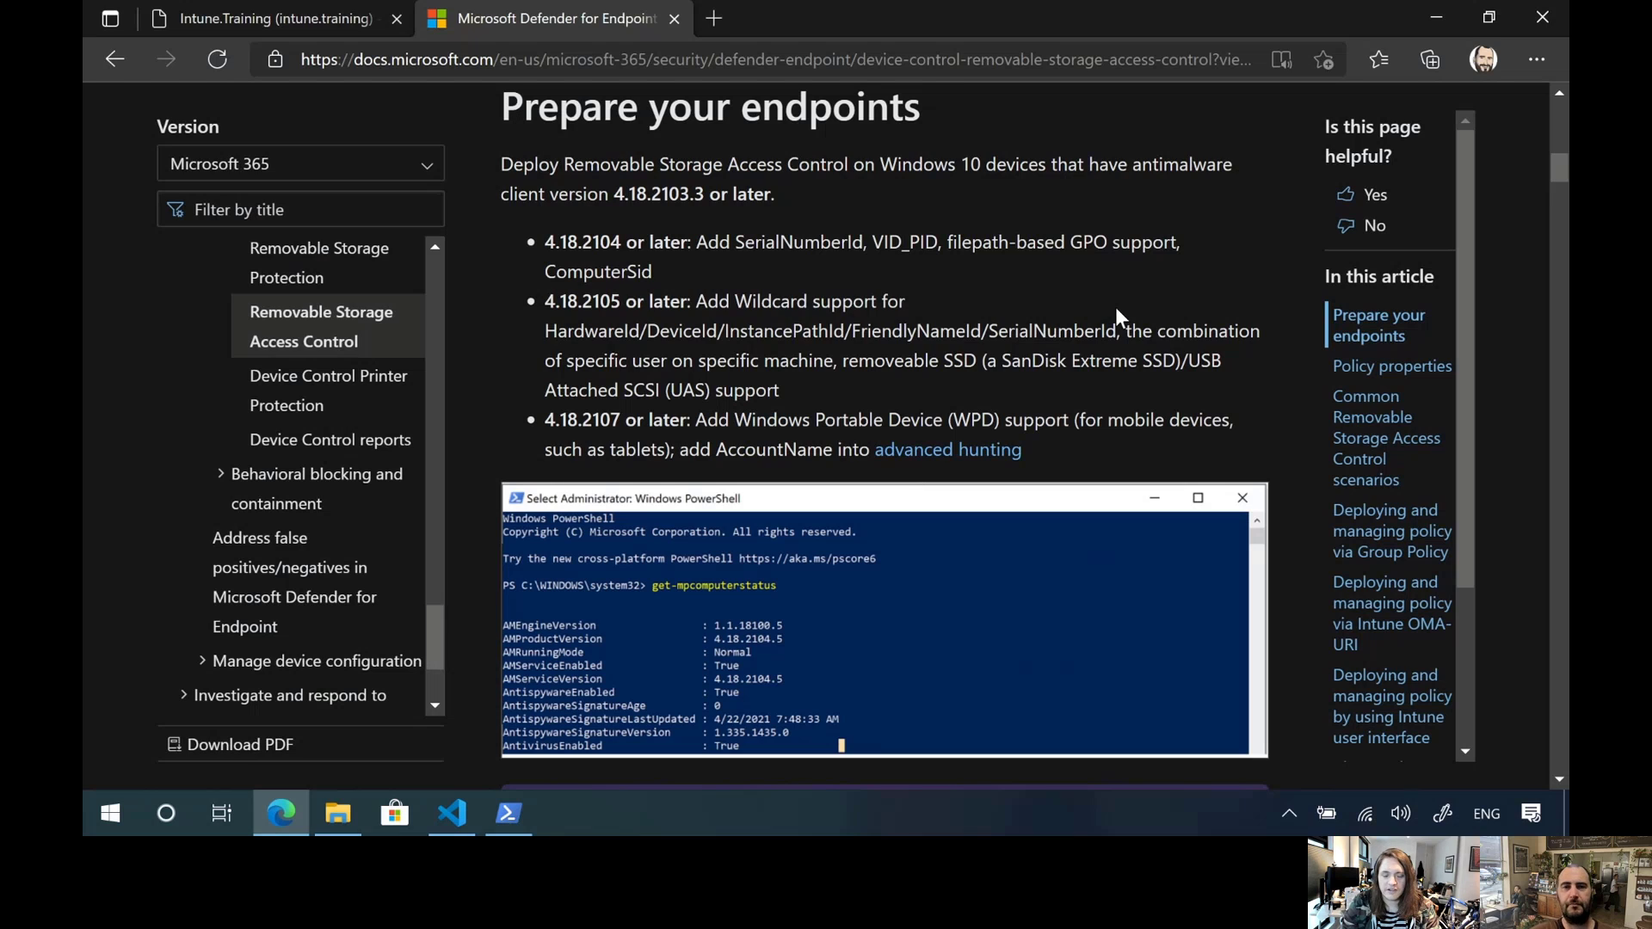
Read on from the endpoint requirements to "Policy properties" and examine the GroupId property of the Removable Storage Group
{"action": "scroll", "coordinate": [1115, 306], "scroll_direction": "down", "scroll_amount": 3}
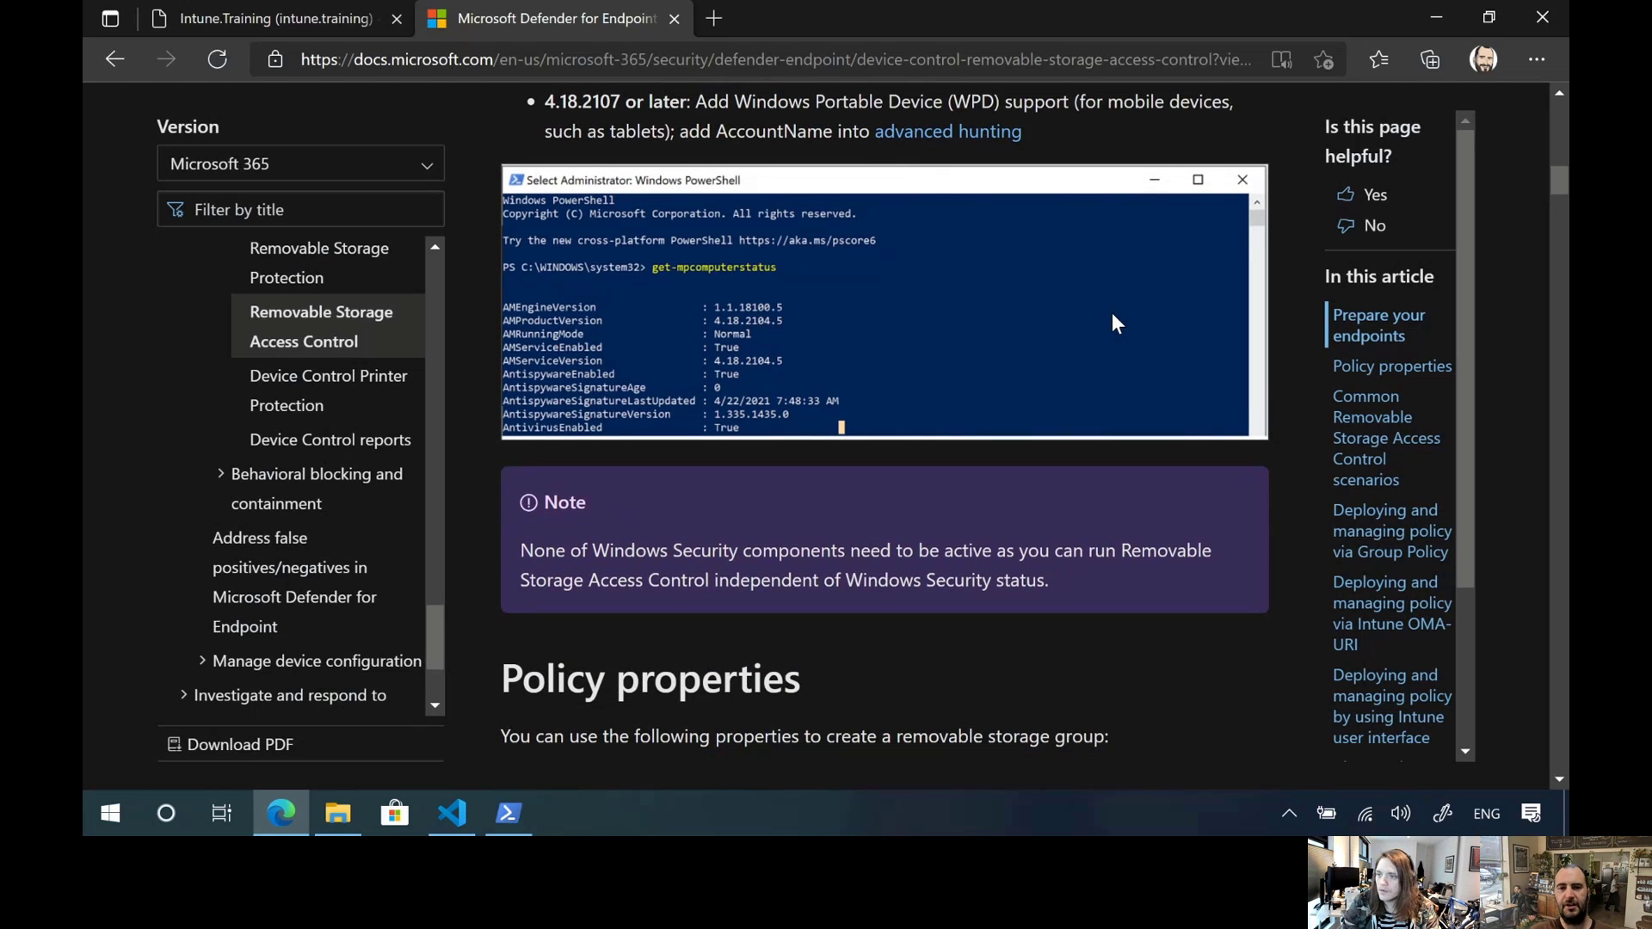
{"action": "scroll", "coordinate": [1113, 313], "scroll_direction": "down", "scroll_amount": 5}
{"action": "scroll", "coordinate": [1113, 311], "scroll_direction": "up", "scroll_amount": 6}
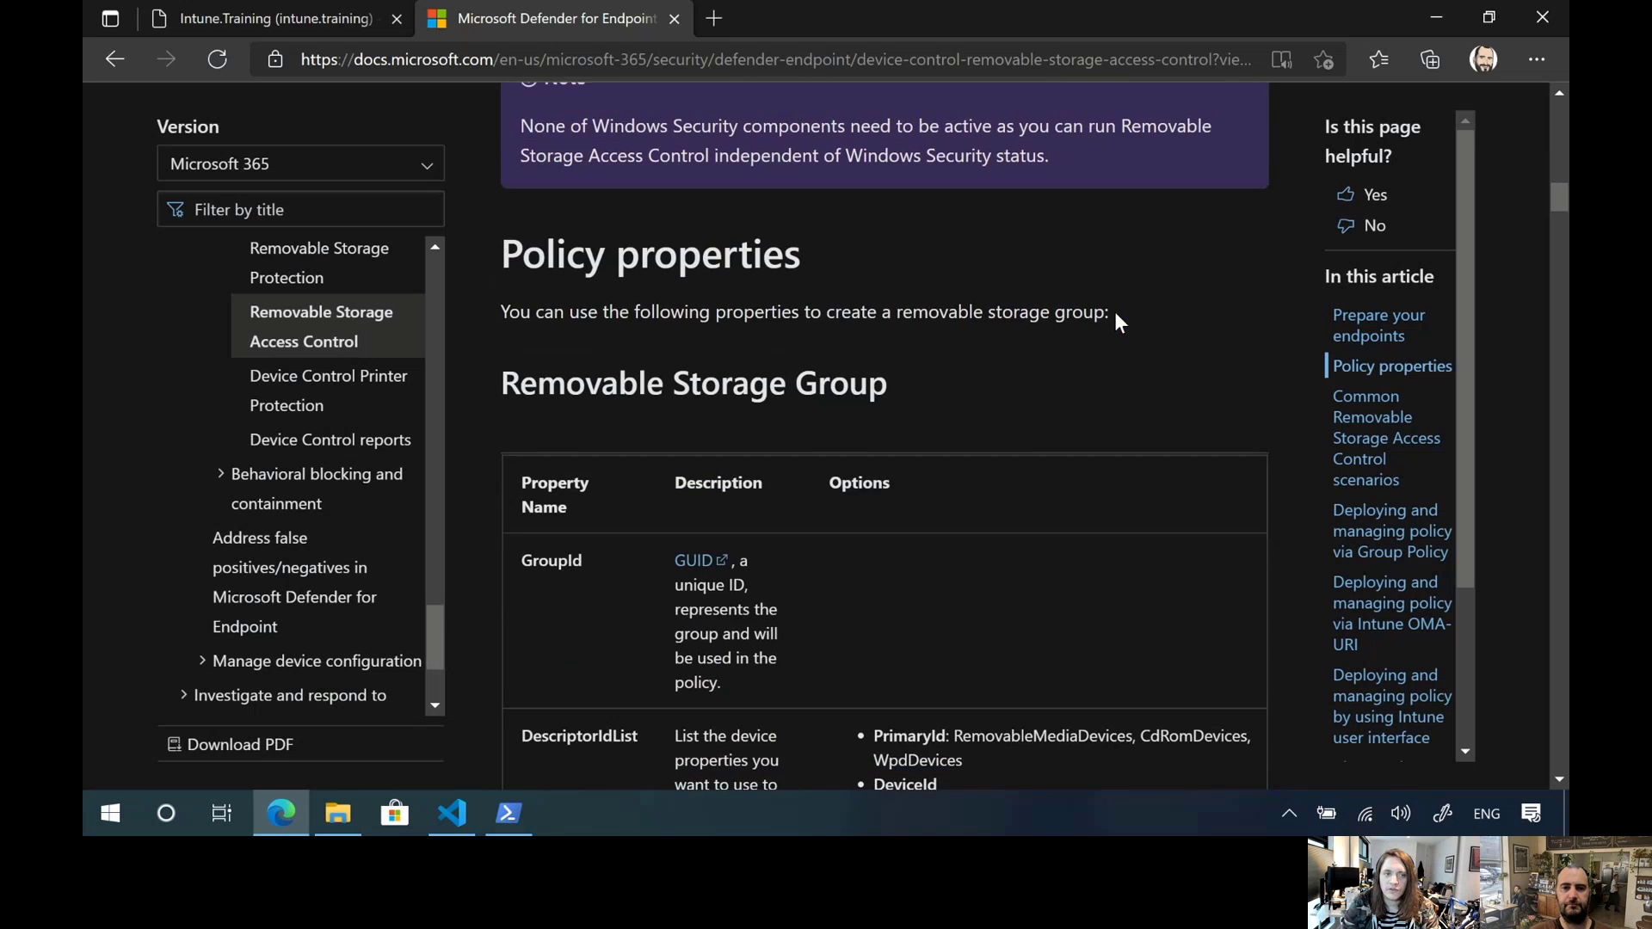
{"action": "scroll", "coordinate": [1115, 312], "scroll_direction": "up", "scroll_amount": 3}
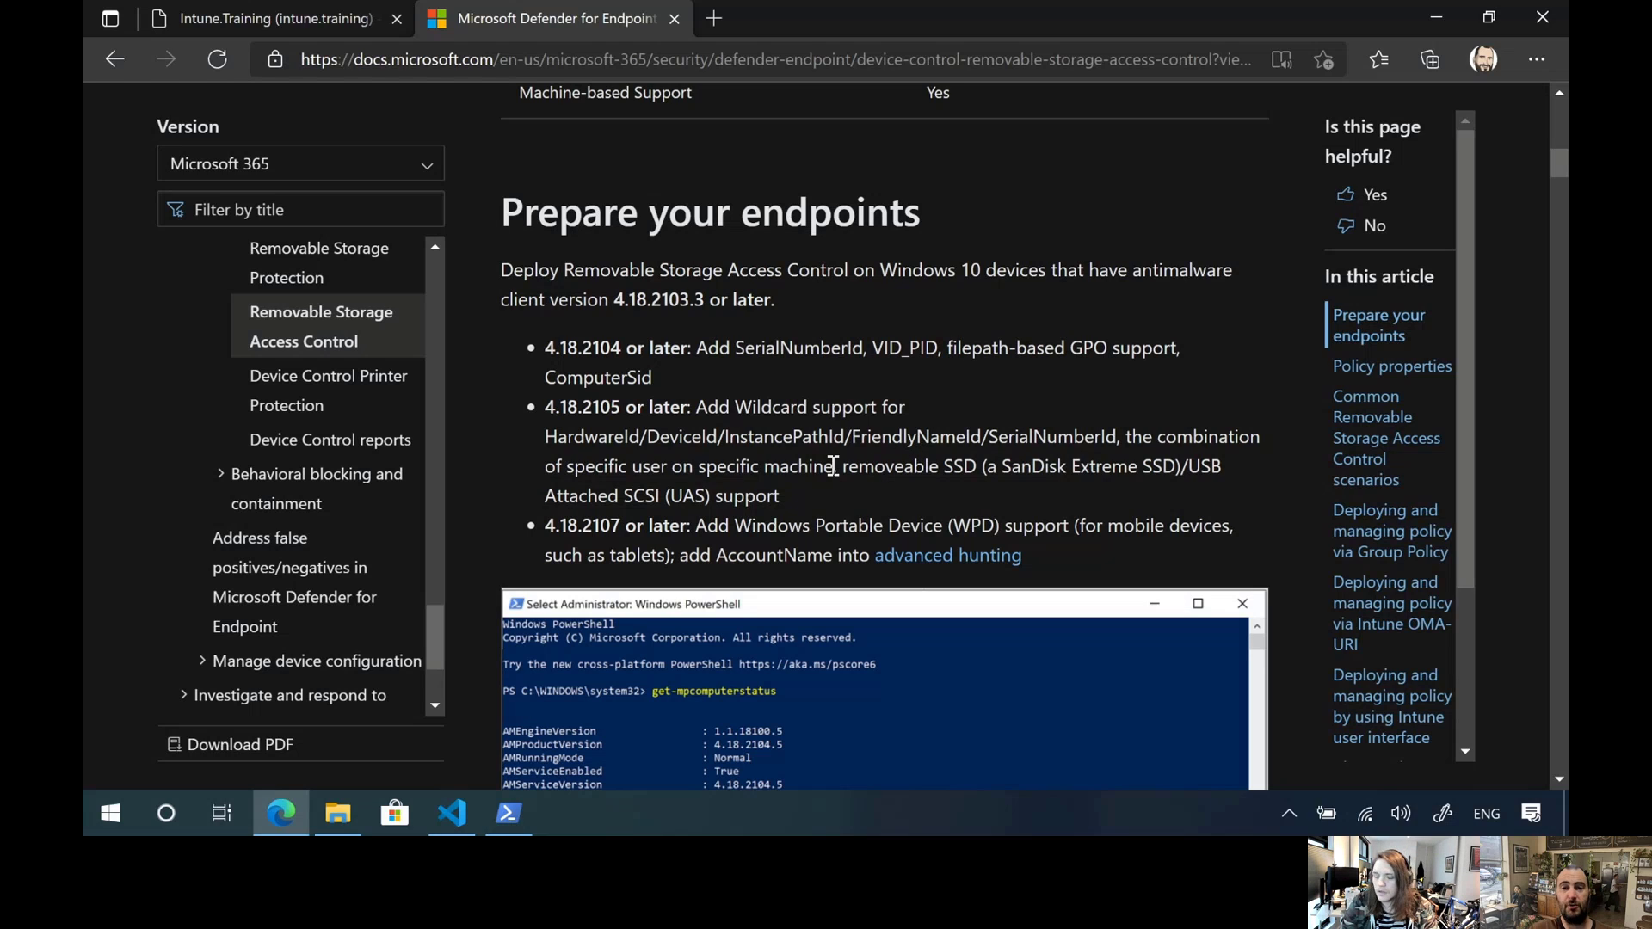
{"action": "scroll", "coordinate": [797, 498], "scroll_direction": "down", "scroll_amount": 1}
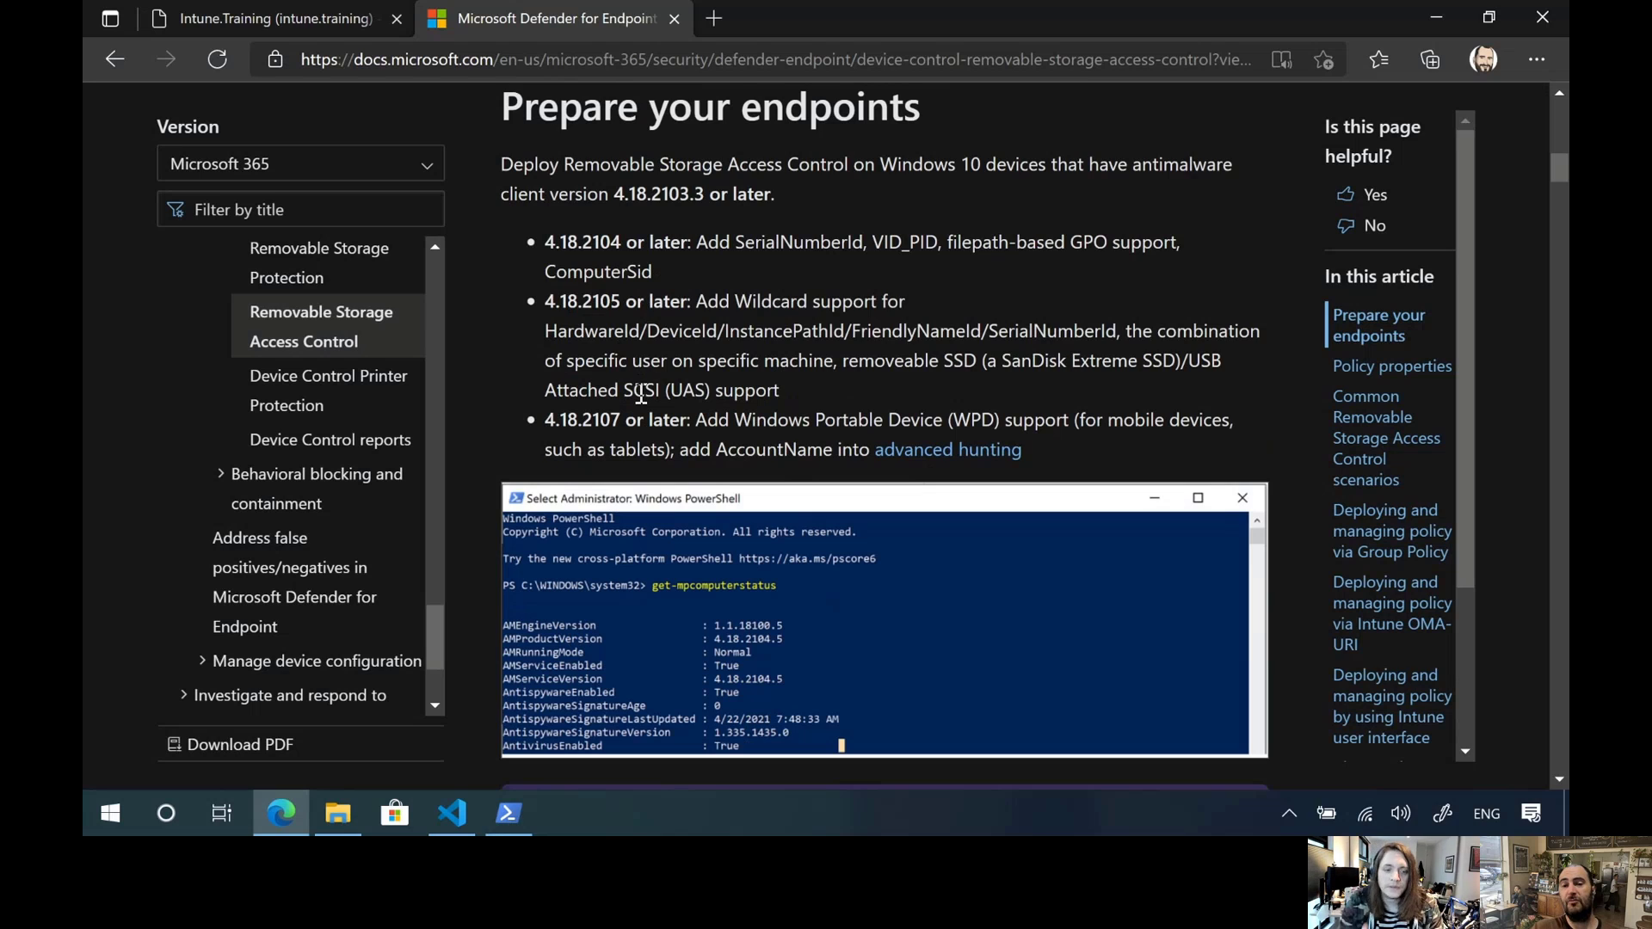
{"action": "scroll", "coordinate": [638, 385], "scroll_direction": "down", "scroll_amount": 4}
{"action": "scroll", "coordinate": [725, 373], "scroll_direction": "down", "scroll_amount": 5}
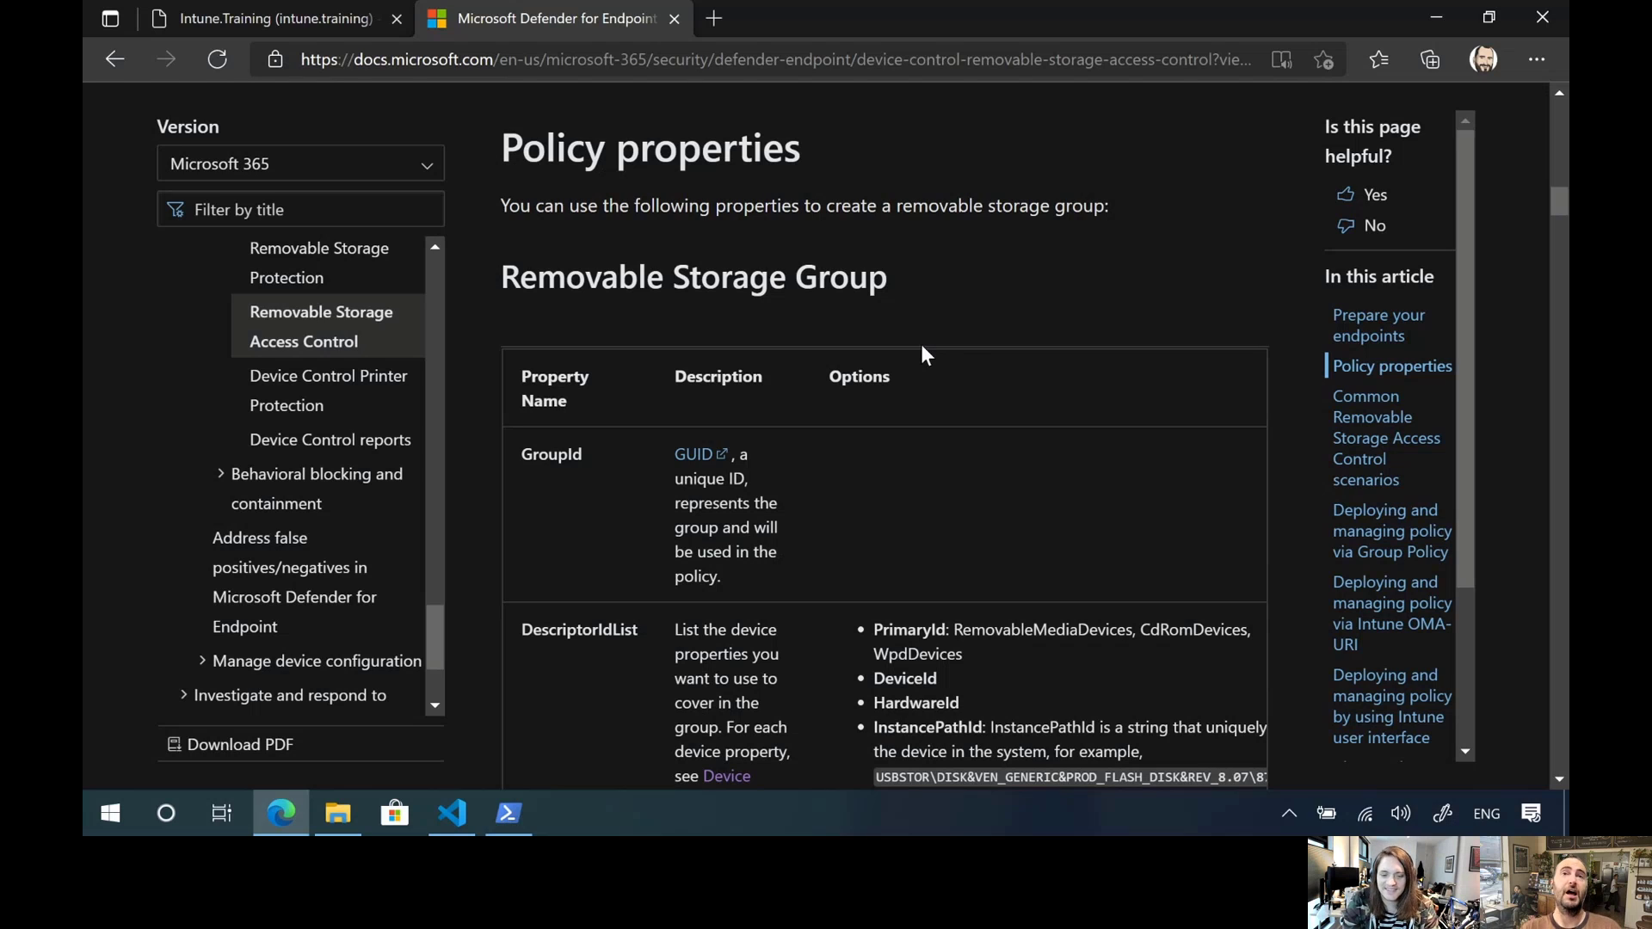
{"action": "scroll", "coordinate": [906, 360], "scroll_direction": "down", "scroll_amount": 1}
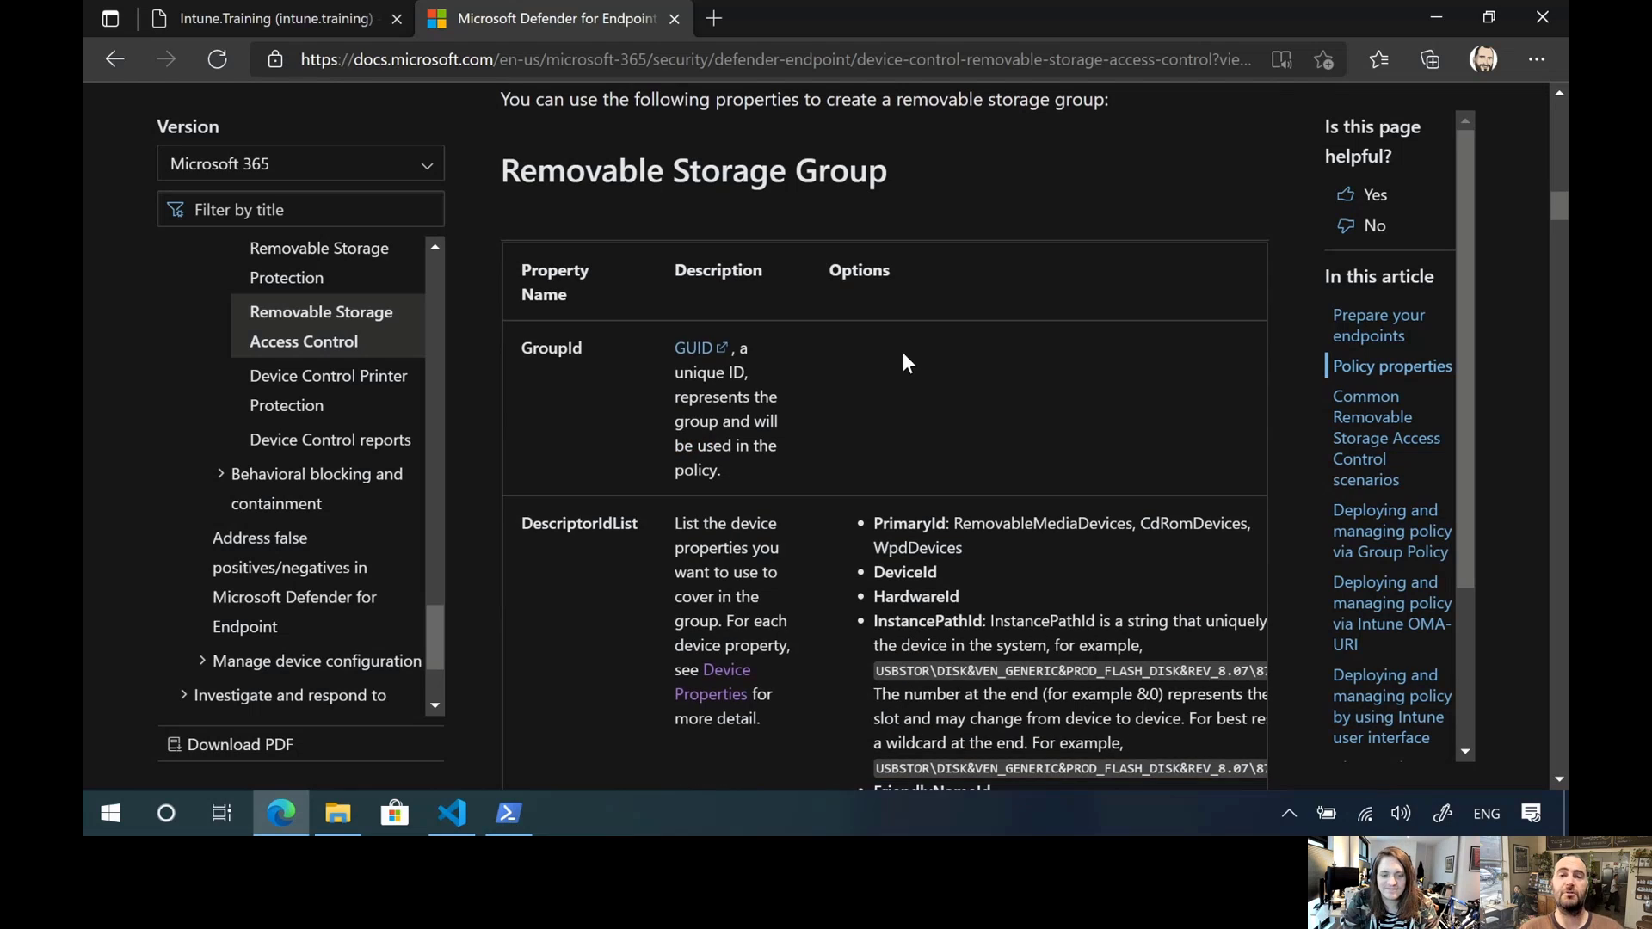
{"action": "double_click", "coordinate": [534, 342]}
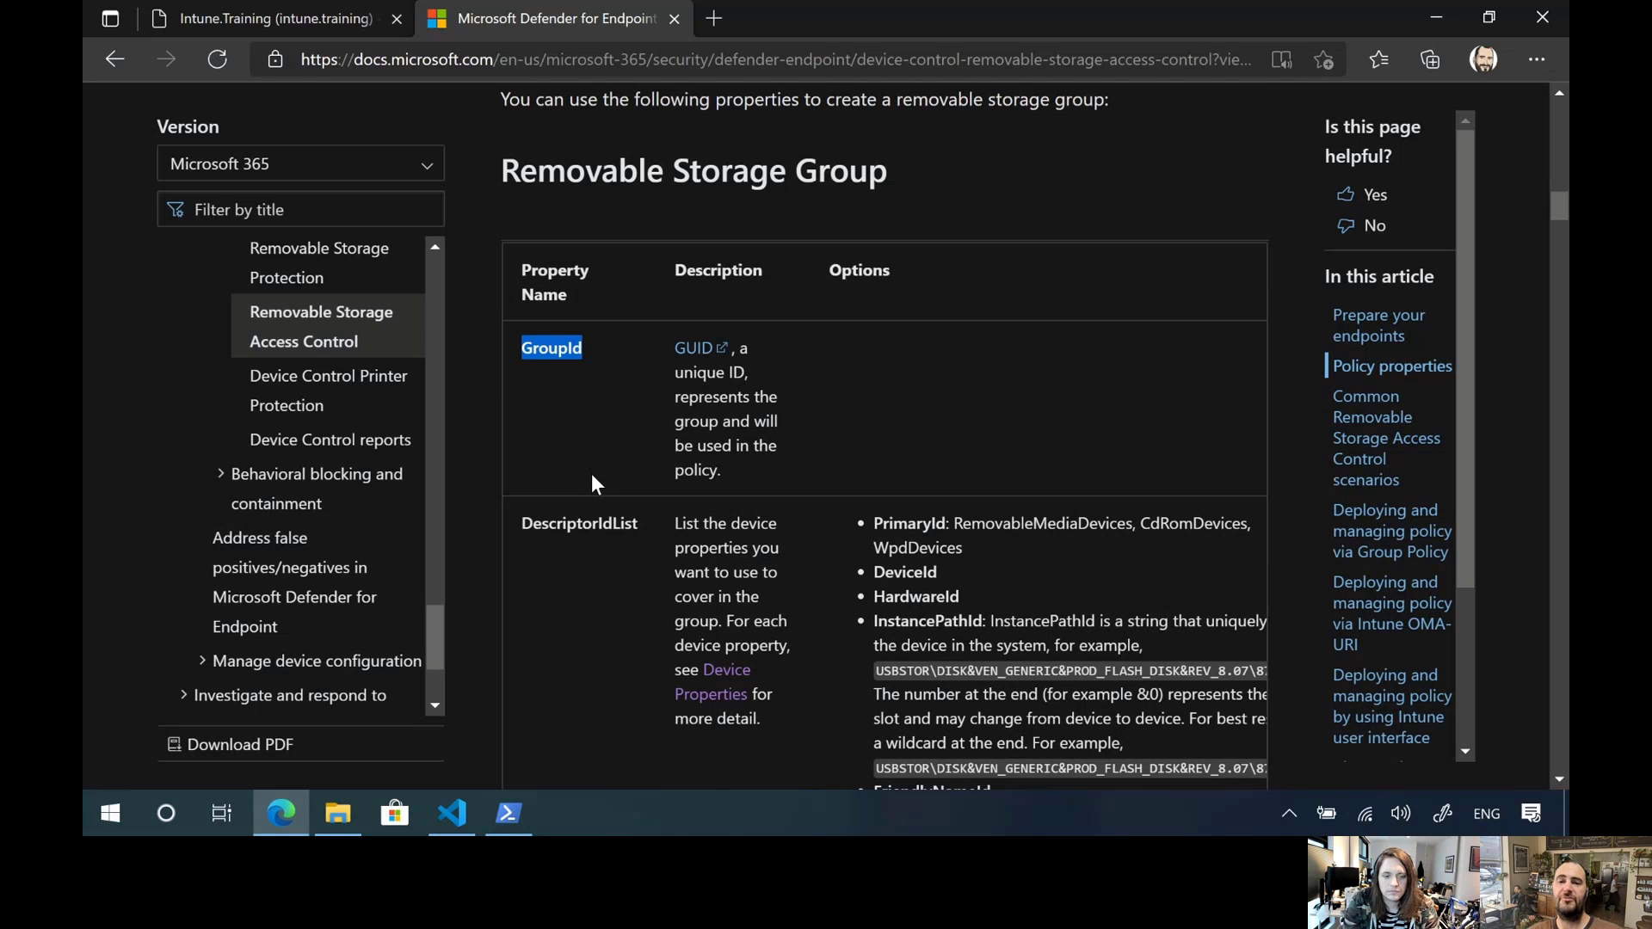
Examine the DescriptorIdList options for a removable storage group, including PrimaryId, RemovableMediaDevices and SerialNumberId
{"action": "scroll", "coordinate": [591, 473], "scroll_direction": "down", "scroll_amount": 3}
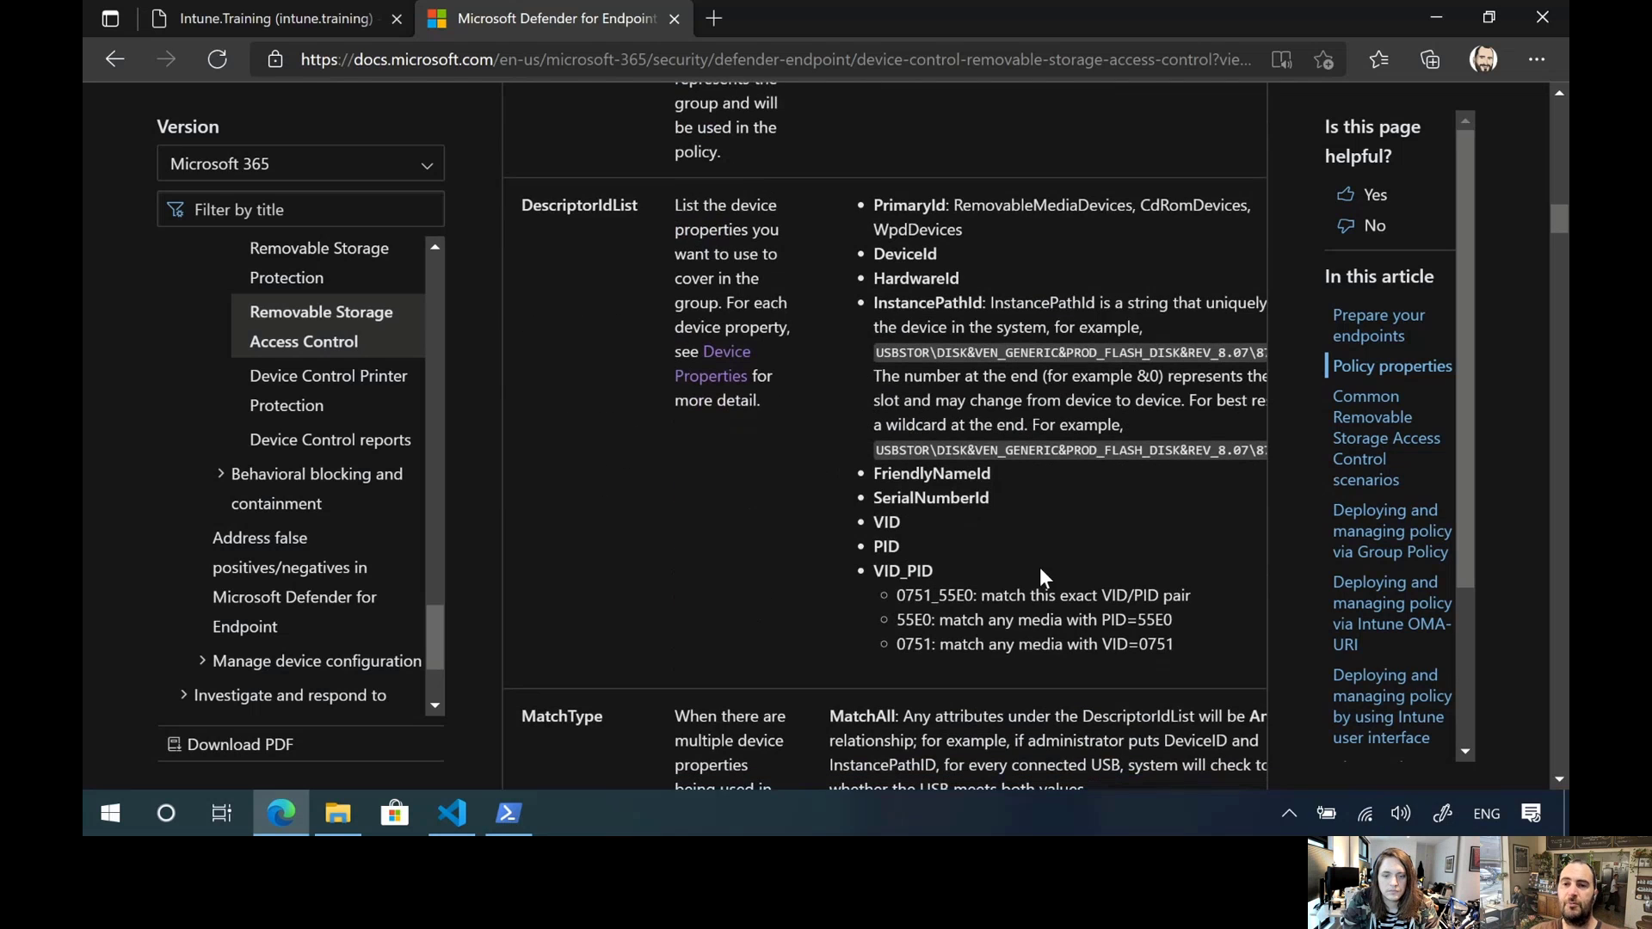
{"action": "left_click_drag", "start_coordinate": [877, 210], "coordinate": [1069, 573]}
{"action": "left_click", "coordinate": [846, 179]}
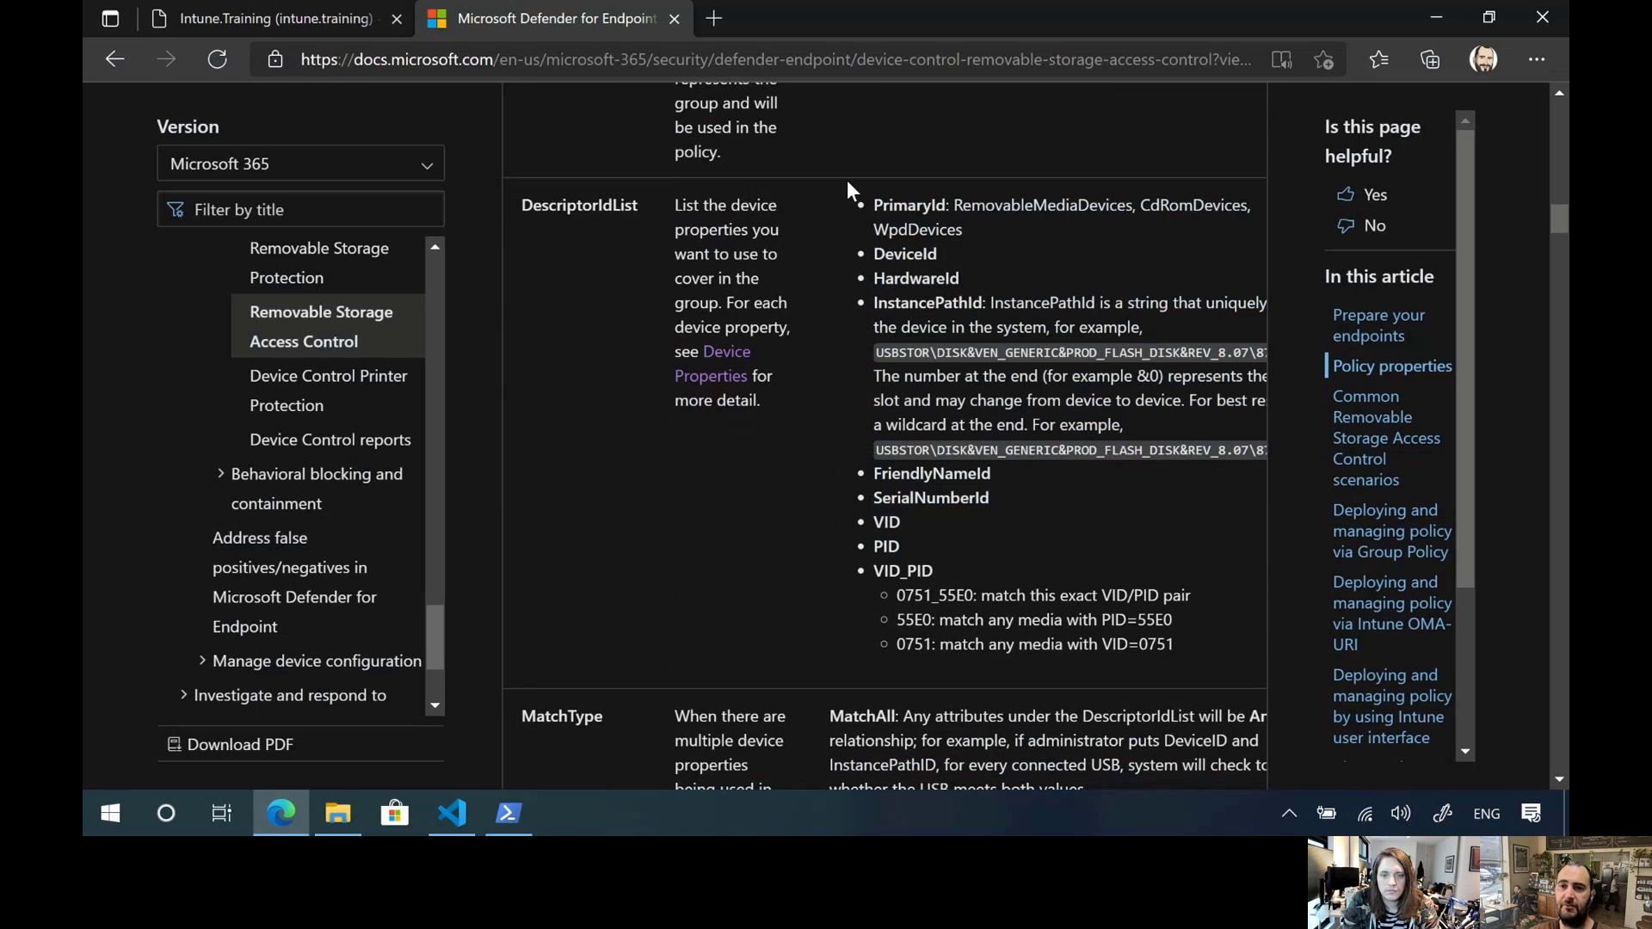
{"action": "double_click", "coordinate": [899, 206]}
{"action": "left_click", "coordinate": [886, 249]}
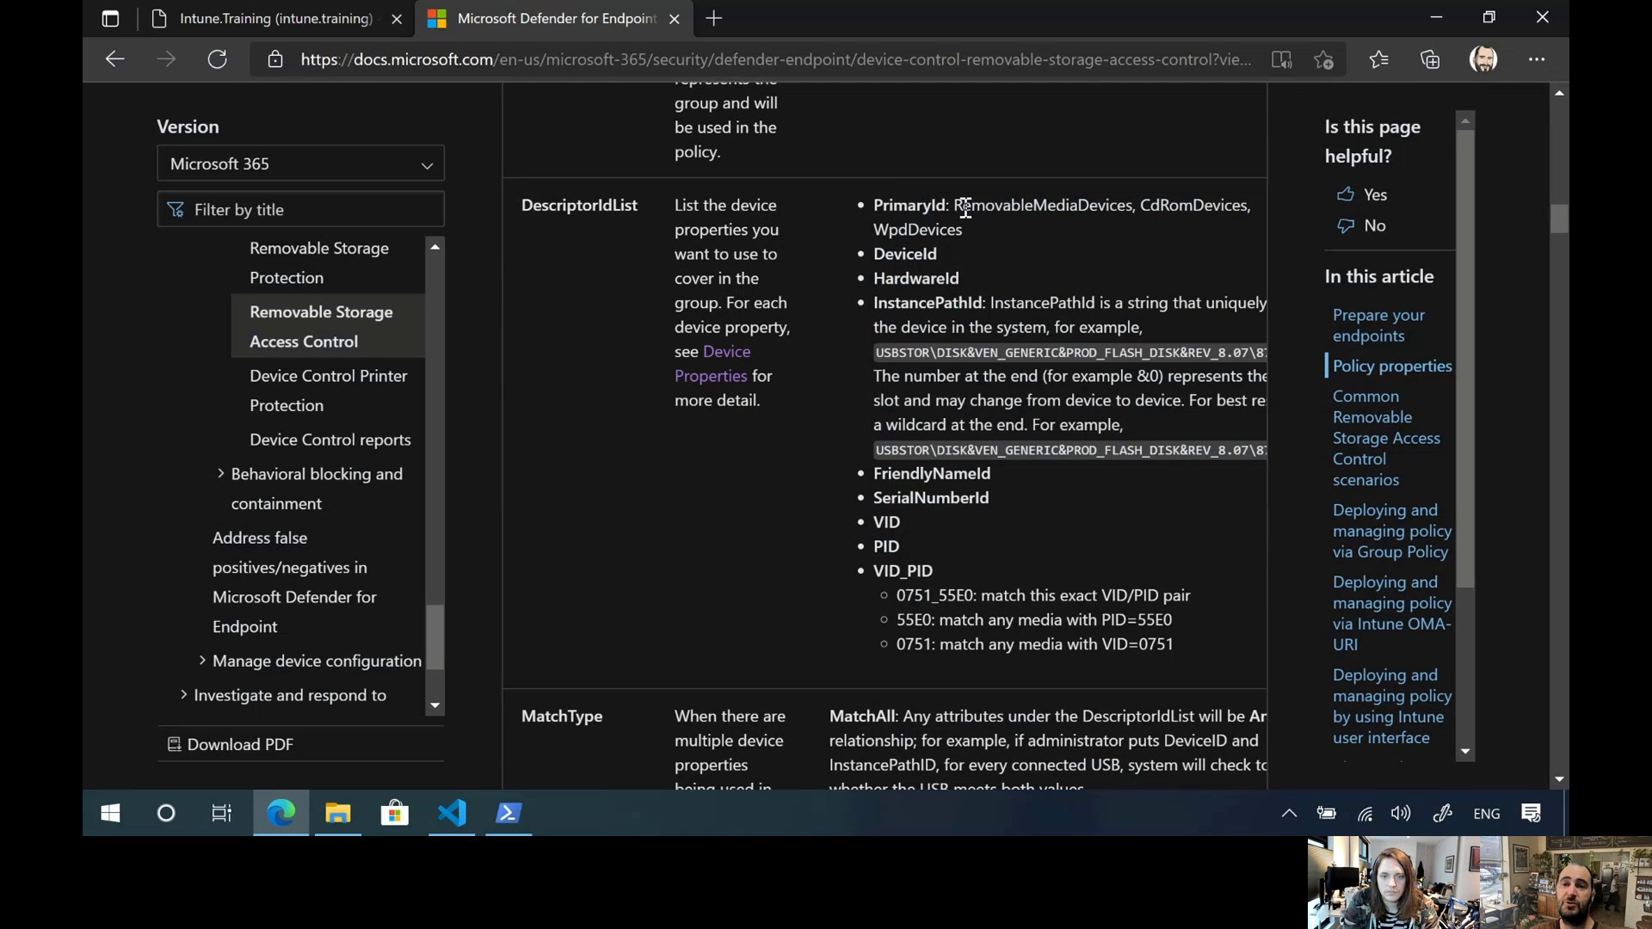
{"action": "left_click_drag", "start_coordinate": [955, 208], "coordinate": [1134, 210]}
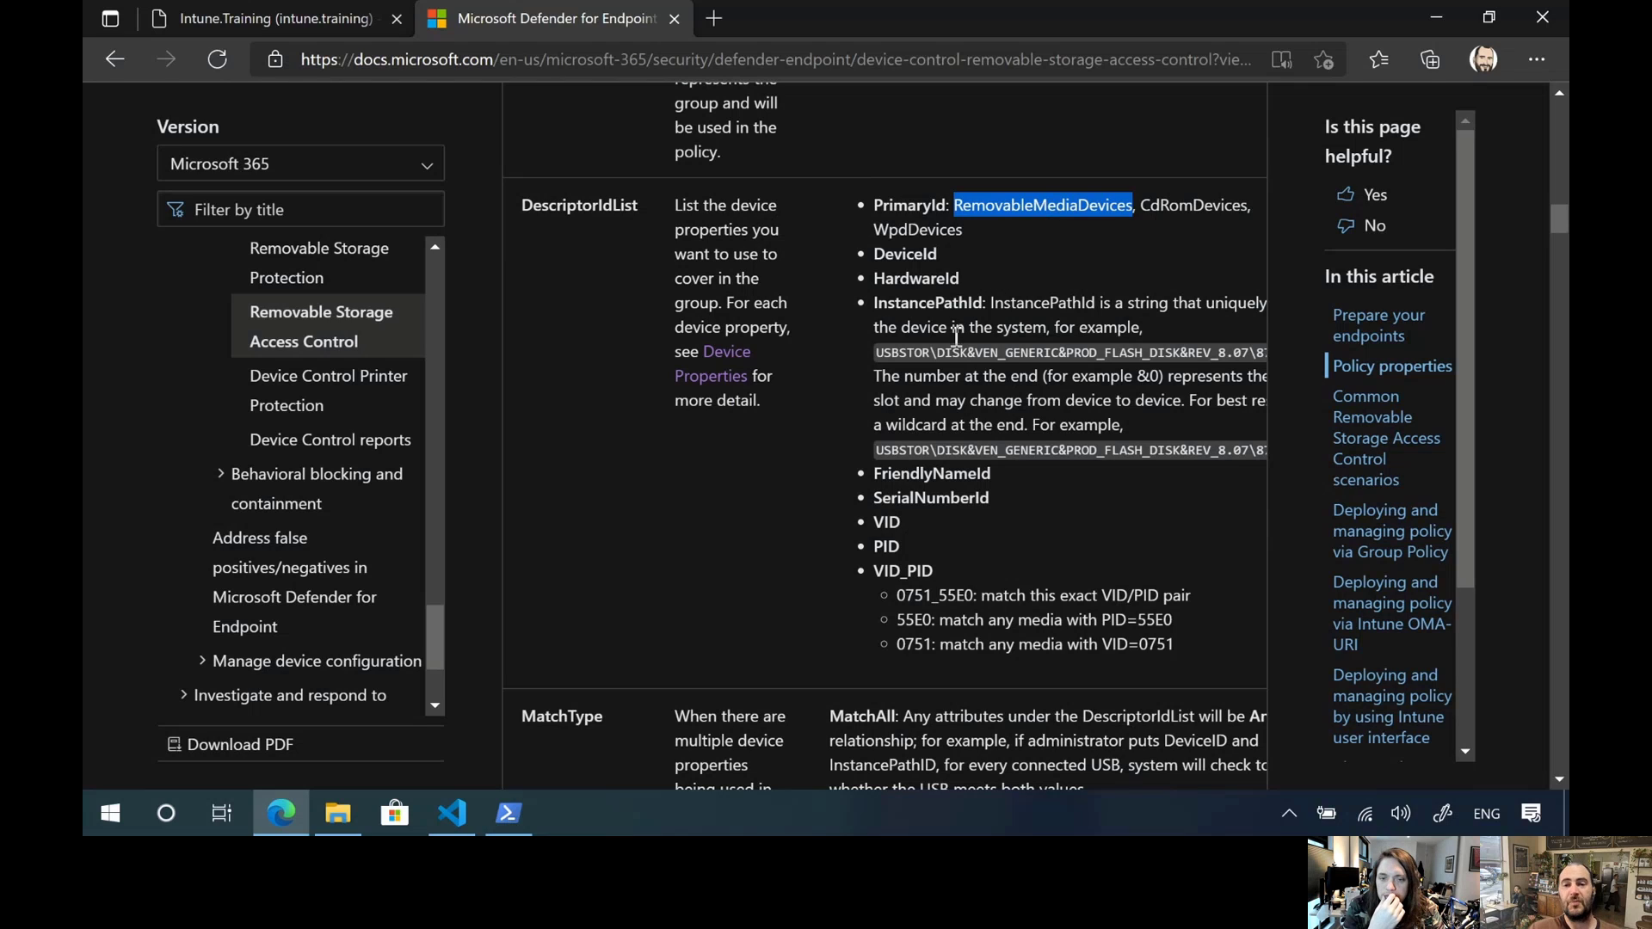
{"action": "left_click", "coordinate": [951, 308]}
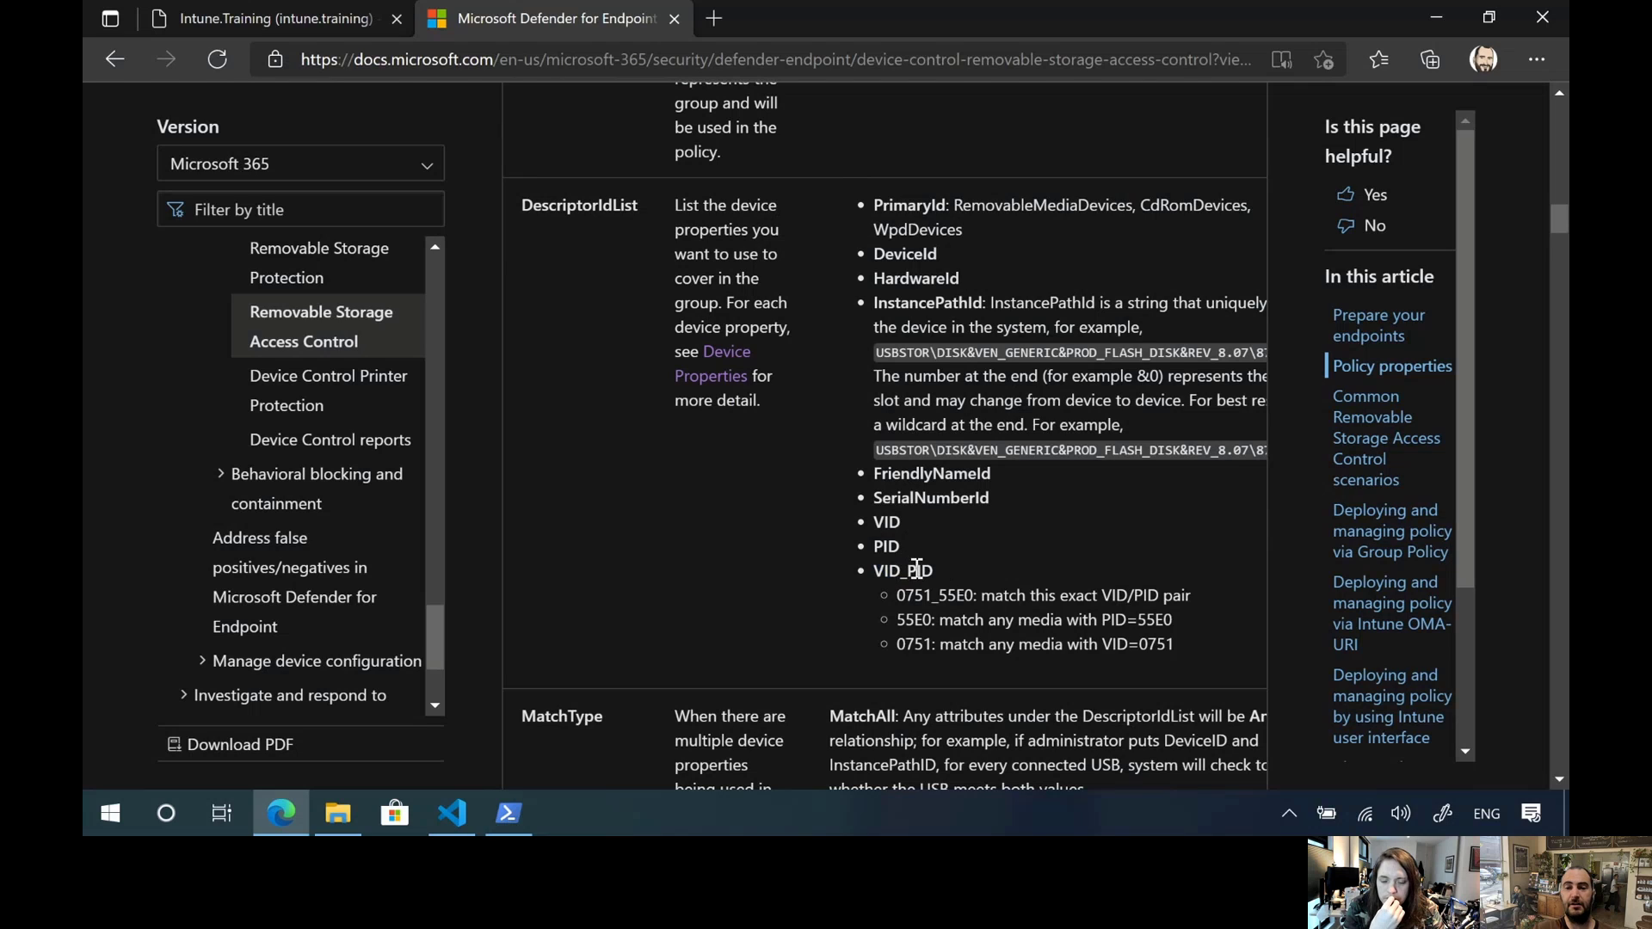
{"action": "left_click_drag", "start_coordinate": [991, 497], "coordinate": [876, 499]}
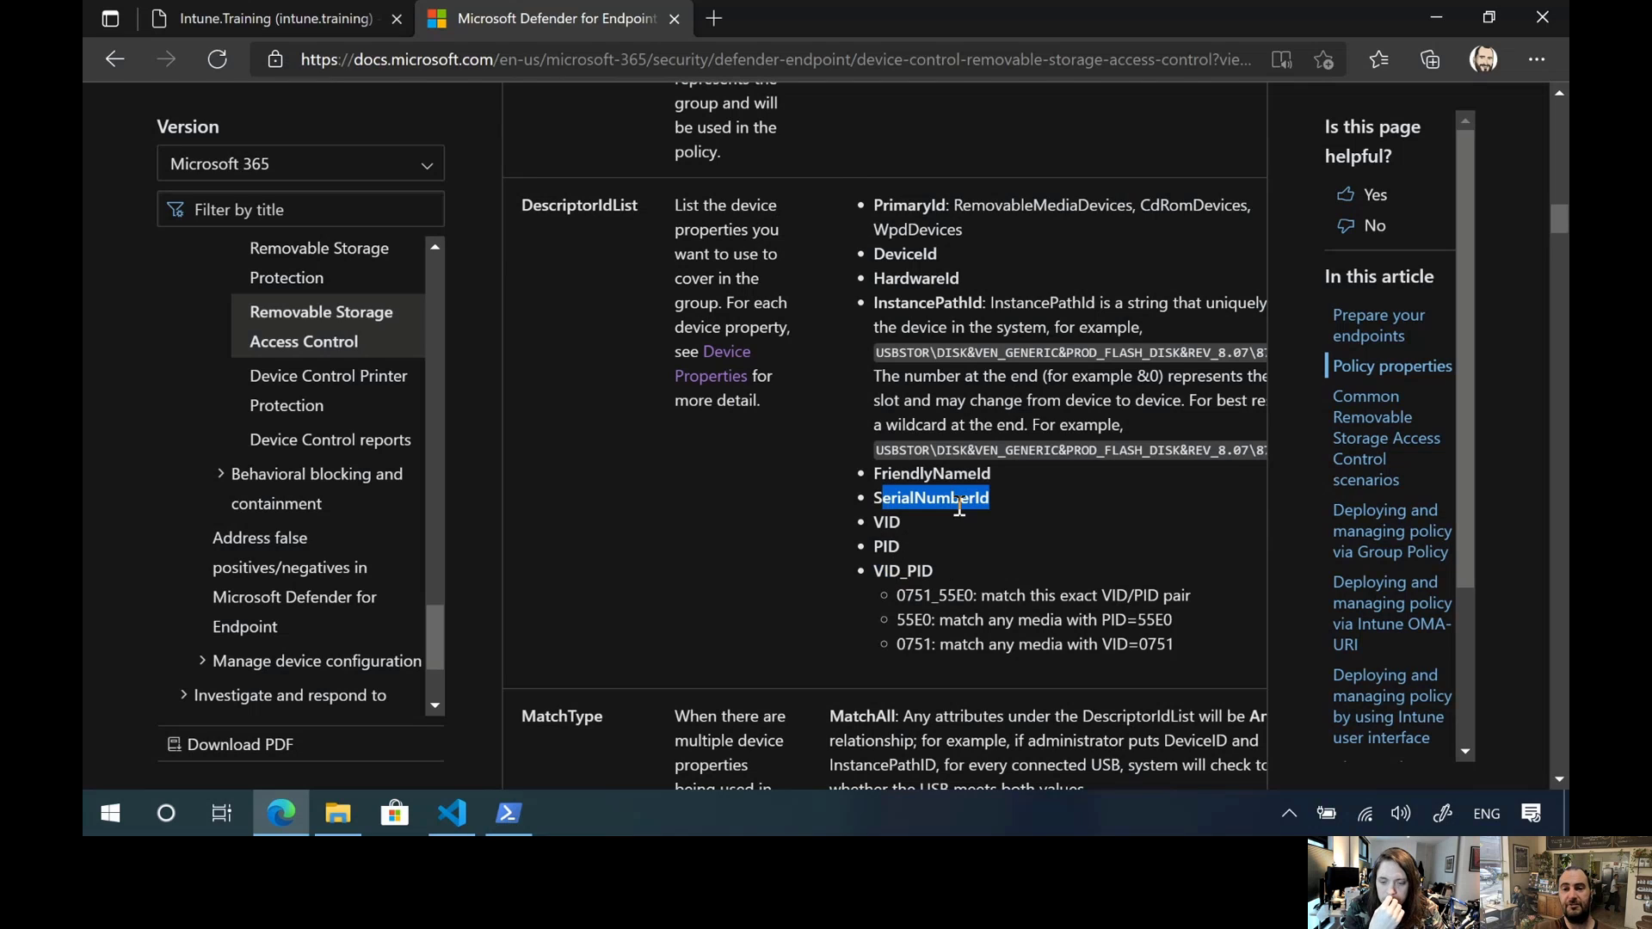
Examine the DeviceId option in DescriptorIdList and the MatchAll and MatchAny options of the MatchType property
{"action": "left_click", "coordinate": [1003, 472]}
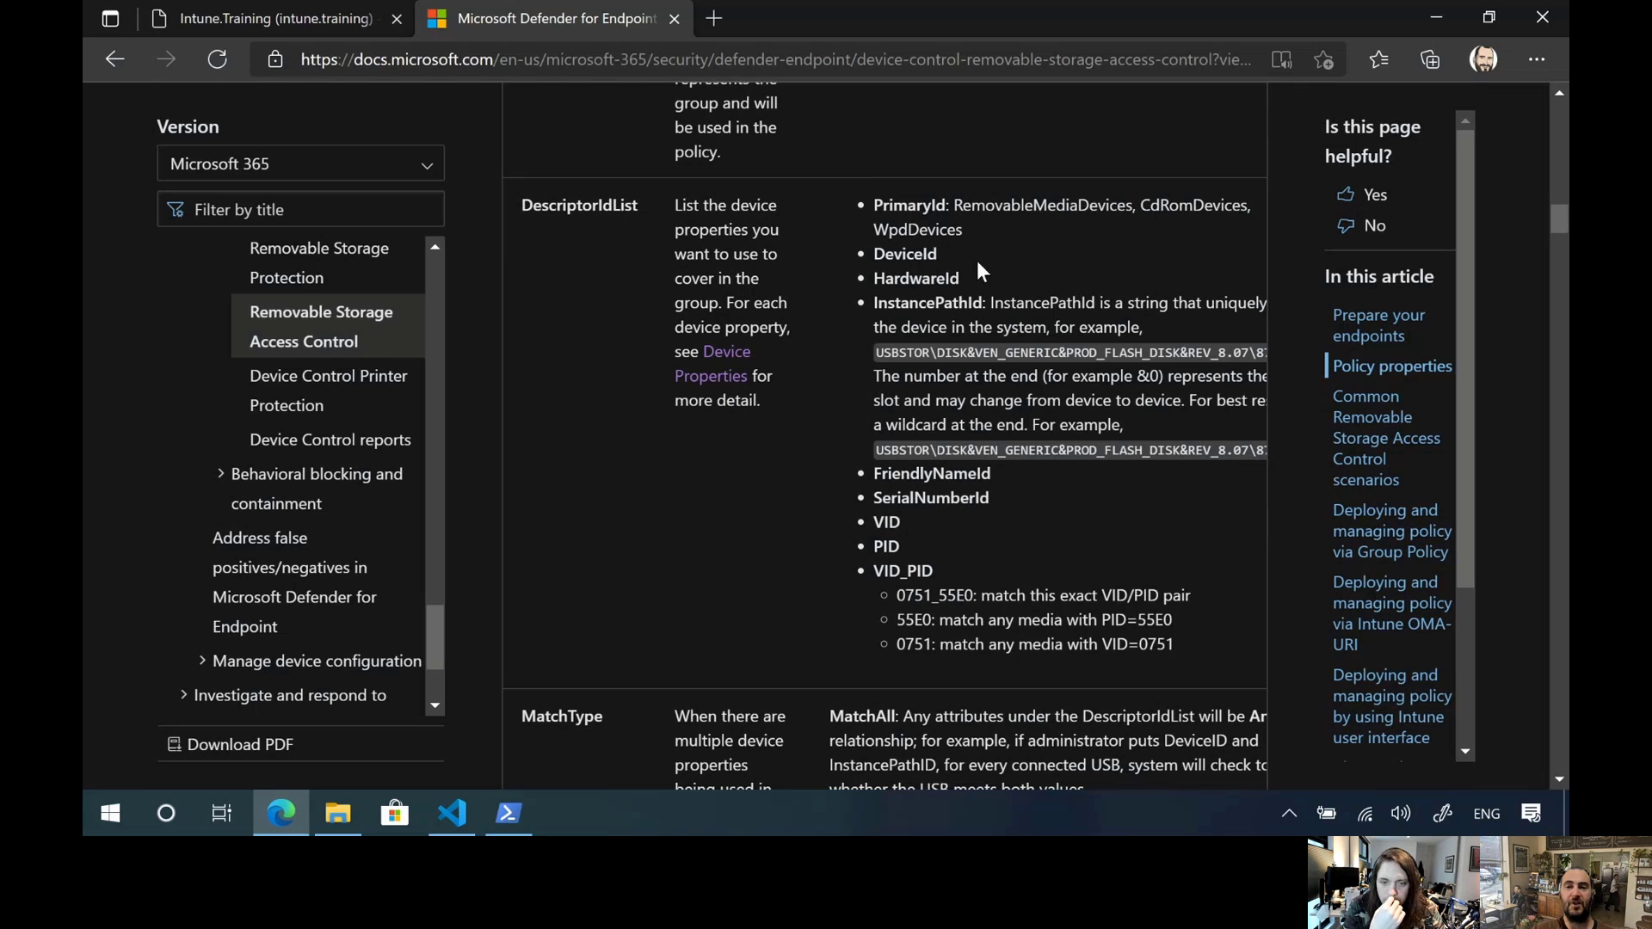
{"action": "left_click_drag", "start_coordinate": [965, 278], "coordinate": [833, 276]}
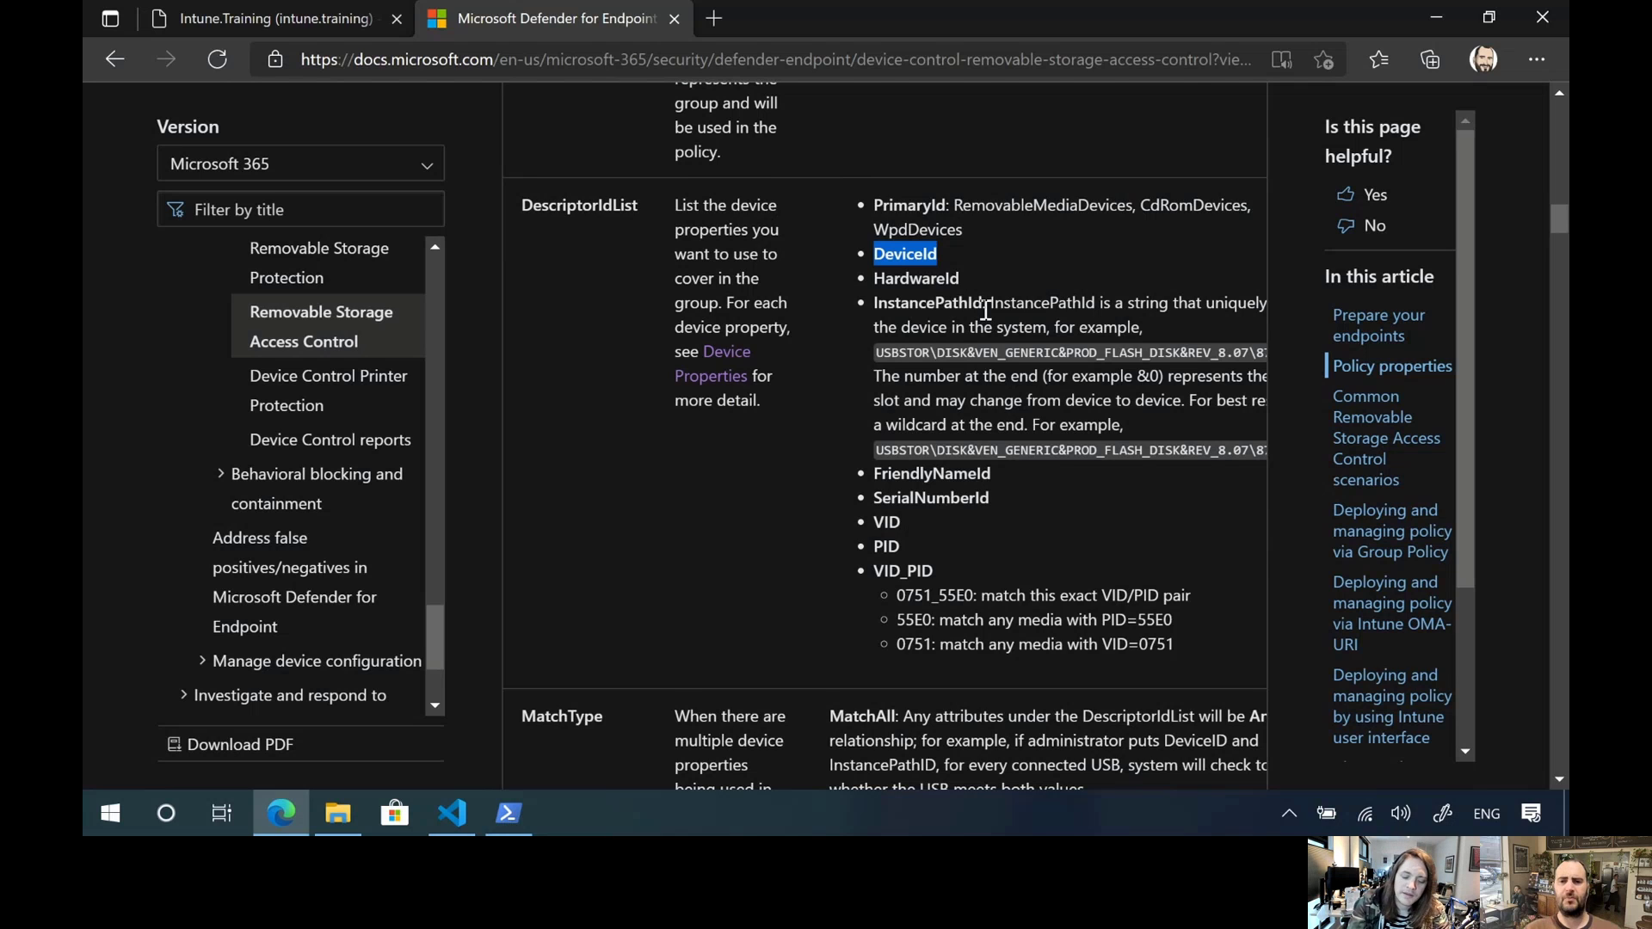
{"action": "scroll", "coordinate": [777, 396], "scroll_direction": "down", "scroll_amount": 2}
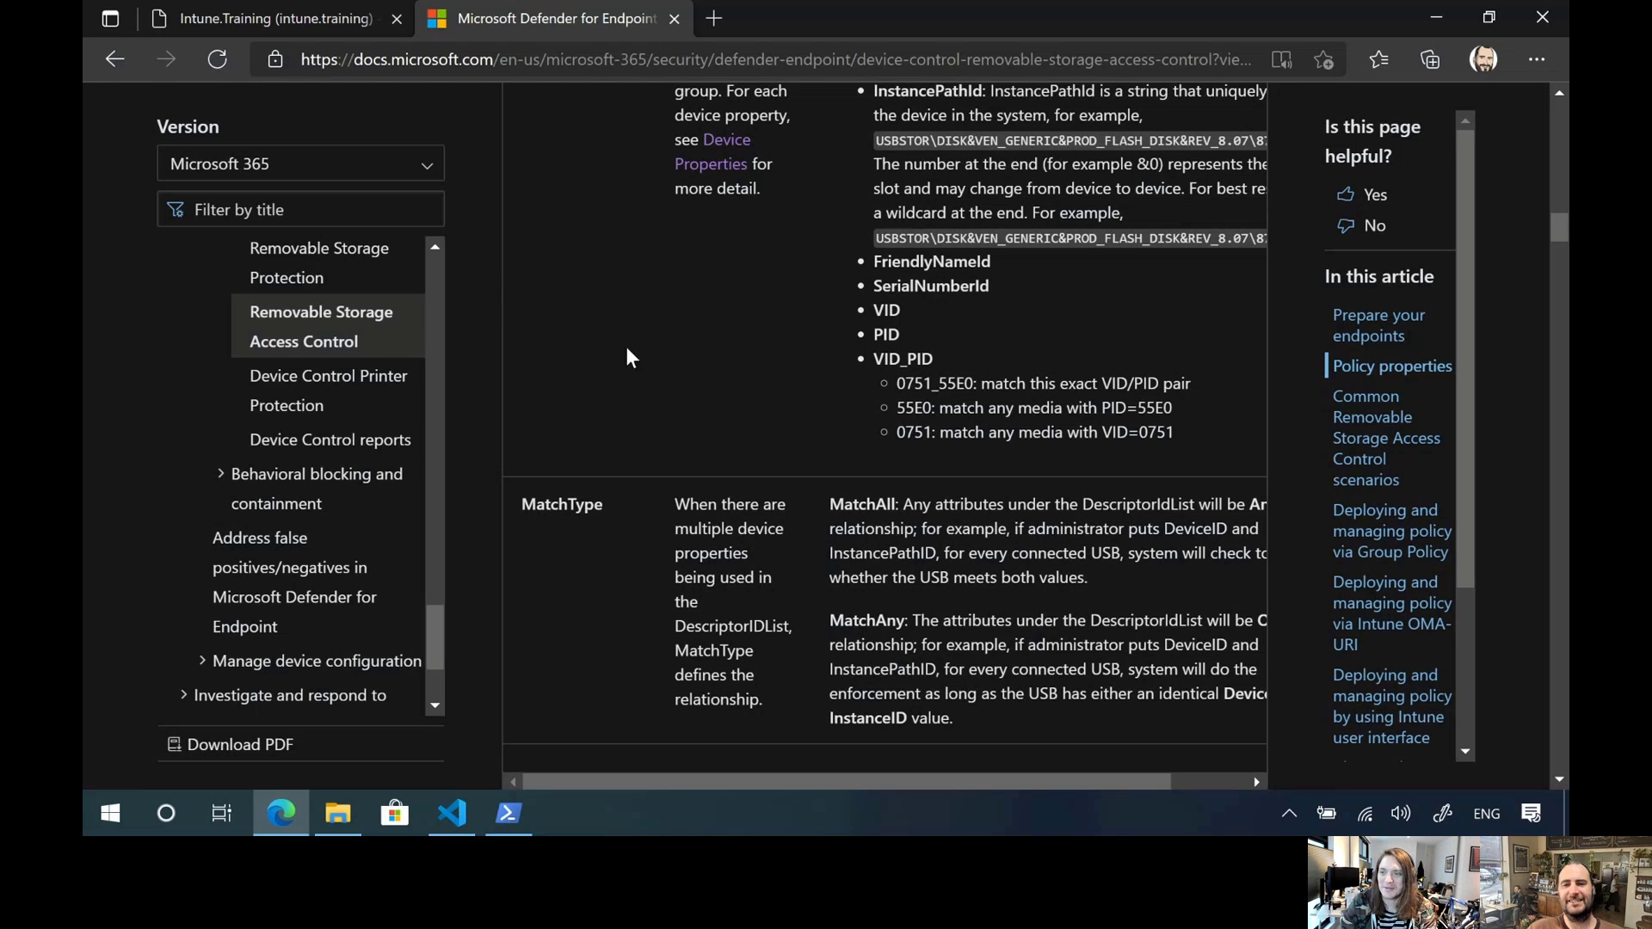
{"action": "scroll", "coordinate": [607, 369], "scroll_direction": "down", "scroll_amount": 1}
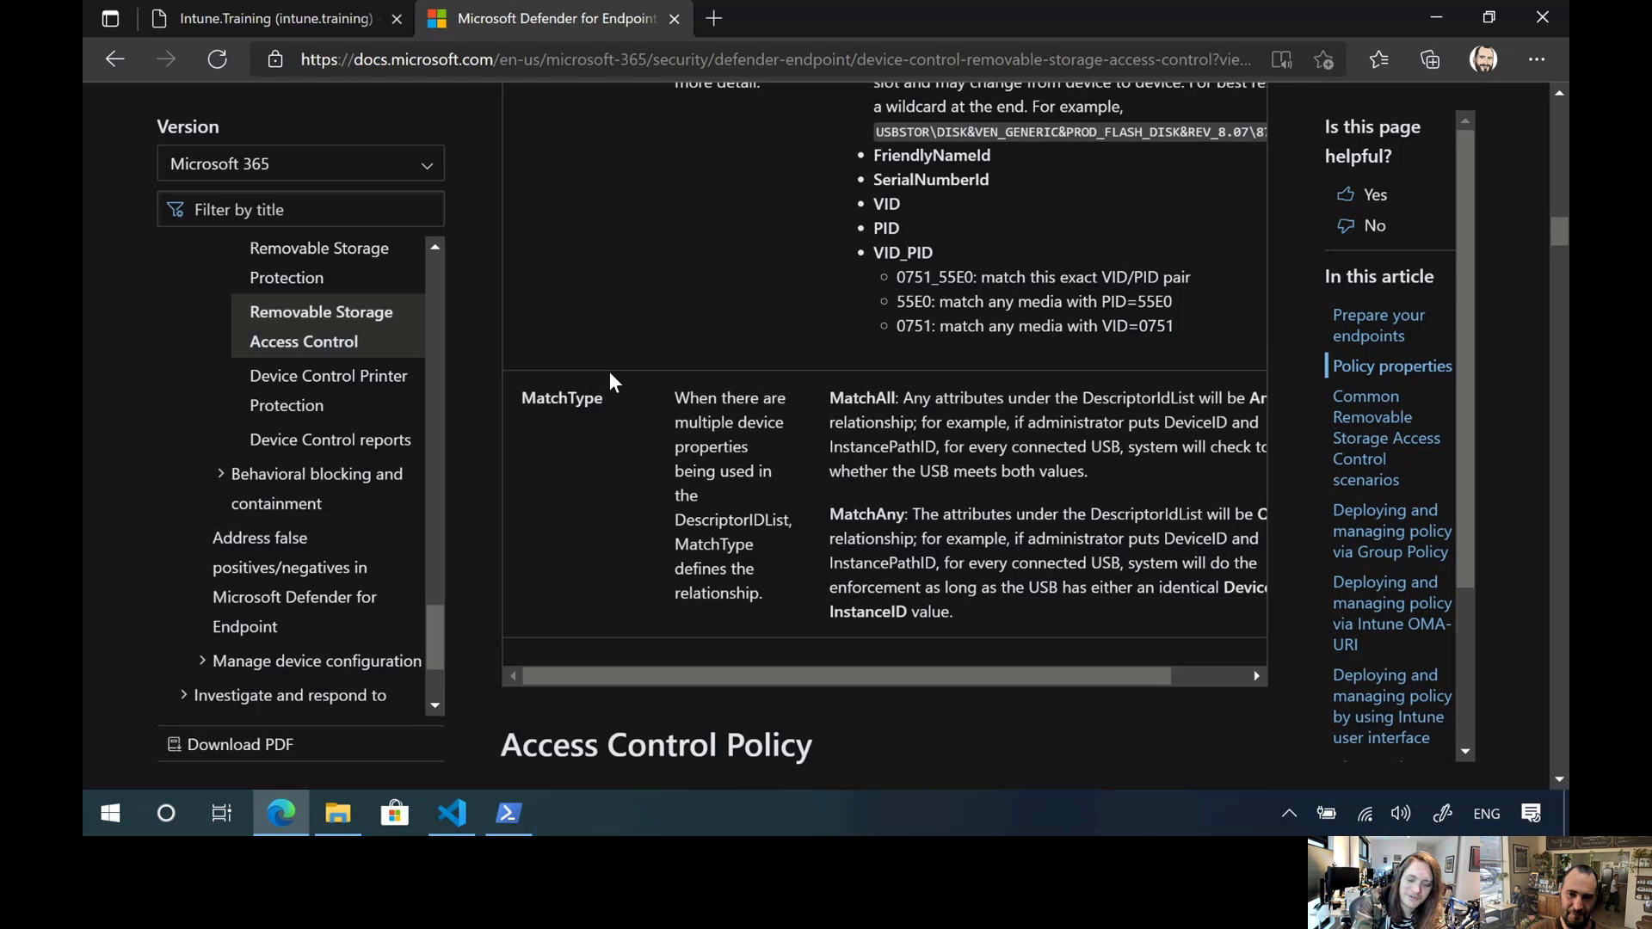
Skim the start of the "Access Control Policy" table and go back to the Removable Storage Group properties
{"action": "scroll", "coordinate": [609, 373], "scroll_direction": "down", "scroll_amount": 5}
{"action": "scroll", "coordinate": [852, 345], "scroll_direction": "down", "scroll_amount": 3}
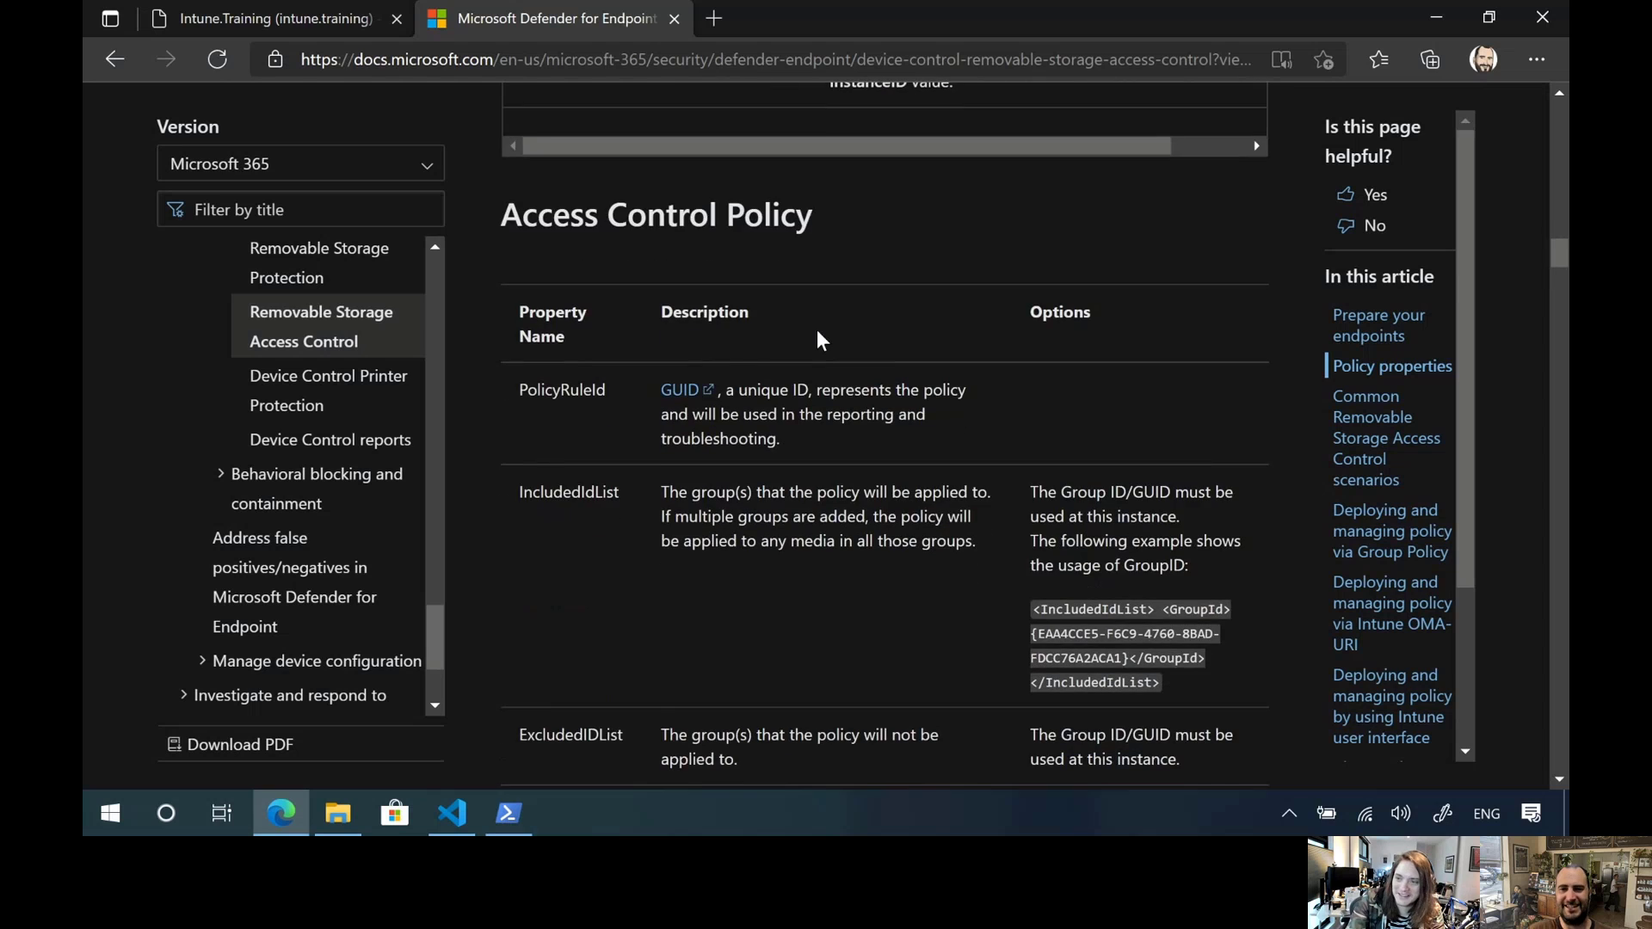
{"action": "scroll", "coordinate": [819, 392], "scroll_direction": "down", "scroll_amount": 1}
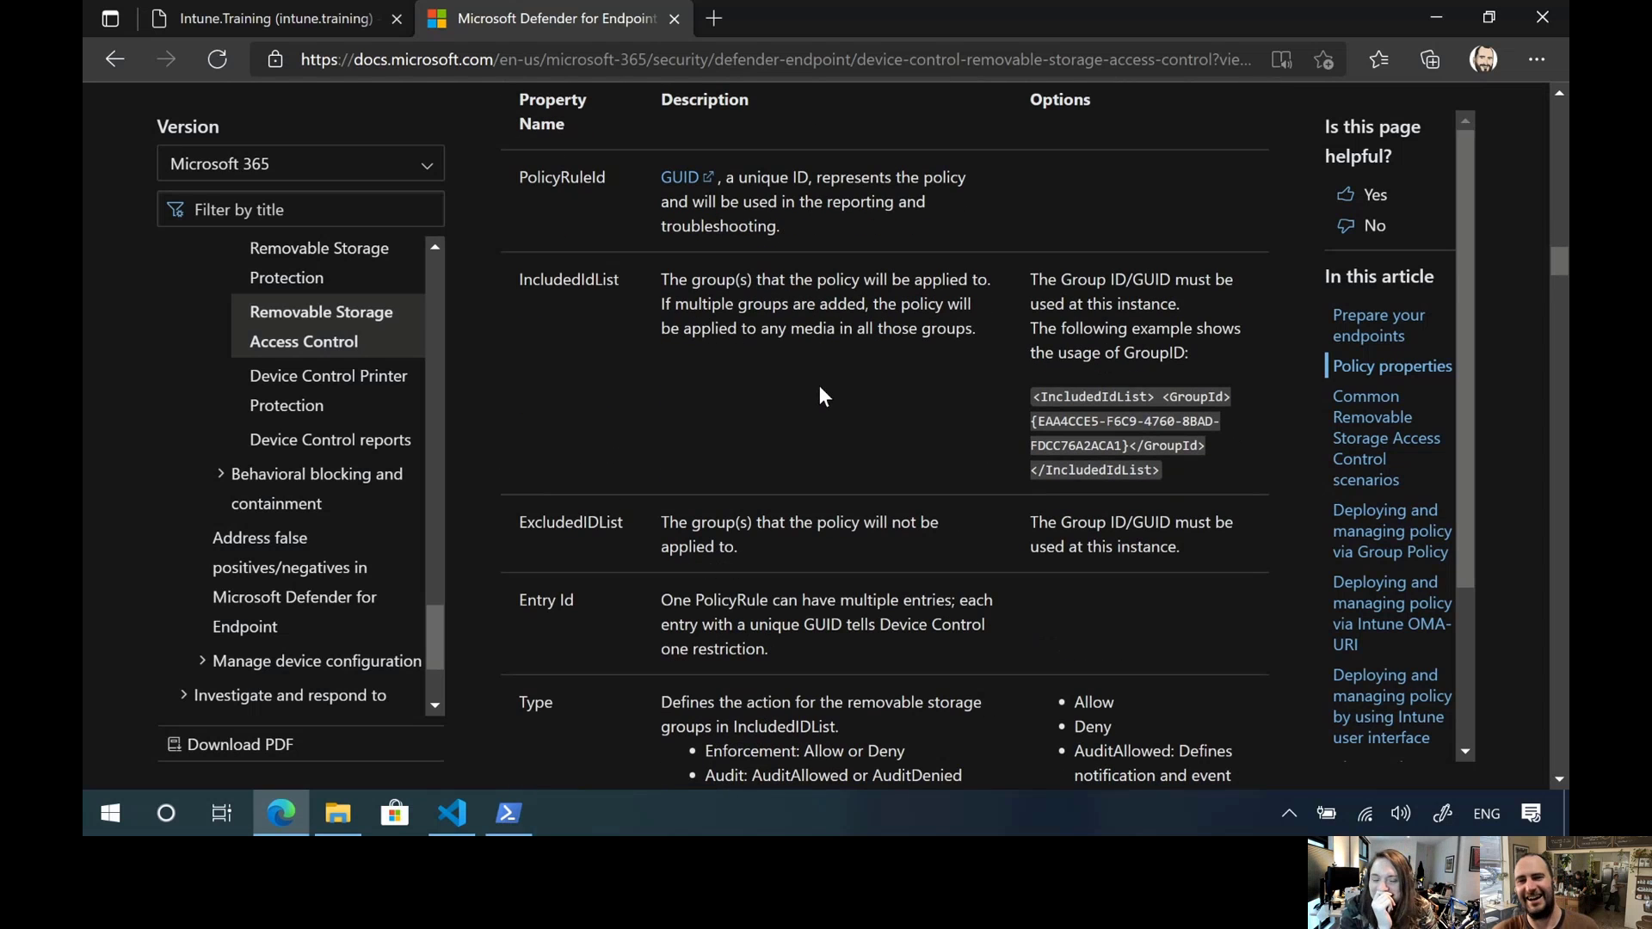
{"action": "scroll", "coordinate": [798, 400], "scroll_direction": "up", "scroll_amount": 1}
{"action": "scroll", "coordinate": [806, 406], "scroll_direction": "up", "scroll_amount": 2}
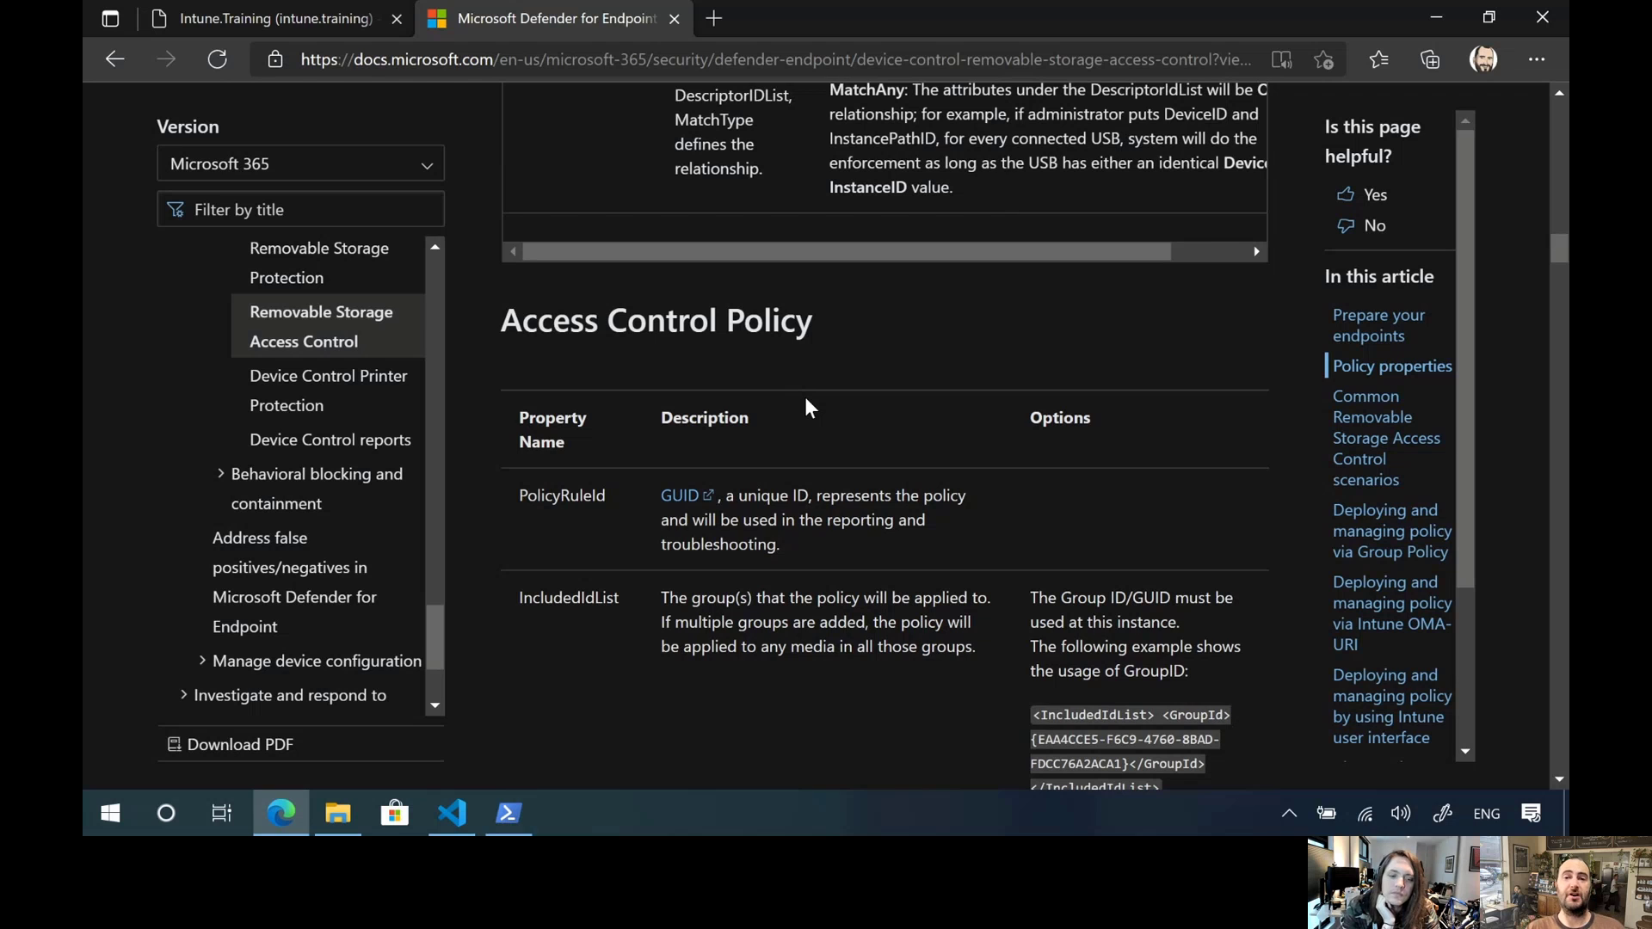
{"action": "scroll", "coordinate": [809, 404], "scroll_direction": "up", "scroll_amount": 10}
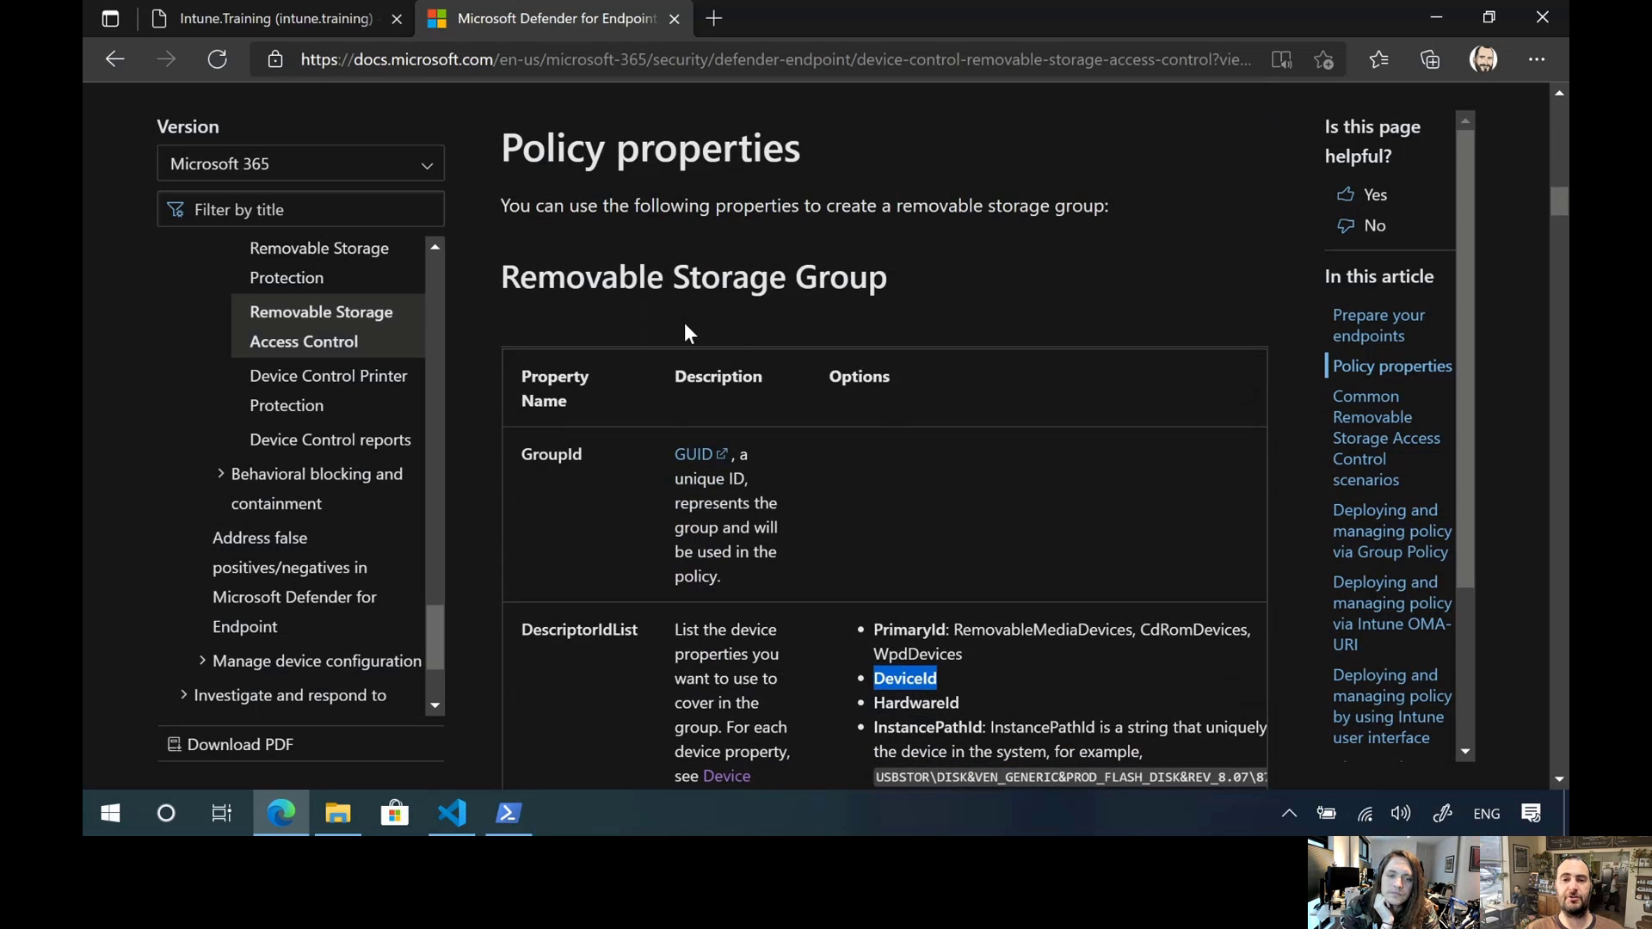
Read the Access Control Policy properties from PolicyRuleId to Type, highlighting the Enforcement and Audit actions under Type
{"action": "scroll", "coordinate": [686, 332], "scroll_direction": "down", "scroll_amount": 15}
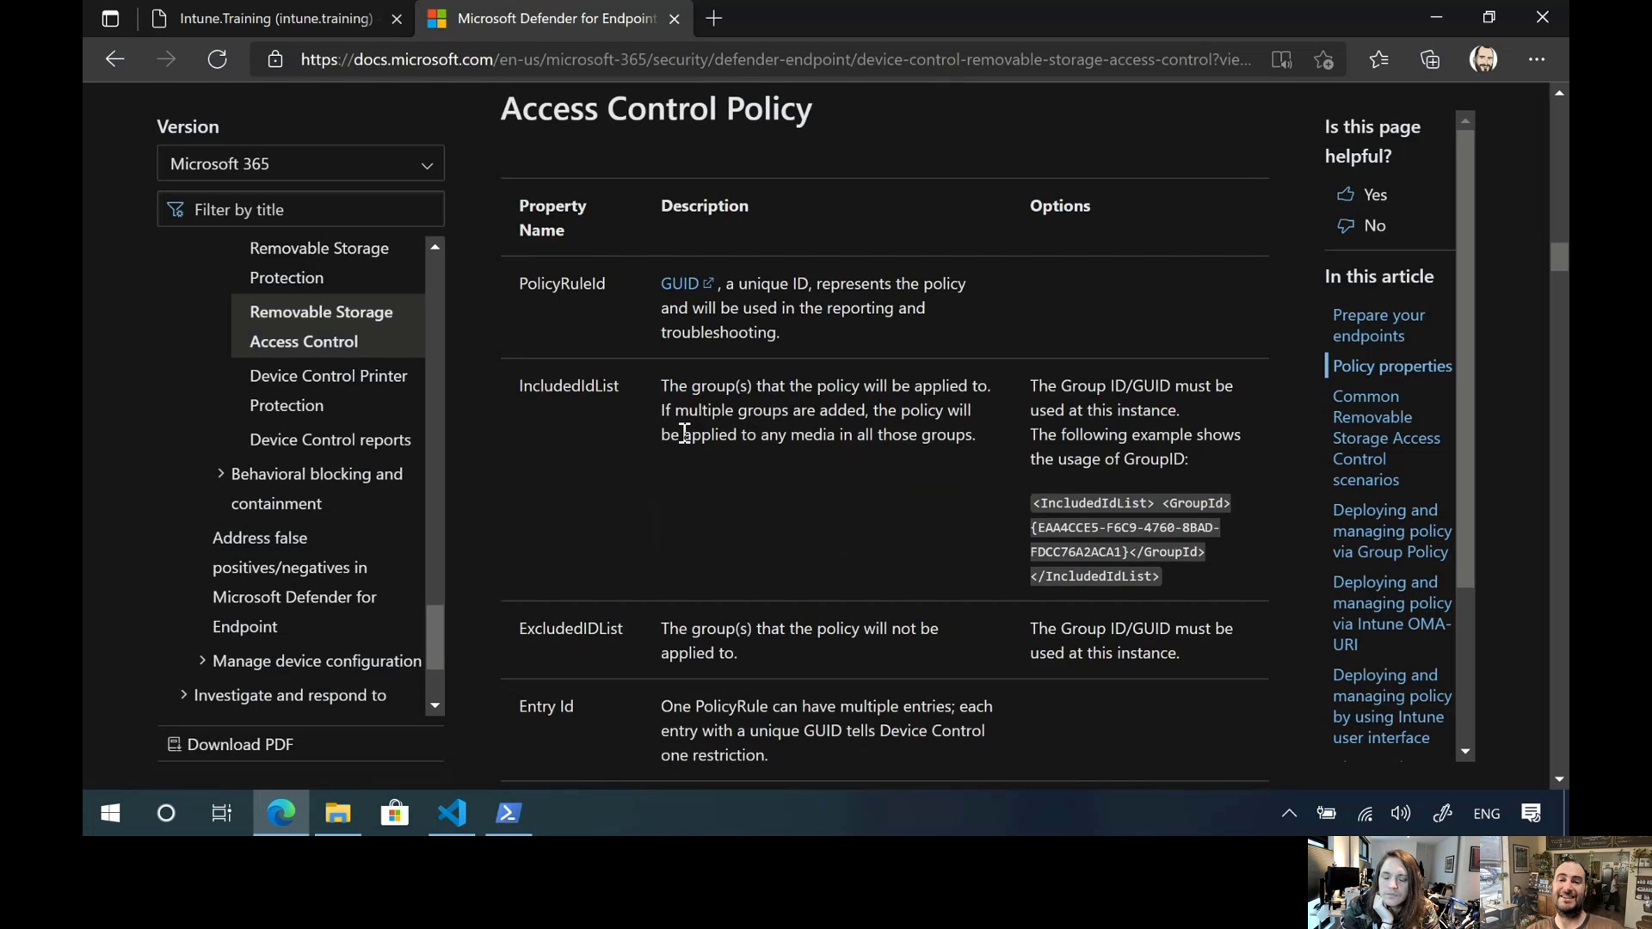
{"action": "scroll", "coordinate": [684, 433], "scroll_direction": "down", "scroll_amount": 1}
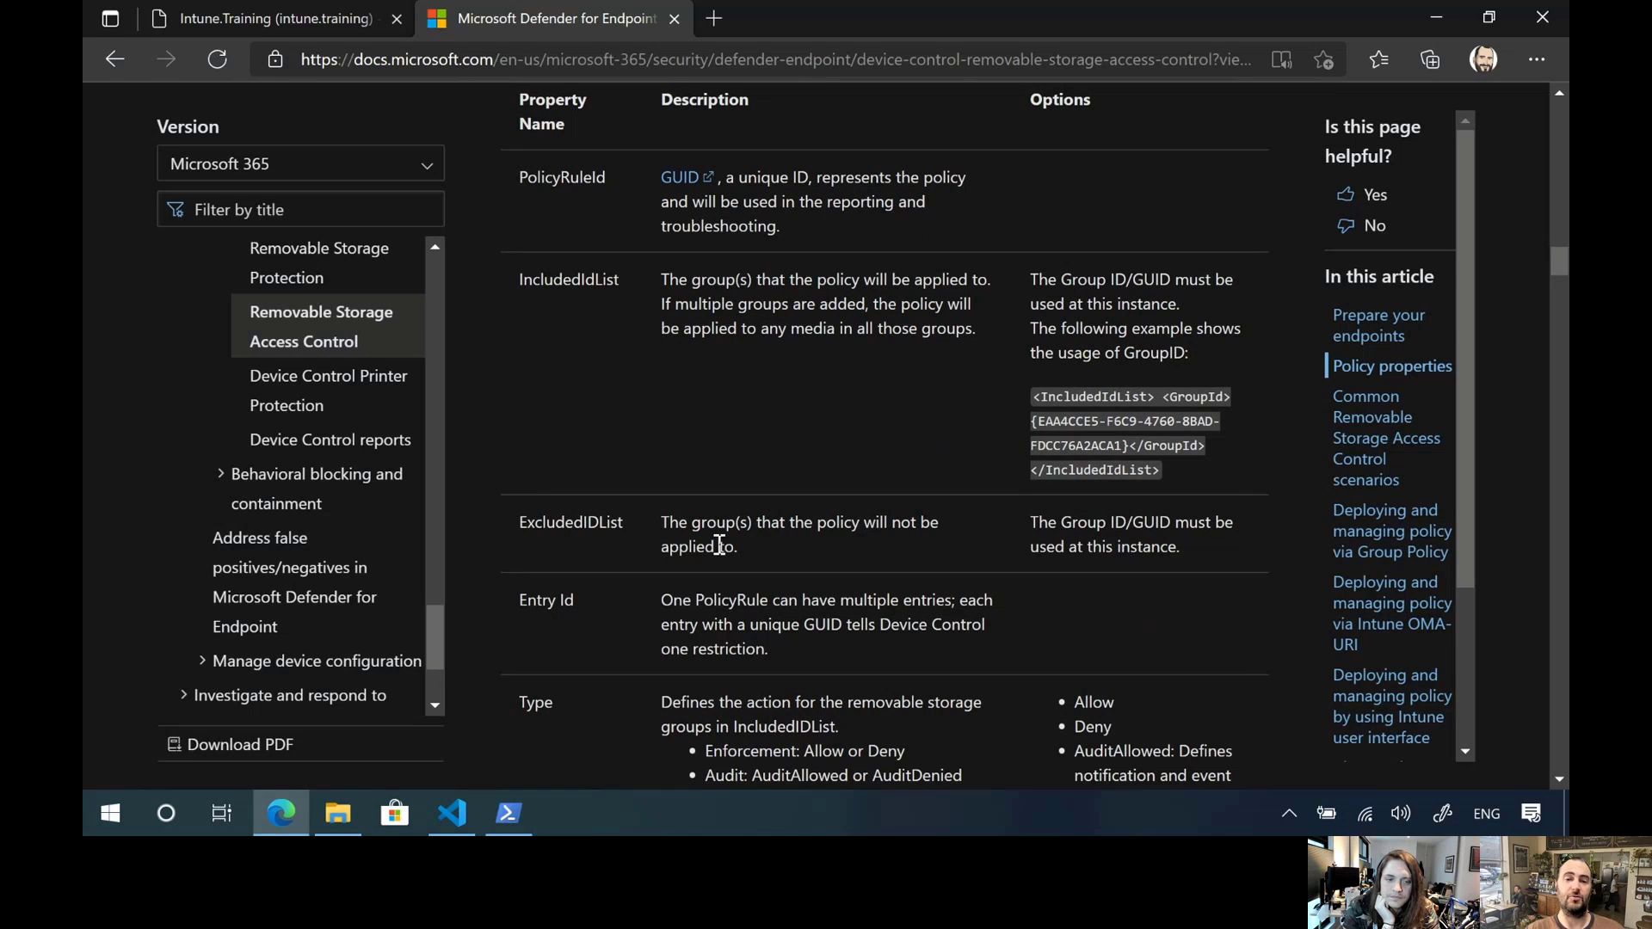
{"action": "scroll", "coordinate": [786, 423], "scroll_direction": "down", "scroll_amount": 1}
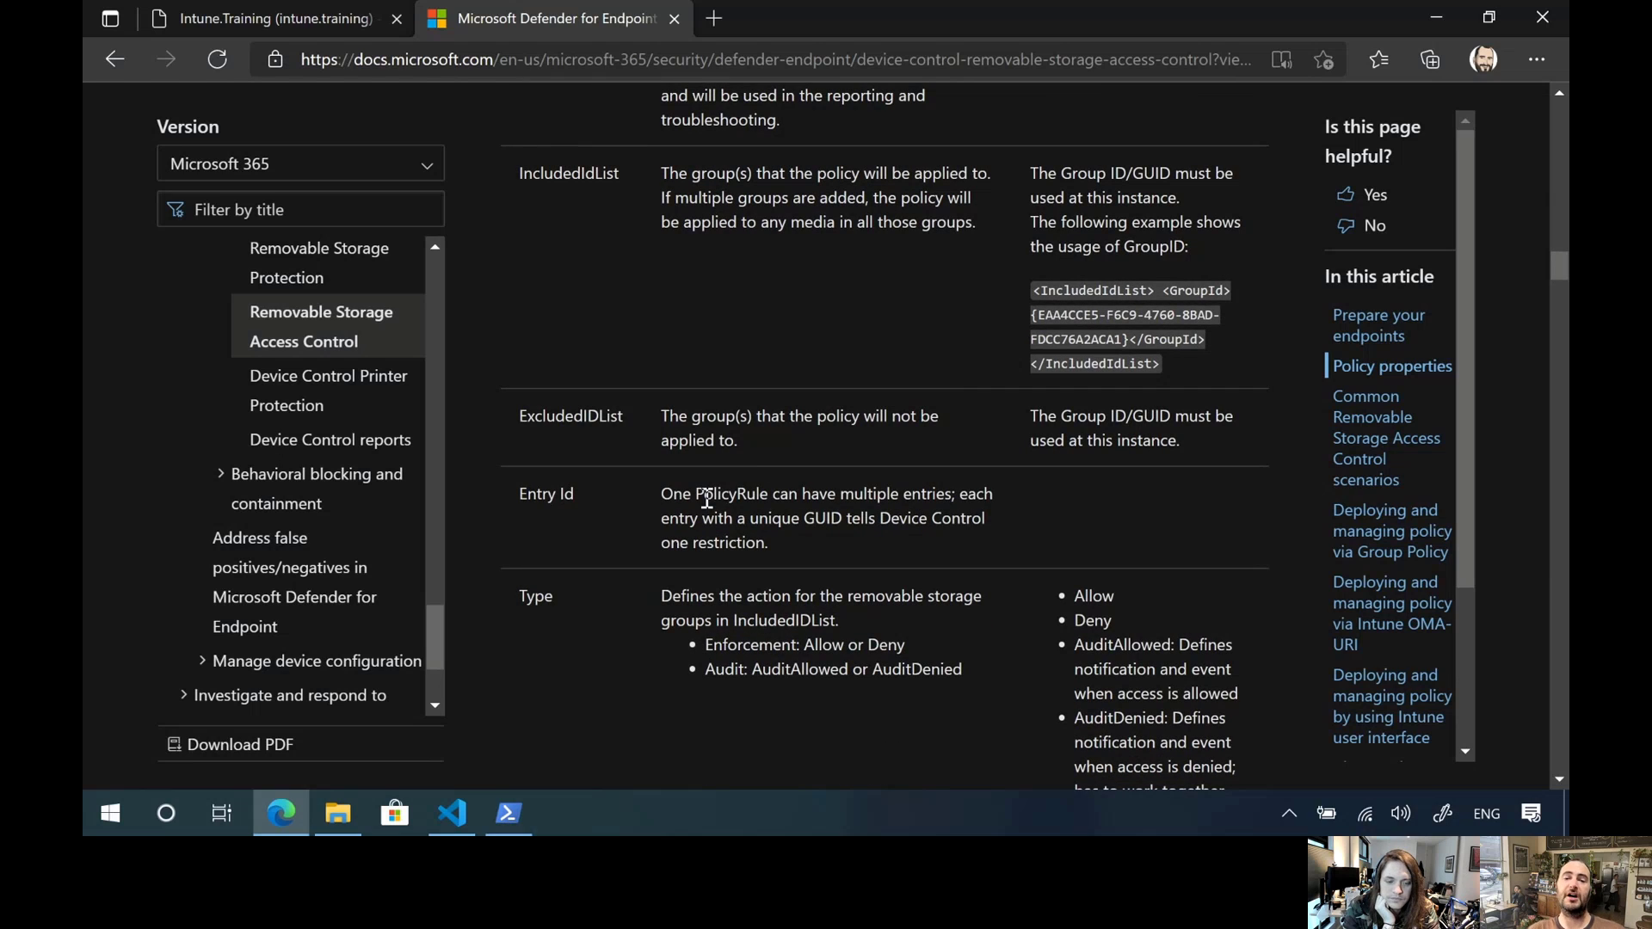
{"action": "scroll", "coordinate": [701, 507], "scroll_direction": "down", "scroll_amount": 3}
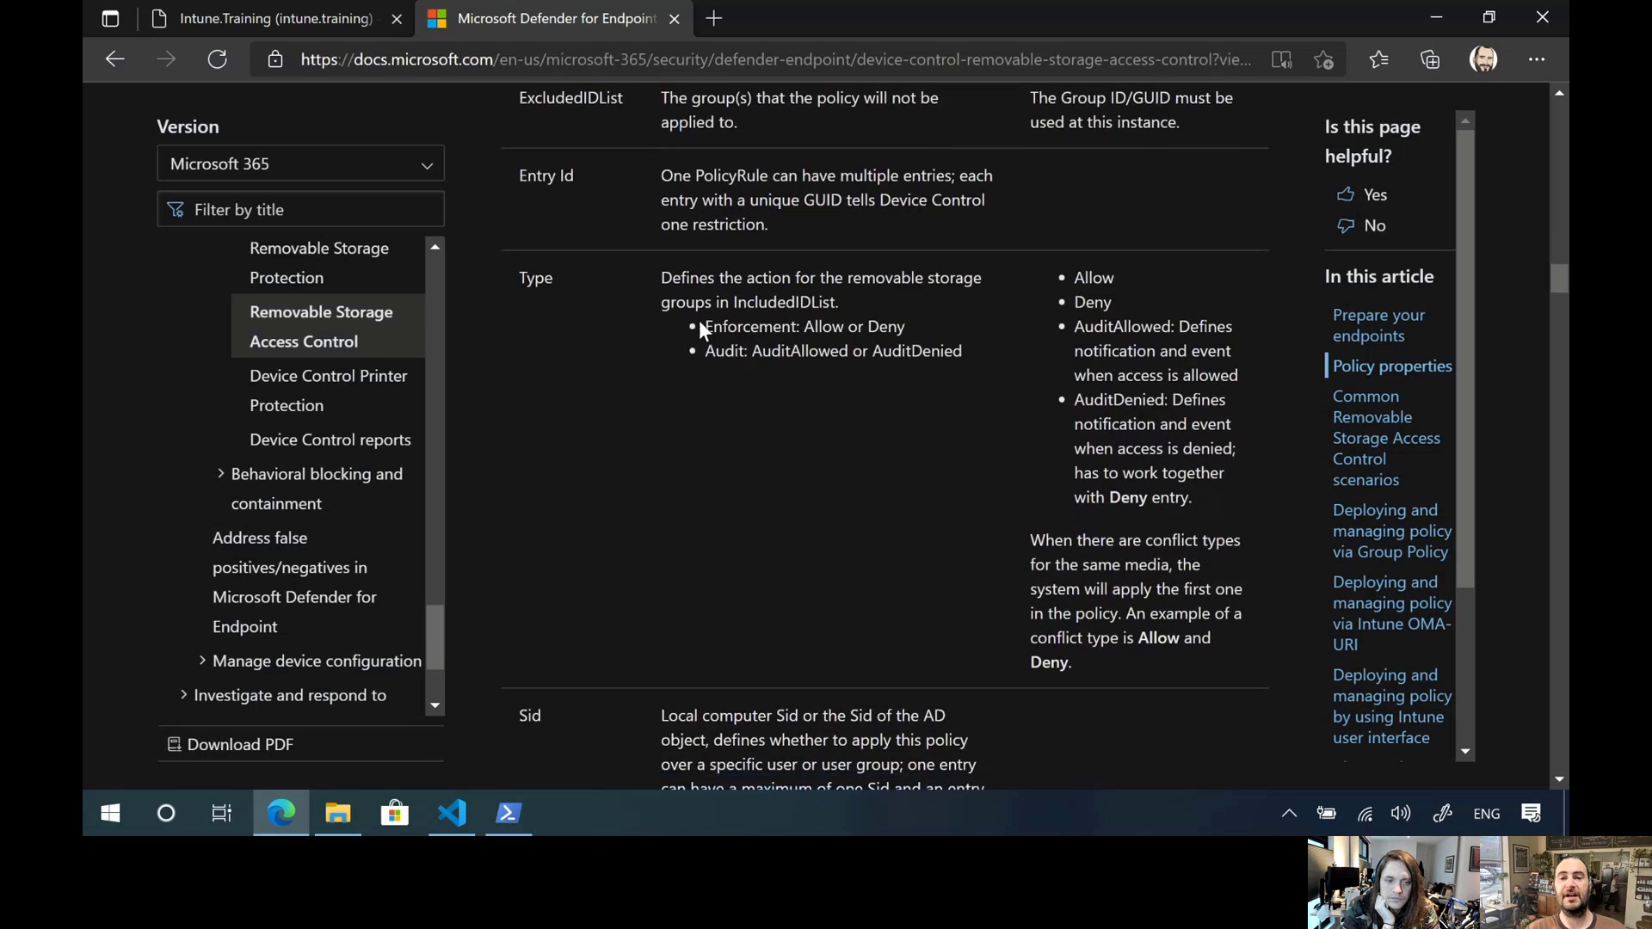
{"action": "left_click_drag", "start_coordinate": [700, 326], "coordinate": [873, 376]}
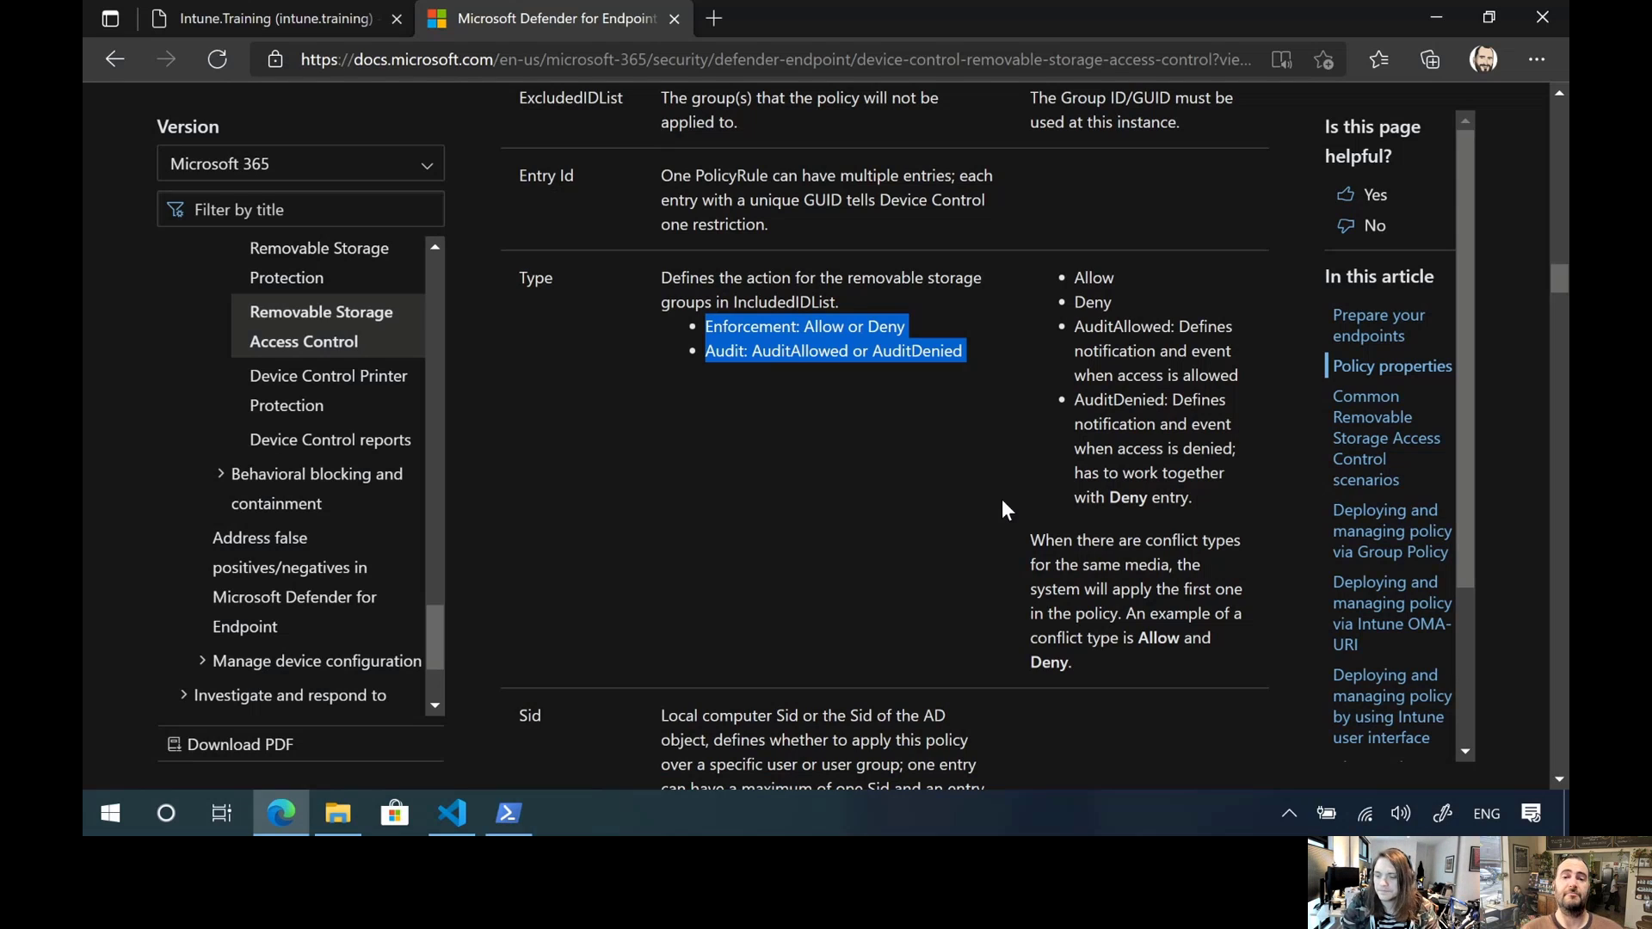
Examine the Sid and ComputerSid properties that limit a policy entry to specific users or machines
{"action": "scroll", "coordinate": [1002, 499], "scroll_direction": "down", "scroll_amount": 3}
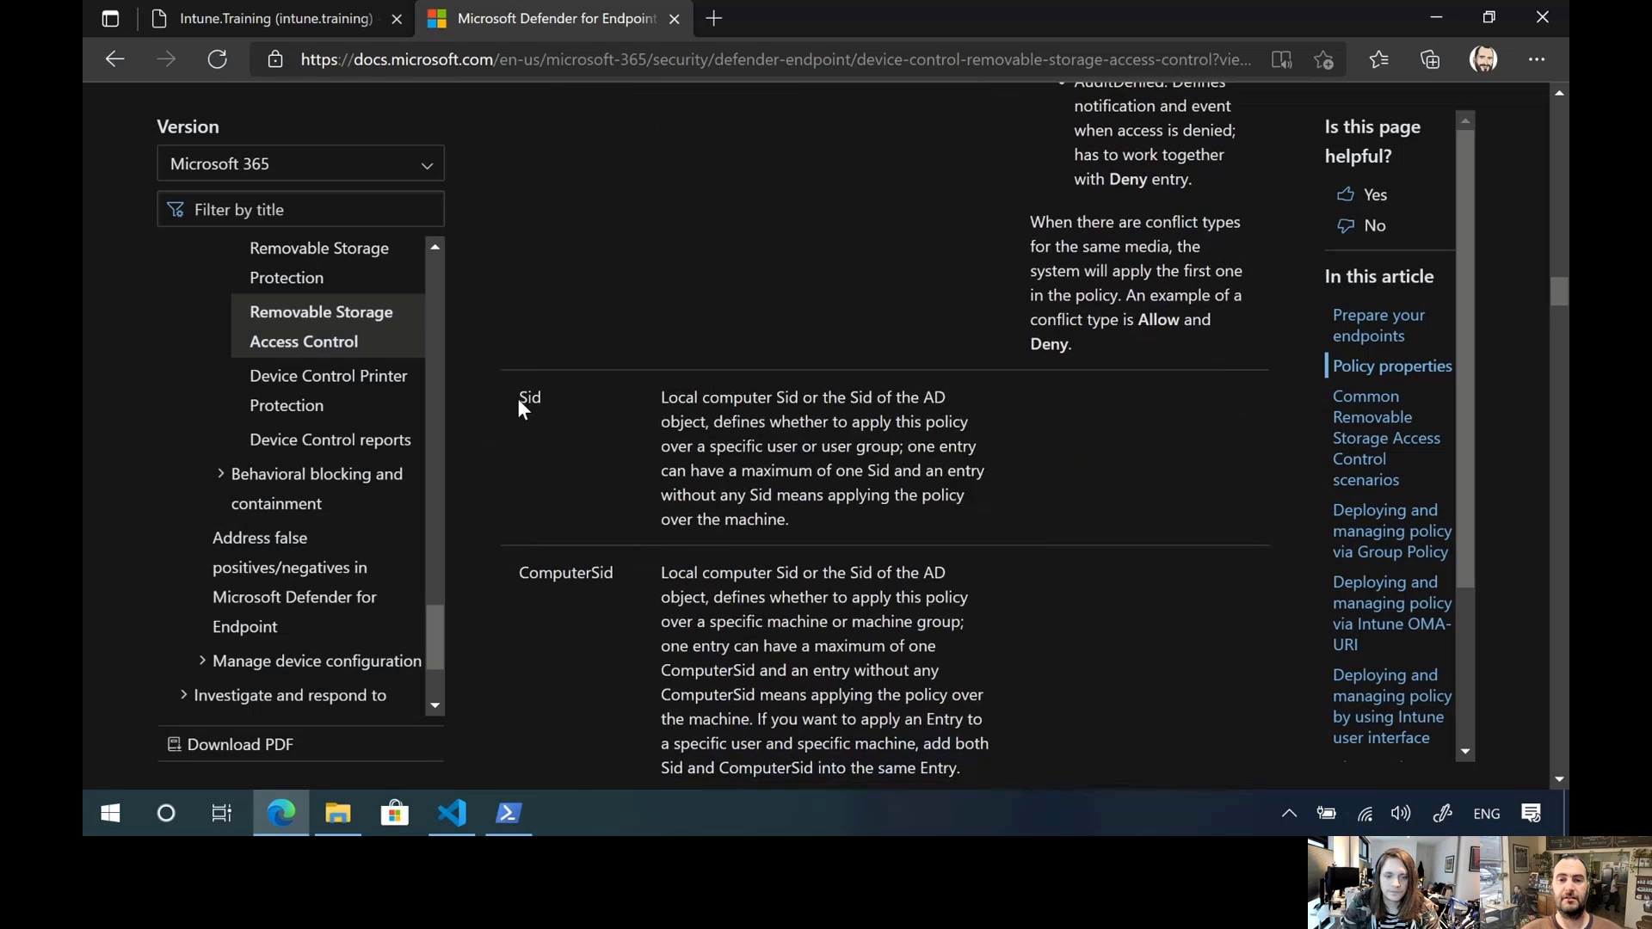
{"action": "left_click_drag", "start_coordinate": [518, 399], "coordinate": [676, 694]}
{"action": "left_click", "coordinate": [820, 673]}
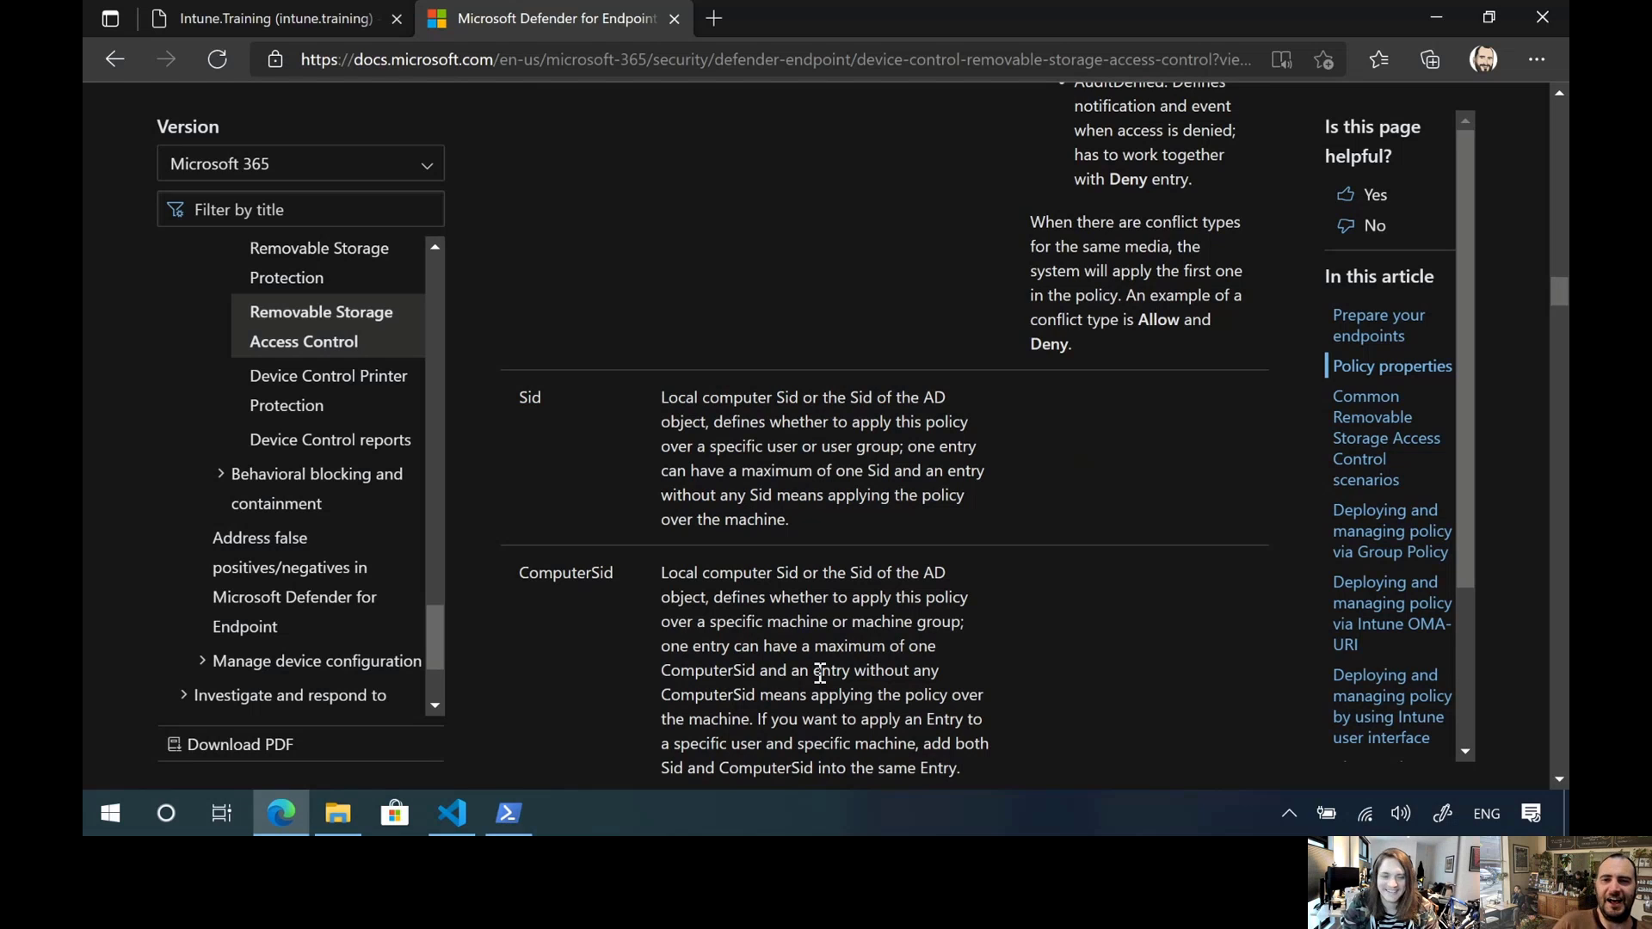
Examine the Options and AccessMask properties and read on to Scenario 1 of the common Removable Storage Access Control scenarios
{"action": "scroll", "coordinate": [688, 545], "scroll_direction": "down", "scroll_amount": 1}
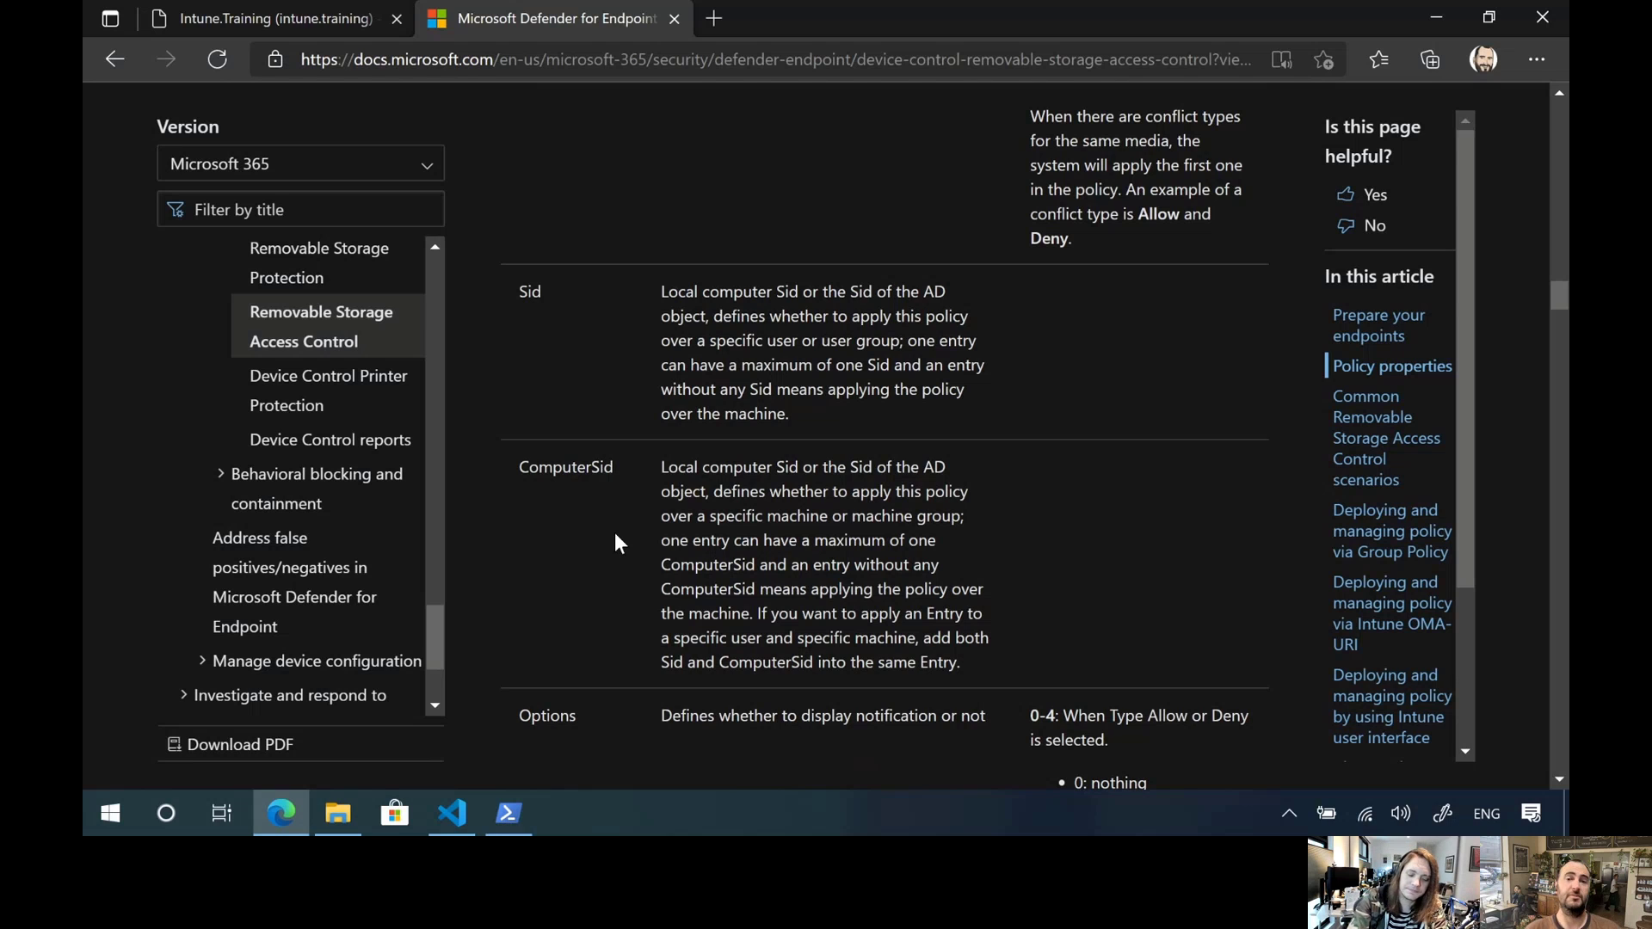
{"action": "scroll", "coordinate": [615, 542], "scroll_direction": "down", "scroll_amount": 8}
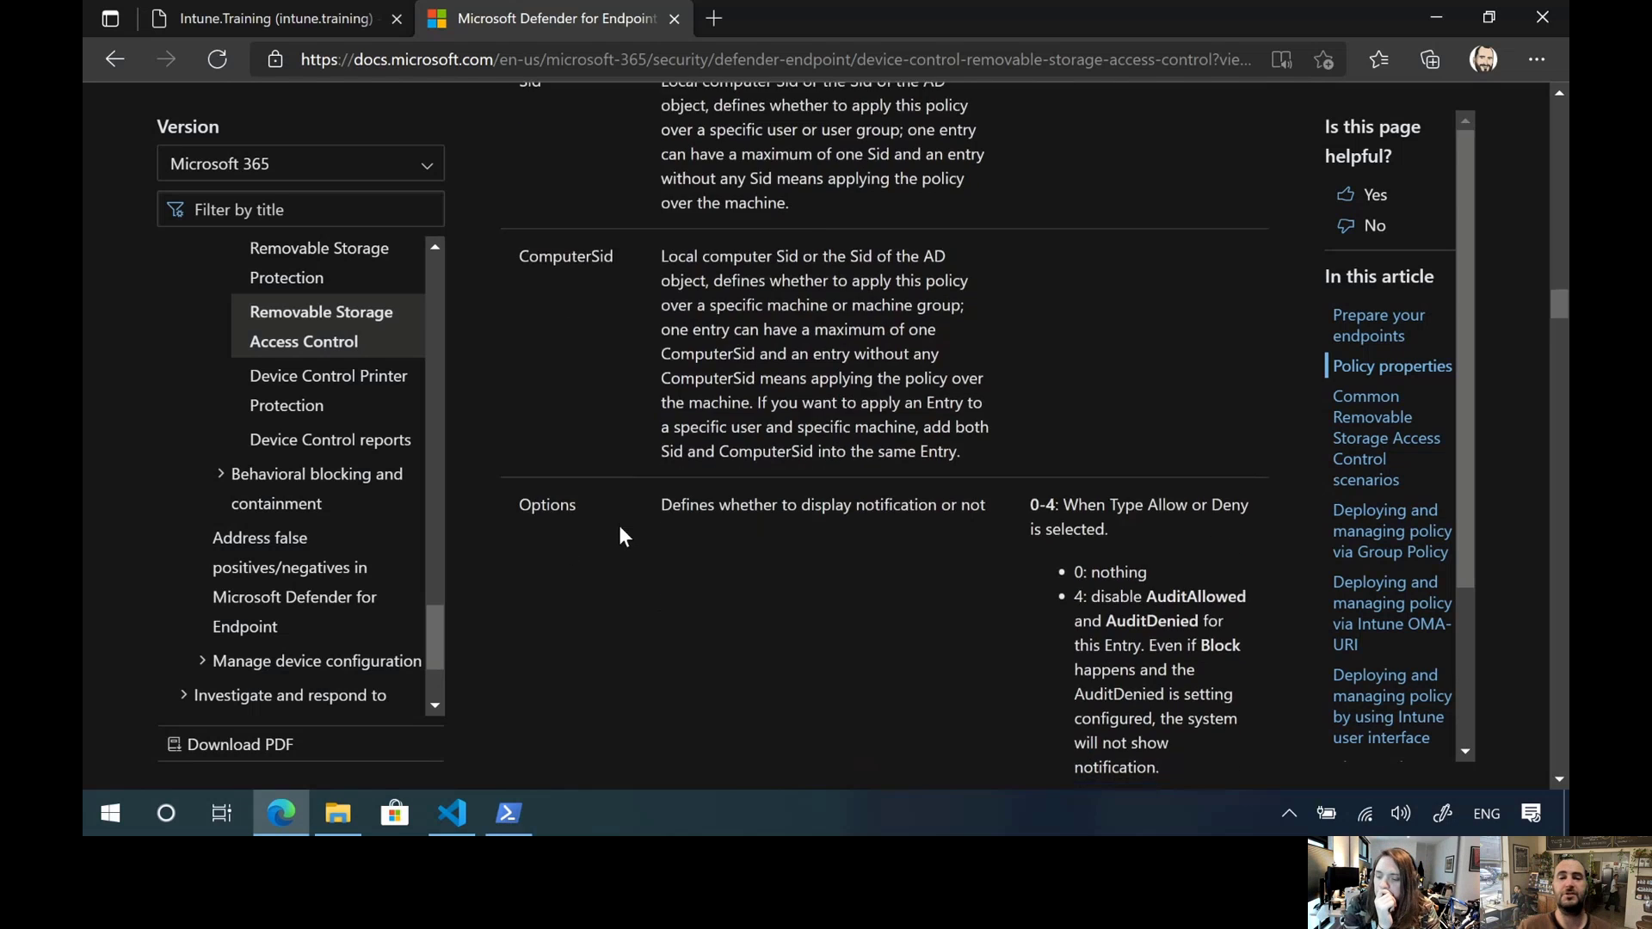
{"action": "scroll", "coordinate": [600, 546], "scroll_direction": "down", "scroll_amount": 2}
{"action": "scroll", "coordinate": [600, 538], "scroll_direction": "up", "scroll_amount": 4}
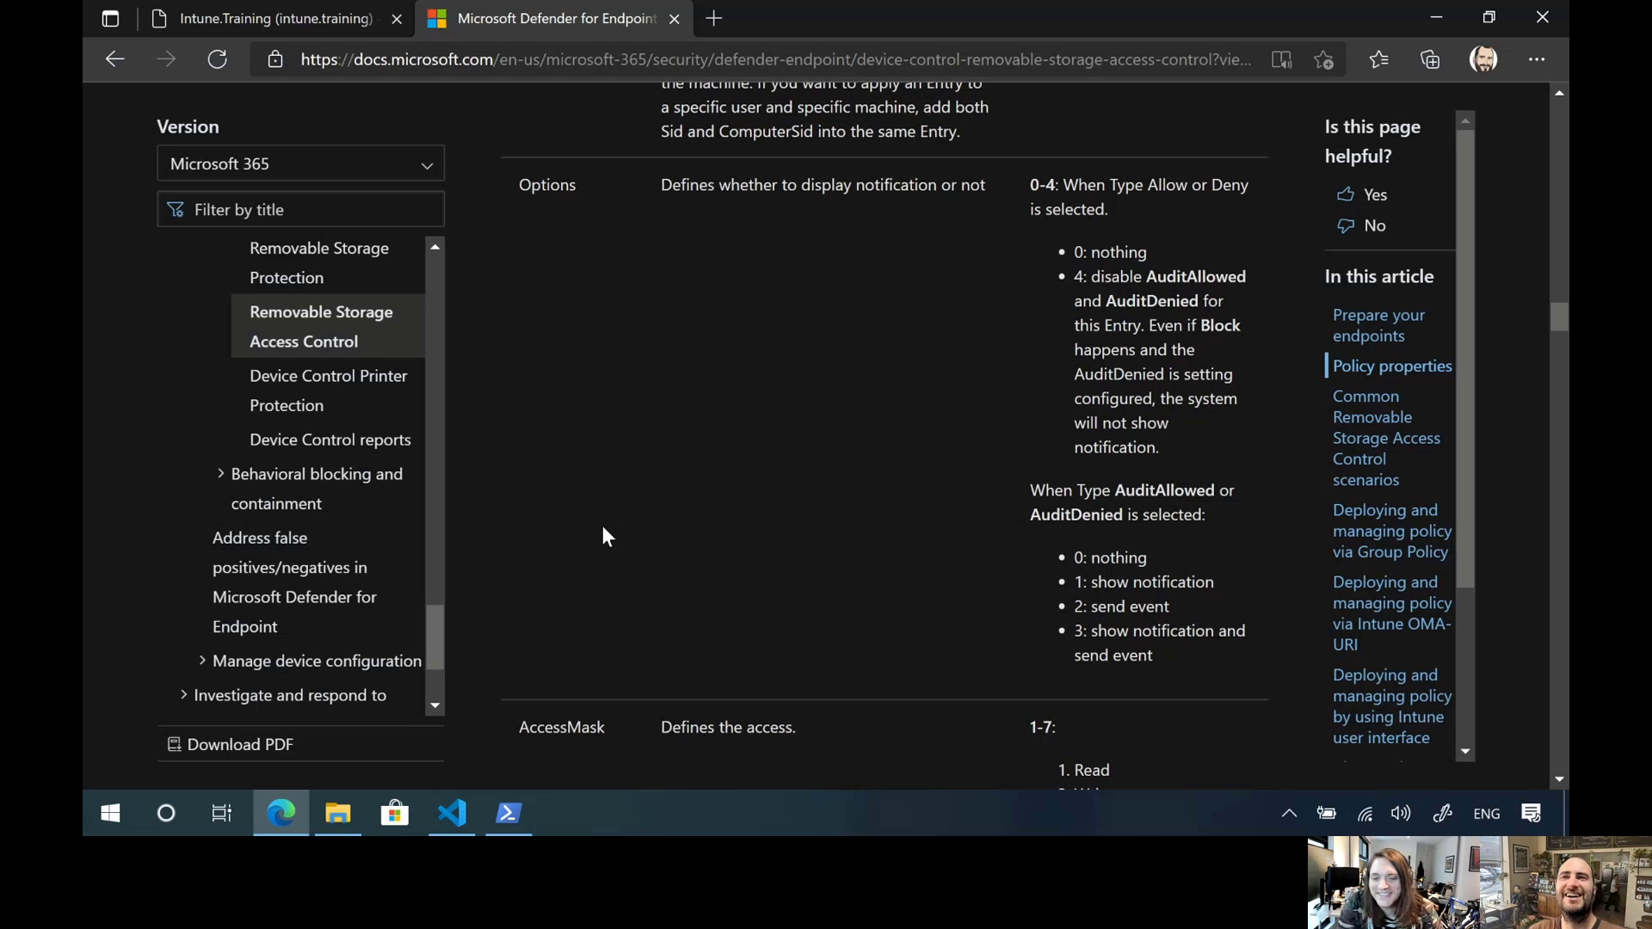
{"action": "scroll", "coordinate": [603, 527], "scroll_direction": "down", "scroll_amount": 3}
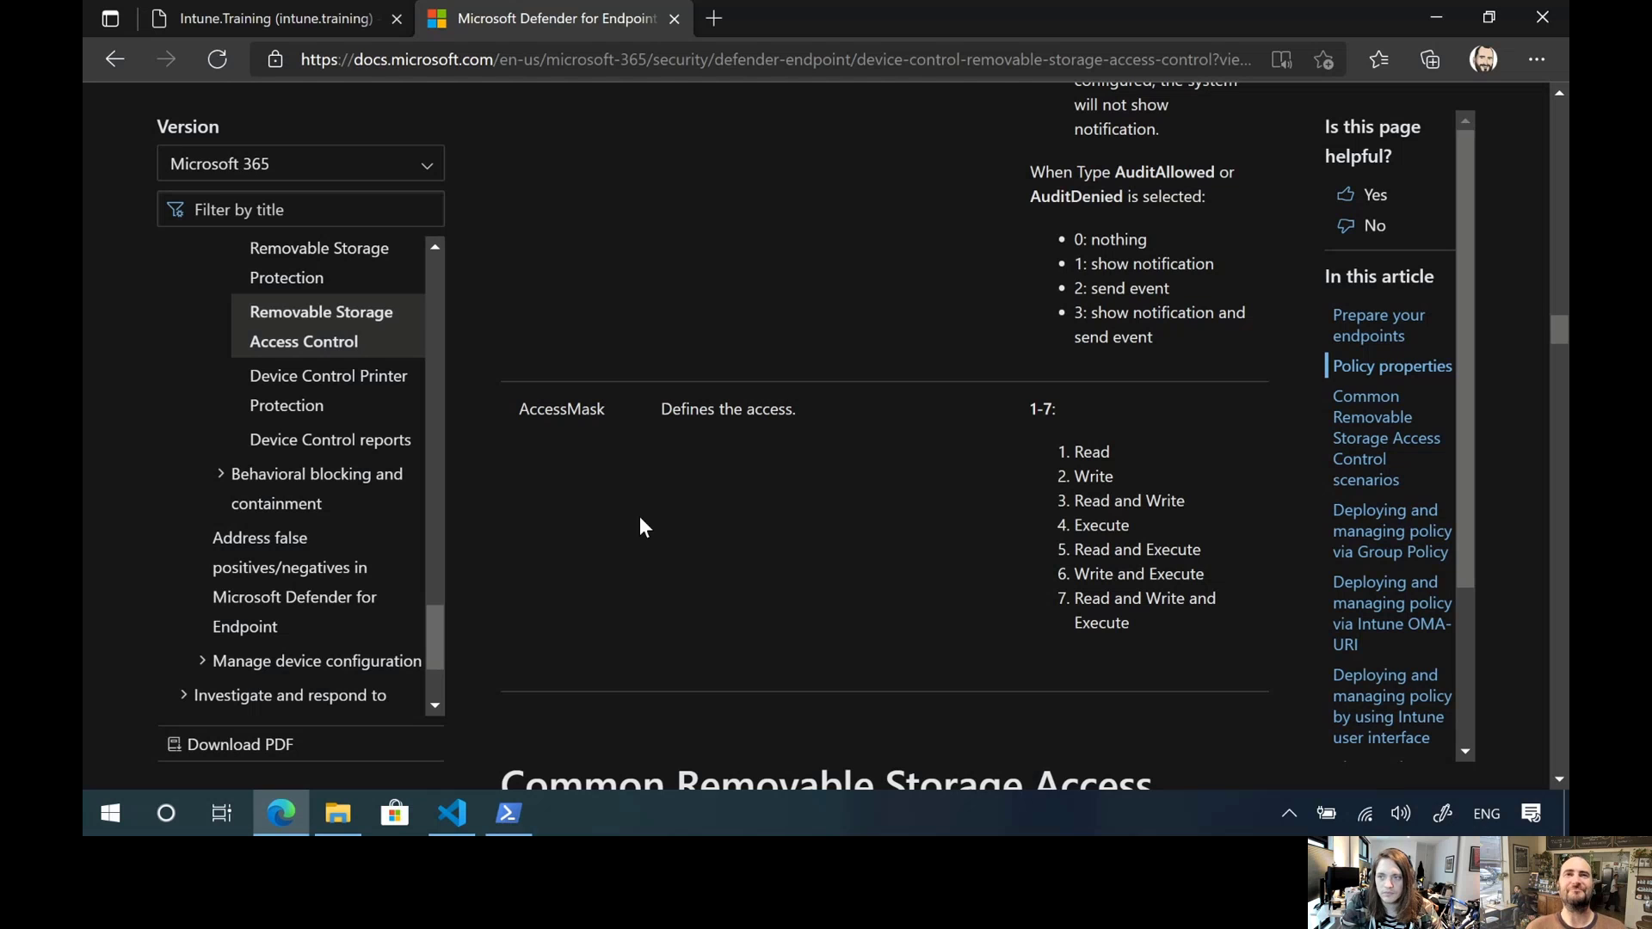
{"action": "scroll", "coordinate": [638, 516], "scroll_direction": "down", "scroll_amount": 10}
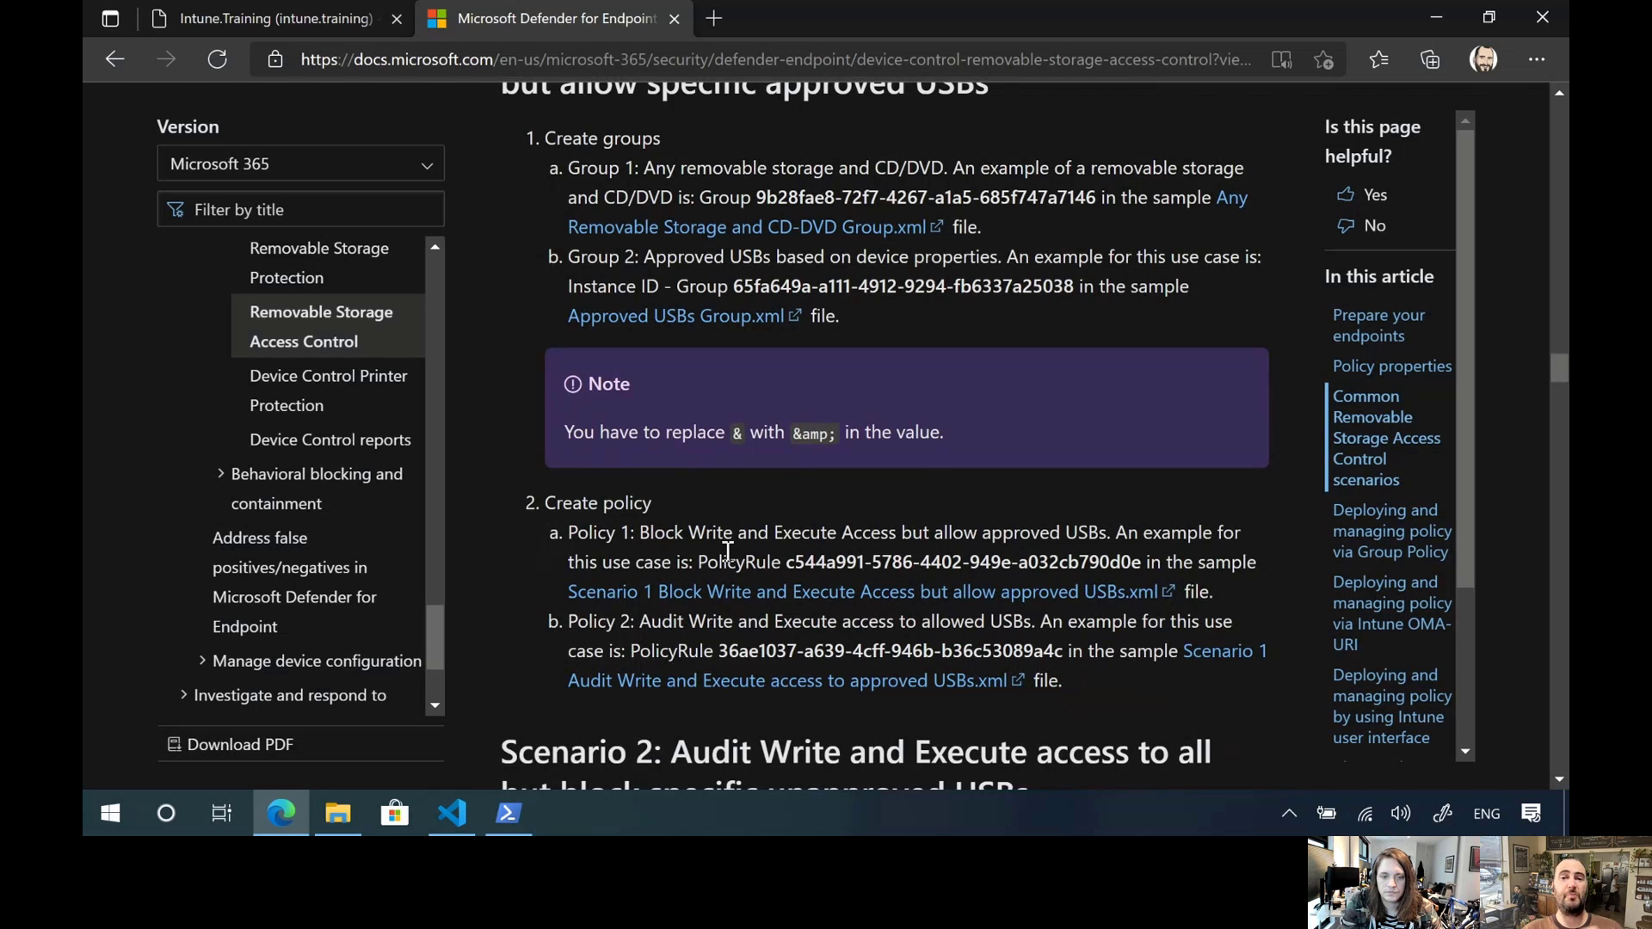
{"action": "scroll", "coordinate": [727, 551], "scroll_direction": "up", "scroll_amount": 2}
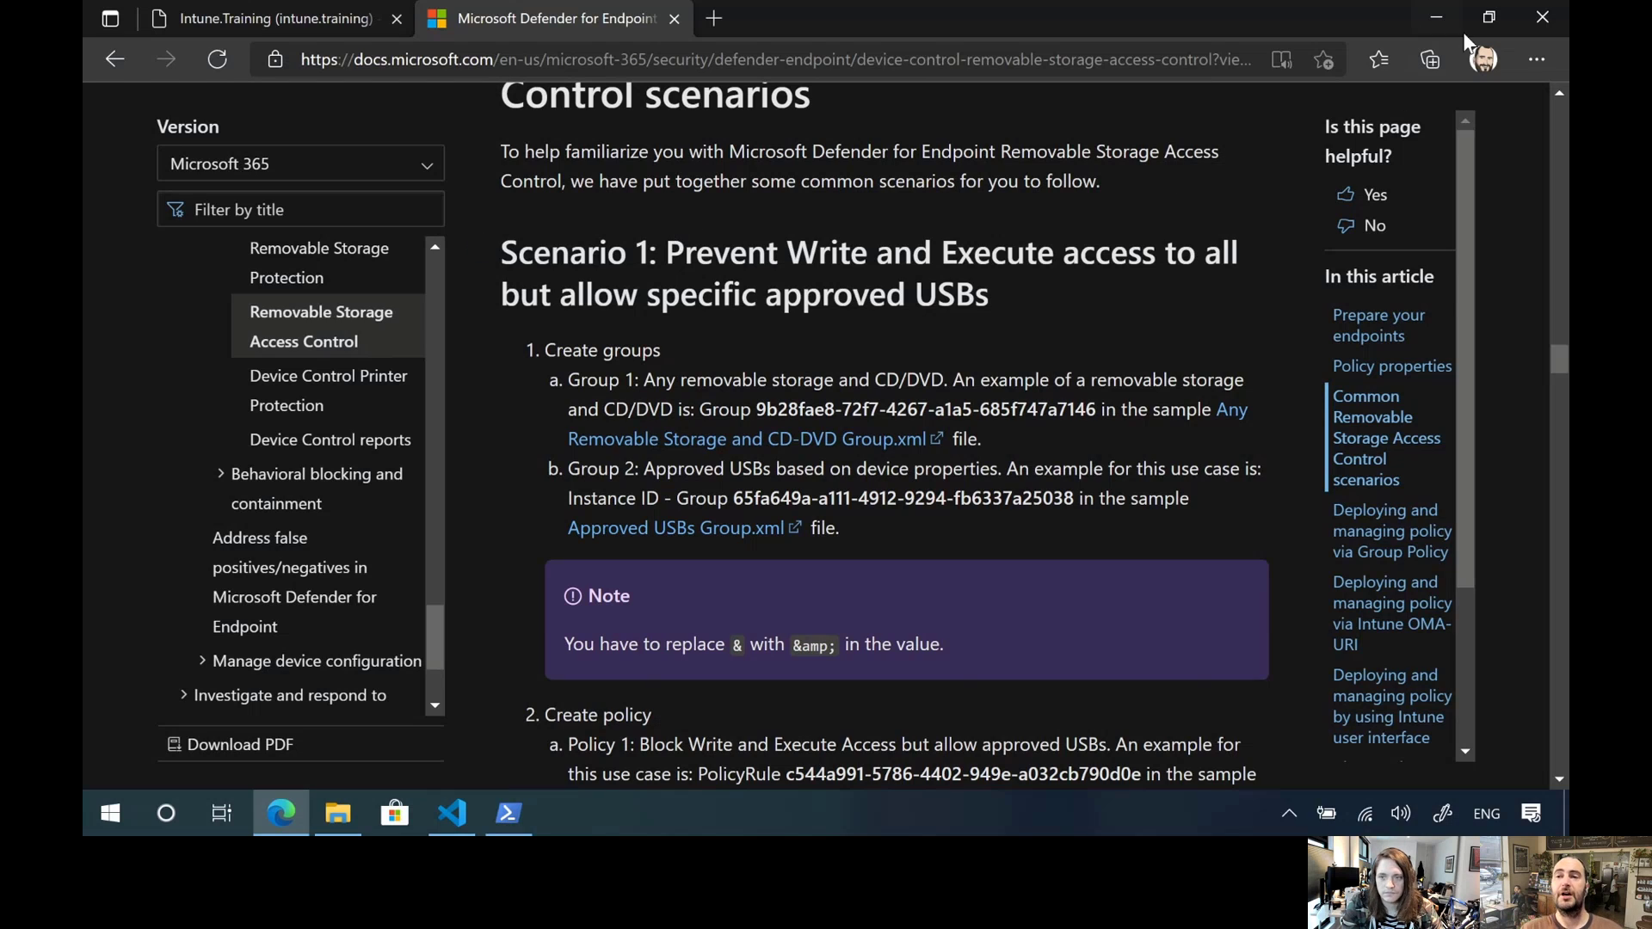
Minimize the browser, switch to Visual Studio Code and view Allow_USBWhitelisting_Group.xml followed by AnyRemovablemedia_Group.xml
{"action": "left_click", "coordinate": [1435, 18]}
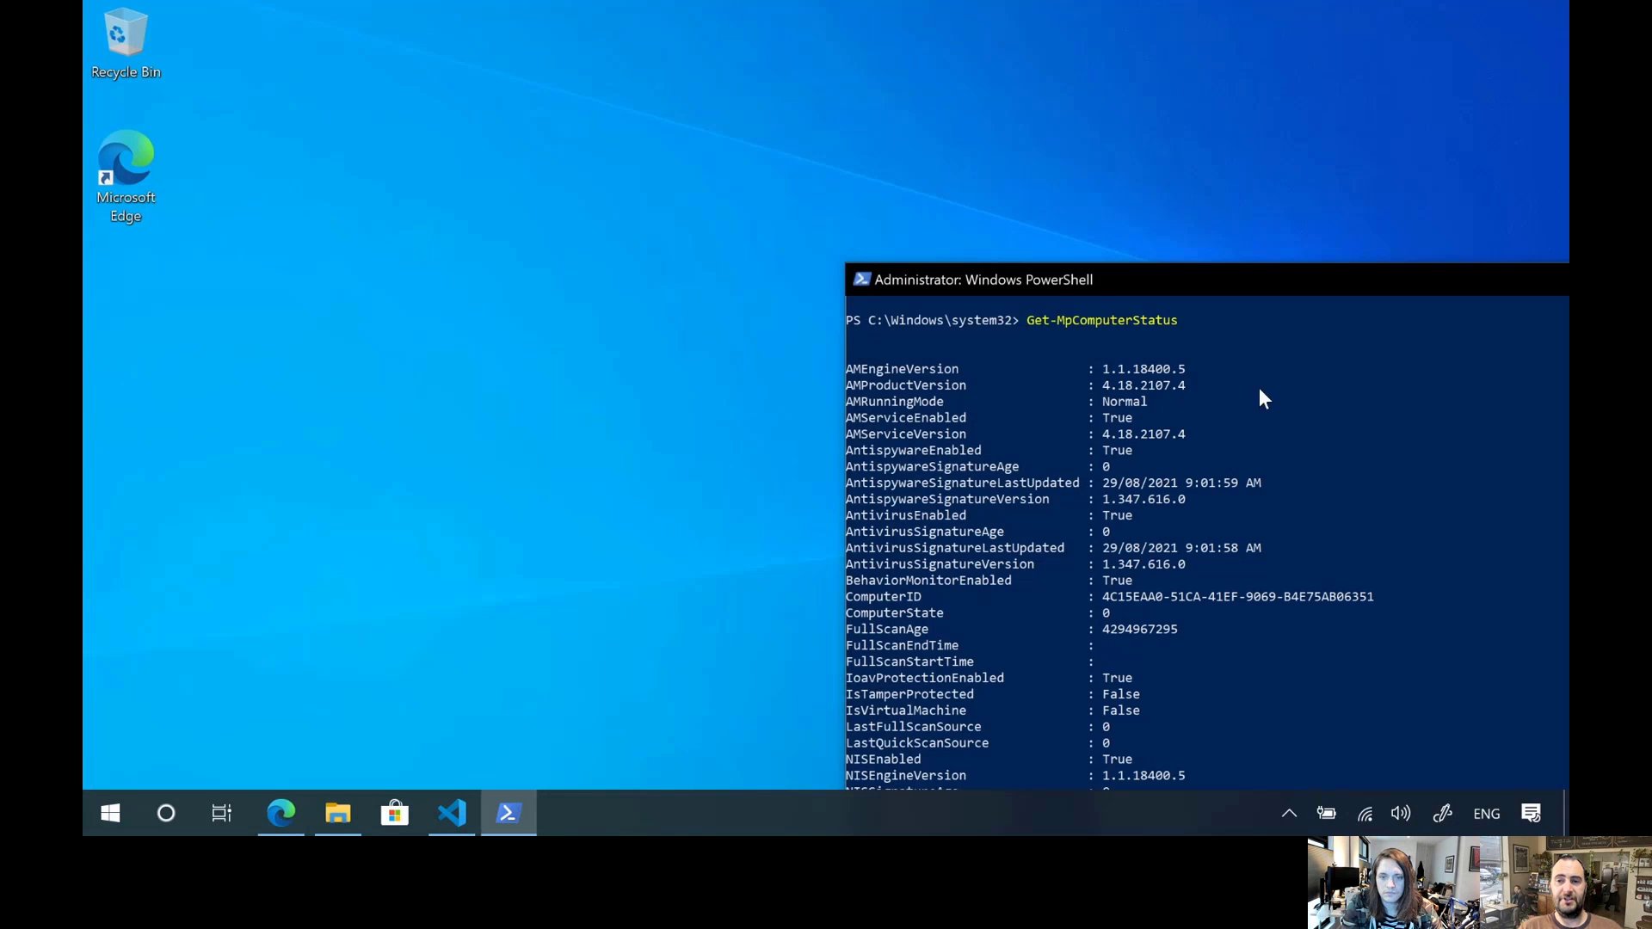
{"action": "left_click", "coordinate": [451, 812]}
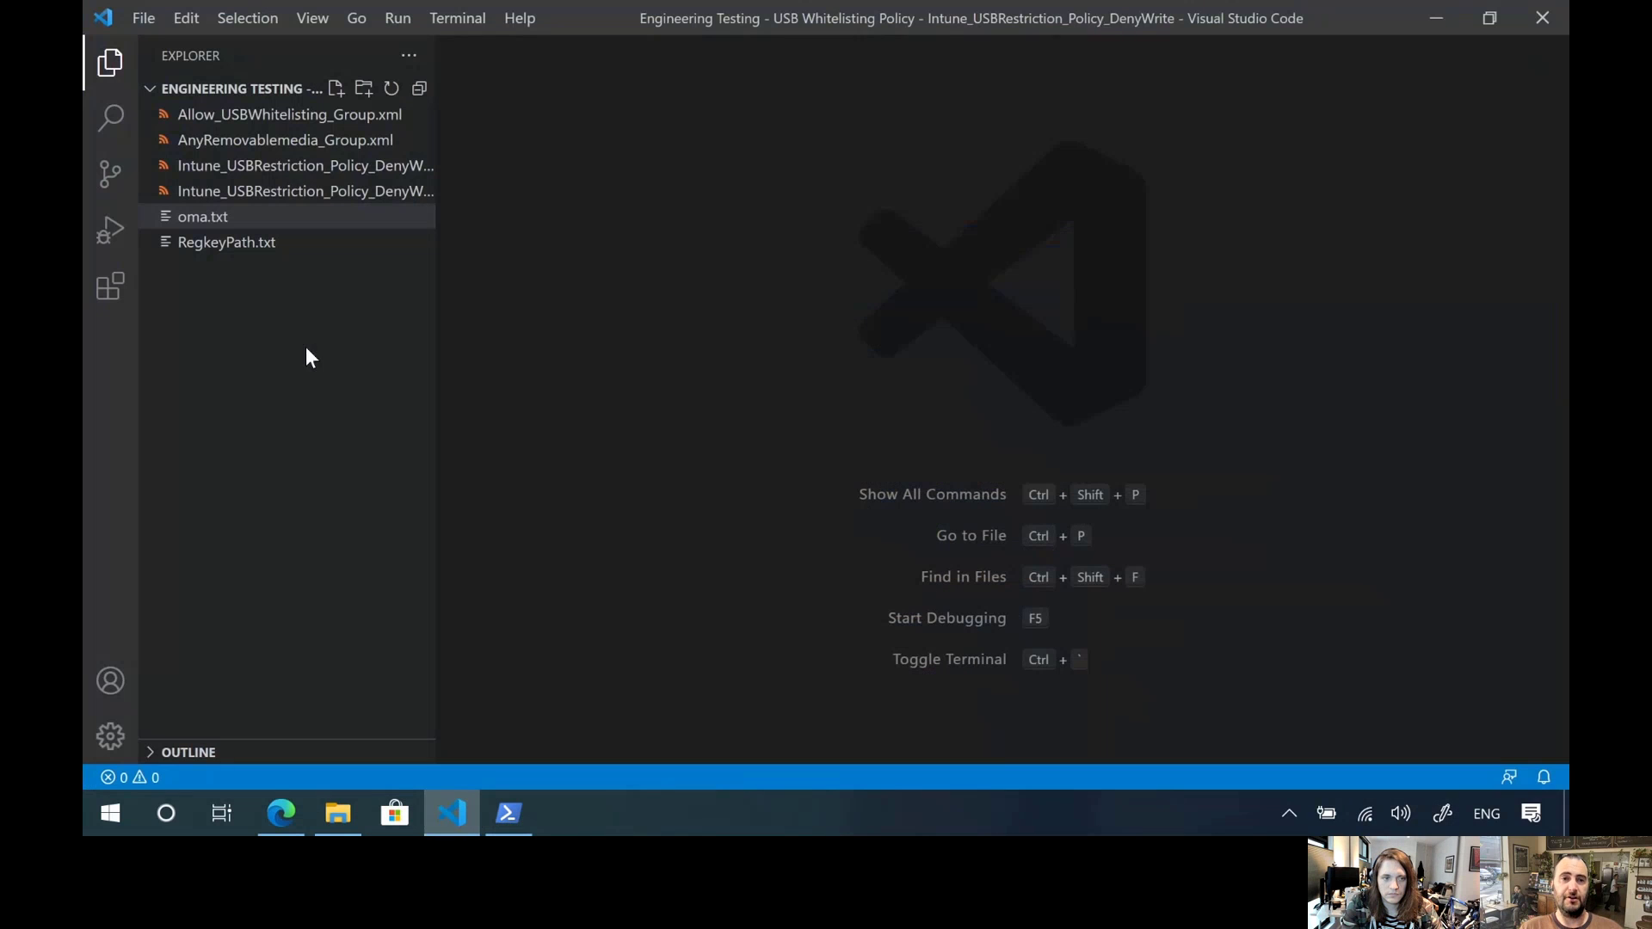
{"action": "left_click", "coordinate": [299, 120]}
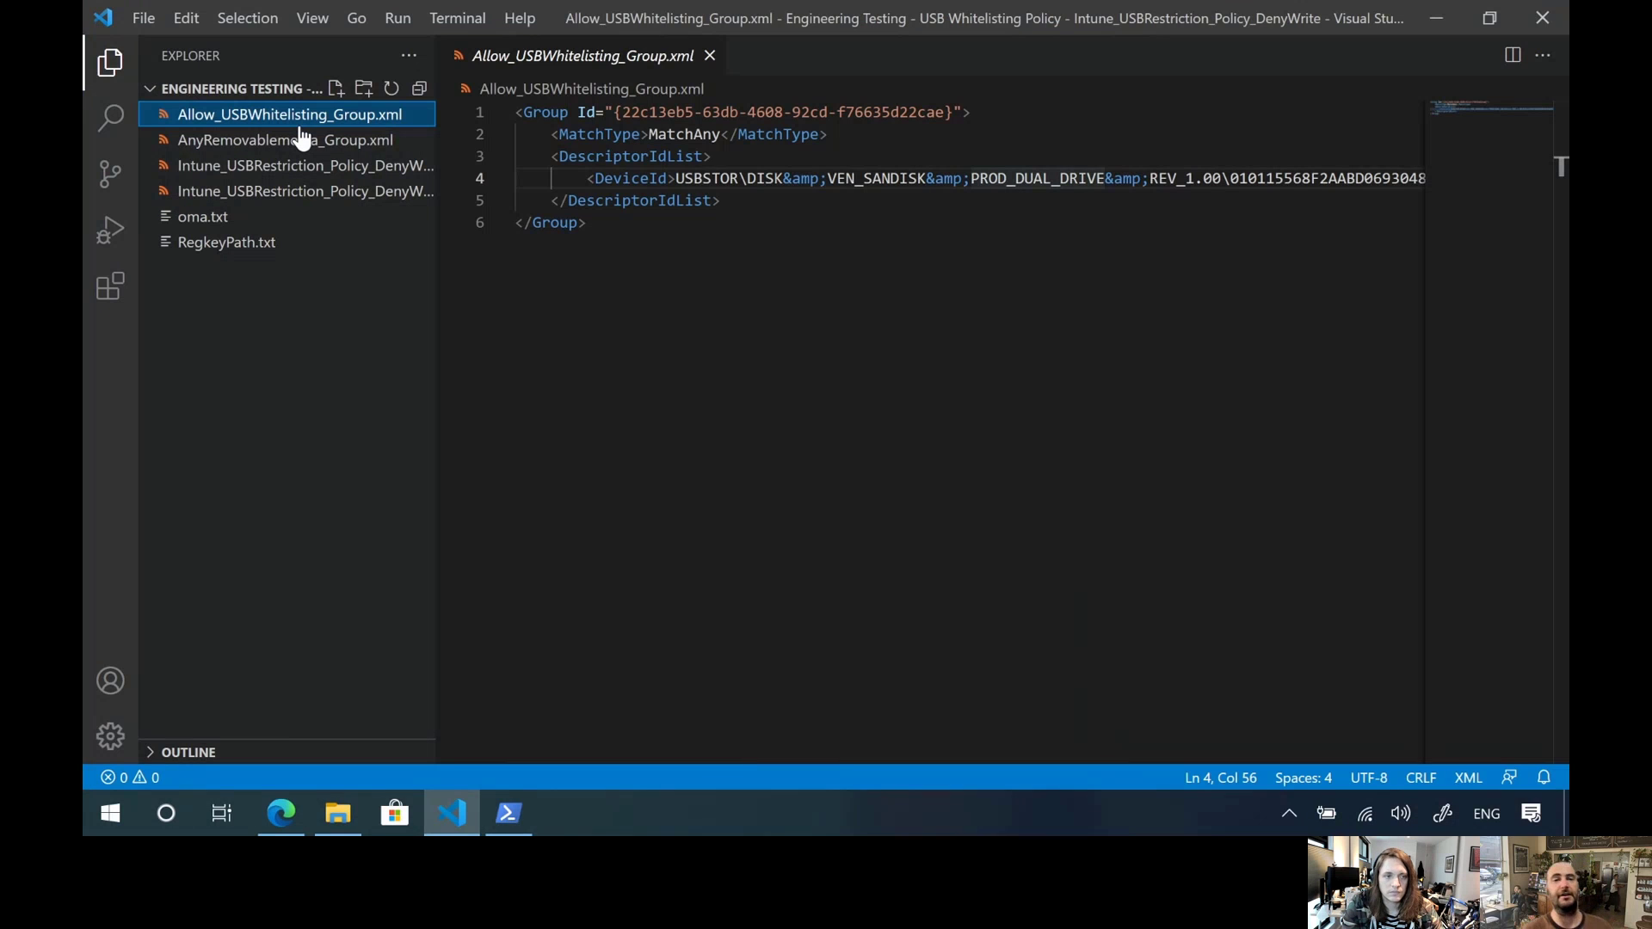
{"action": "left_click", "coordinate": [370, 141]}
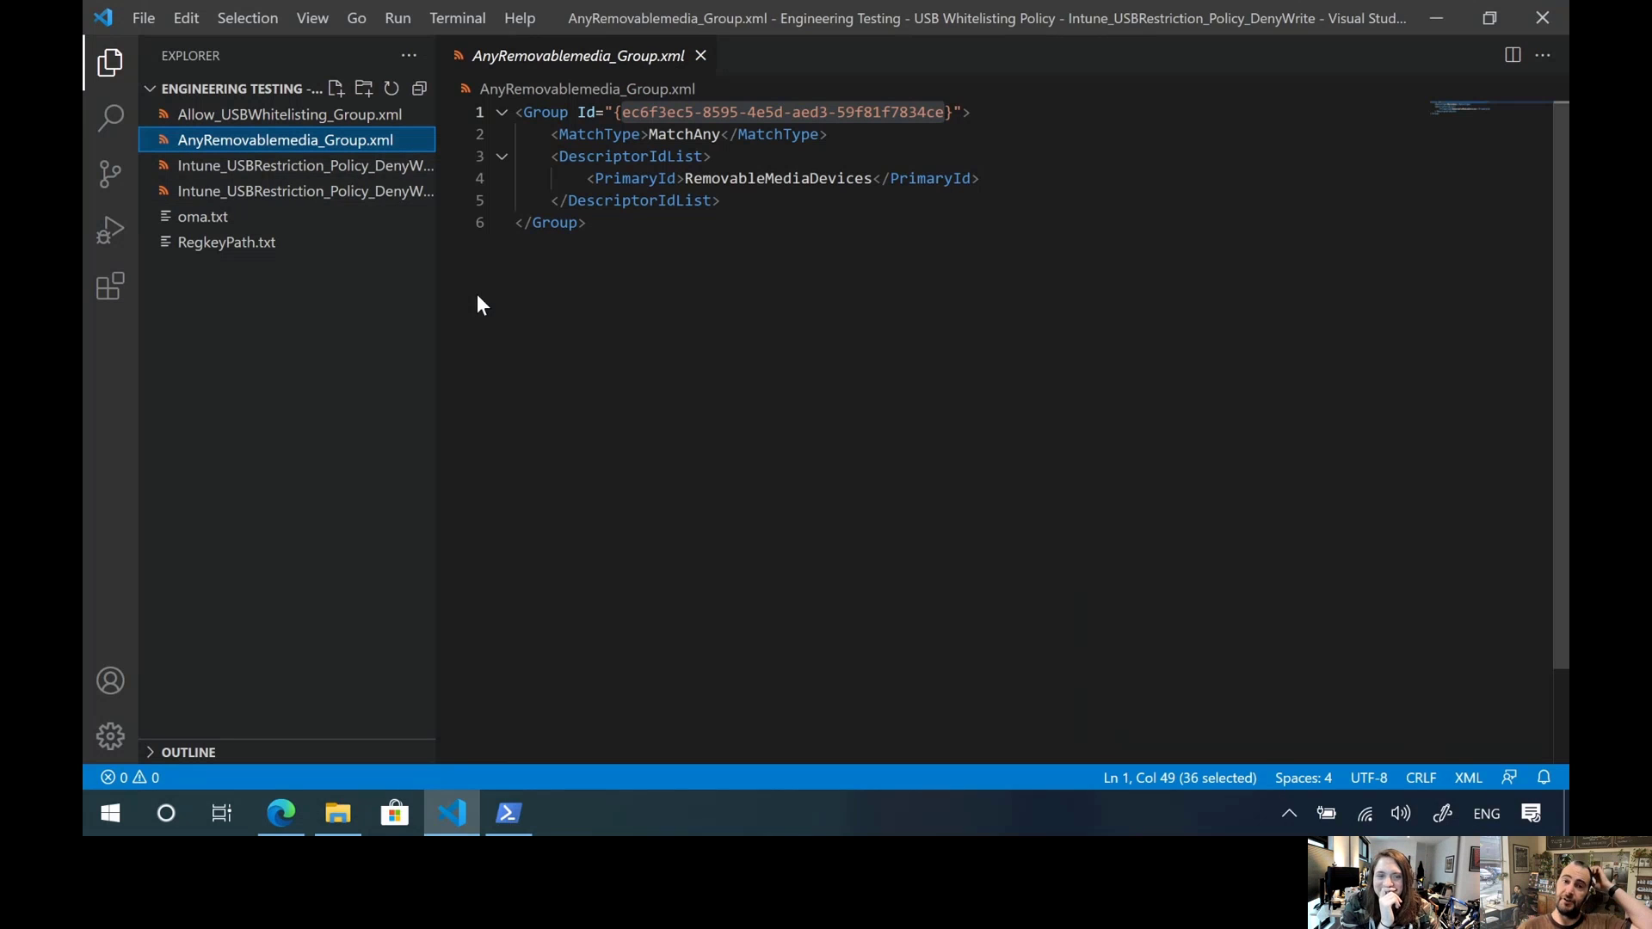
Examine the Group Id GUID and the PrimaryId value RemovableMediaDevices in AnyRemovablemedia_Group.xml
{"action": "left_click", "coordinate": [822, 312]}
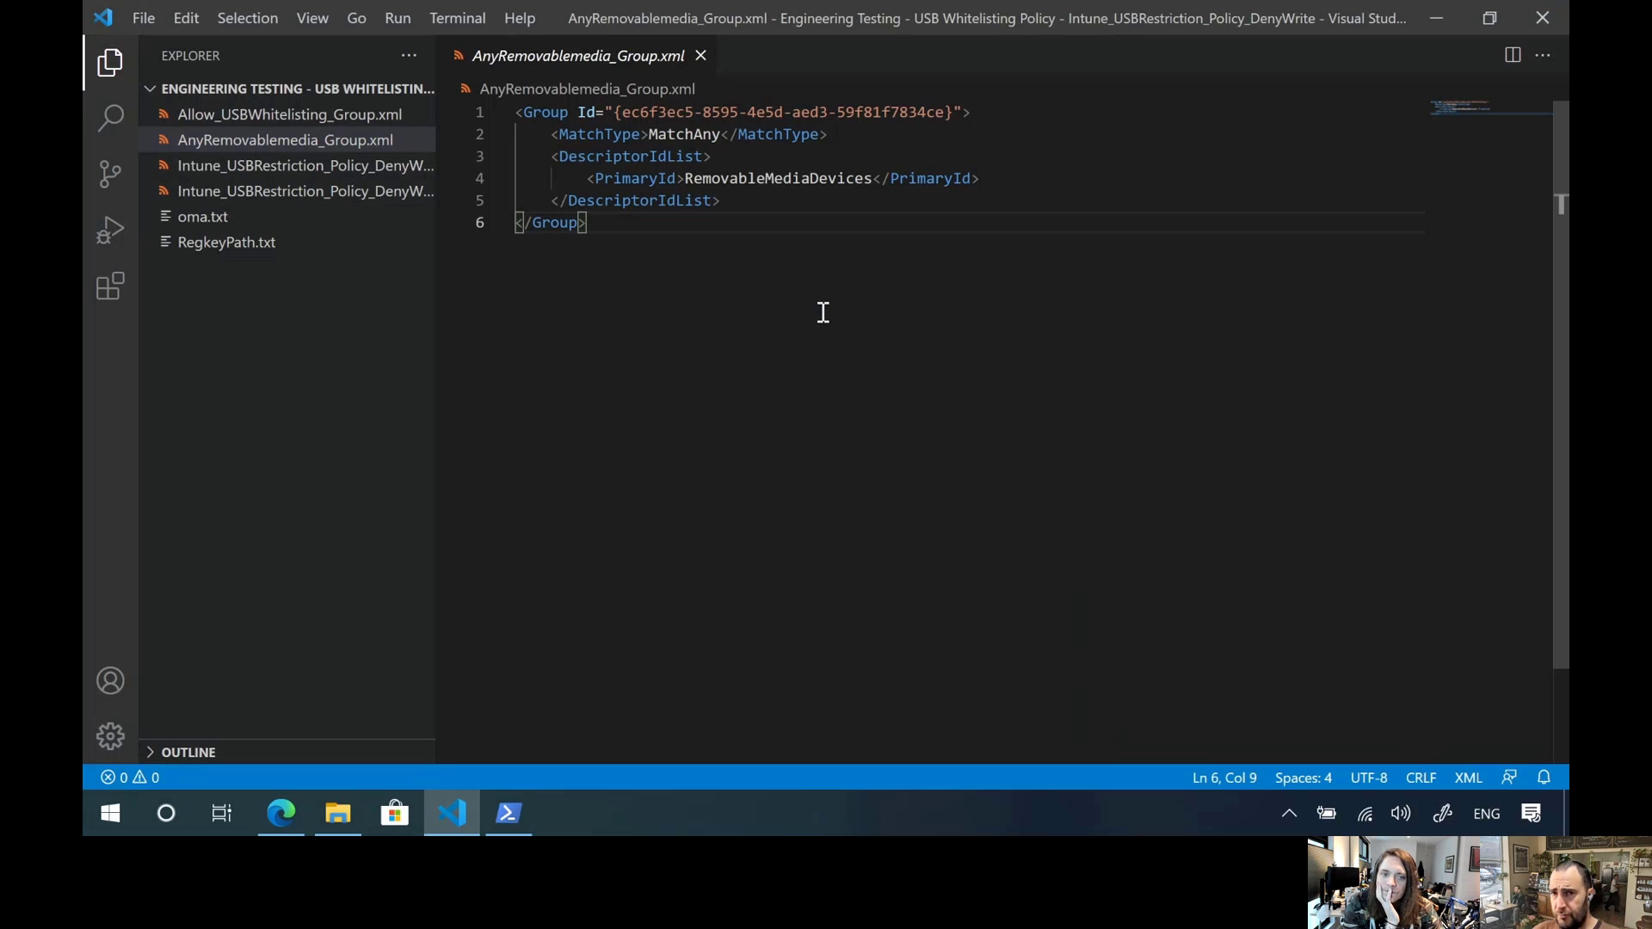
{"action": "left_click", "coordinate": [627, 110]}
{"action": "left_click_drag", "start_coordinate": [629, 110], "coordinate": [946, 118]}
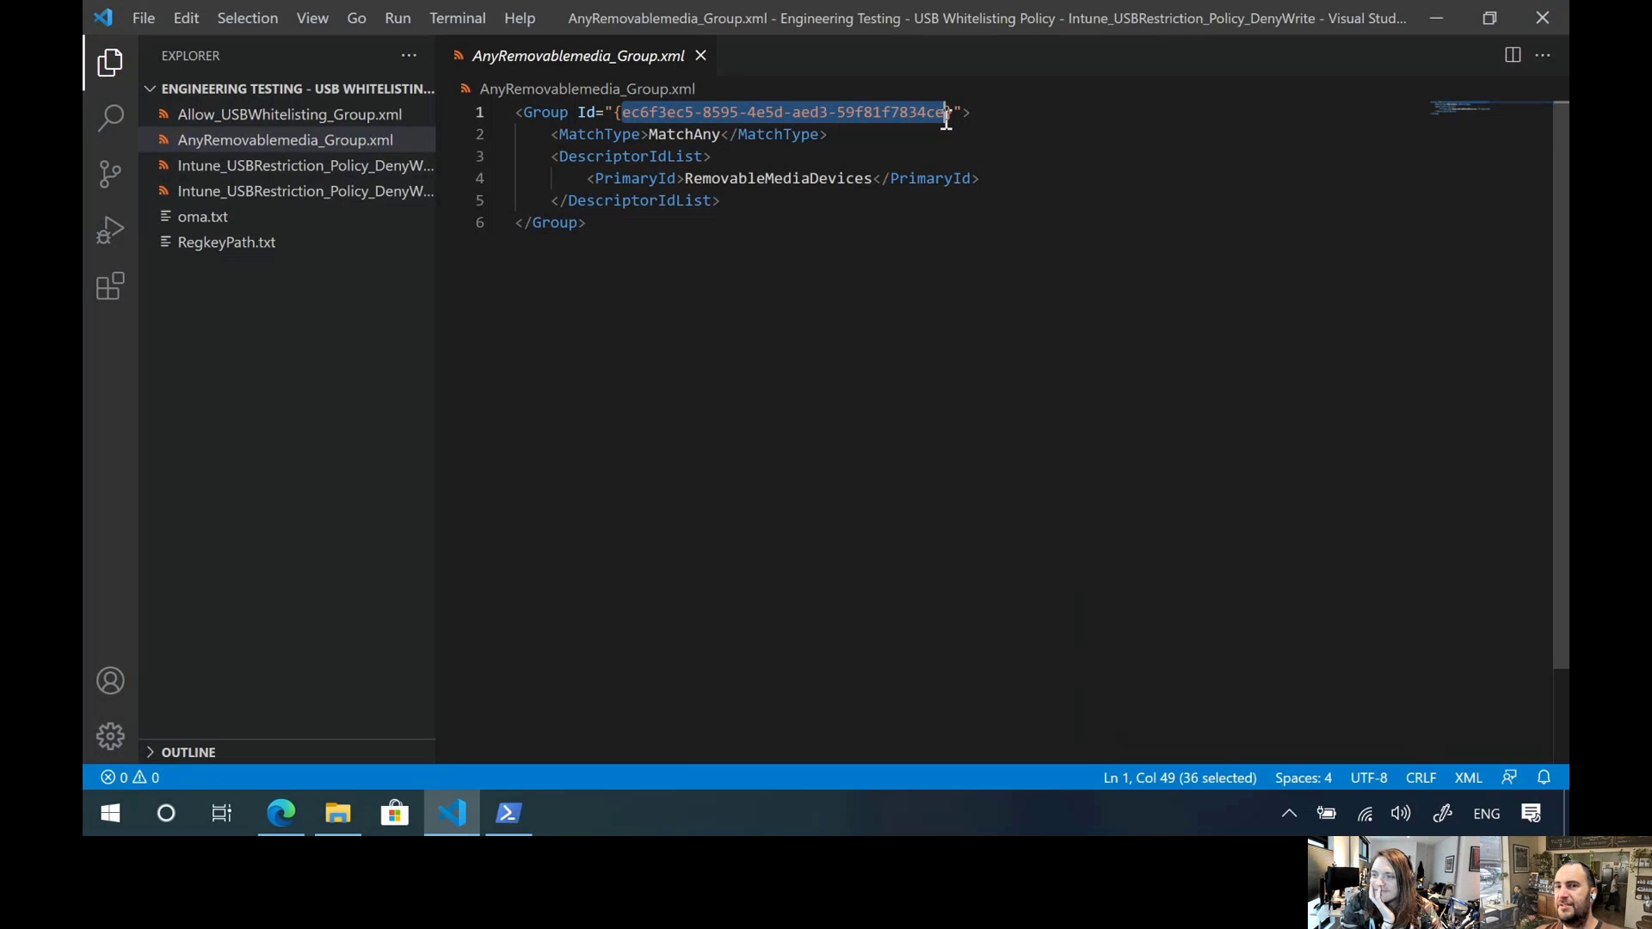
{"action": "left_click", "coordinate": [823, 250]}
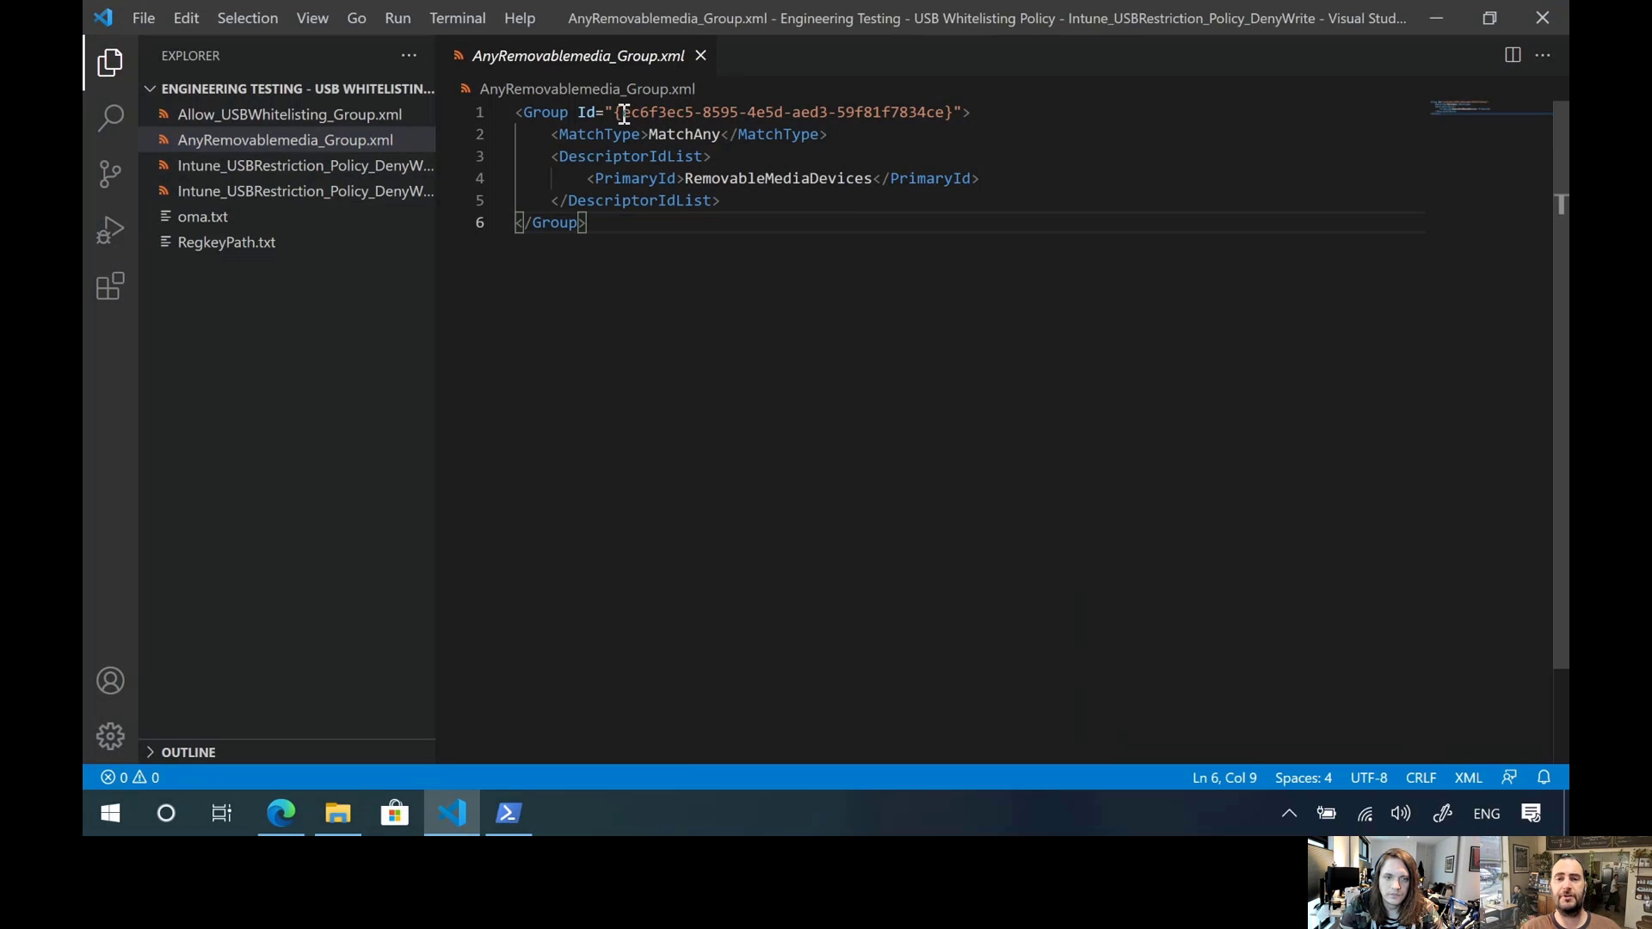
{"action": "left_click_drag", "start_coordinate": [623, 114], "coordinate": [948, 114]}
{"action": "left_click", "coordinate": [912, 138]}
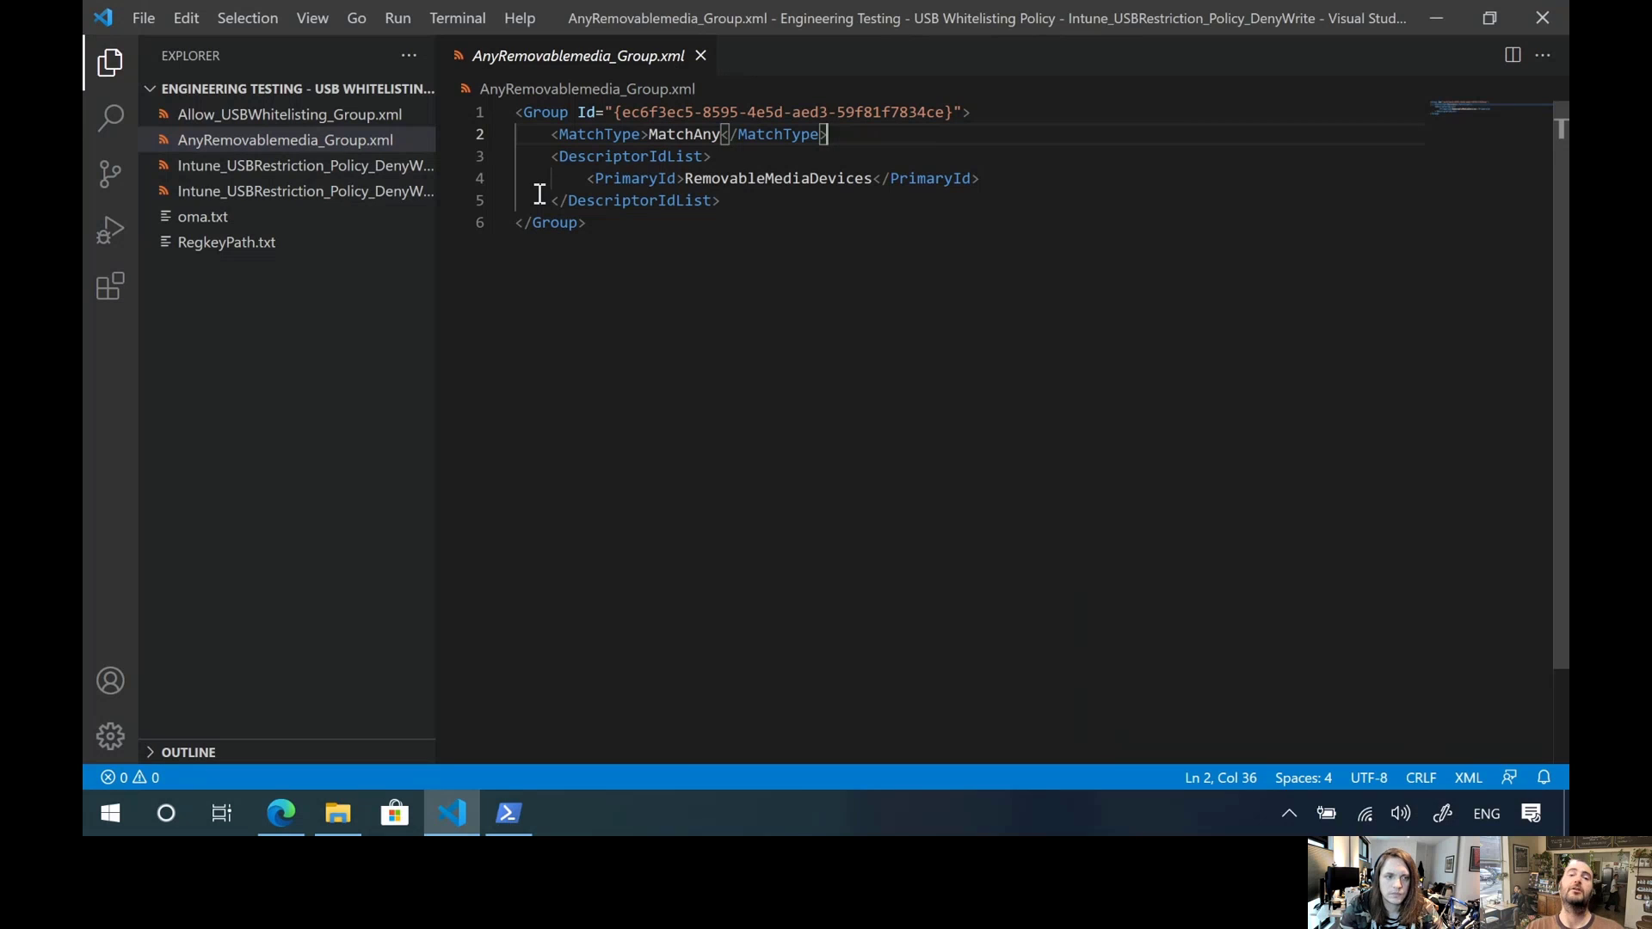
{"action": "double_click", "coordinate": [645, 178]}
{"action": "double_click", "coordinate": [719, 180]}
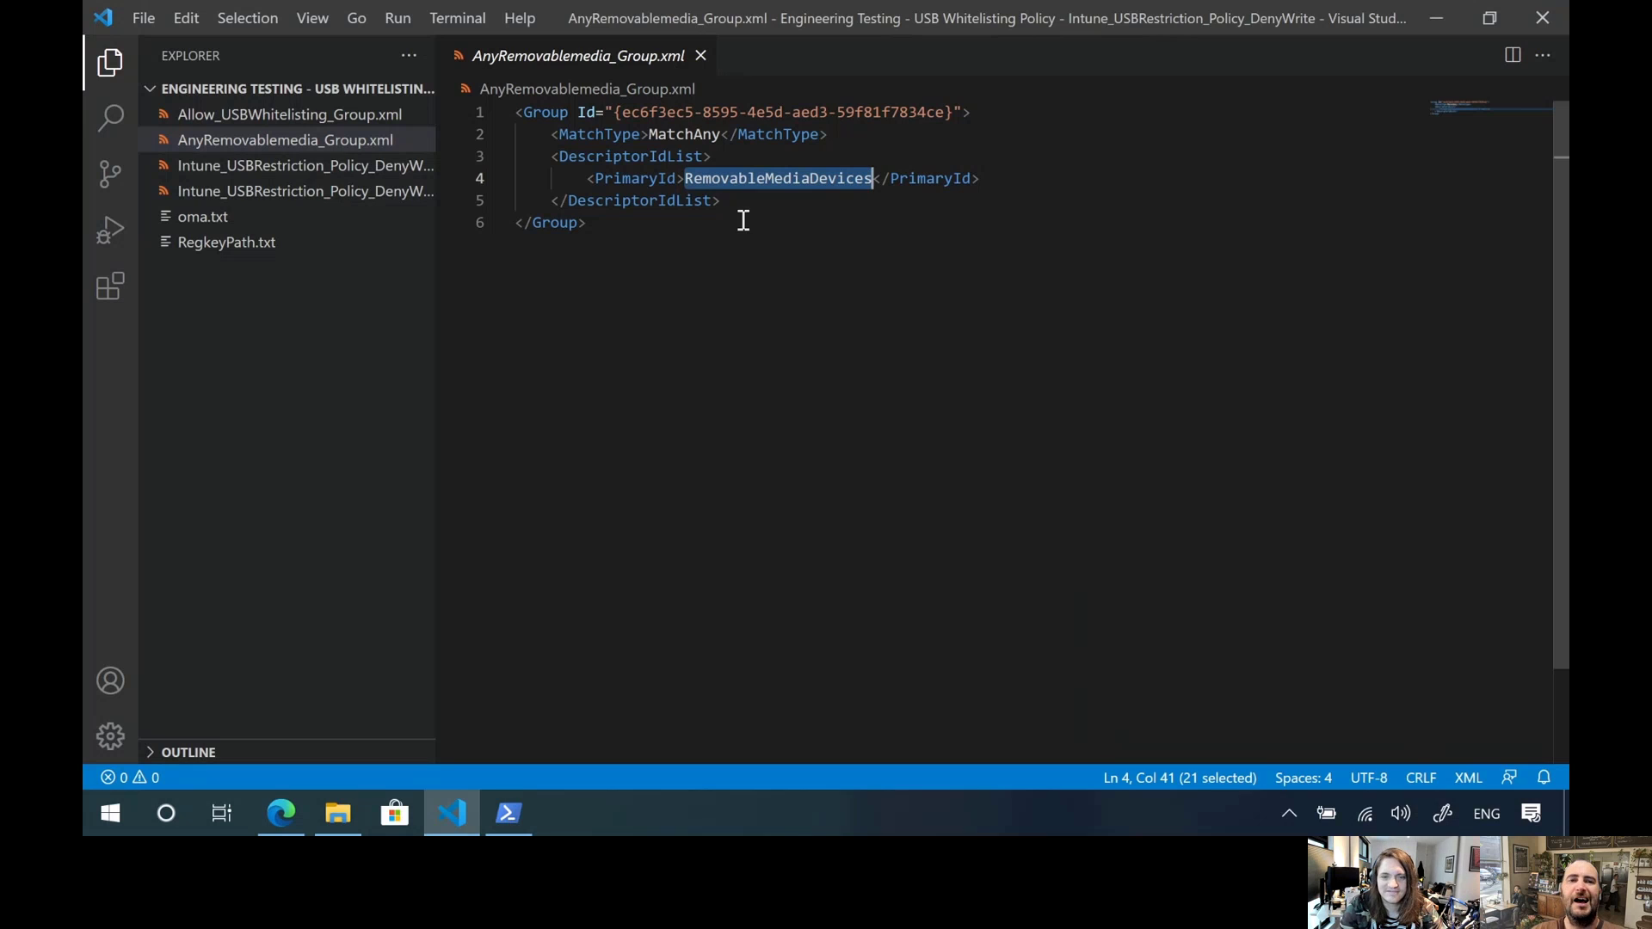
View Allow_USBWhitelisting_Group.xml, and switch back to the article in Edge to look up DeviceId under DescriptorIdList
{"action": "left_click", "coordinate": [383, 118]}
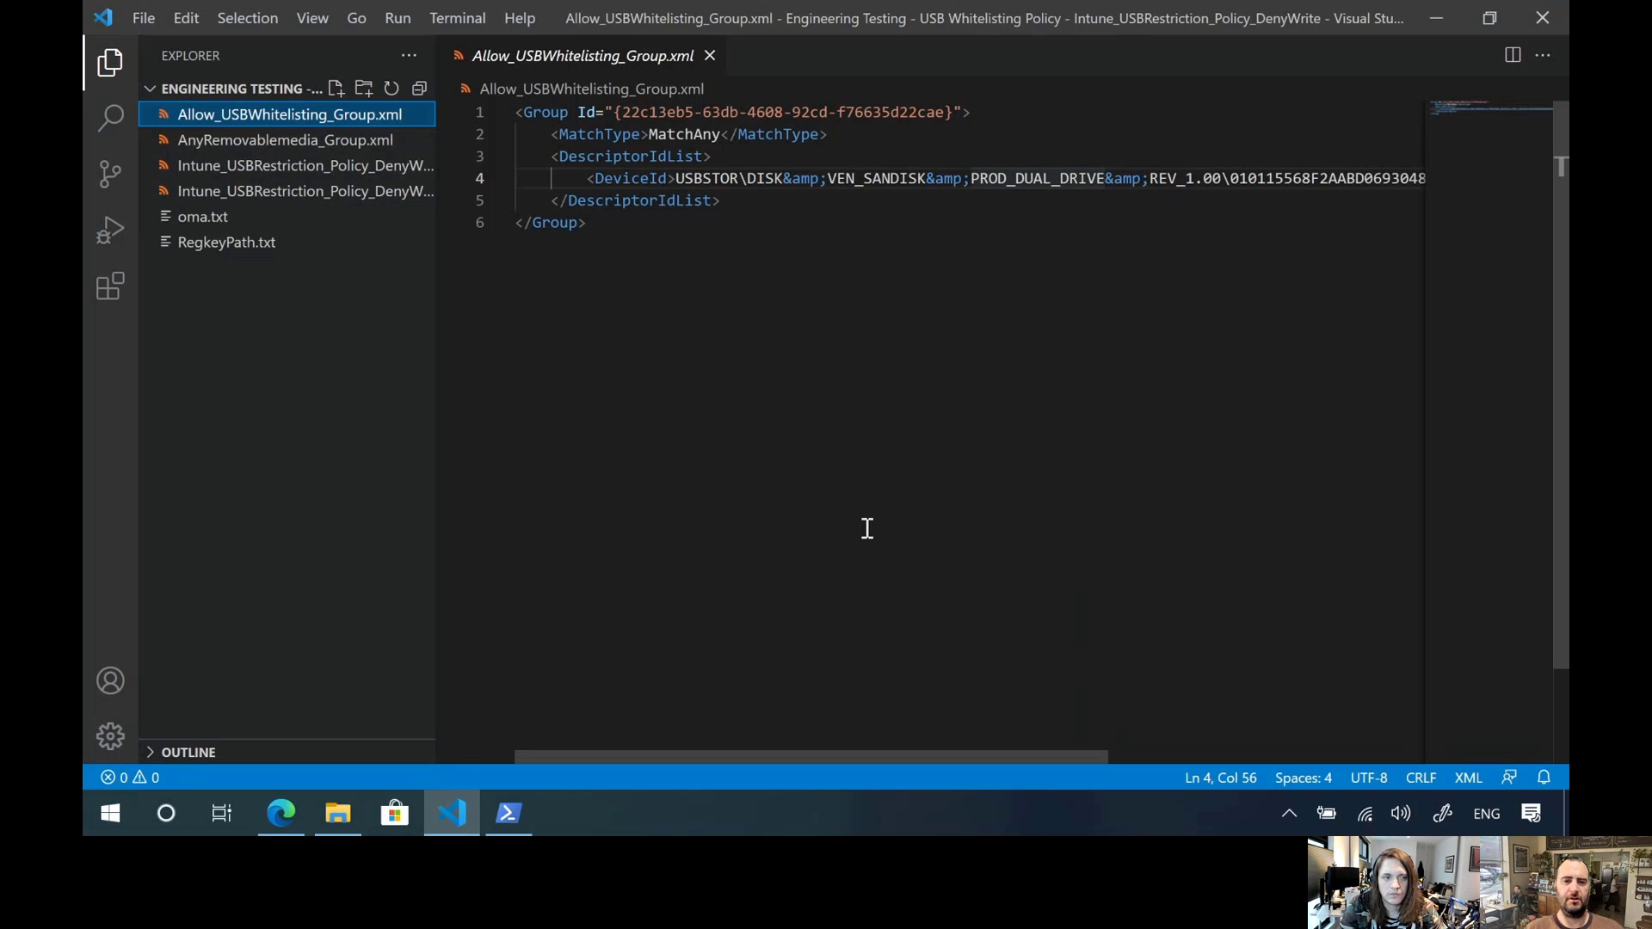
{"action": "left_click", "coordinate": [282, 813]}
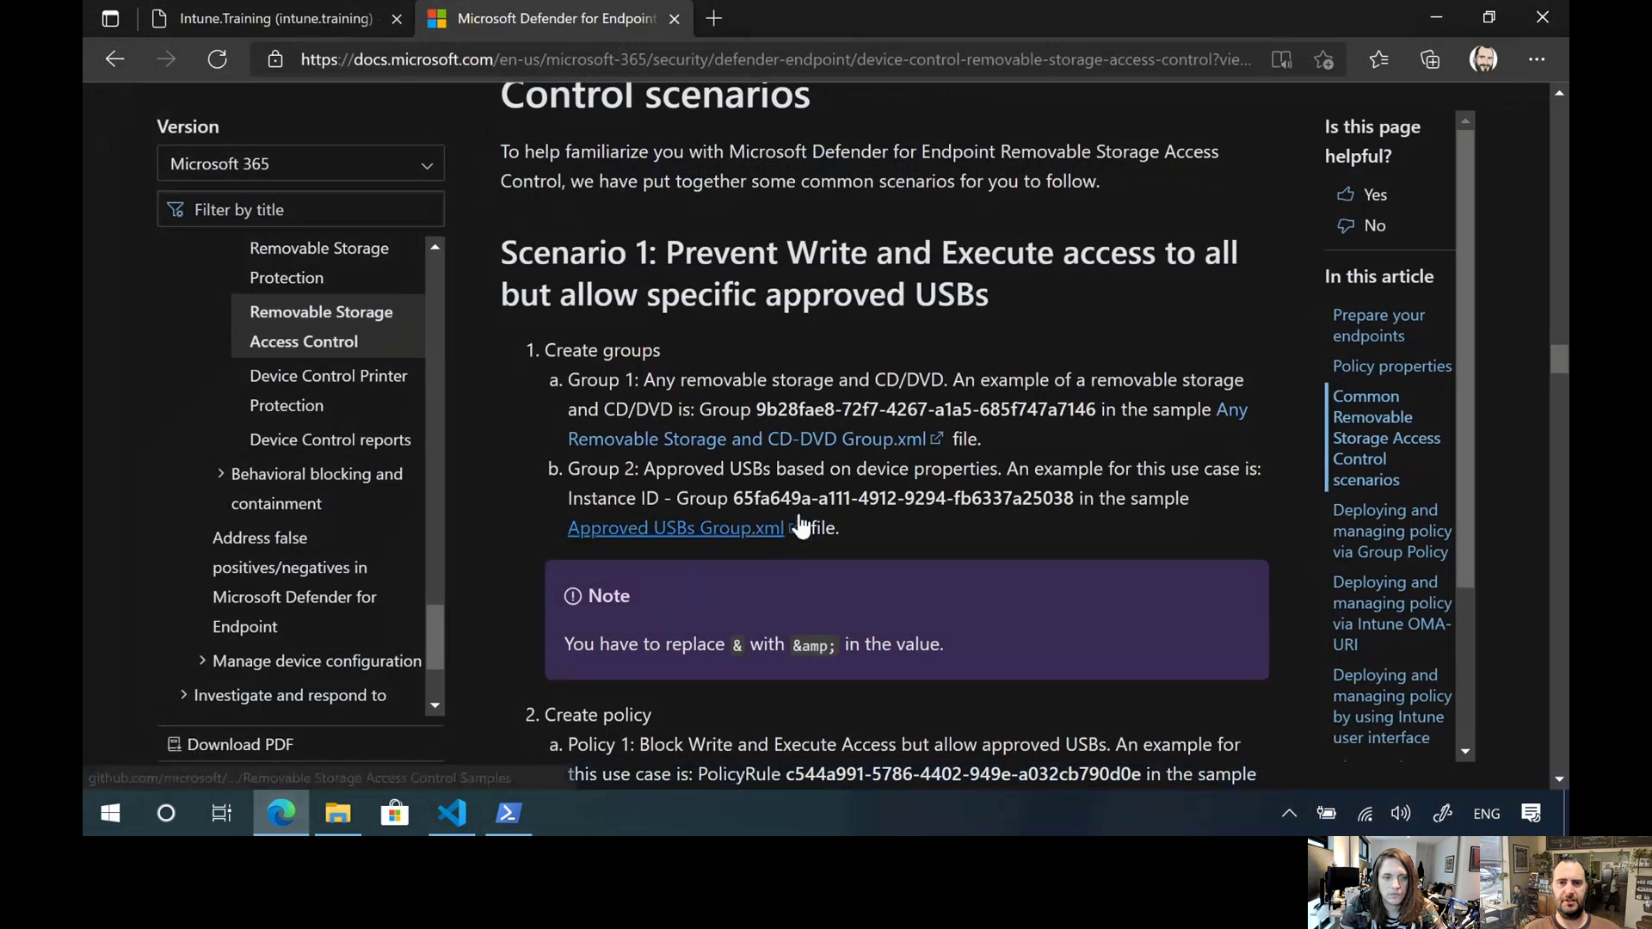
{"action": "scroll", "coordinate": [812, 446], "scroll_direction": "up", "scroll_amount": 5}
{"action": "scroll", "coordinate": [810, 446], "scroll_direction": "up", "scroll_amount": 15}
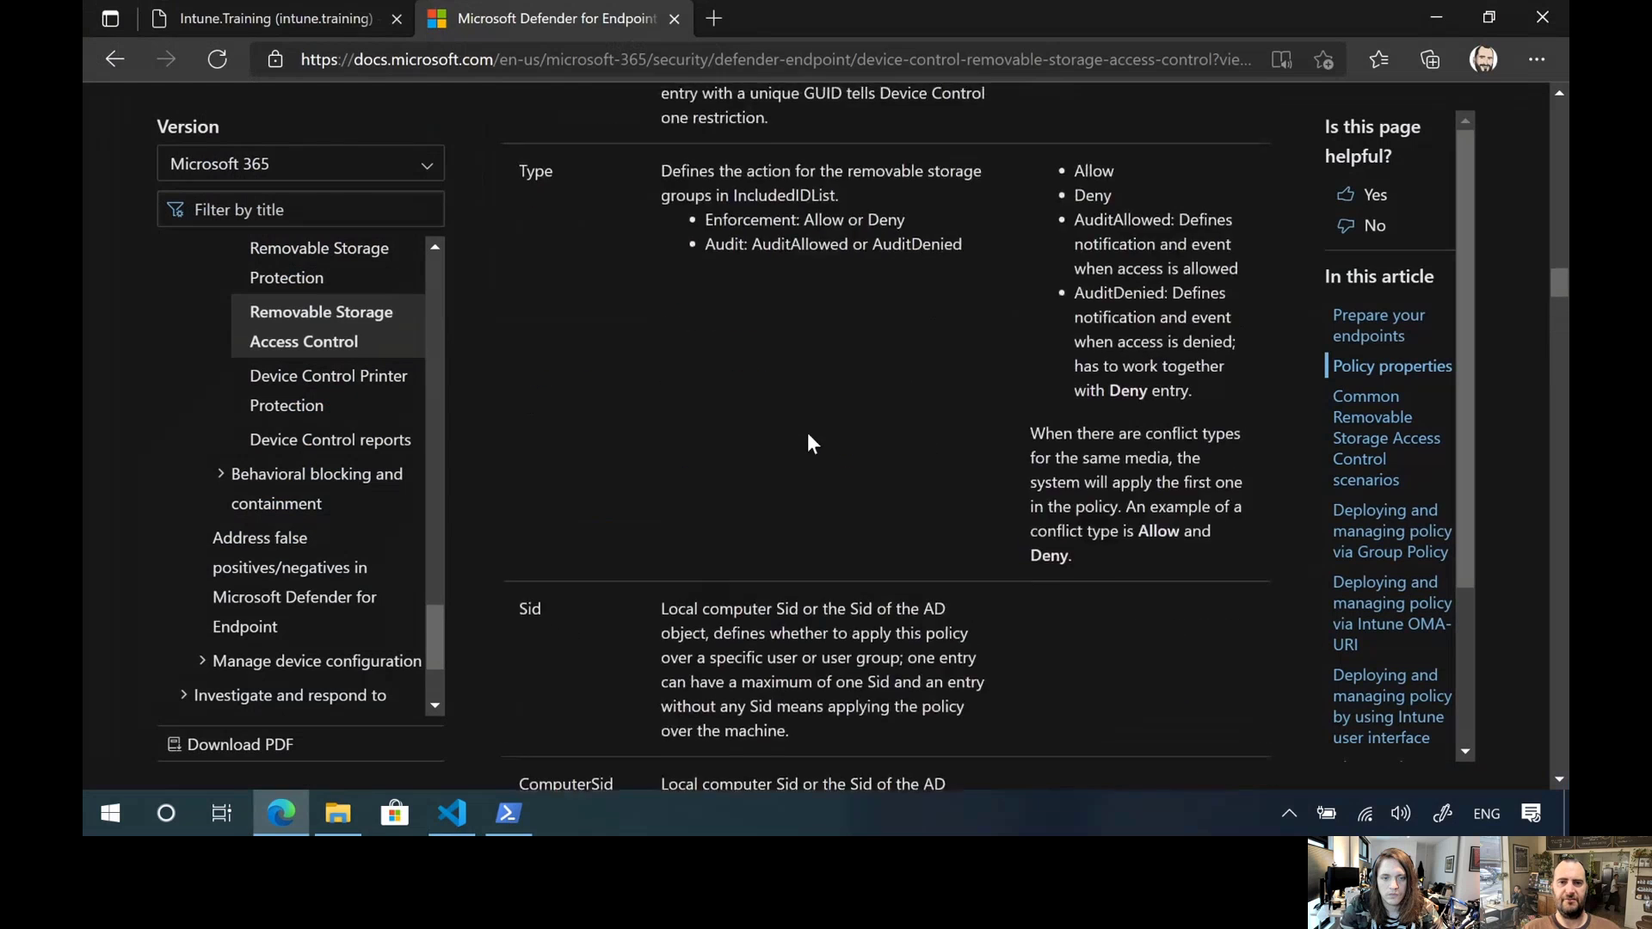
{"action": "scroll", "coordinate": [804, 430], "scroll_direction": "up", "scroll_amount": 3}
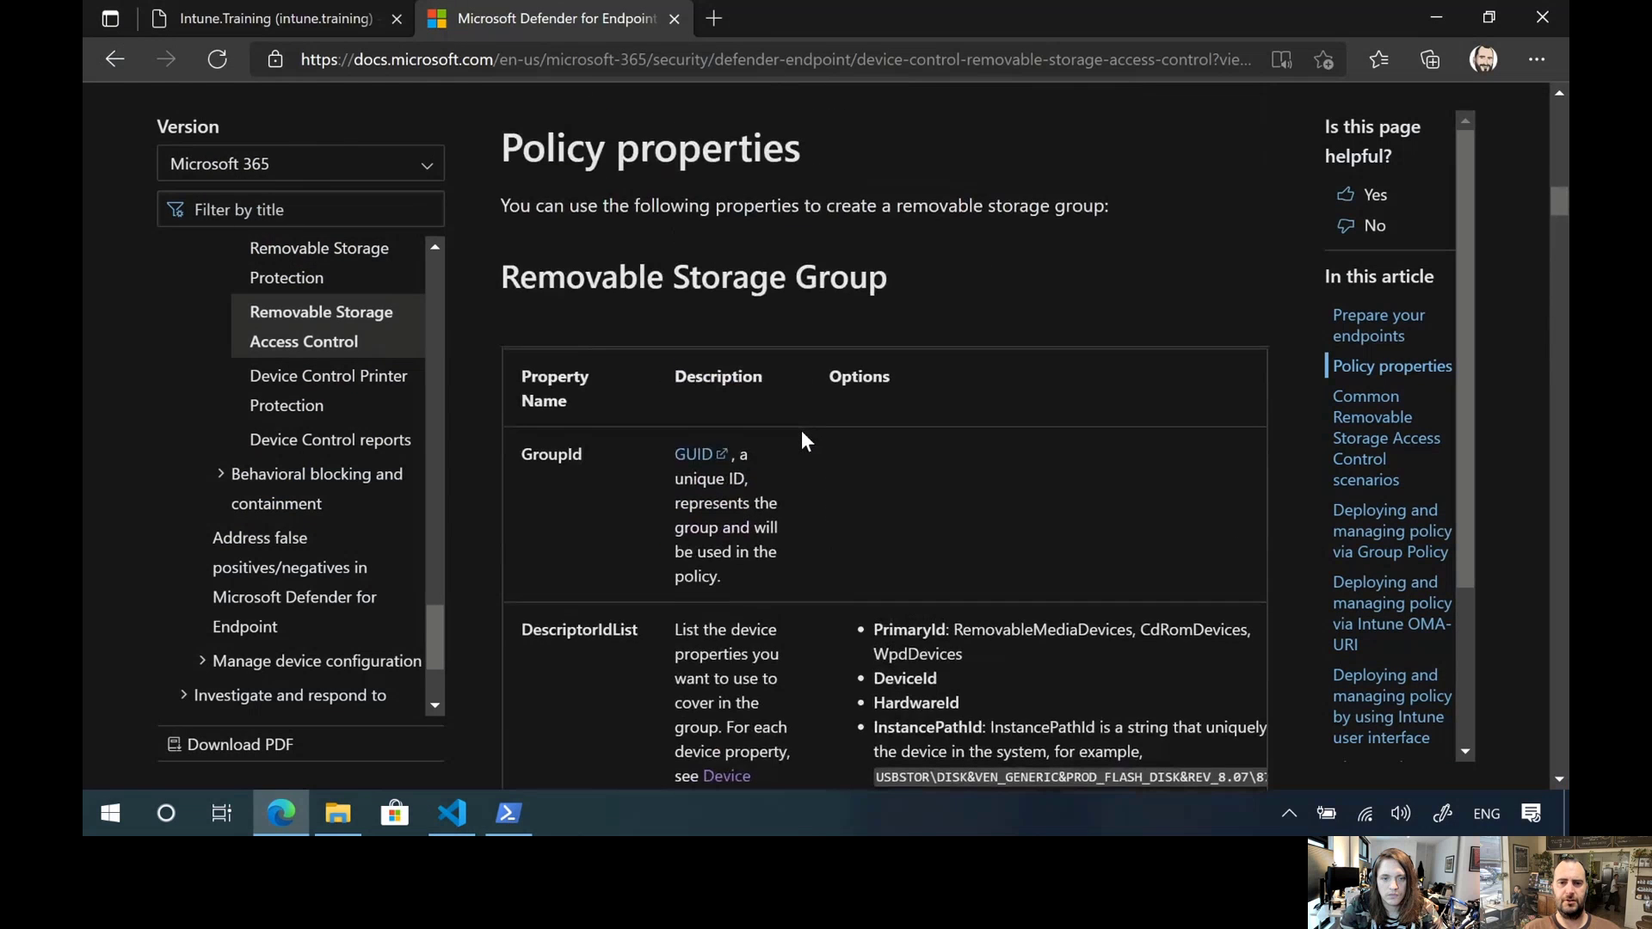
{"action": "scroll", "coordinate": [800, 439], "scroll_direction": "down", "scroll_amount": 4}
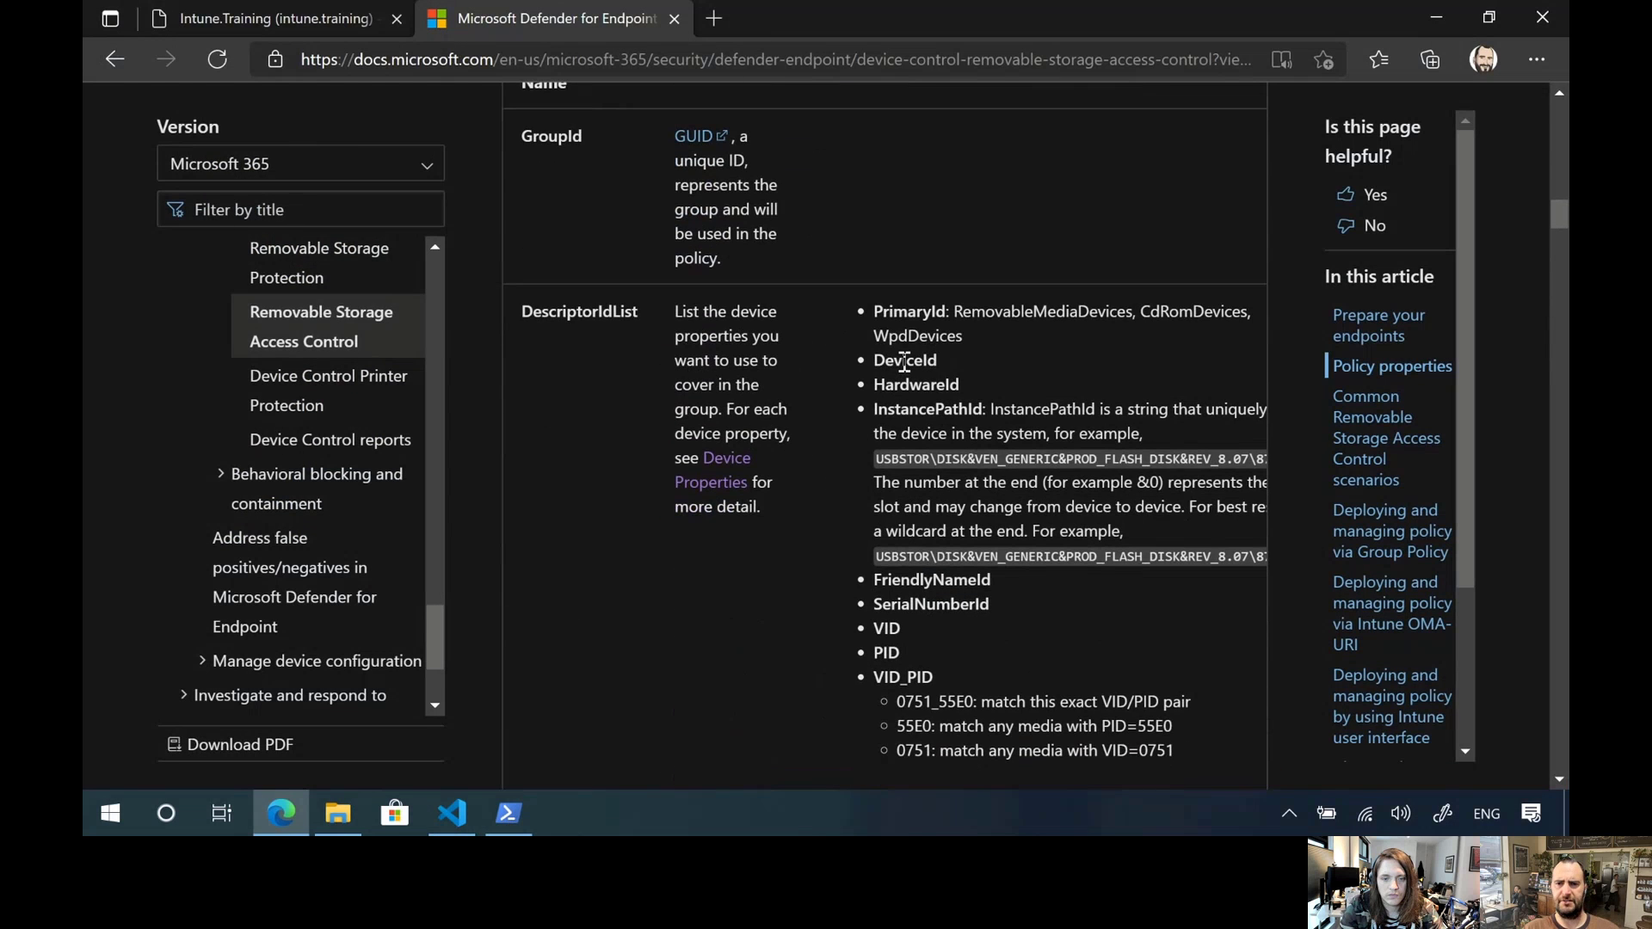
Copy the InstancePathId property name from the article's DescriptorIdList section and switch to Visual Studio Code
{"action": "double_click", "coordinate": [904, 360]}
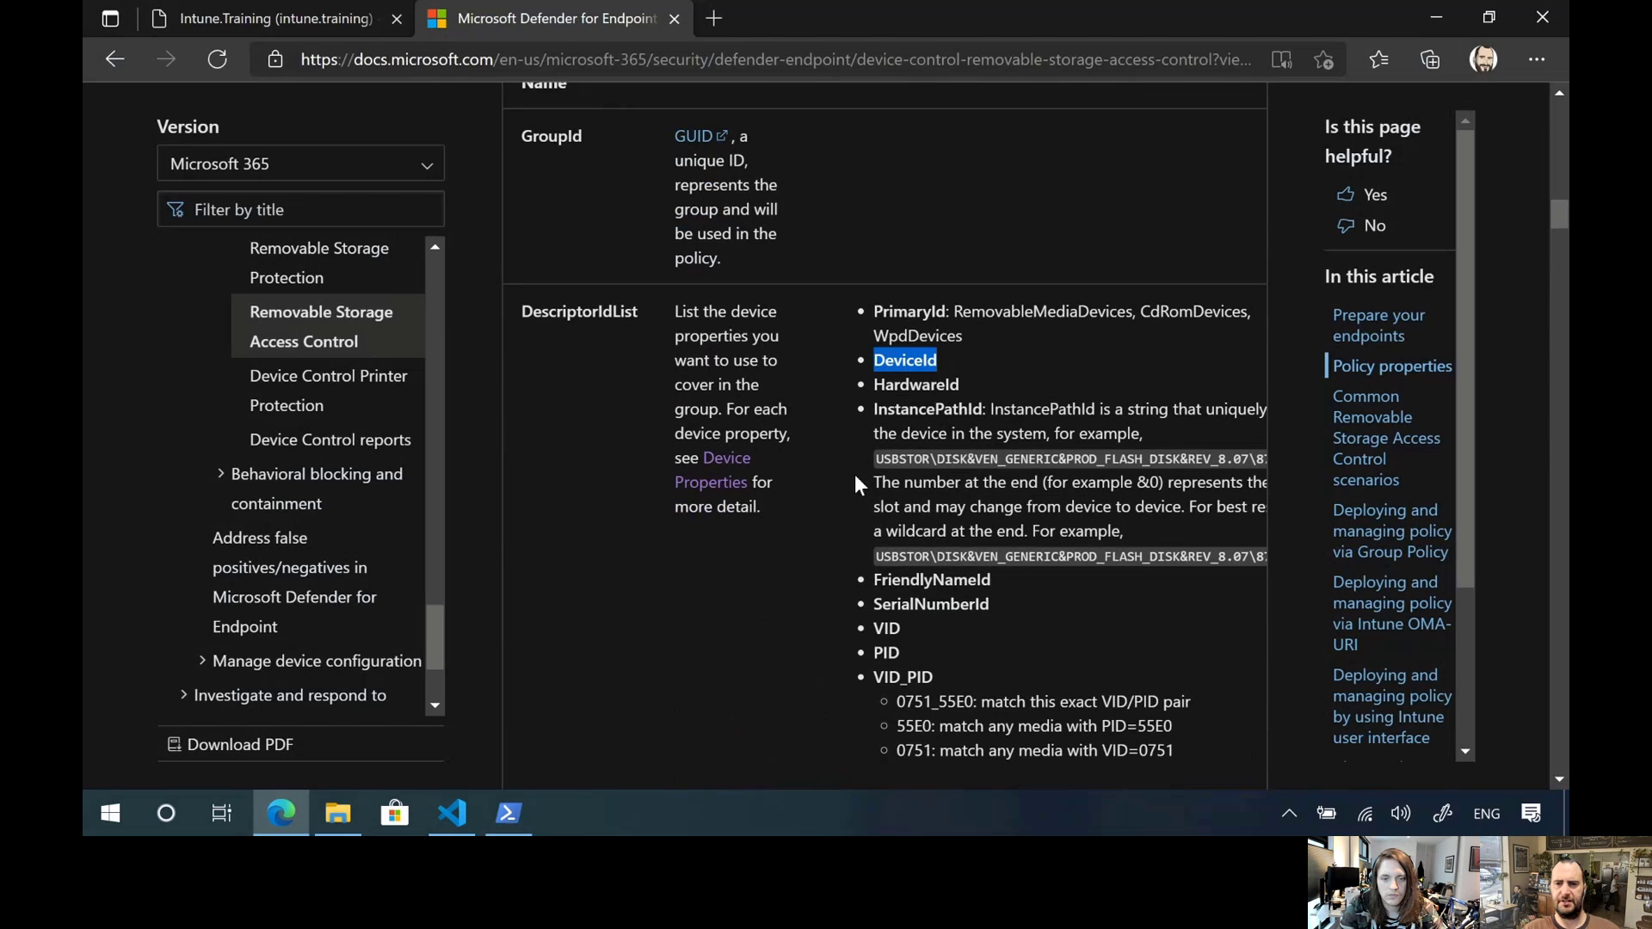
{"action": "double_click", "coordinate": [926, 432]}
{"action": "double_click", "coordinate": [926, 411]}
{"action": "key", "text": "ctrl+c"}
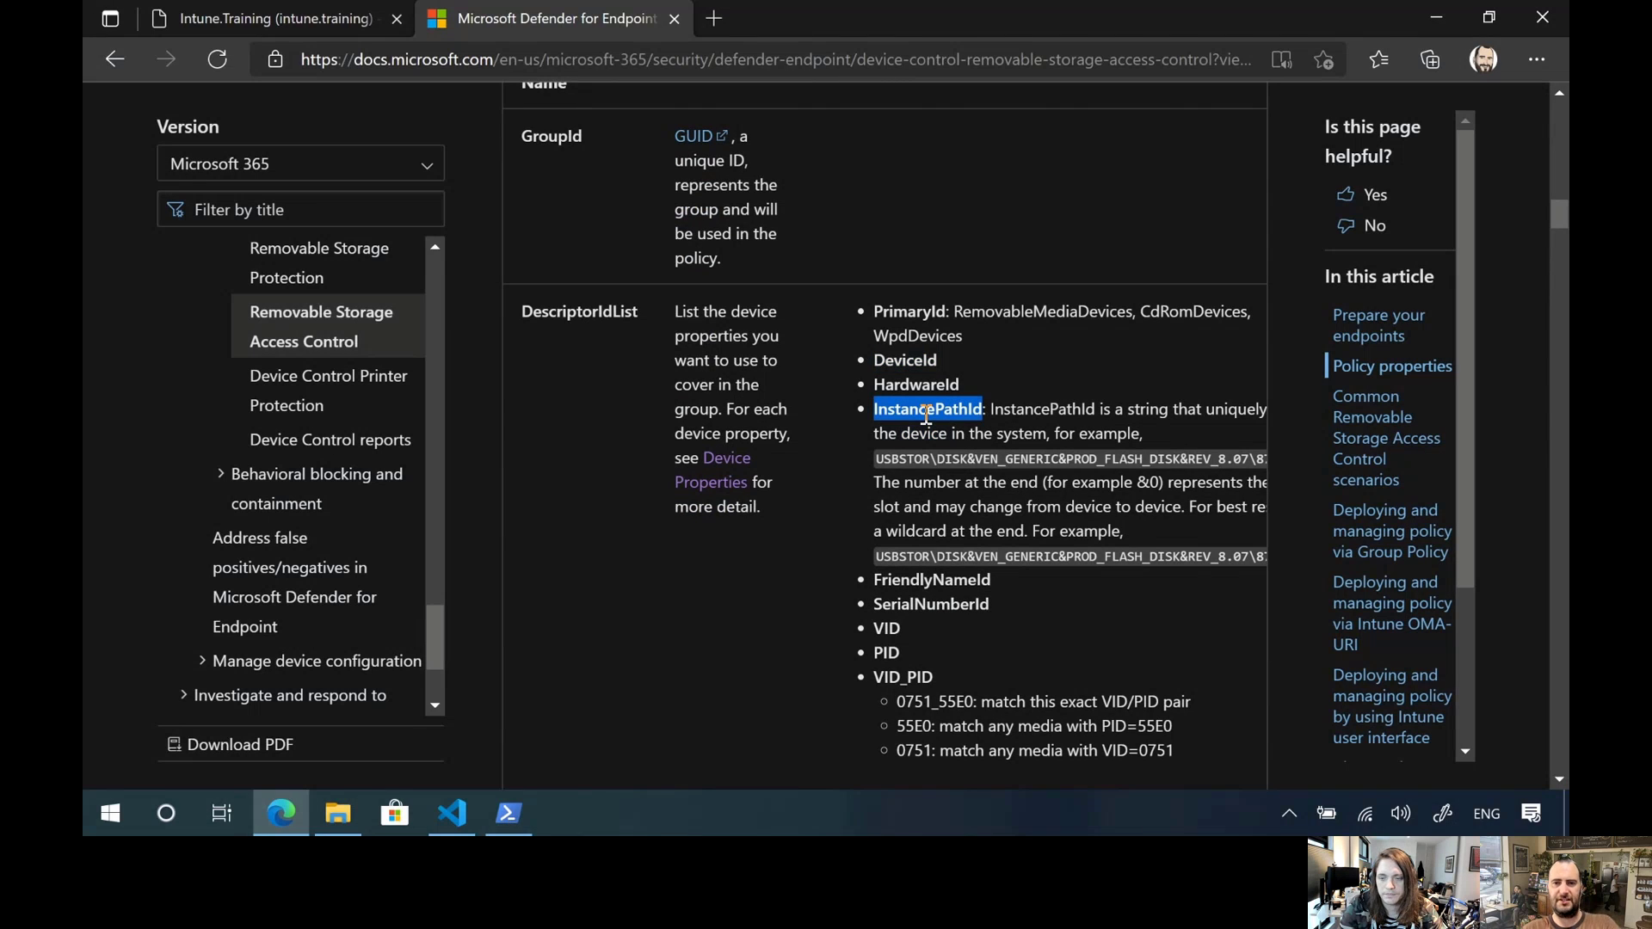
{"action": "key", "text": "alt+Tab"}
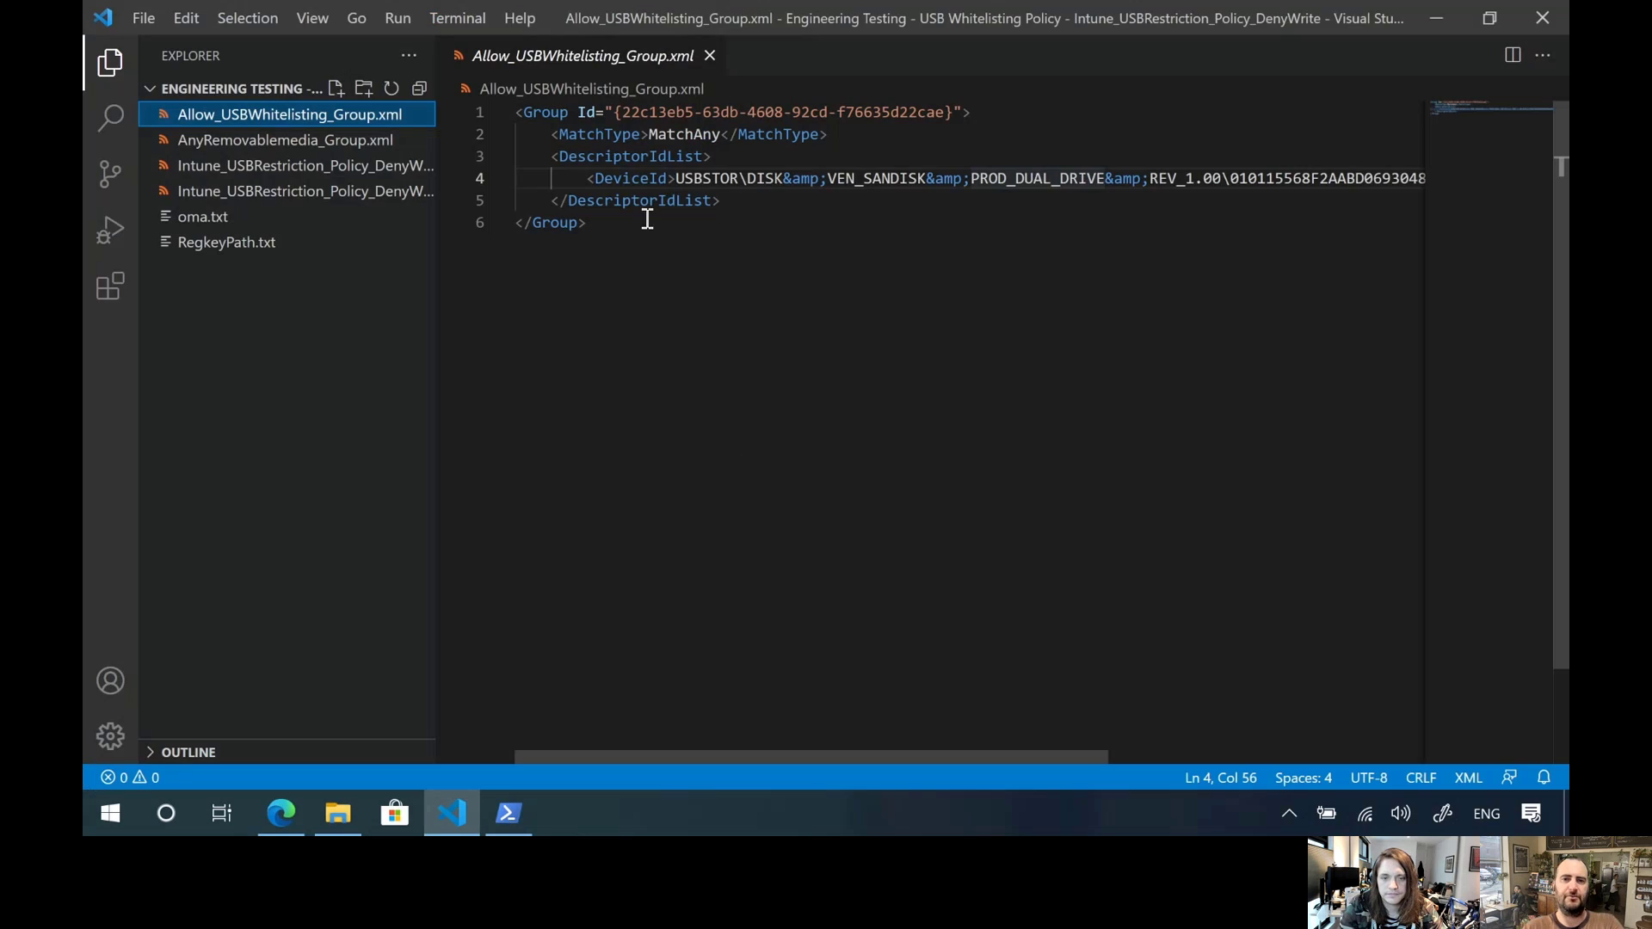
Replace DeviceId with InstancePathId in both the opening and closing tags on line 4 of Allow_USBWhitelisting_Group.xml
{"action": "double_click", "coordinate": [623, 179]}
{"action": "key", "text": "ctrl+v"}
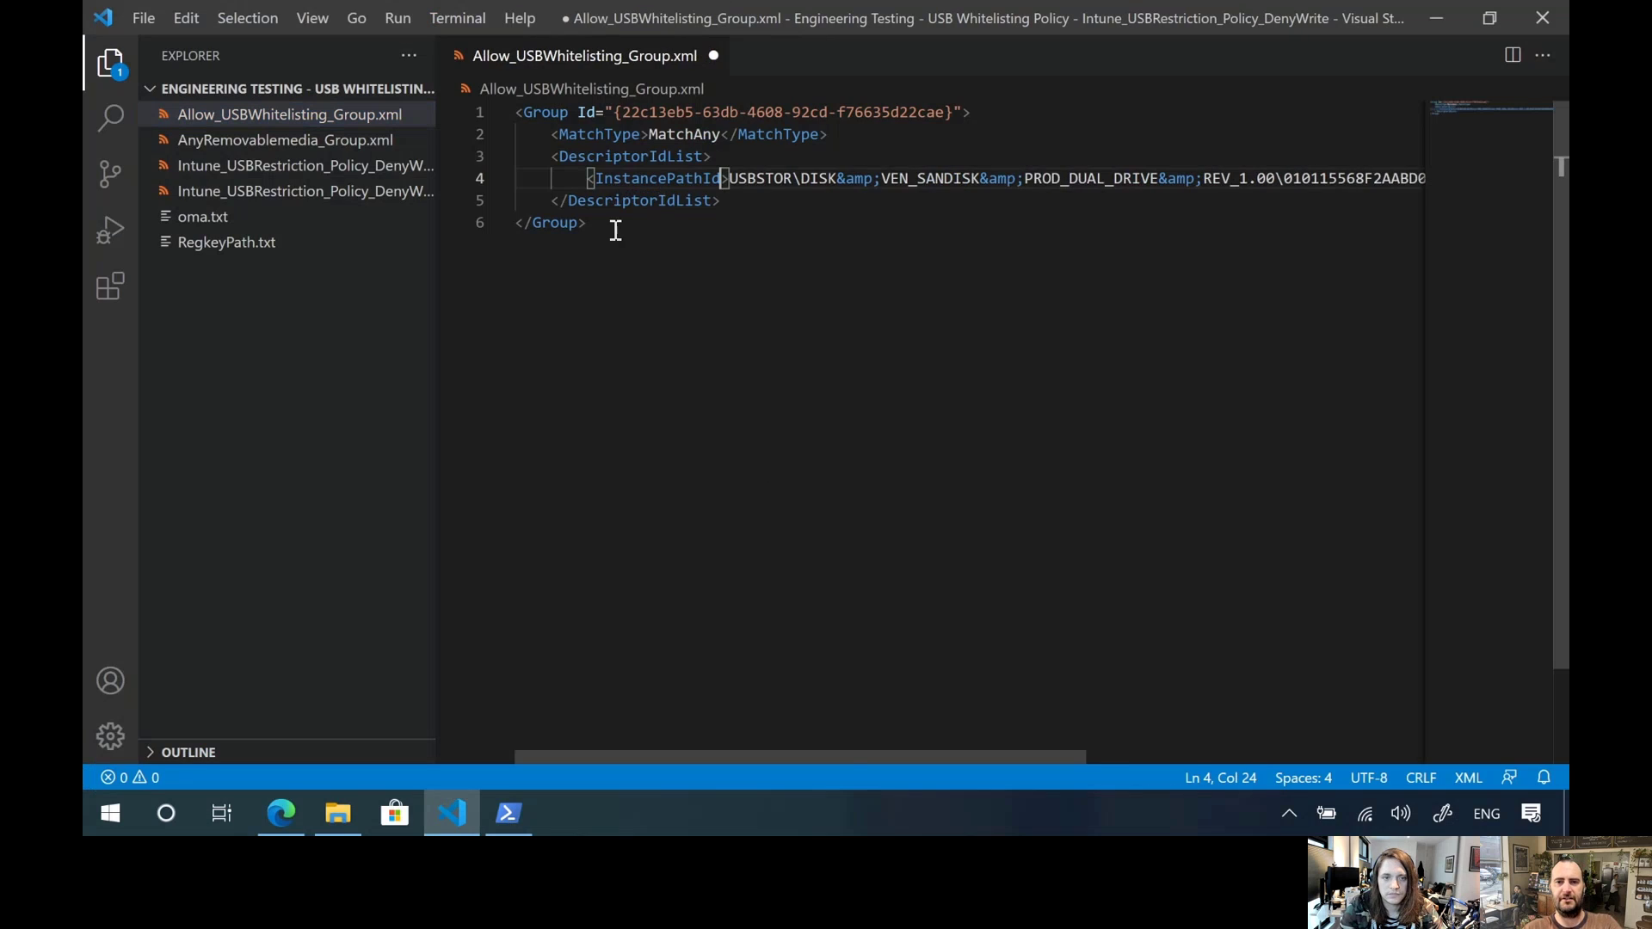
{"action": "scroll", "coordinate": [616, 258], "scroll_direction": "right", "scroll_amount": 5}
{"action": "double_click", "coordinate": [1339, 179]}
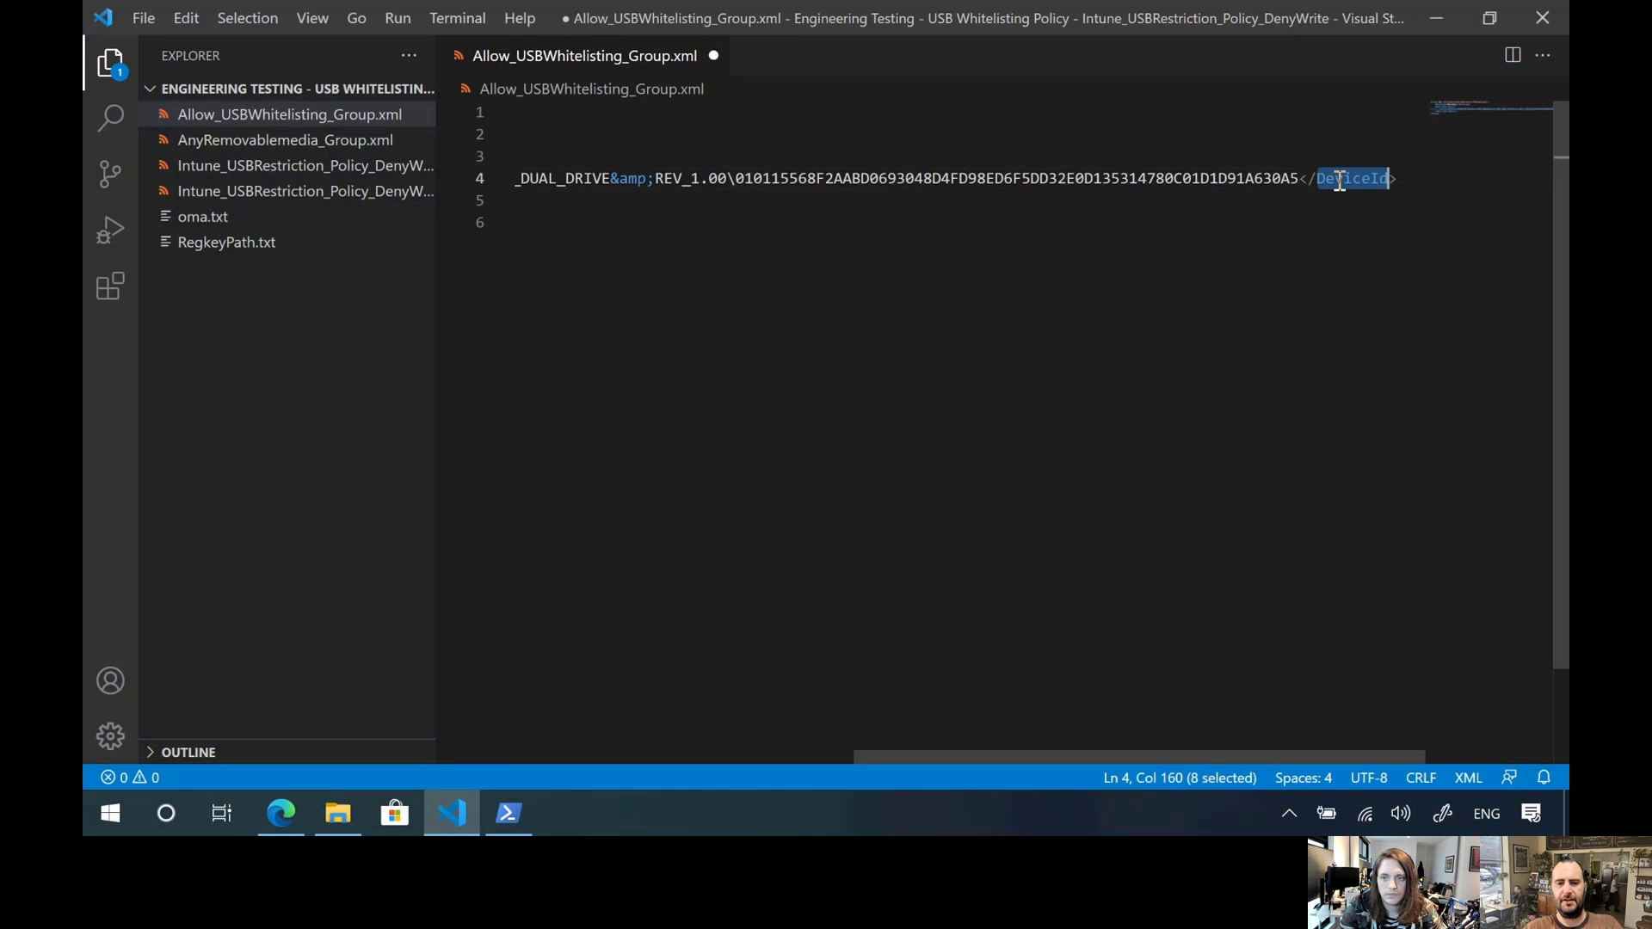
{"action": "key", "text": "ctrl+v"}
{"action": "scroll", "coordinate": [1243, 232], "scroll_direction": "left", "scroll_amount": 5}
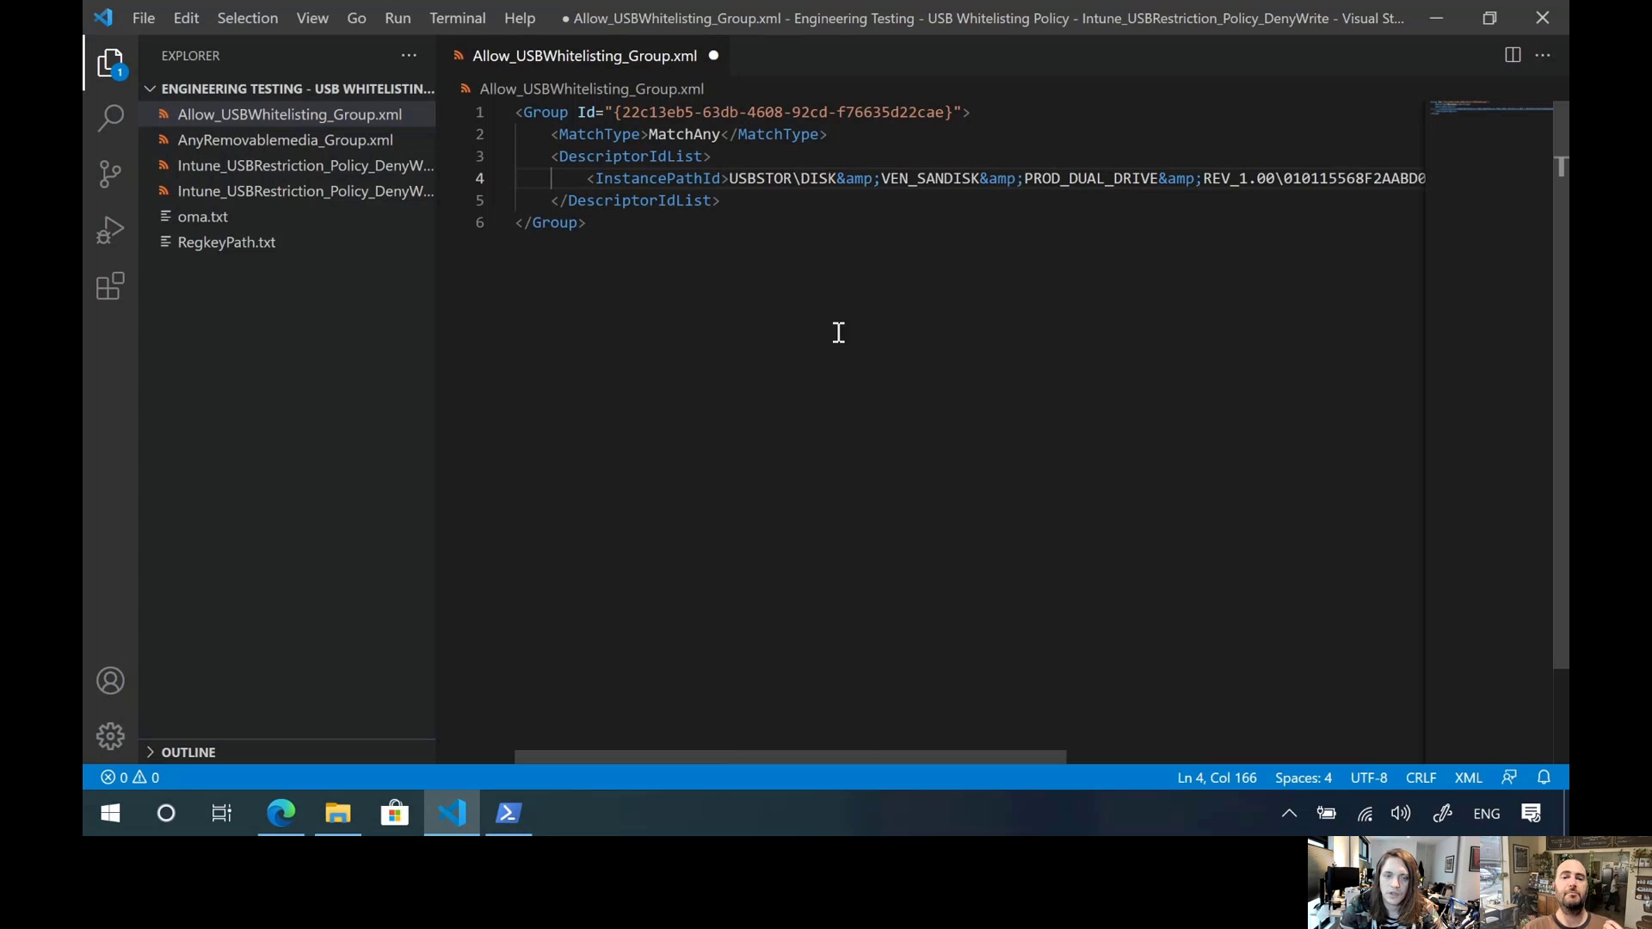
Open Device Manager, select SanDisk Dual Drive USB Device under Disk drives, and move the window clear of the XML's InstancePathId line
{"action": "right_click", "coordinate": [121, 810]}
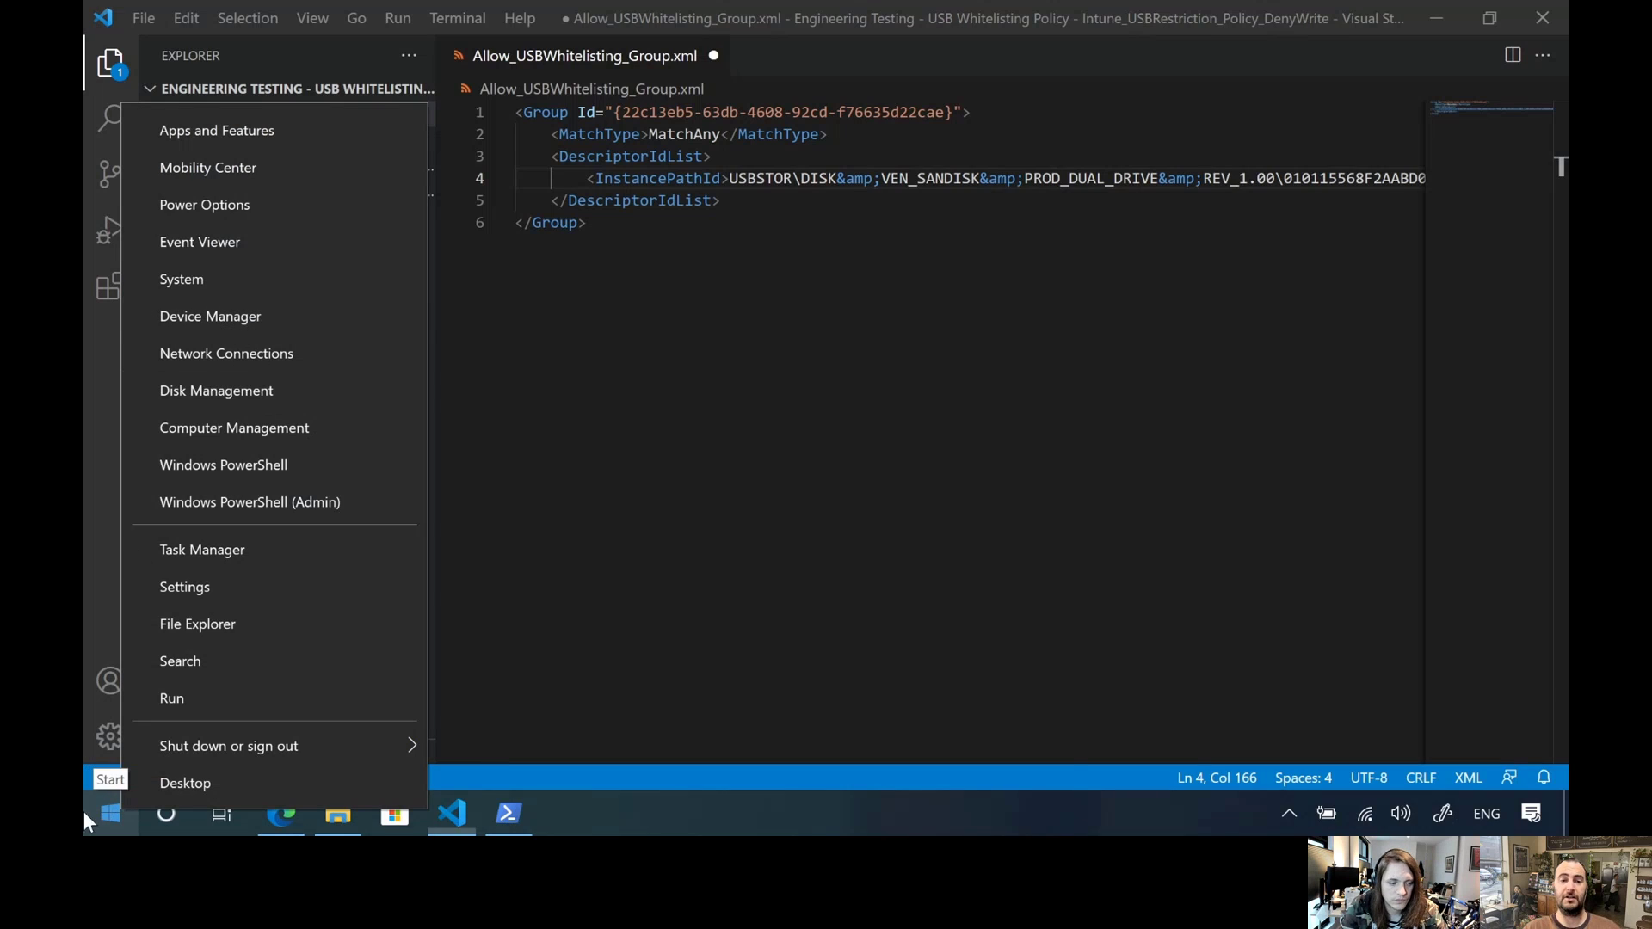
{"action": "left_click", "coordinate": [268, 317]}
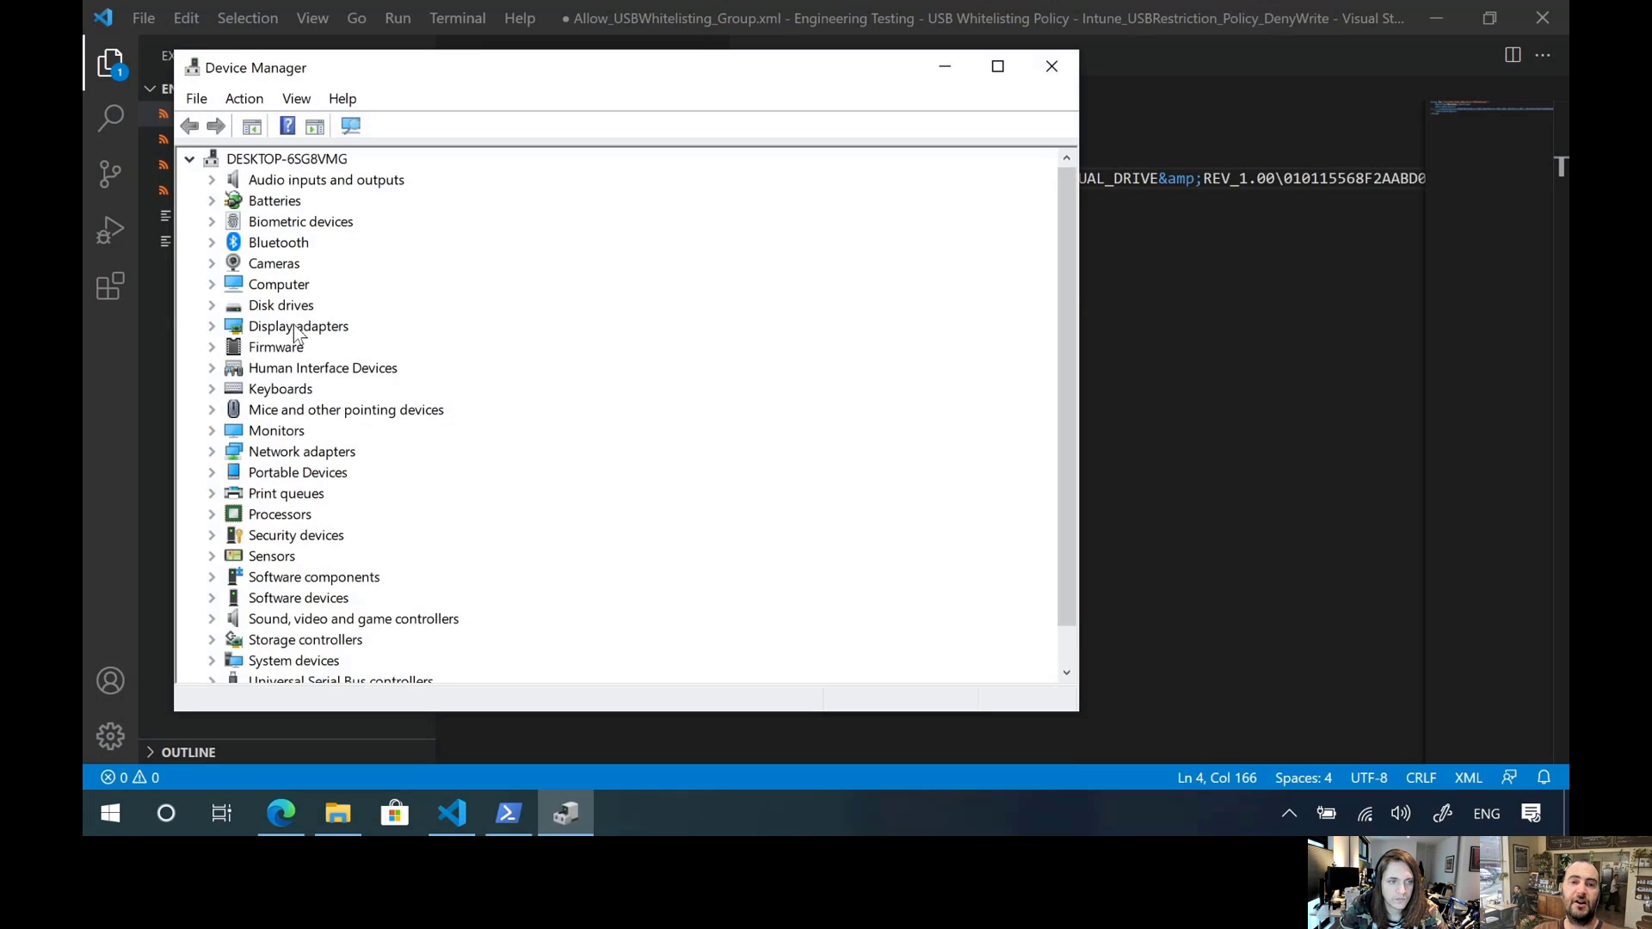
{"action": "double_click", "coordinate": [290, 308]}
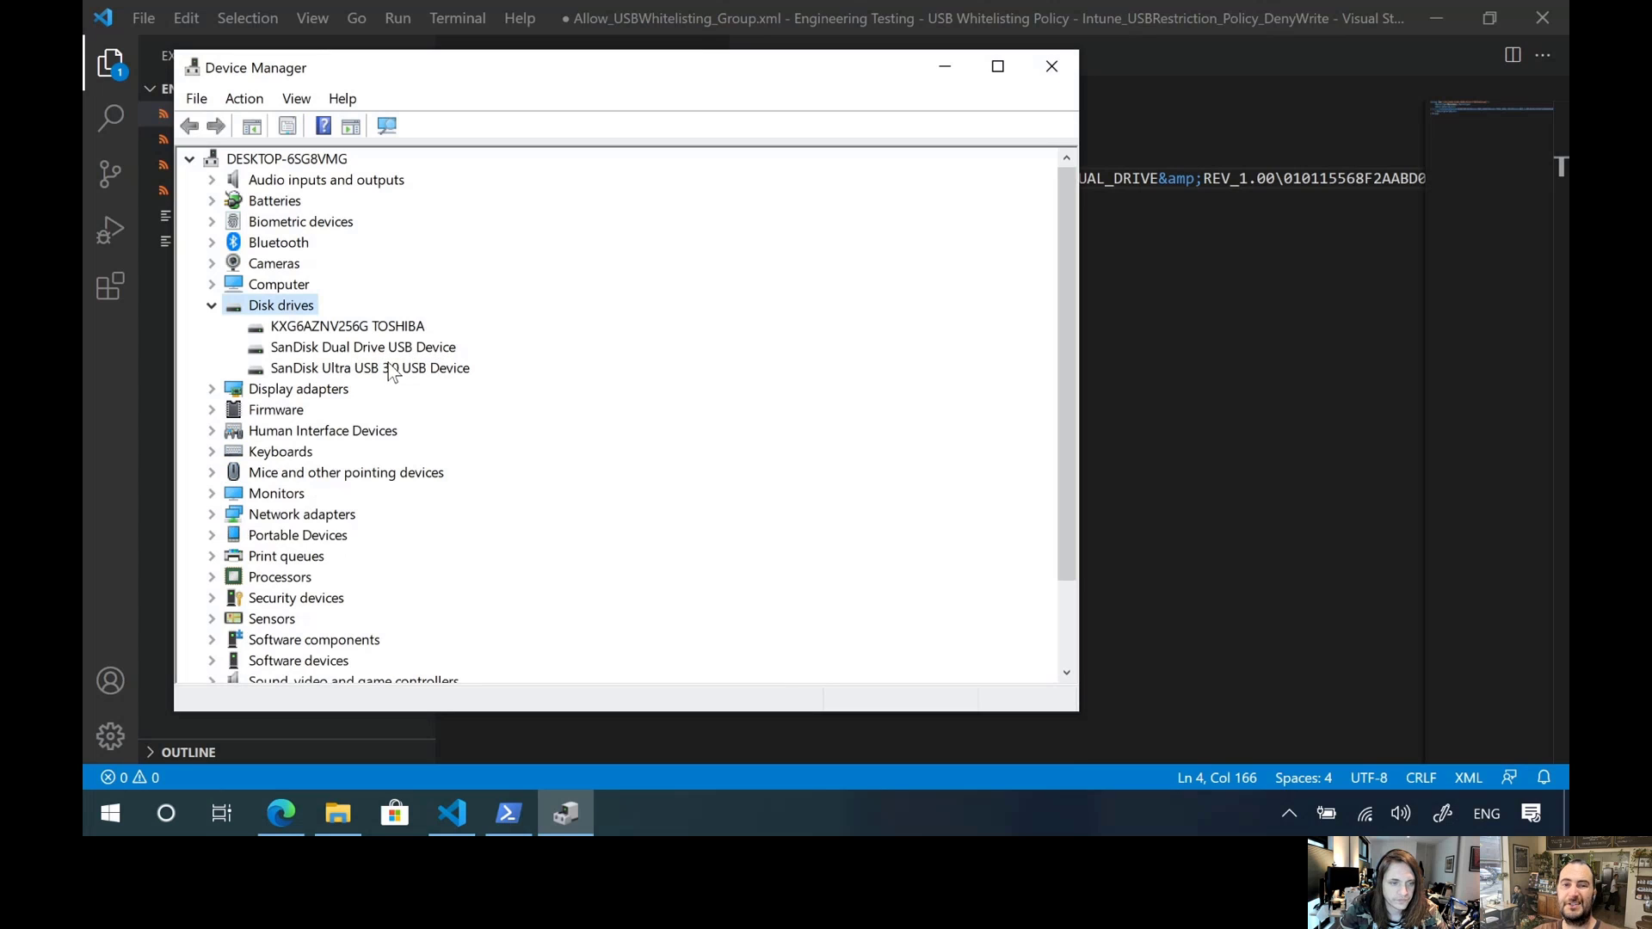
{"action": "left_click", "coordinate": [286, 348]}
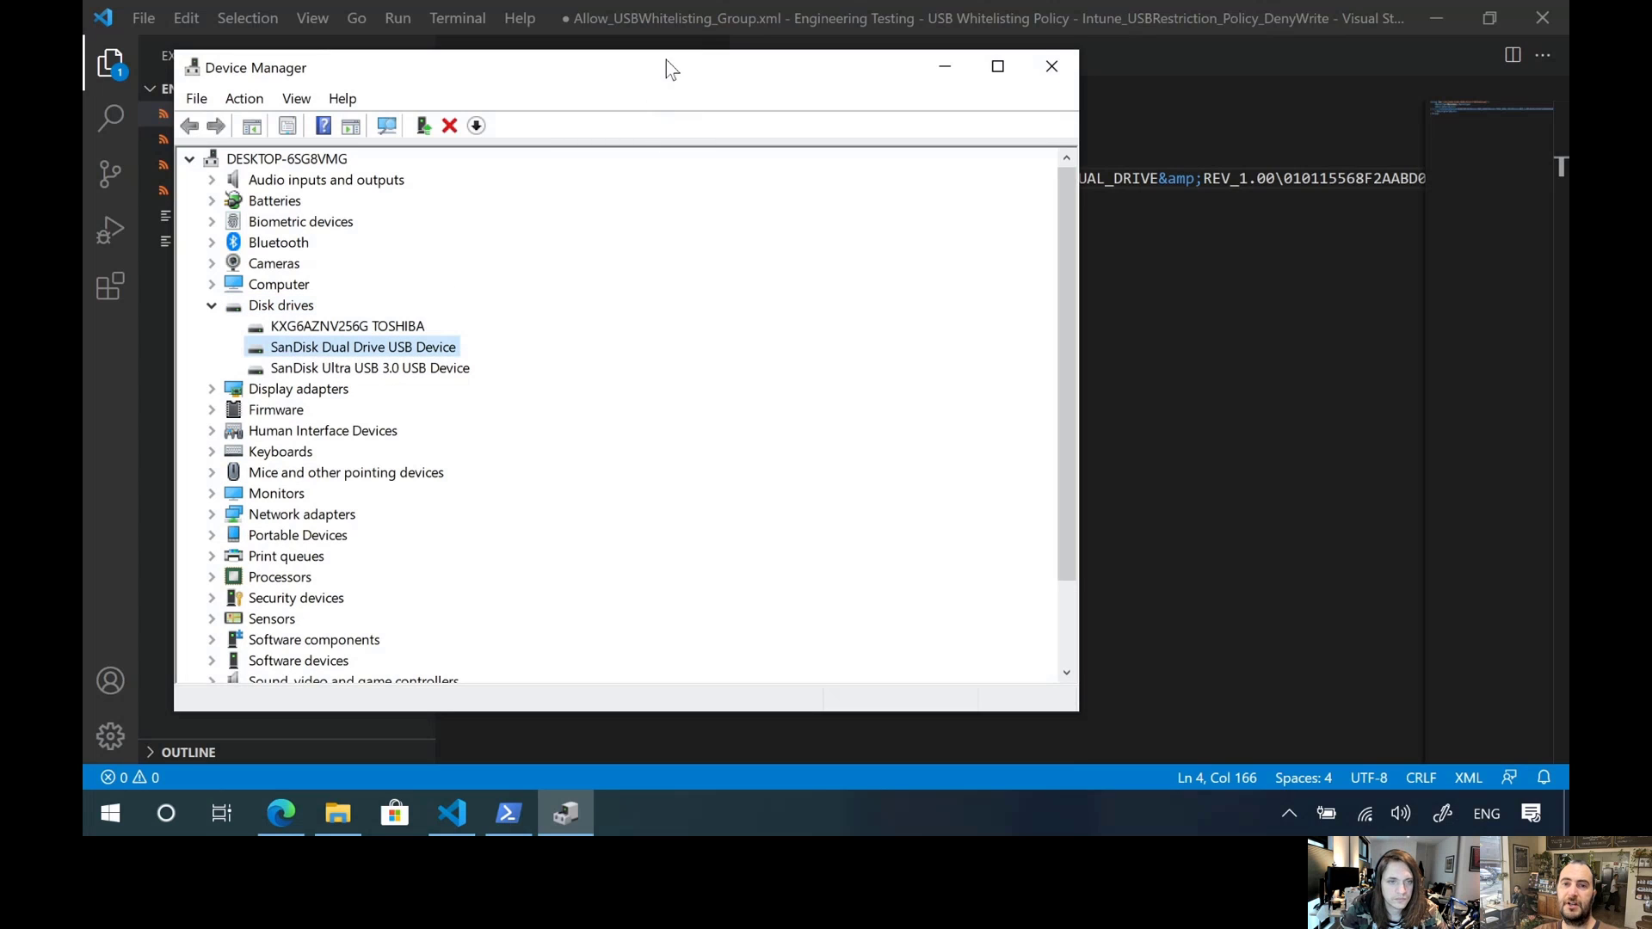
{"action": "left_click_drag", "start_coordinate": [667, 62], "coordinate": [730, 232]}
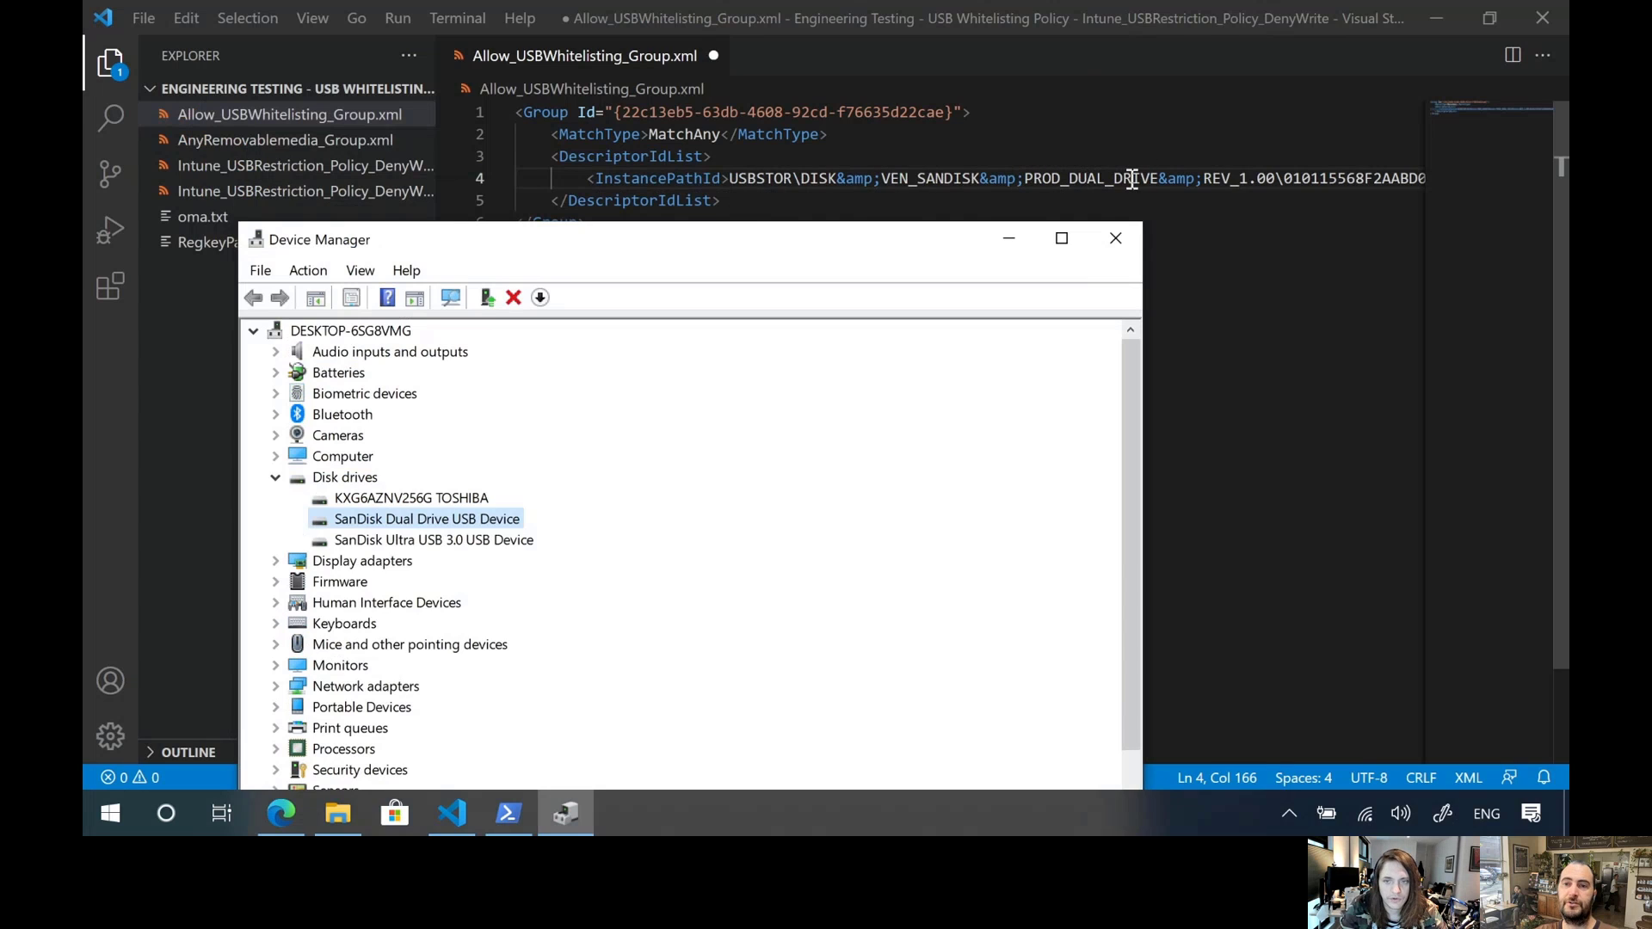
Show the Device instance path in the SanDisk Dual Drive USB Device's property details and copy its value
{"action": "double_click", "coordinate": [442, 518]}
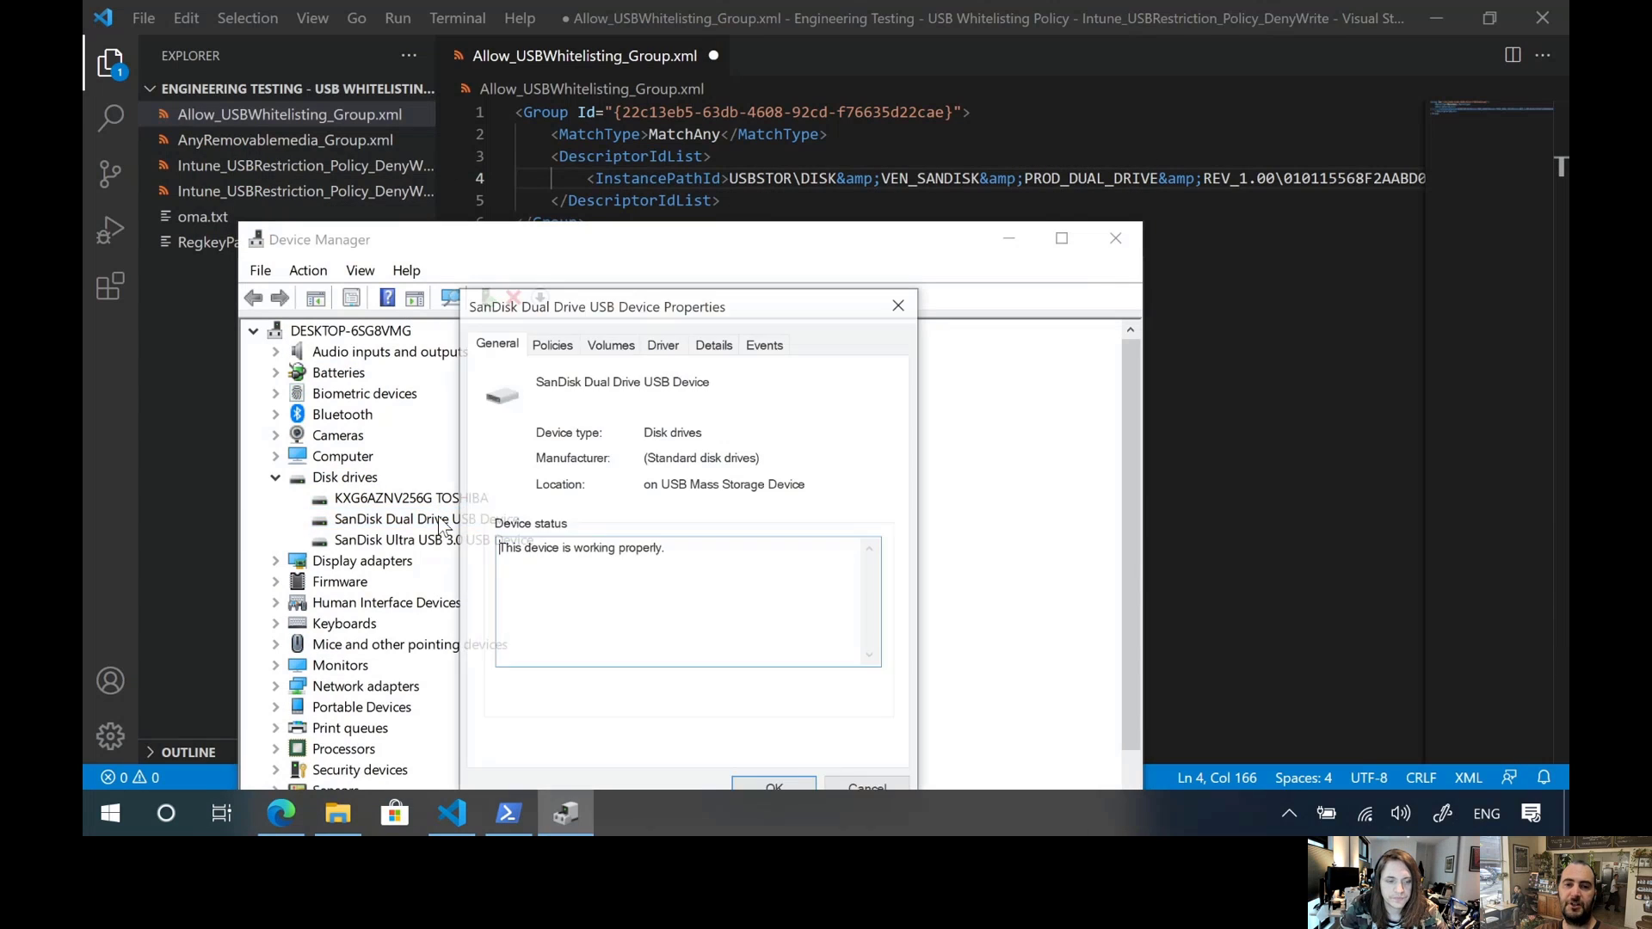
{"action": "left_click", "coordinate": [715, 345]}
{"action": "left_click_drag", "start_coordinate": [707, 306], "coordinate": [643, 164]}
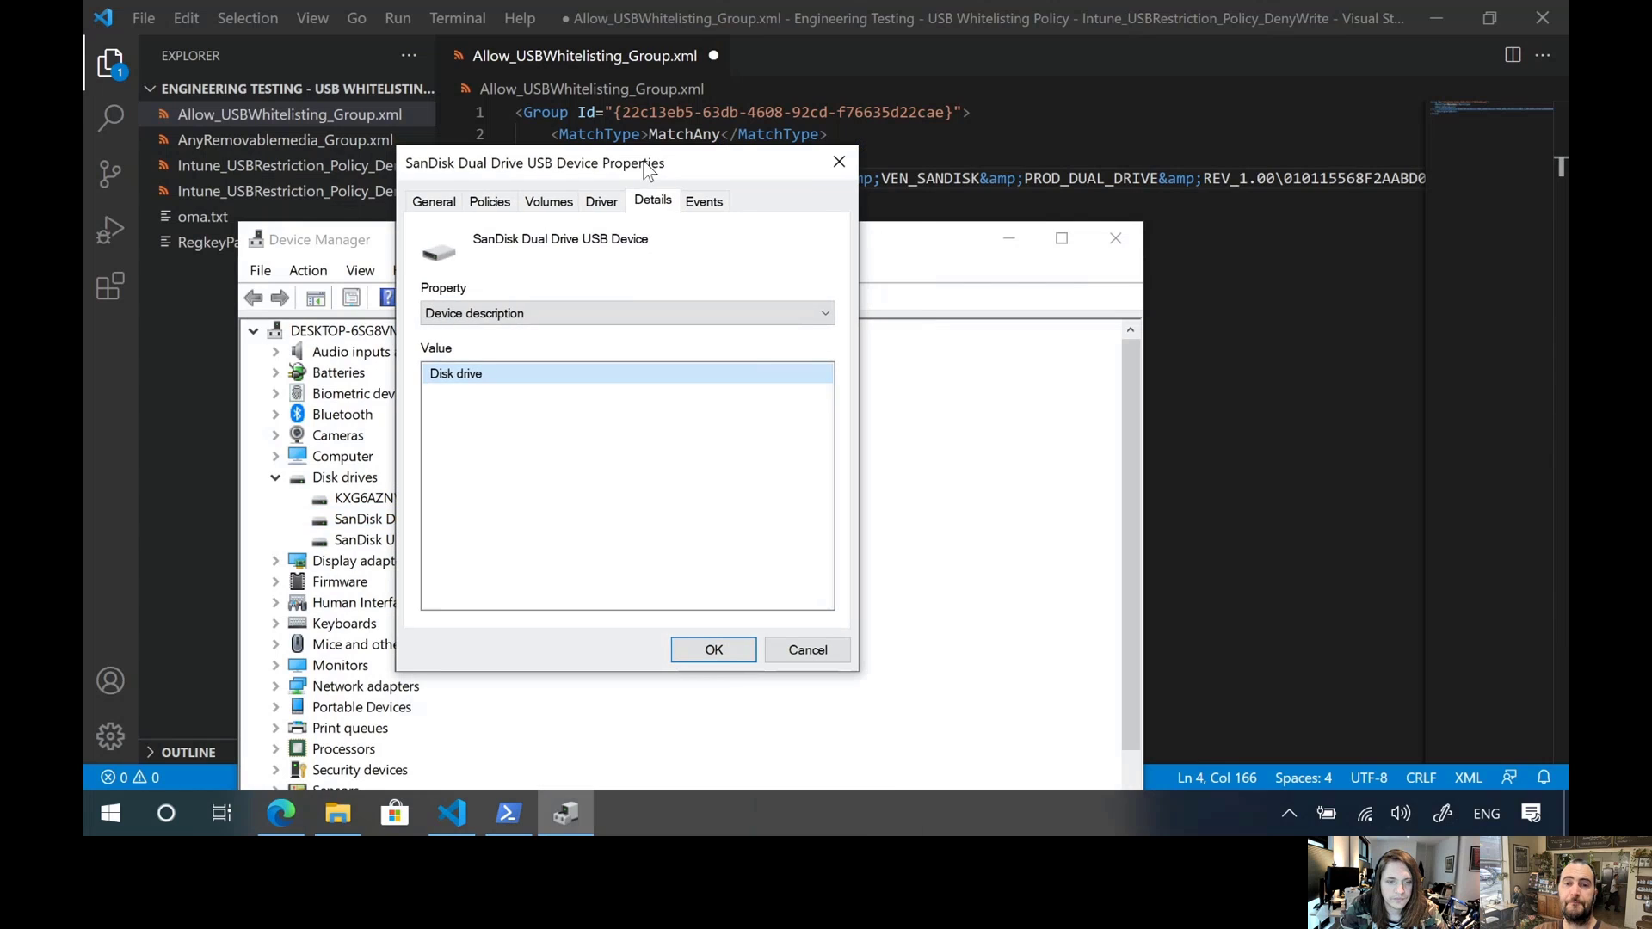
{"action": "left_click", "coordinate": [635, 311]}
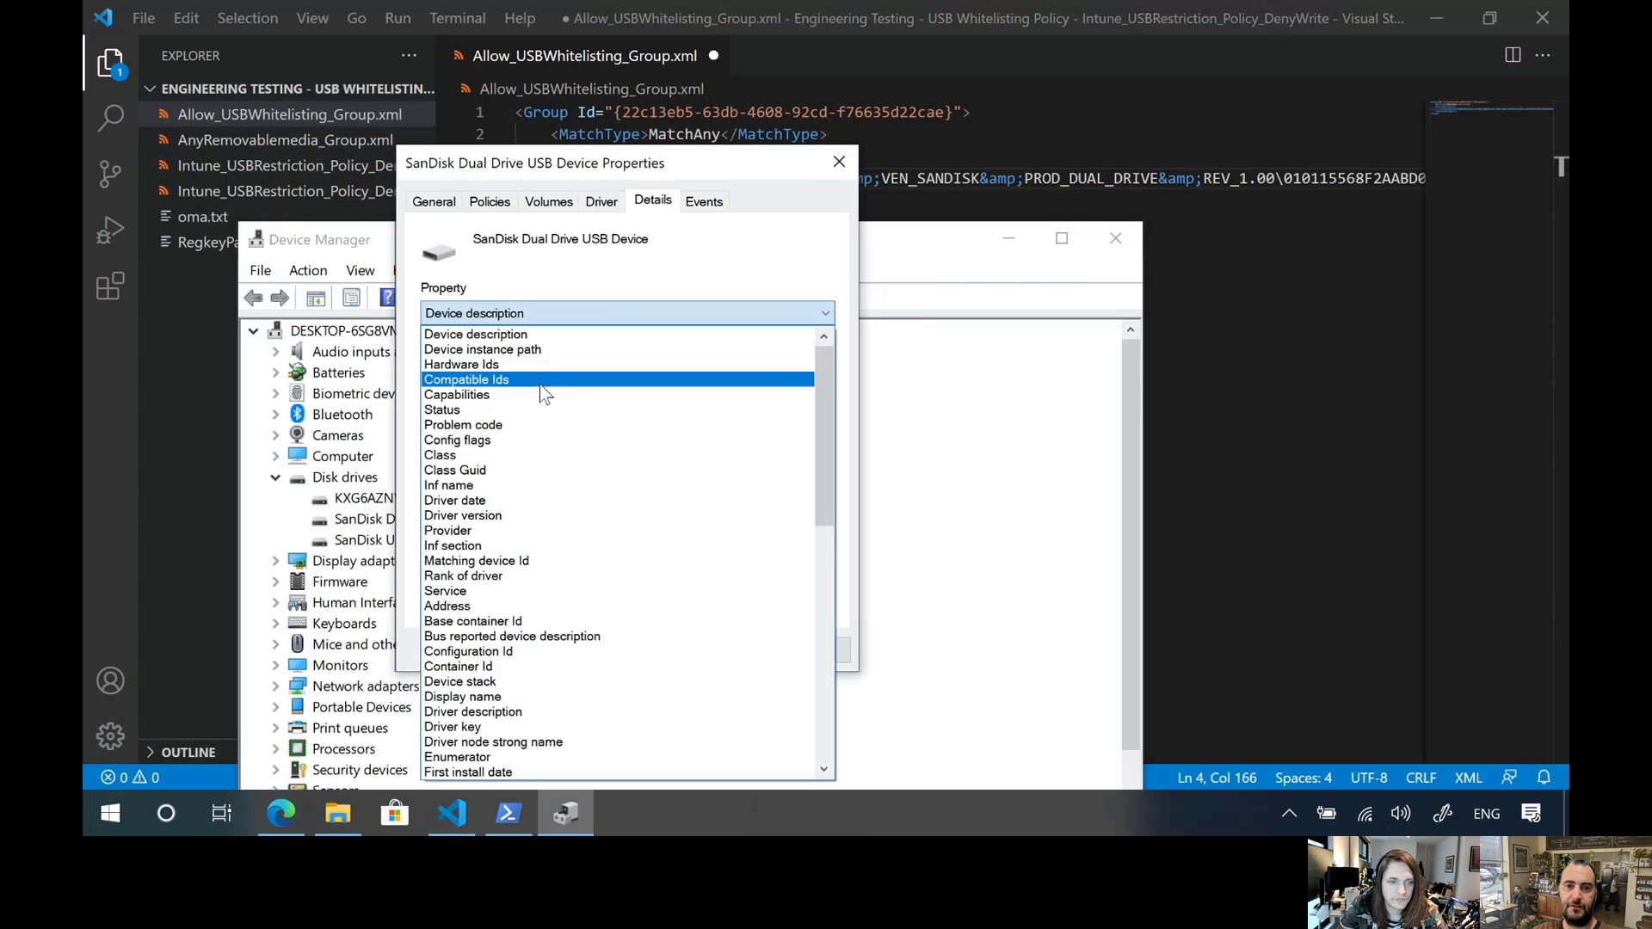
{"action": "left_click", "coordinate": [554, 353]}
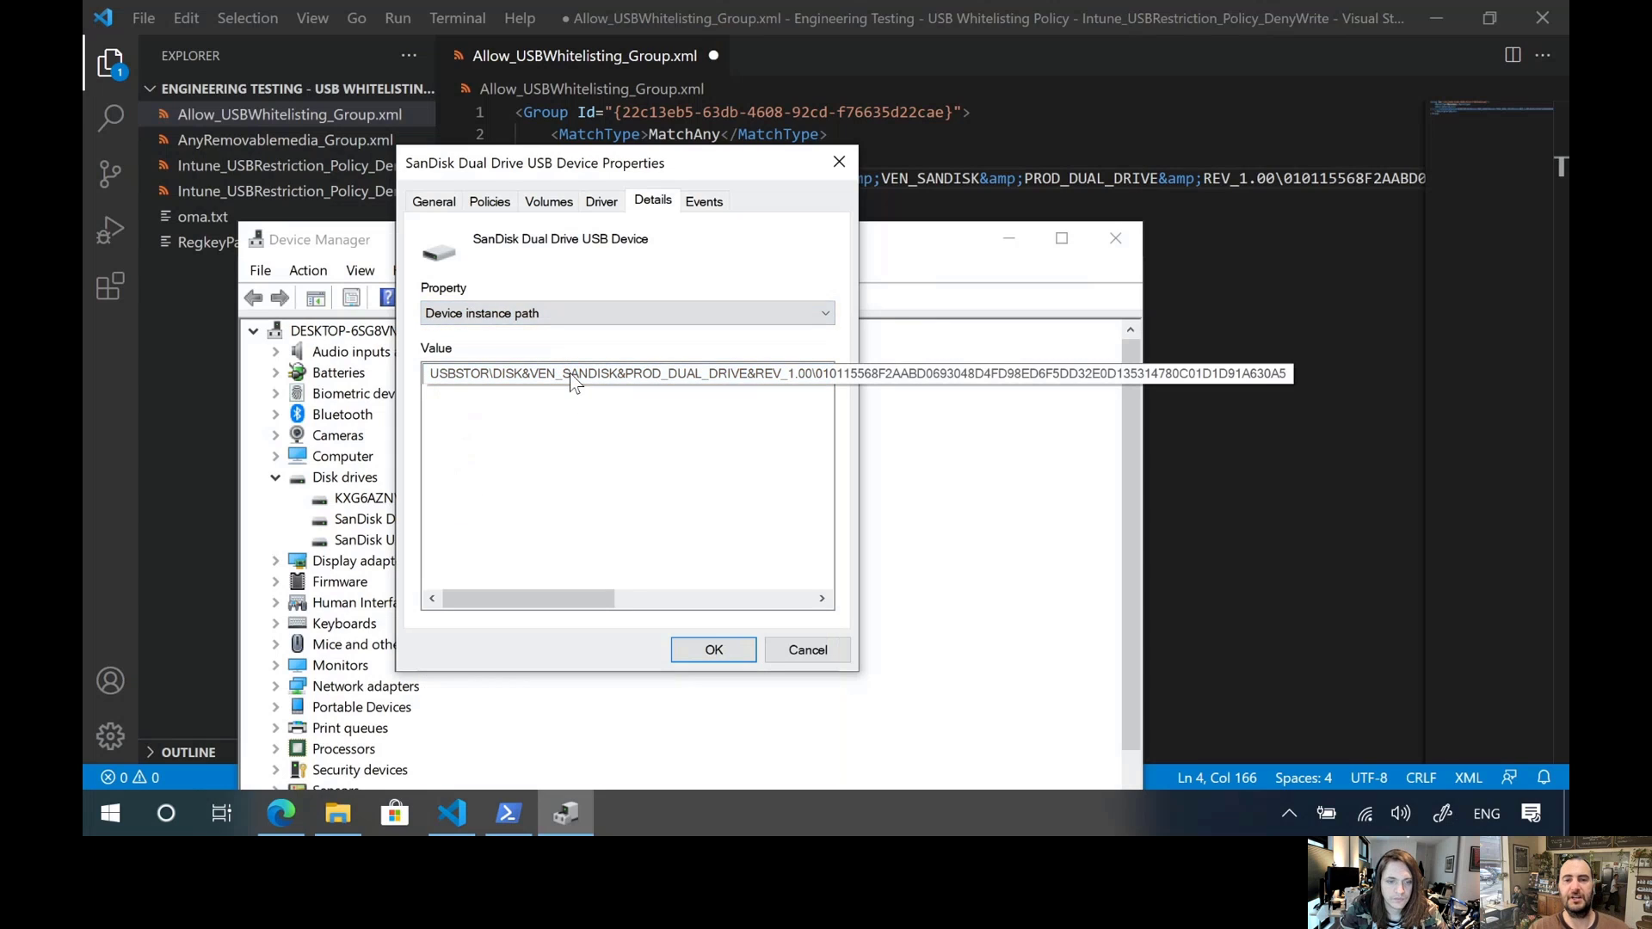
{"action": "right_click", "coordinate": [571, 374]}
{"action": "left_click", "coordinate": [602, 394]}
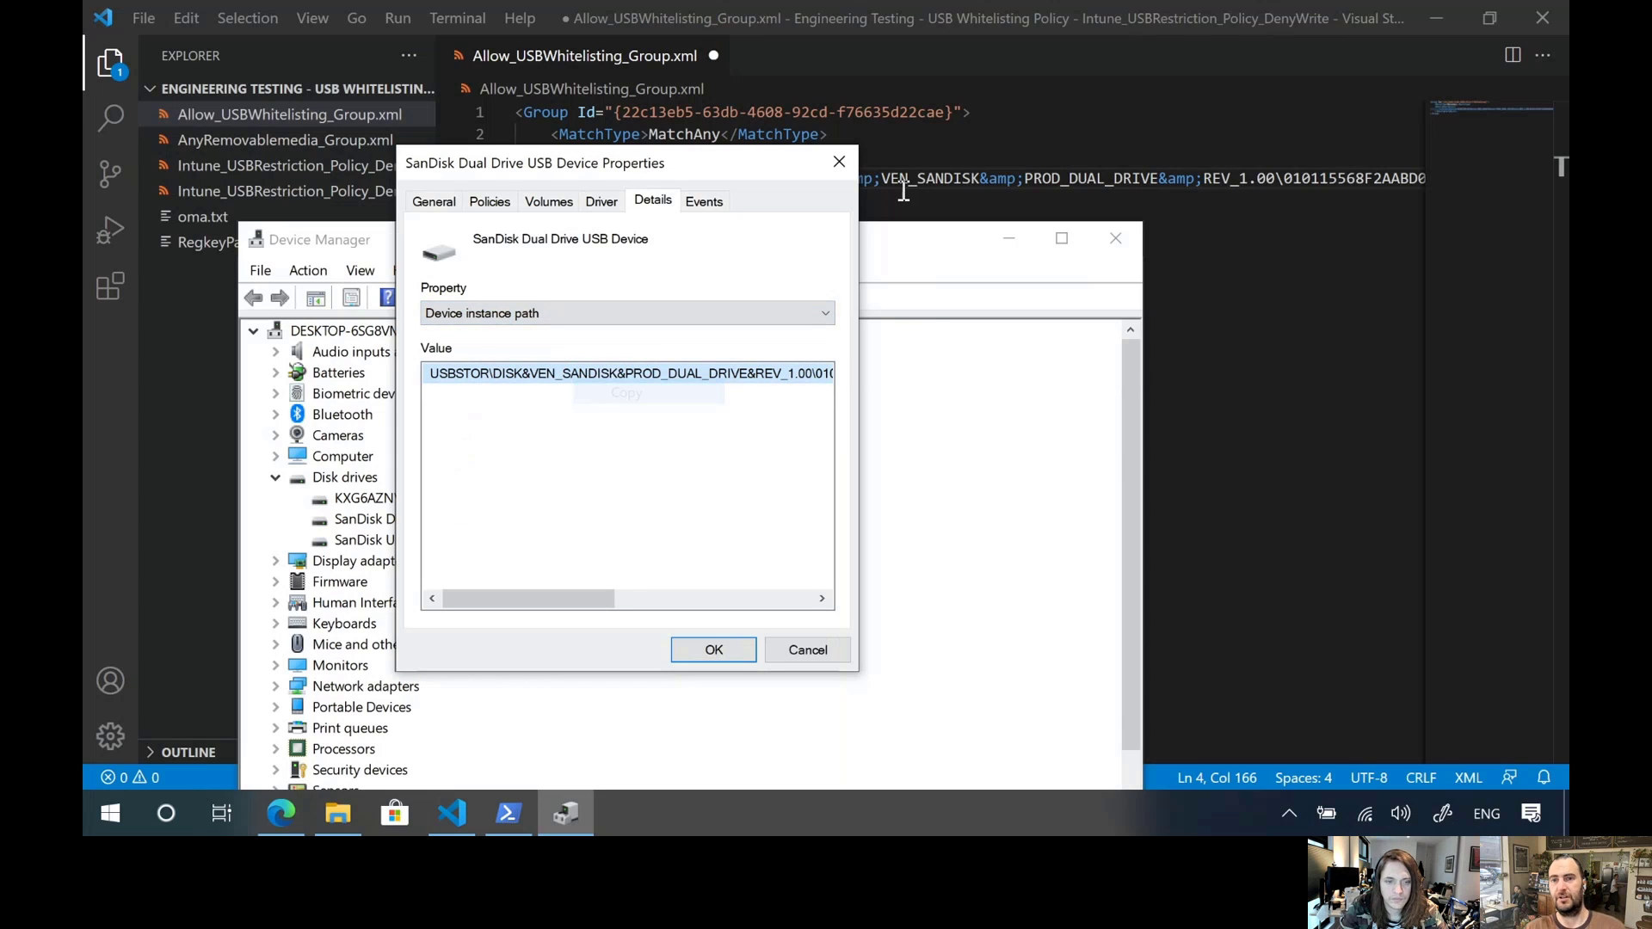
Paste the copied device instance path into a new untitled file in Visual Studio Code and hide the file explorer
{"action": "left_click", "coordinate": [1029, 56]}
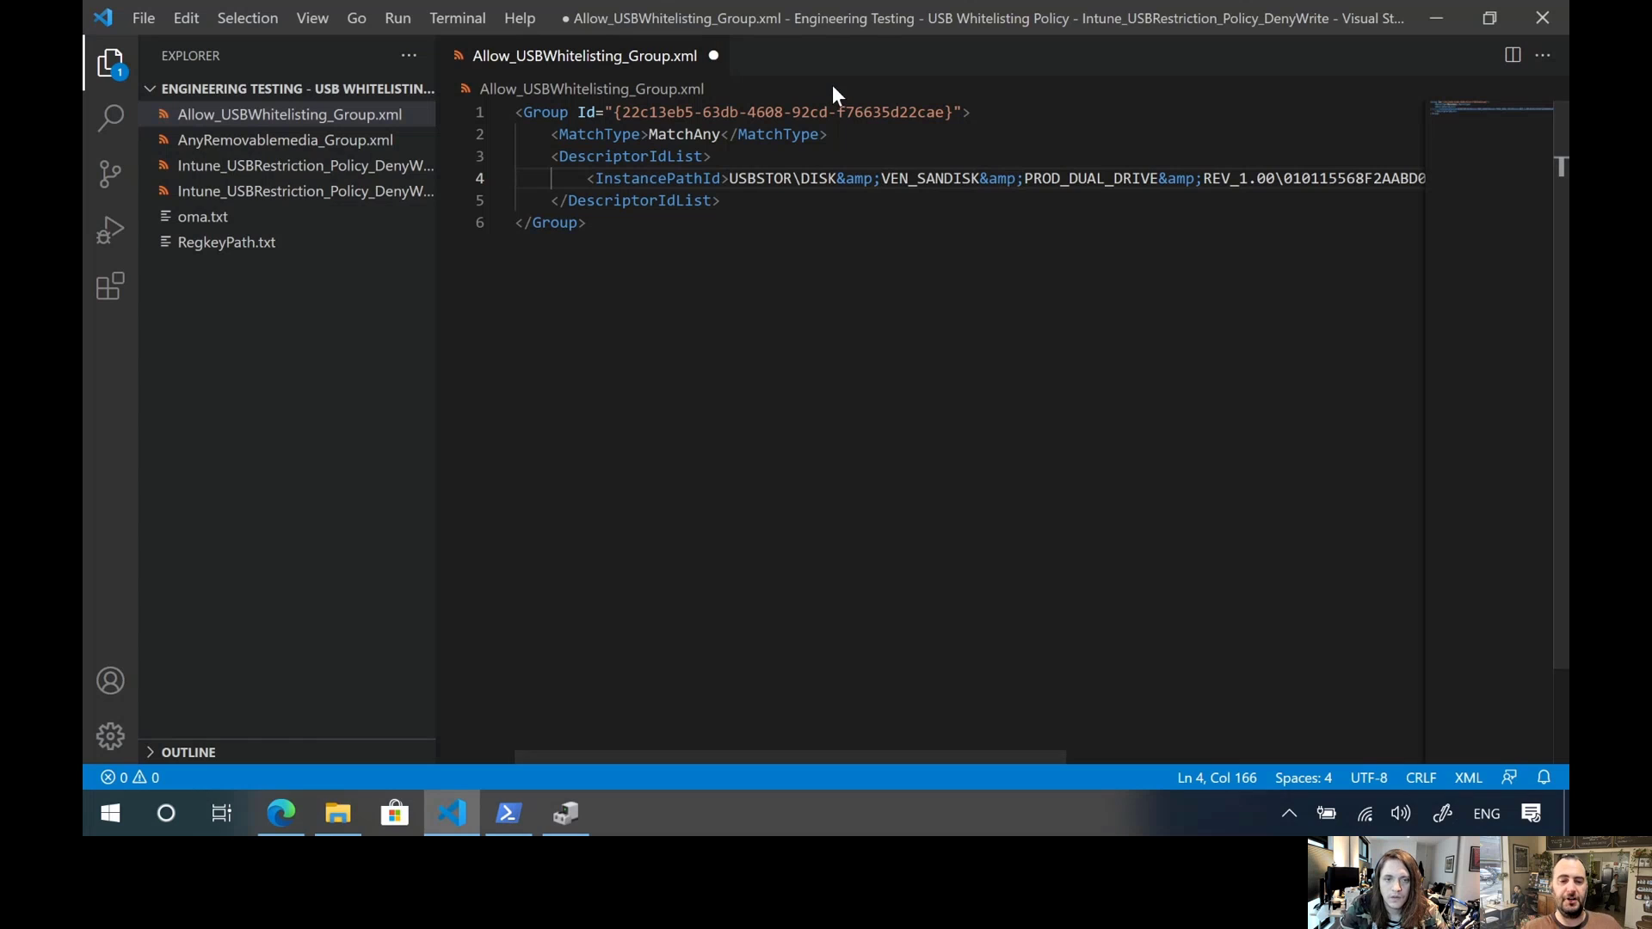
{"action": "key", "text": "ctrl+n"}
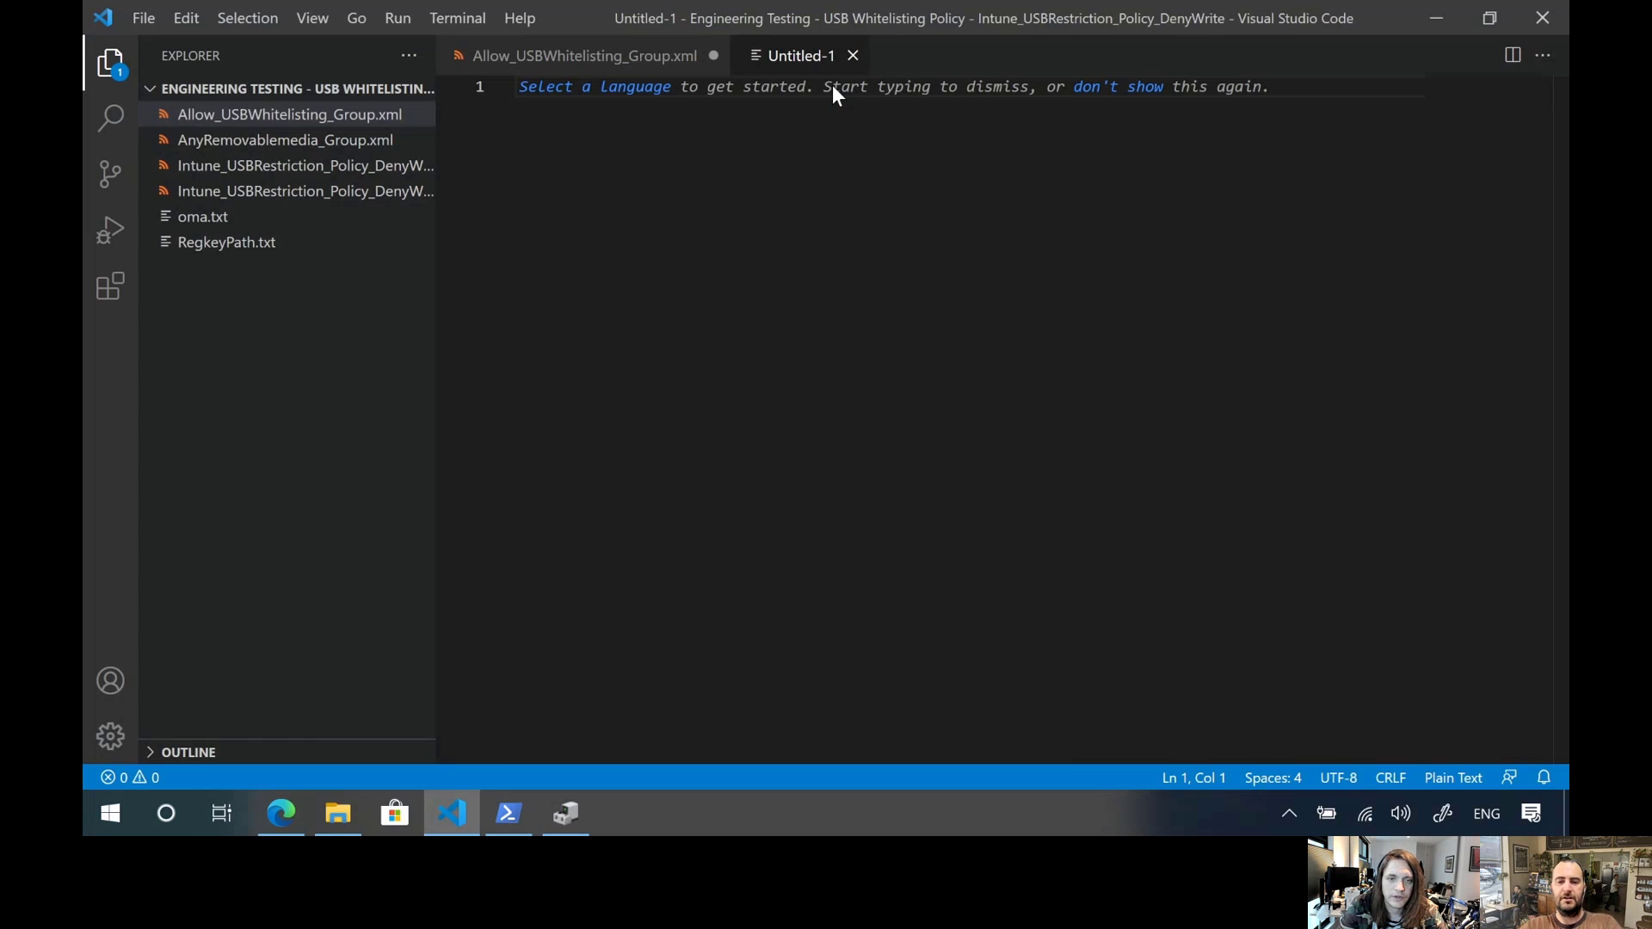
{"action": "key", "text": "ctrl+v"}
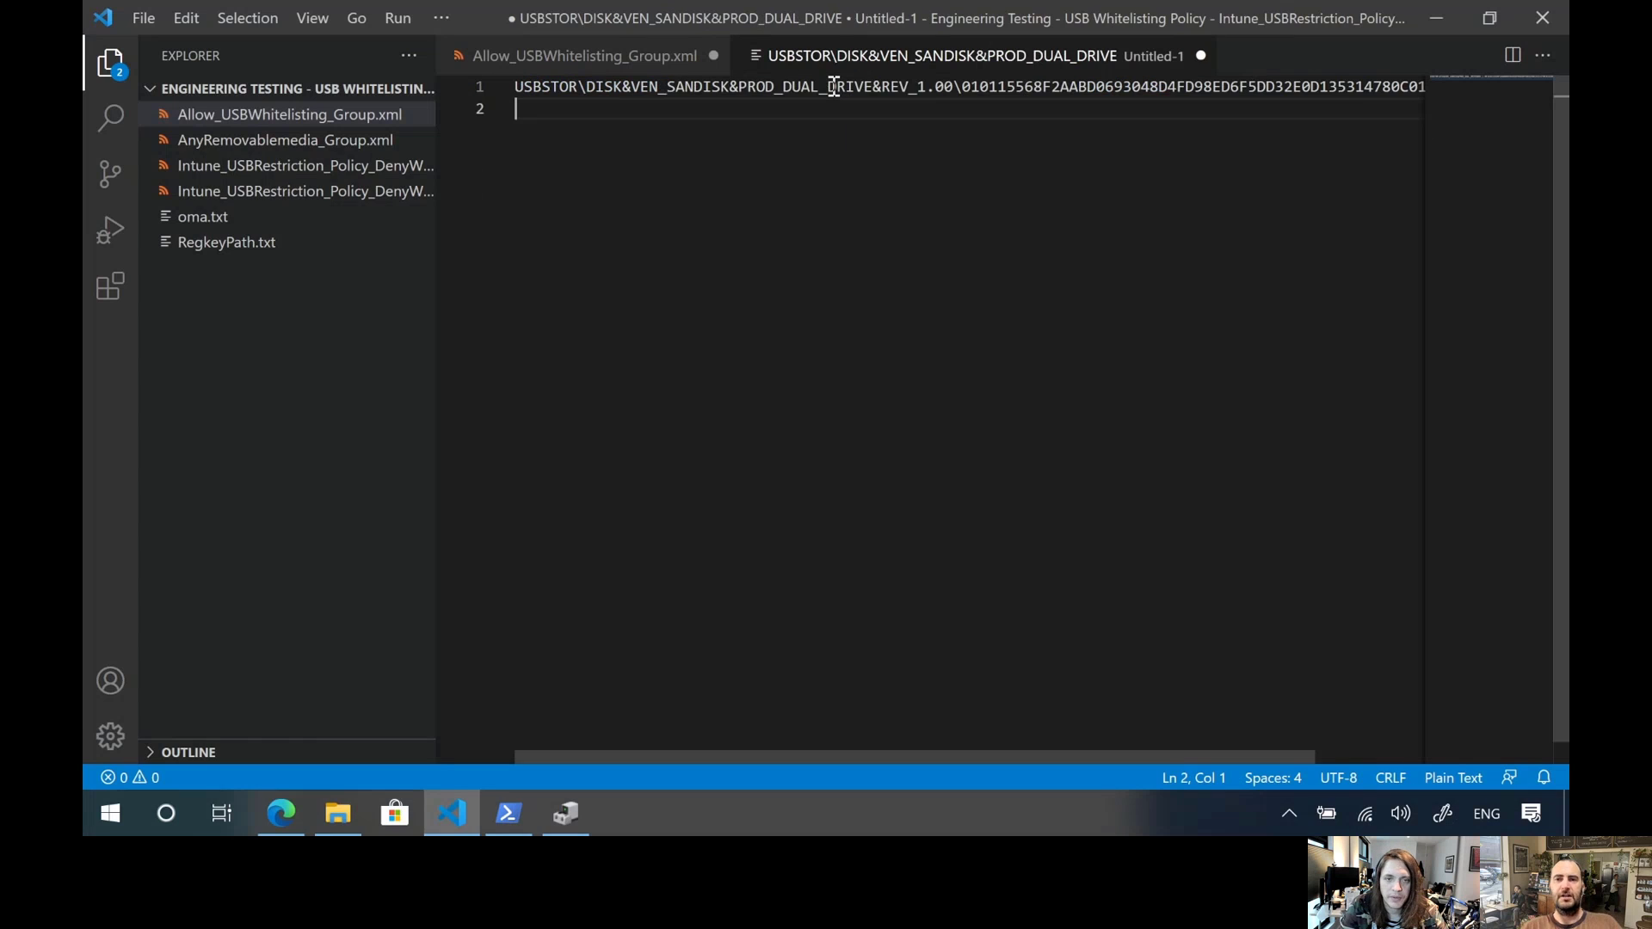
{"action": "left_click", "coordinate": [115, 67]}
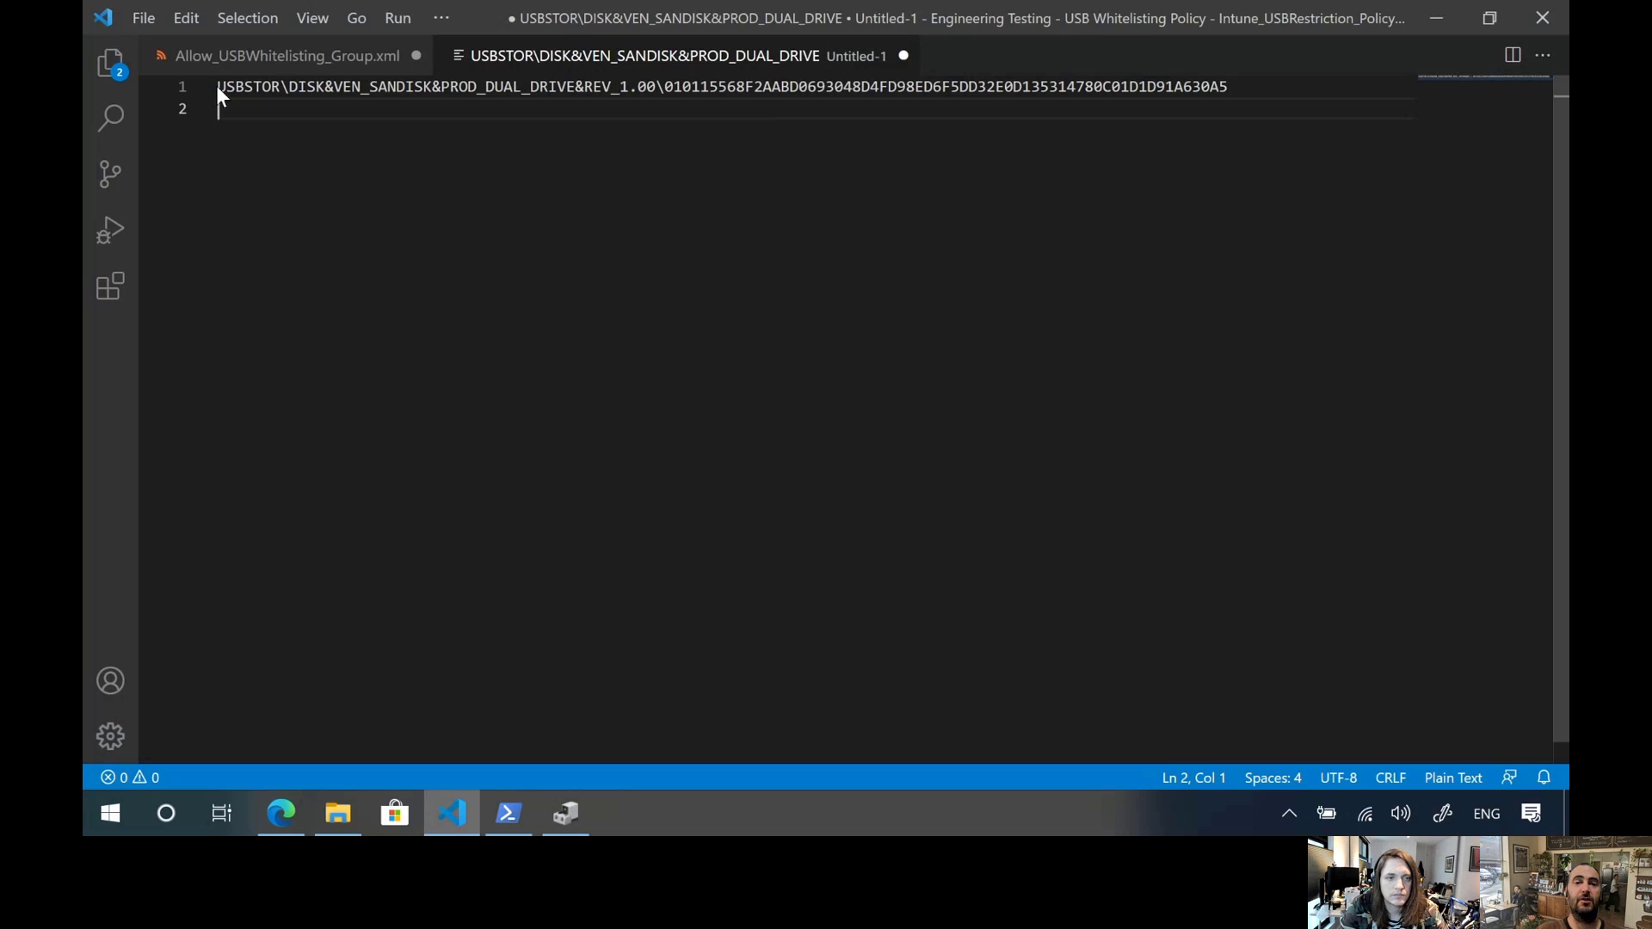
Examine the instance path's parts: the USBSTOR\DISK prefix, the vendor, the unique string after the last backslash, and everything before it
{"action": "left_click_drag", "start_coordinate": [219, 87], "coordinate": [323, 93]}
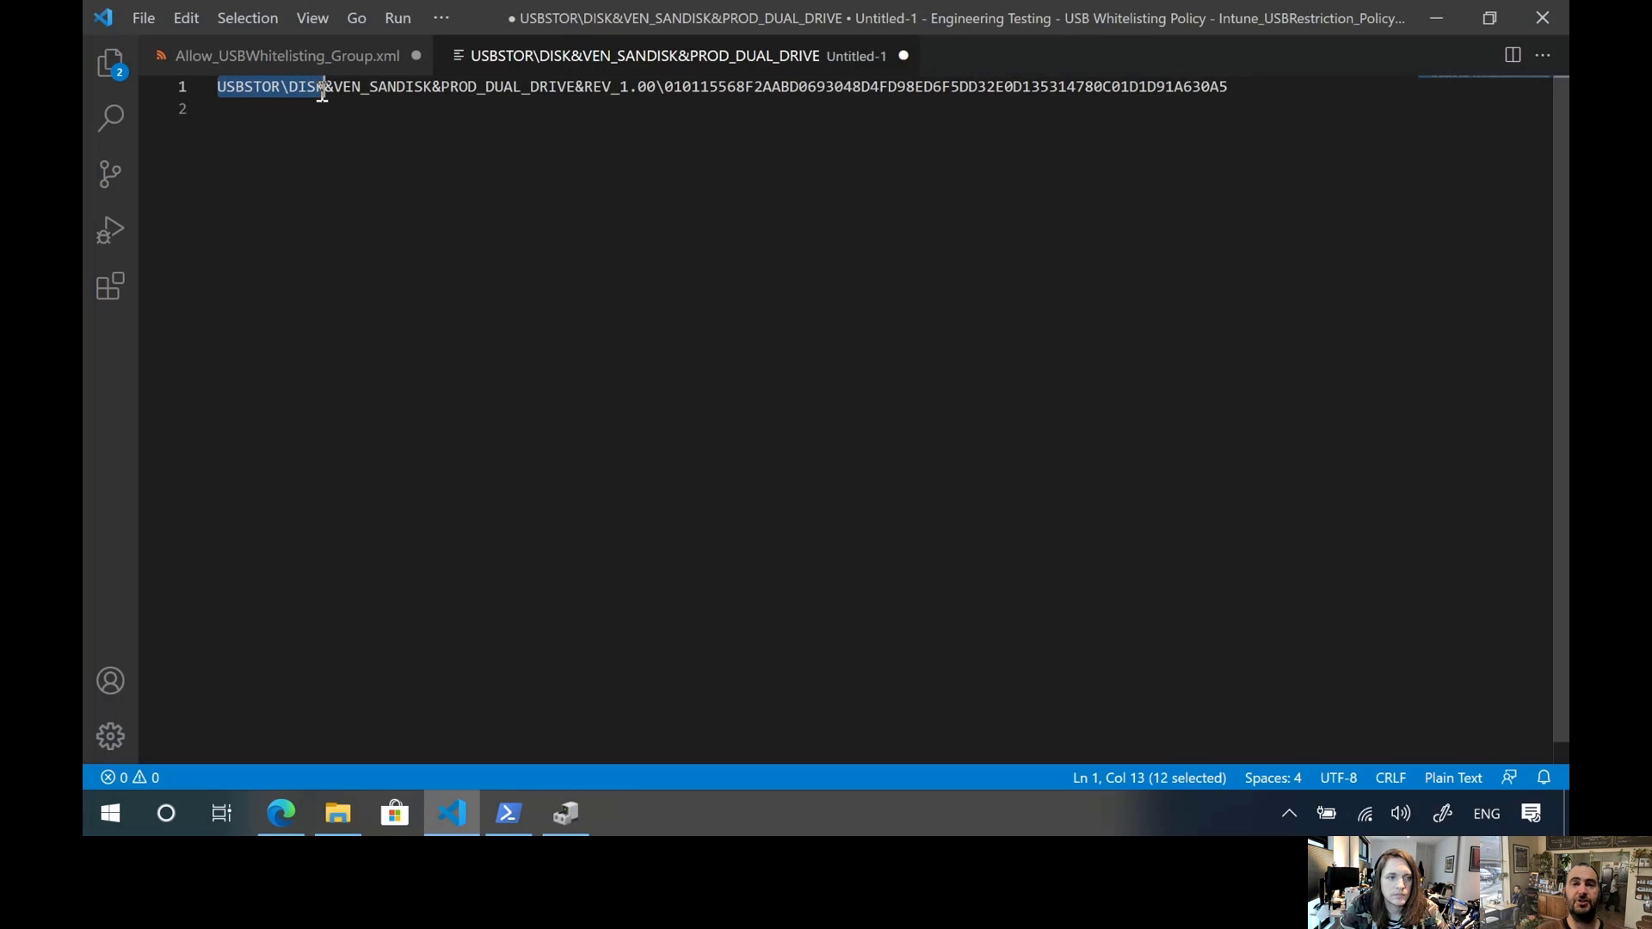
{"action": "left_click", "coordinate": [343, 129]}
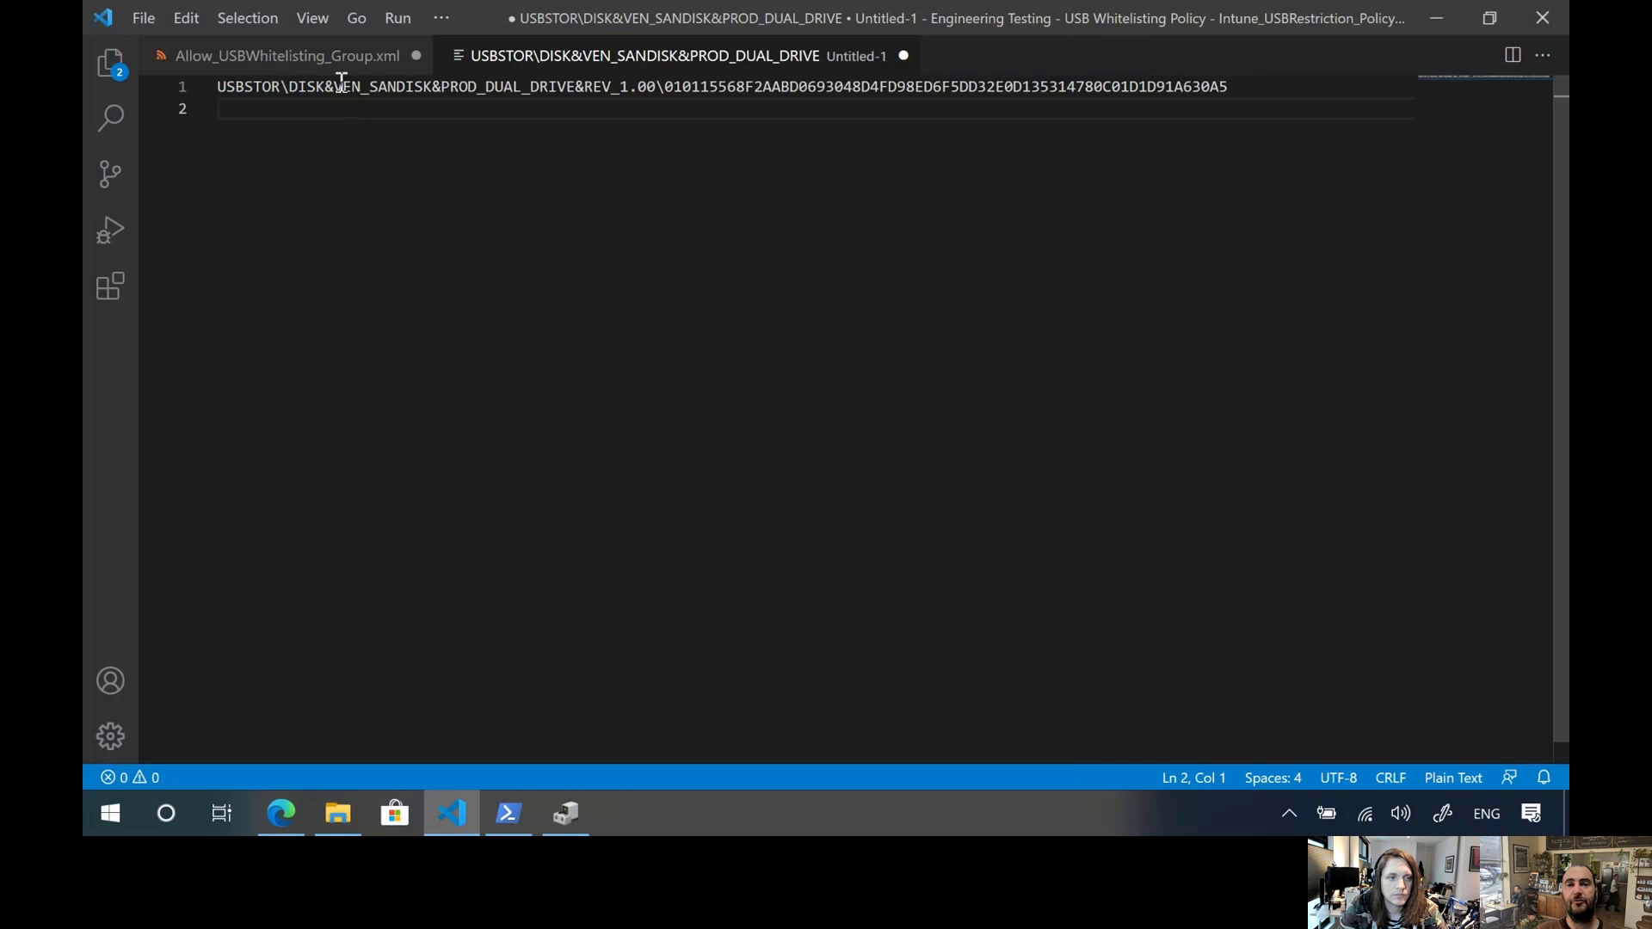
{"action": "left_click_drag", "start_coordinate": [341, 86], "coordinate": [443, 89]}
{"action": "left_click", "coordinate": [443, 90]}
{"action": "left_click", "coordinate": [622, 108]}
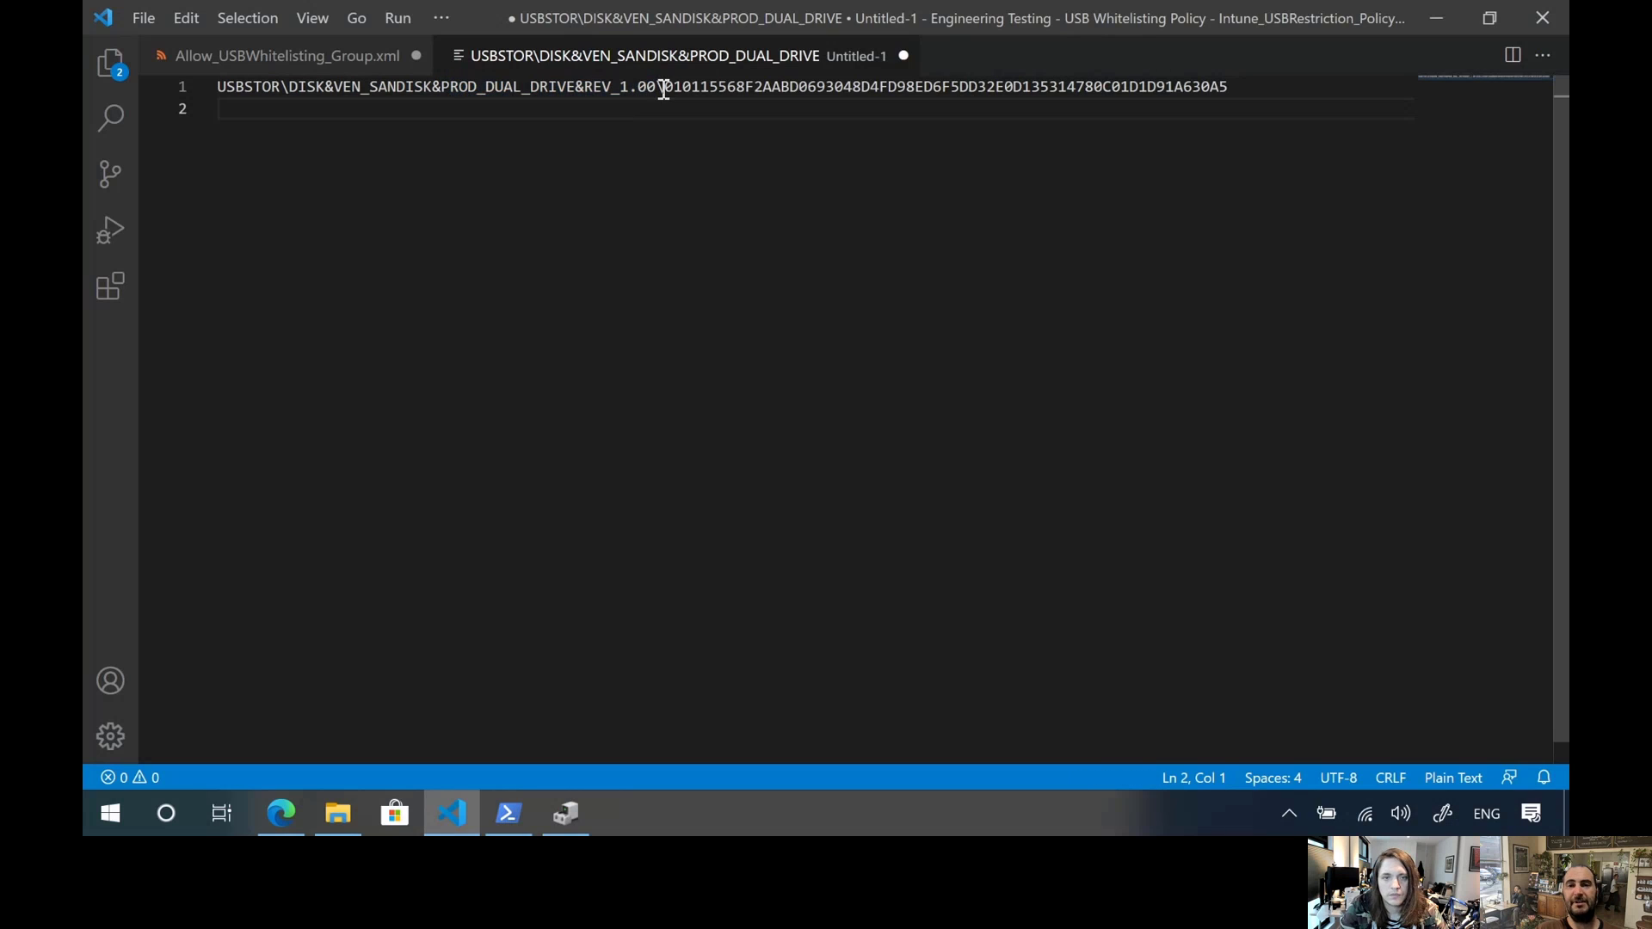
{"action": "left_click_drag", "start_coordinate": [663, 87], "coordinate": [1229, 90]}
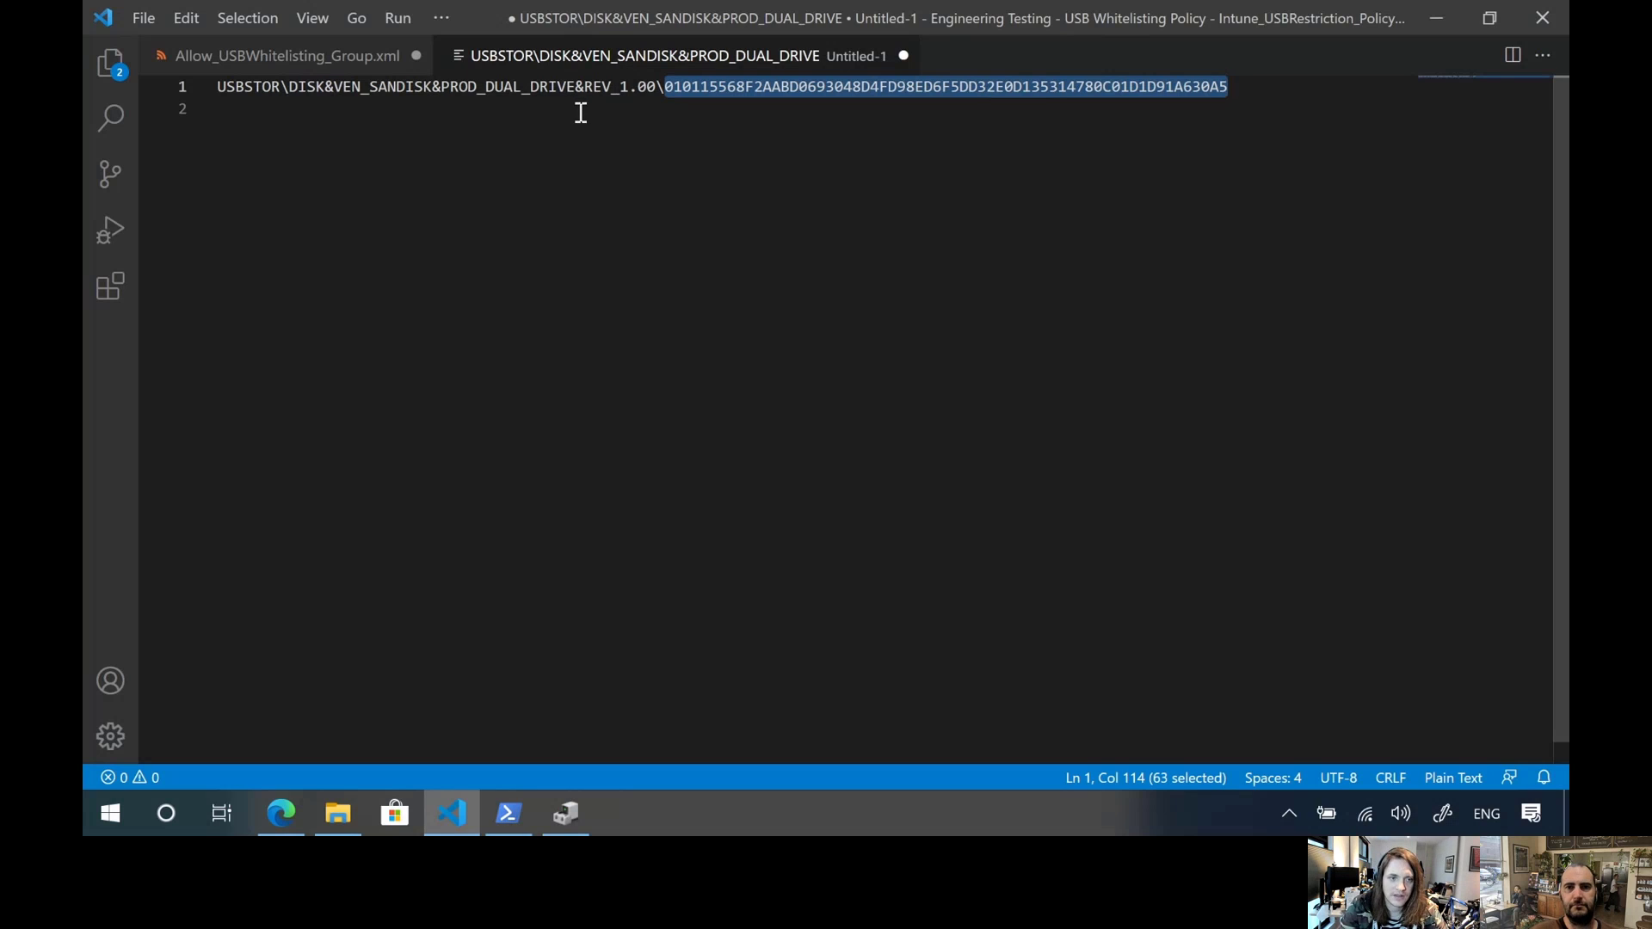
{"action": "left_click", "coordinate": [653, 111]}
{"action": "left_click_drag", "start_coordinate": [654, 86], "coordinate": [192, 96]}
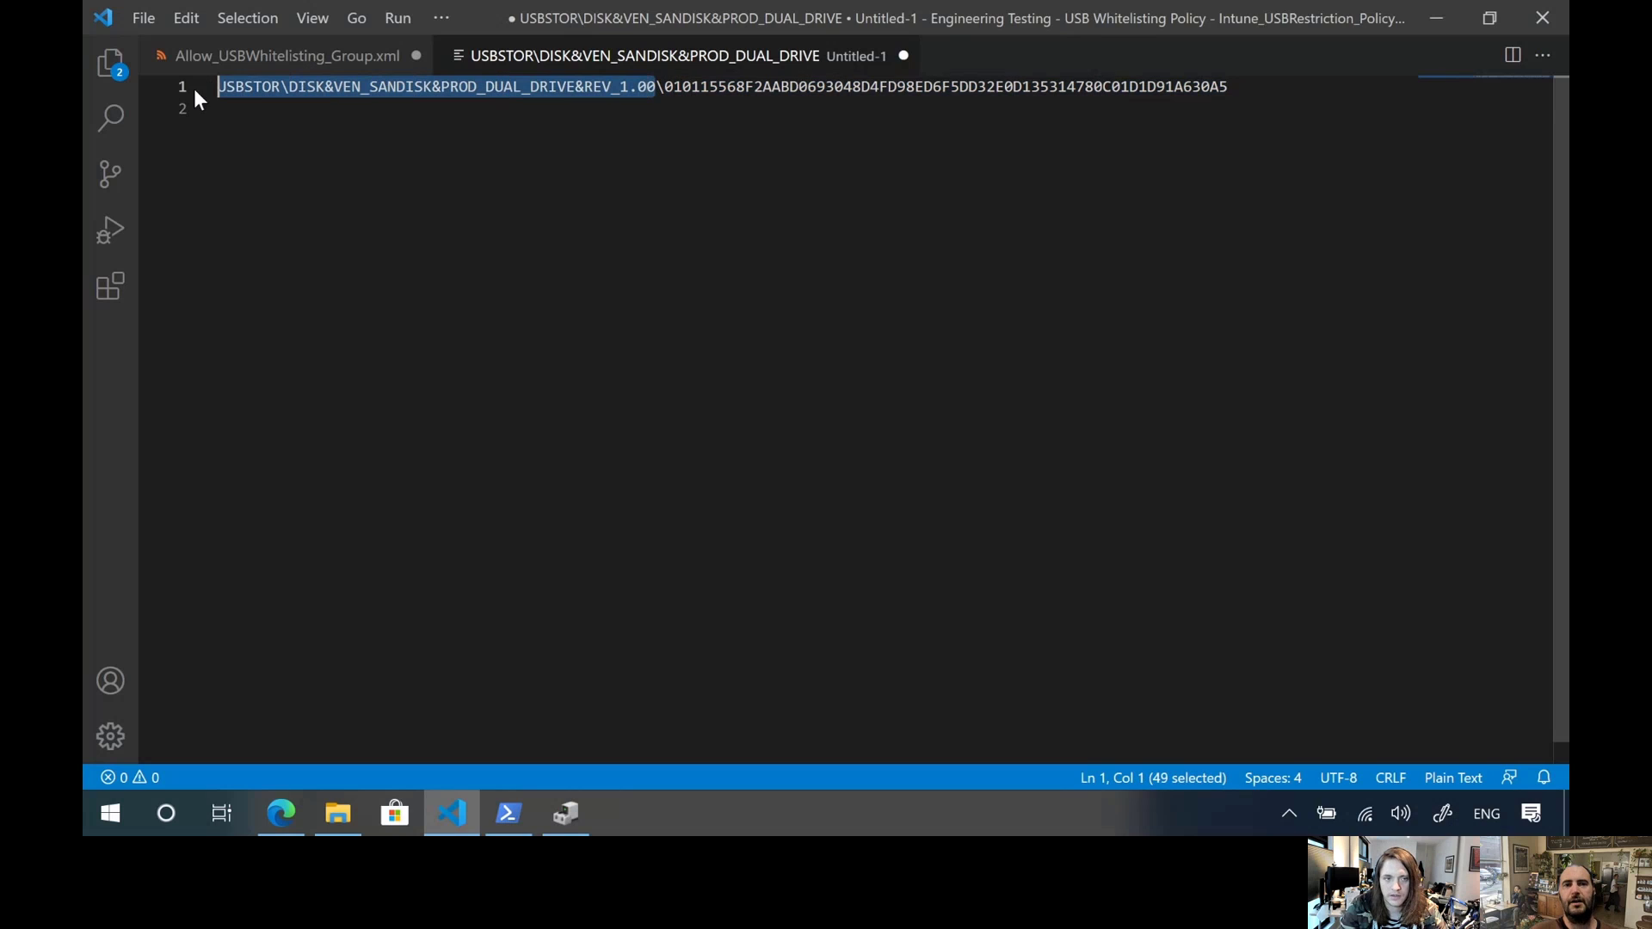
Return to Allow_USBWhitelisting_Group.xml, save it, and dismiss the AutoPlay notifications for the removable drives
{"action": "left_click", "coordinate": [252, 67]}
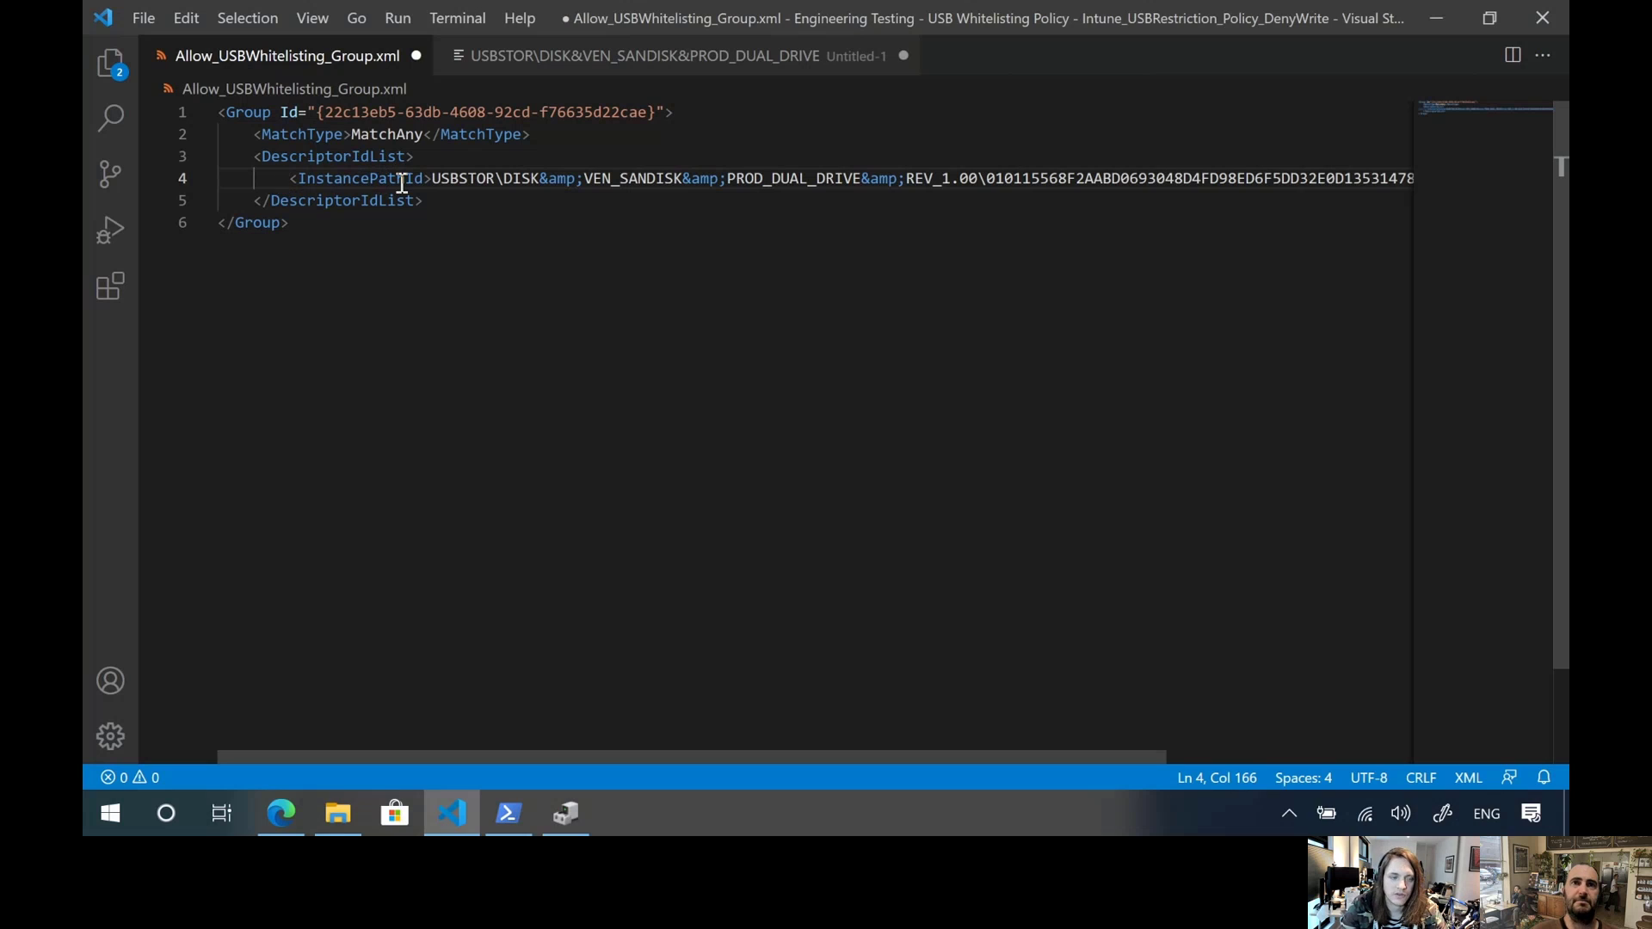
{"action": "left_click", "coordinate": [473, 180]}
{"action": "left_click", "coordinate": [483, 222]}
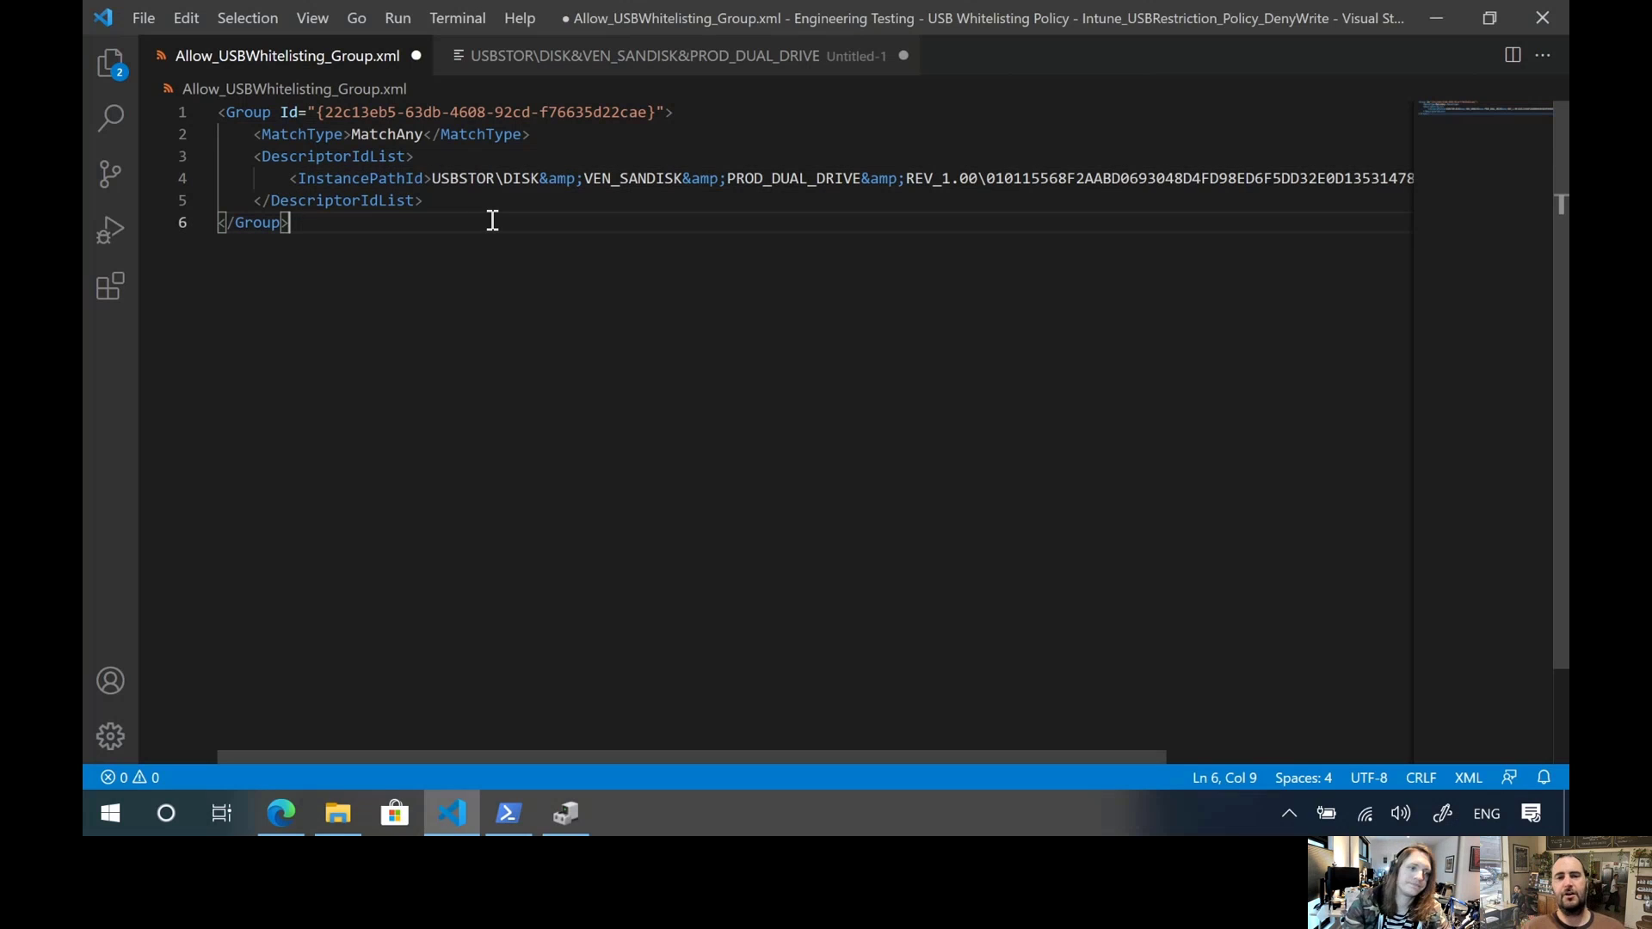
{"action": "key", "text": "ctrl+s"}
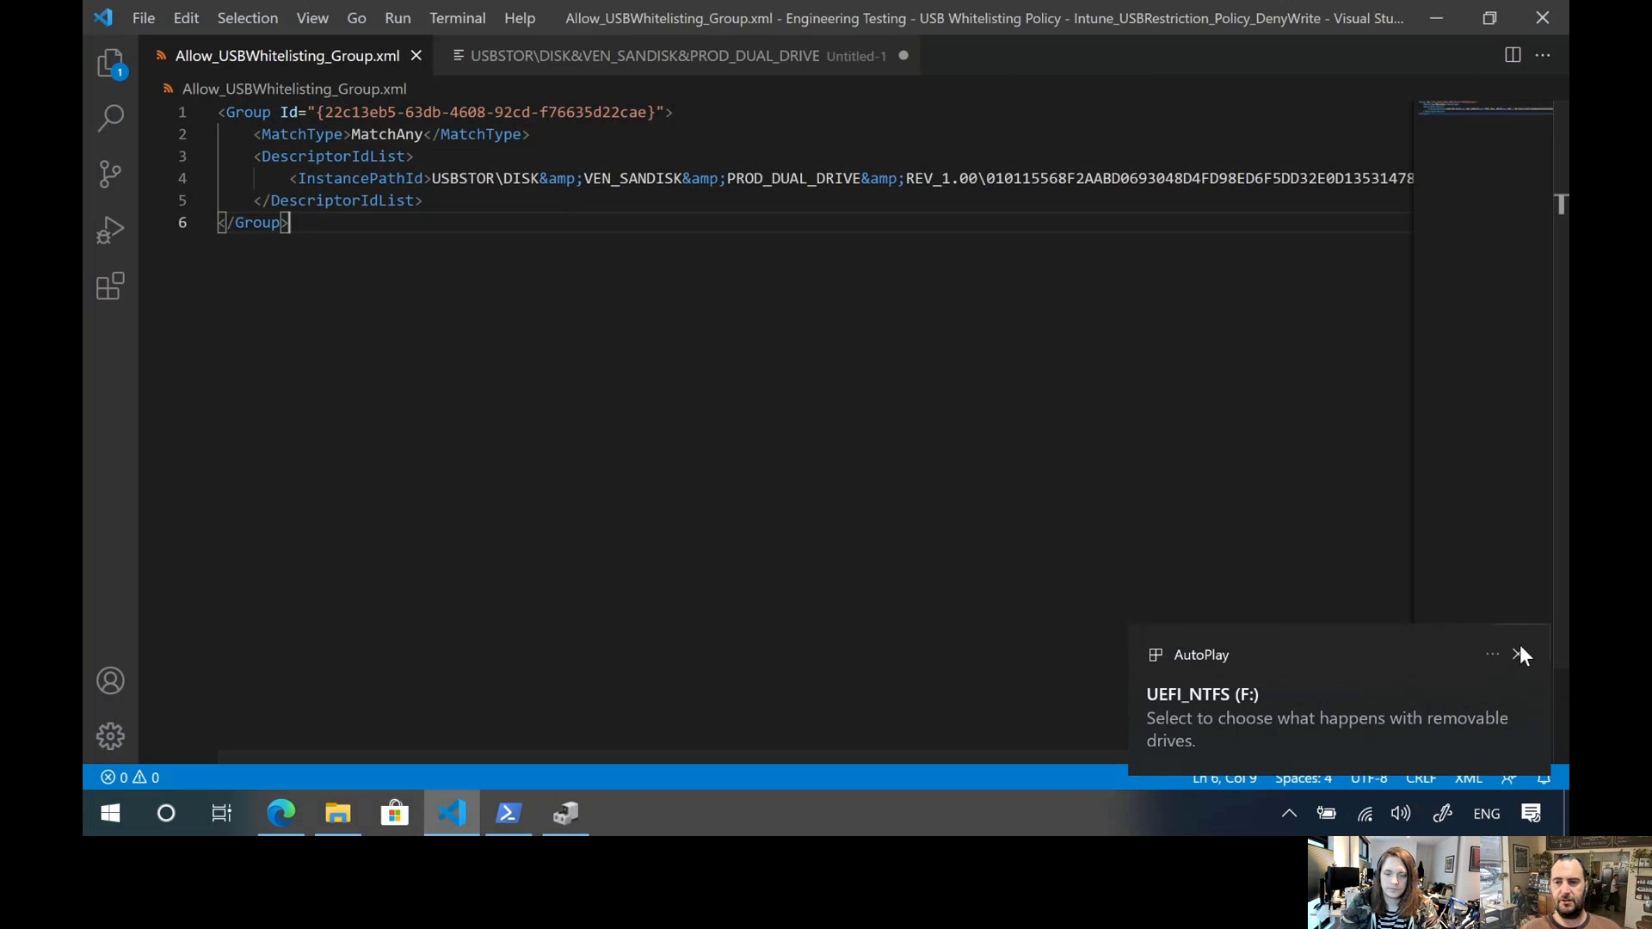
{"action": "left_click", "coordinate": [1517, 647]}
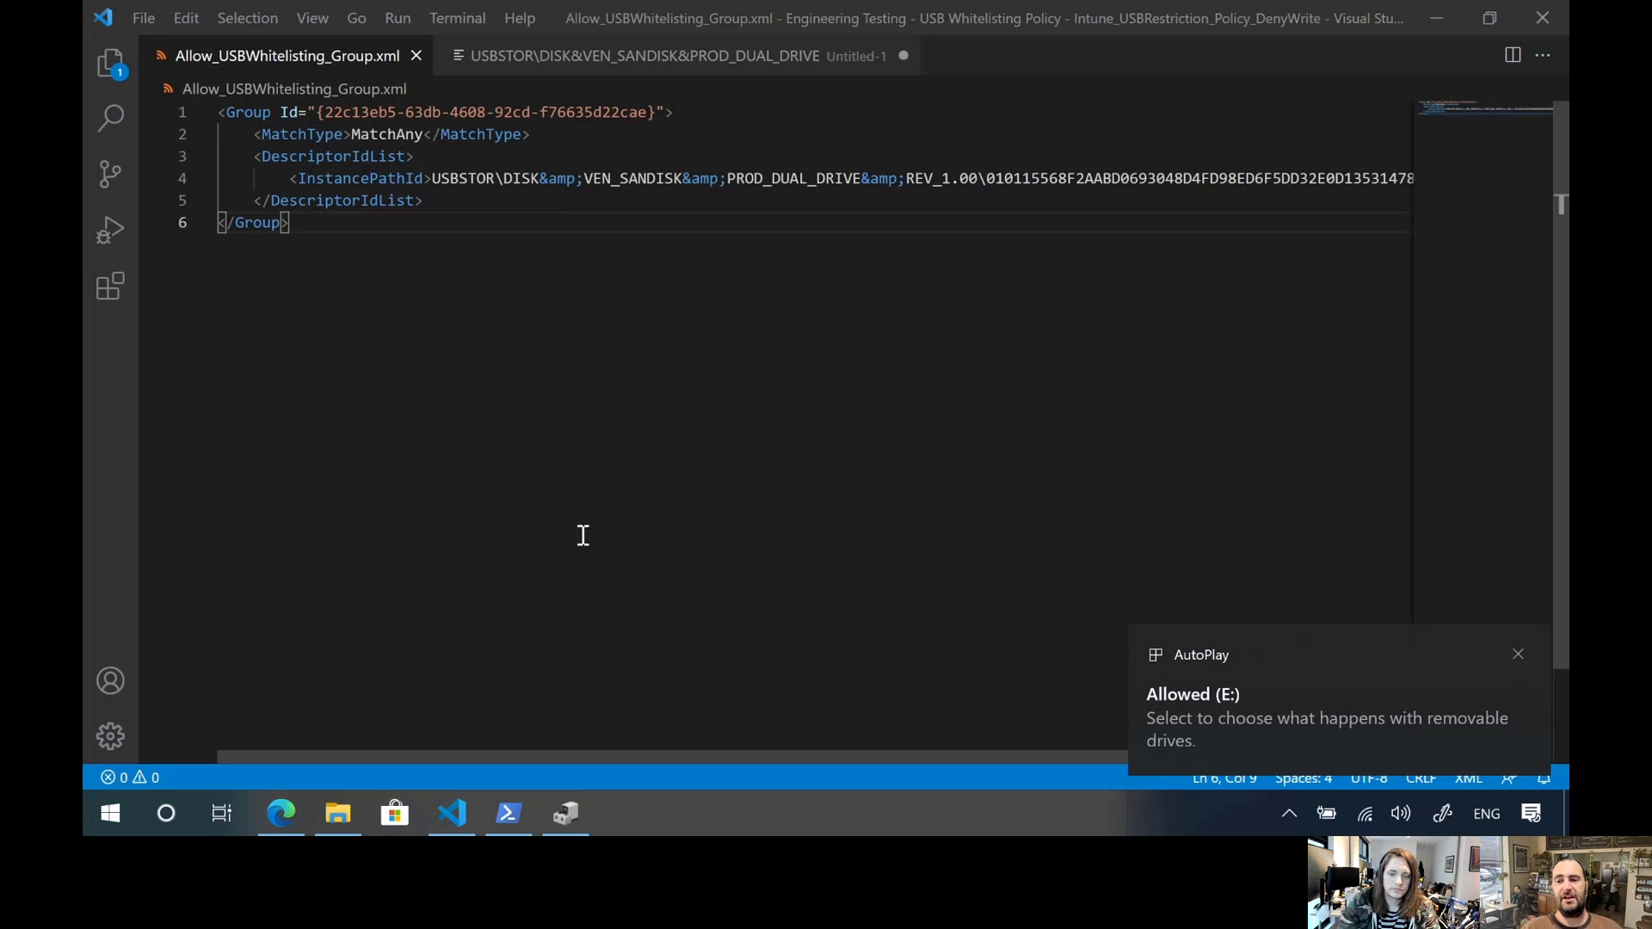
{"action": "left_click", "coordinate": [1519, 654]}
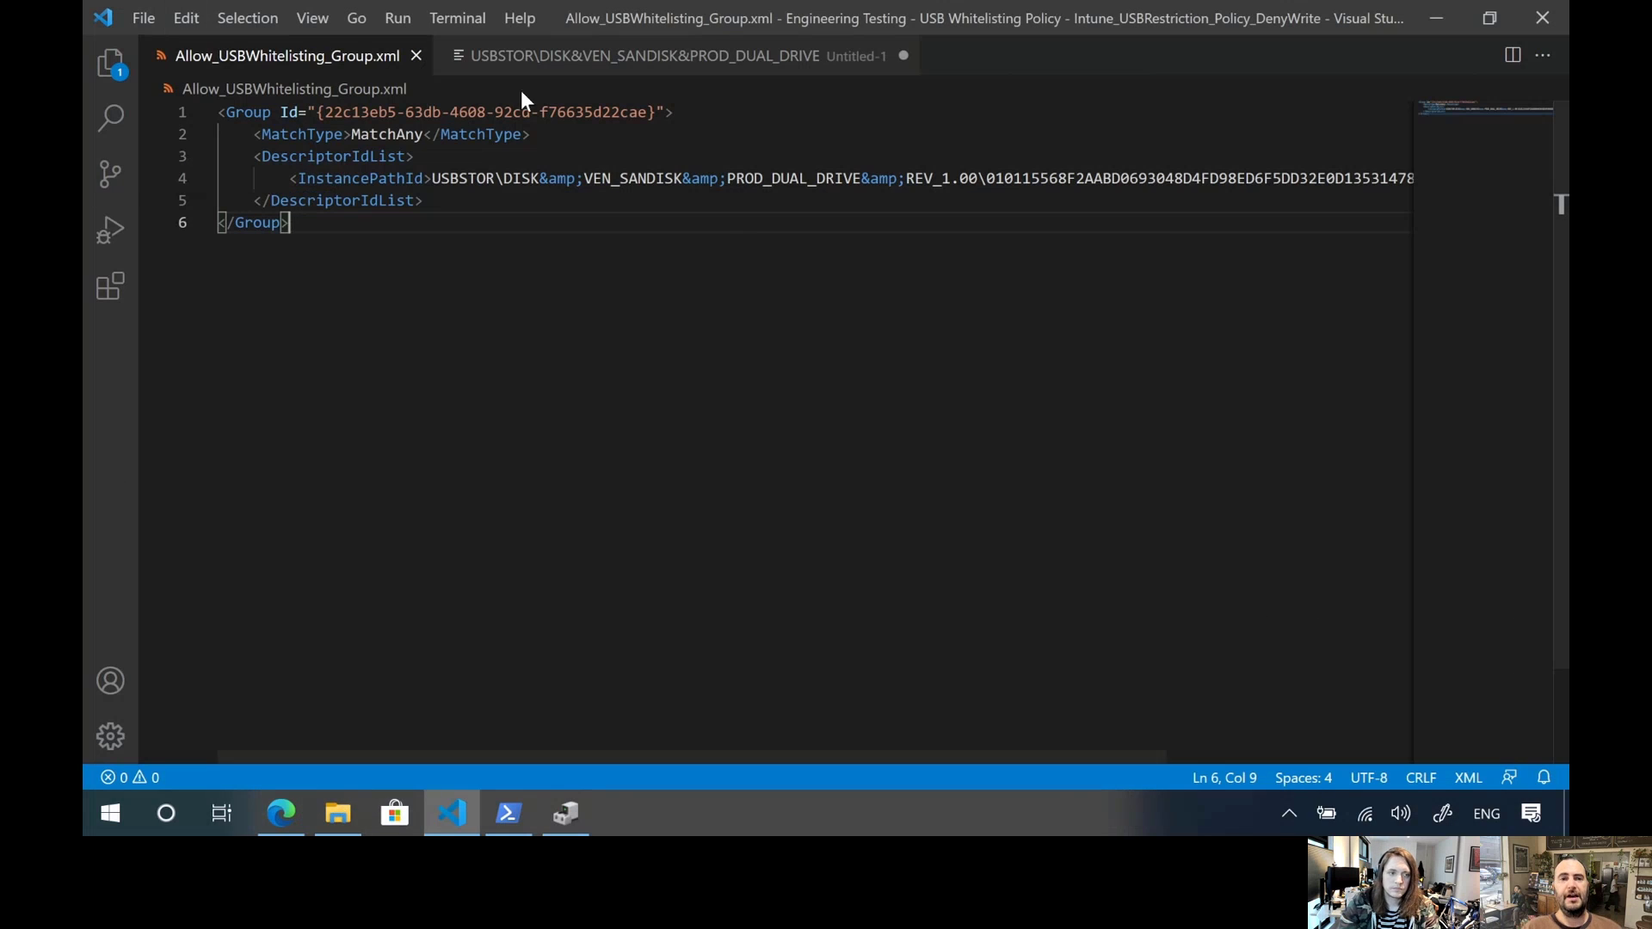
Open Intune_USBRestriction_Policy_DenyWrite copy.xml from the file explorer and examine the GroupId in its IncludedIdList
{"action": "left_click", "coordinate": [107, 69]}
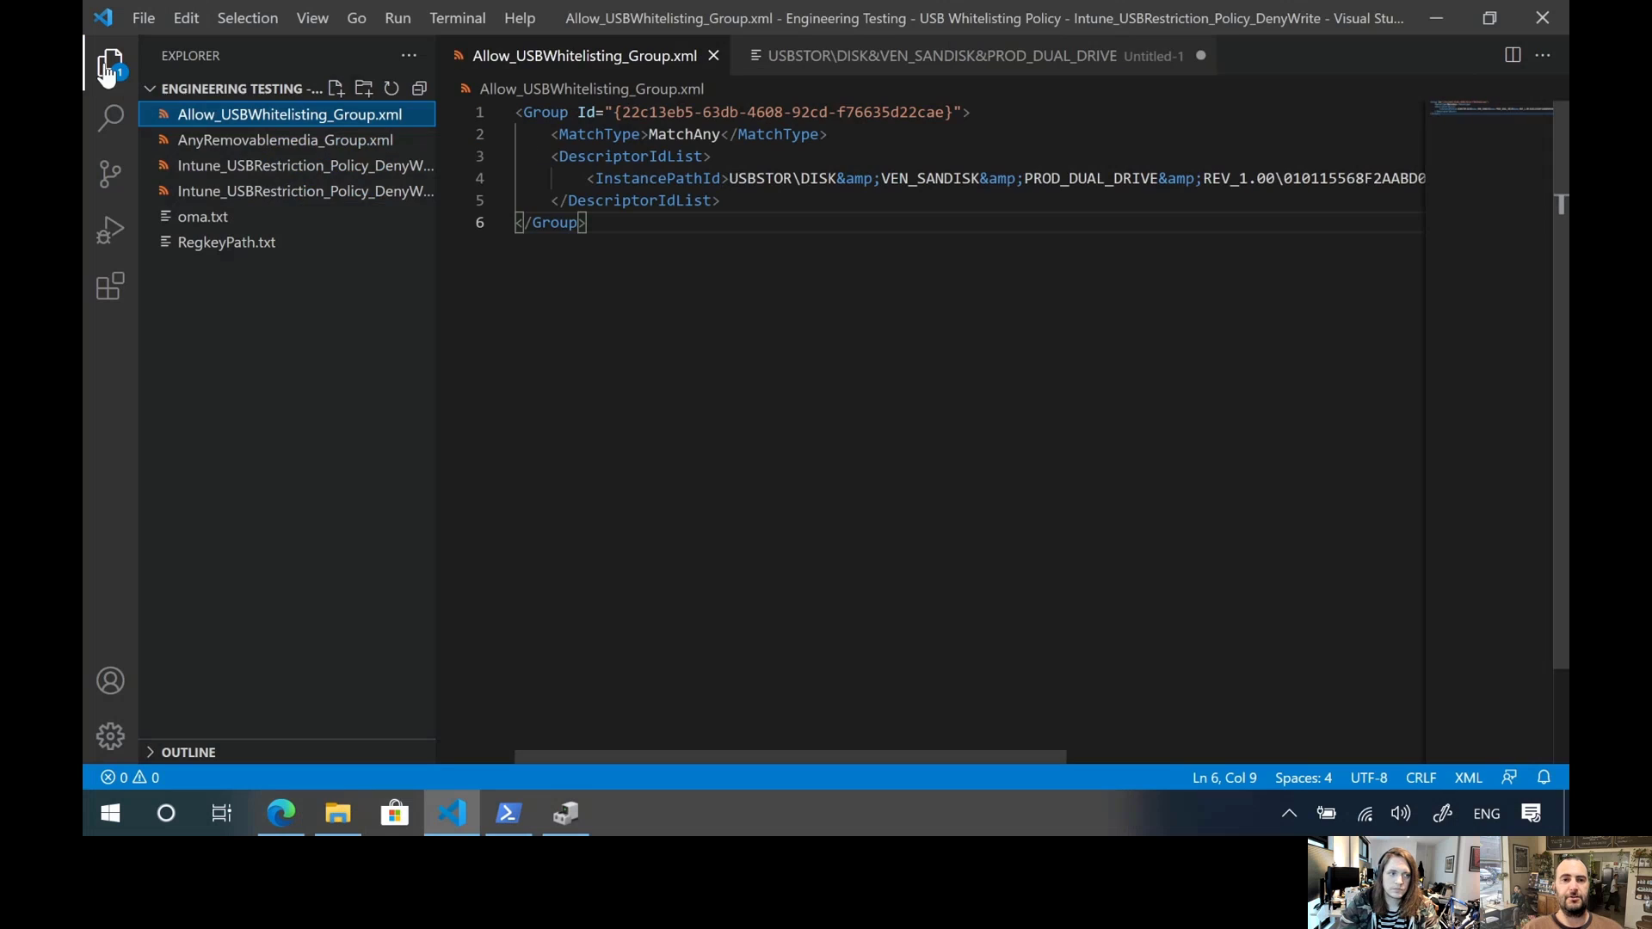
{"action": "left_click", "coordinate": [269, 171]}
{"action": "left_click", "coordinate": [994, 407]}
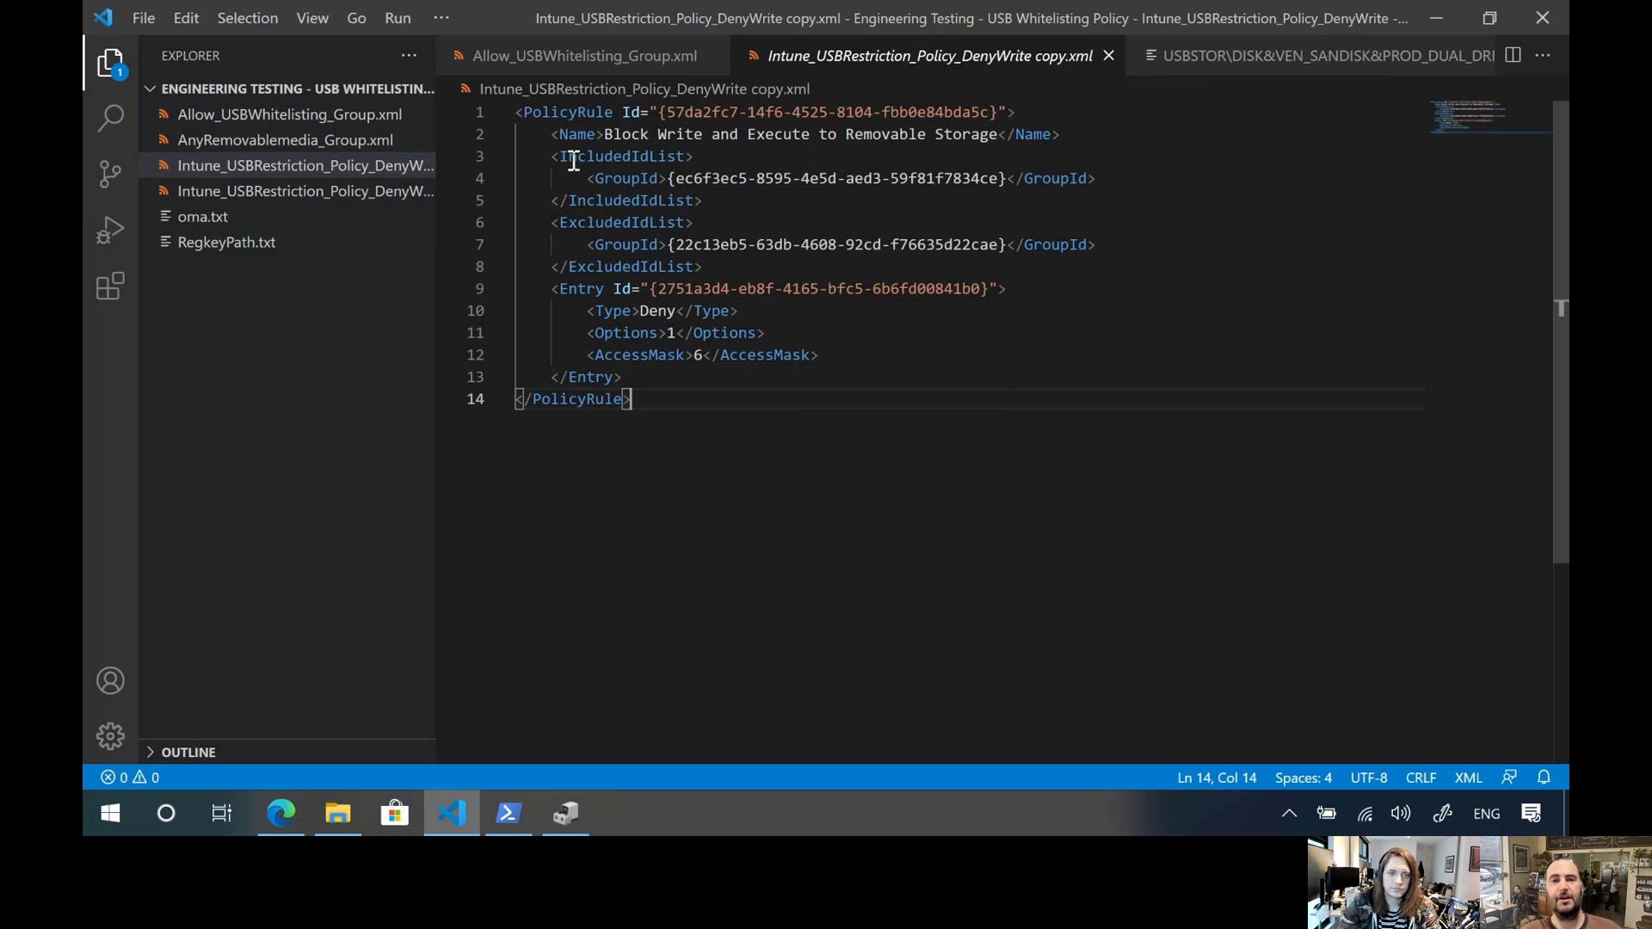
{"action": "left_click_drag", "start_coordinate": [680, 179], "coordinate": [1001, 182]}
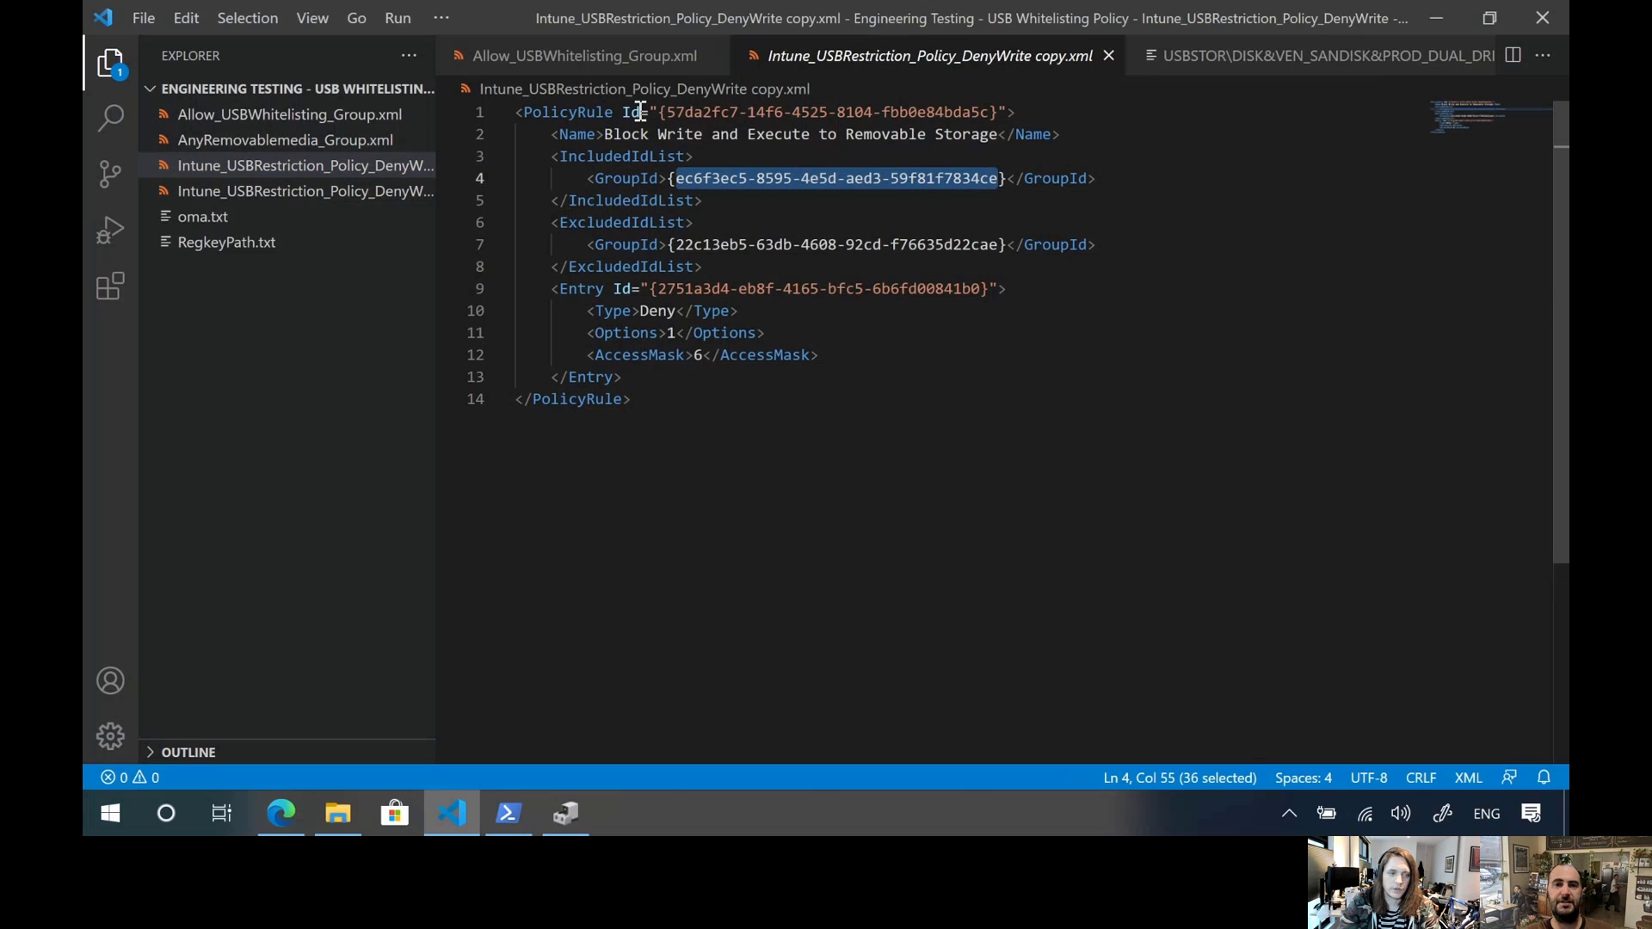
Check the Group Id in Allow_USBWhitelisting_Group.xml and AnyRemovablemedia_Group.xml against the policy's included GroupId
{"action": "left_click", "coordinate": [637, 56]}
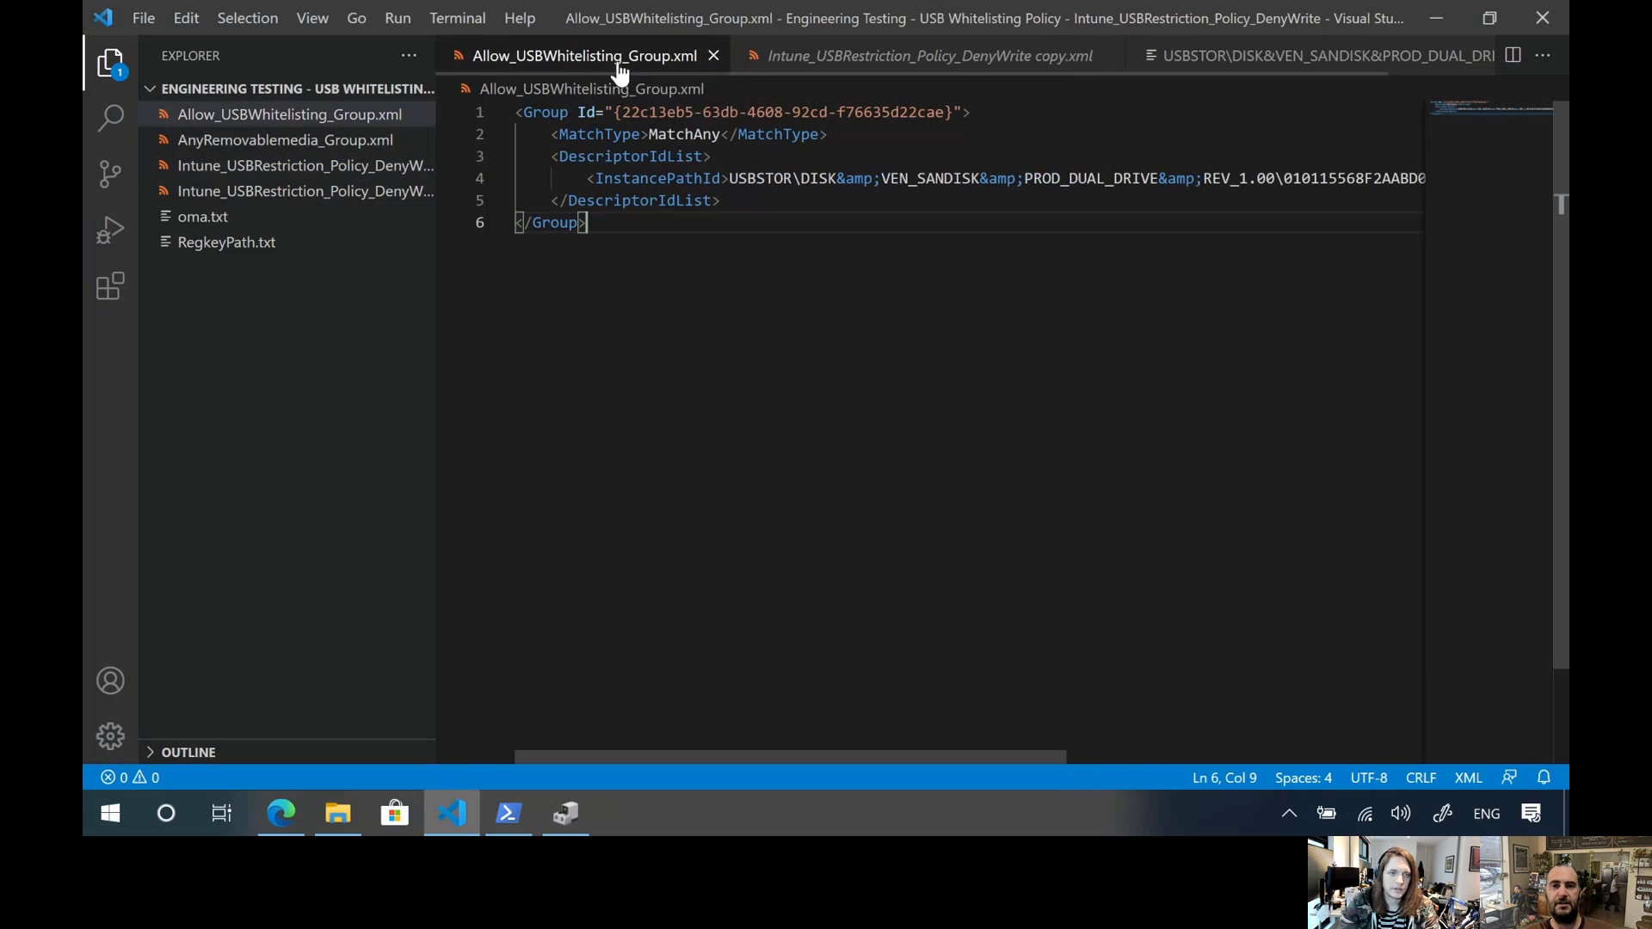
{"action": "left_click", "coordinate": [1271, 54]}
{"action": "left_click", "coordinate": [281, 146]}
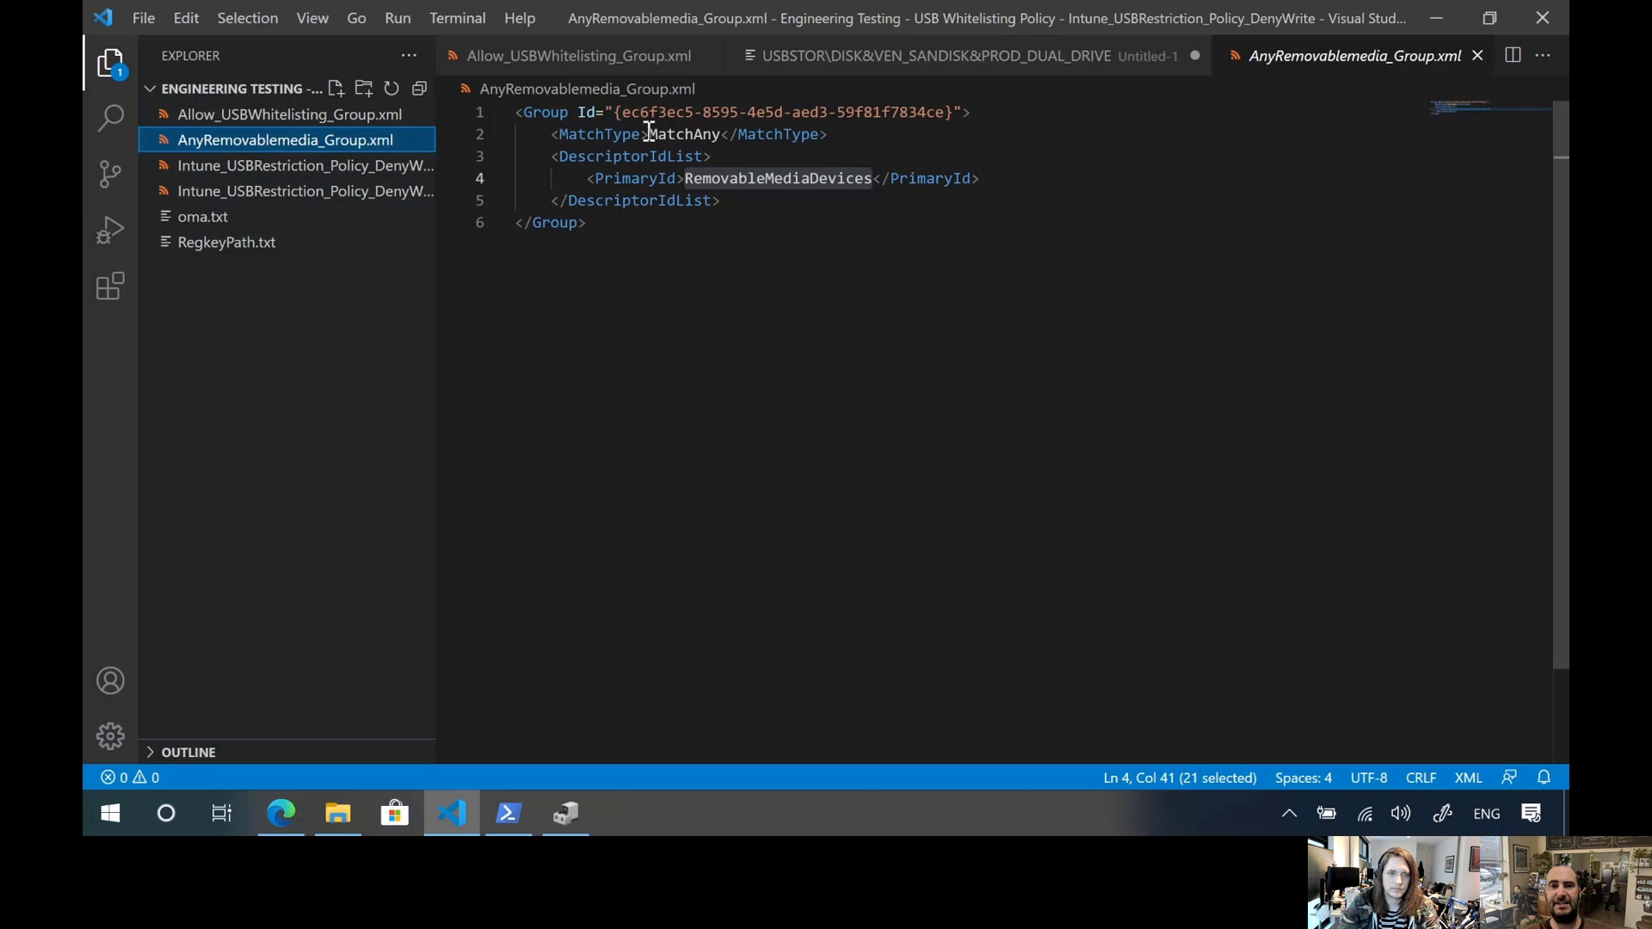
Compare the excluded GroupId in Intune_USBRestriction_Policy_DenyWrite copy.xml with the Group Id in Allow_USBWhitelisting_Group.xml
{"action": "left_click", "coordinate": [328, 168]}
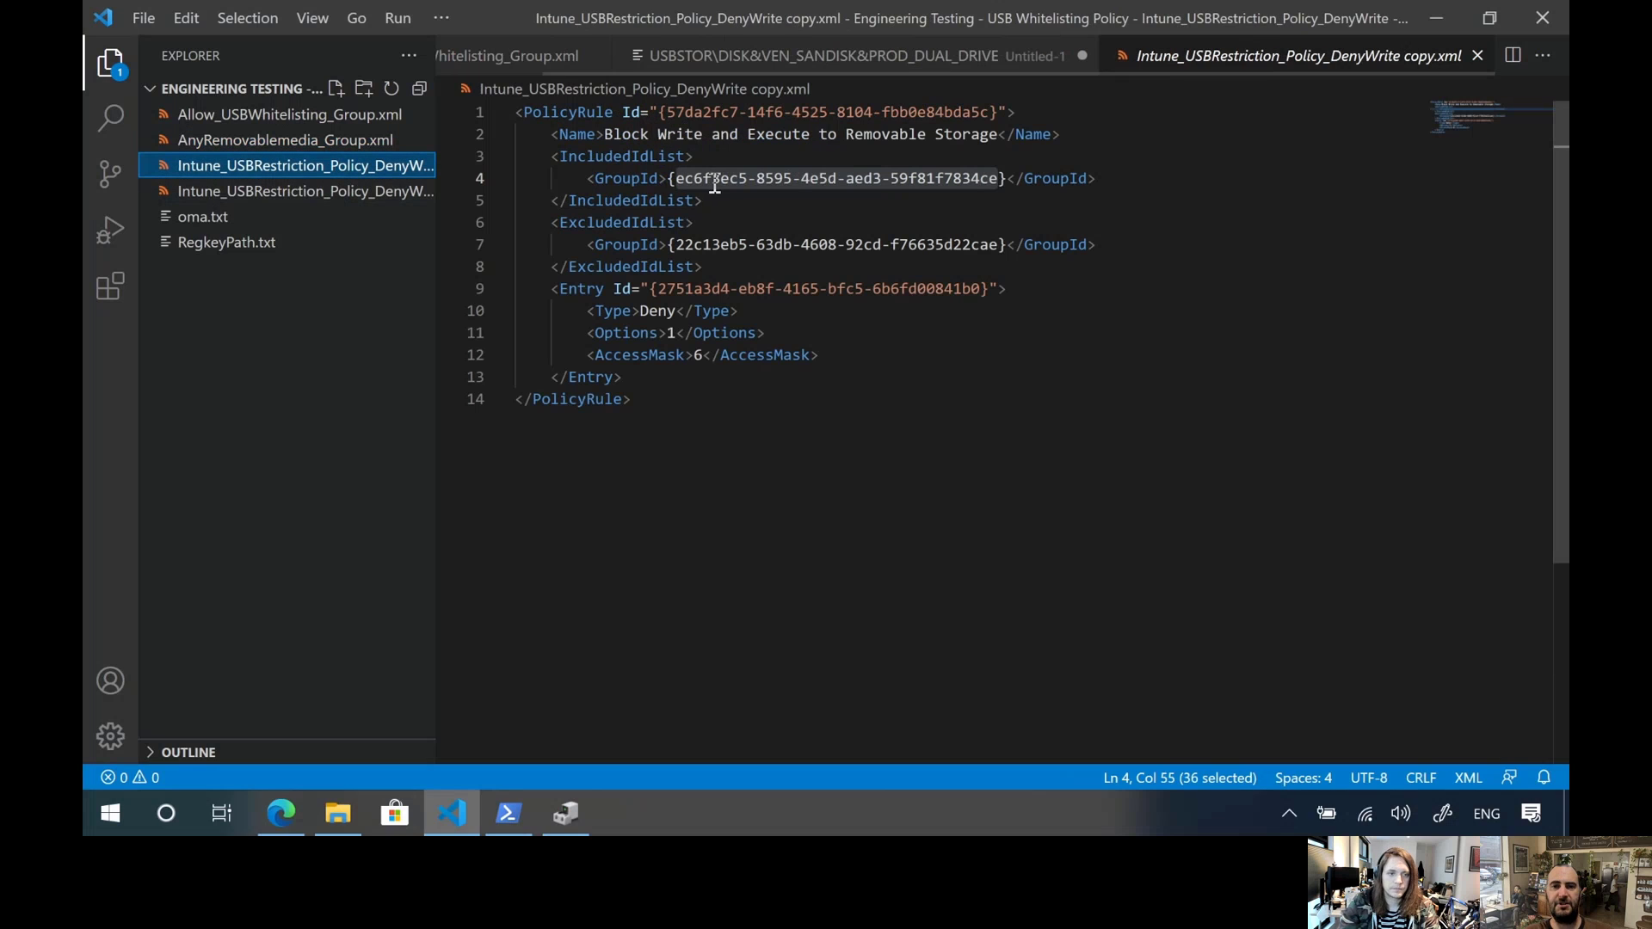
{"action": "left_click", "coordinate": [705, 198]}
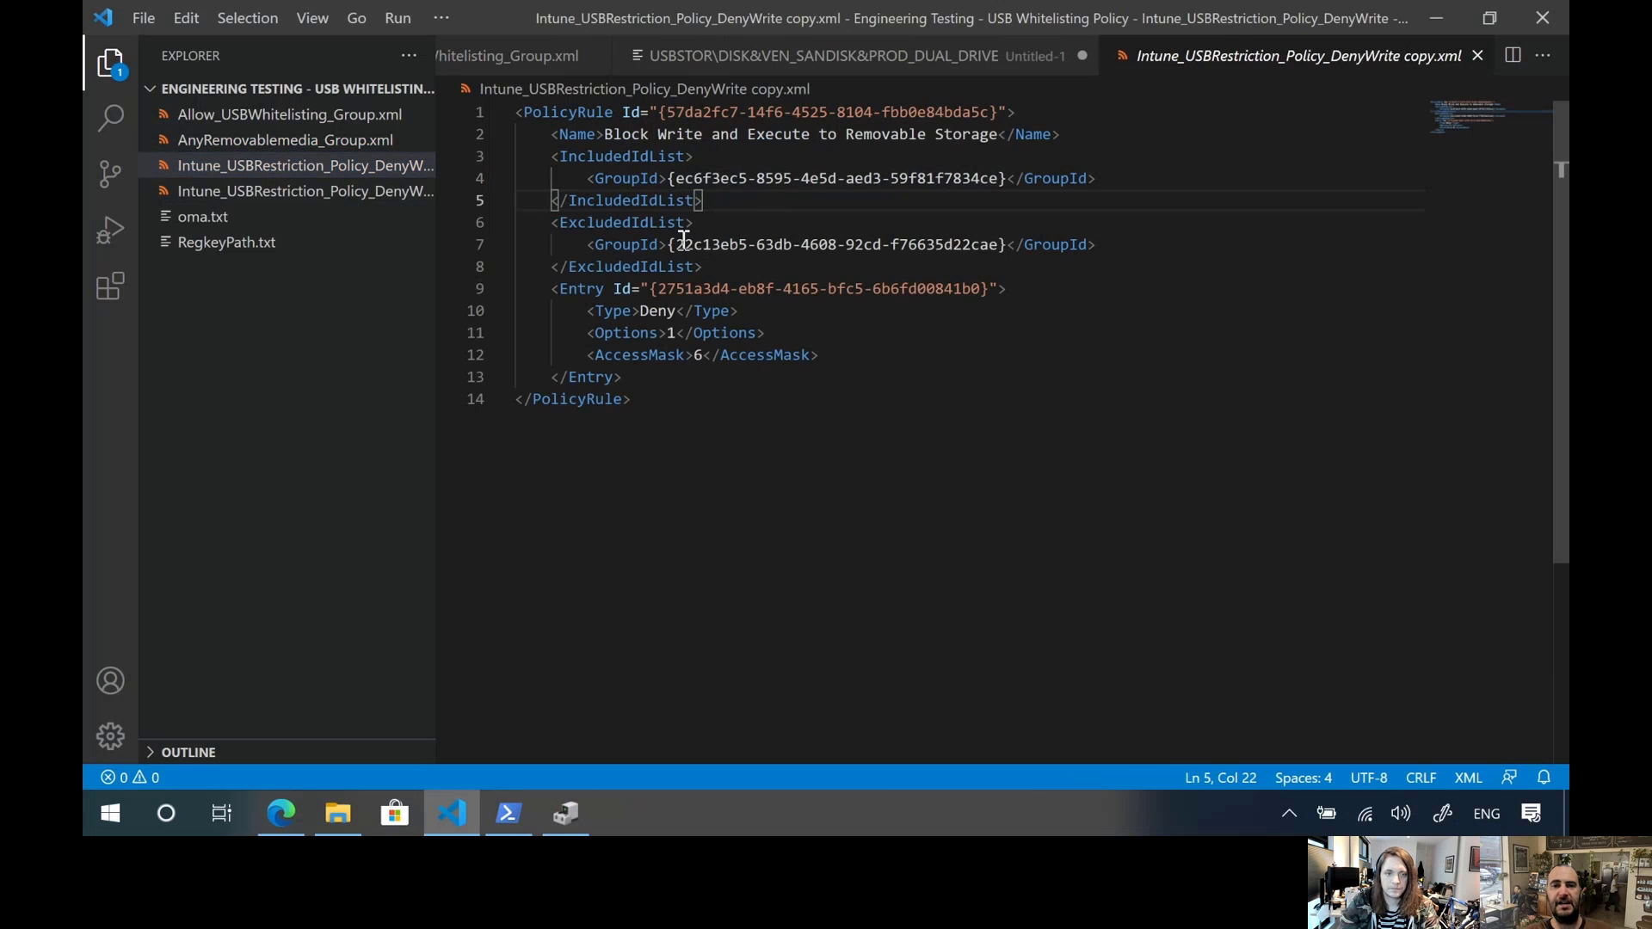
{"action": "left_click_drag", "start_coordinate": [676, 245], "coordinate": [996, 242]}
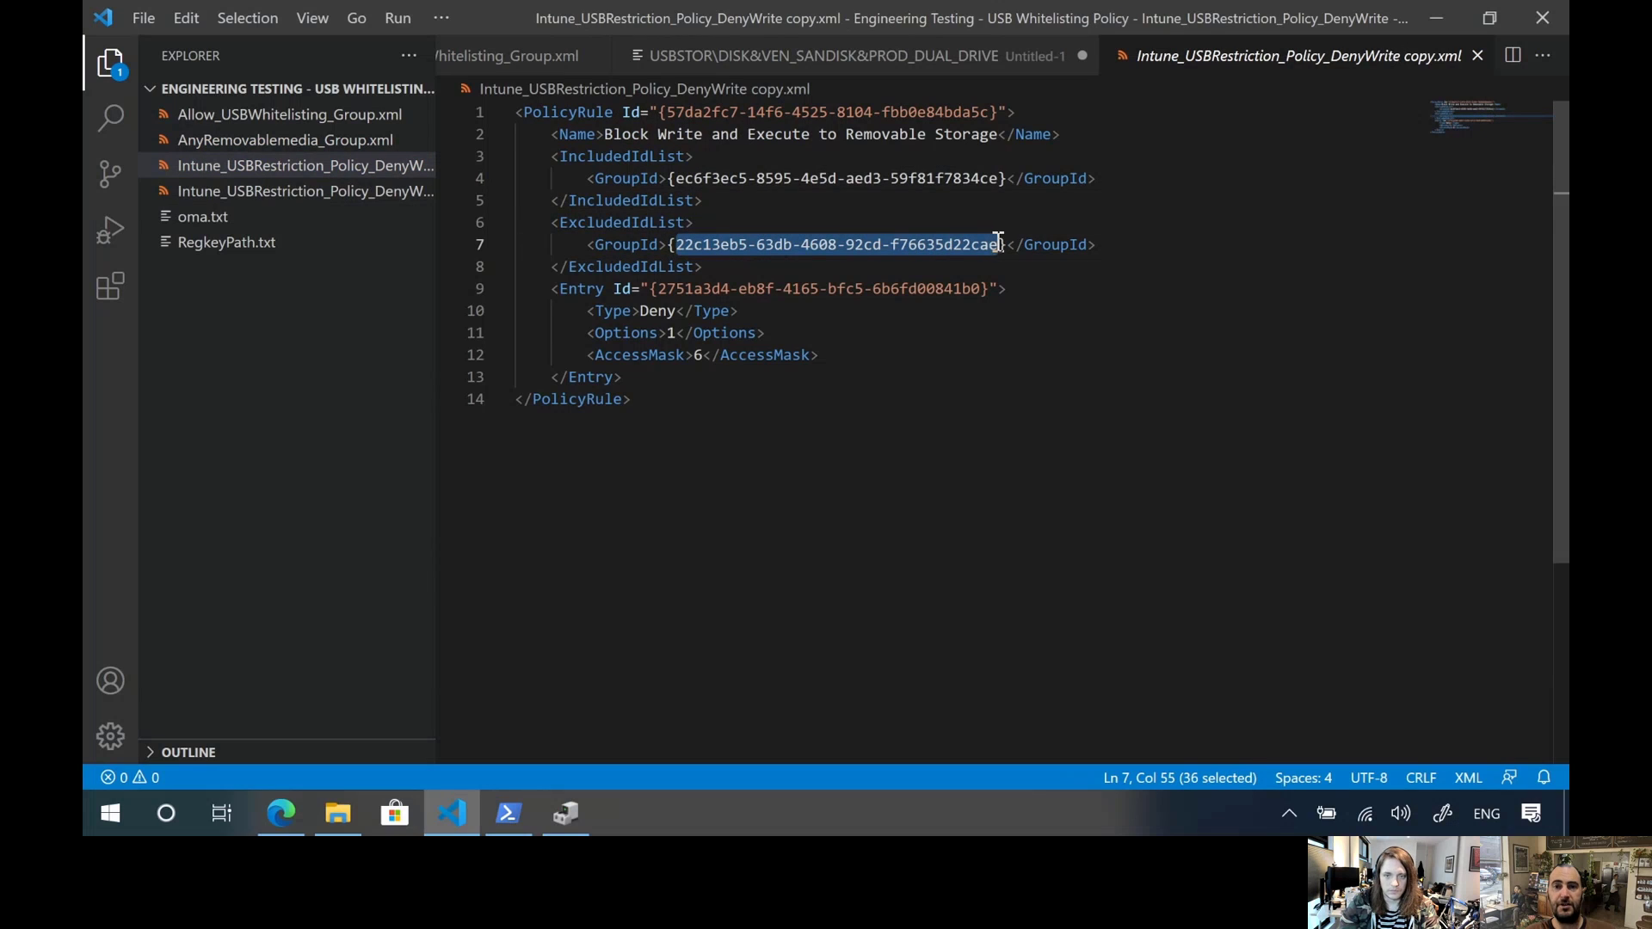
{"action": "left_click", "coordinate": [482, 58]}
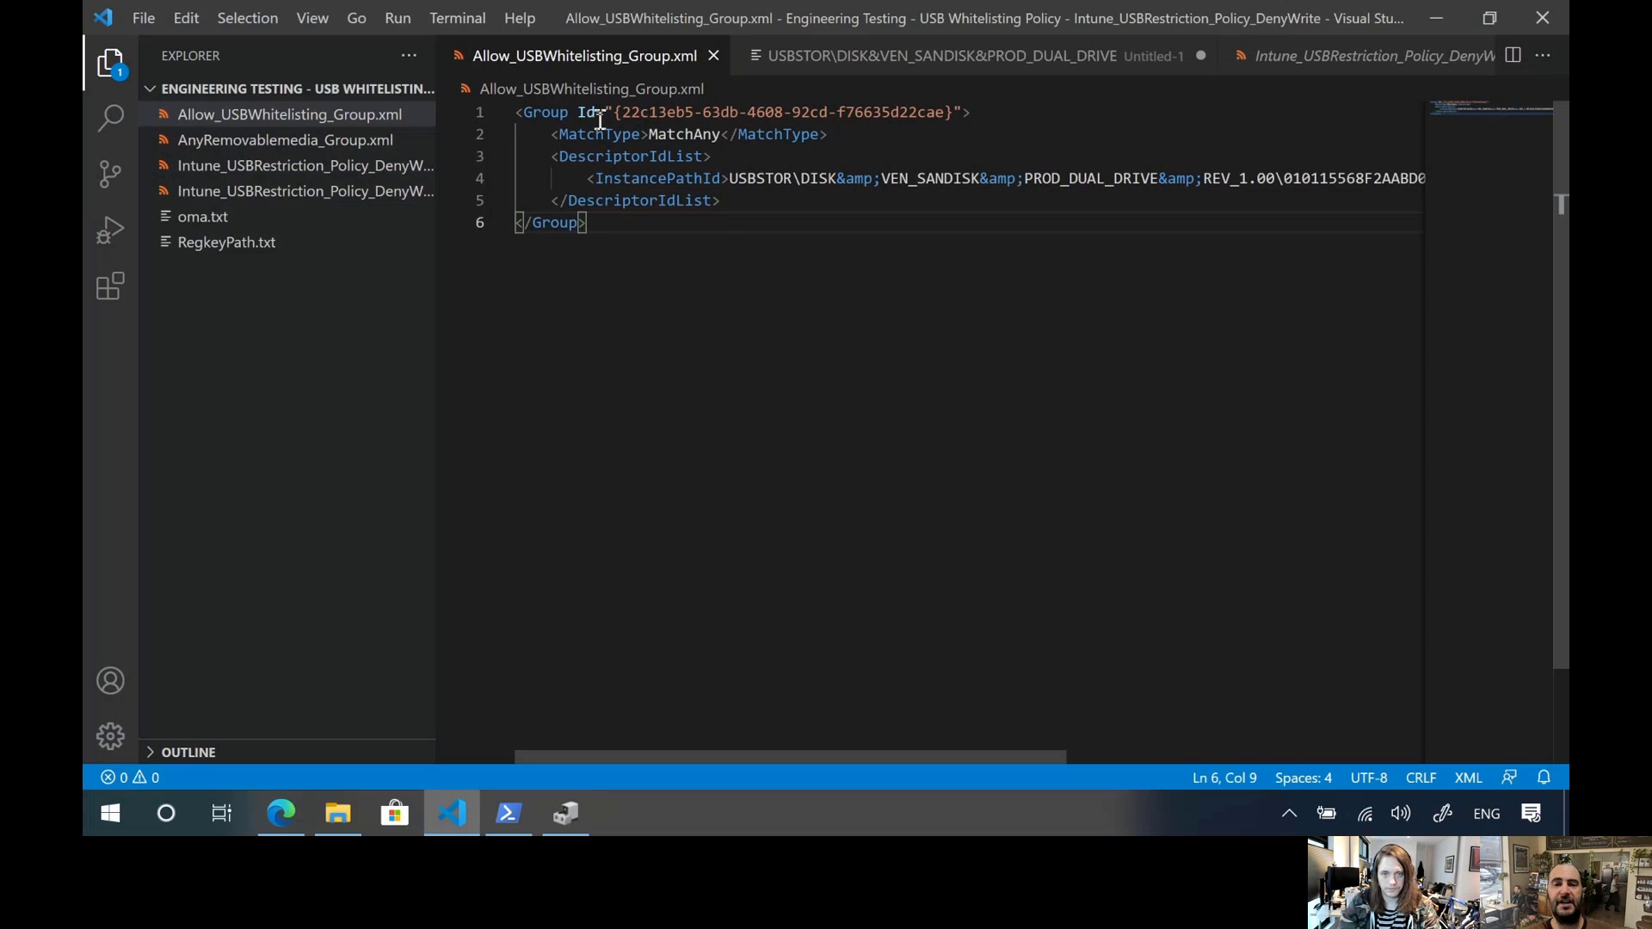
{"action": "left_click", "coordinate": [1299, 57]}
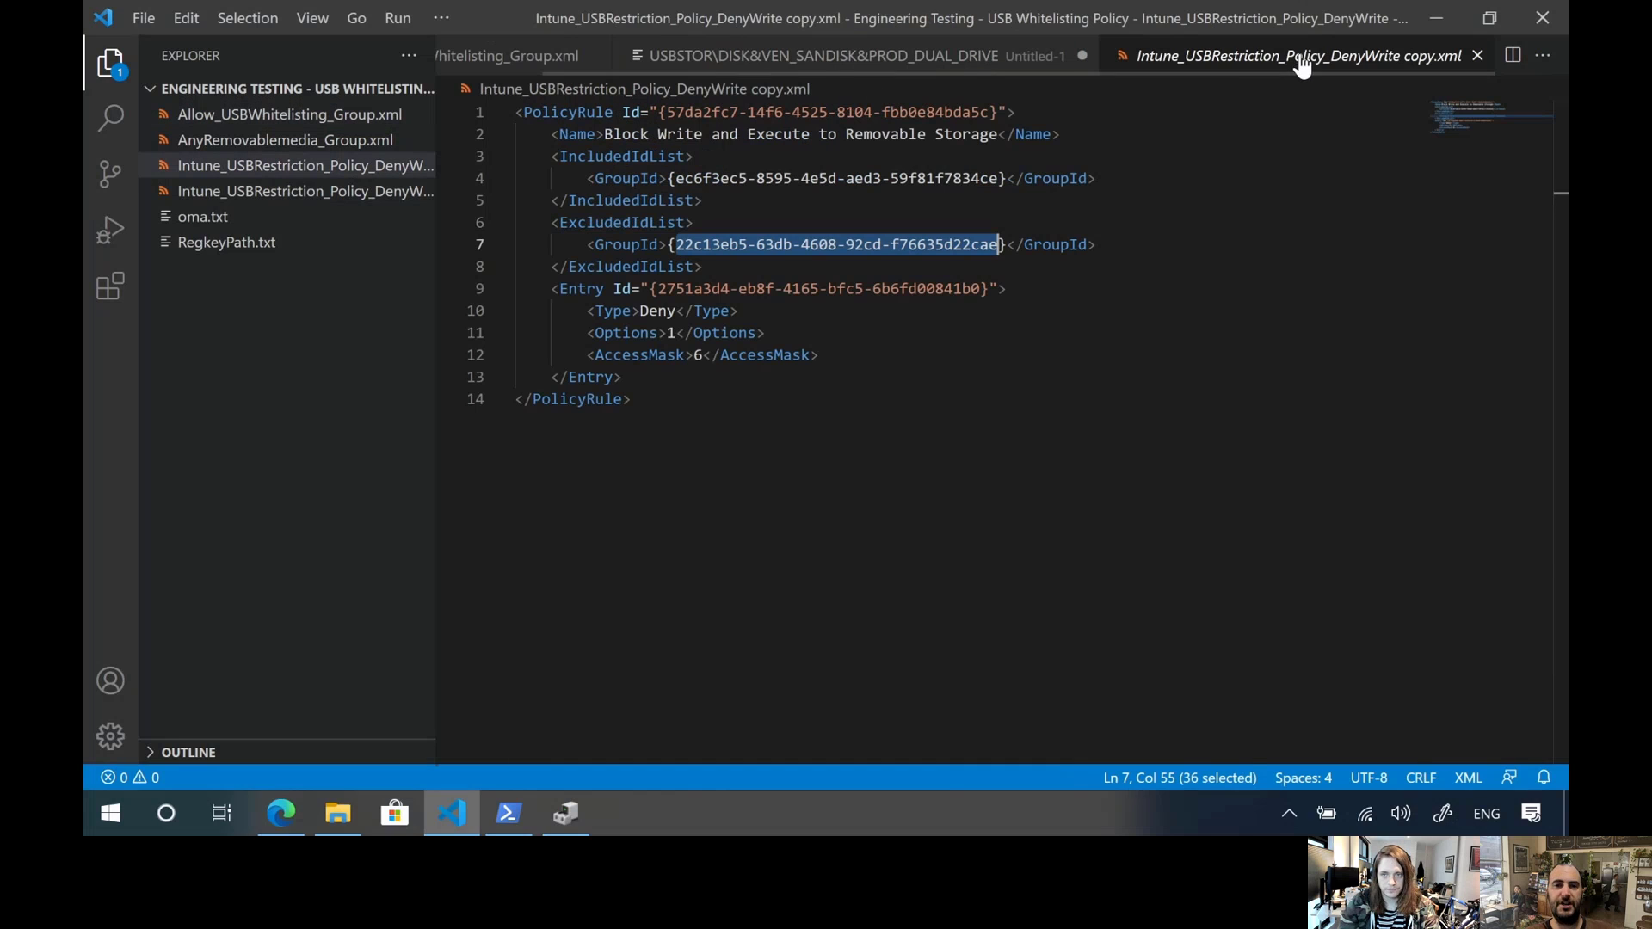
{"action": "left_click", "coordinate": [881, 246]}
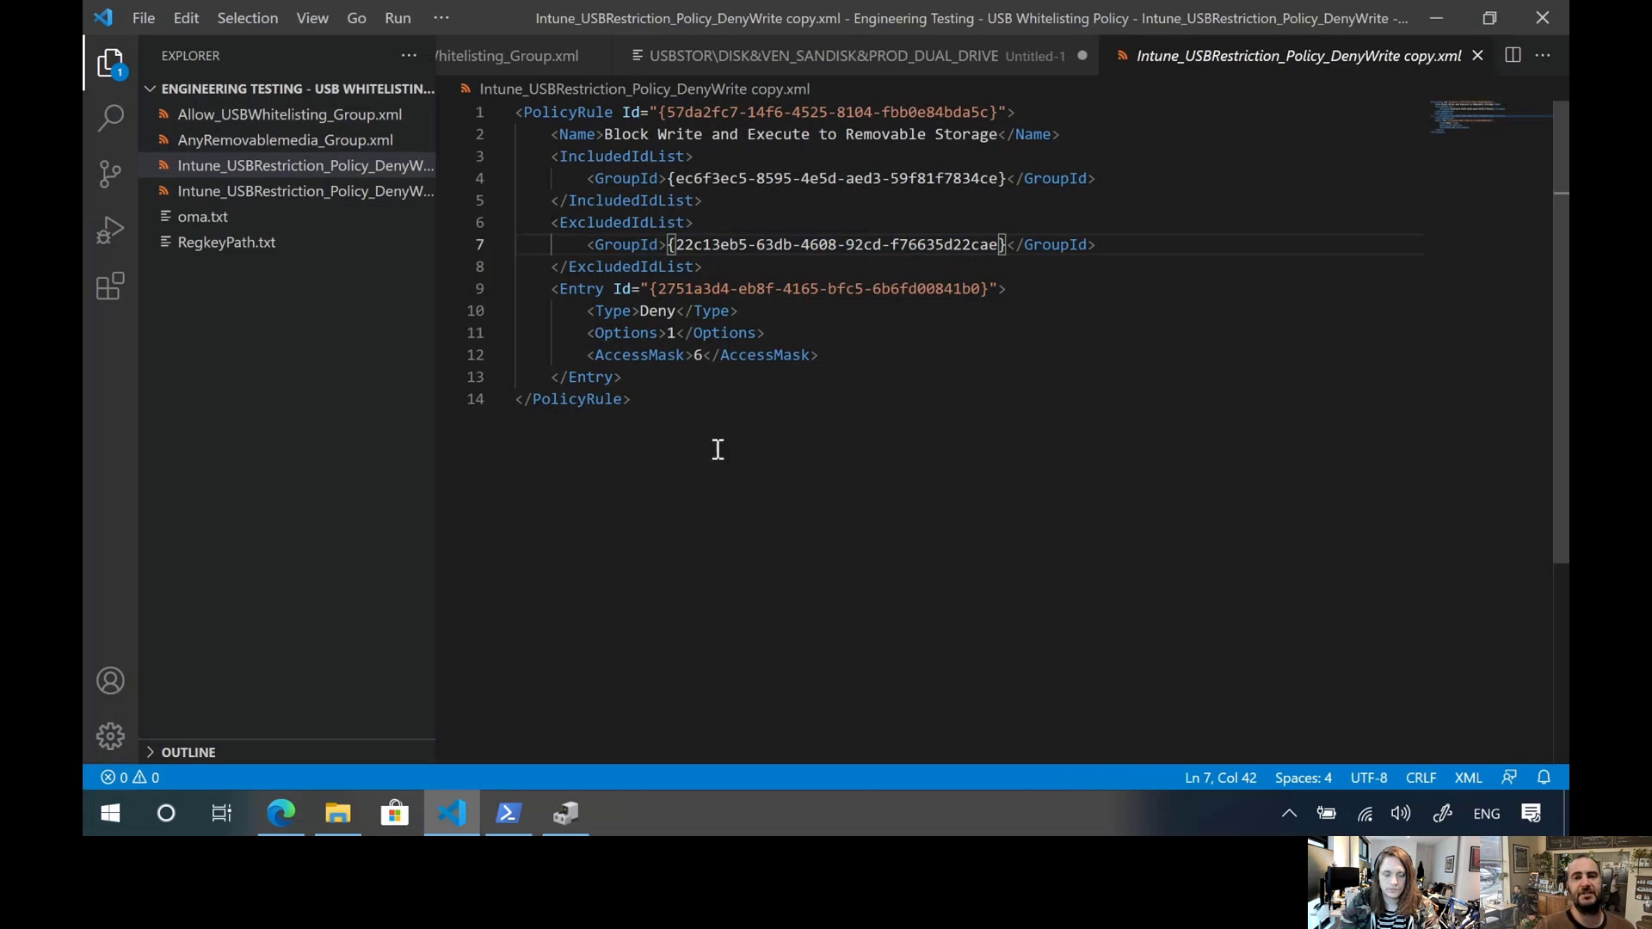
Examine the policy rule's Entry block, focusing on its Type and Options elements
{"action": "left_click_drag", "start_coordinate": [552, 289], "coordinate": [668, 378]}
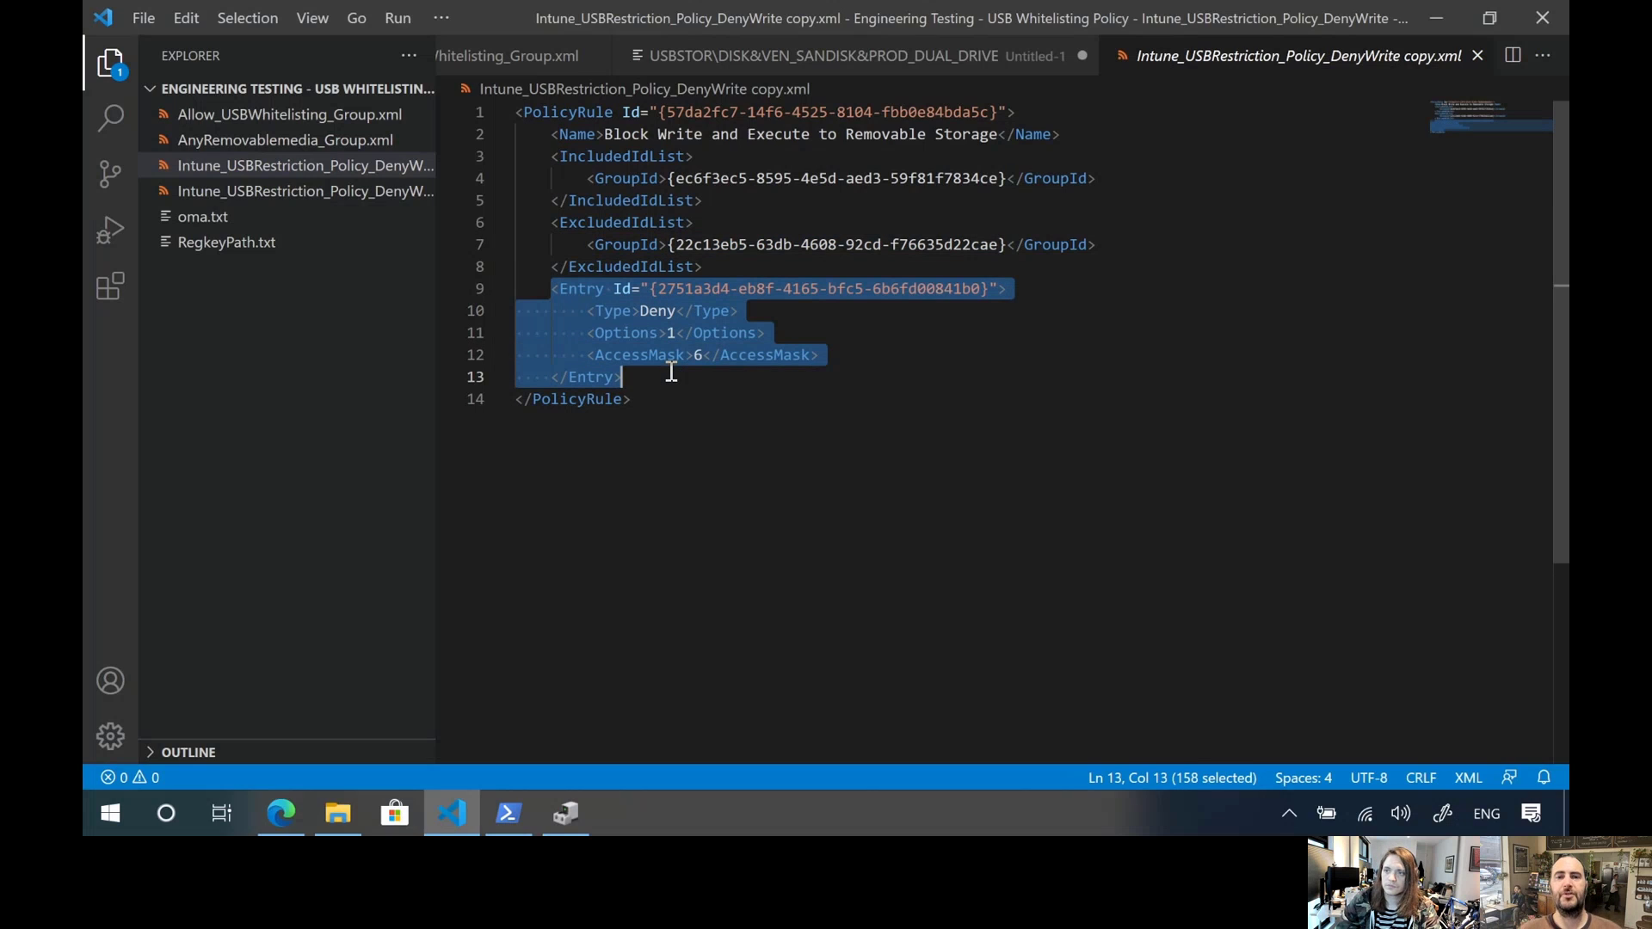
{"action": "left_click", "coordinate": [676, 313]}
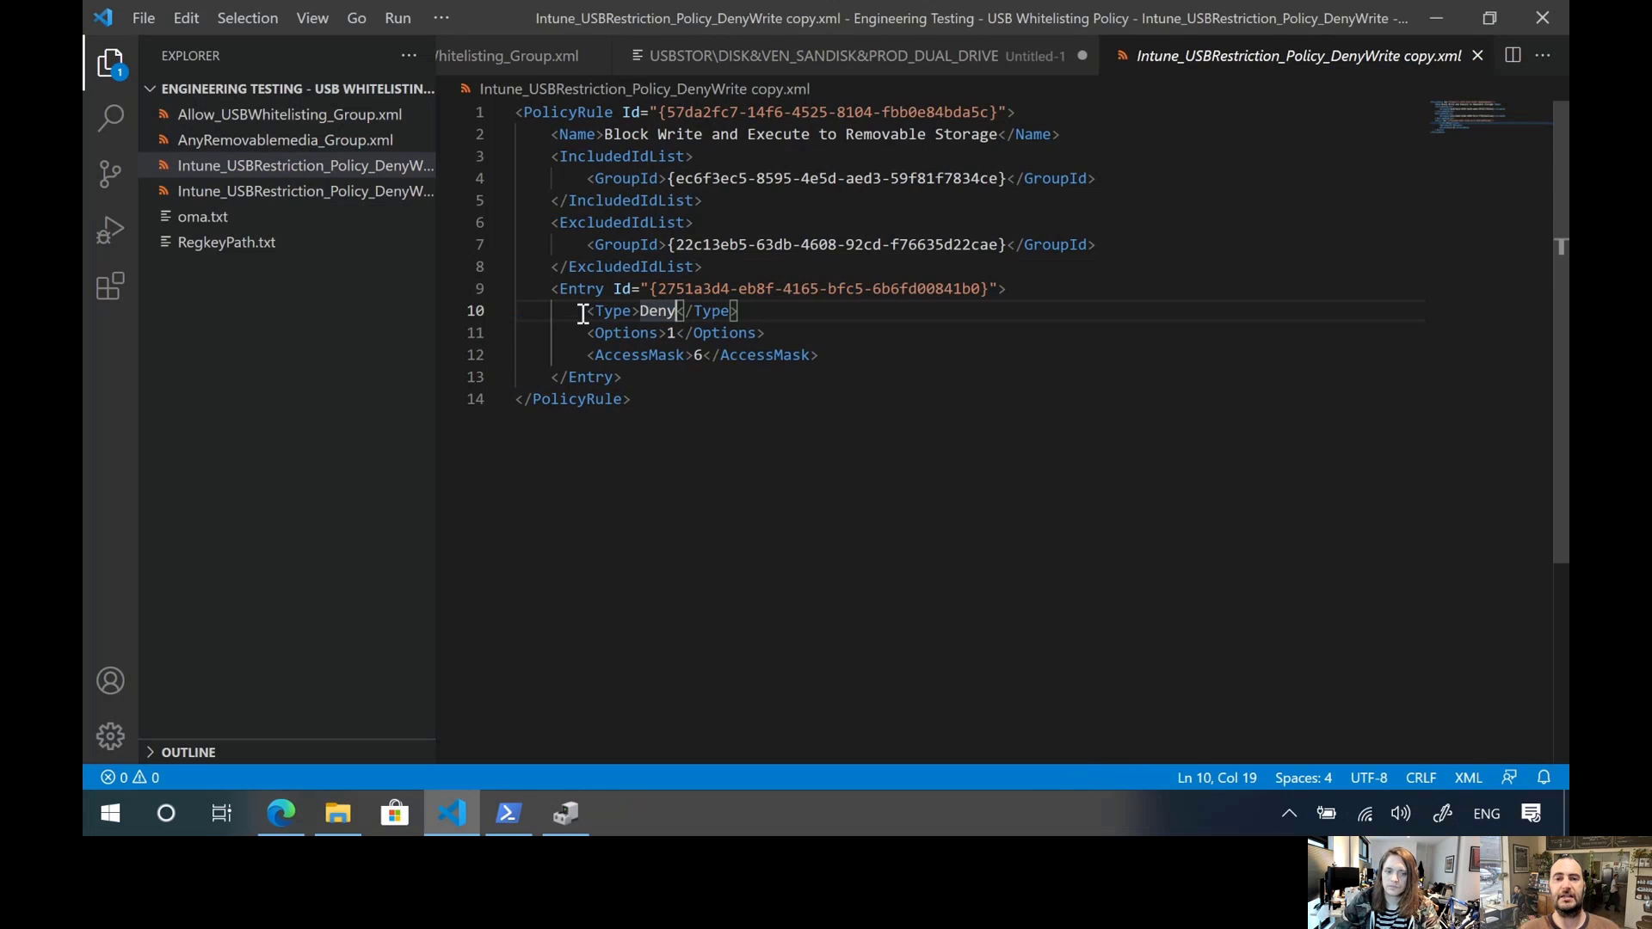
{"action": "mouse_move", "coordinate": [583, 313]}
{"action": "left_mouse_down"}
{"action": "mouse_move", "coordinate": [738, 312]}
{"action": "mouse_move", "coordinate": [598, 338]}
{"action": "left_mouse_up"}
{"action": "left_click", "coordinate": [729, 333]}
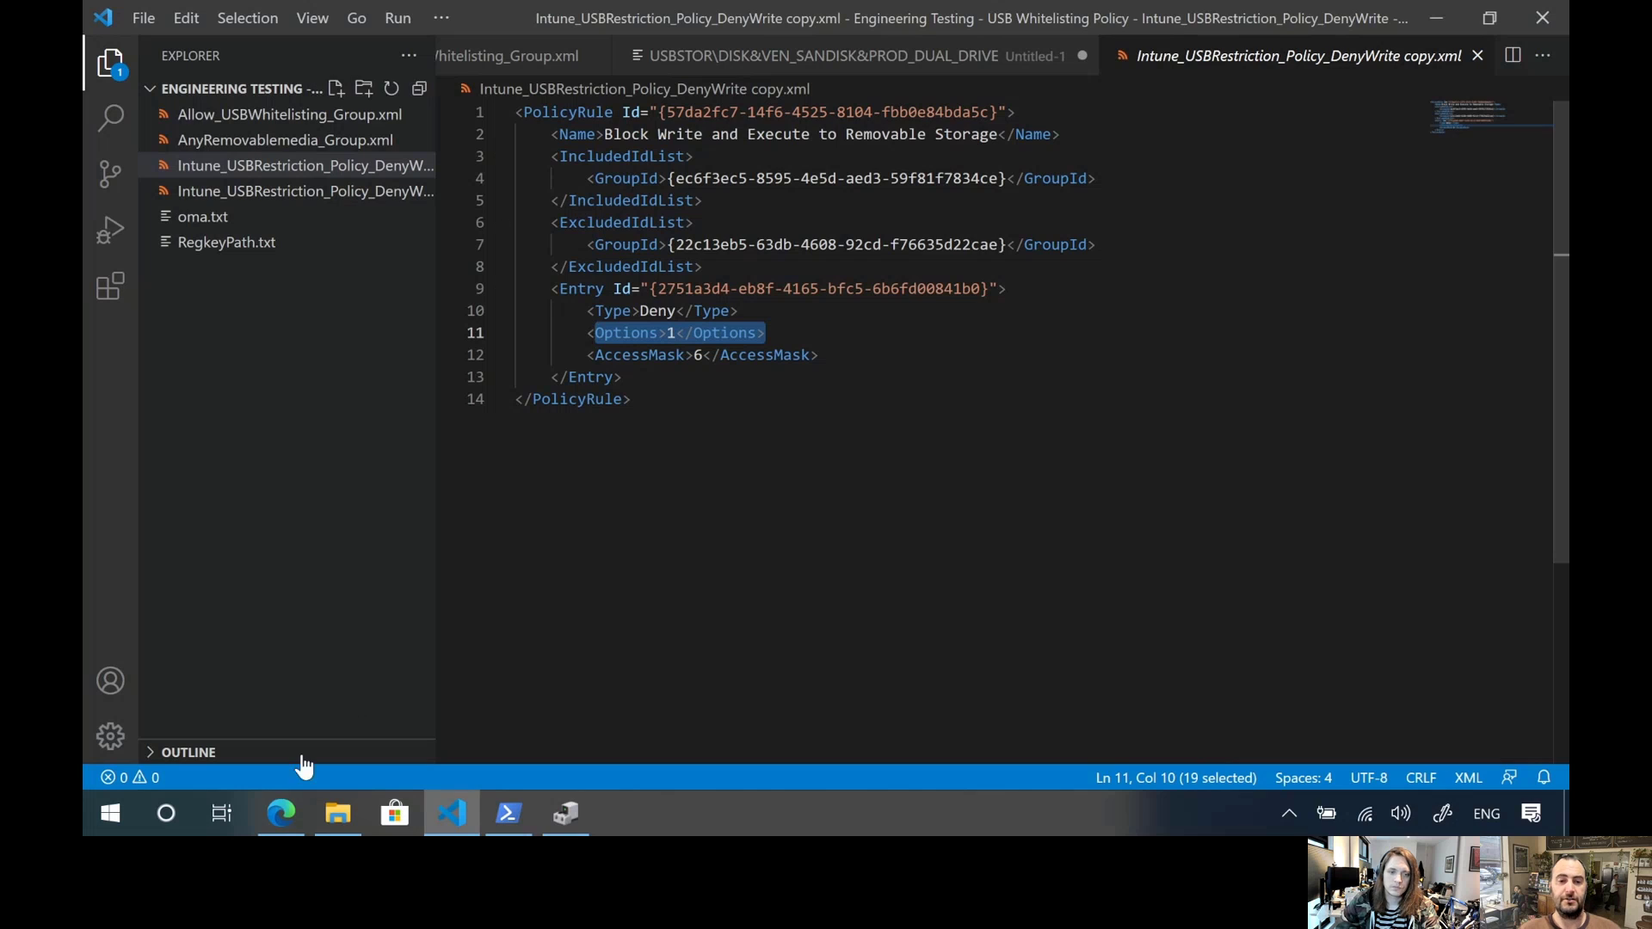
Switch to the removable storage access control documentation in Edge and read the notification values for Options under each entry Type
{"action": "left_click", "coordinate": [284, 807]}
{"action": "scroll", "coordinate": [797, 486], "scroll_direction": "down", "scroll_amount": 15}
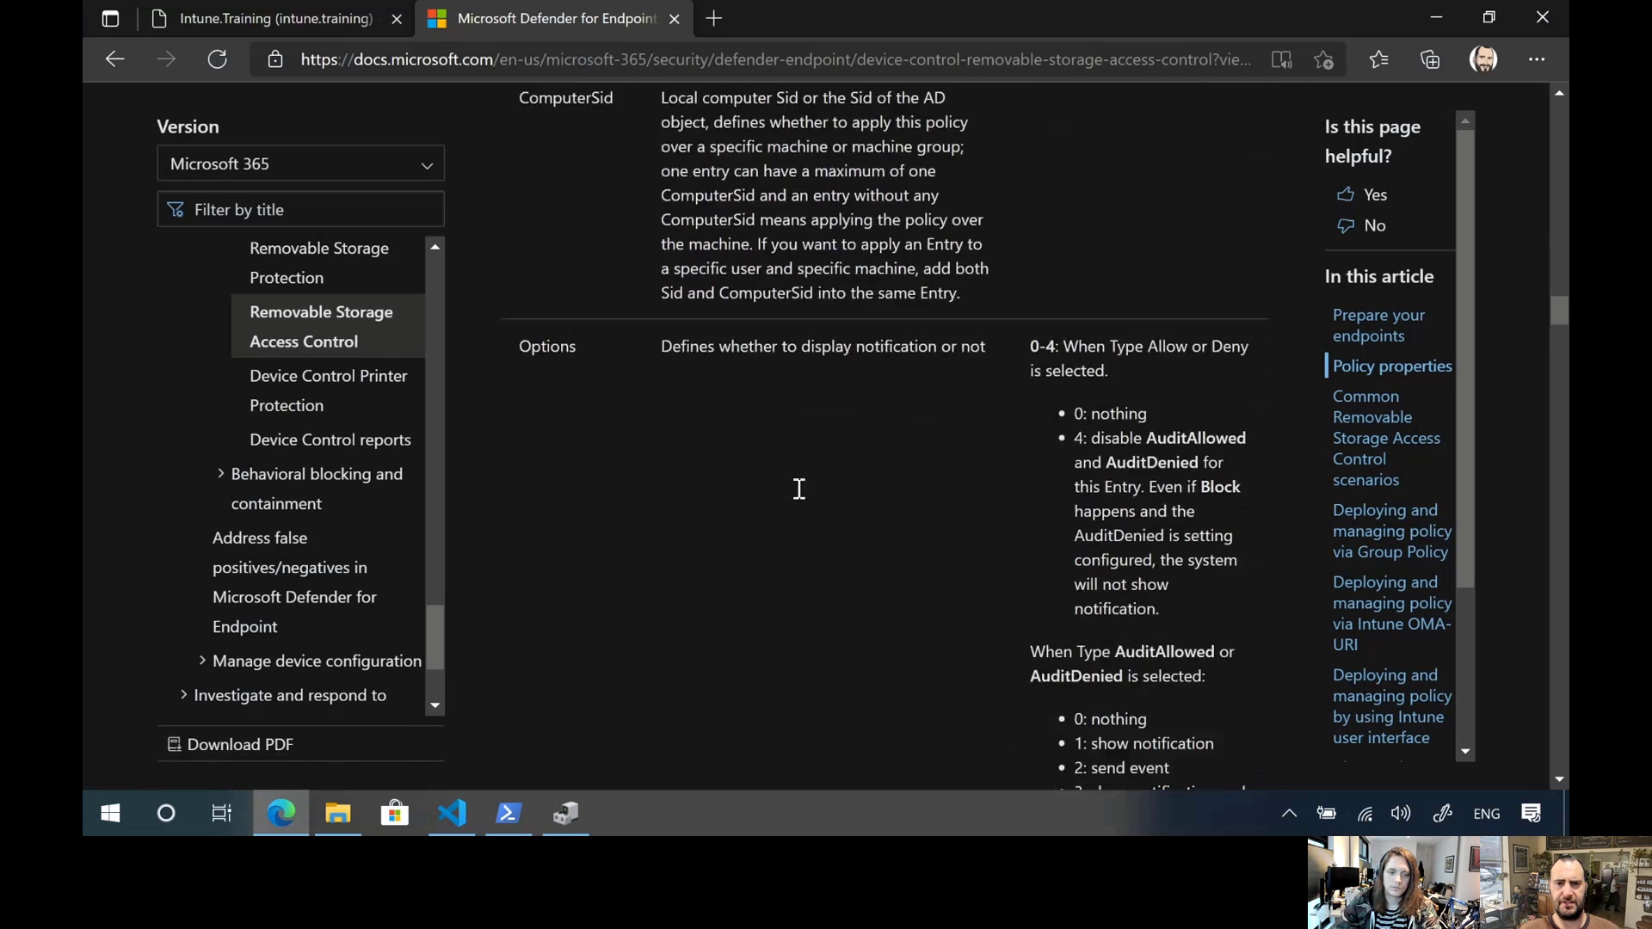
{"action": "scroll", "coordinate": [861, 456], "scroll_direction": "up", "scroll_amount": 4}
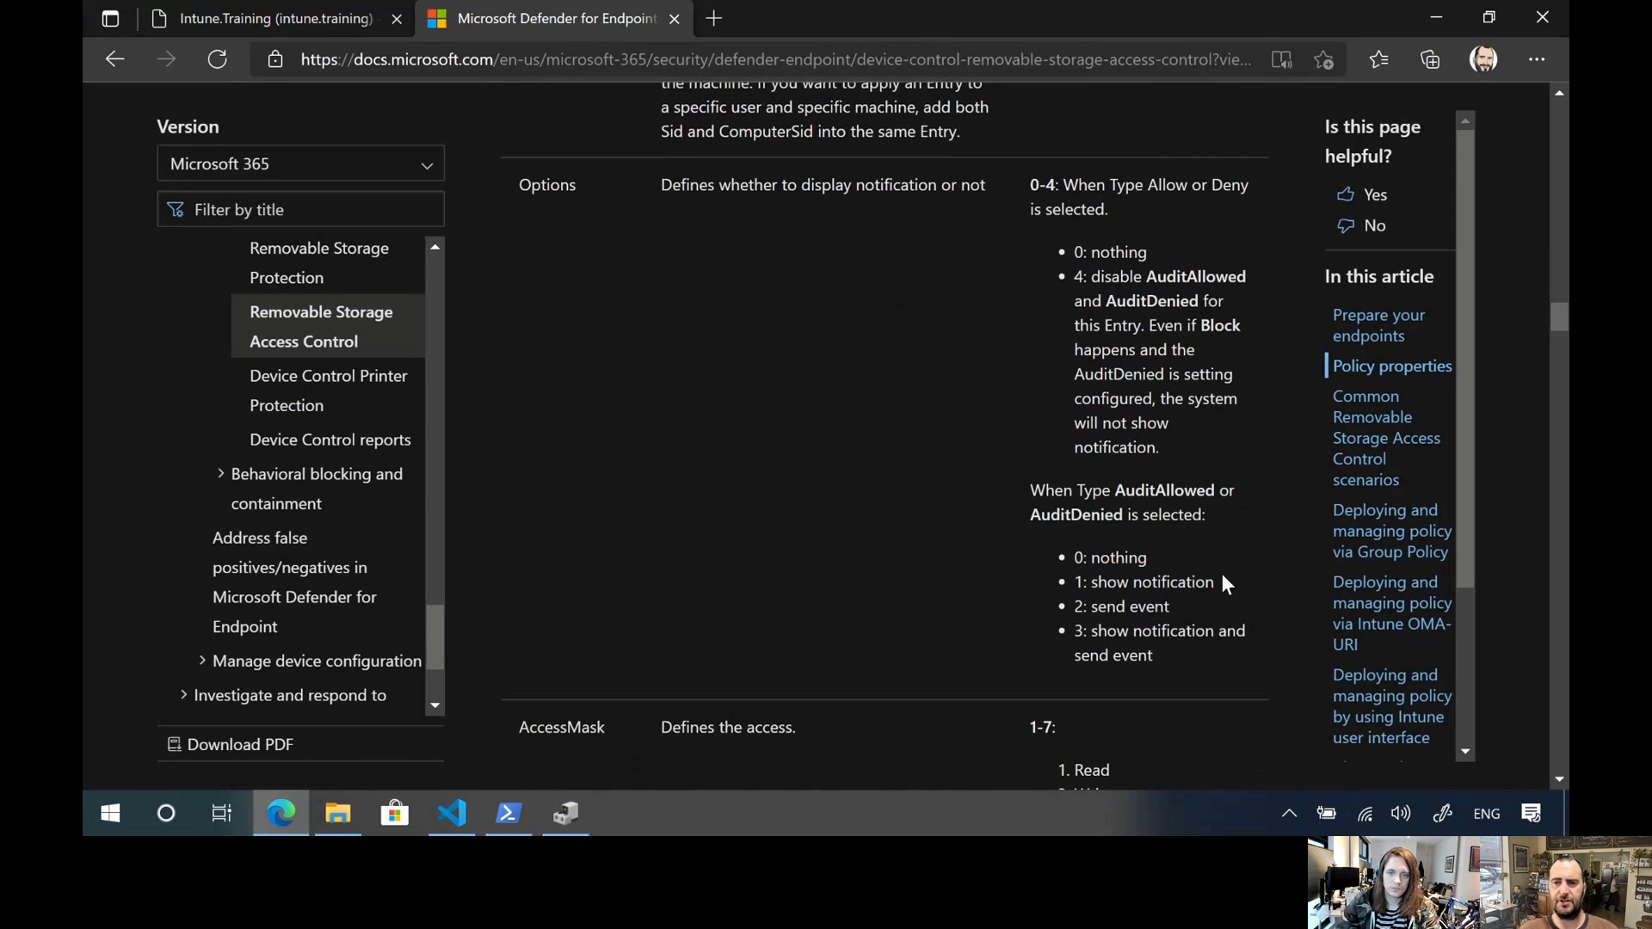
{"action": "left_click_drag", "start_coordinate": [1216, 583], "coordinate": [1090, 590]}
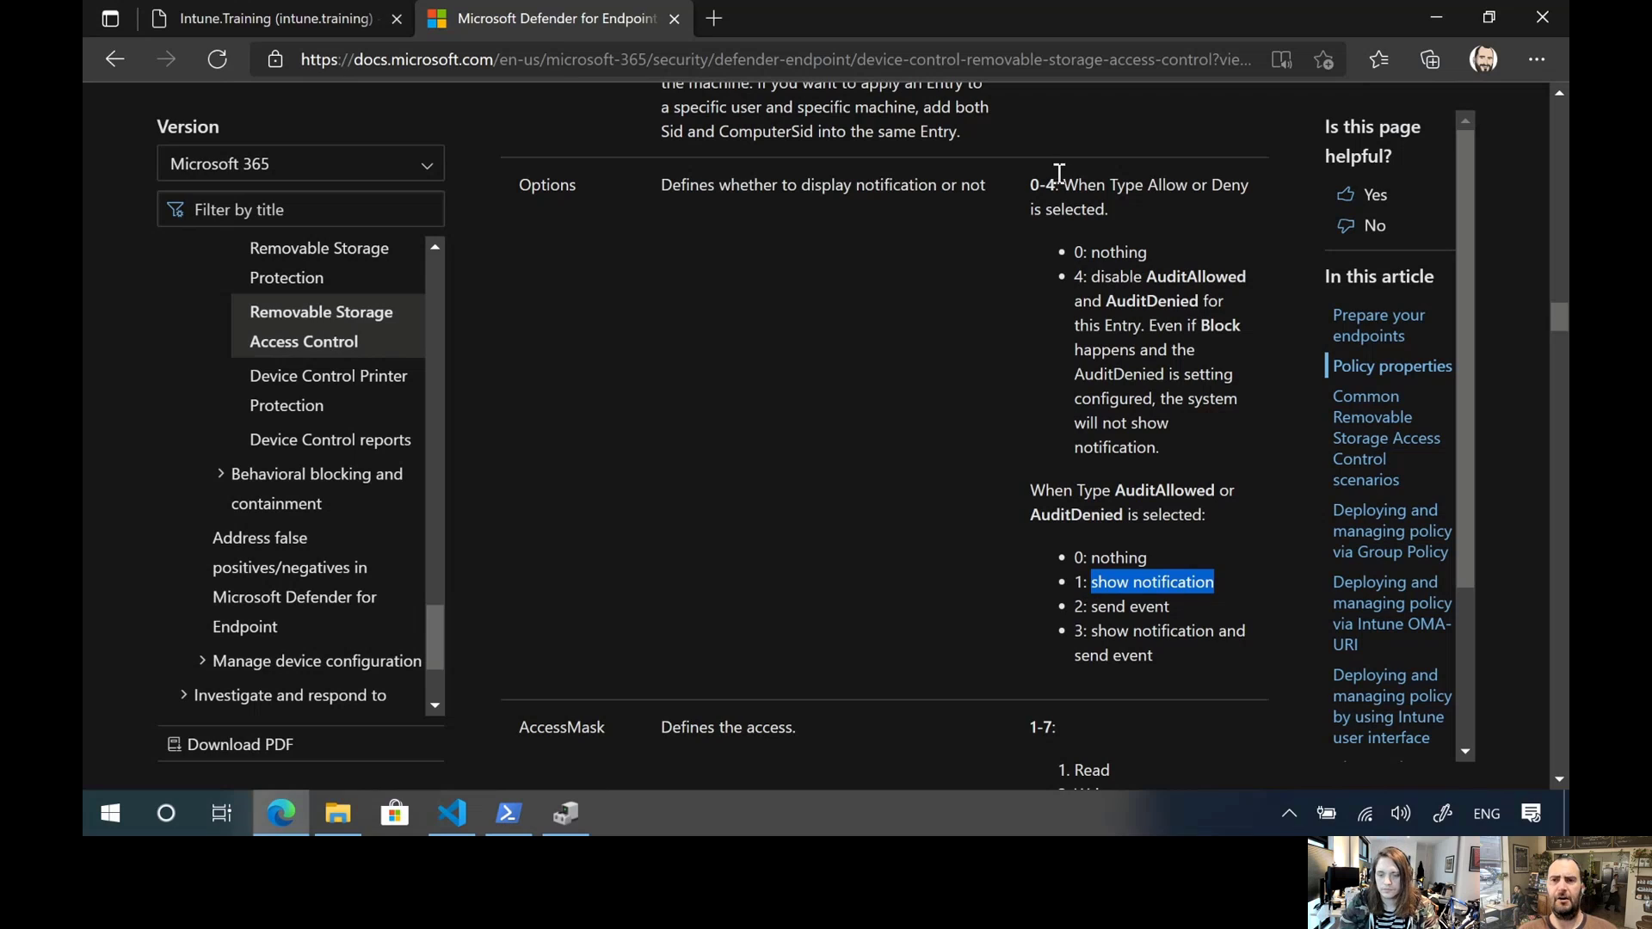
{"action": "left_click", "coordinate": [1132, 222]}
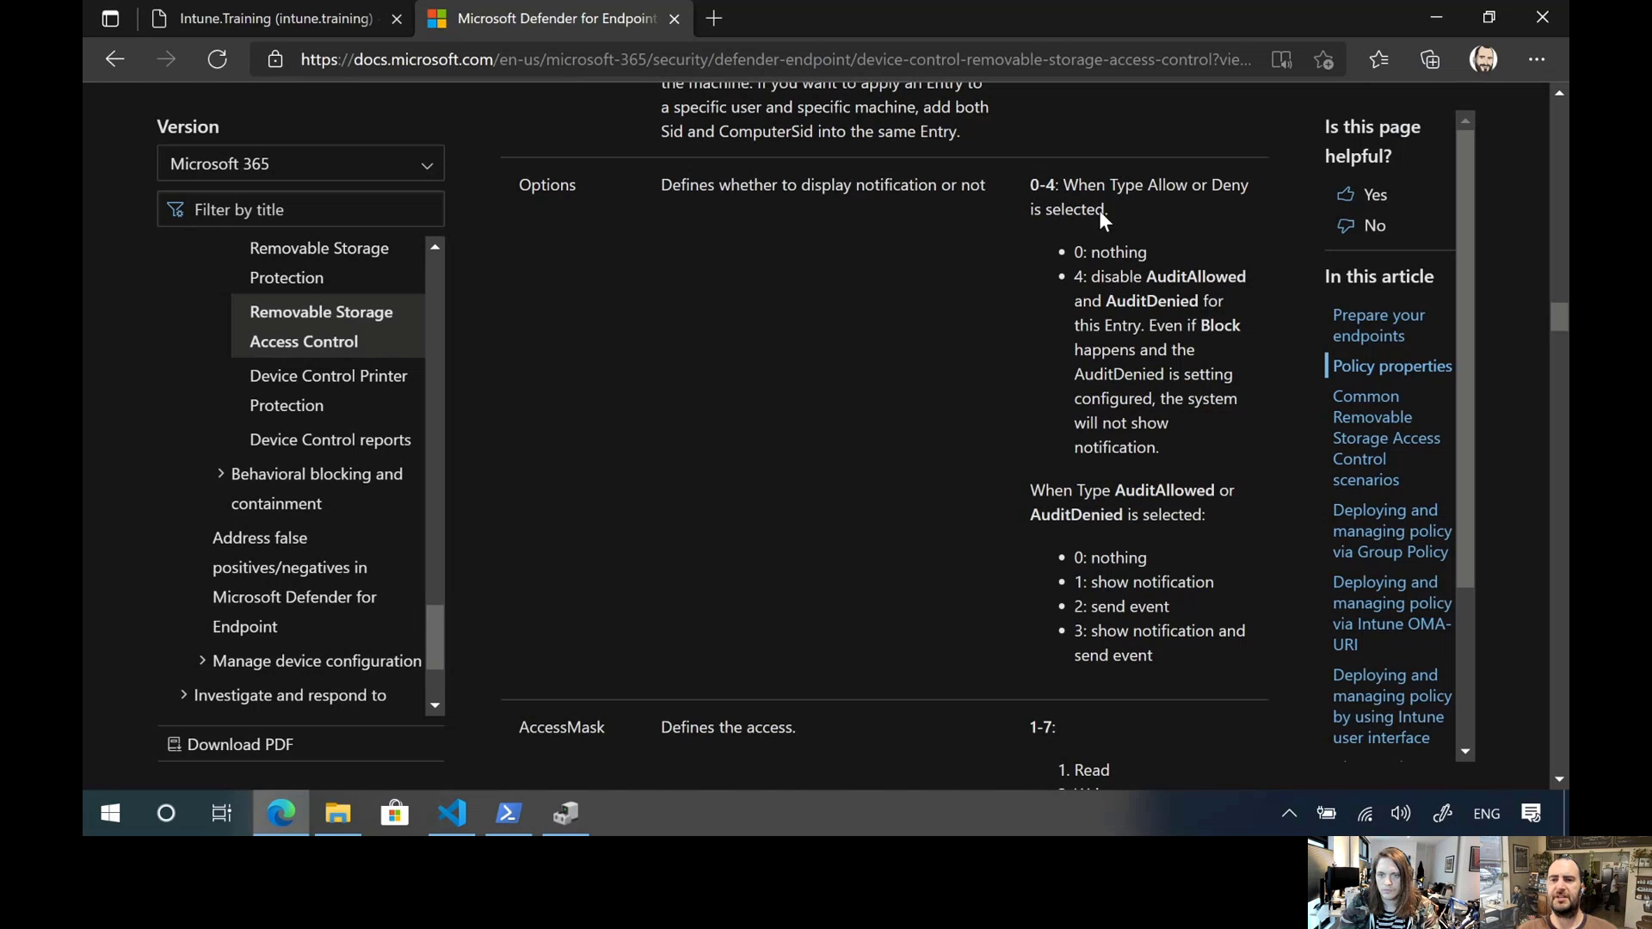
Look up the policy's AccessMask value in the documentation's list of access levels, comparing it with the XML in Visual Studio Code
{"action": "scroll", "coordinate": [895, 406], "scroll_direction": "down", "scroll_amount": 3}
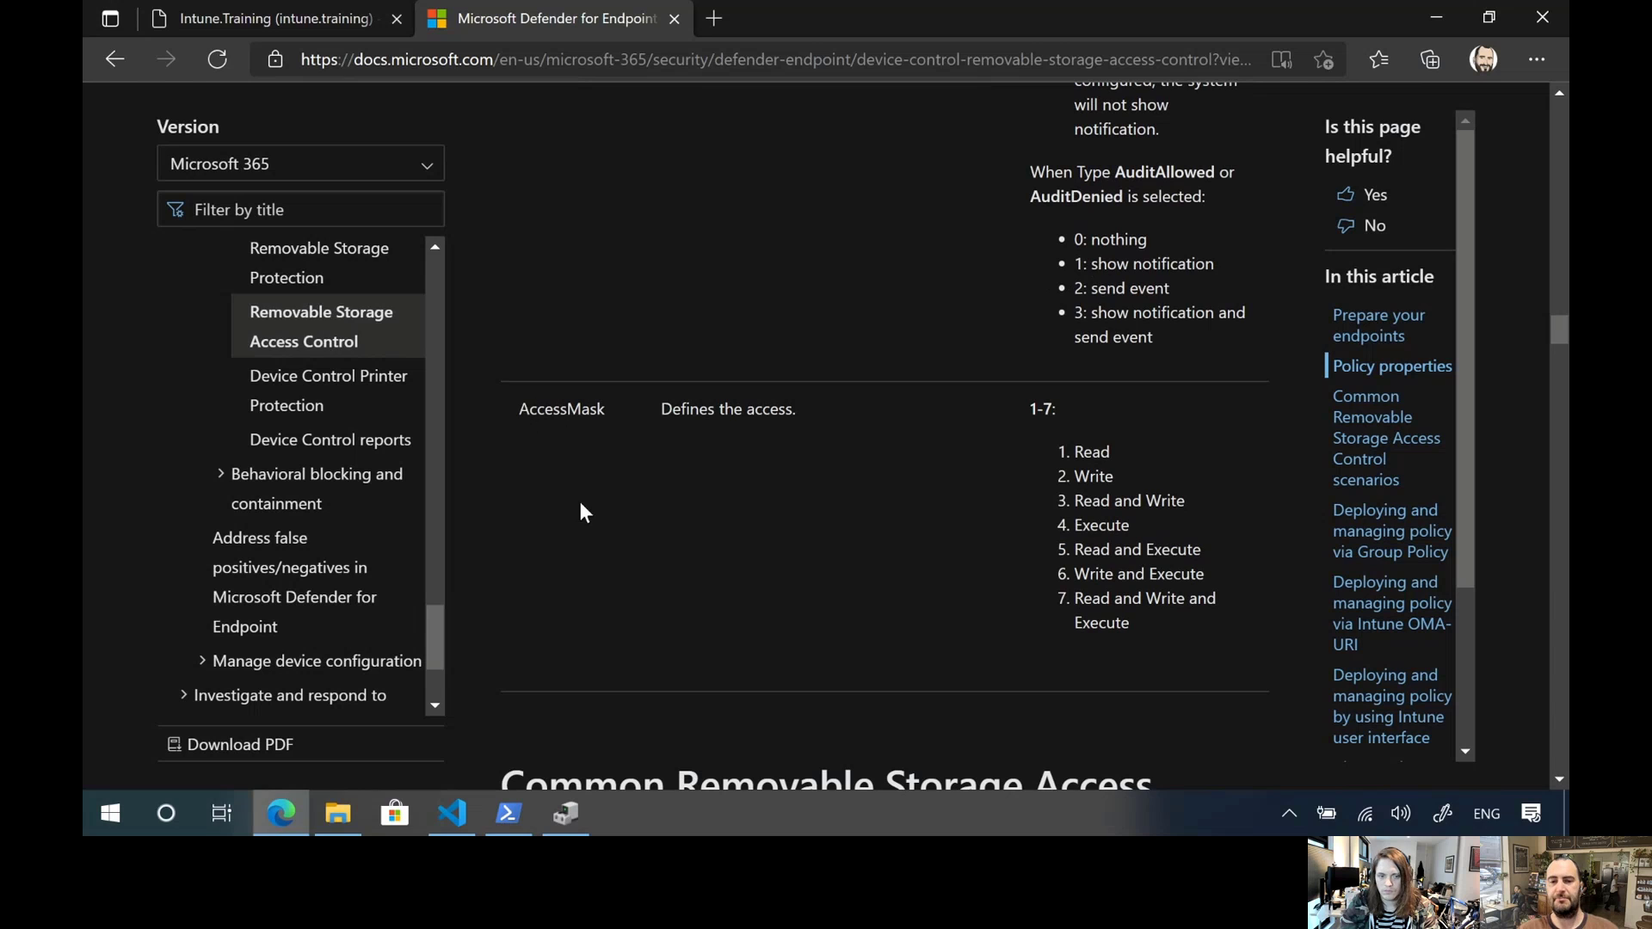
{"action": "left_click", "coordinate": [452, 813]}
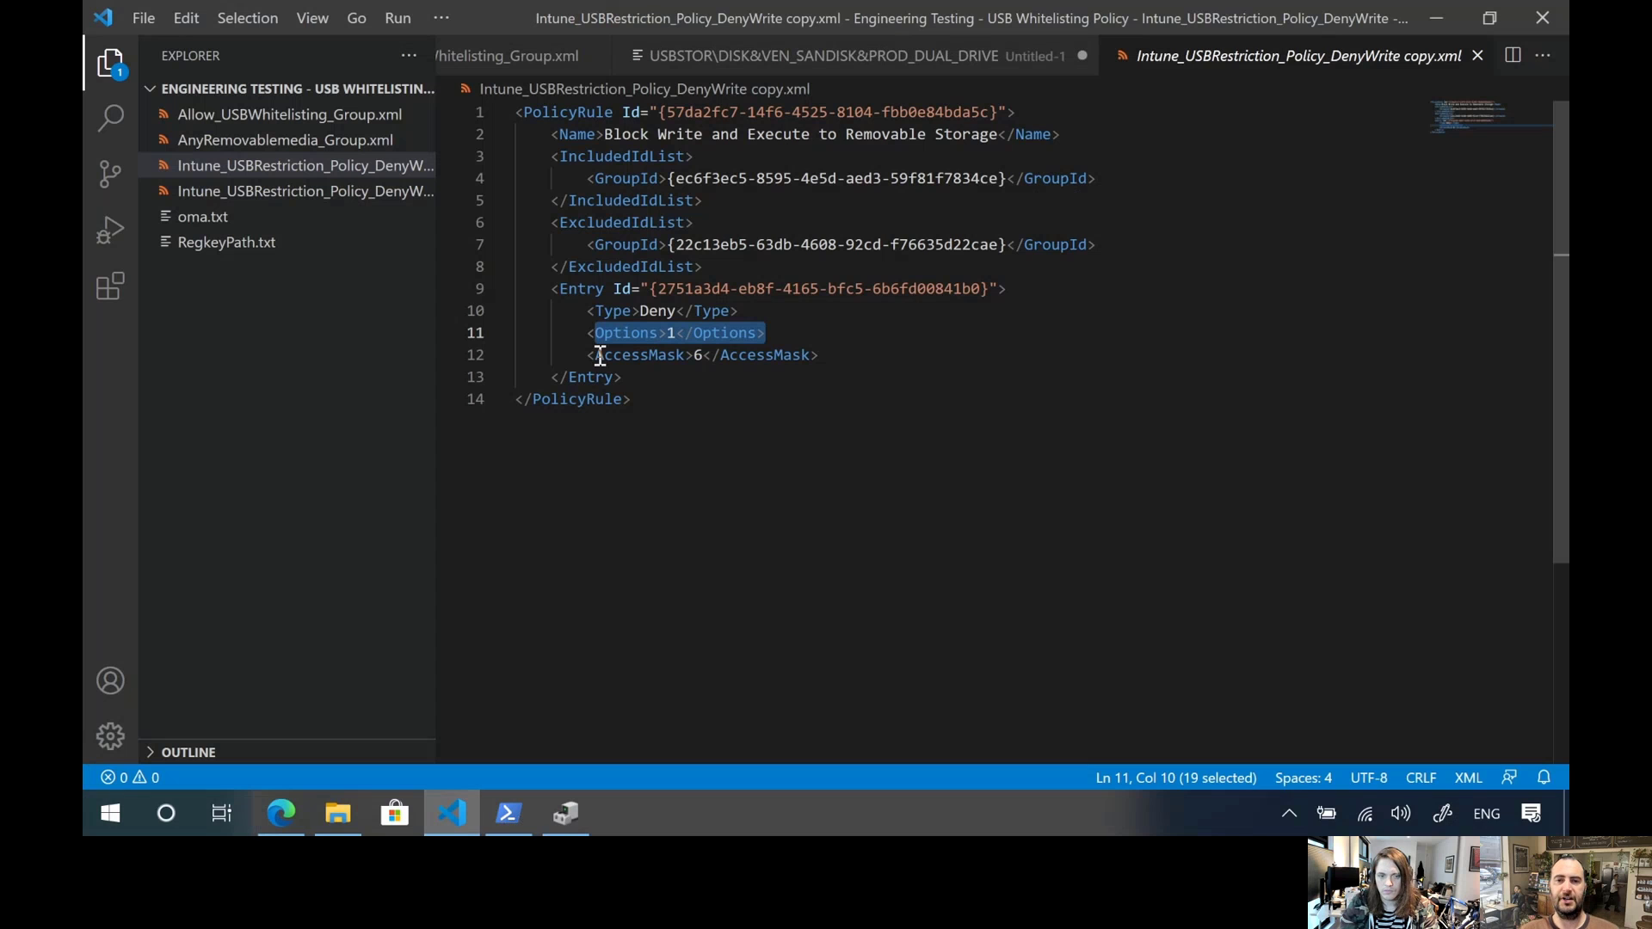
{"action": "left_click", "coordinate": [282, 814]}
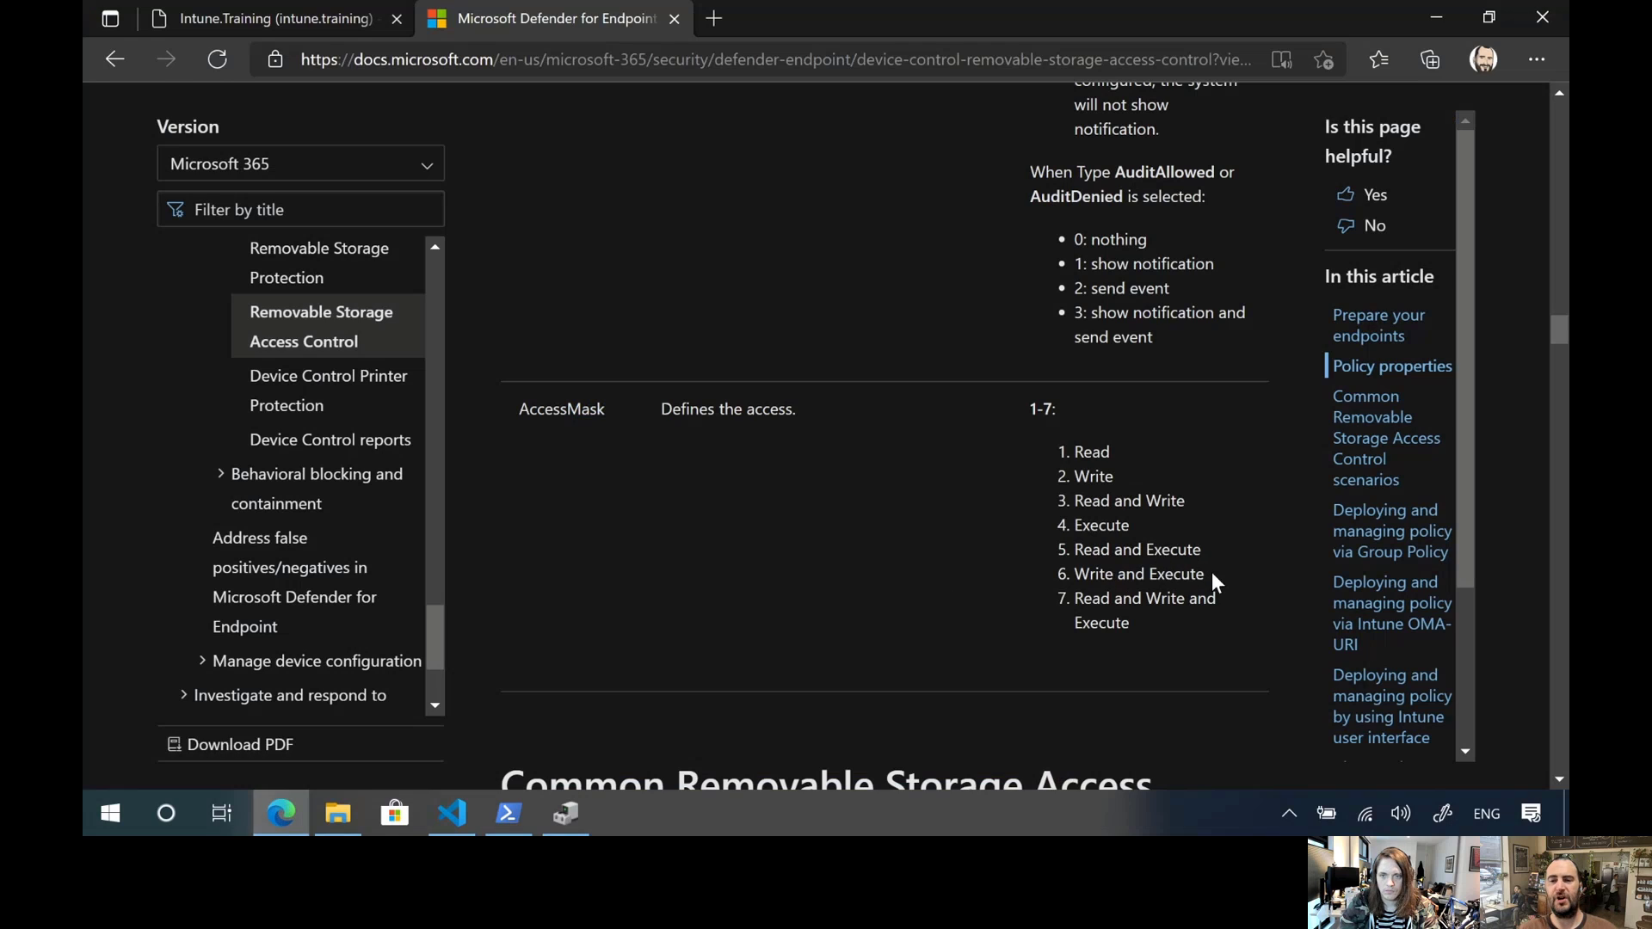
{"action": "left_click_drag", "start_coordinate": [1208, 575], "coordinate": [1077, 576]}
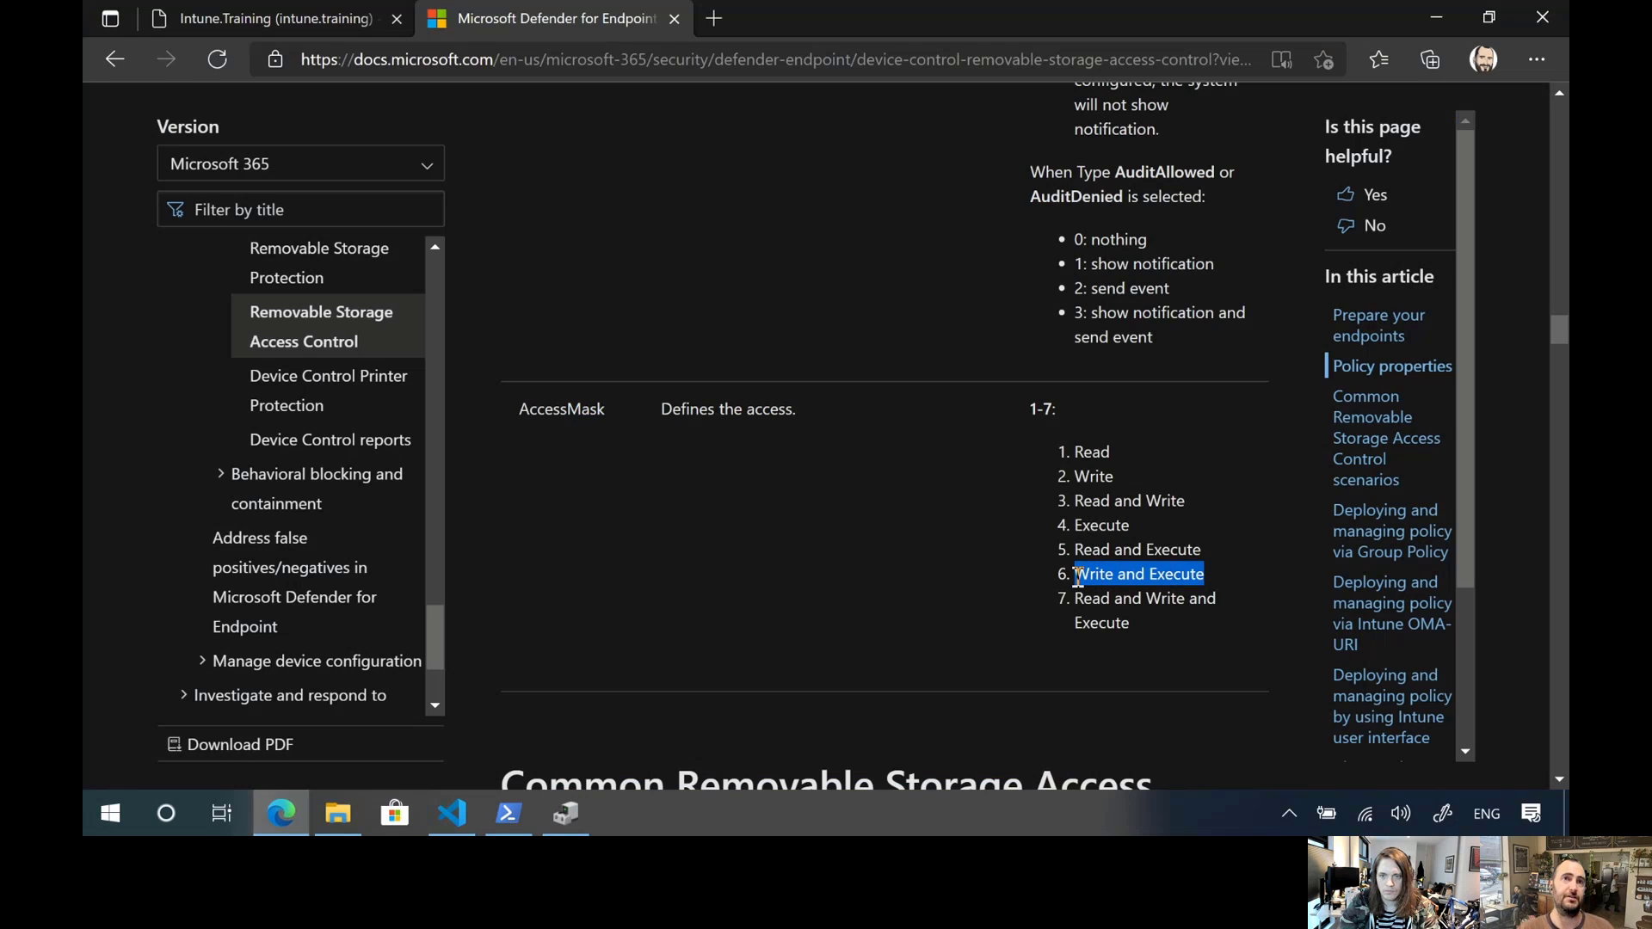
{"action": "left_click", "coordinate": [789, 542]}
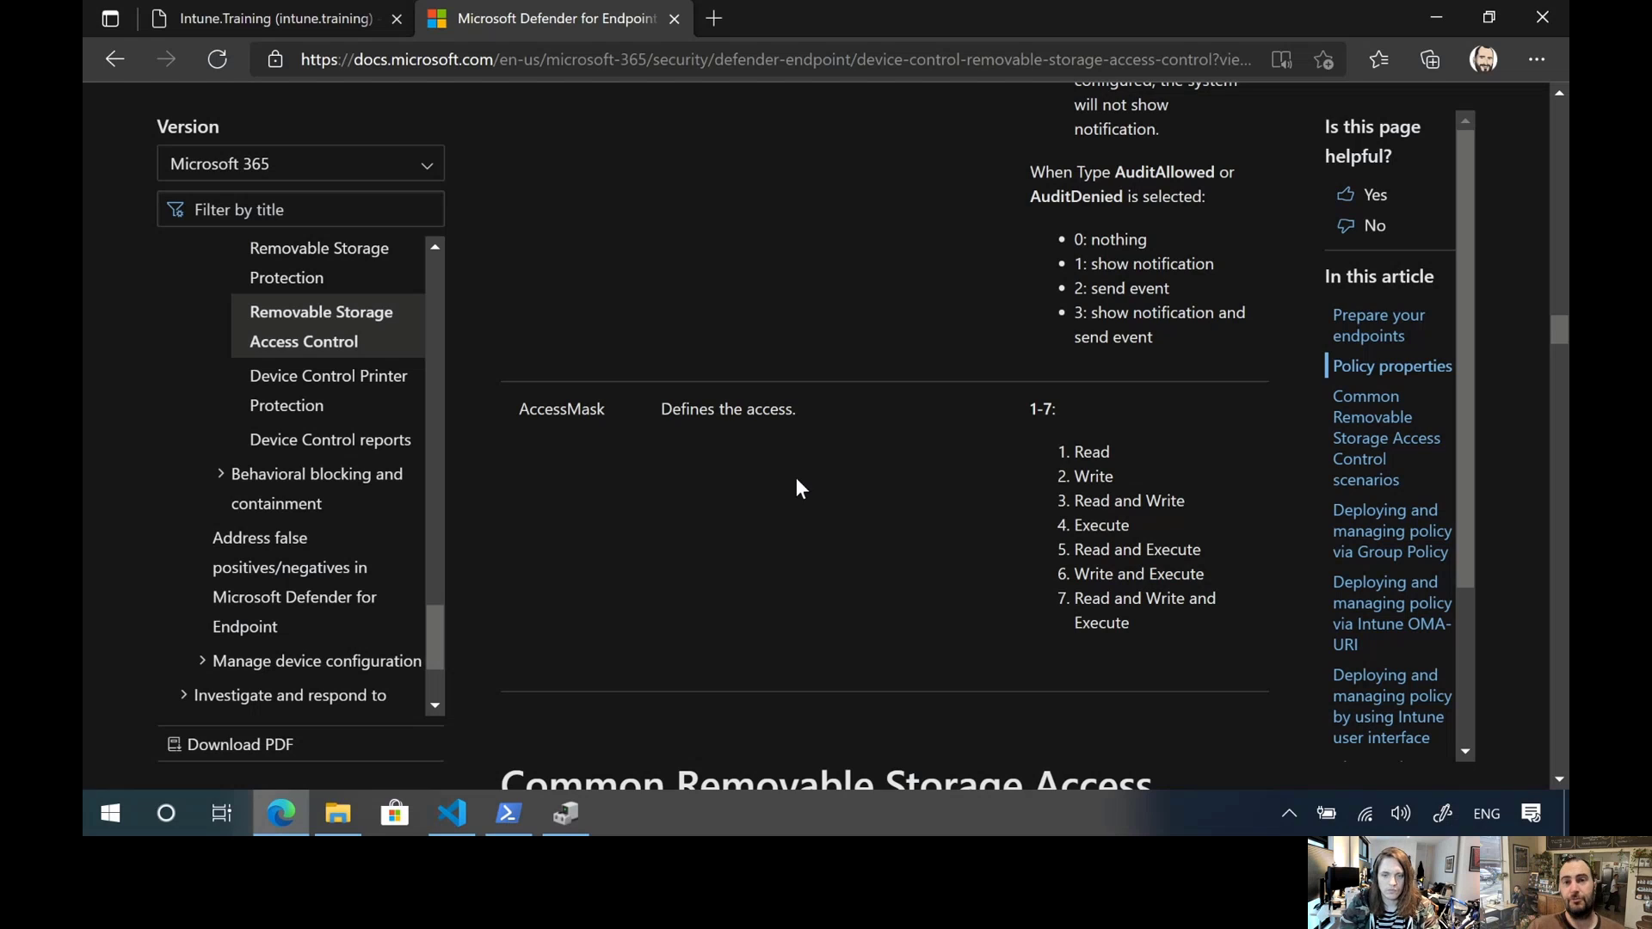
Return to Visual Studio Code, open oma.txt, and hide the file explorer to give the OMA-URI paths more room
{"action": "left_click", "coordinate": [452, 813]}
{"action": "left_click", "coordinate": [846, 436]}
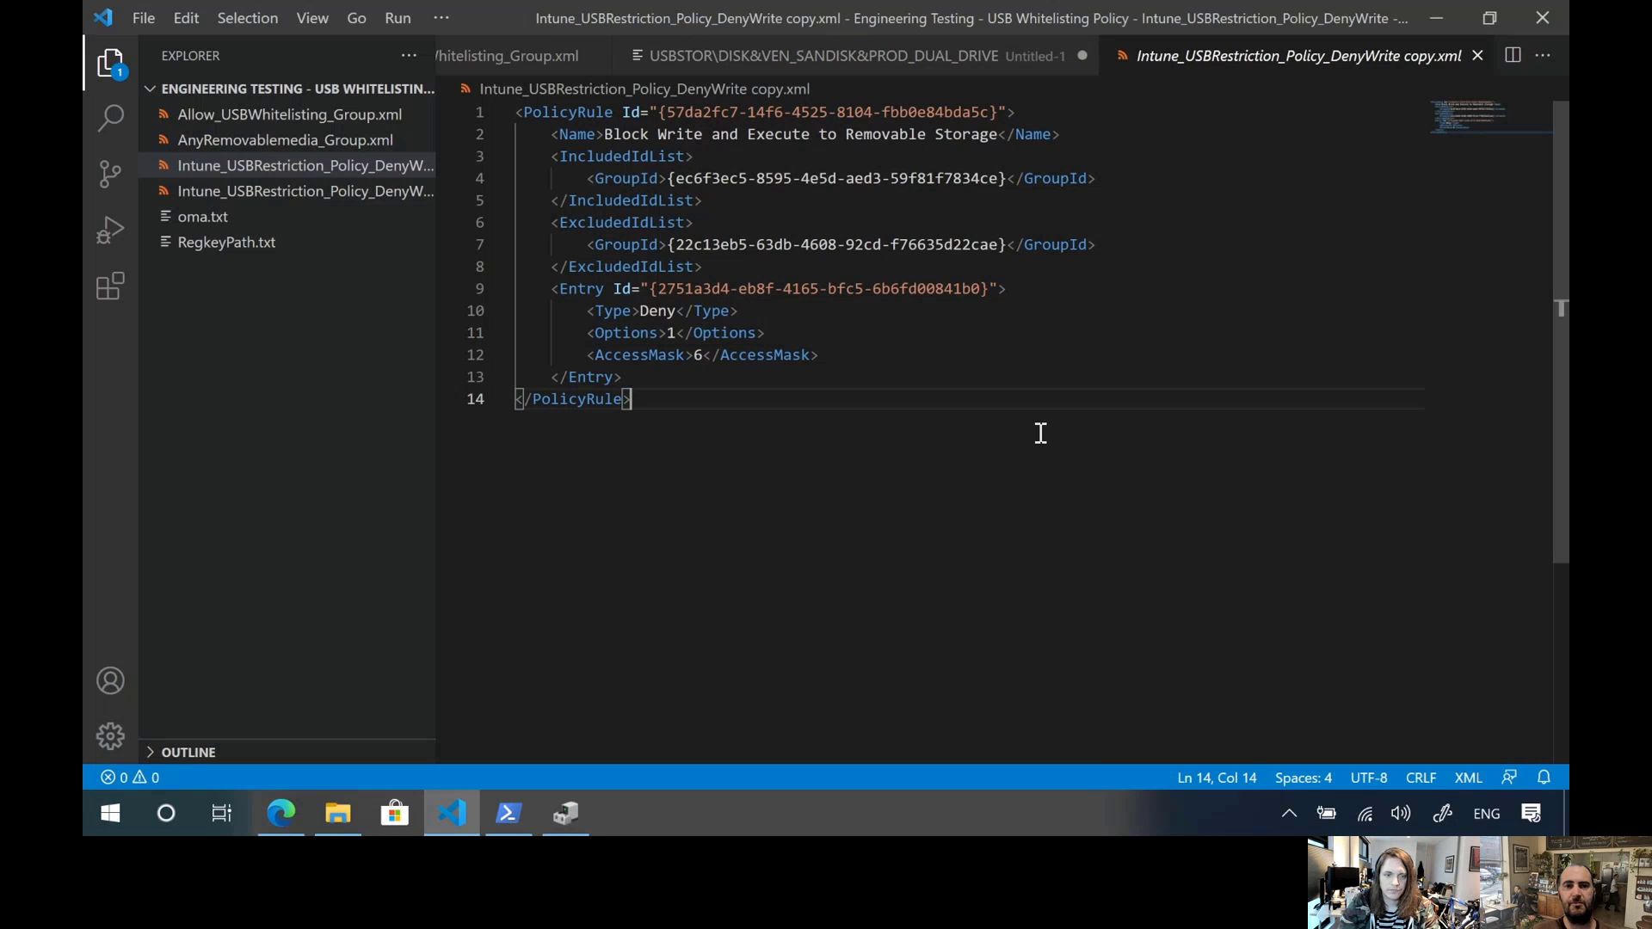
{"action": "left_click", "coordinate": [258, 221]}
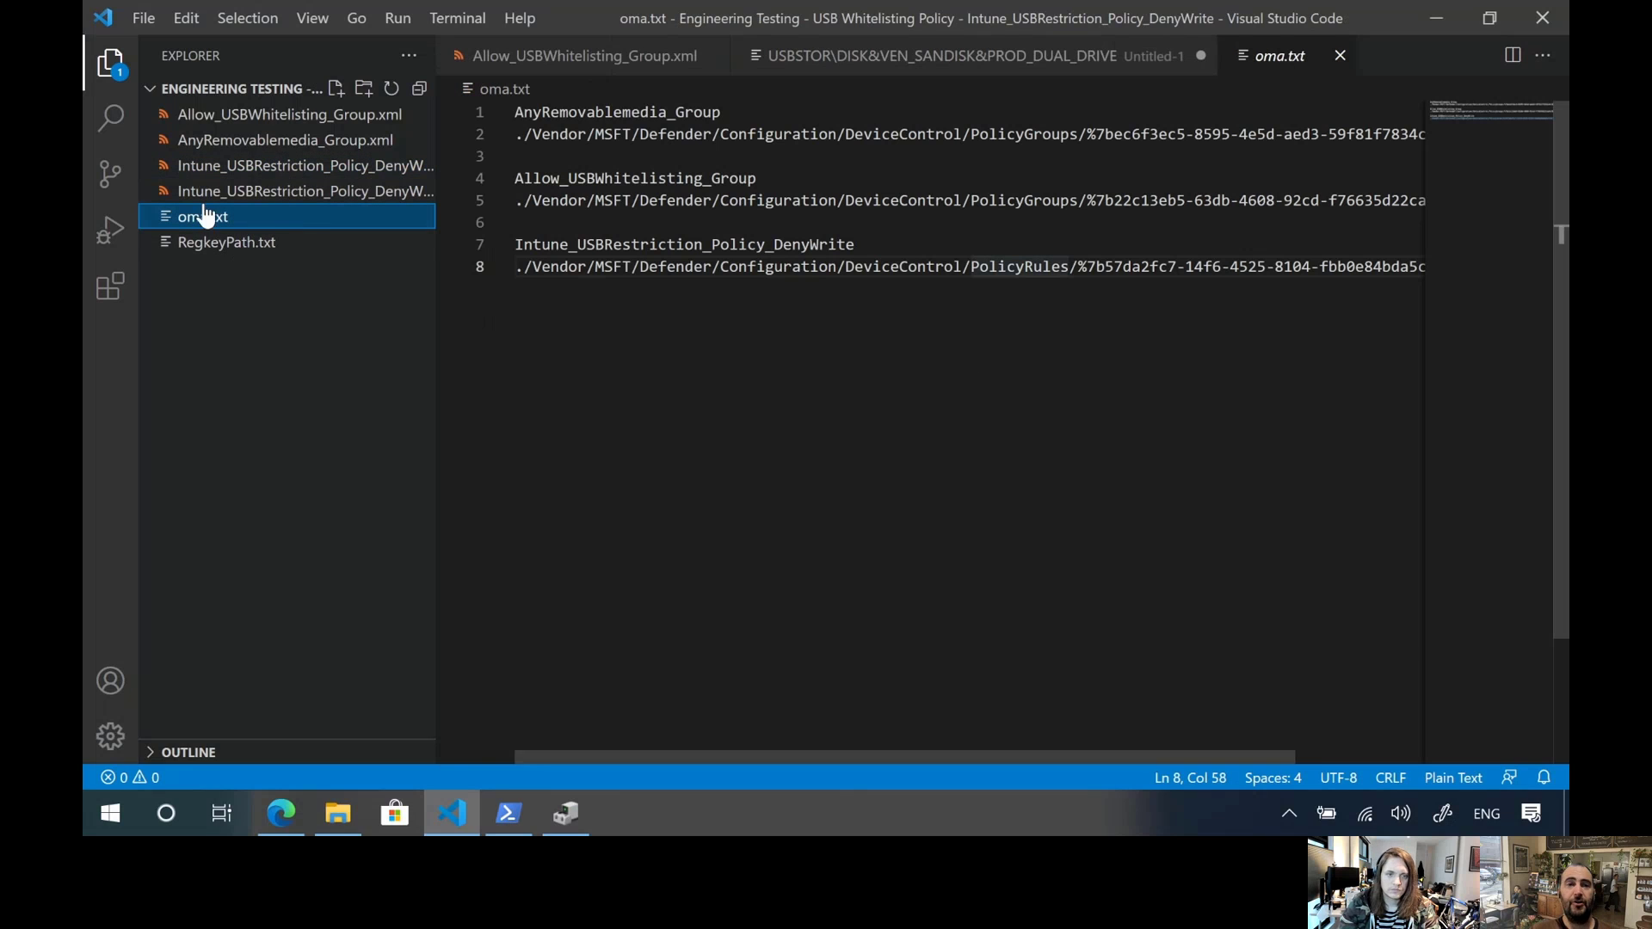
{"action": "left_click", "coordinate": [110, 63]}
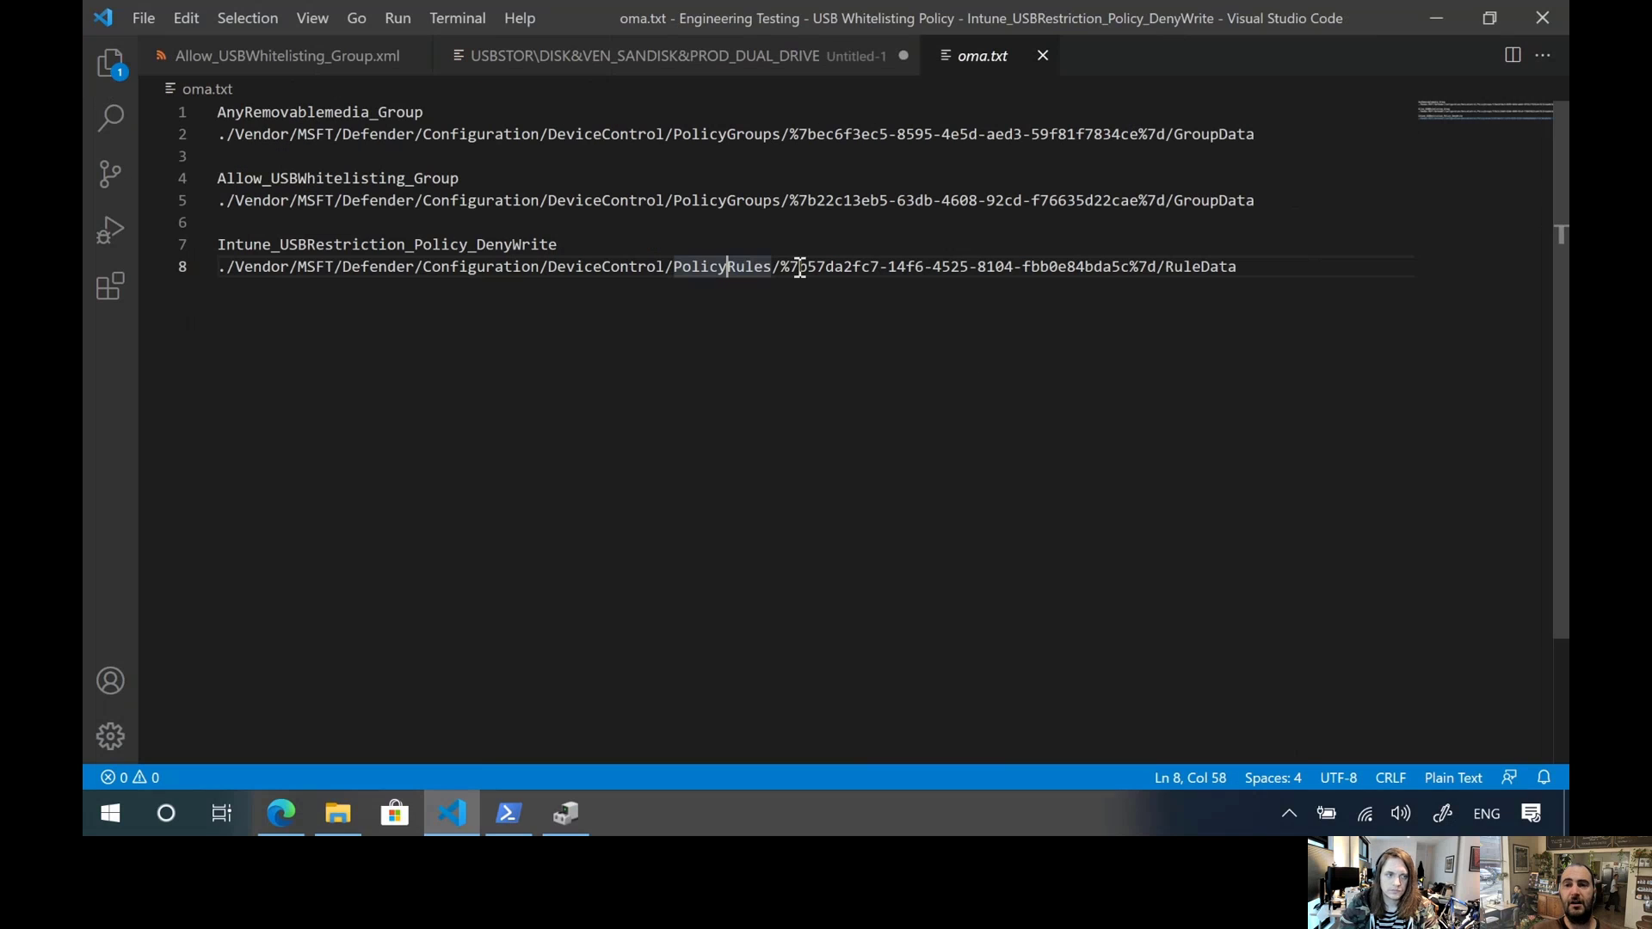
{"action": "left_click", "coordinate": [1066, 382]}
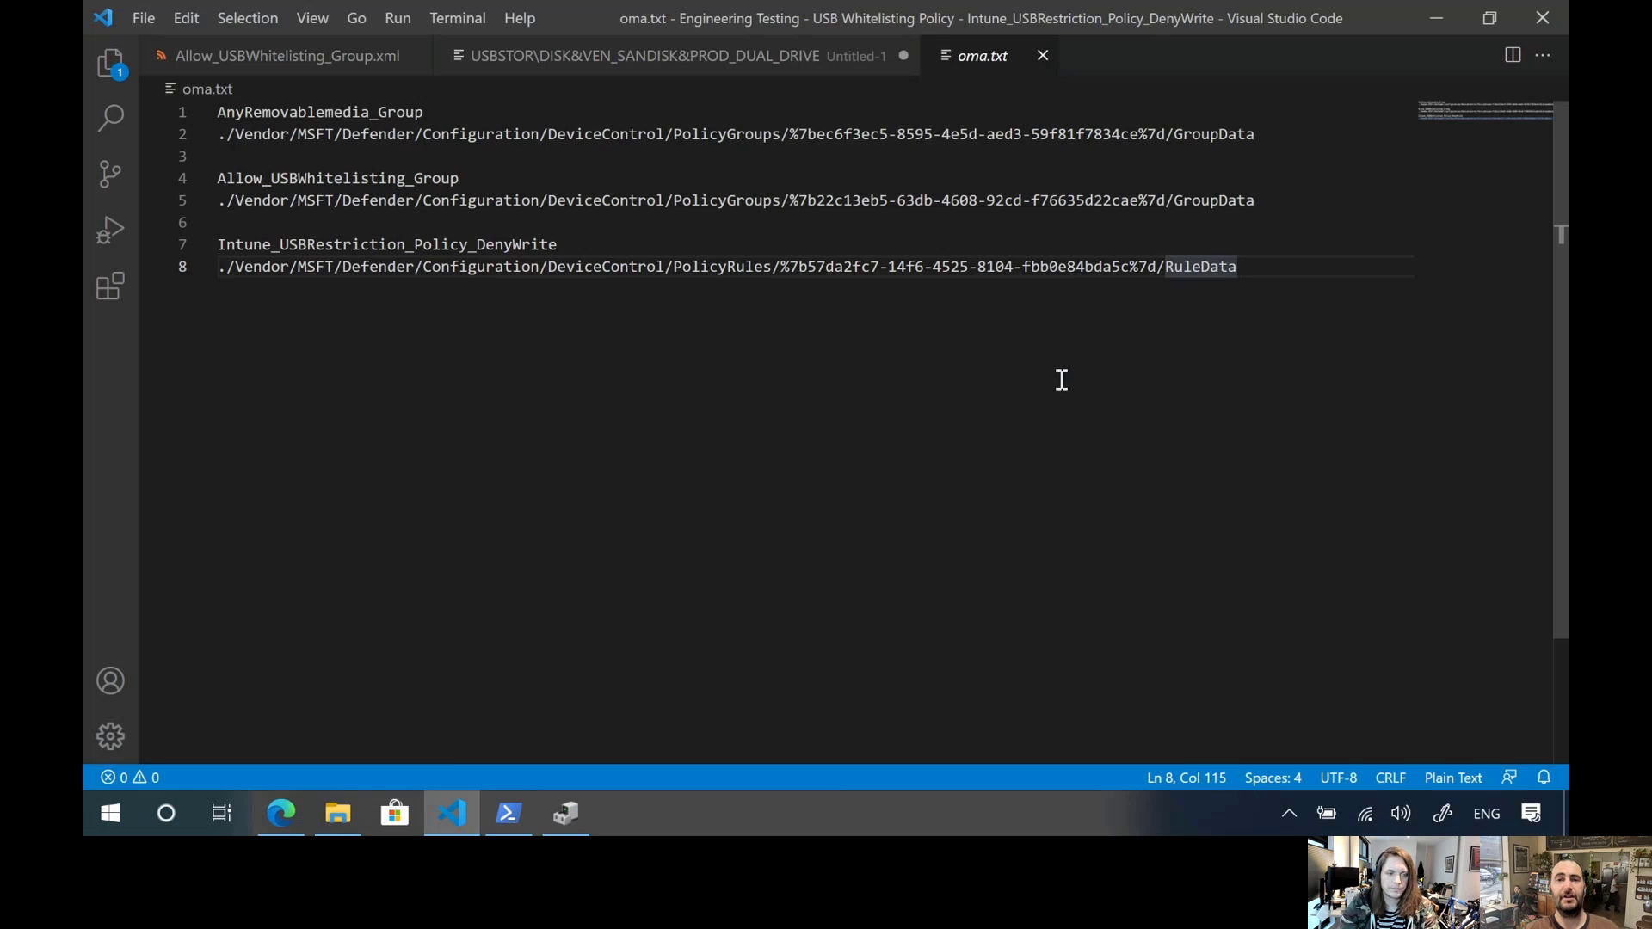
Compare the PolicyGroups and GroupData parts of the group paths with PolicyRules and RuleData in the Intune_USBRestriction_Policy_DenyWrite path
{"action": "left_click", "coordinate": [730, 136]}
{"action": "double_click", "coordinate": [731, 136]}
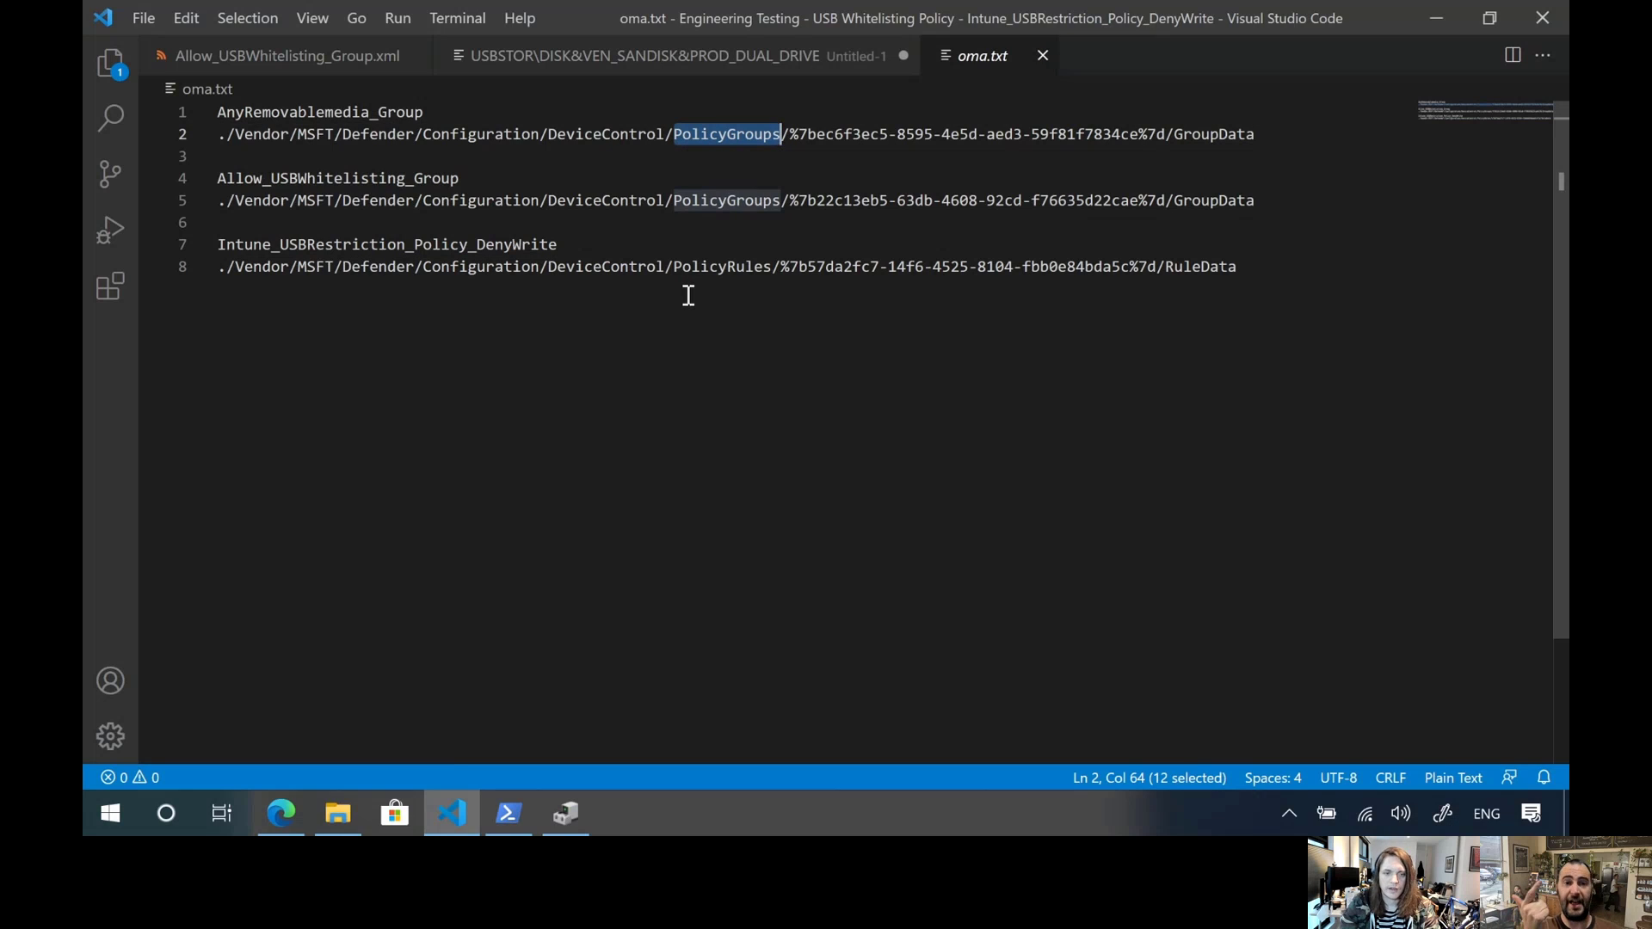
{"action": "left_click", "coordinate": [728, 268]}
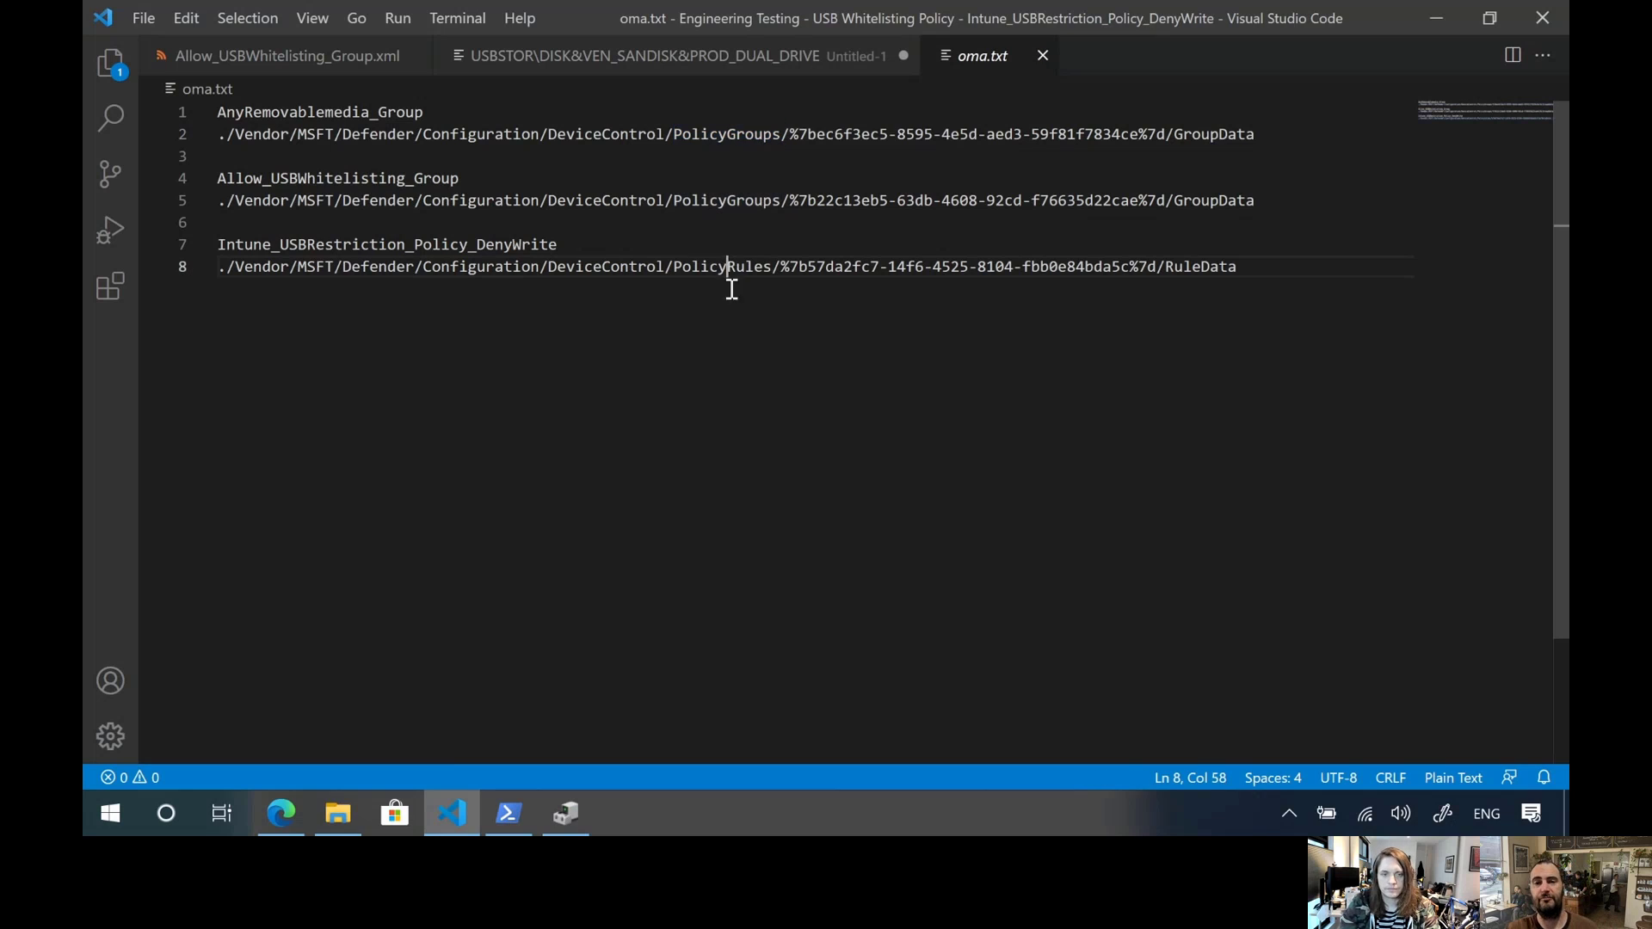
{"action": "double_click", "coordinate": [1201, 135]}
{"action": "left_click", "coordinate": [1197, 269]}
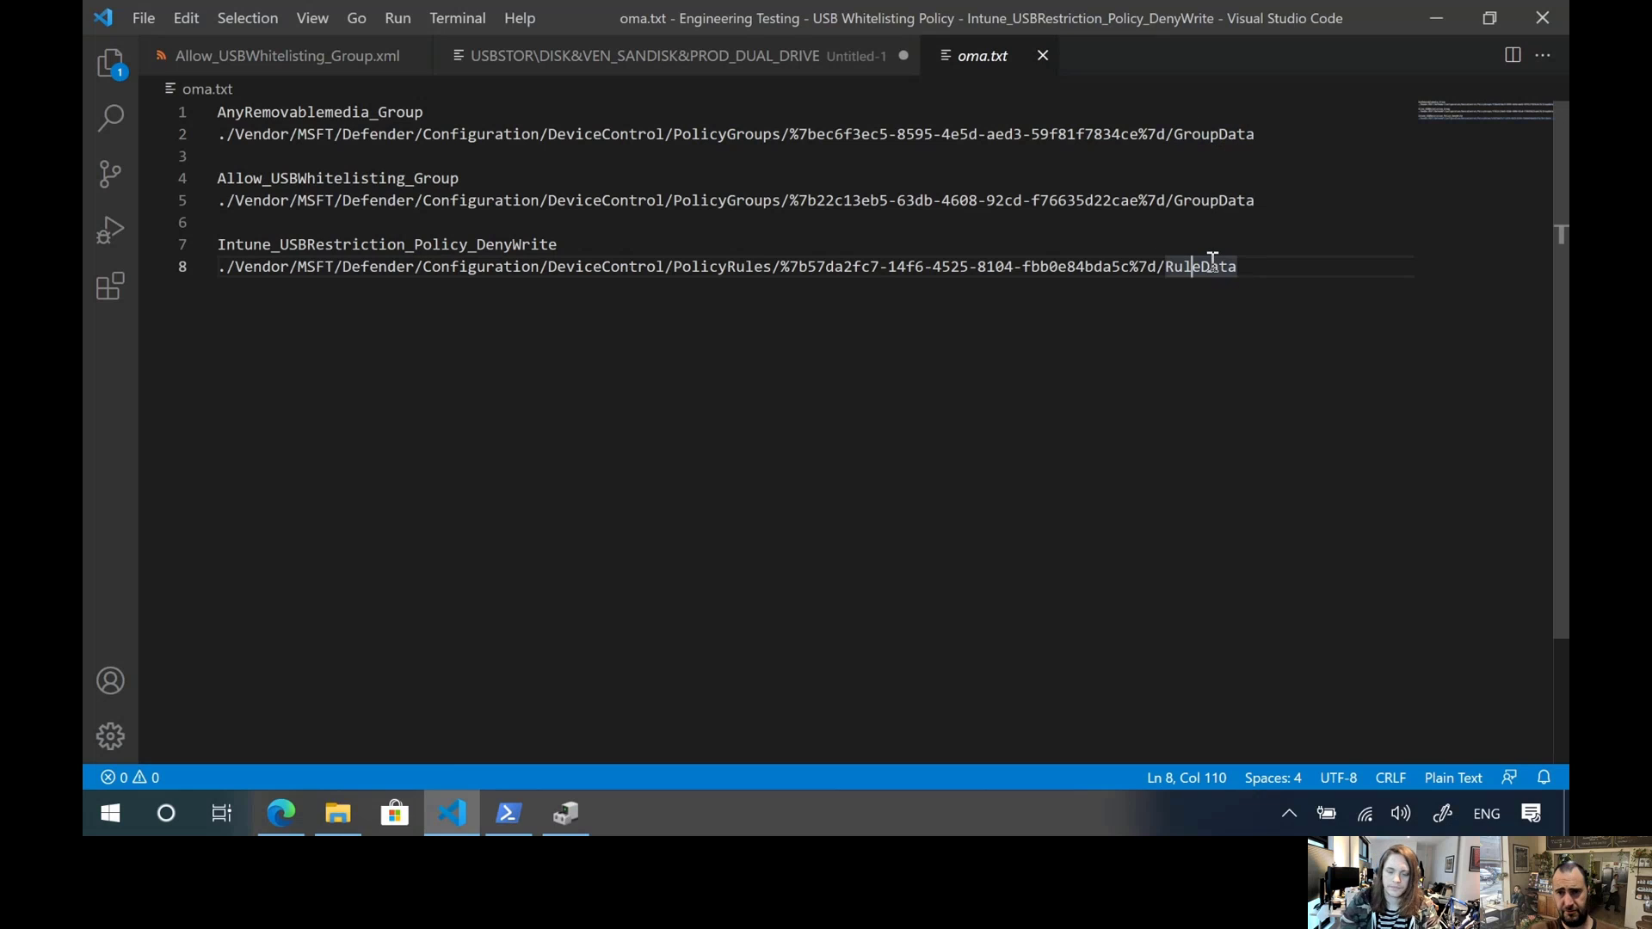
Examine the group GUID between %7b and %7d in the Allow_USBWhitelisting_Group path
{"action": "left_click", "coordinate": [976, 268]}
{"action": "left_click_drag", "start_coordinate": [817, 200], "coordinate": [1138, 203]}
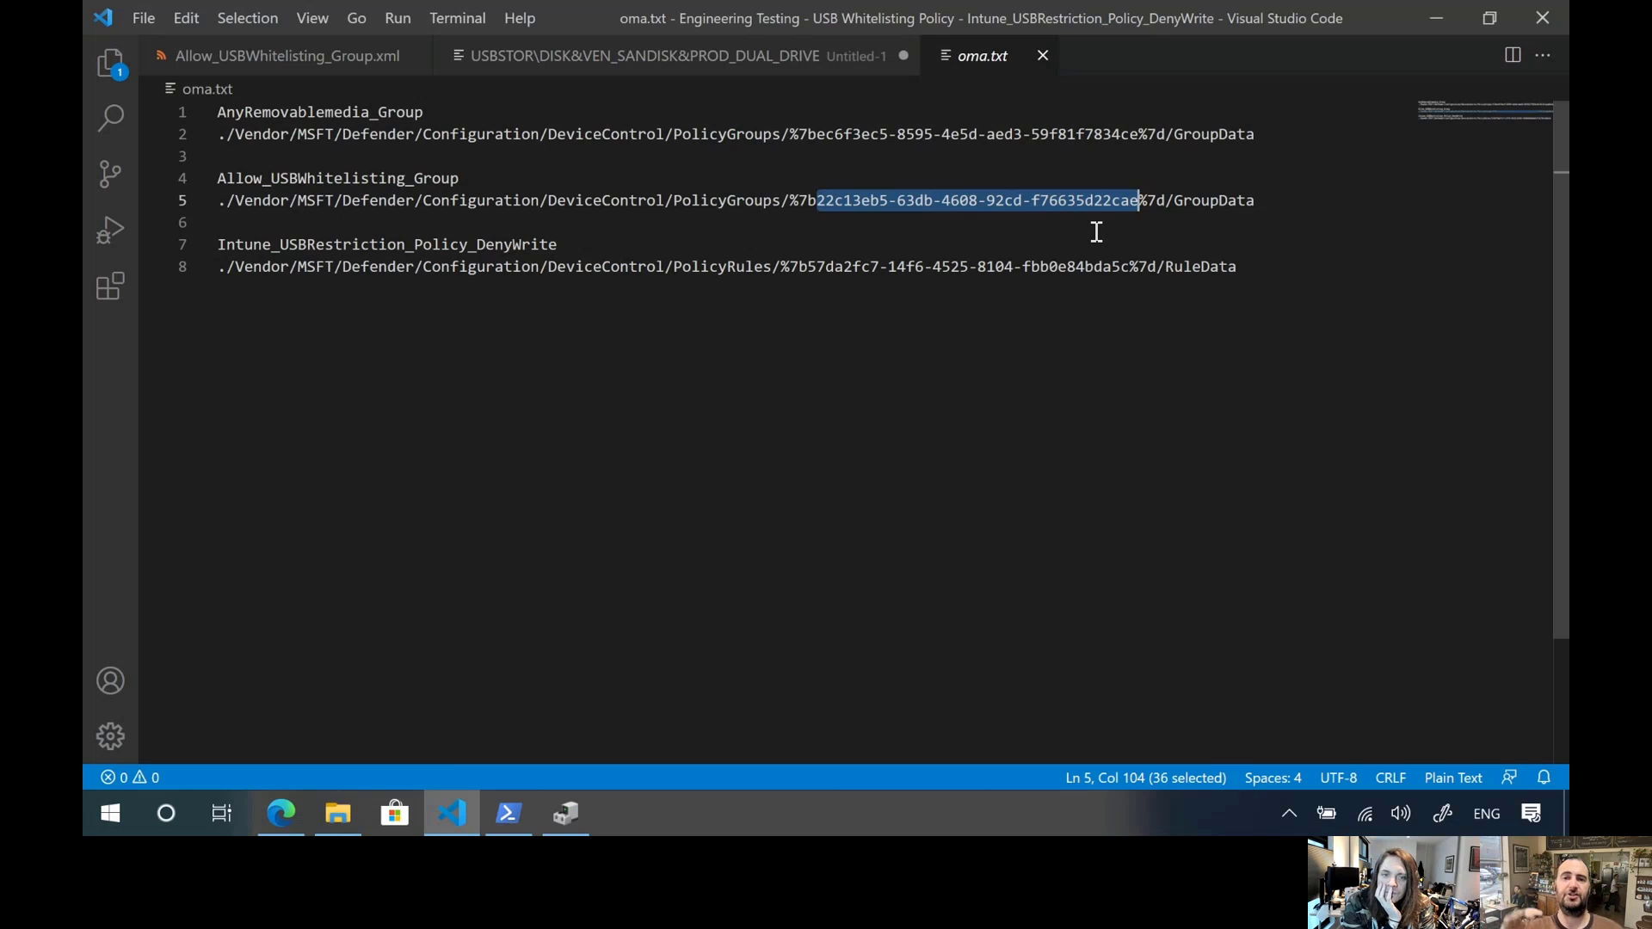
{"action": "left_click", "coordinate": [1157, 222]}
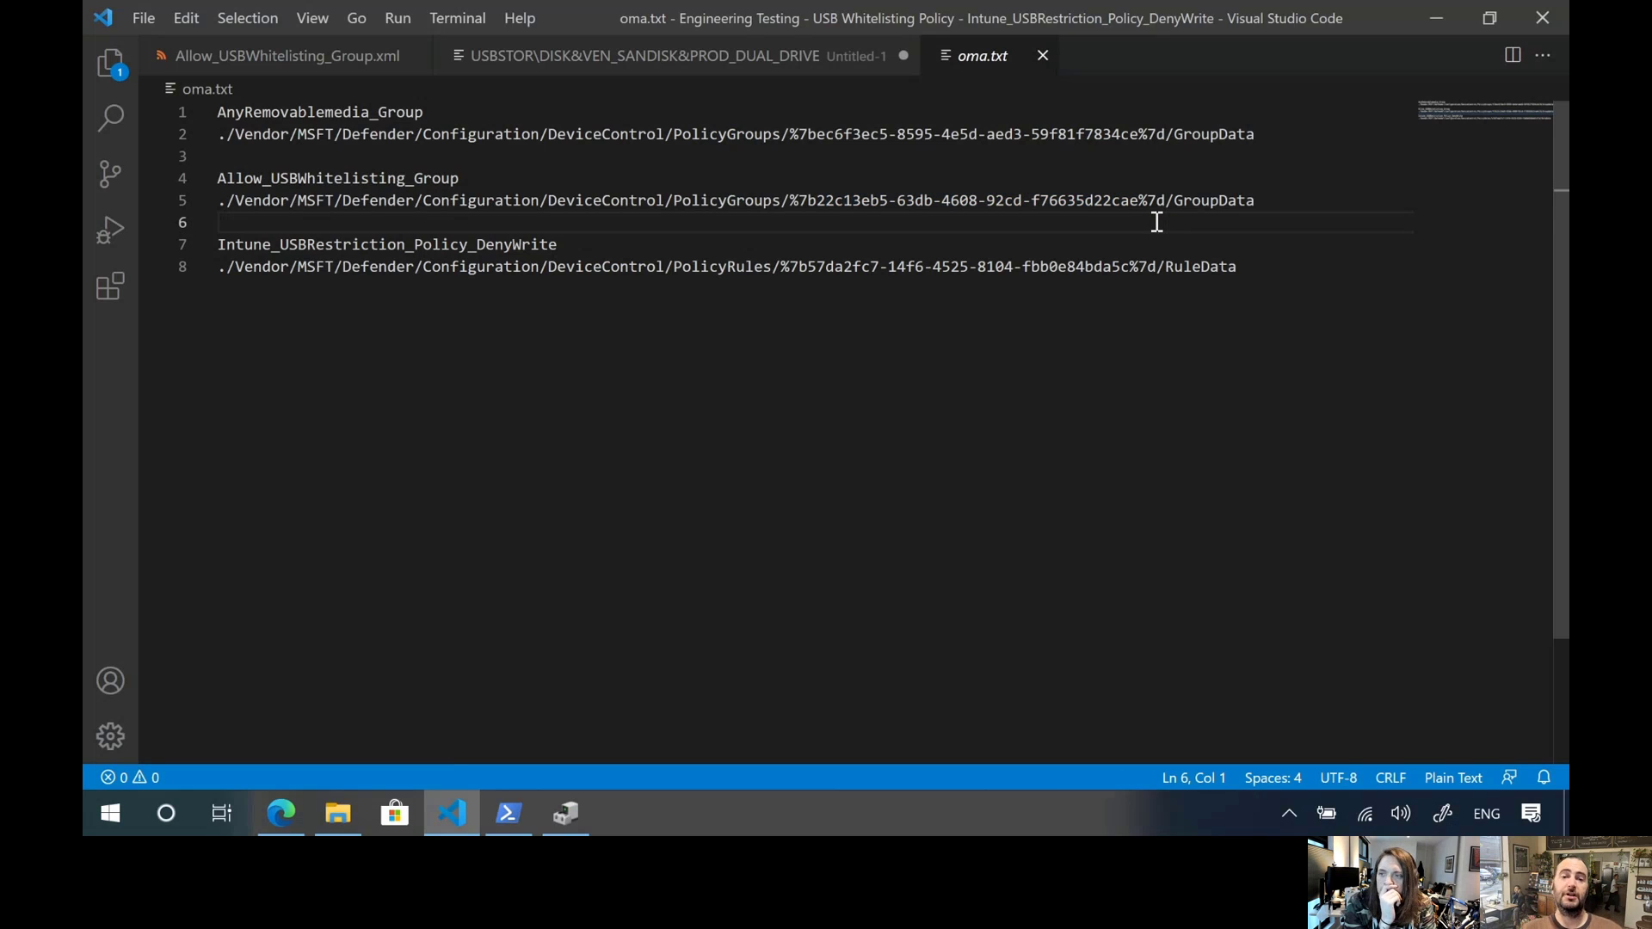
Switch to the Microsoft Endpoint Manager admin center in Edge and open the Configuration profiles page for devices
{"action": "left_click", "coordinate": [284, 815]}
{"action": "left_click", "coordinate": [225, 21]}
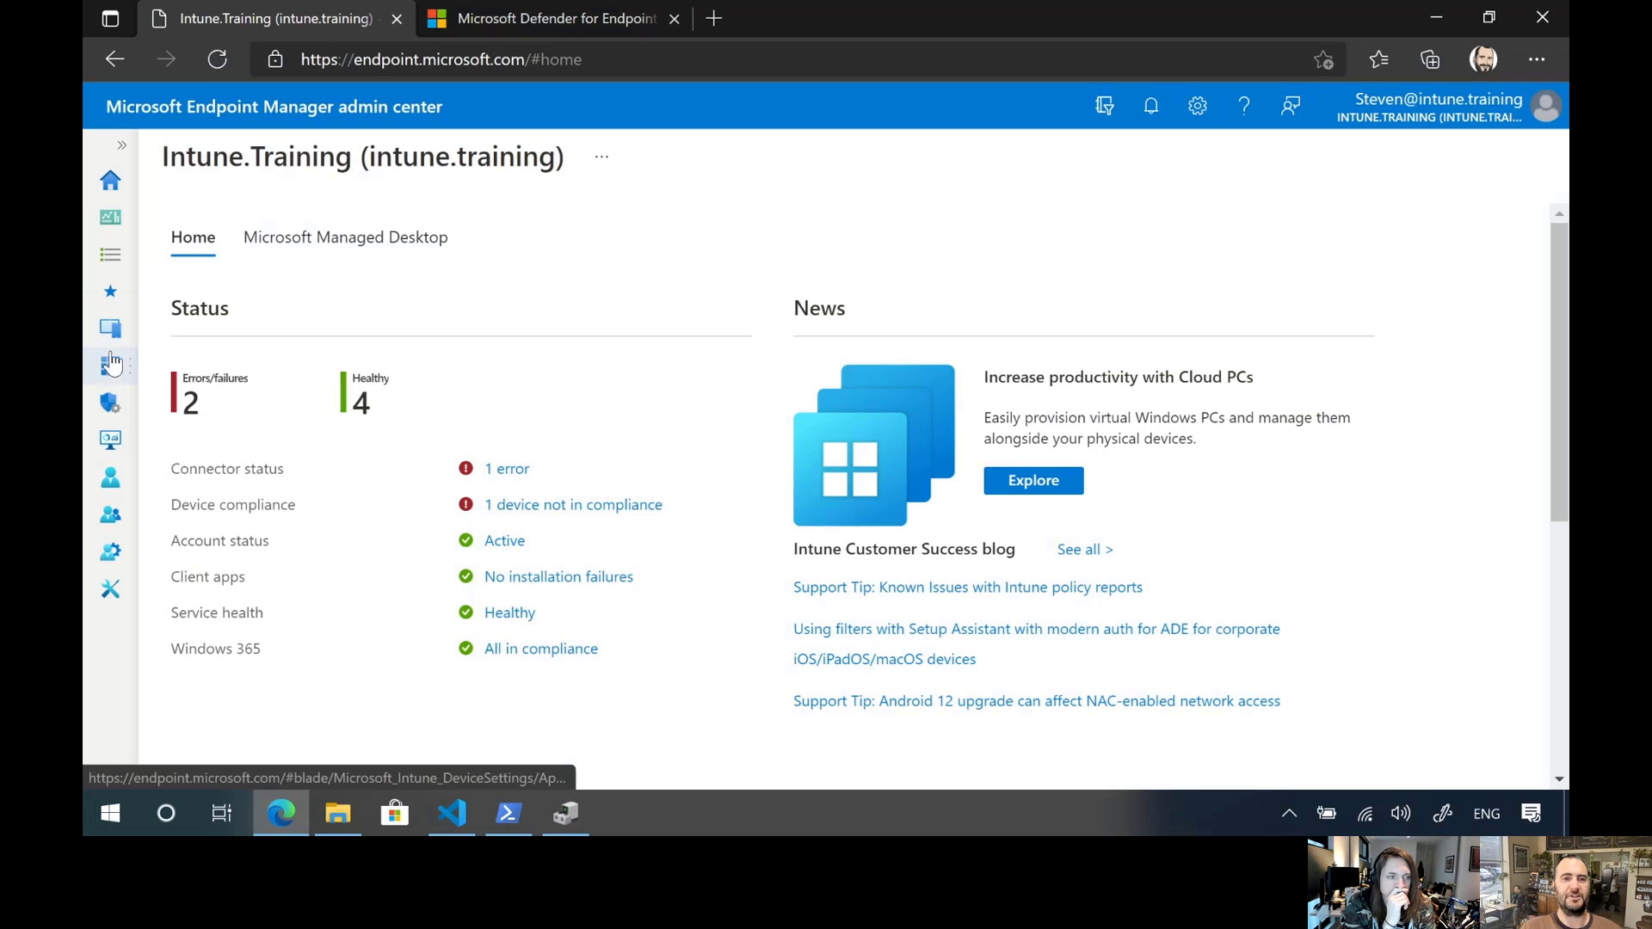
{"action": "left_click", "coordinate": [111, 331]}
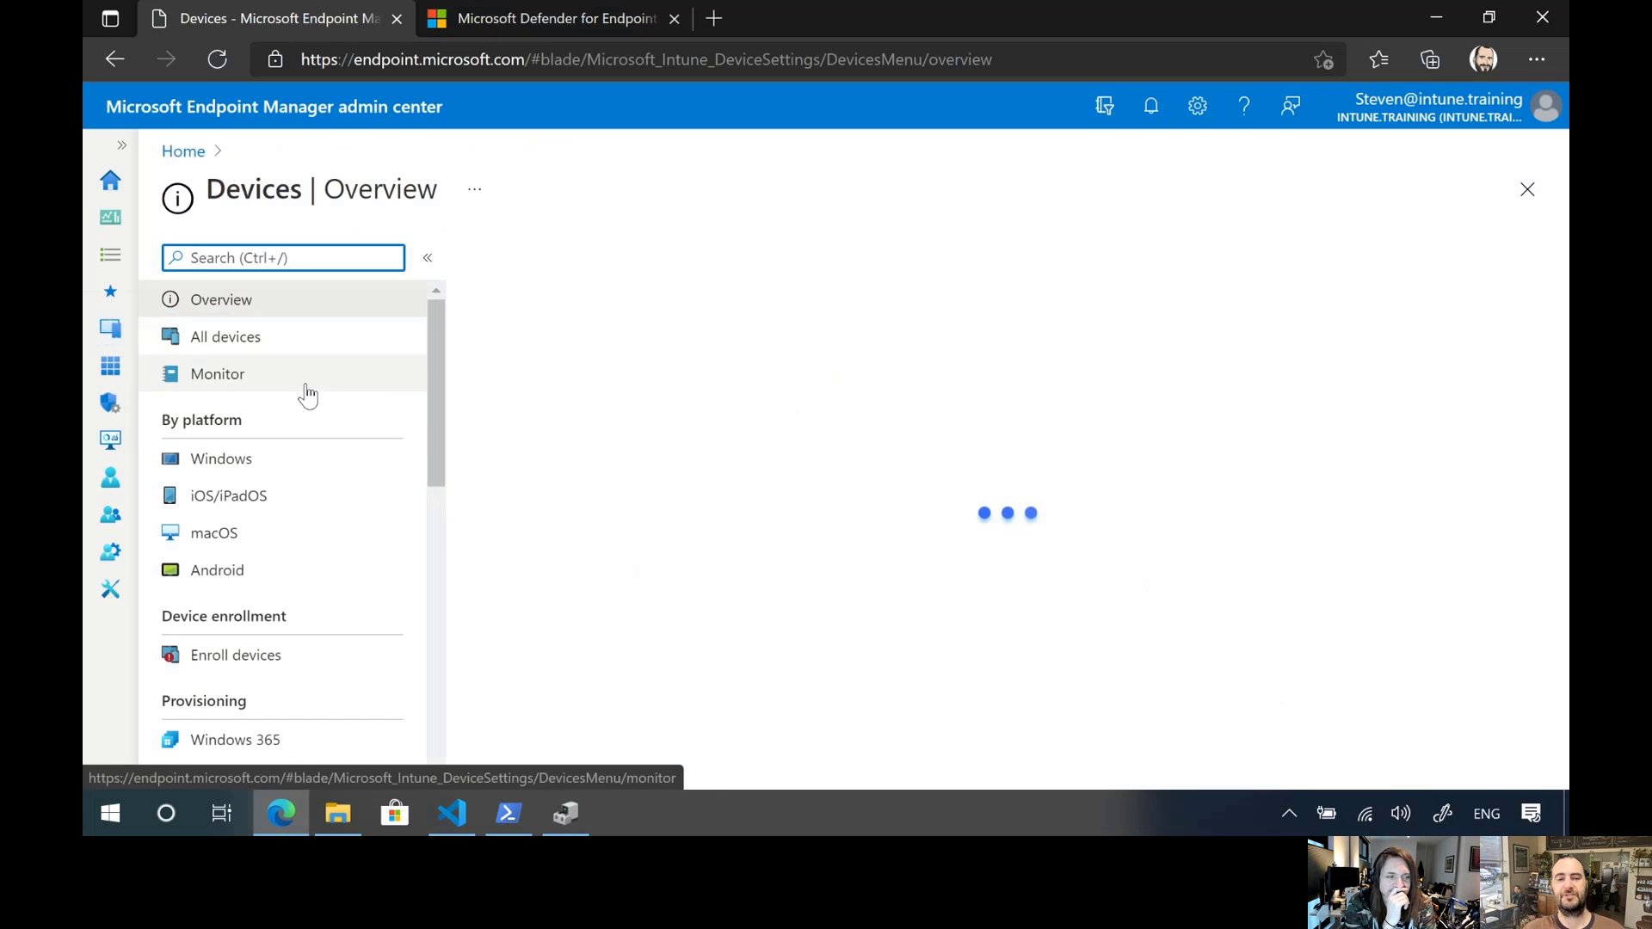
{"action": "scroll", "coordinate": [305, 413], "scroll_direction": "down", "scroll_amount": 2}
{"action": "scroll", "coordinate": [303, 432], "scroll_direction": "down", "scroll_amount": 3}
{"action": "left_click", "coordinate": [305, 517]}
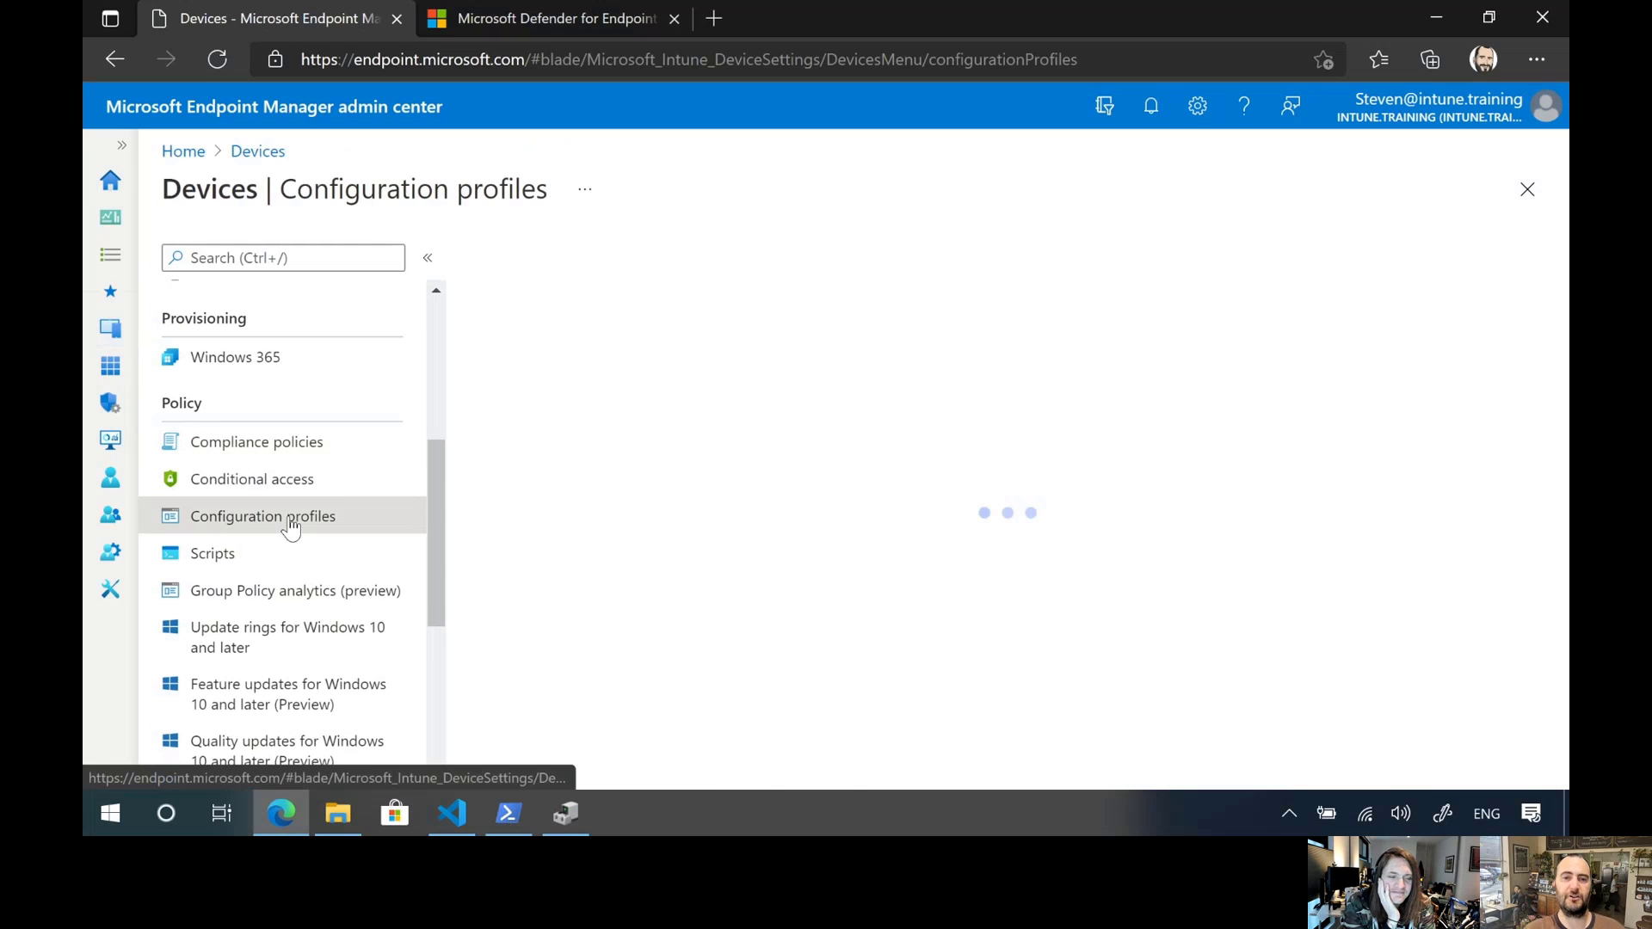
Create a Windows 10 and later configuration profile from the Custom template
{"action": "left_click", "coordinate": [514, 270]}
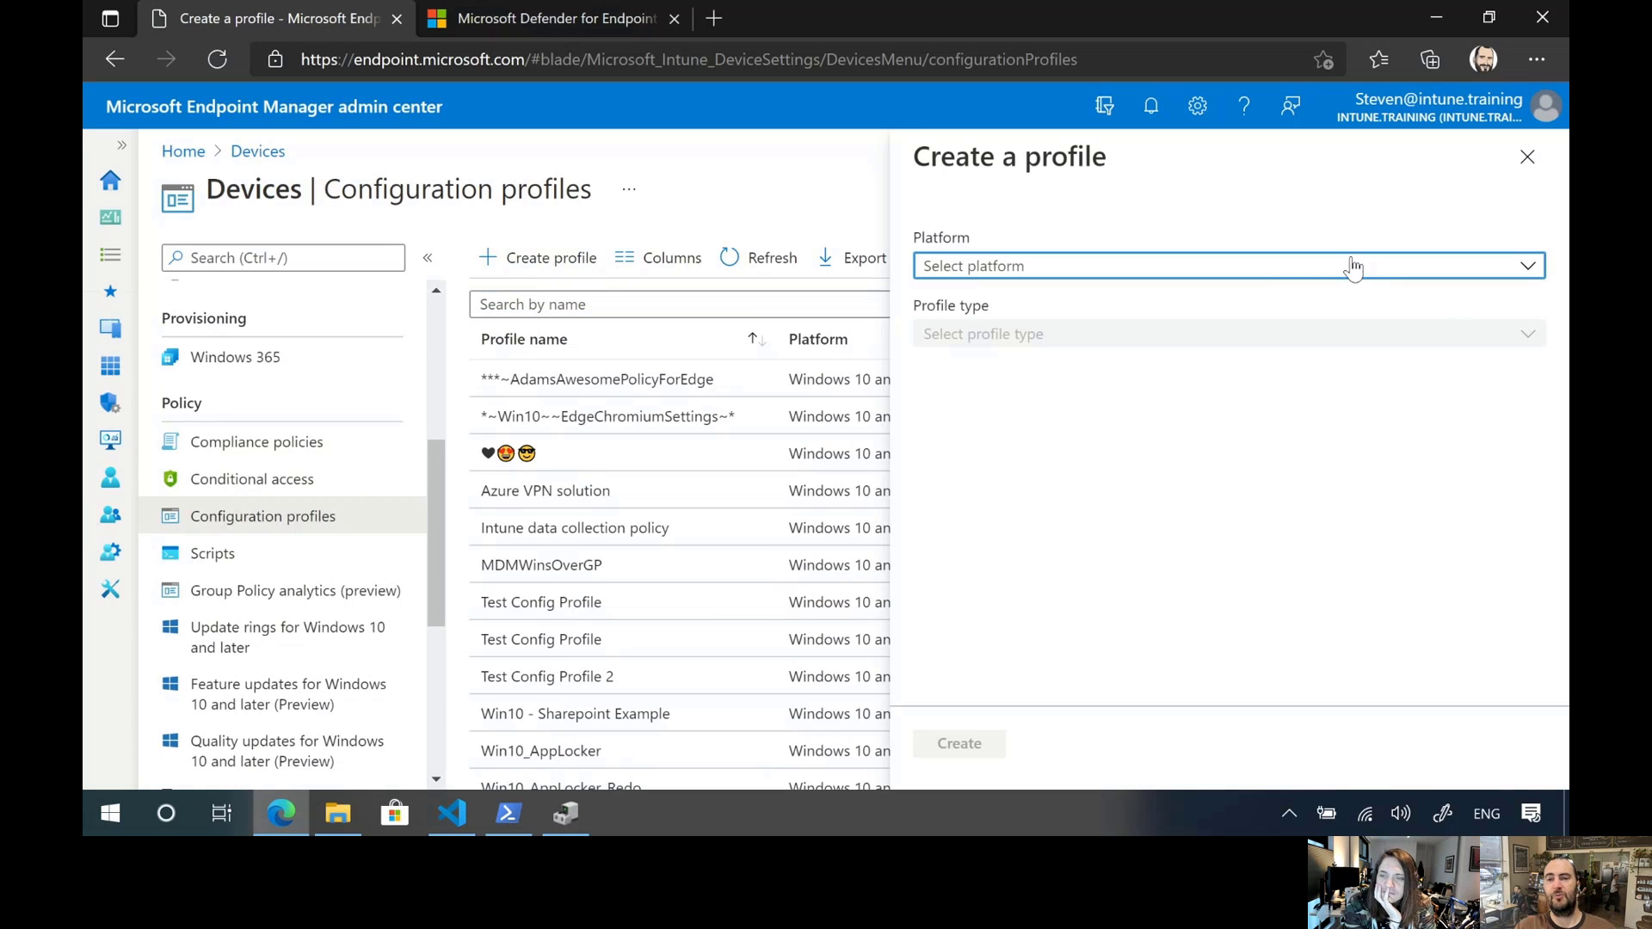
{"action": "left_click", "coordinate": [1349, 266]}
{"action": "left_click", "coordinate": [1082, 454]}
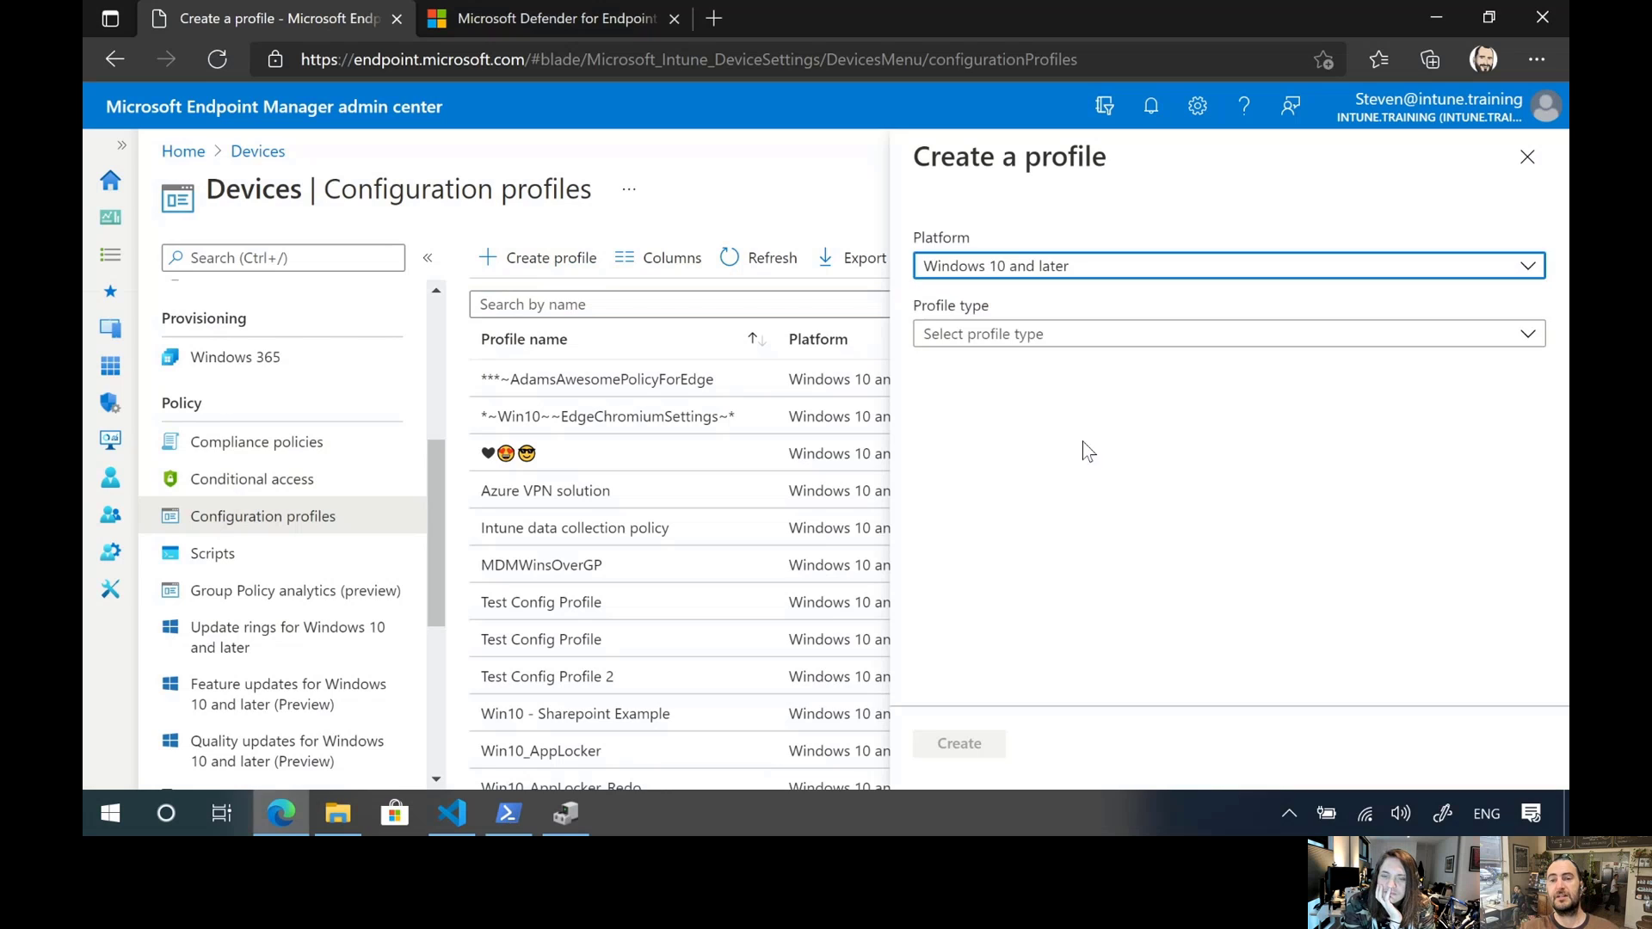
{"action": "left_click", "coordinate": [1071, 341]}
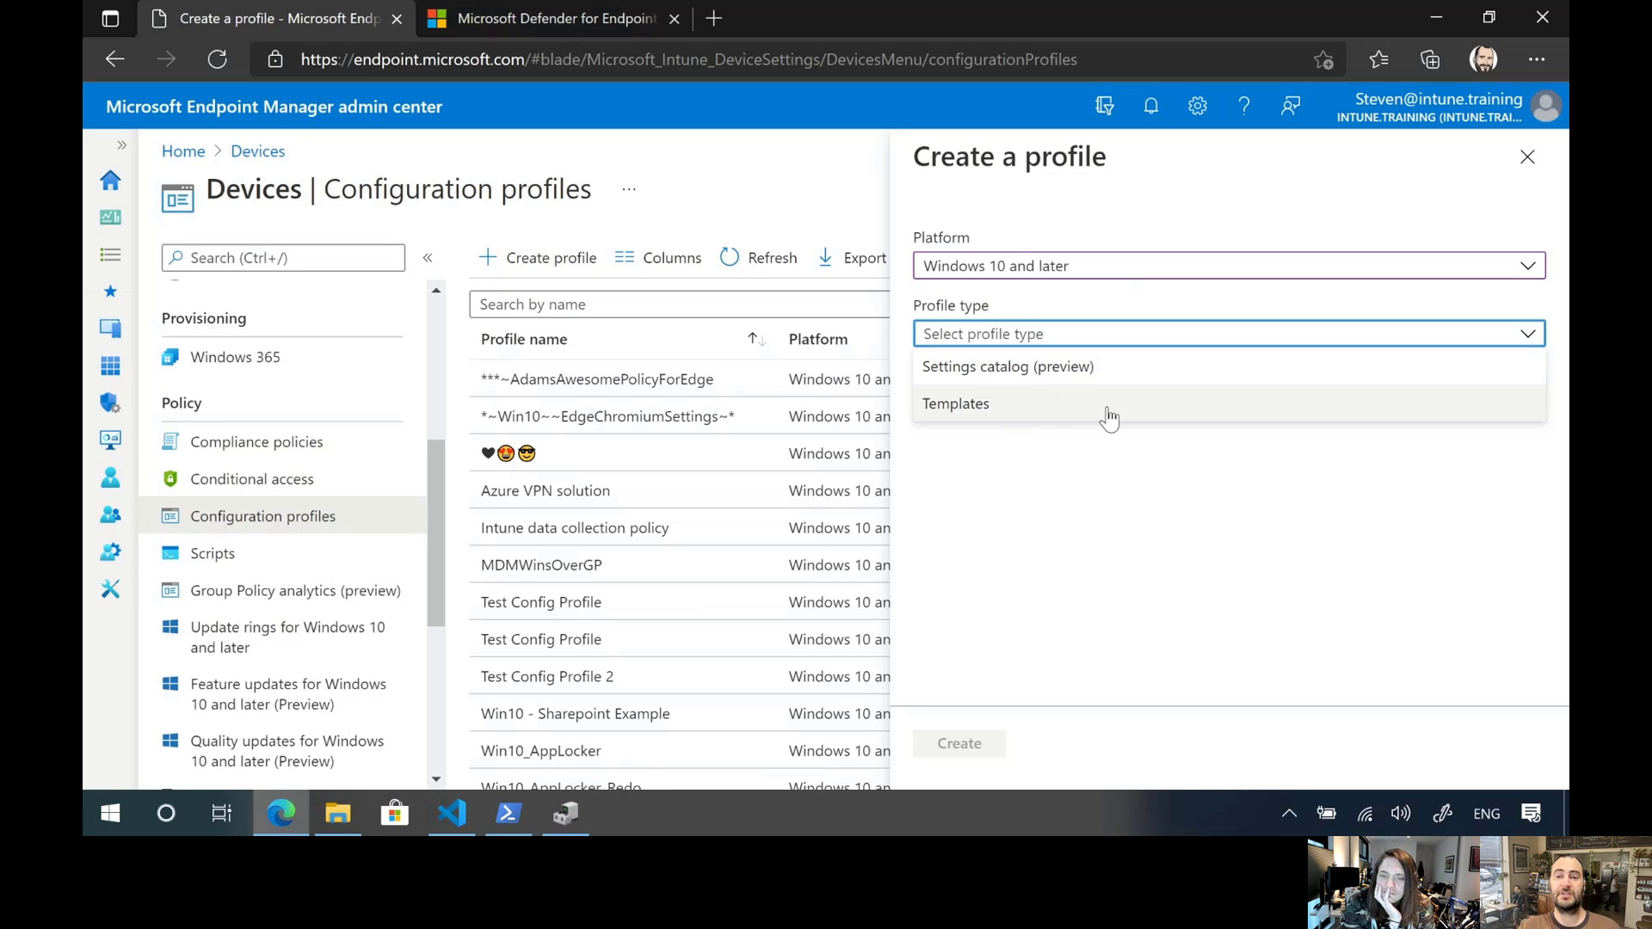
{"action": "left_click", "coordinate": [1132, 414]}
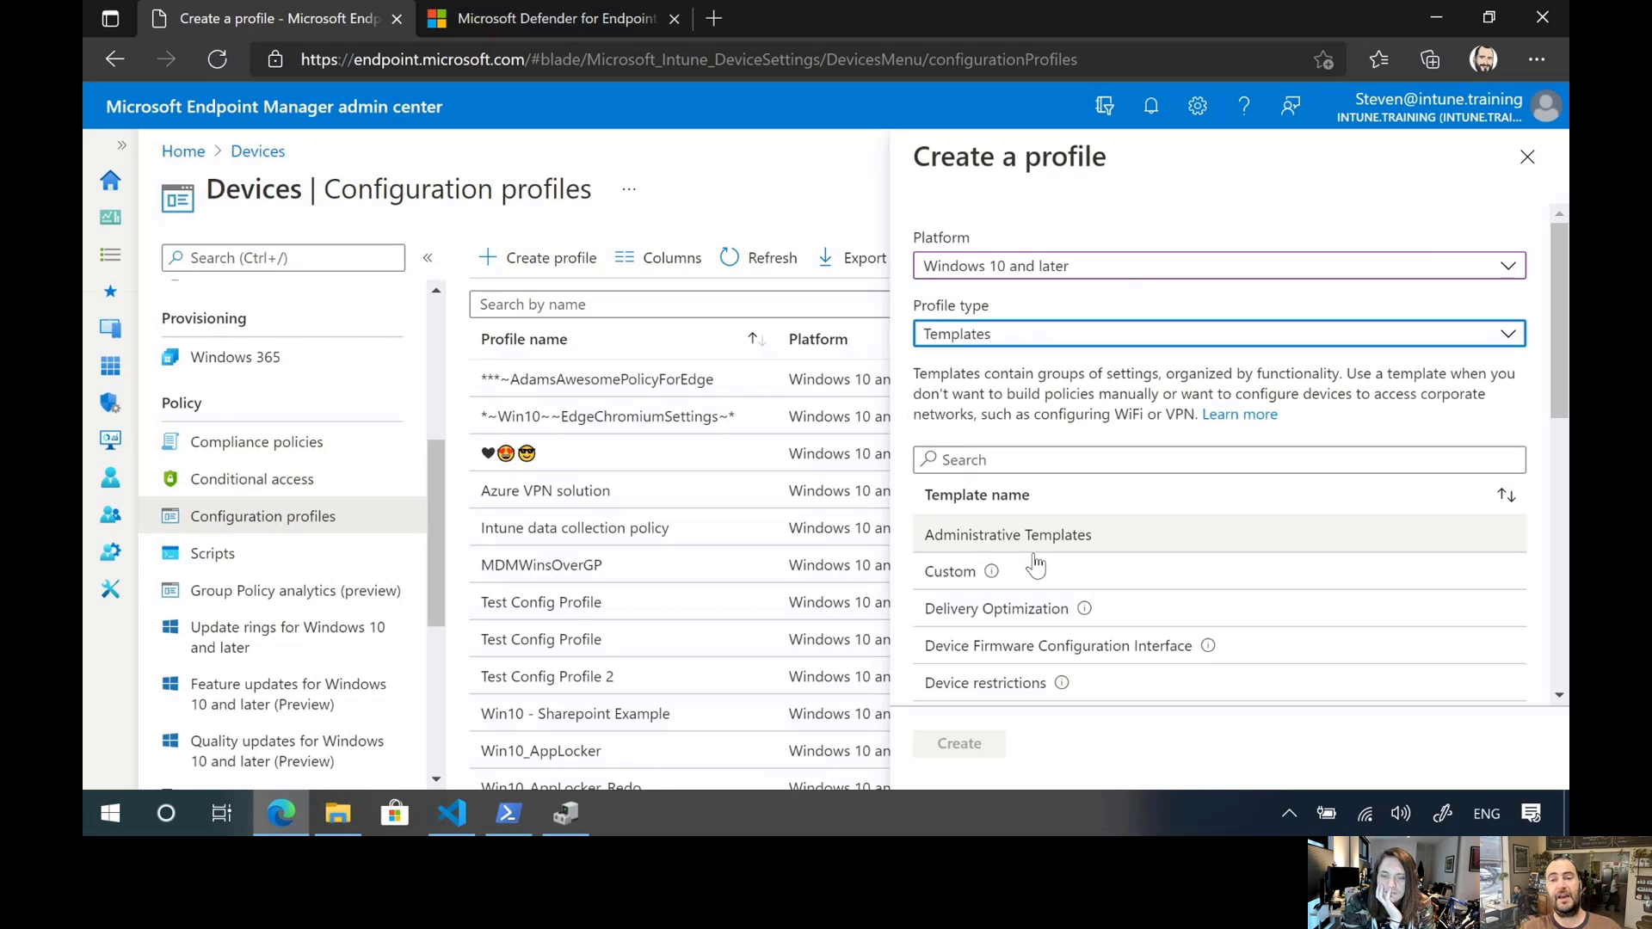
{"action": "left_click", "coordinate": [1080, 572]}
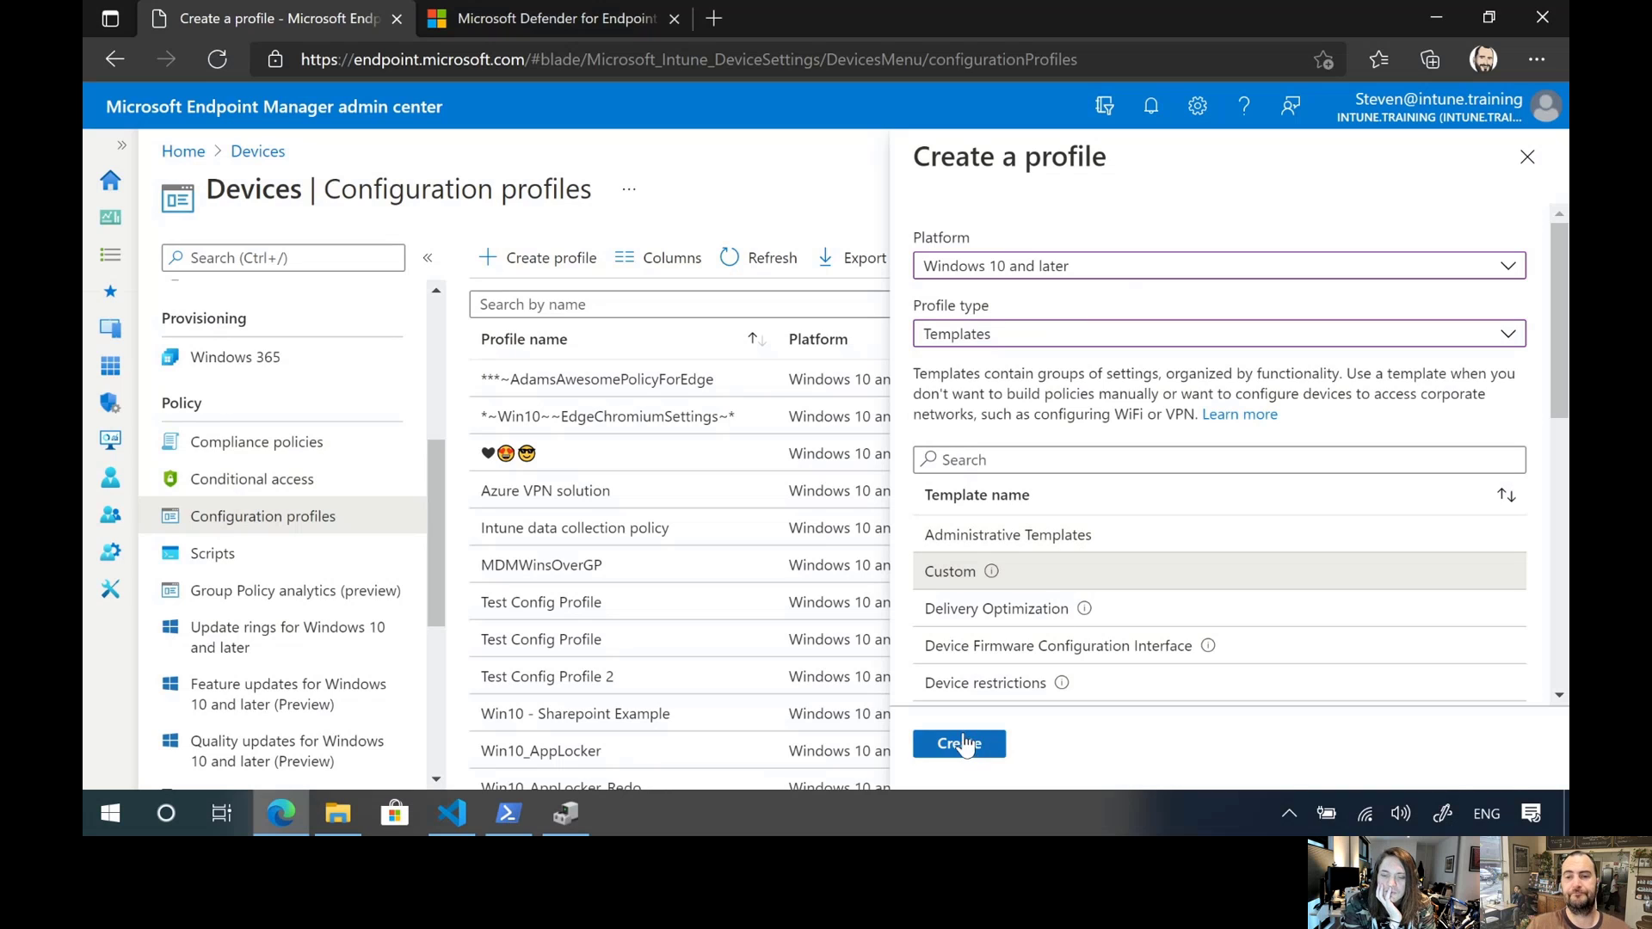
{"action": "left_click", "coordinate": [964, 745]}
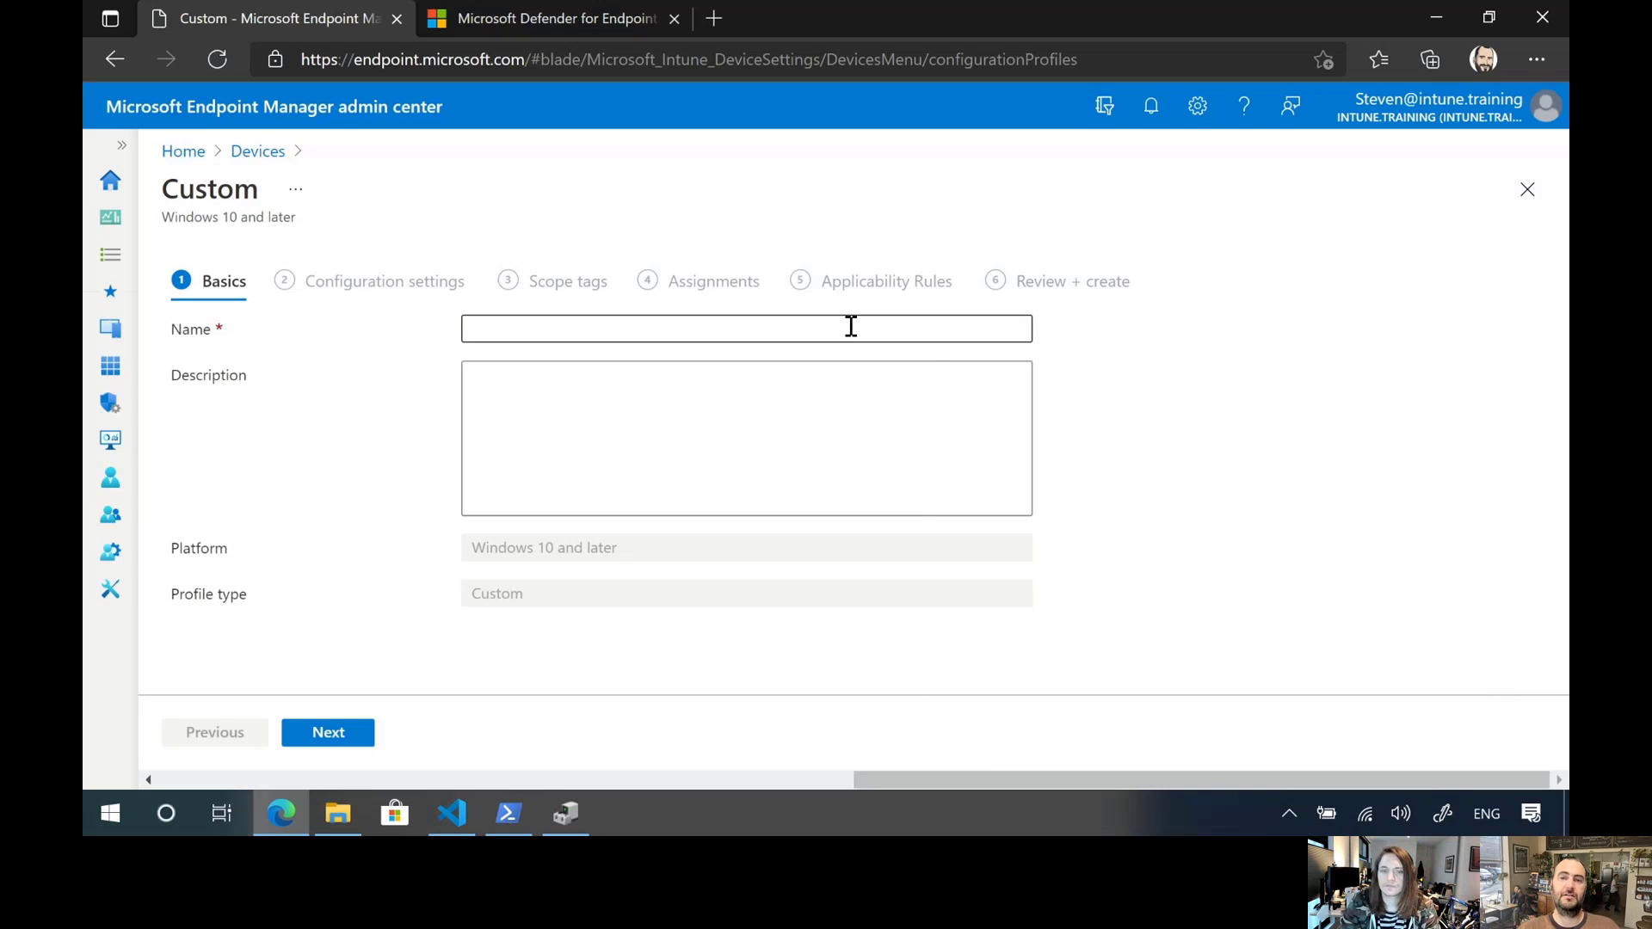
Name the custom profile Intune_Block_Personal_USB and continue to its configuration settings
{"action": "left_click", "coordinate": [851, 327]}
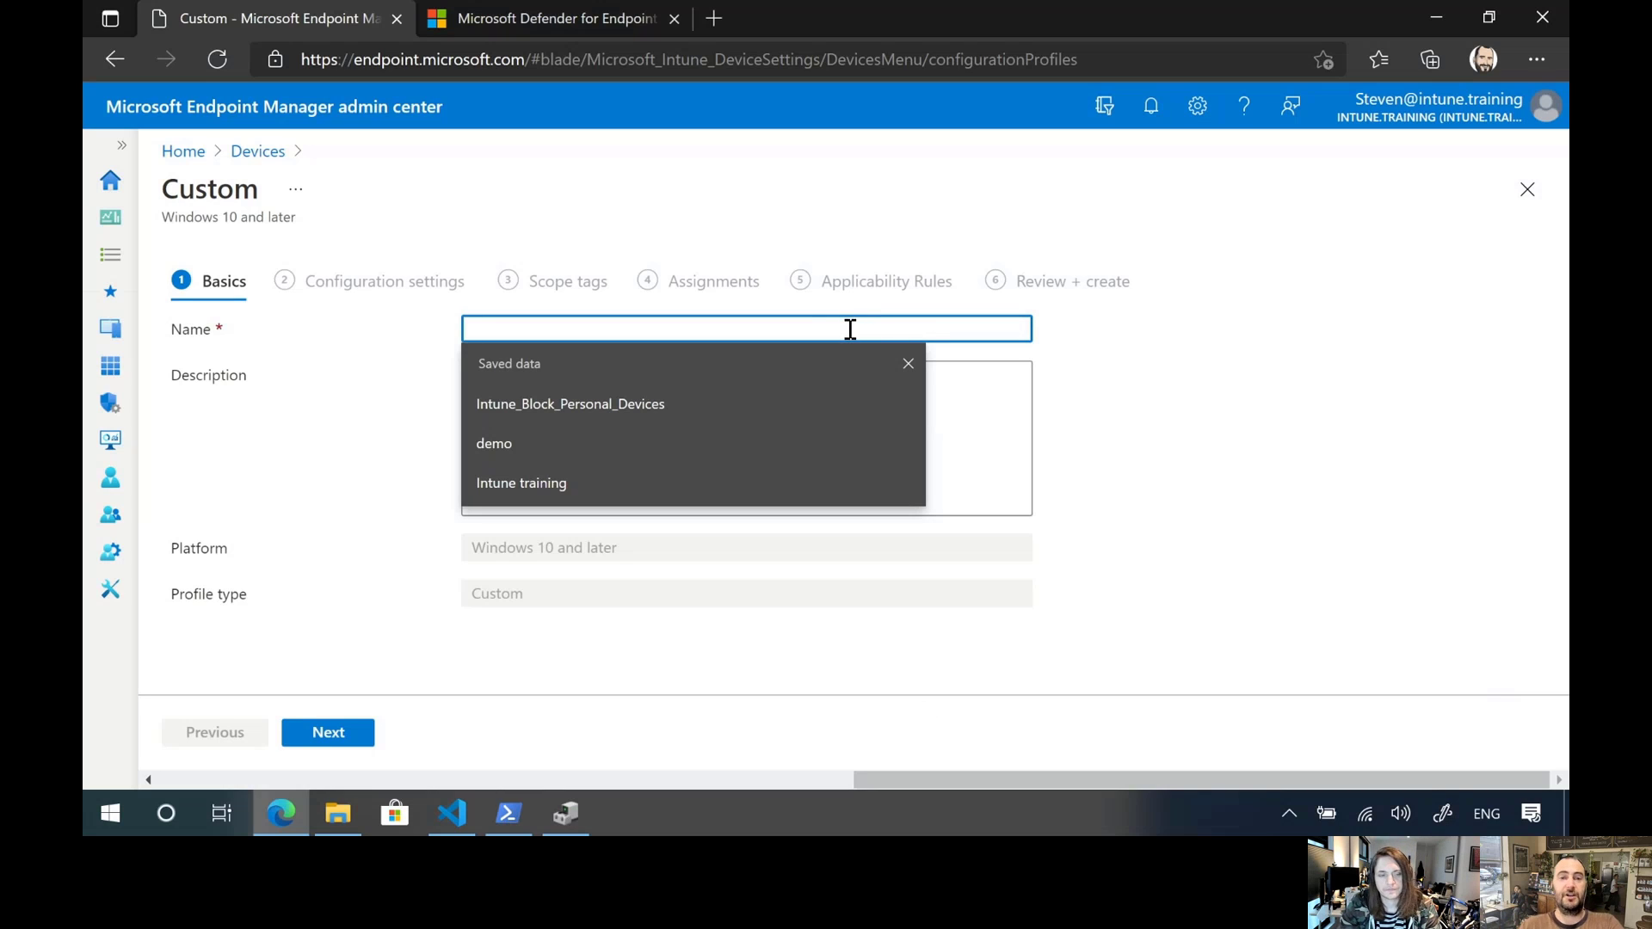
{"action": "left_click", "coordinate": [669, 410]}
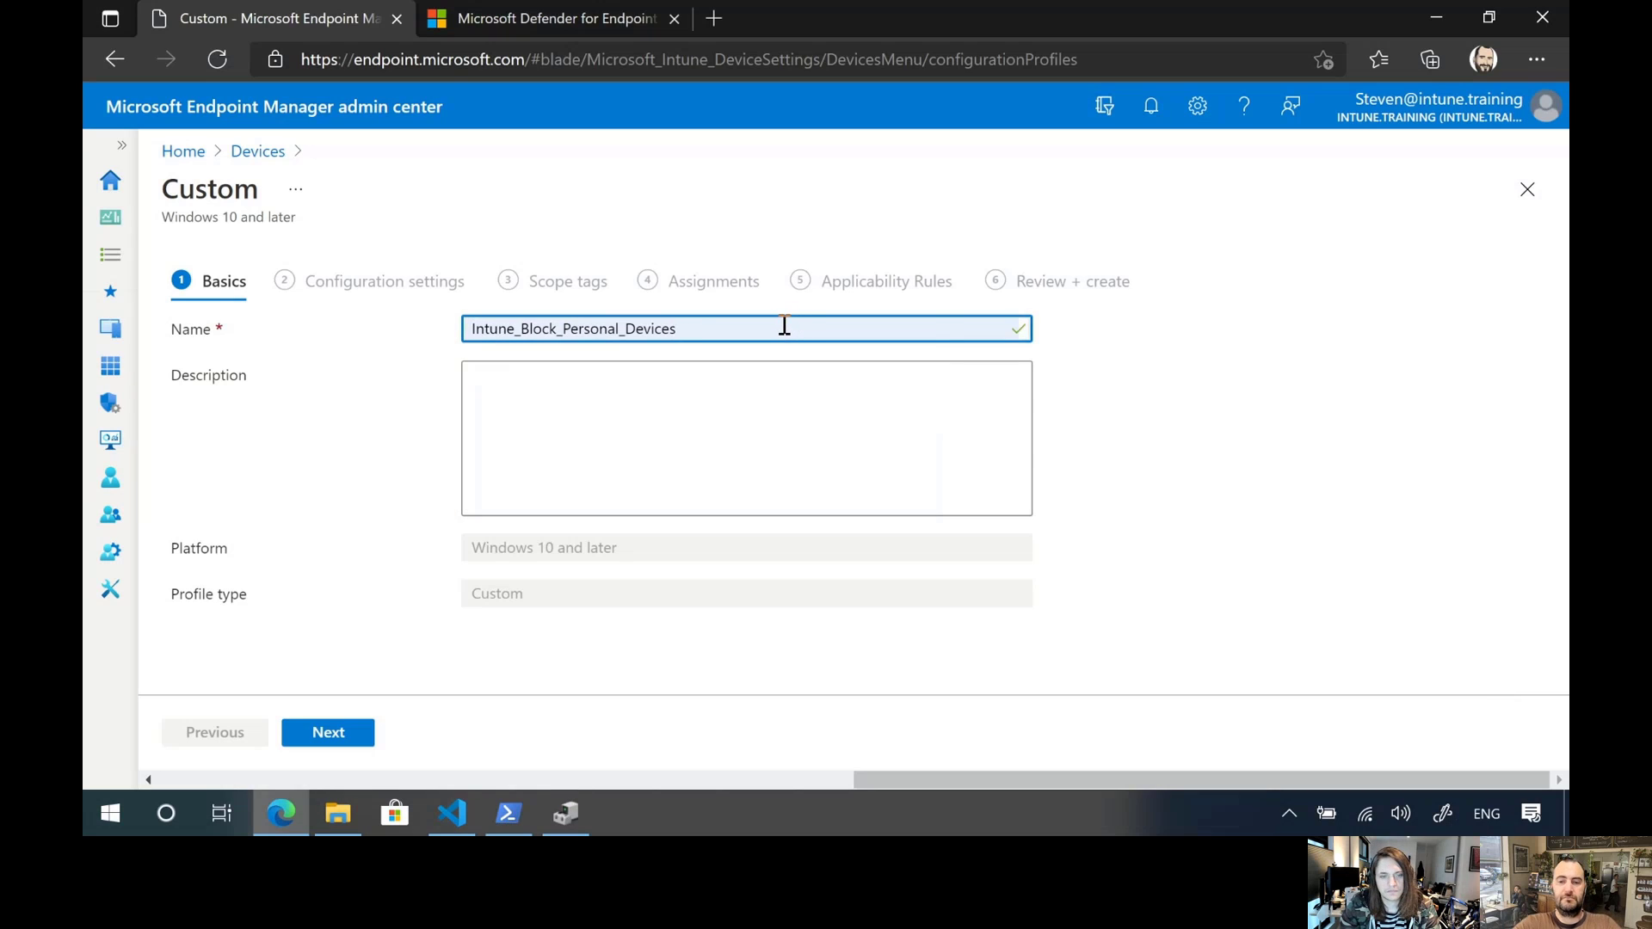
{"action": "key", "text": "ctrl+a"}
{"action": "key", "text": "ctrl+x"}
{"action": "key", "text": "ctrl+v"}
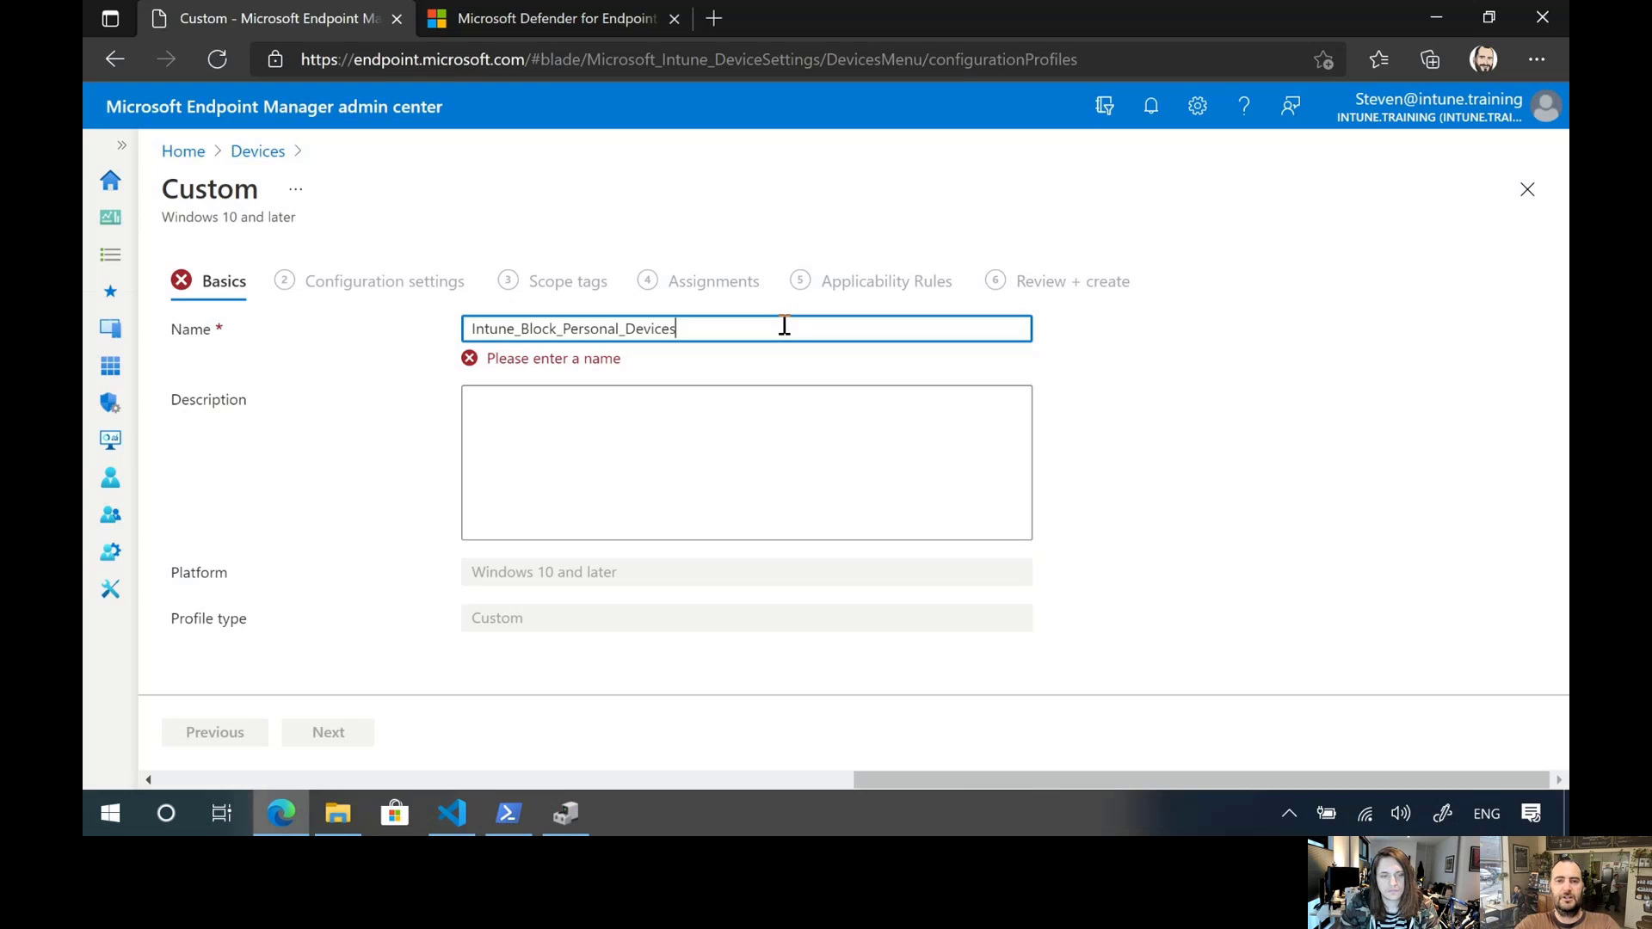
{"action": "key", "text": "BackSpace"}
{"action": "key", "text": "BackSpace"}
{"action": "key", "text": "BackSpace"}
{"action": "key", "text": "BackSpace"}
{"action": "type", "text": "USB"}
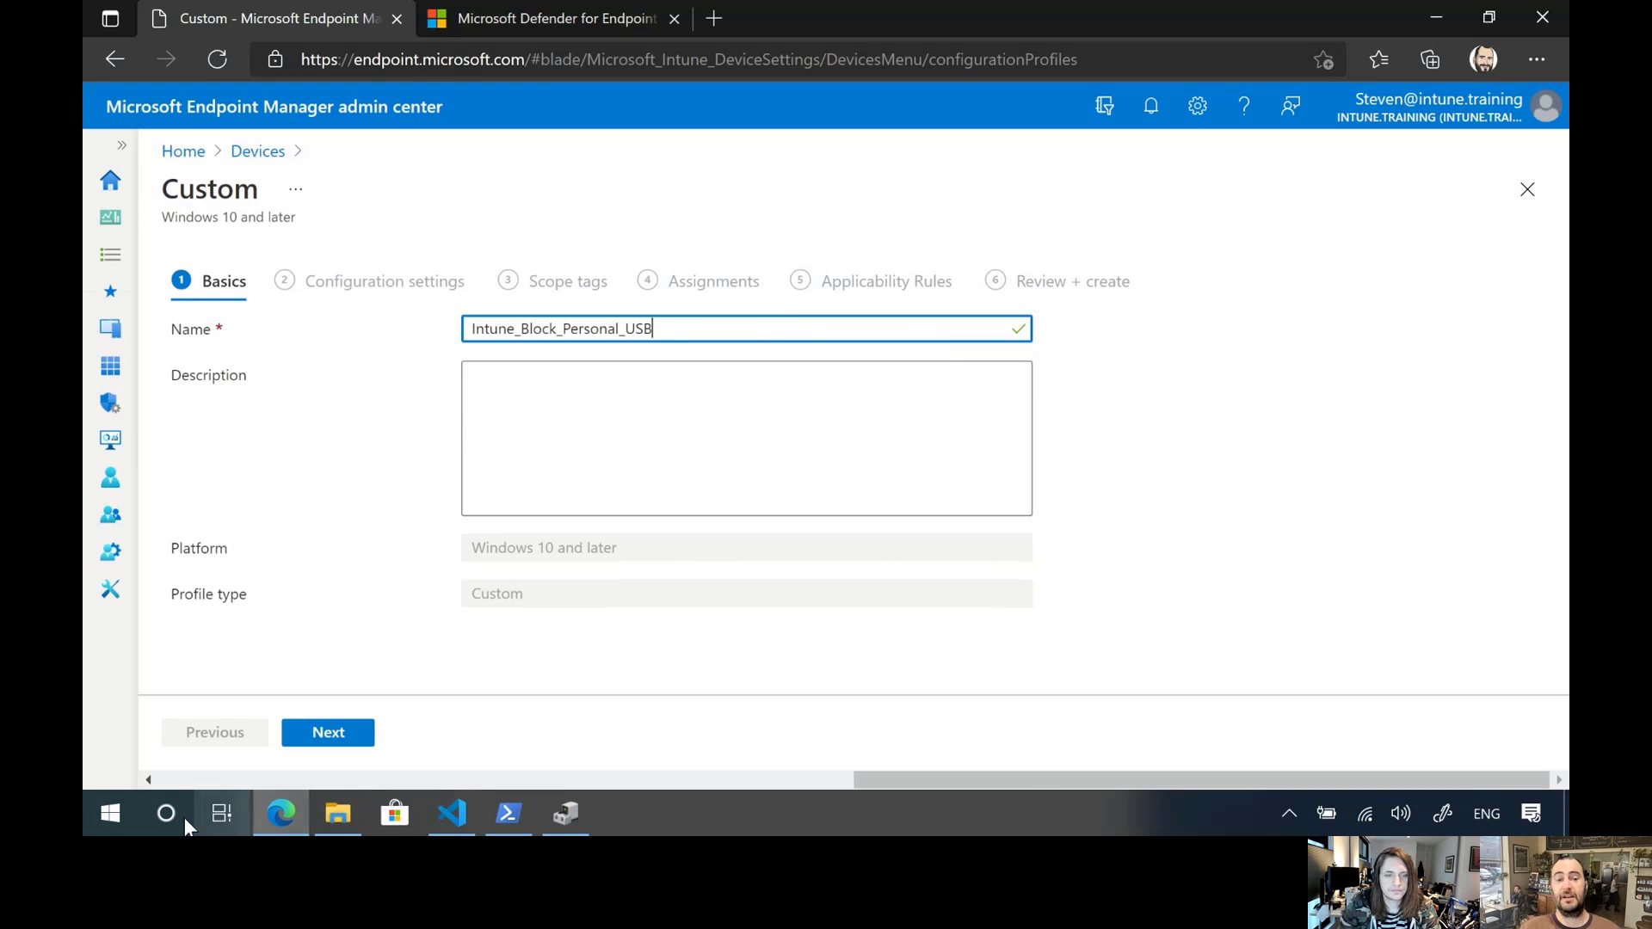
{"action": "left_click", "coordinate": [276, 653]}
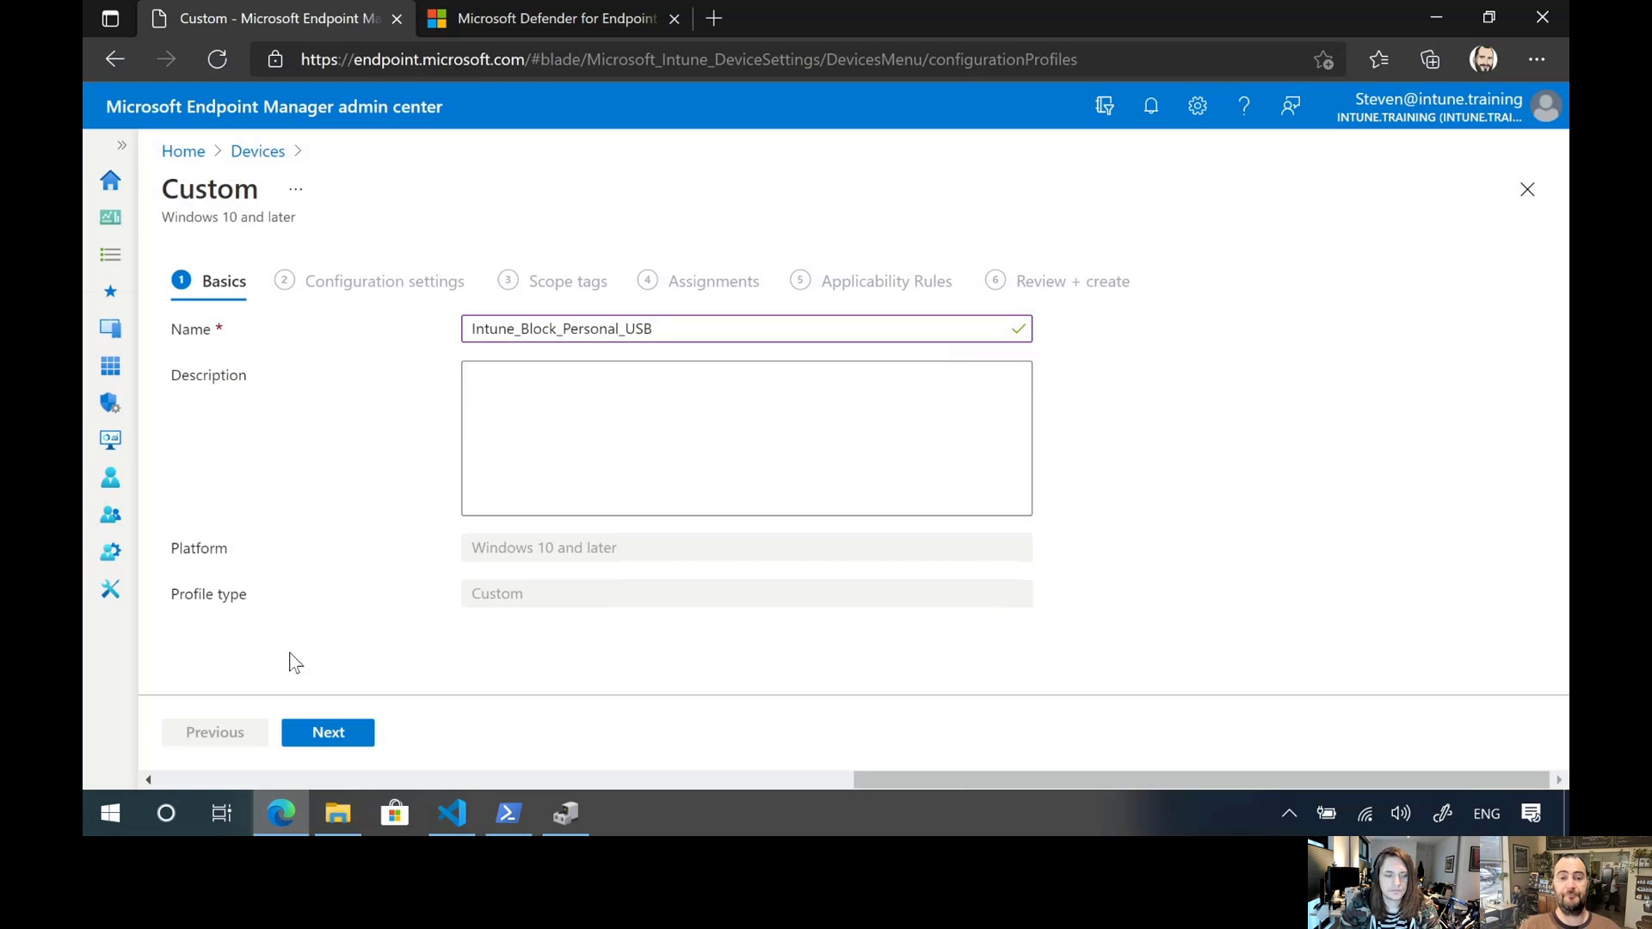
{"action": "left_click", "coordinate": [317, 736]}
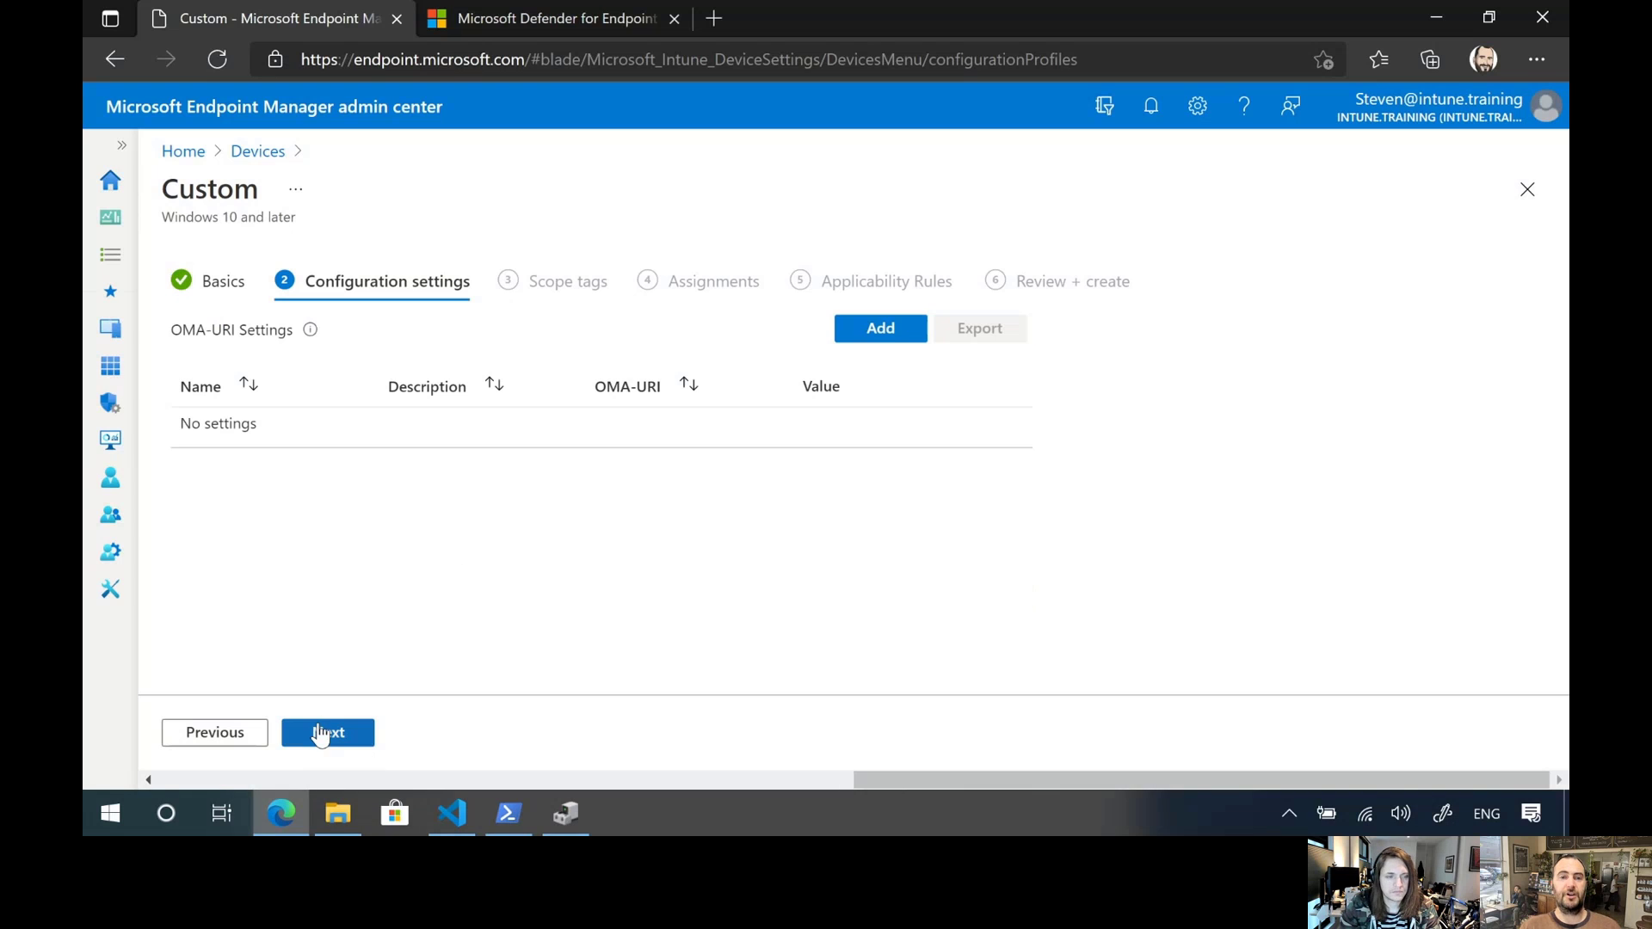
Start a new OMA-URI row, switch to Visual Studio Code, and copy the full AnyRemovablemedia_Group path from oma.txt
{"action": "left_click", "coordinate": [870, 335]}
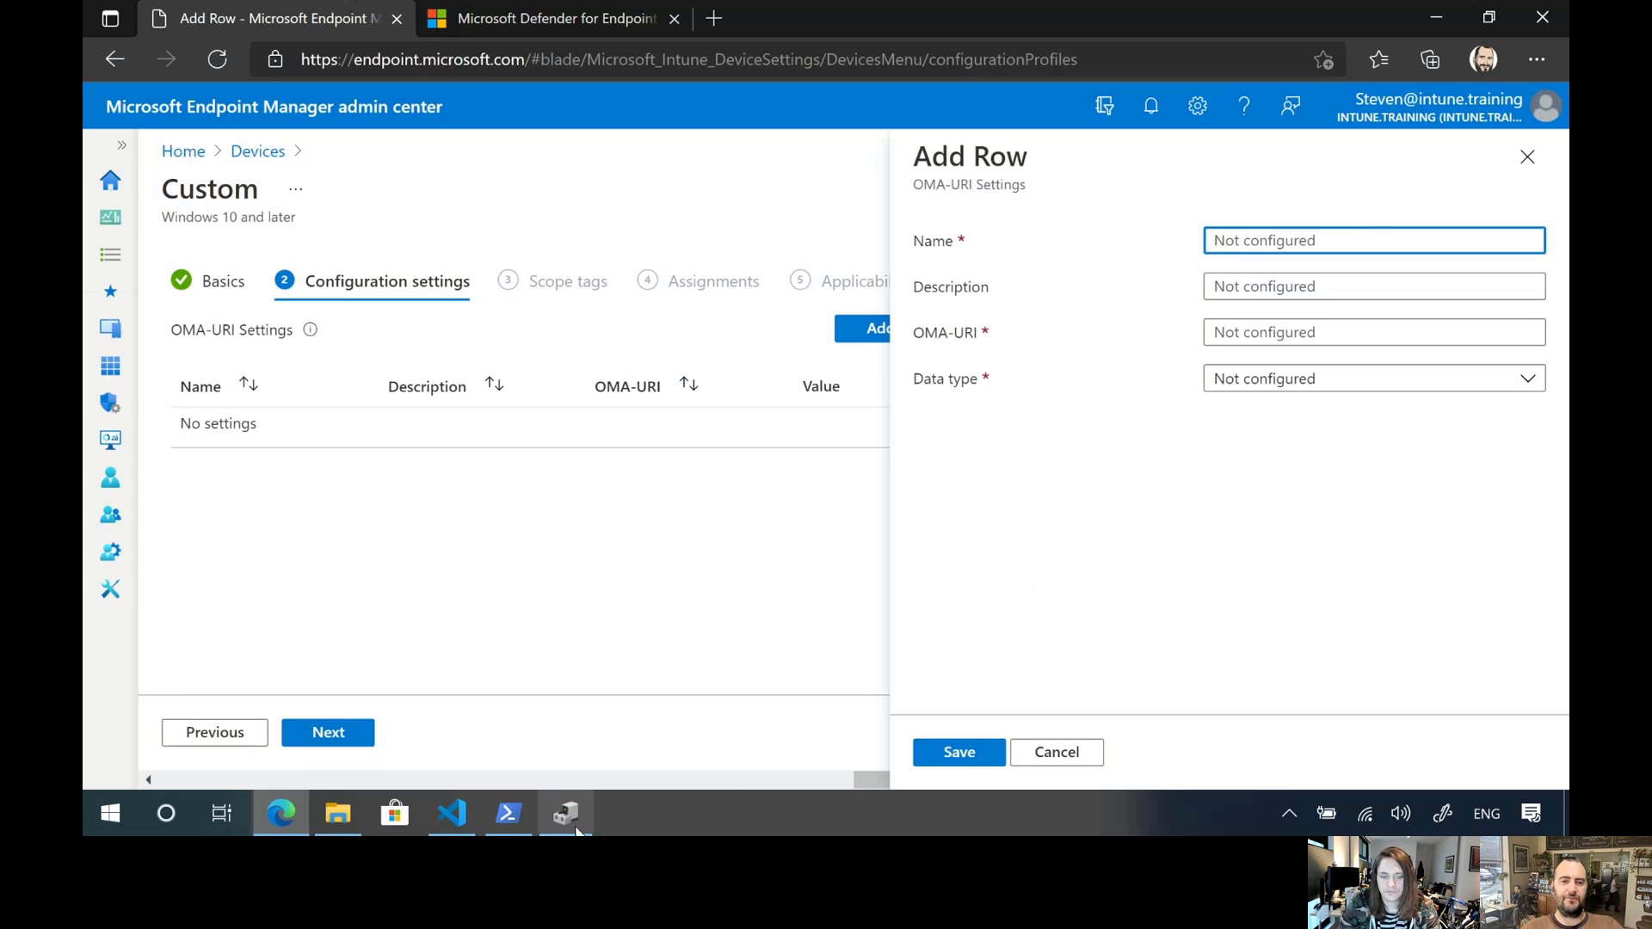
{"action": "left_click", "coordinate": [451, 814]}
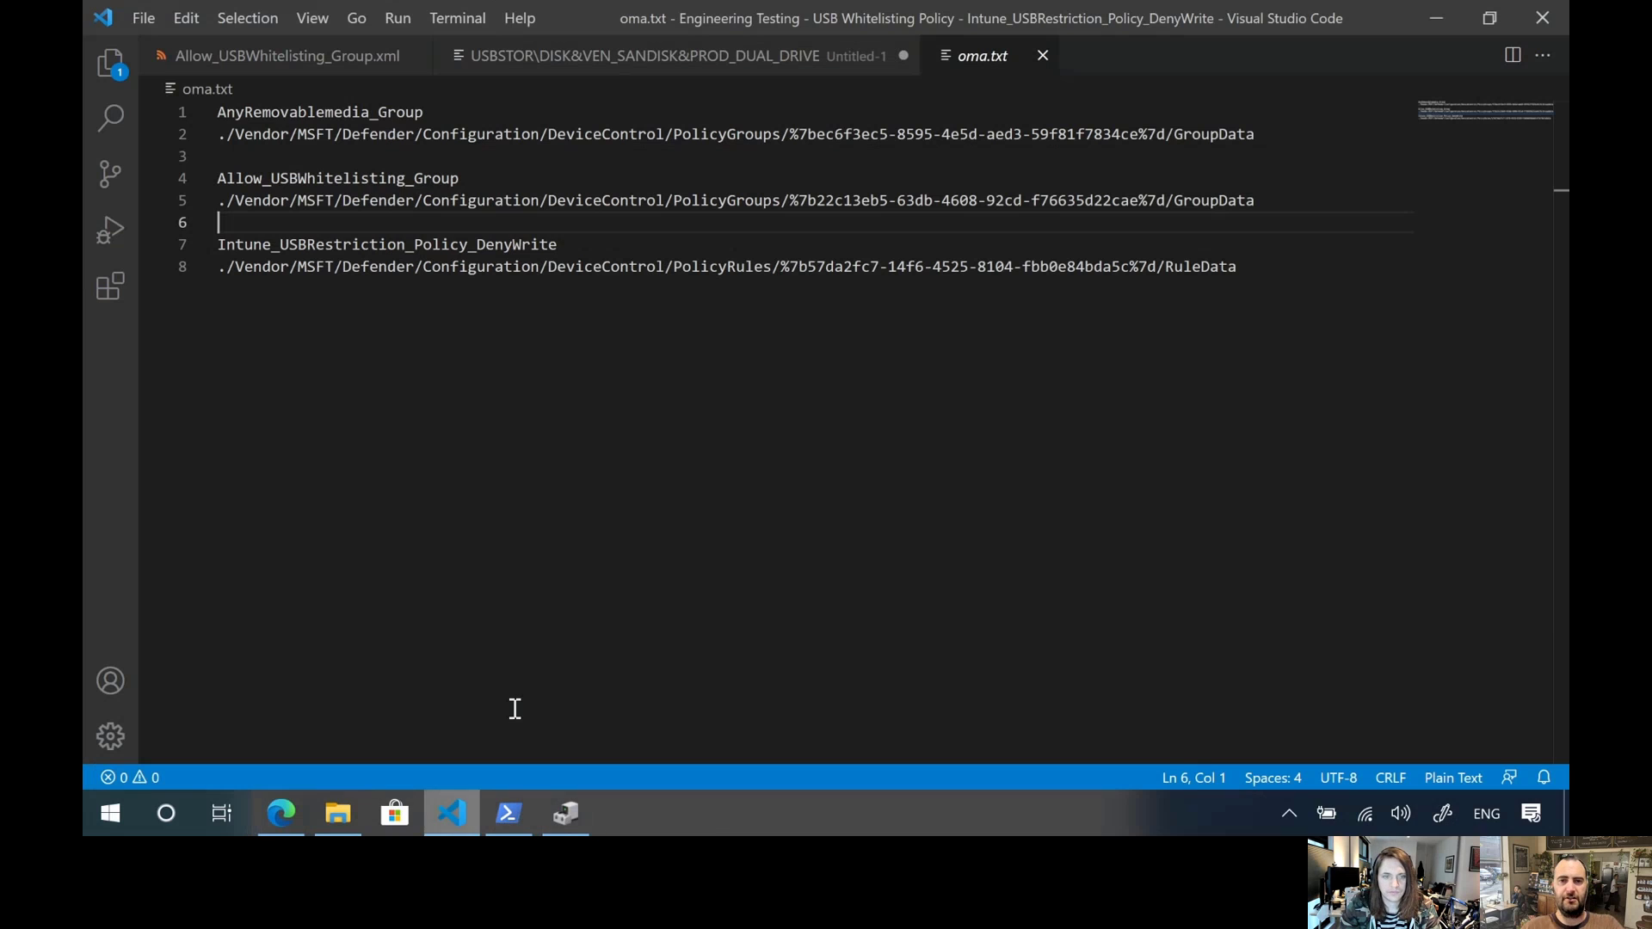
{"action": "left_click", "coordinate": [1265, 134]}
{"action": "key", "text": "shift+Home"}
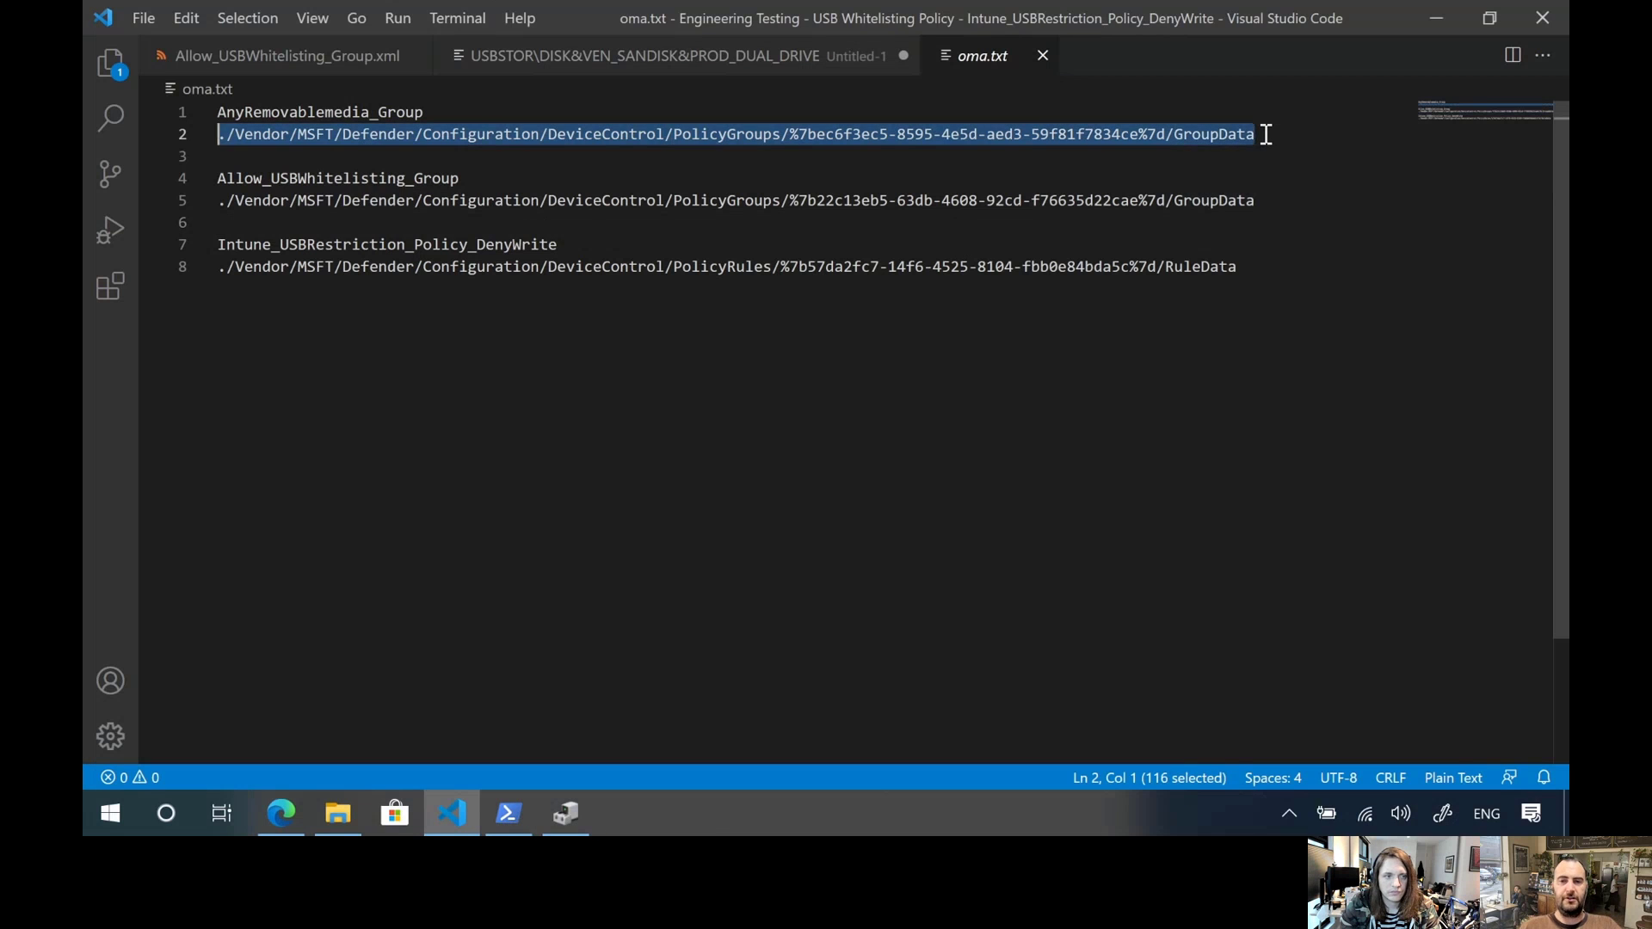
{"action": "key", "text": "alt+Tab"}
Back in Edge, name the new row Any Media and paste the copied path as its OMA-URI
{"action": "left_click", "coordinate": [1236, 235]}
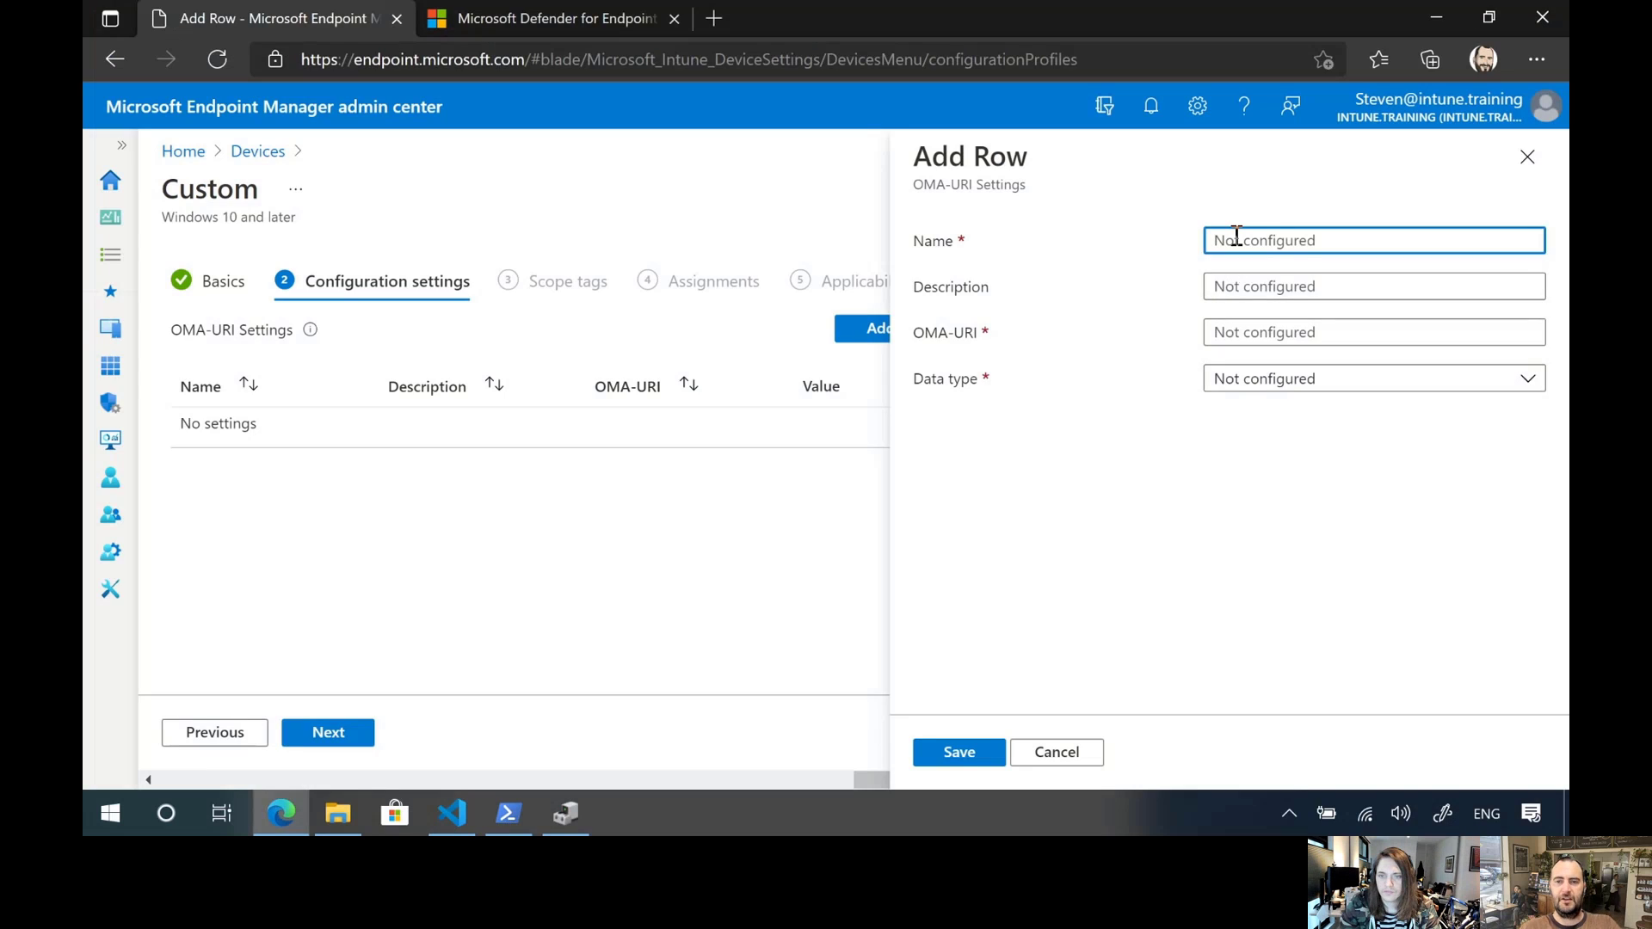
{"action": "type", "text": "An"}
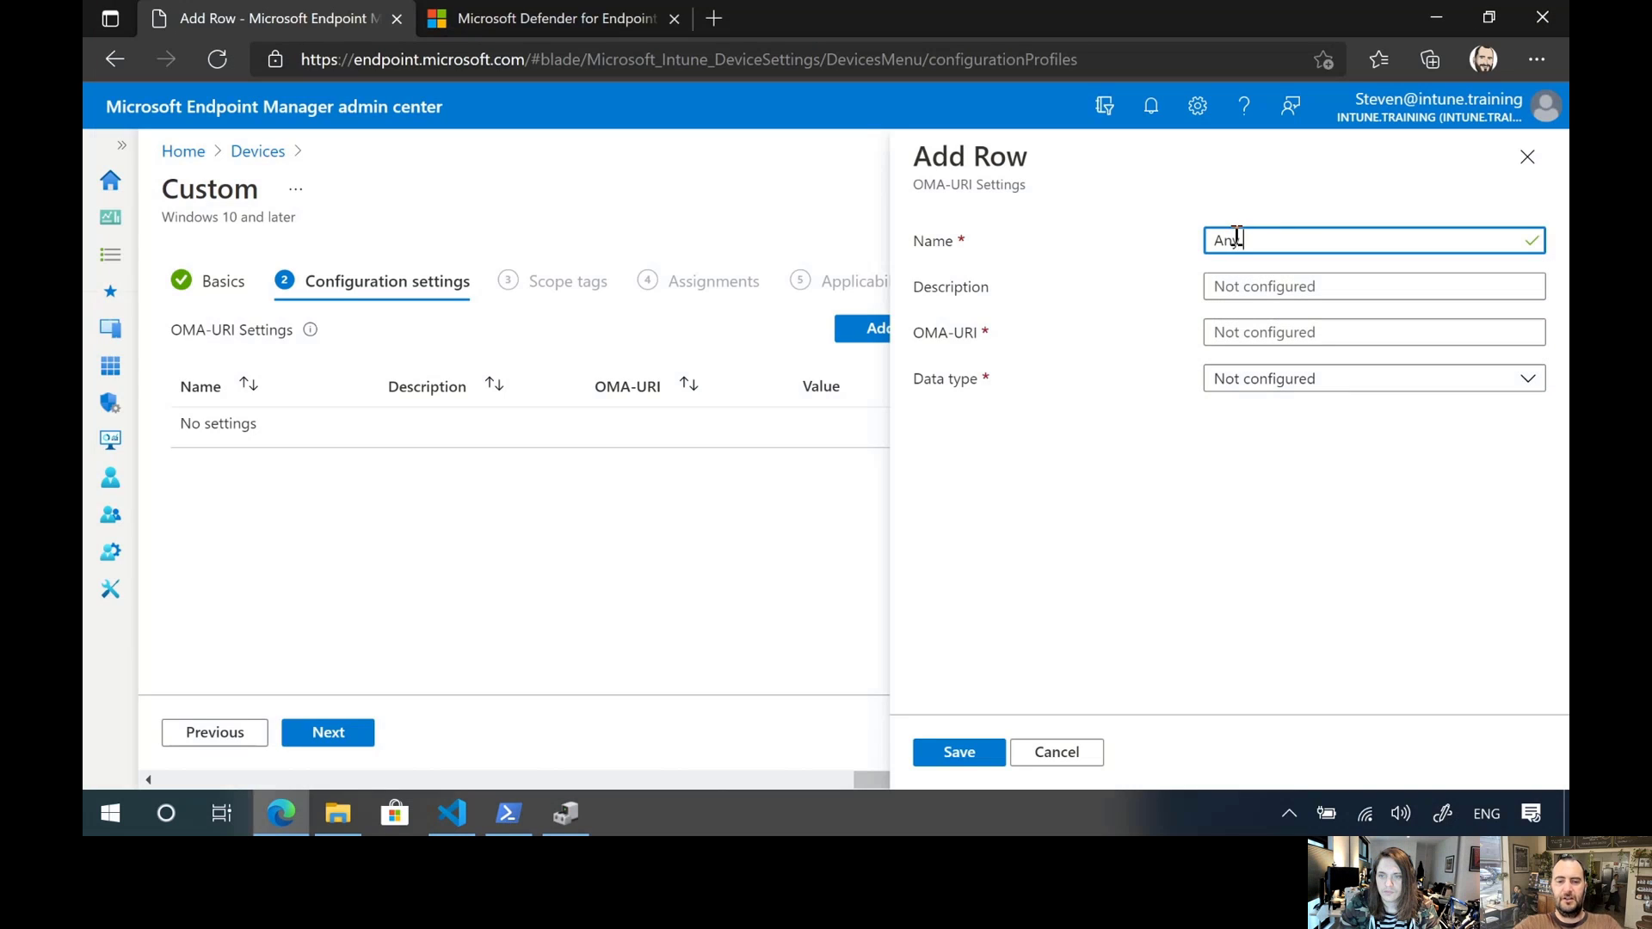
{"action": "type", "text": "yMedia"}
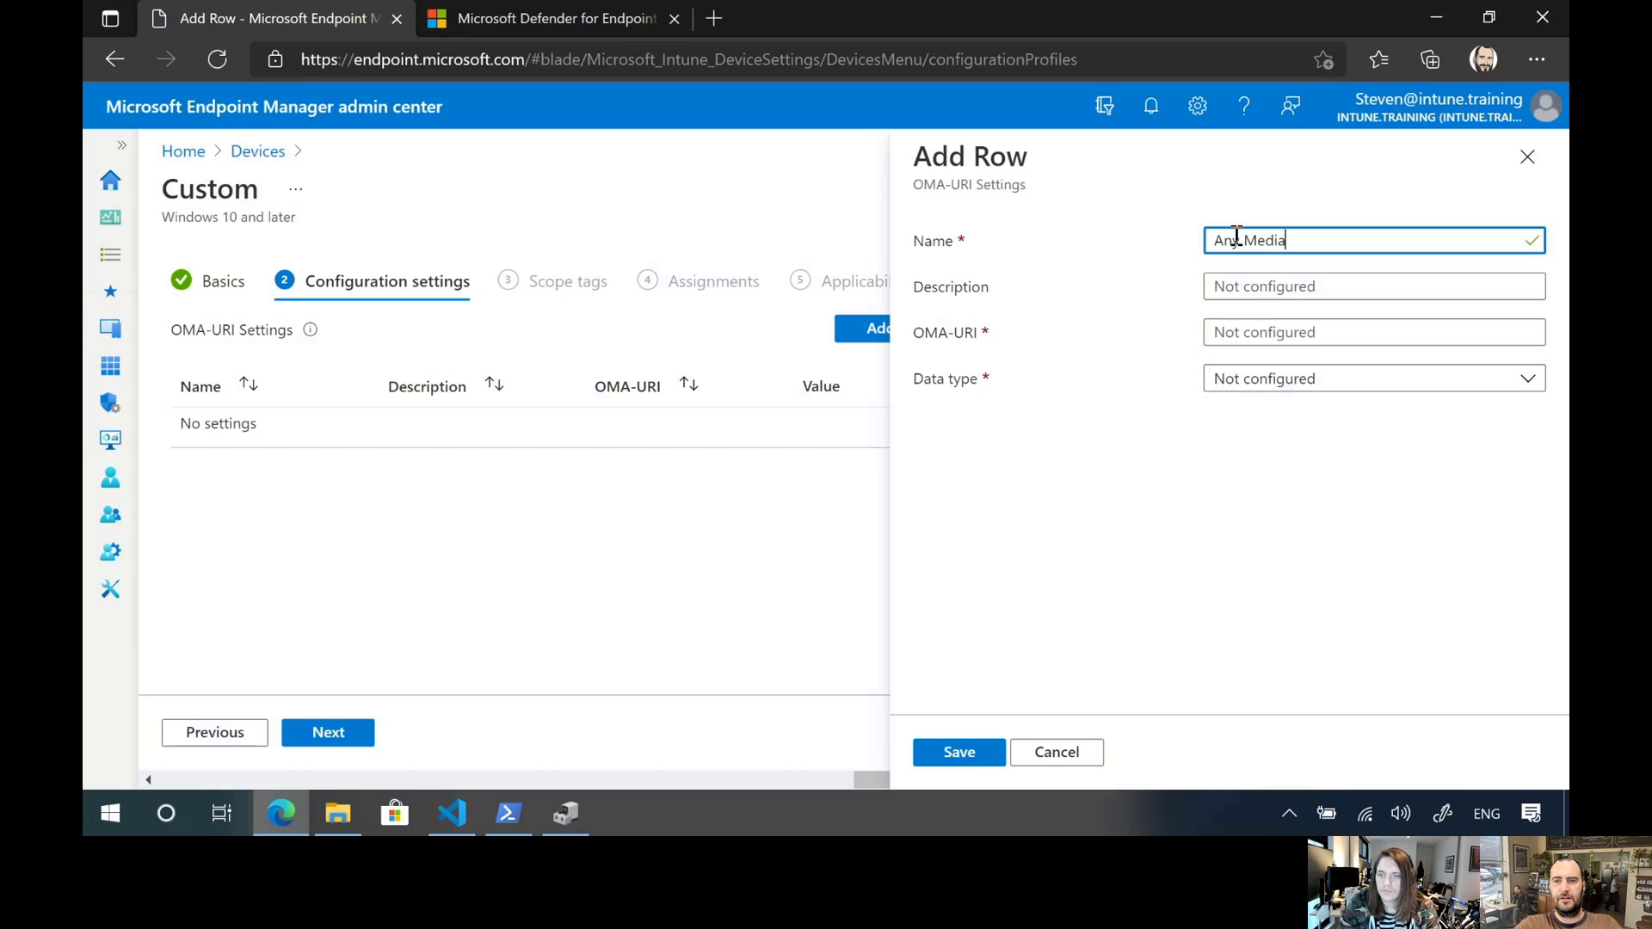
{"action": "key", "text": "Tab"}
{"action": "key", "text": "Tab"}
{"action": "key", "text": "ctrl+v"}
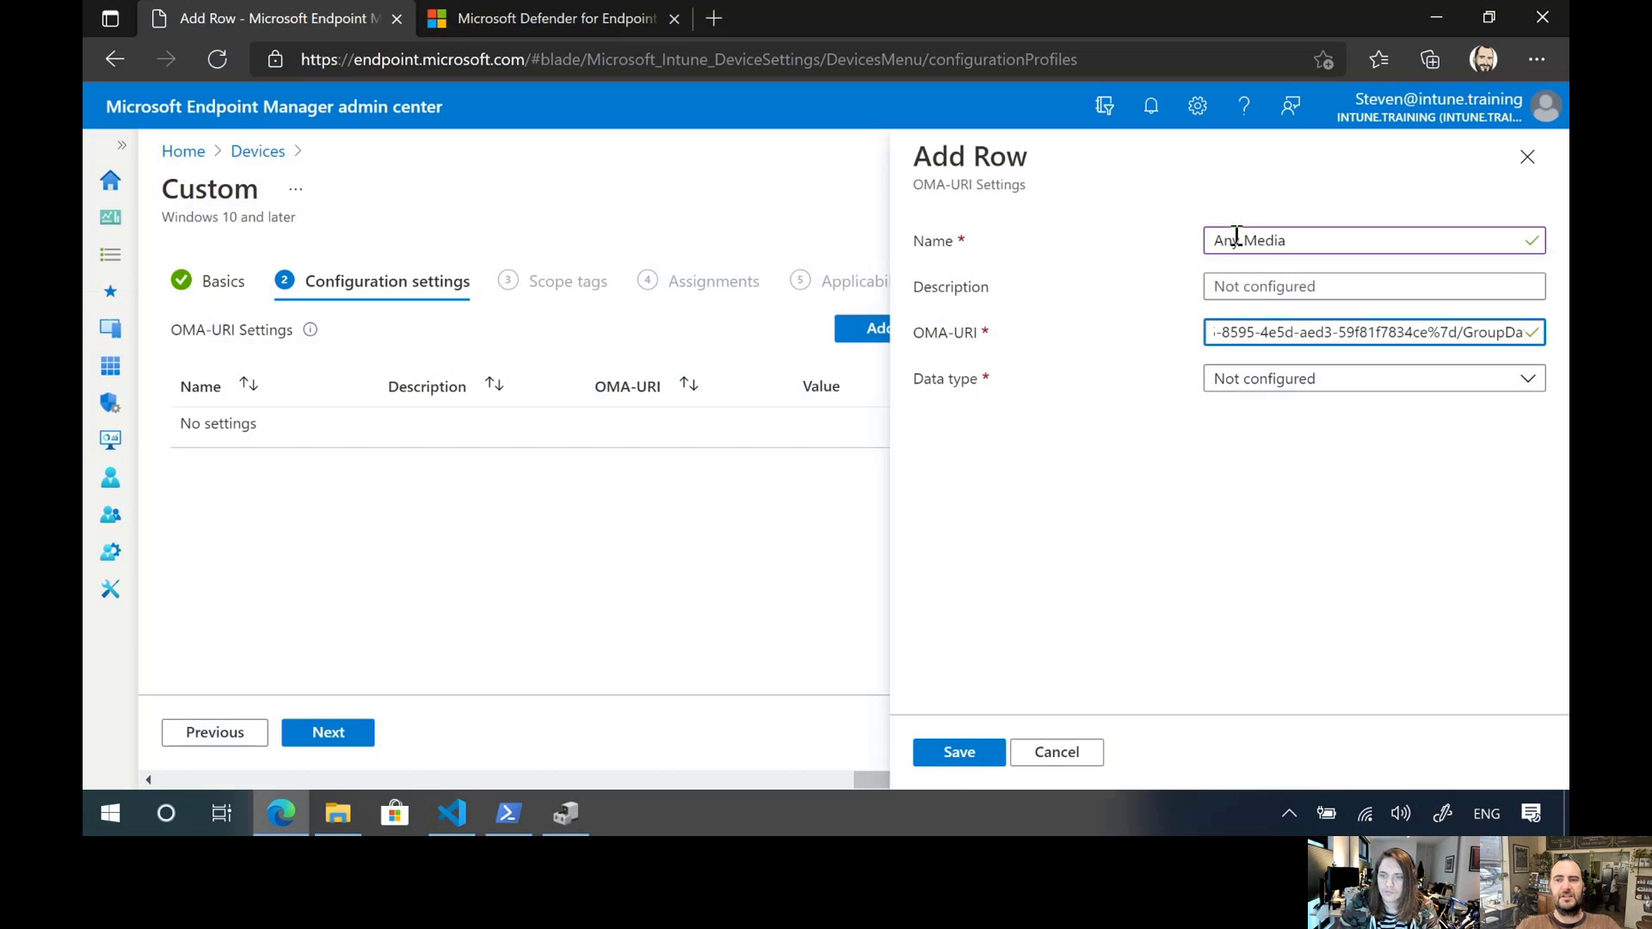
Set the row's data type to String (XML file), load AnyRemovablemedia_Group.xml from the Engineering Testing folder on UnAllowed (D:), and save the row
{"action": "left_click", "coordinate": [1504, 378]}
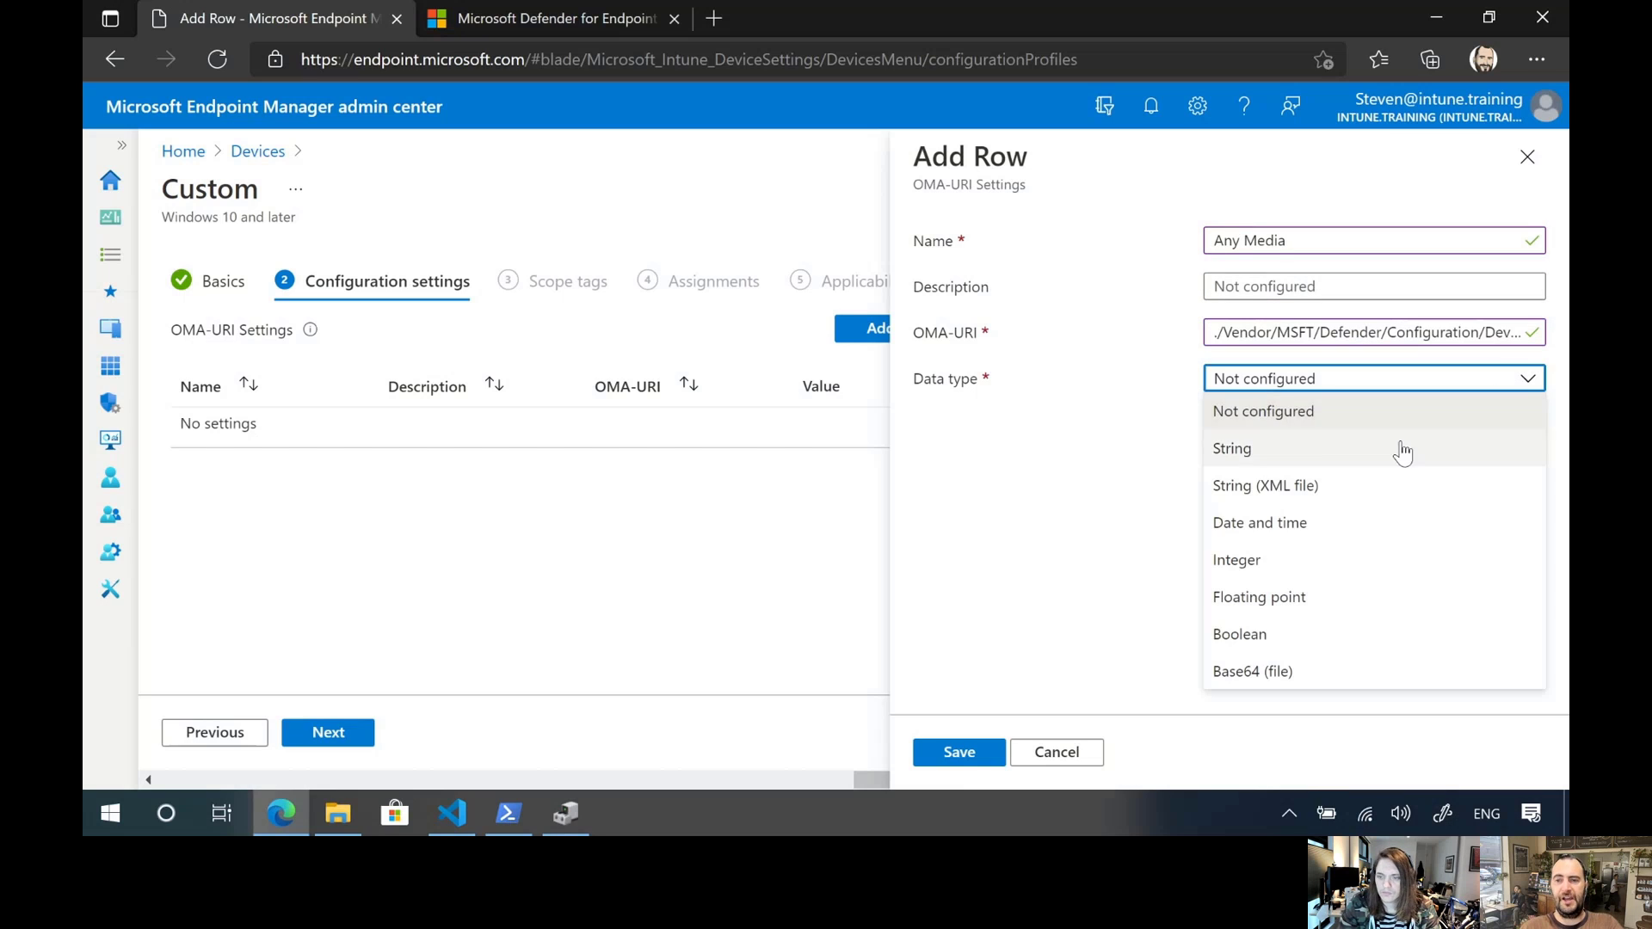
{"action": "left_click", "coordinate": [1374, 503]}
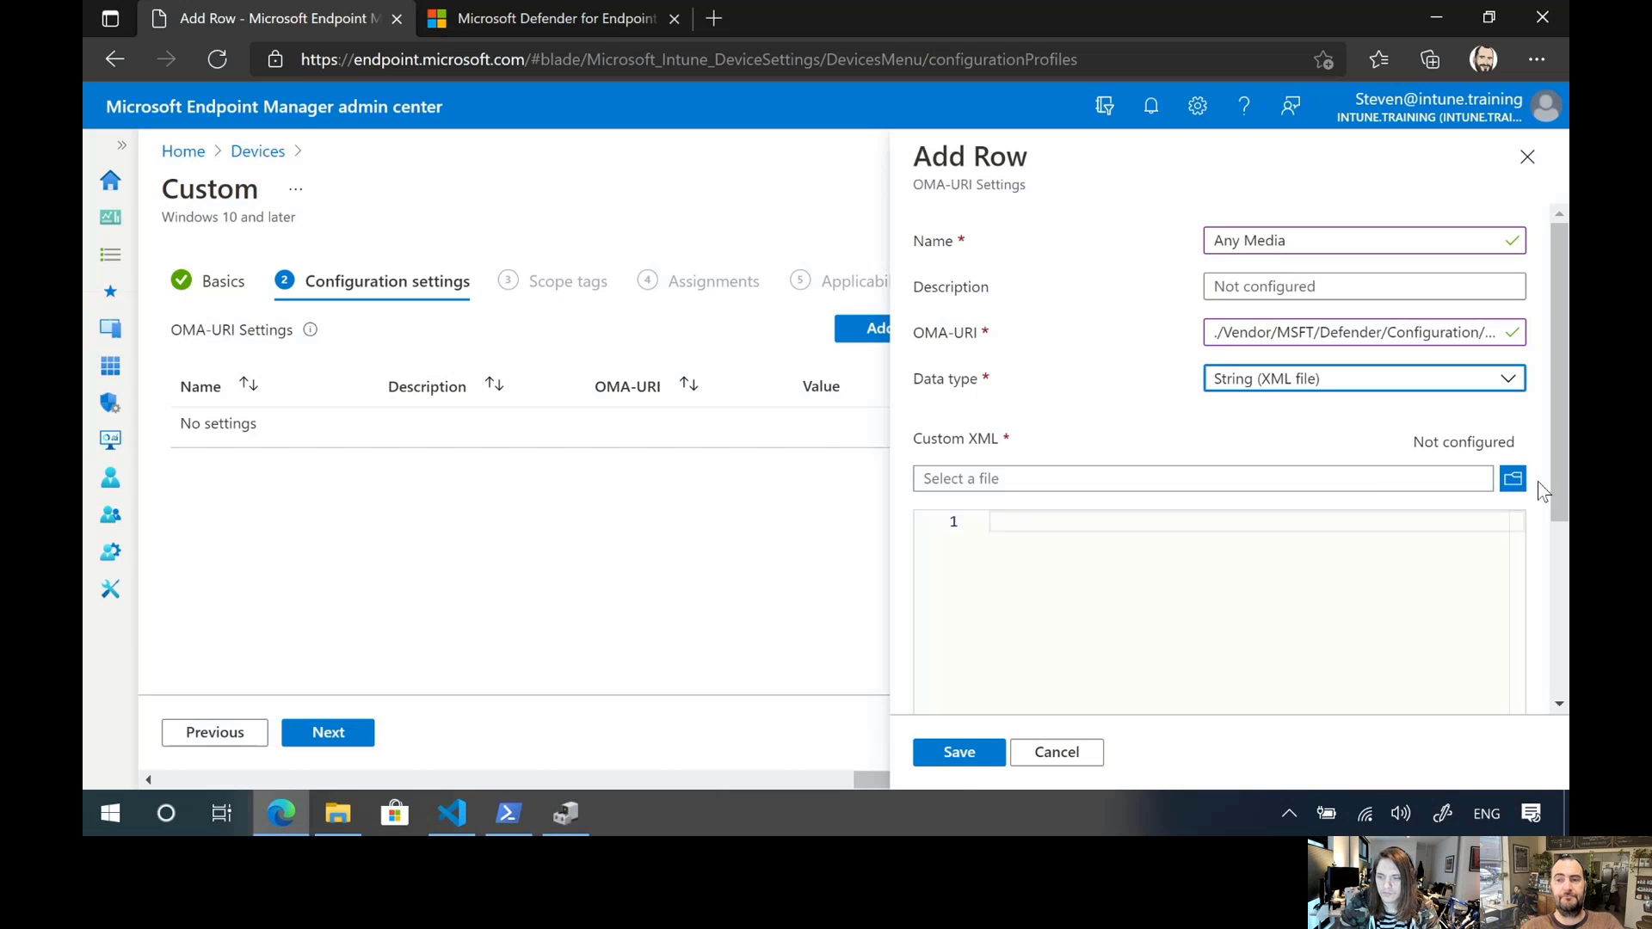
{"action": "left_click", "coordinate": [1514, 479]}
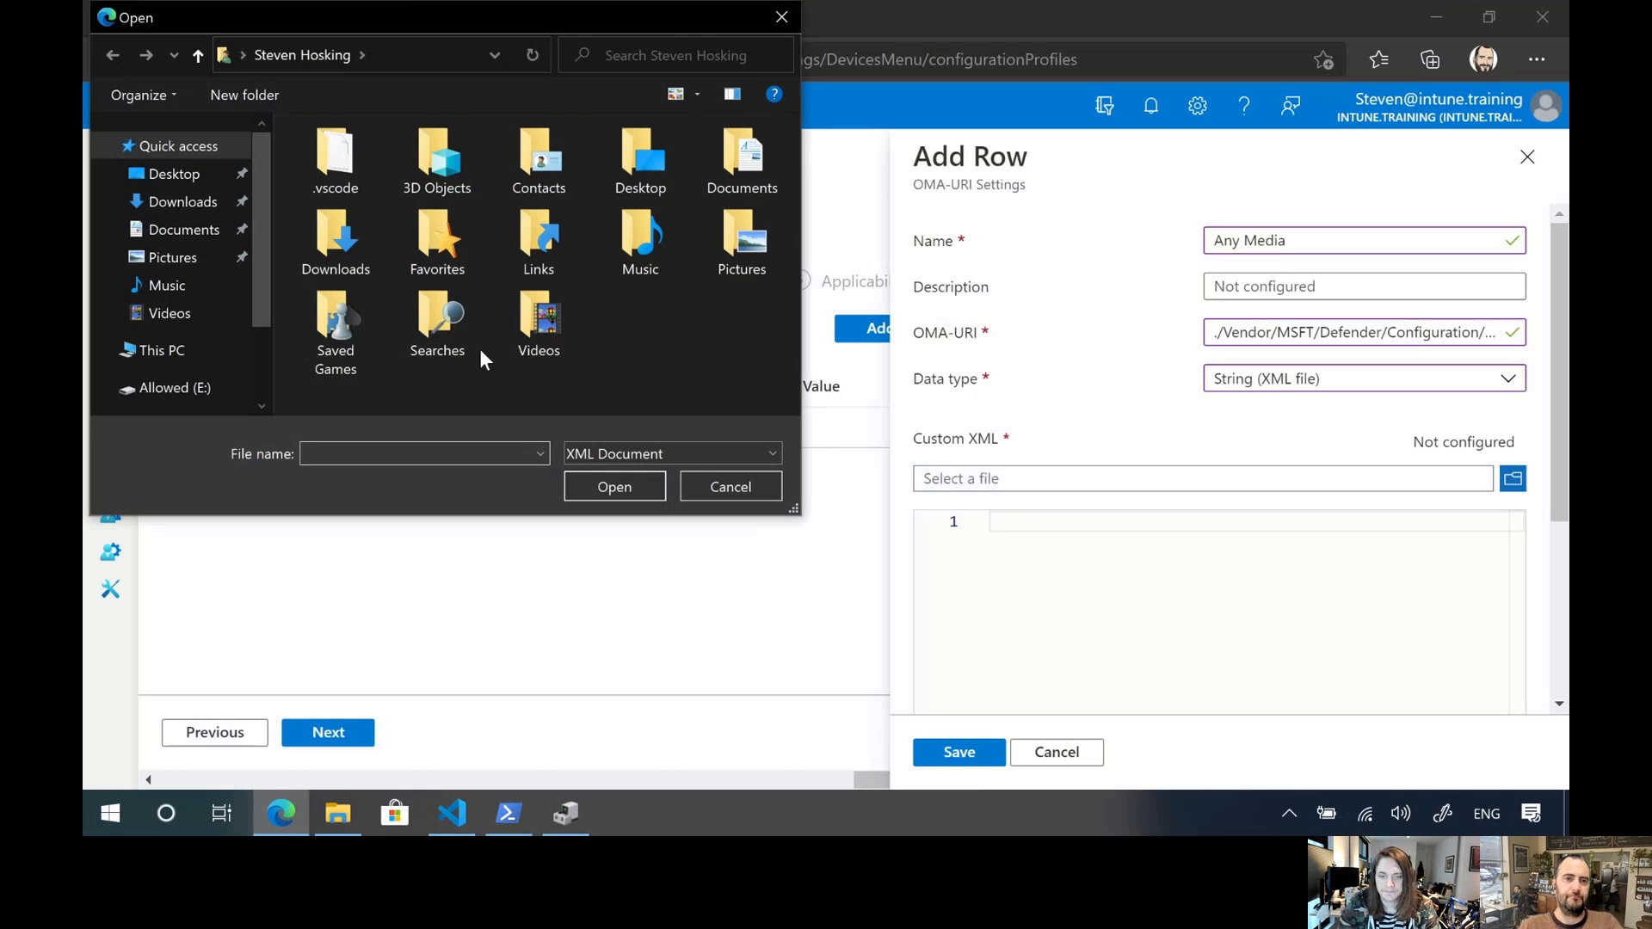
{"action": "scroll", "coordinate": [206, 344], "scroll_direction": "down", "scroll_amount": 2}
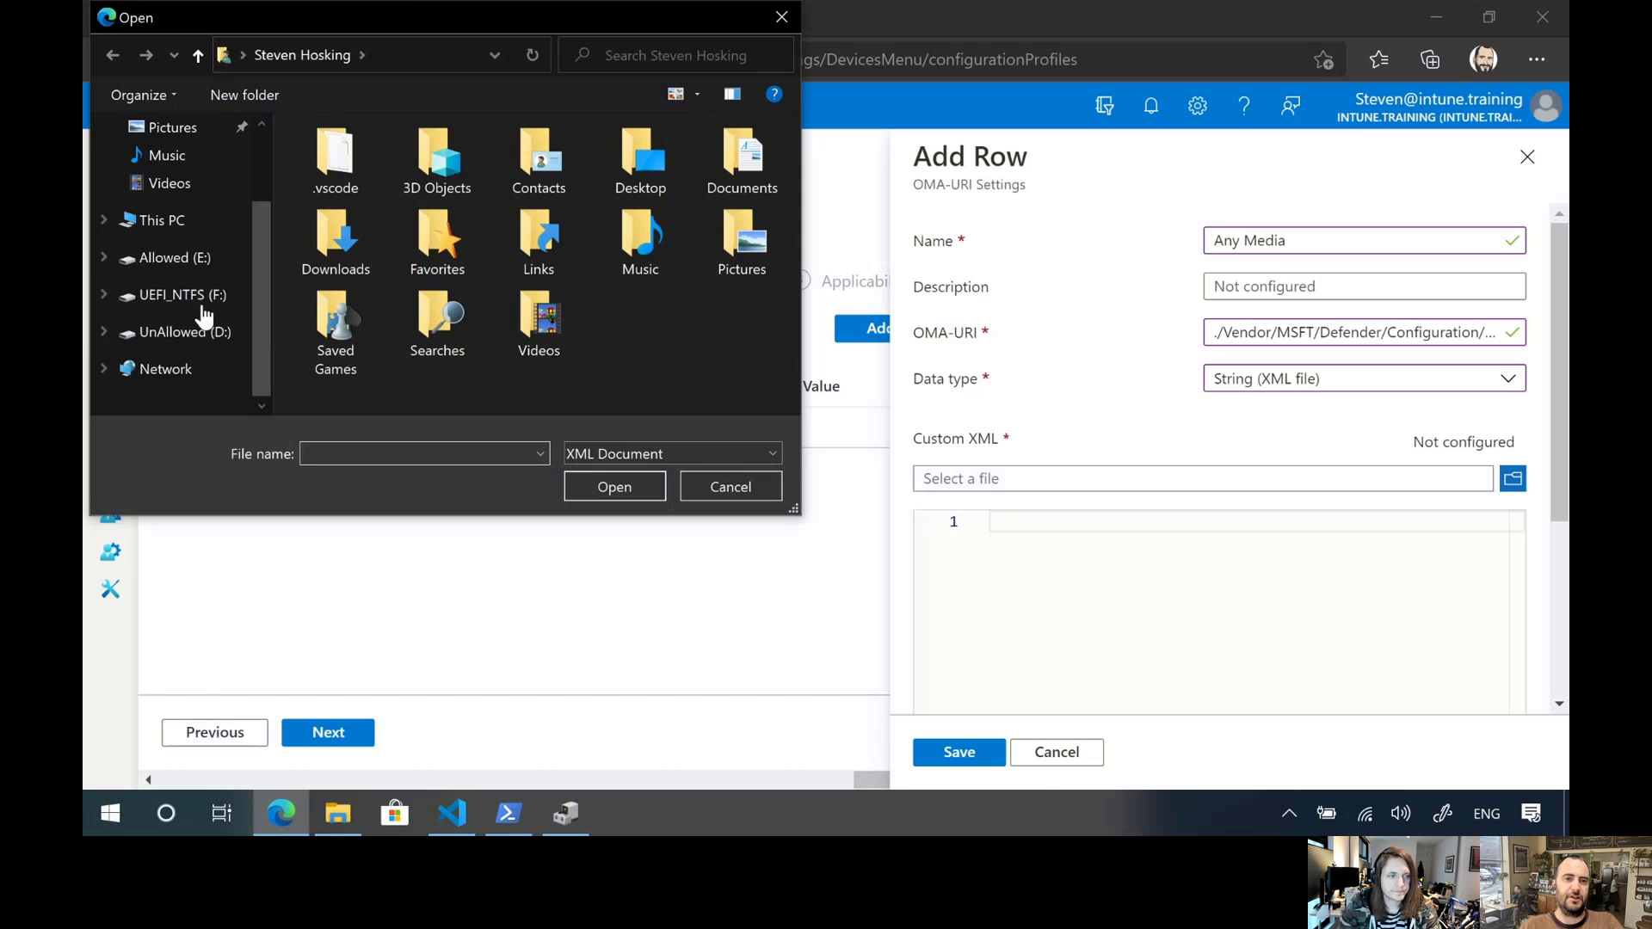
{"action": "left_click", "coordinate": [185, 332]}
{"action": "double_click", "coordinate": [439, 171]}
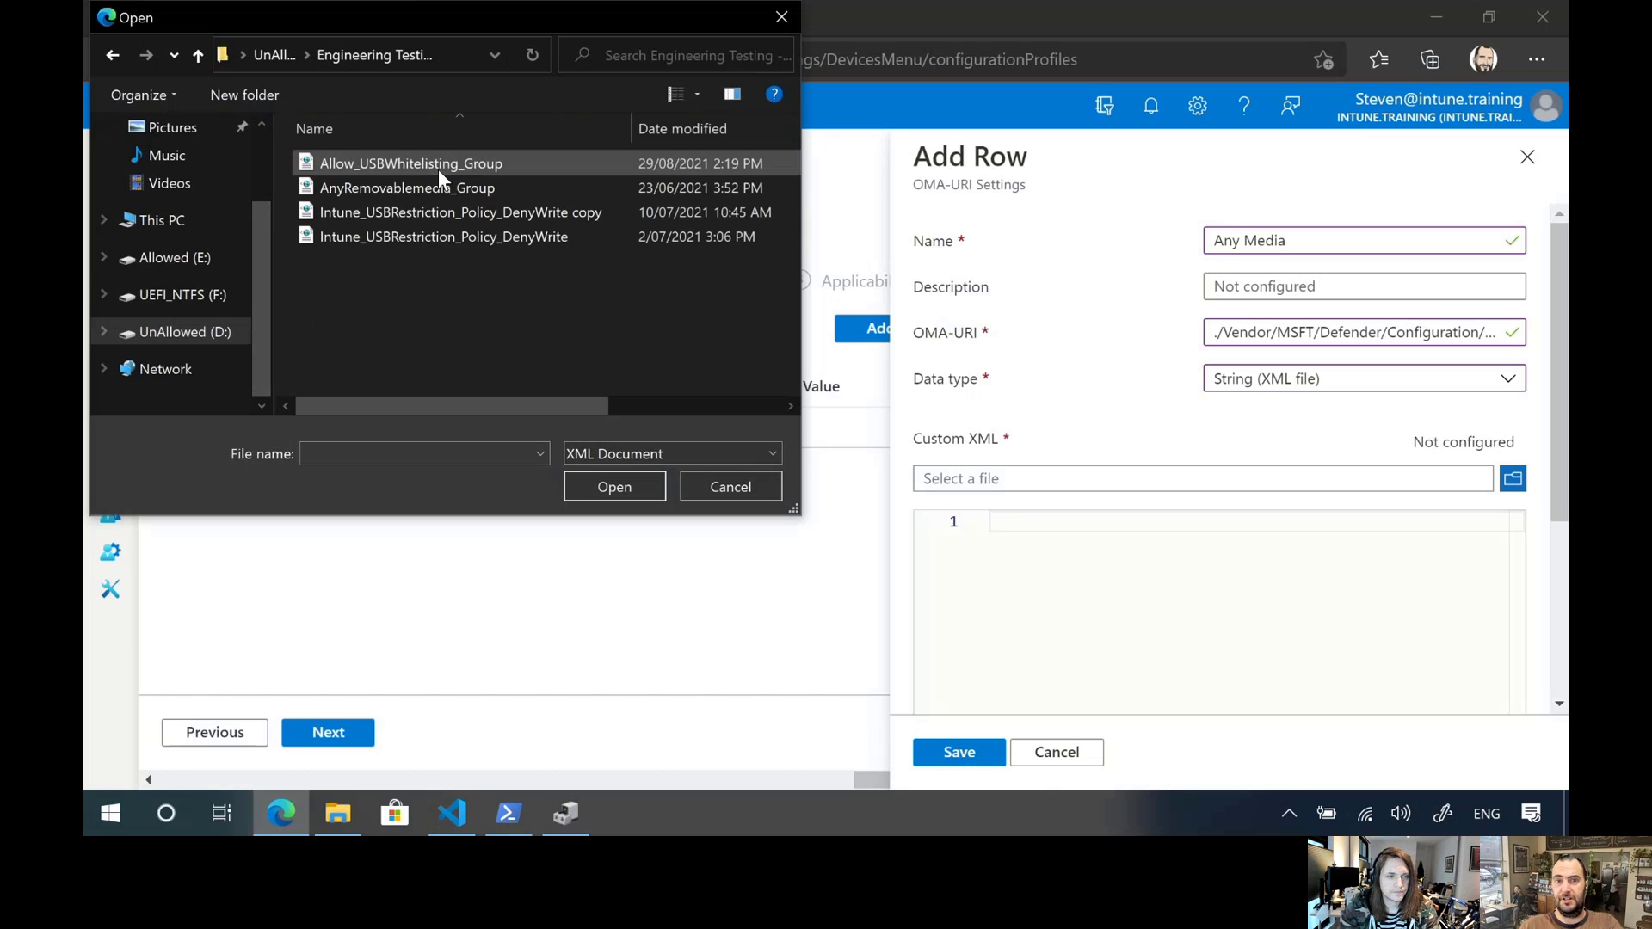
{"action": "double_click", "coordinate": [490, 189]}
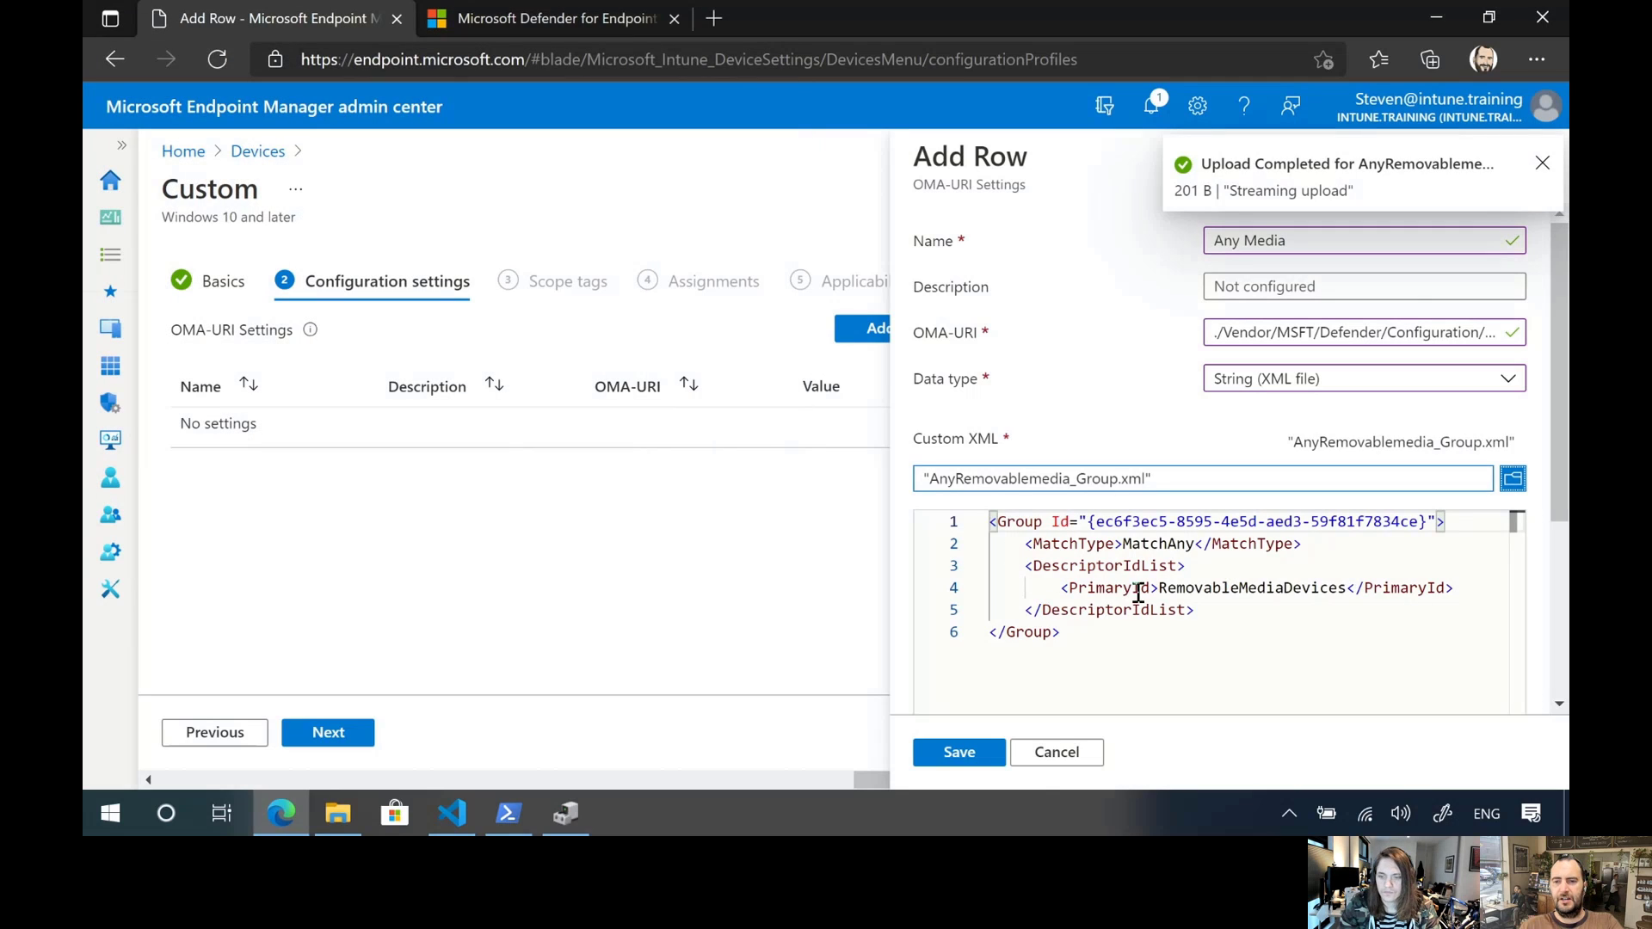
{"action": "left_click", "coordinate": [965, 755]}
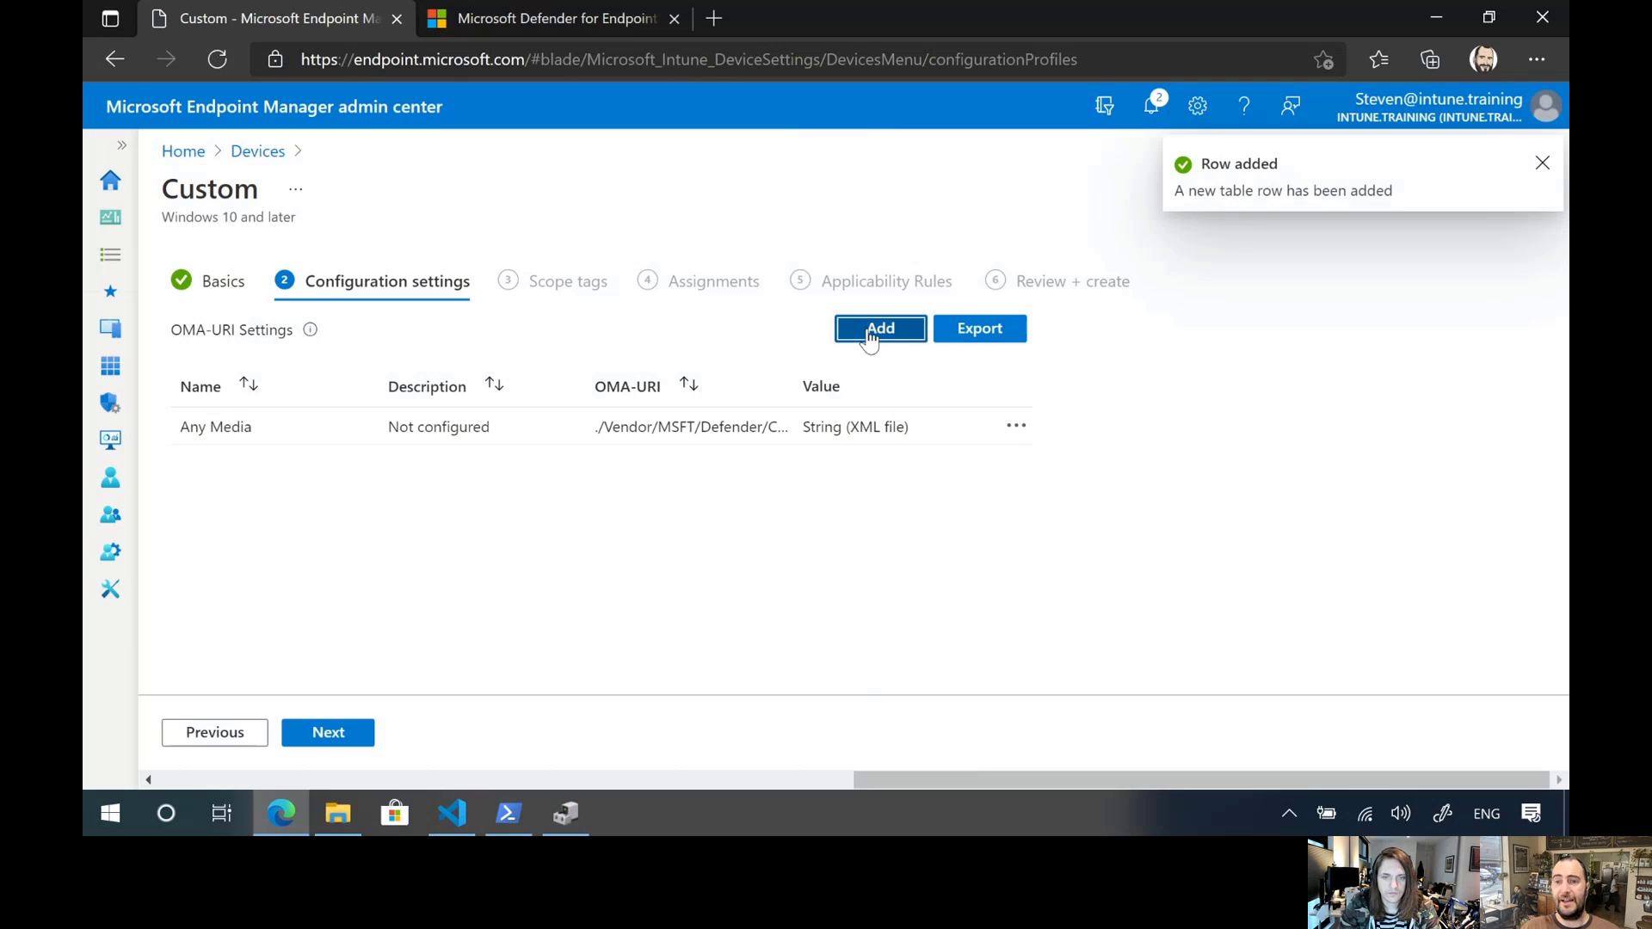
Add a second OMA-URI row named Allowed Media
{"action": "left_click", "coordinate": [878, 328]}
{"action": "left_click", "coordinate": [1284, 244]}
{"action": "type", "text": "A"}
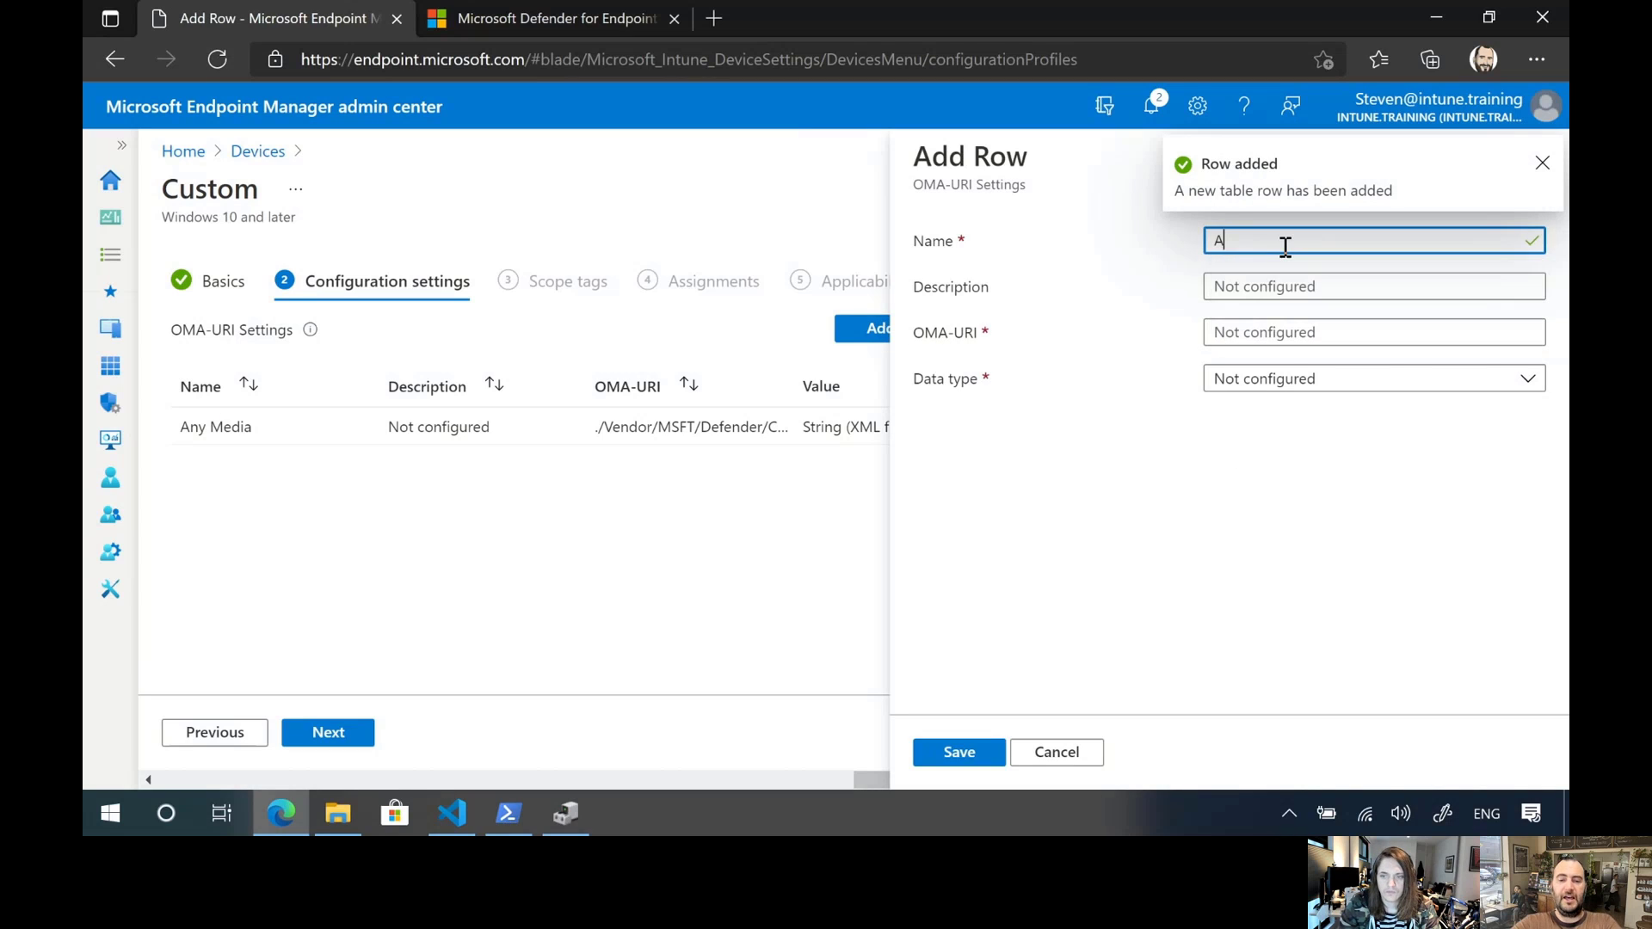
{"action": "type", "text": "llowed Media"}
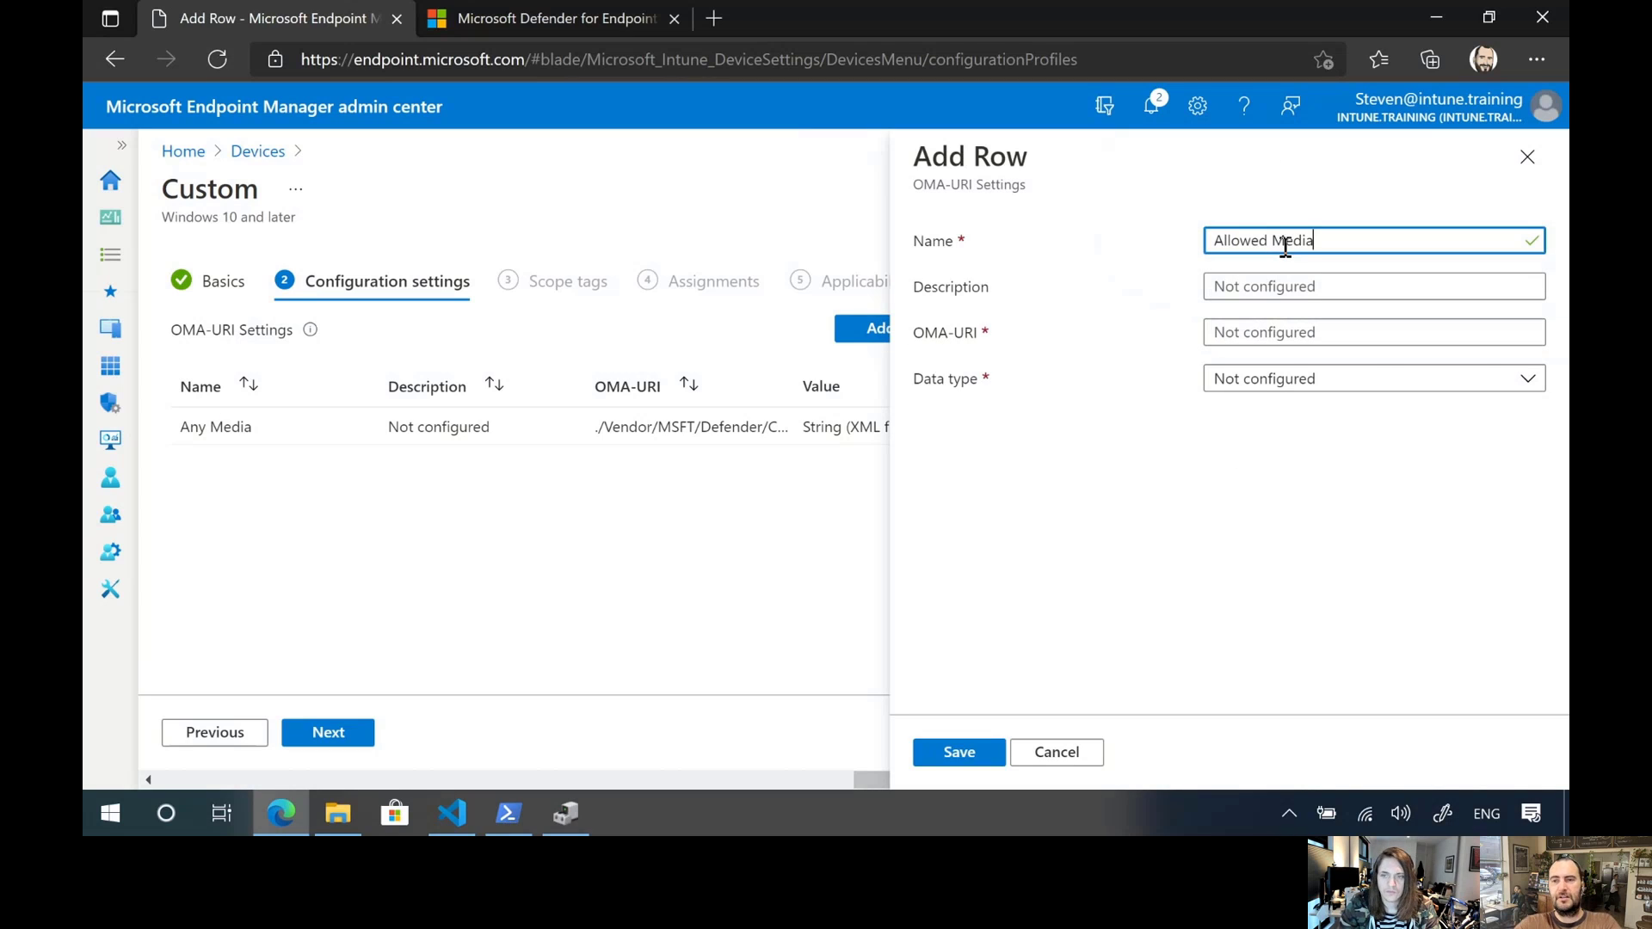
Copy the Allow_USBWhitelisting_Group path from oma.txt in Visual Studio Code and paste it as the Allowed Media row's OMA-URI in Edge
{"action": "key", "text": "alt+Tab"}
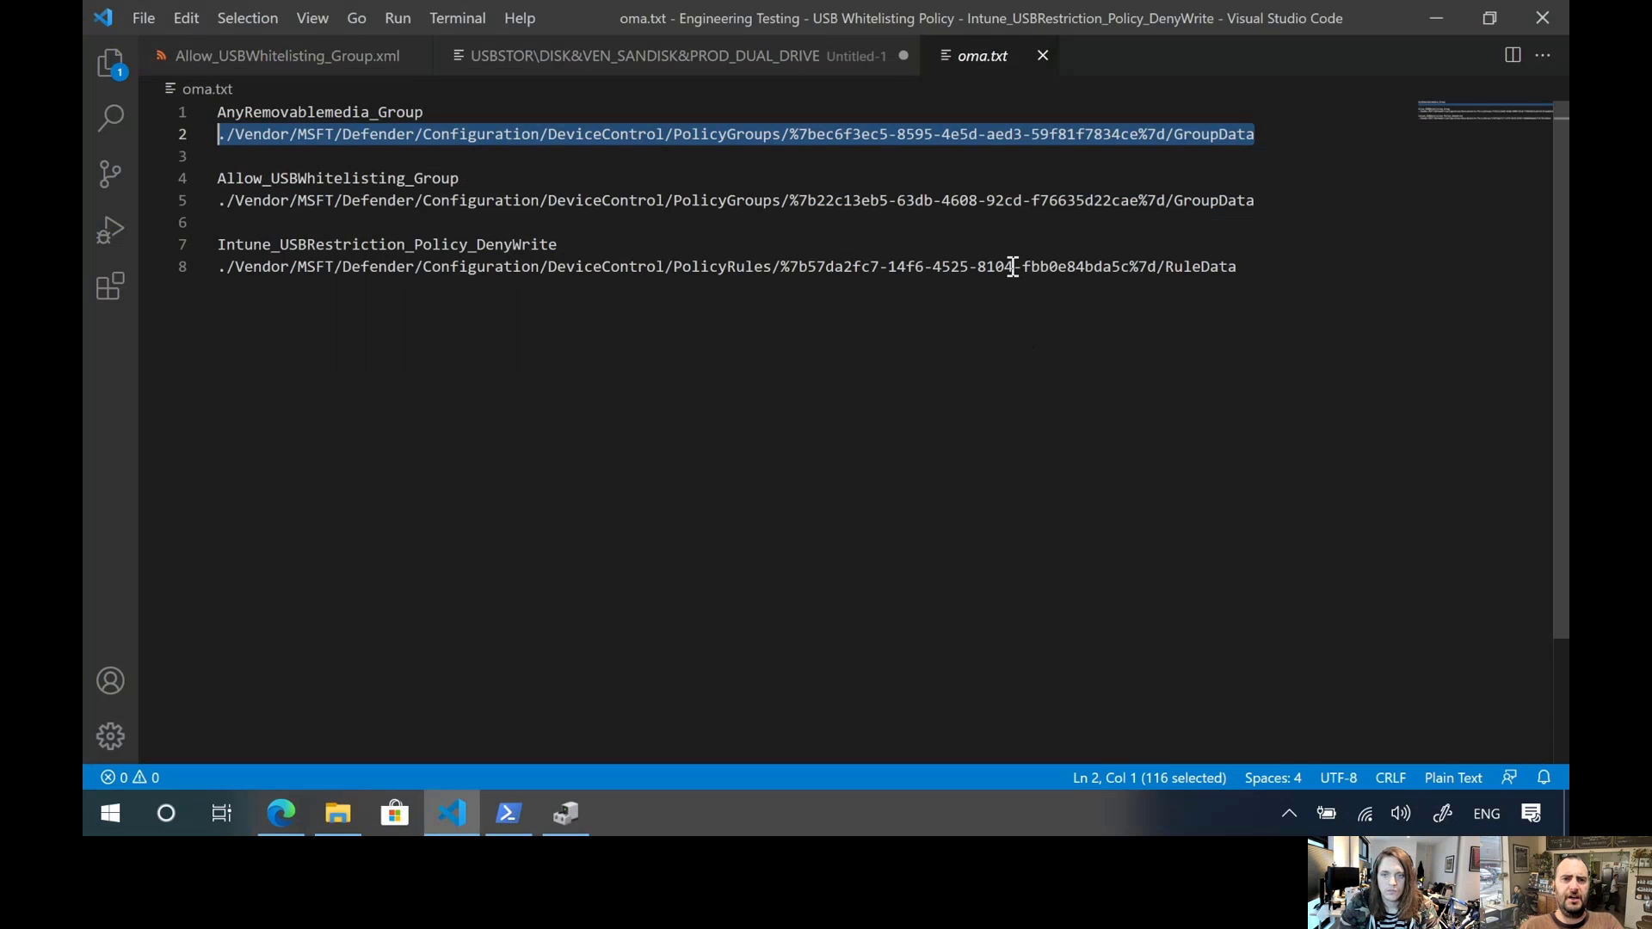
{"action": "left_click_drag", "start_coordinate": [1247, 200], "coordinate": [223, 204]}
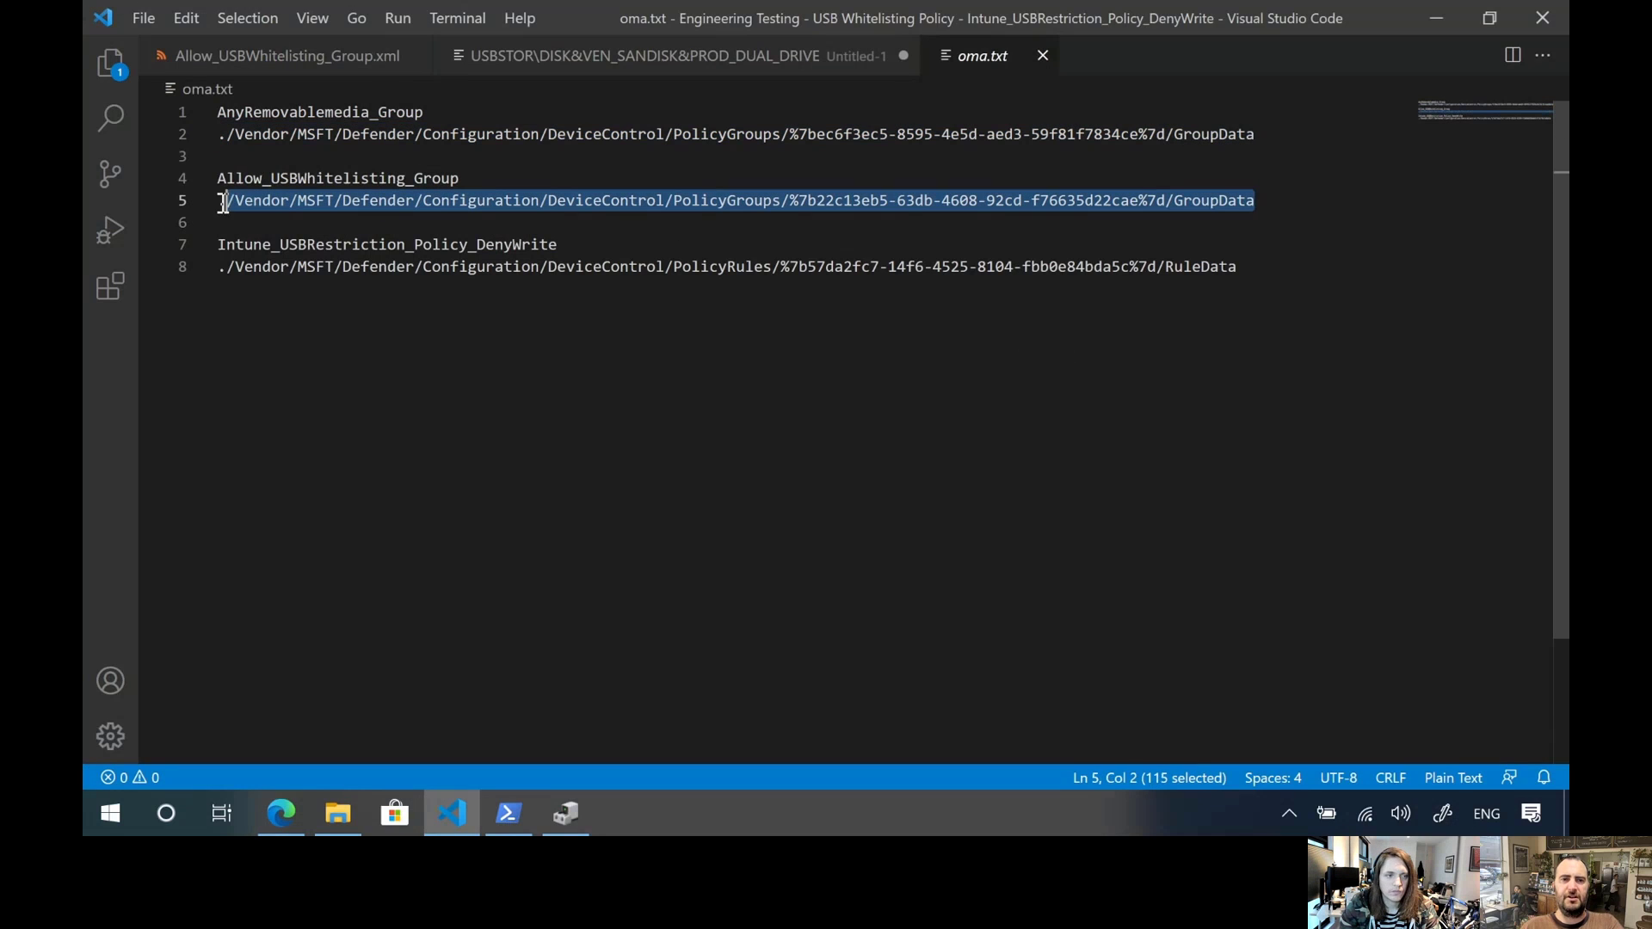
{"action": "key", "text": "alt+Tab"}
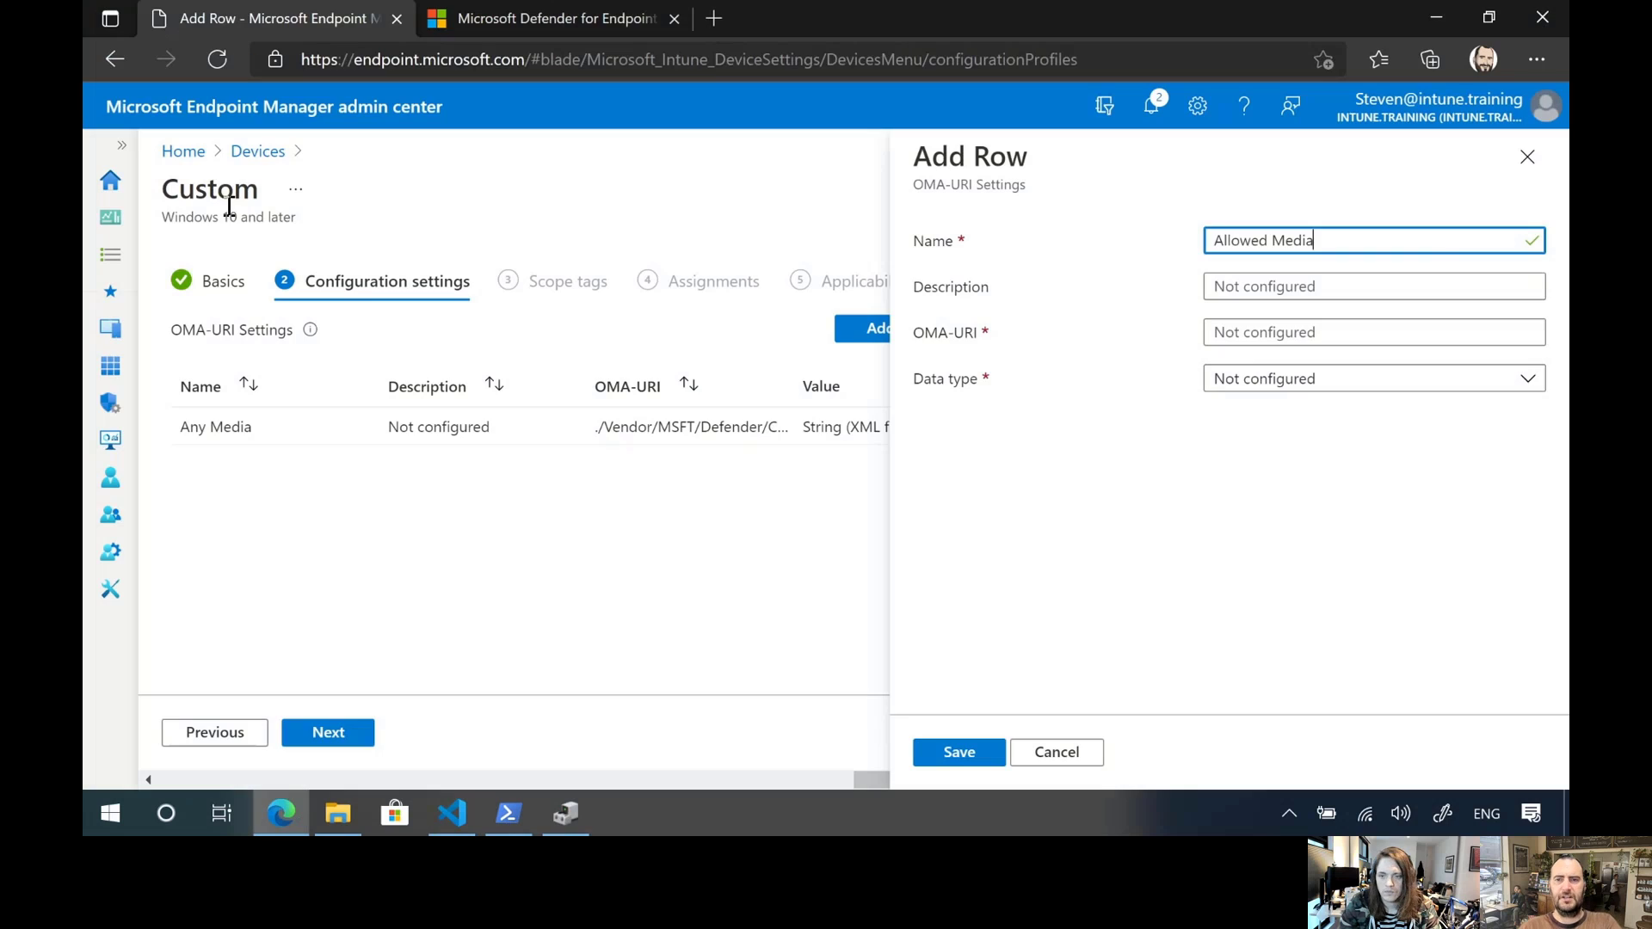
{"action": "left_click", "coordinate": [1303, 334]}
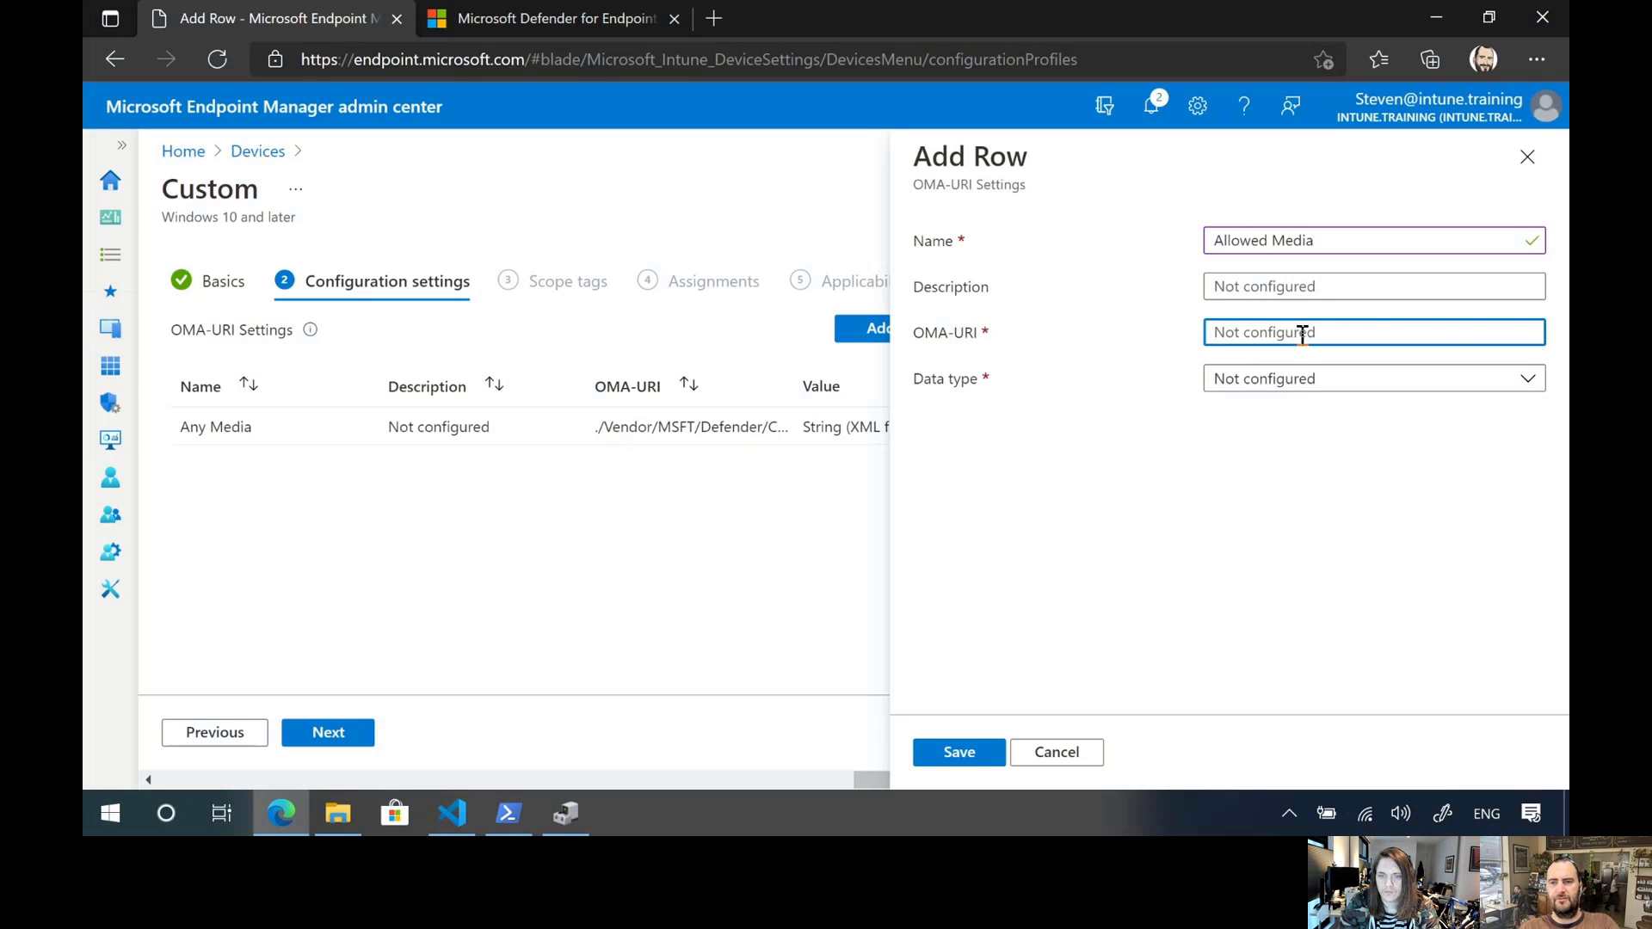
{"action": "key", "text": "ctrl+v"}
Set the Allowed Media row's data type to String (XML file) and load Allow_USBWhitelisting_Group.xml as its custom XML
{"action": "left_click", "coordinate": [1316, 379]}
{"action": "left_click", "coordinate": [1204, 483]}
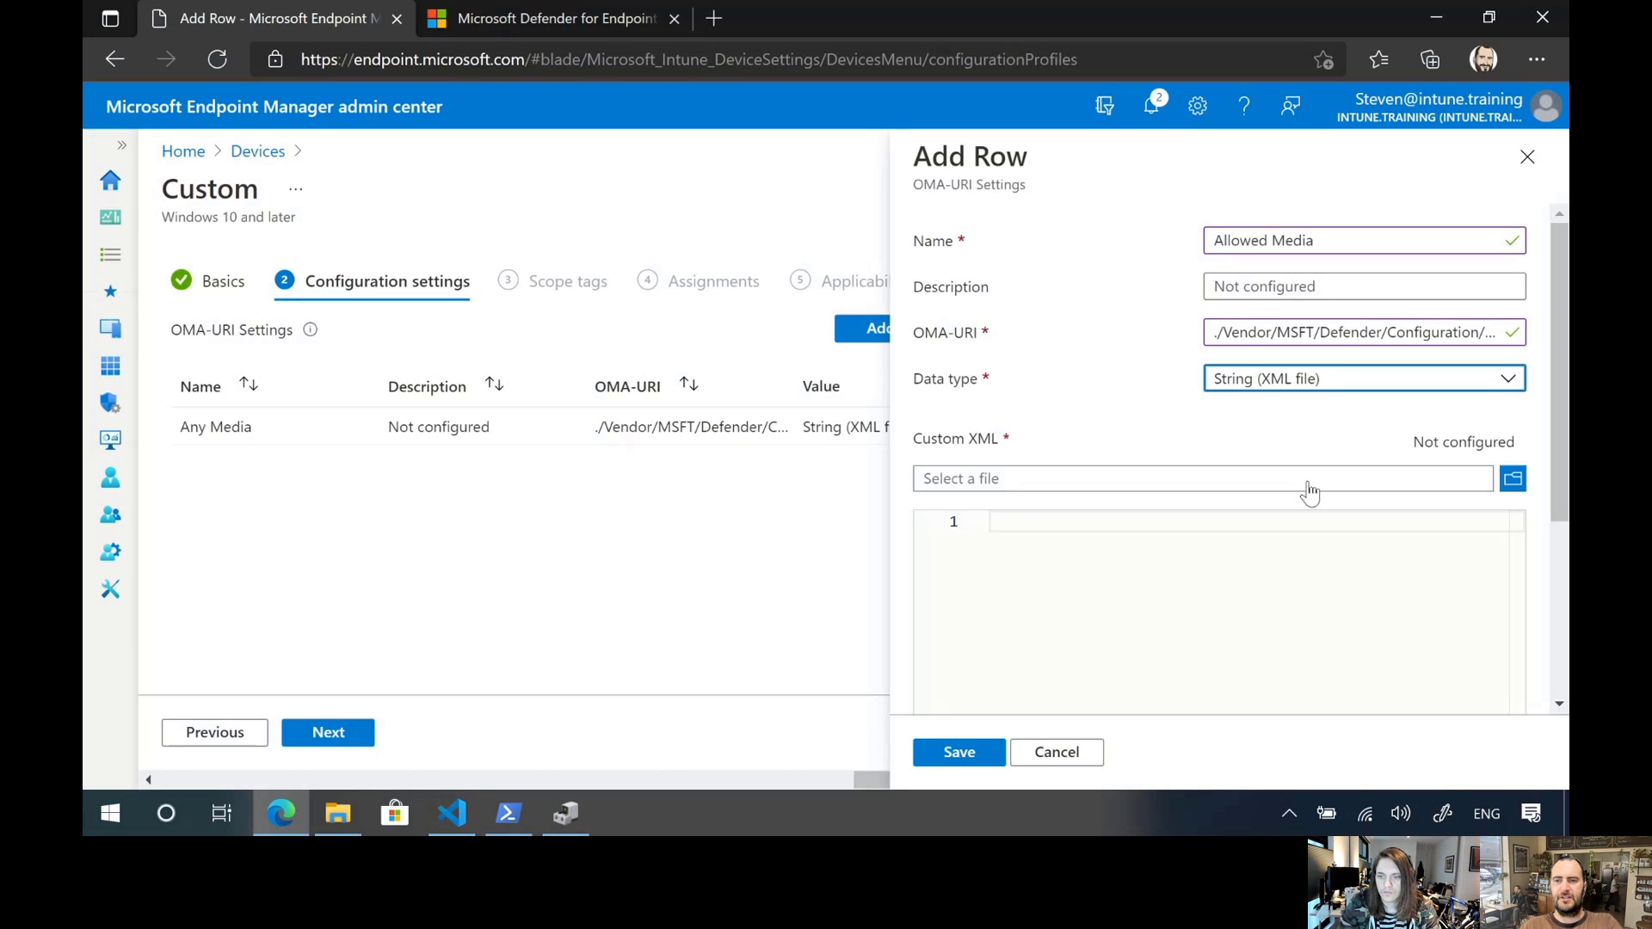
{"action": "left_click", "coordinate": [1512, 480]}
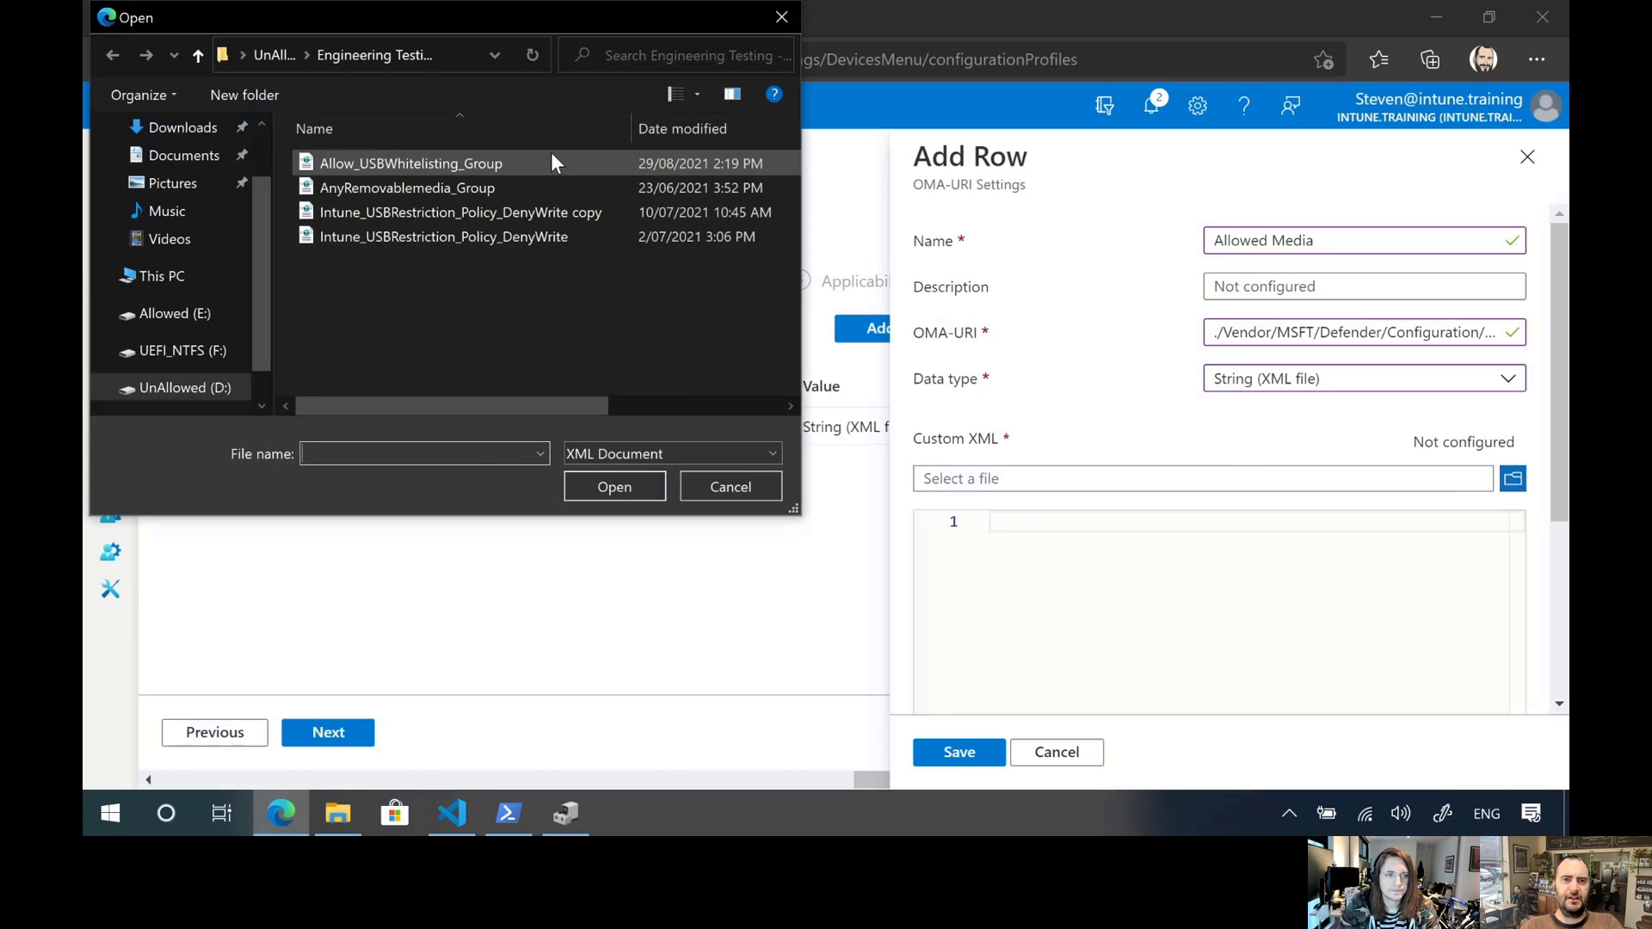
{"action": "double_click", "coordinate": [533, 161]}
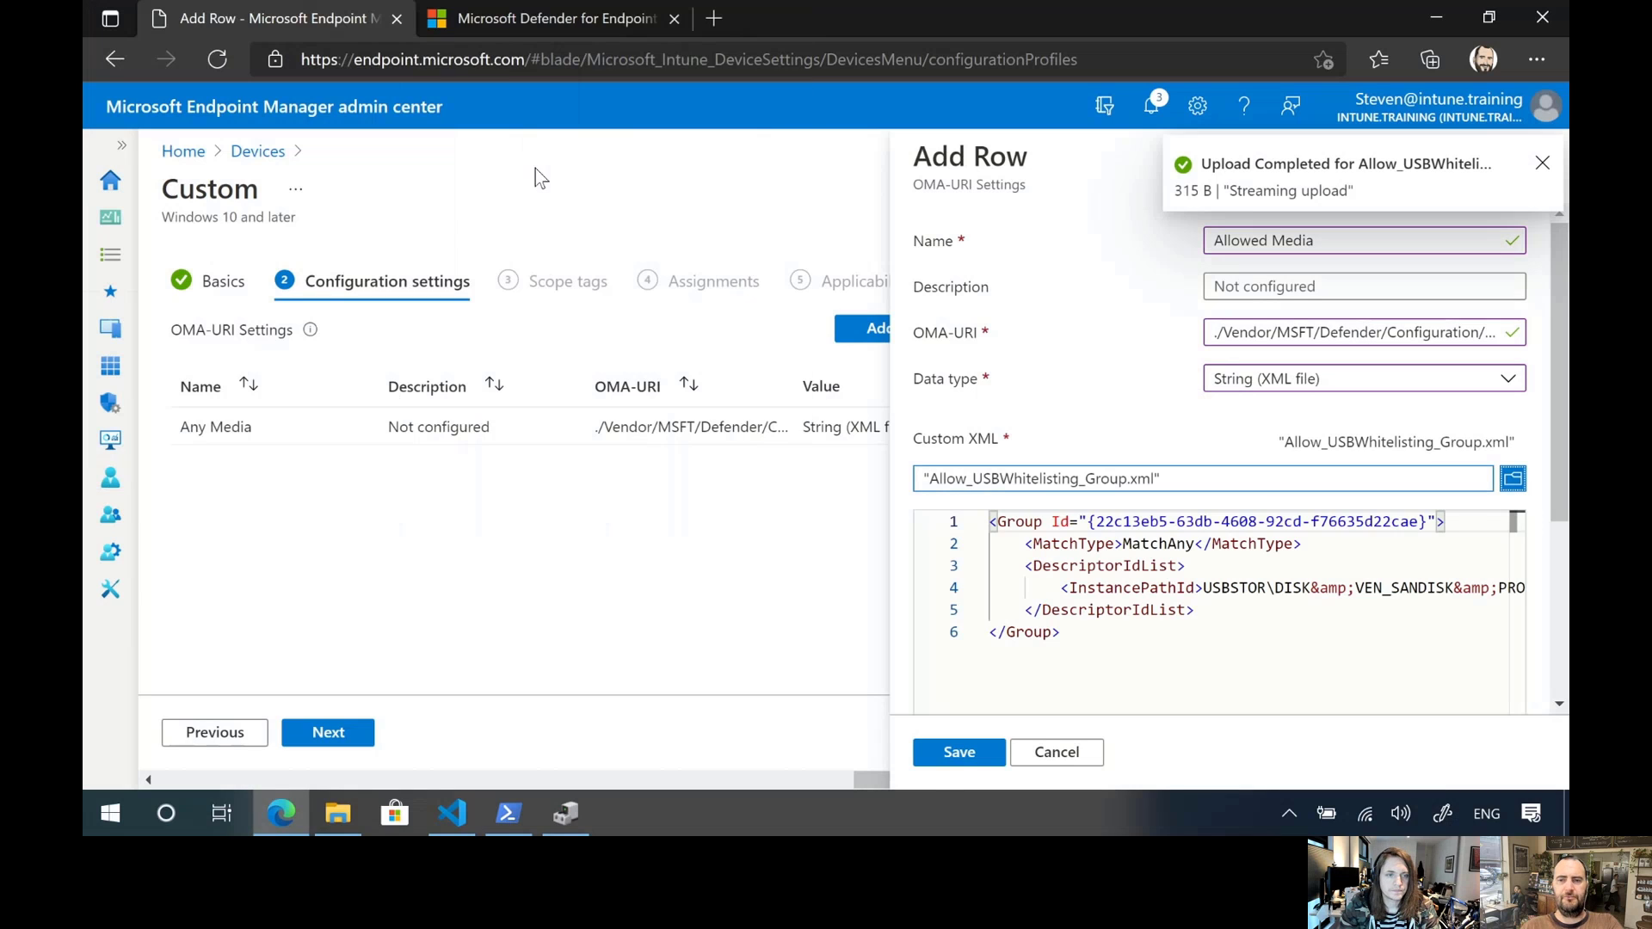
Save the Allowed Media row and start a third row using the Intune_USBRestriction_Policy_DenyWrite path copied from oma.txt in Visual Studio Code as its OMA-URI
{"action": "left_click", "coordinate": [958, 752]}
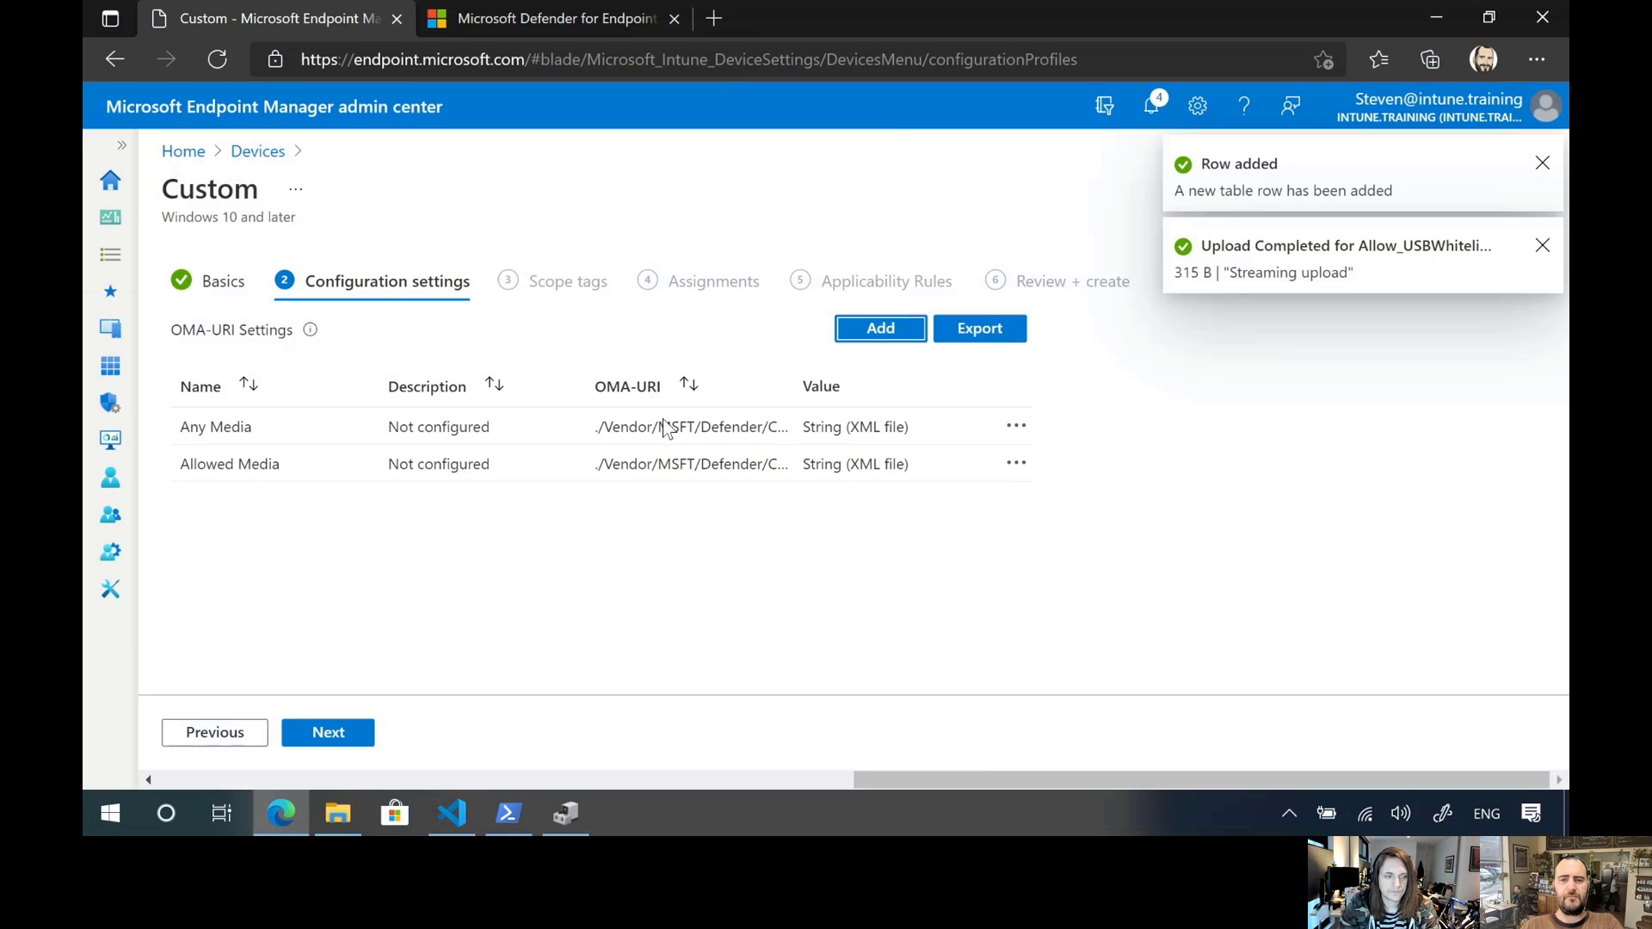
{"action": "left_click", "coordinate": [886, 327]}
{"action": "key", "text": "alt+Tab"}
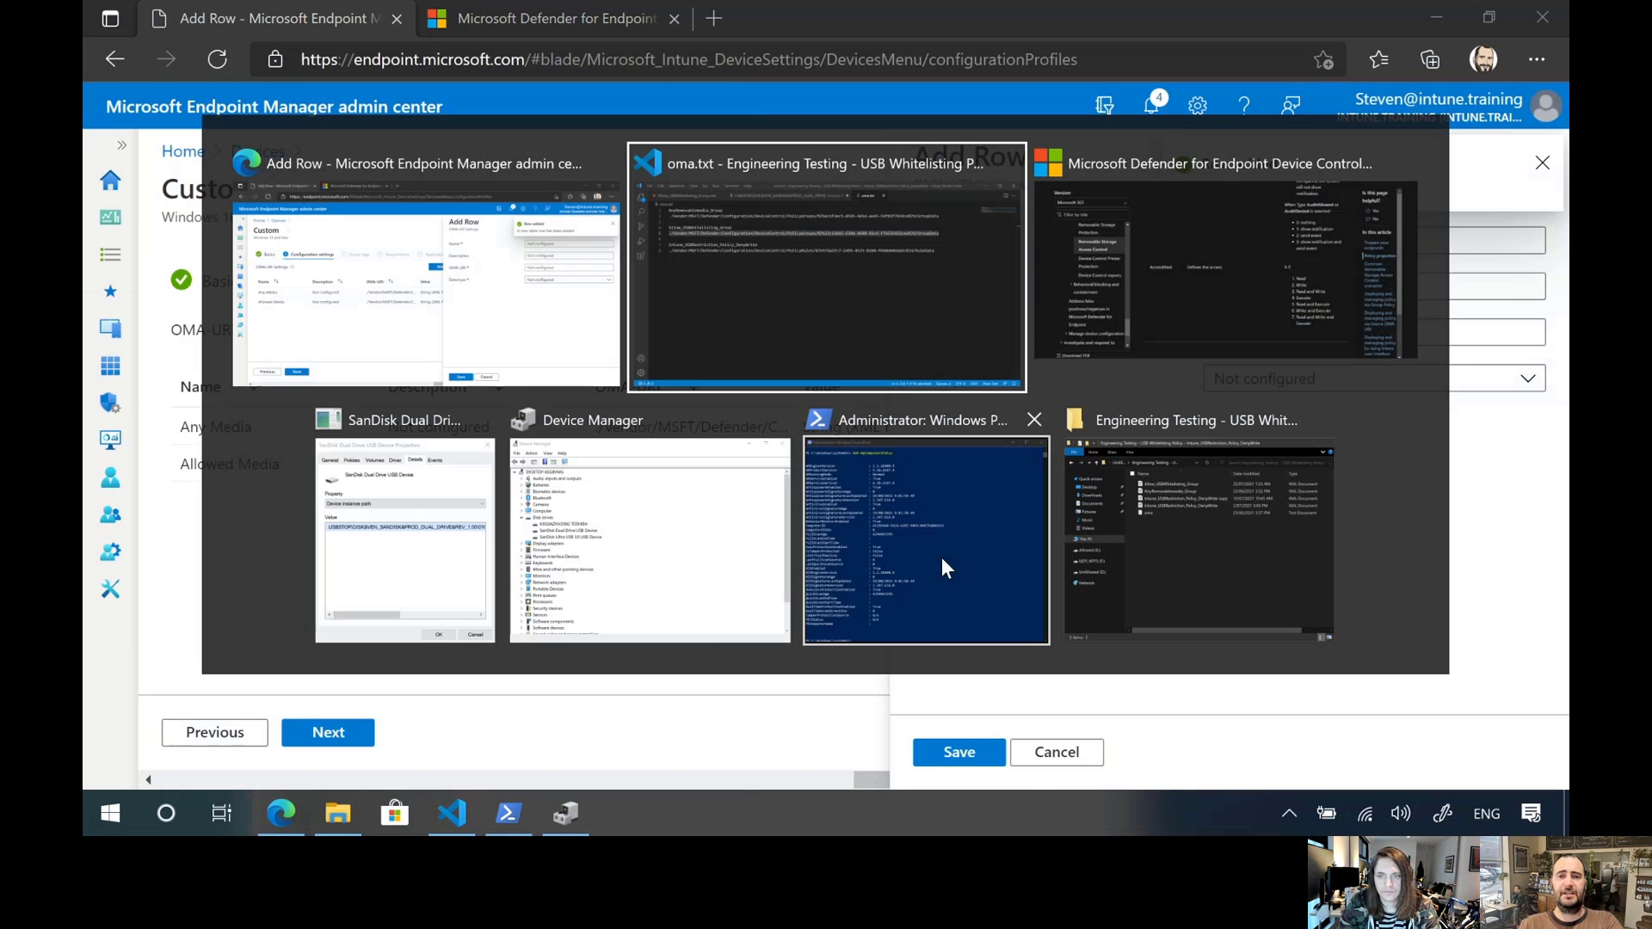
{"action": "key", "text": "alt+Tab"}
{"action": "key", "text": "alt+shift+Tab"}
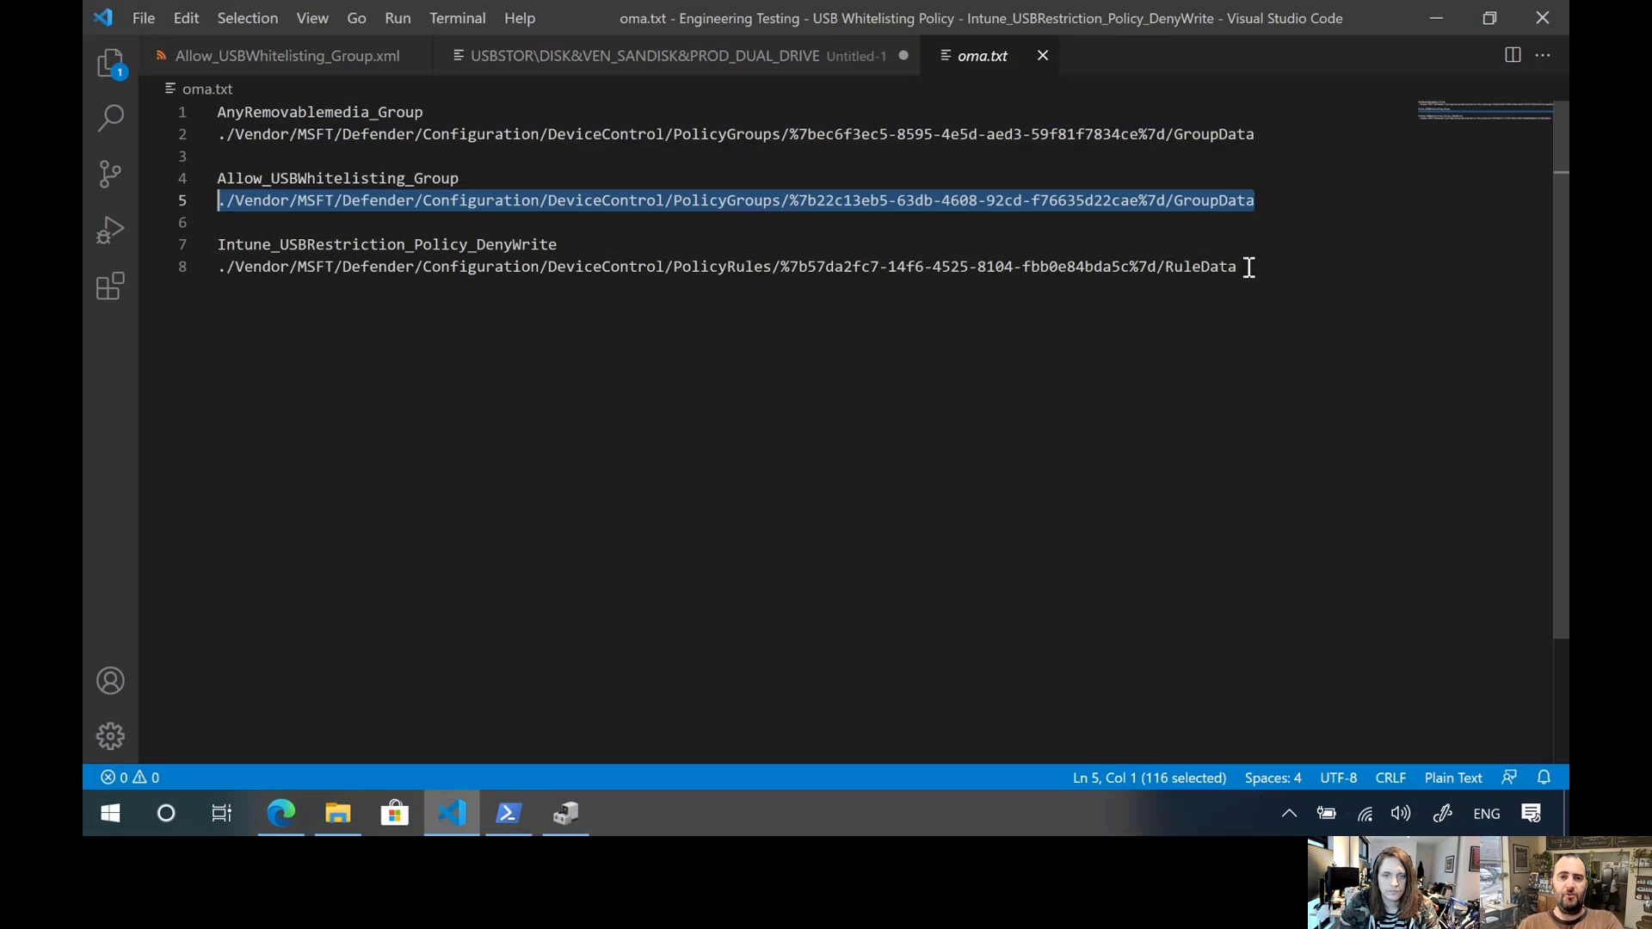
{"action": "left_click_drag", "start_coordinate": [1248, 267], "coordinate": [210, 270]}
{"action": "right_click", "coordinate": [270, 268]}
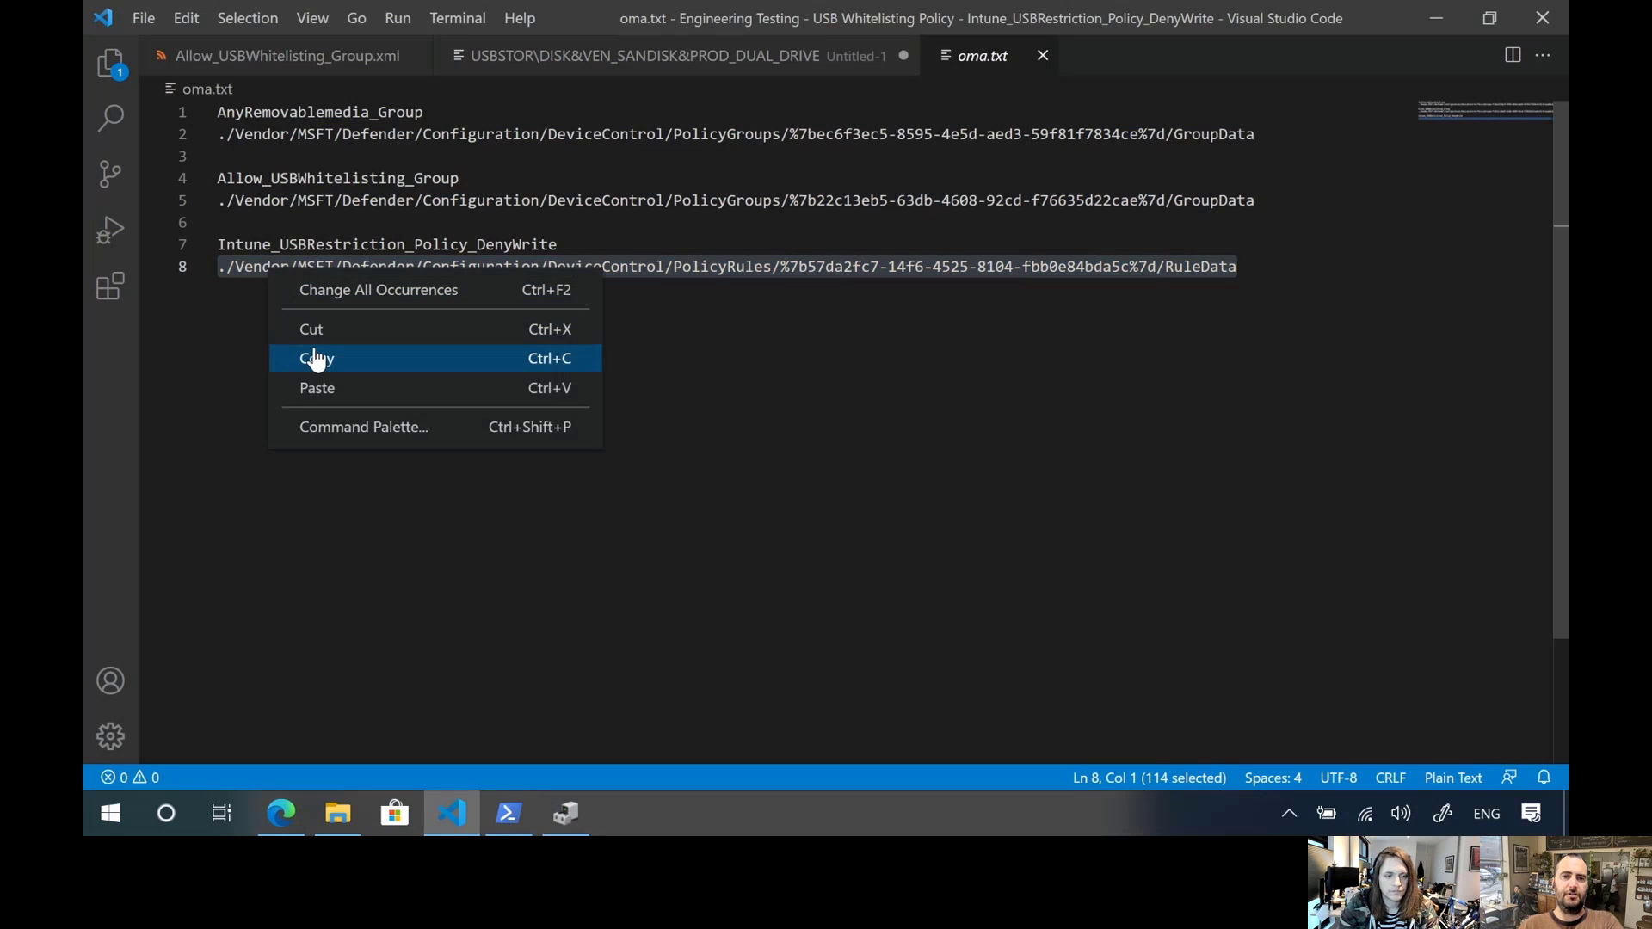
{"action": "left_click", "coordinate": [316, 359]}
{"action": "key", "text": "alt+Tab"}
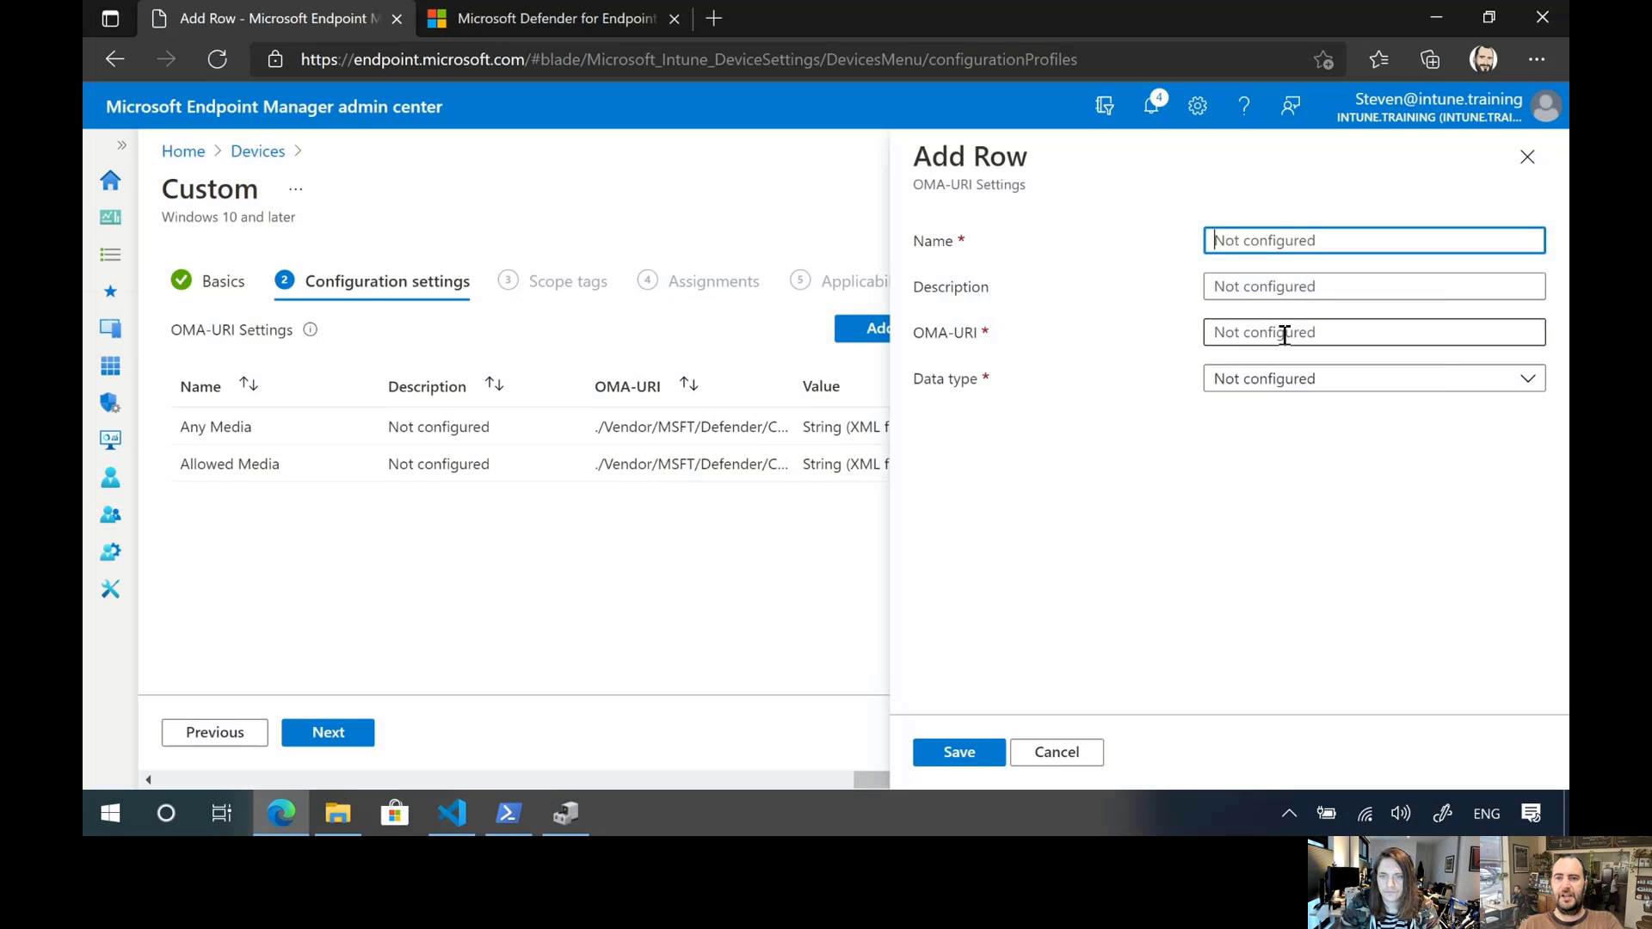
{"action": "left_click", "coordinate": [1284, 334]}
{"action": "key", "text": "ctrl+v"}
Name the third OMA-URI row Allow Read
{"action": "left_click", "coordinate": [1279, 240]}
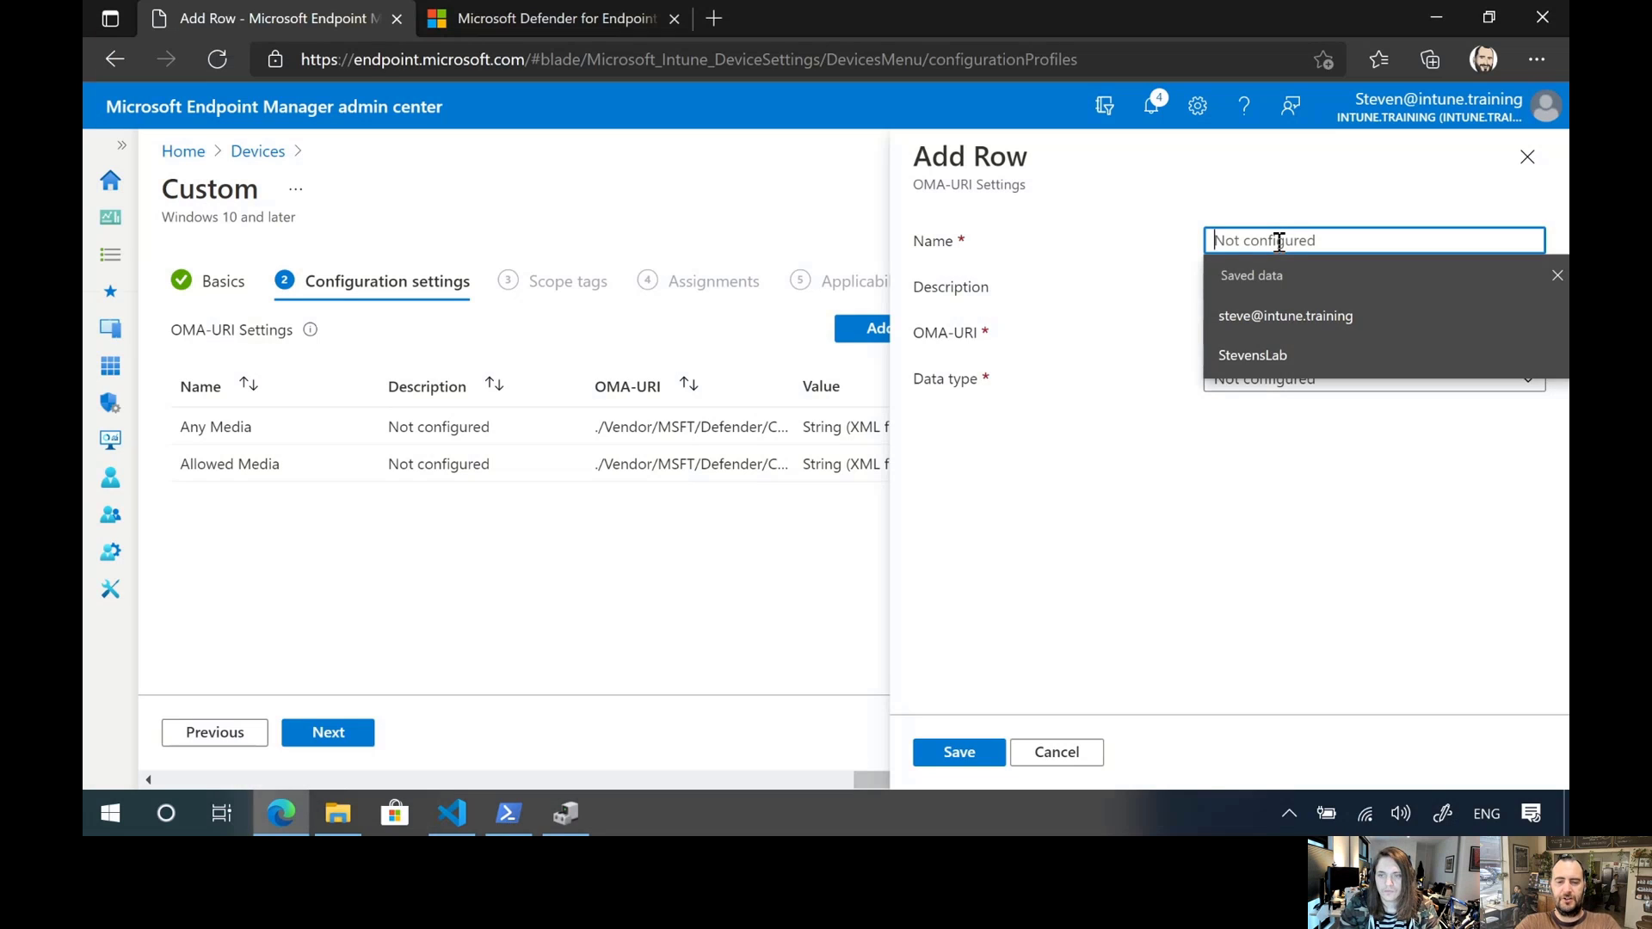
{"action": "type", "text": "De"}
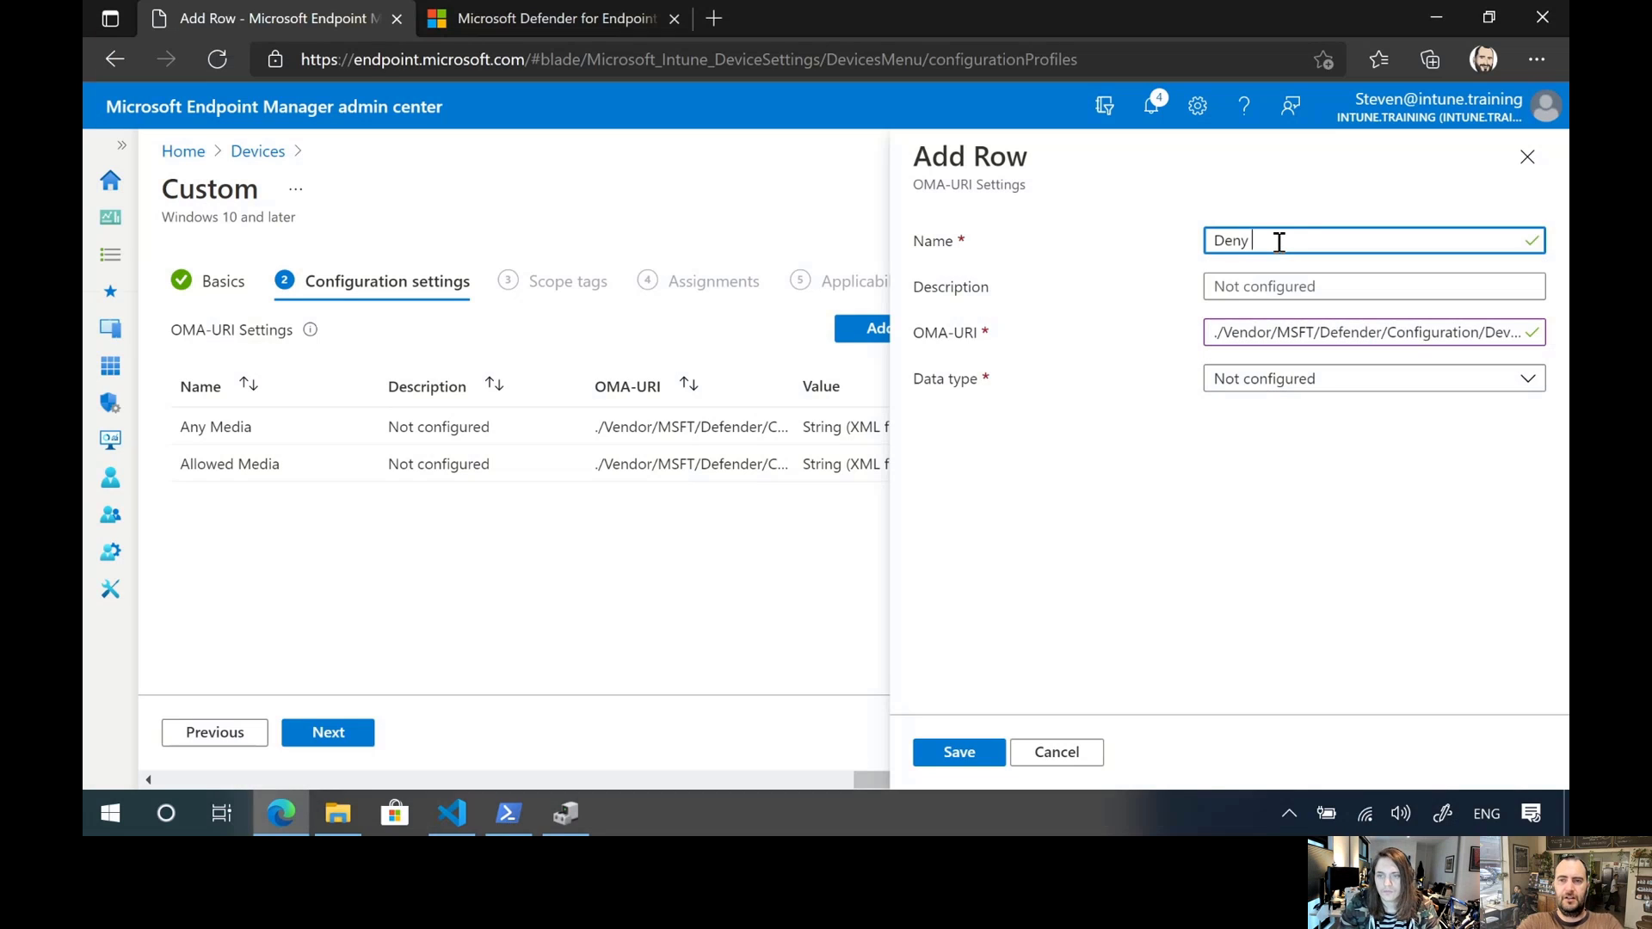
{"action": "type", "text": "ny"}
{"action": "key", "text": "BackSpace"}
{"action": "key", "text": "BackSpace"}
{"action": "key", "text": "BackSpace"}
{"action": "key", "text": "BackSpace"}
{"action": "type", "text": "Allow Read"}
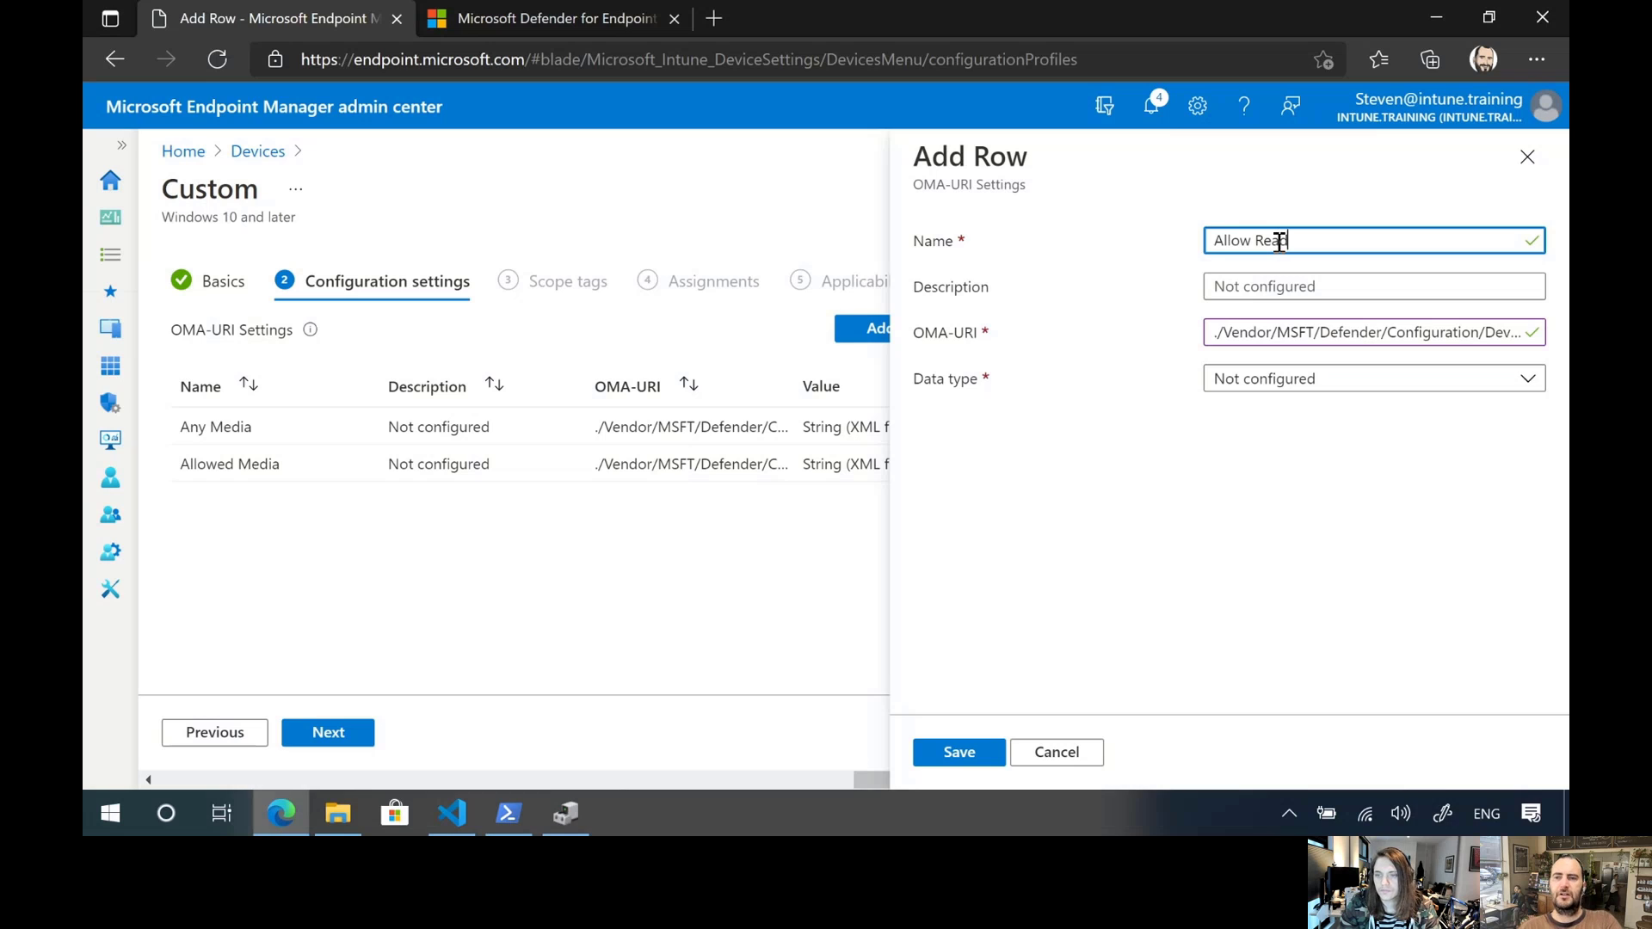
Set the Allow Read row's data type to String (XML file) and check Intune_USBRestriction_Policy_DenyWrite copy.xml in Visual Studio Code before choosing the custom XML
{"action": "left_click", "coordinate": [1319, 396]}
{"action": "left_click", "coordinate": [1322, 486]}
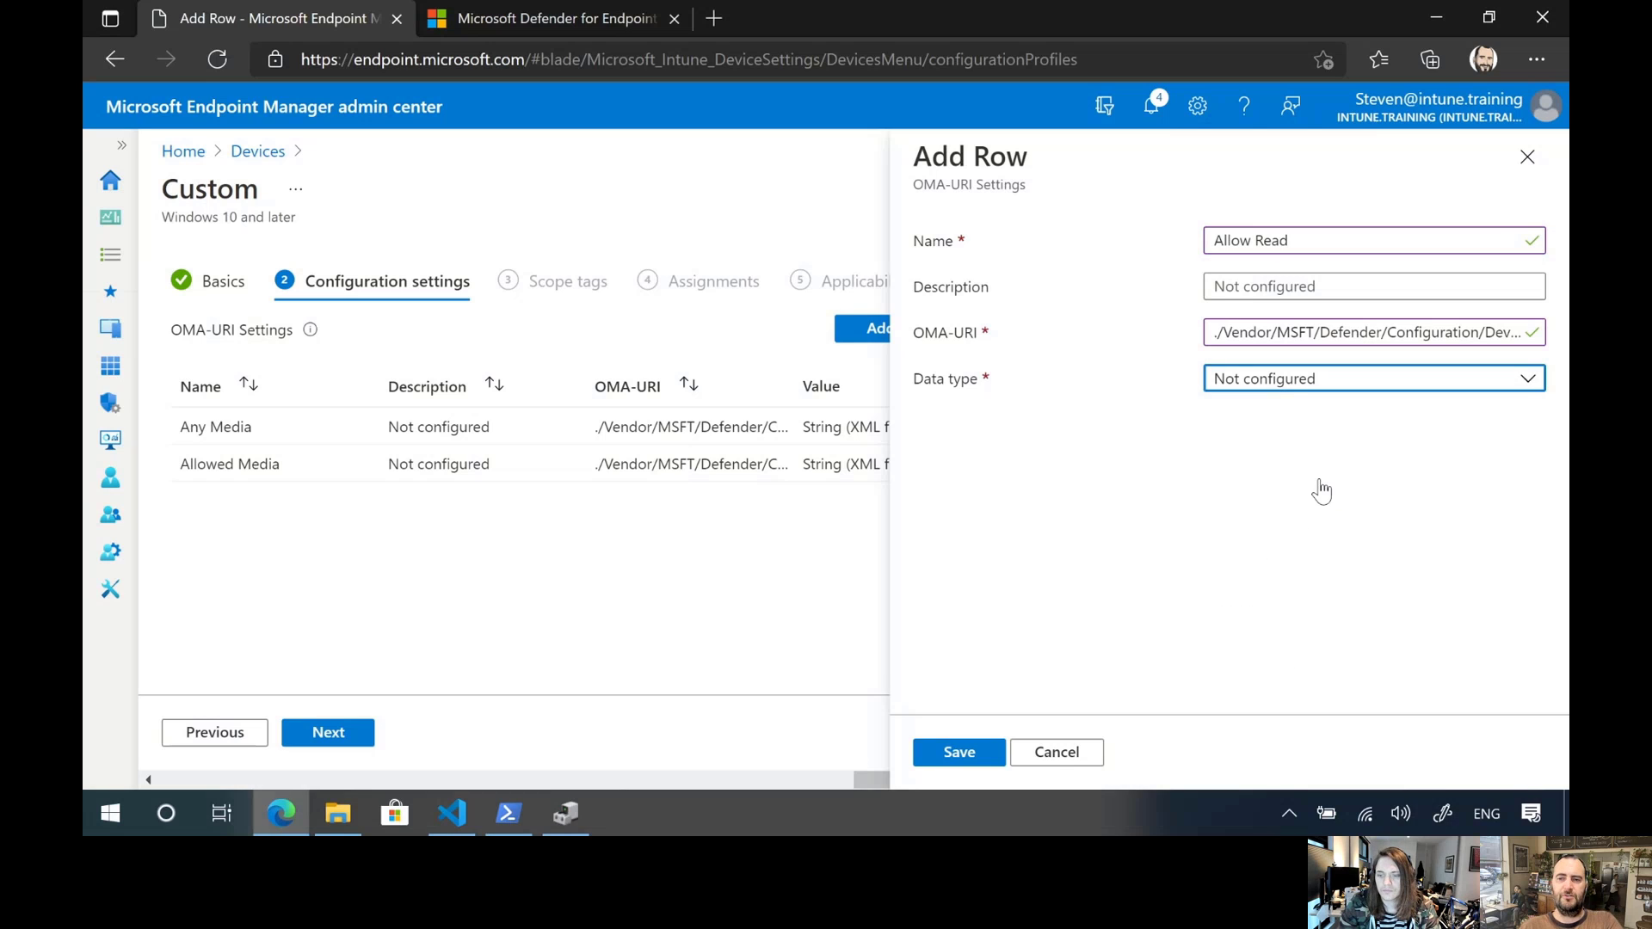
{"action": "left_click", "coordinate": [1513, 478]}
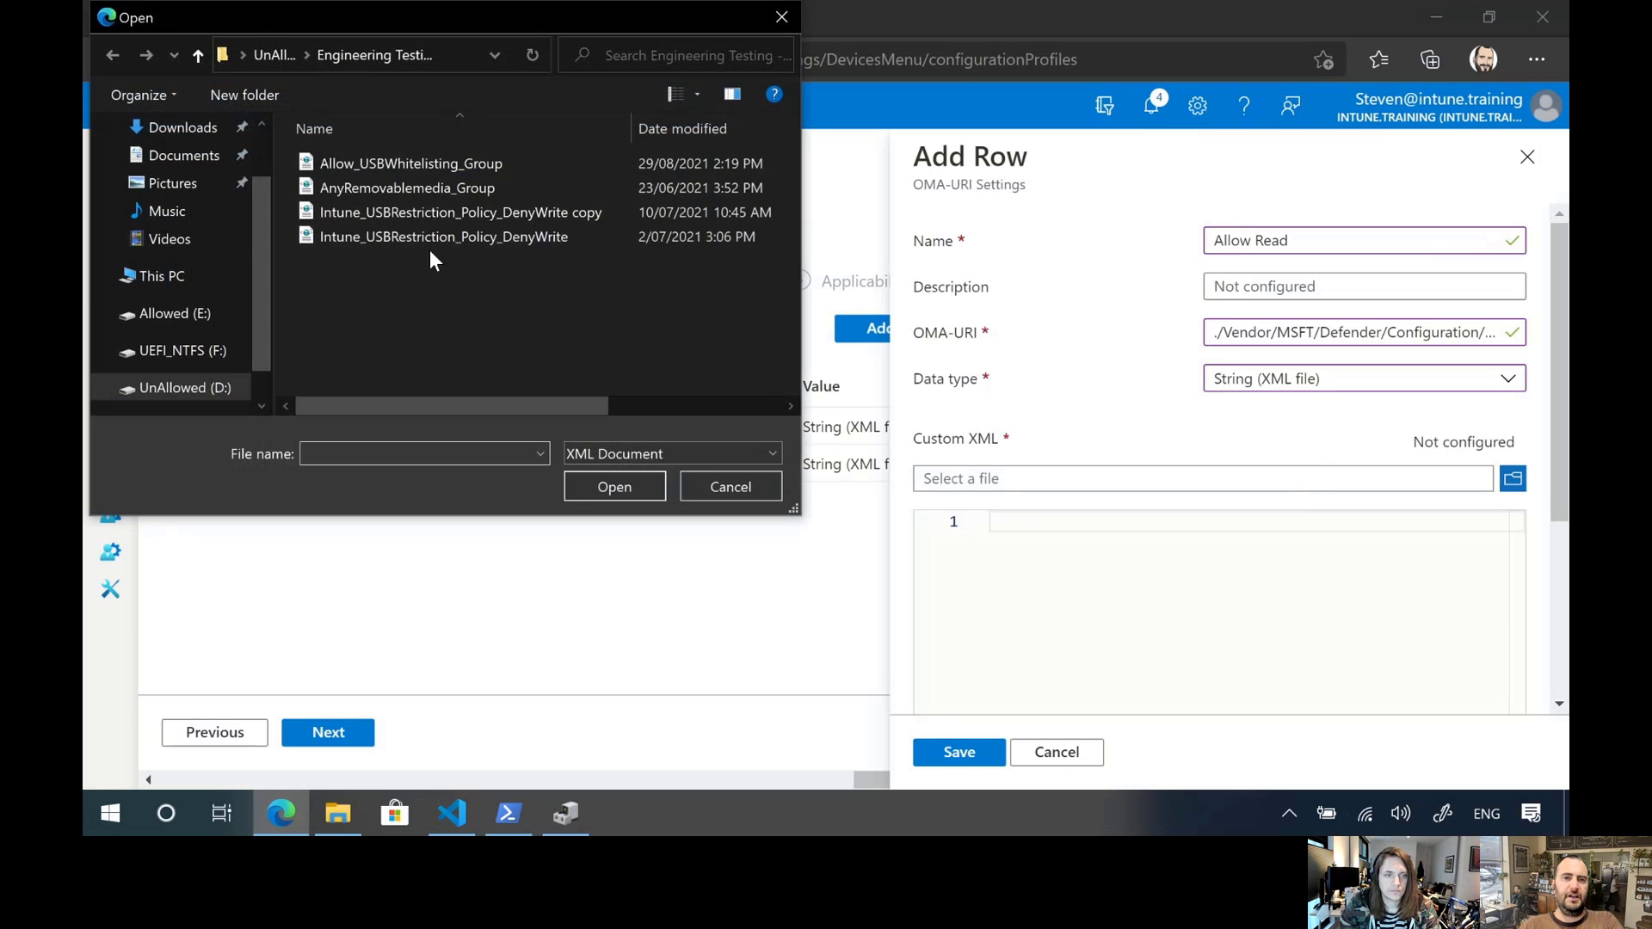
{"action": "left_click", "coordinate": [471, 829]}
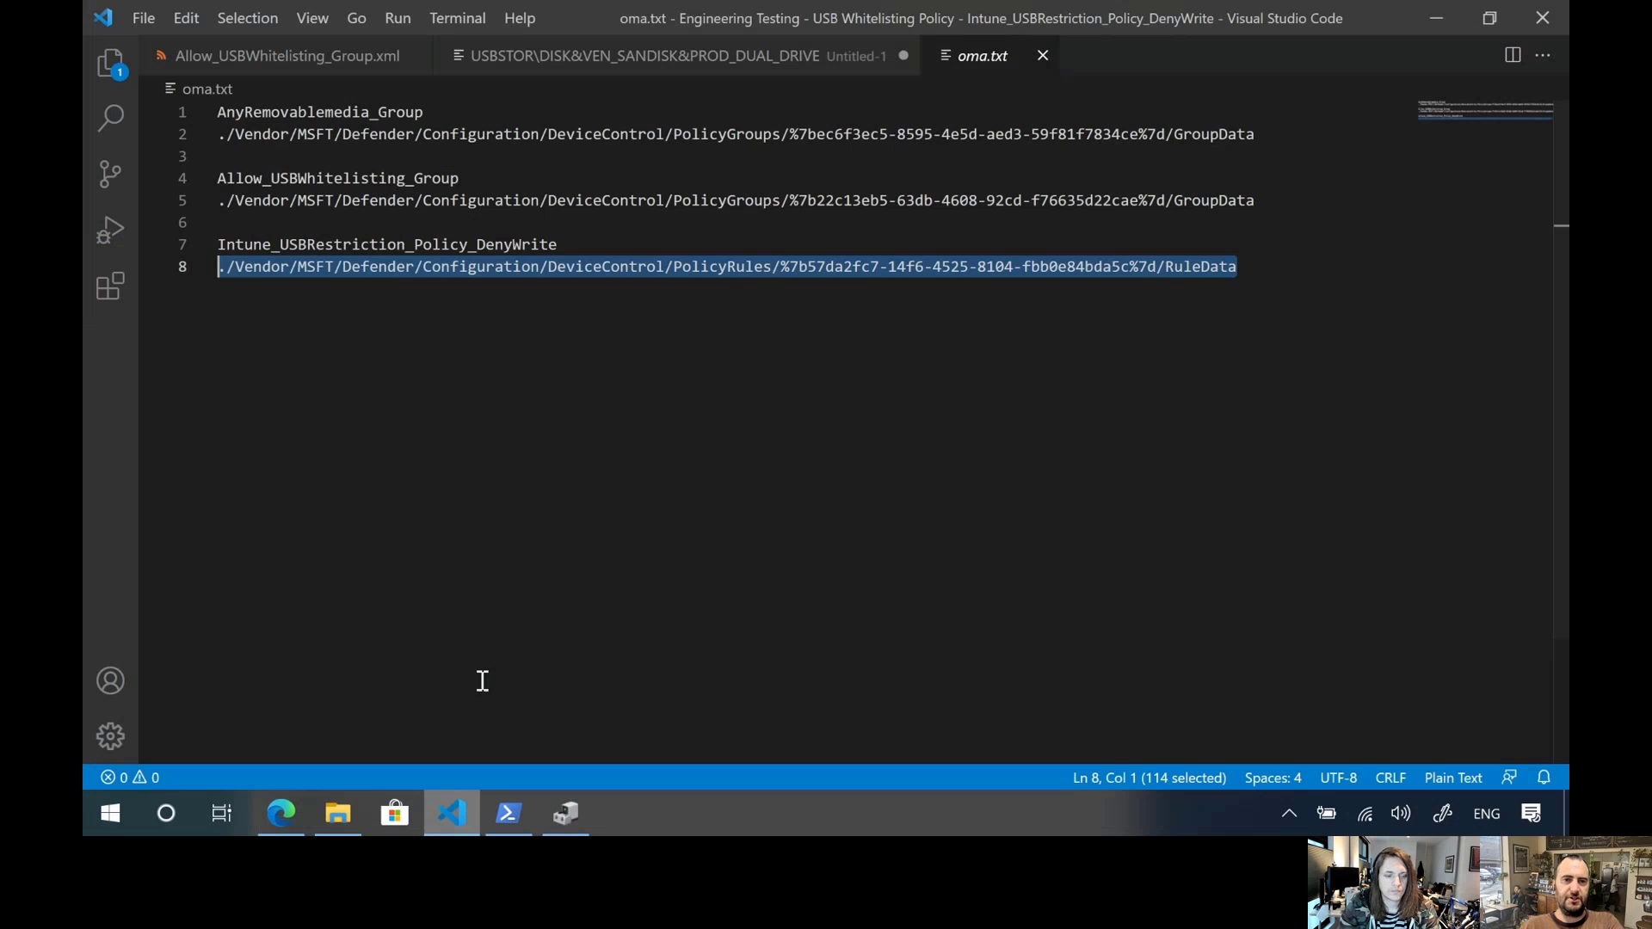
{"action": "left_click", "coordinate": [125, 78]}
{"action": "left_click", "coordinate": [332, 167]}
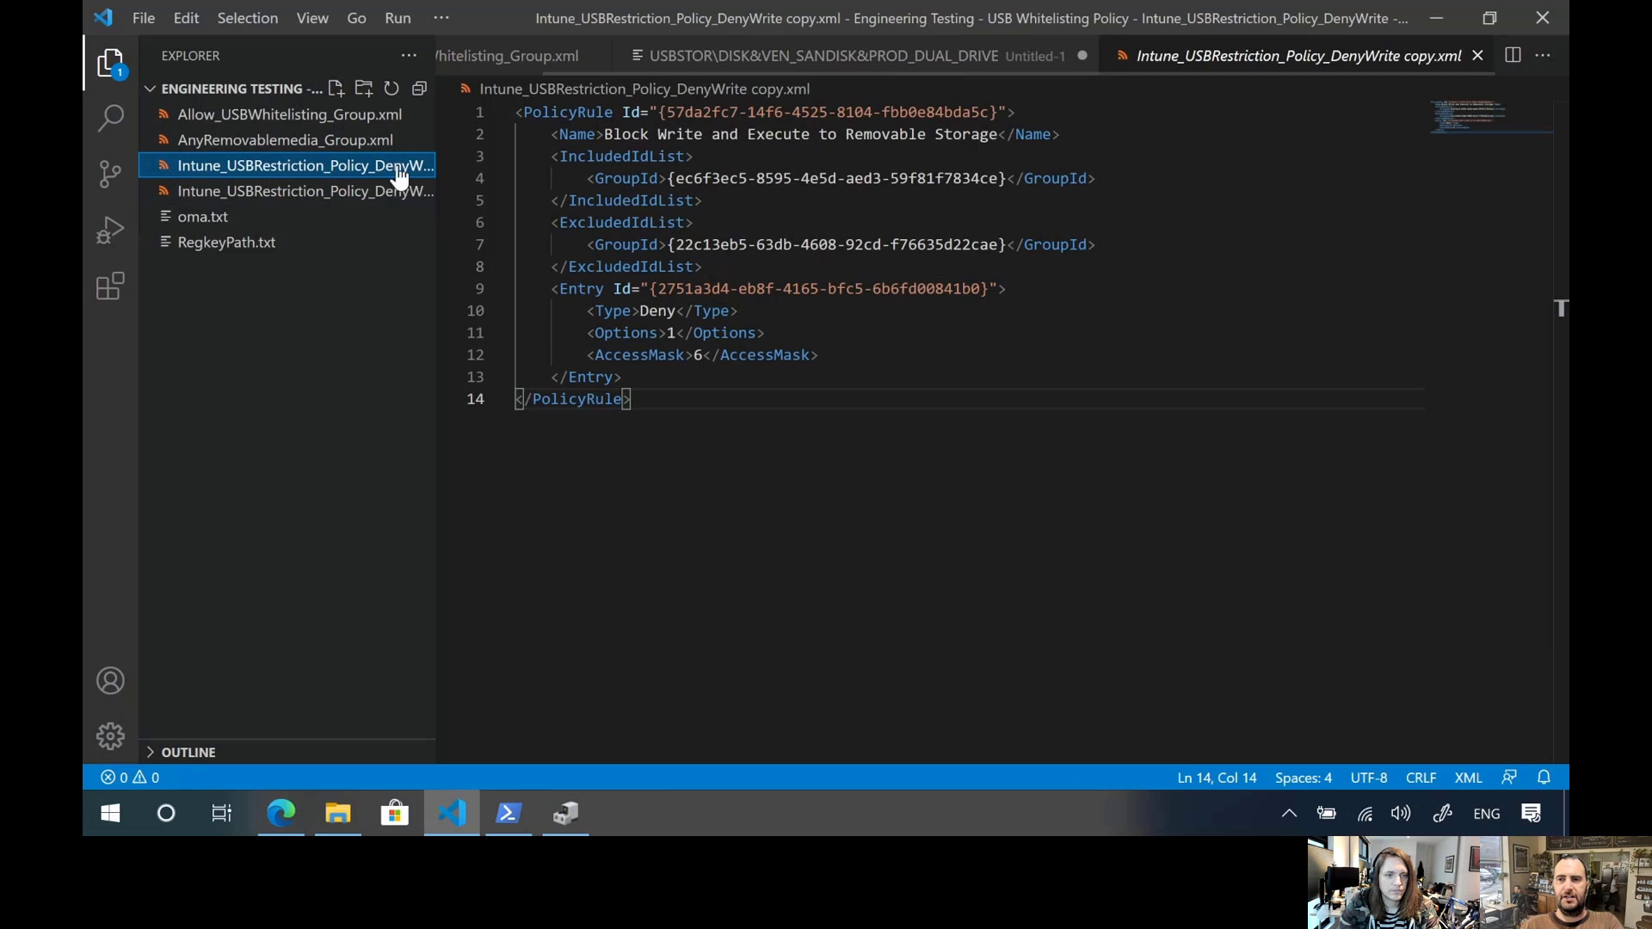
{"action": "key", "text": "alt+Tab"}
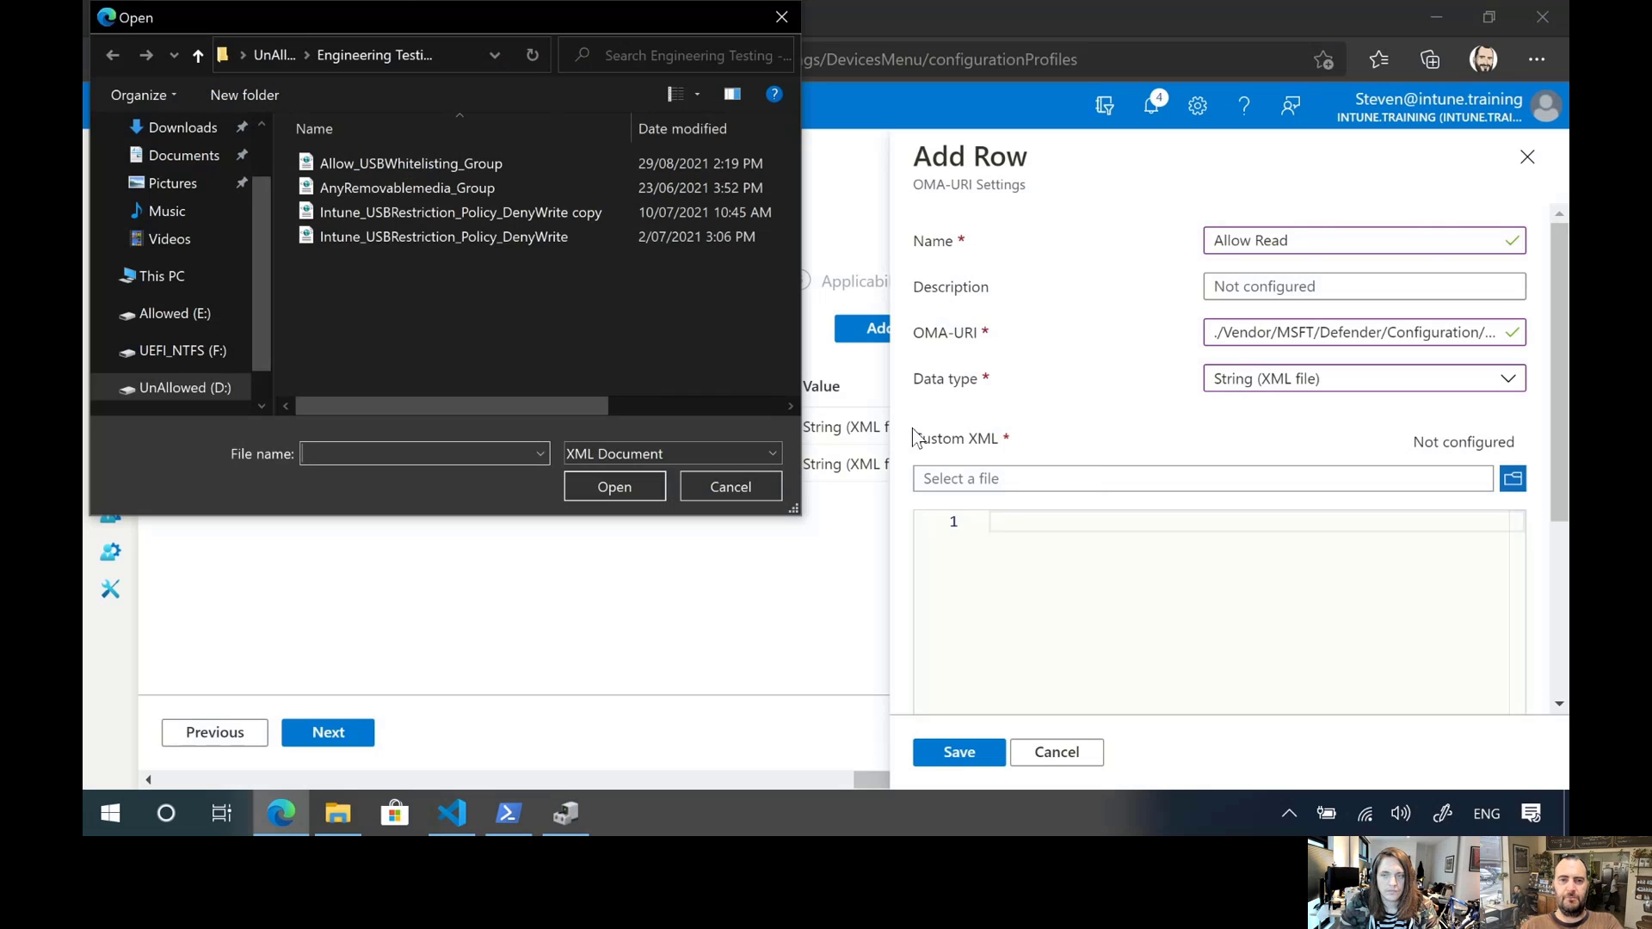
Load Intune_USBRestriction_Policy_DenyWrite copy.xml as the Allow Read row's custom XML, save the row, and proceed to the profile's assignments
{"action": "double_click", "coordinate": [597, 210]}
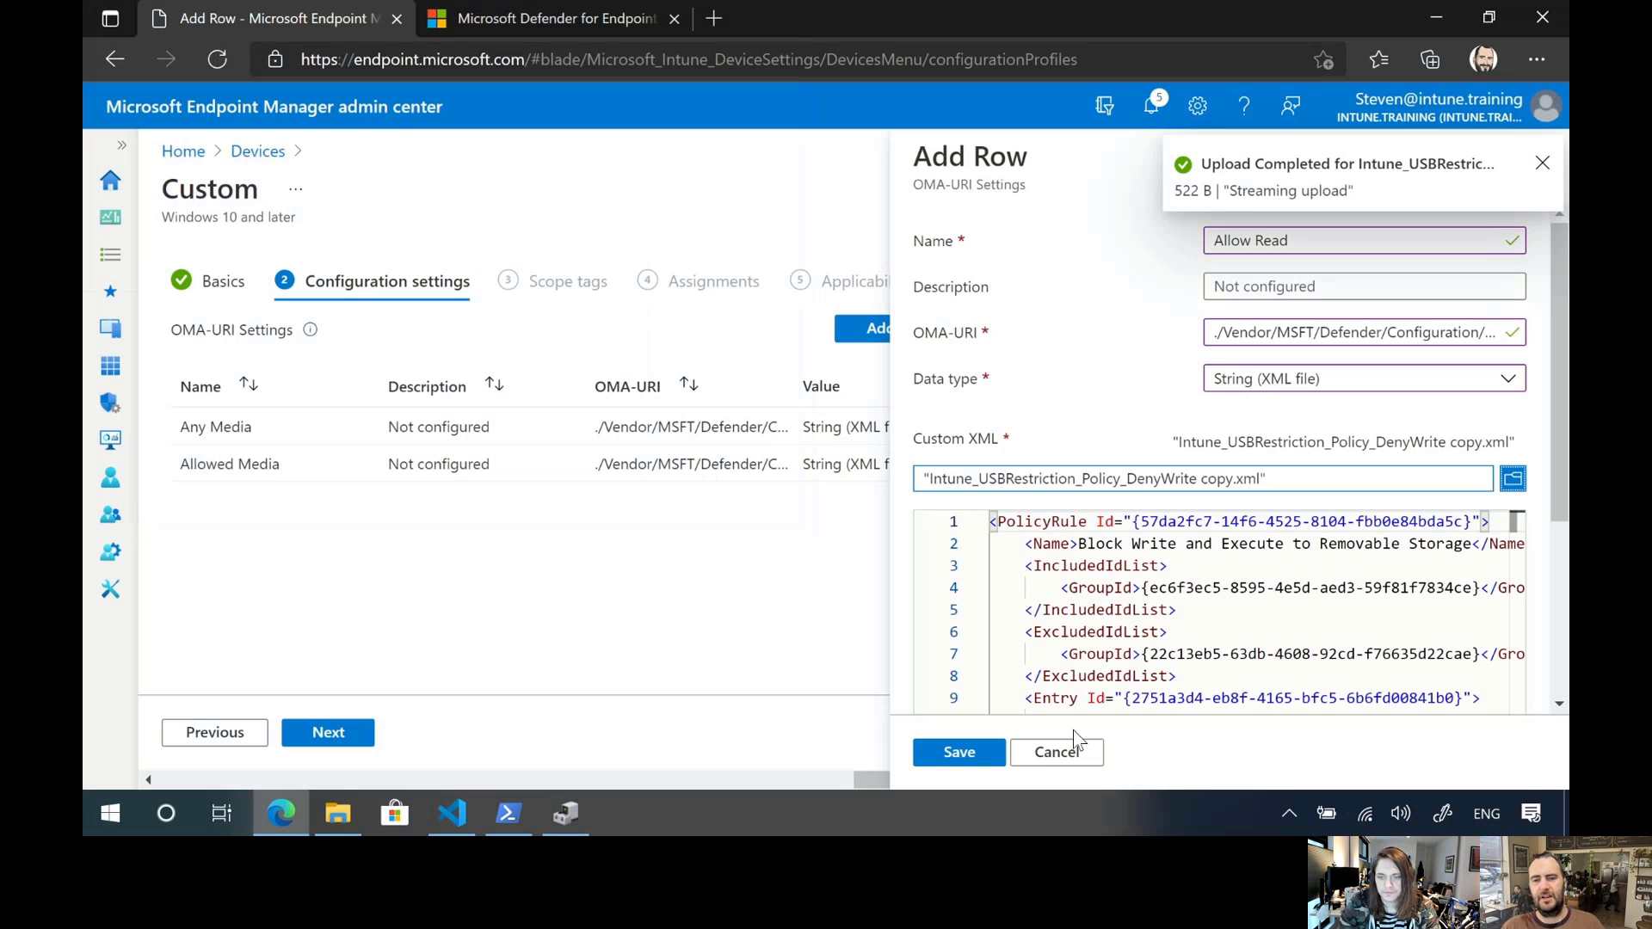
{"action": "left_click", "coordinate": [957, 754]}
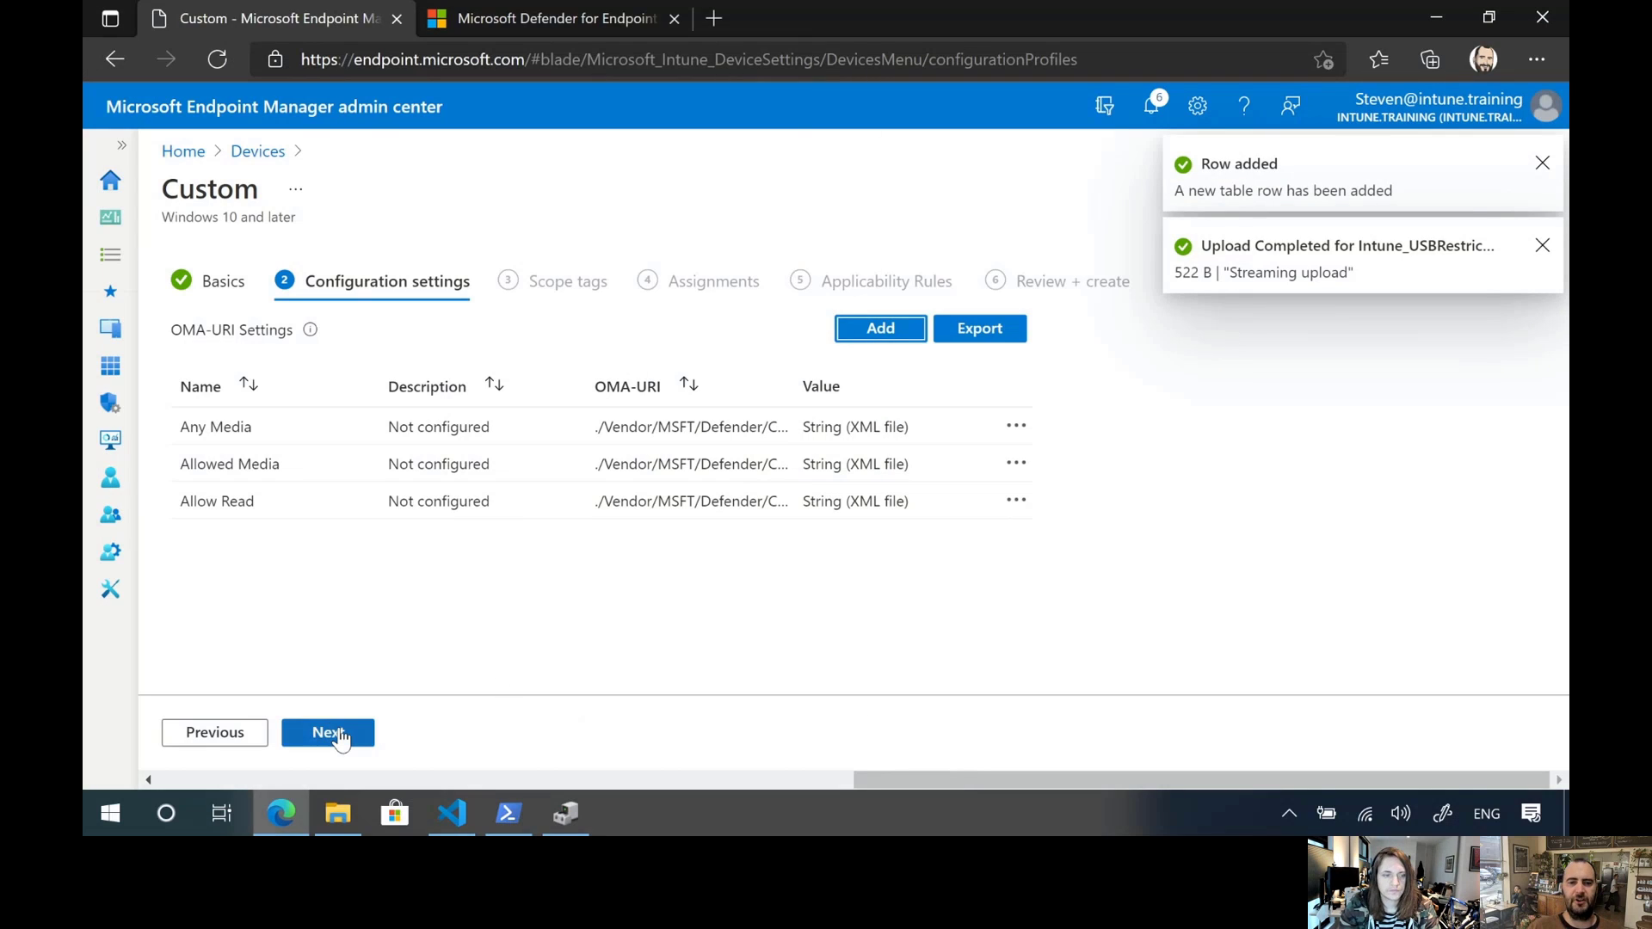
{"action": "left_click", "coordinate": [328, 733]}
{"action": "left_click", "coordinate": [340, 735]}
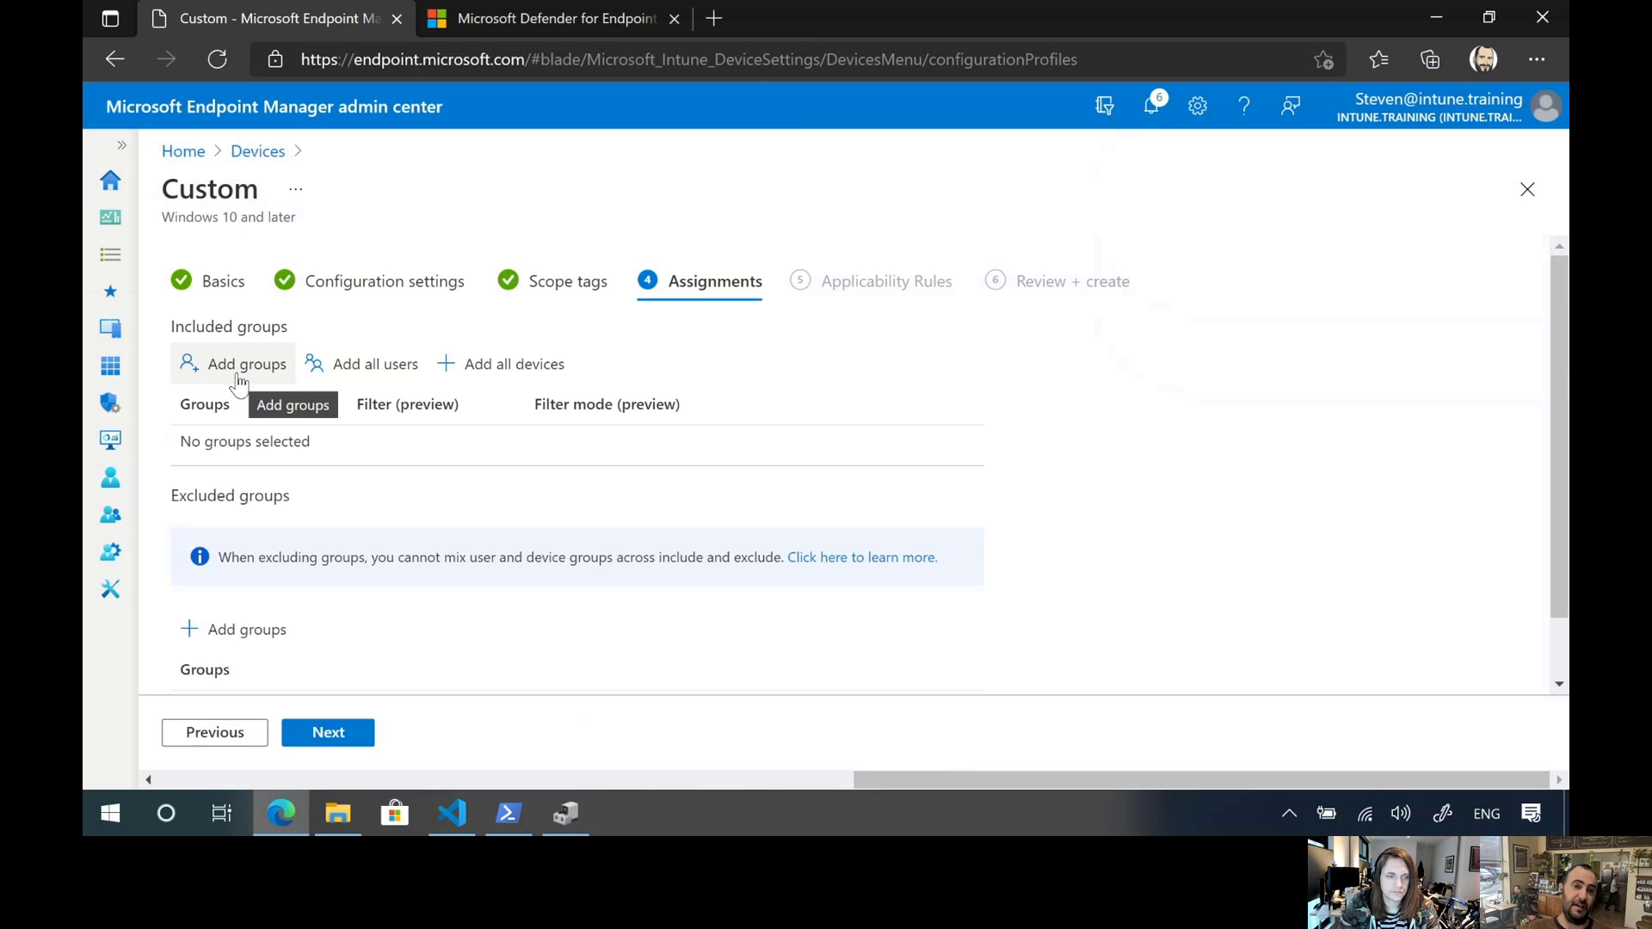
{"action": "left_click", "coordinate": [240, 384]}
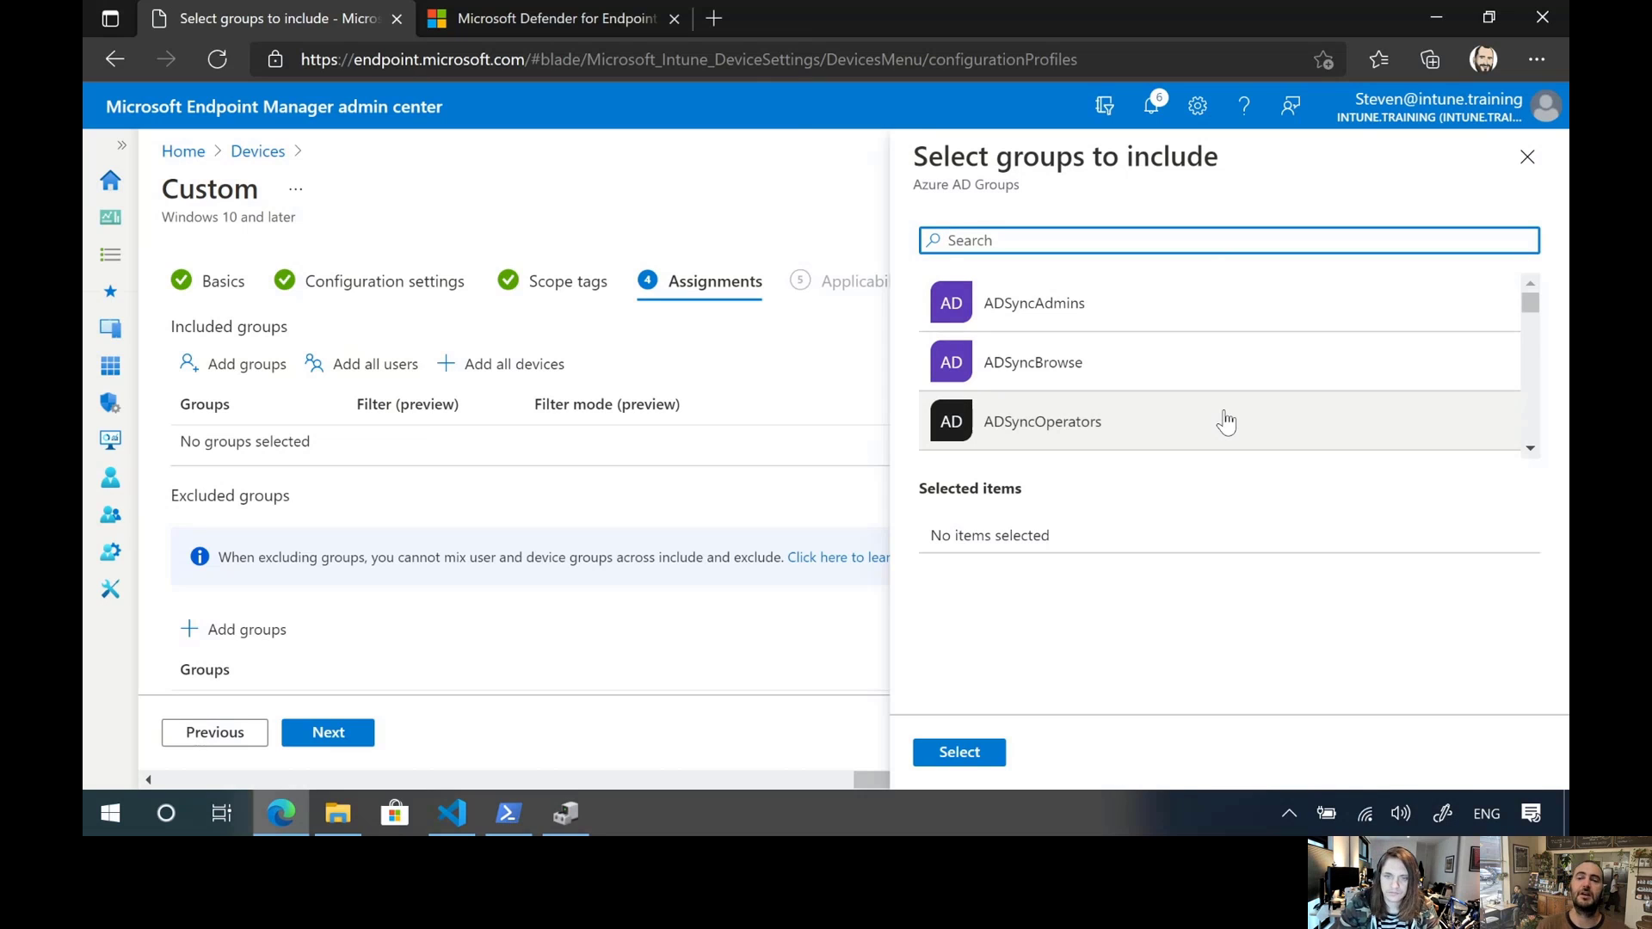
{"action": "scroll", "coordinate": [1226, 421], "scroll_direction": "down", "scroll_amount": 5}
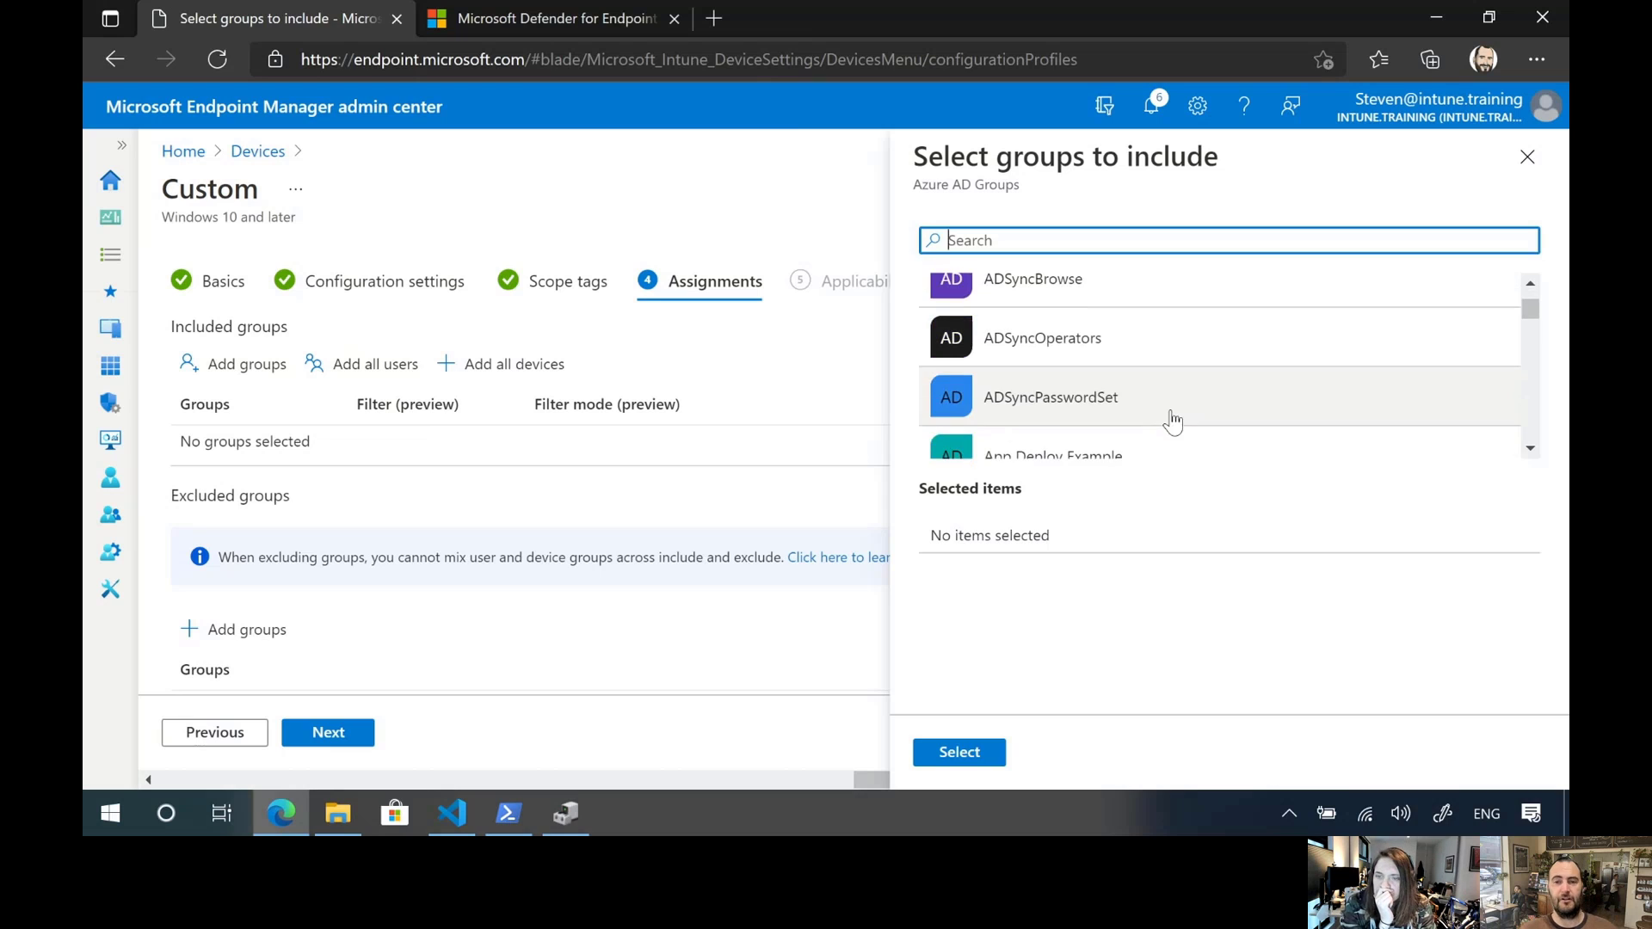
{"action": "scroll", "coordinate": [1181, 394], "scroll_direction": "down", "scroll_amount": 6}
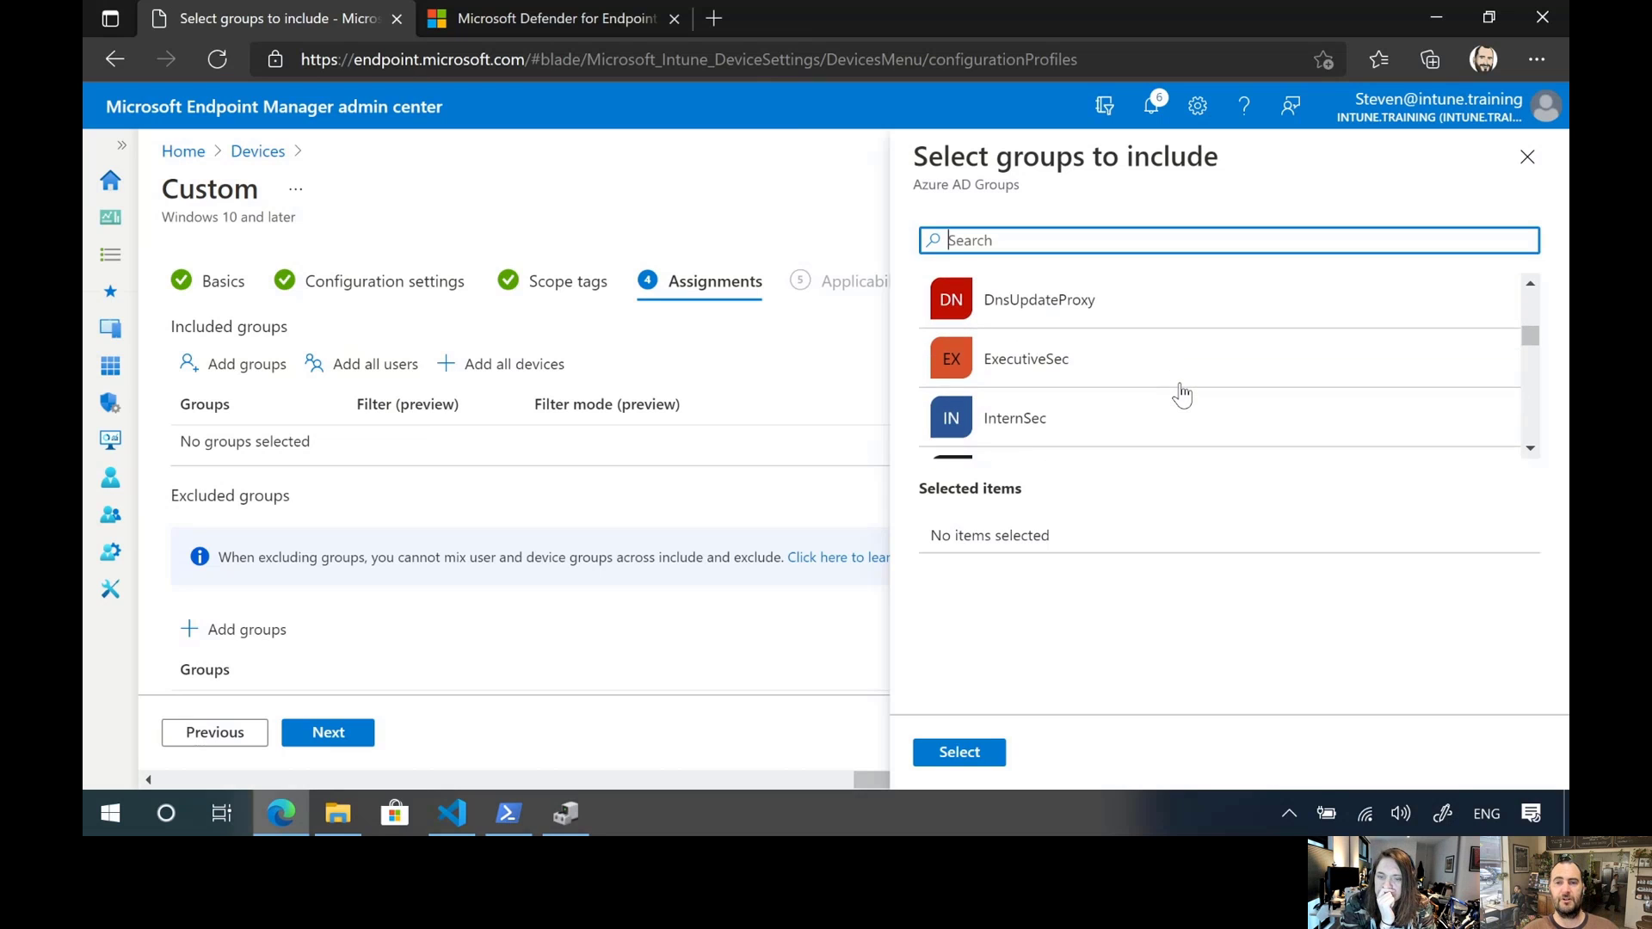
{"action": "scroll", "coordinate": [1180, 398], "scroll_direction": "up", "scroll_amount": 3}
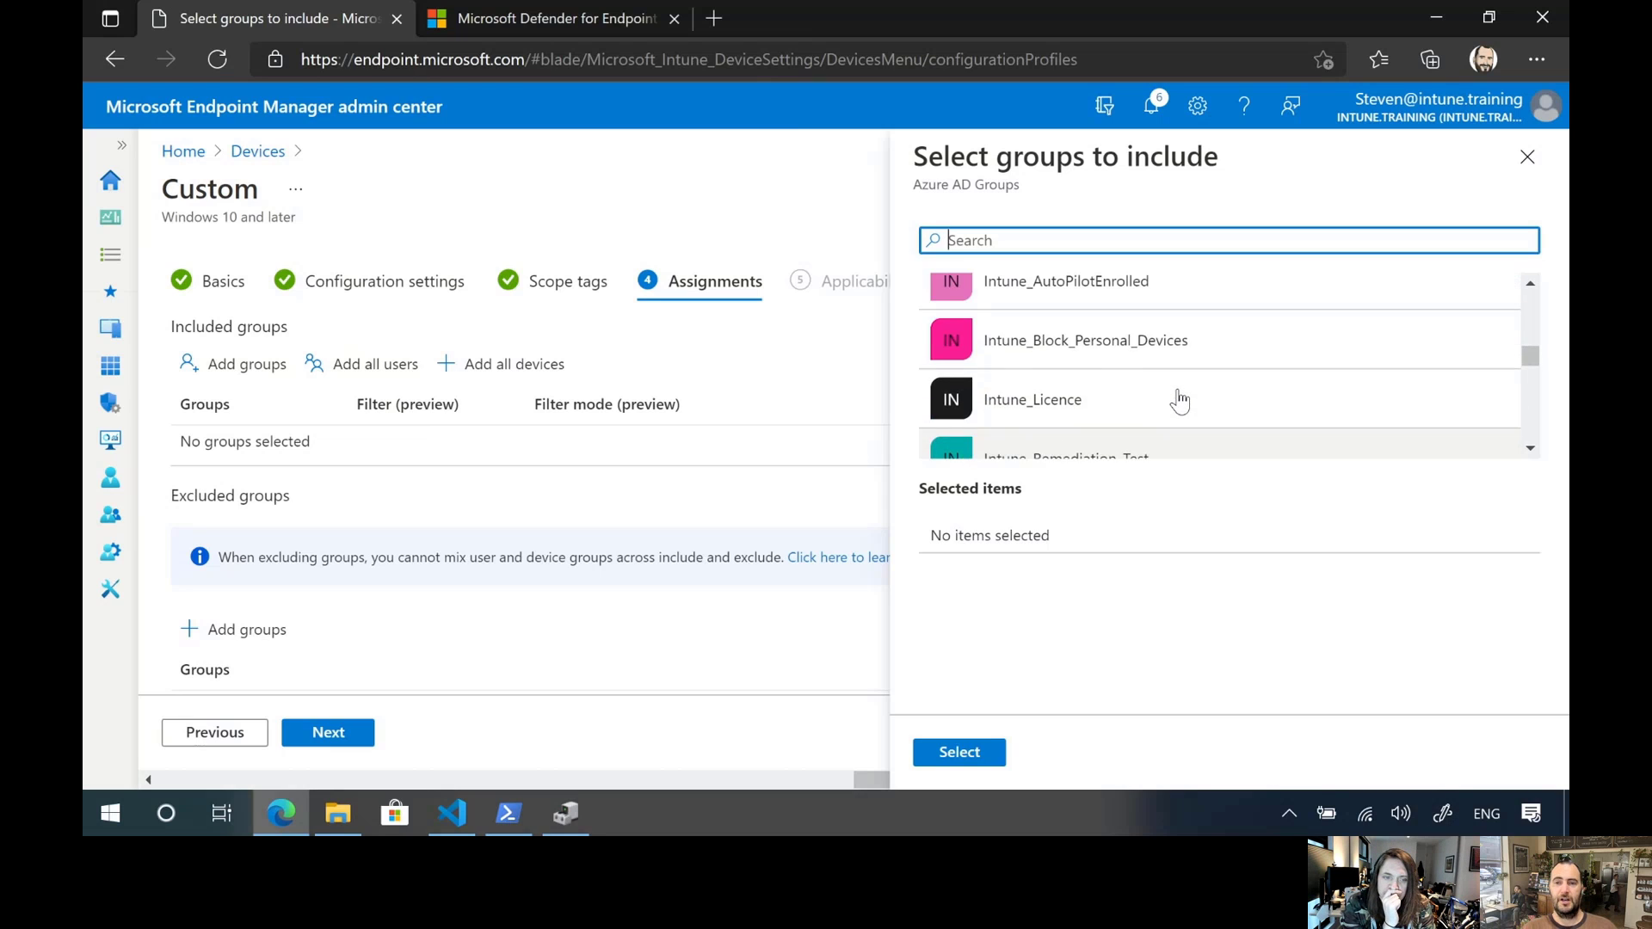
{"action": "scroll", "coordinate": [1179, 398], "scroll_direction": "down", "scroll_amount": 5}
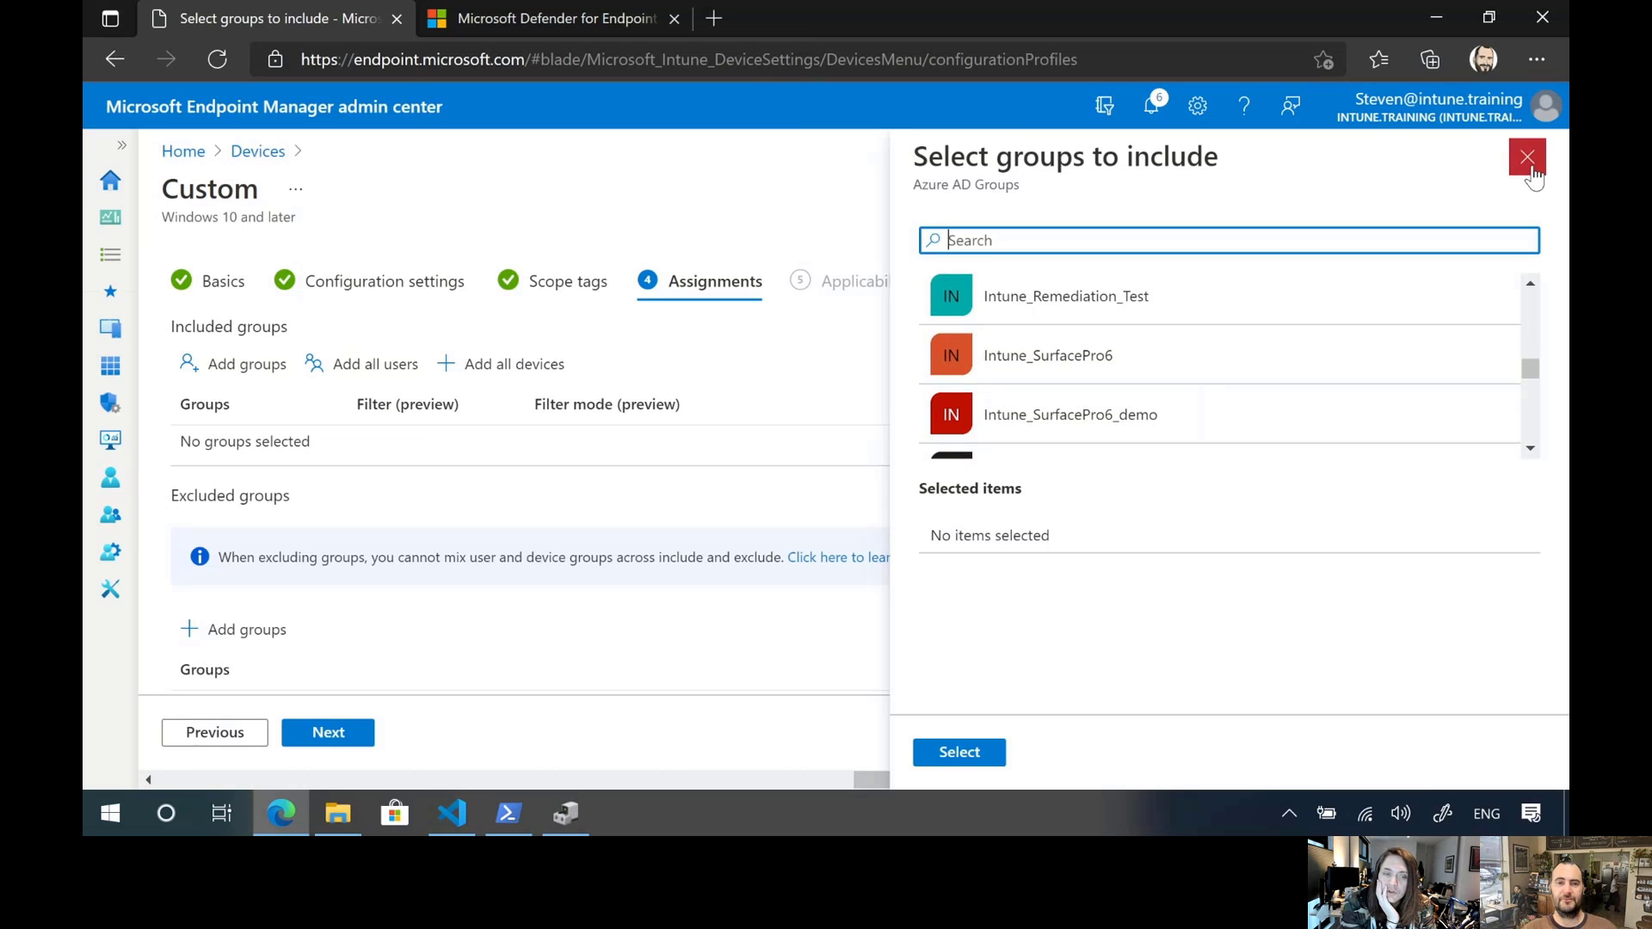
{"action": "left_click", "coordinate": [1527, 157]}
Assign the profile to all devices, leave the applicability rules empty, and create the profile
{"action": "left_click", "coordinate": [518, 379]}
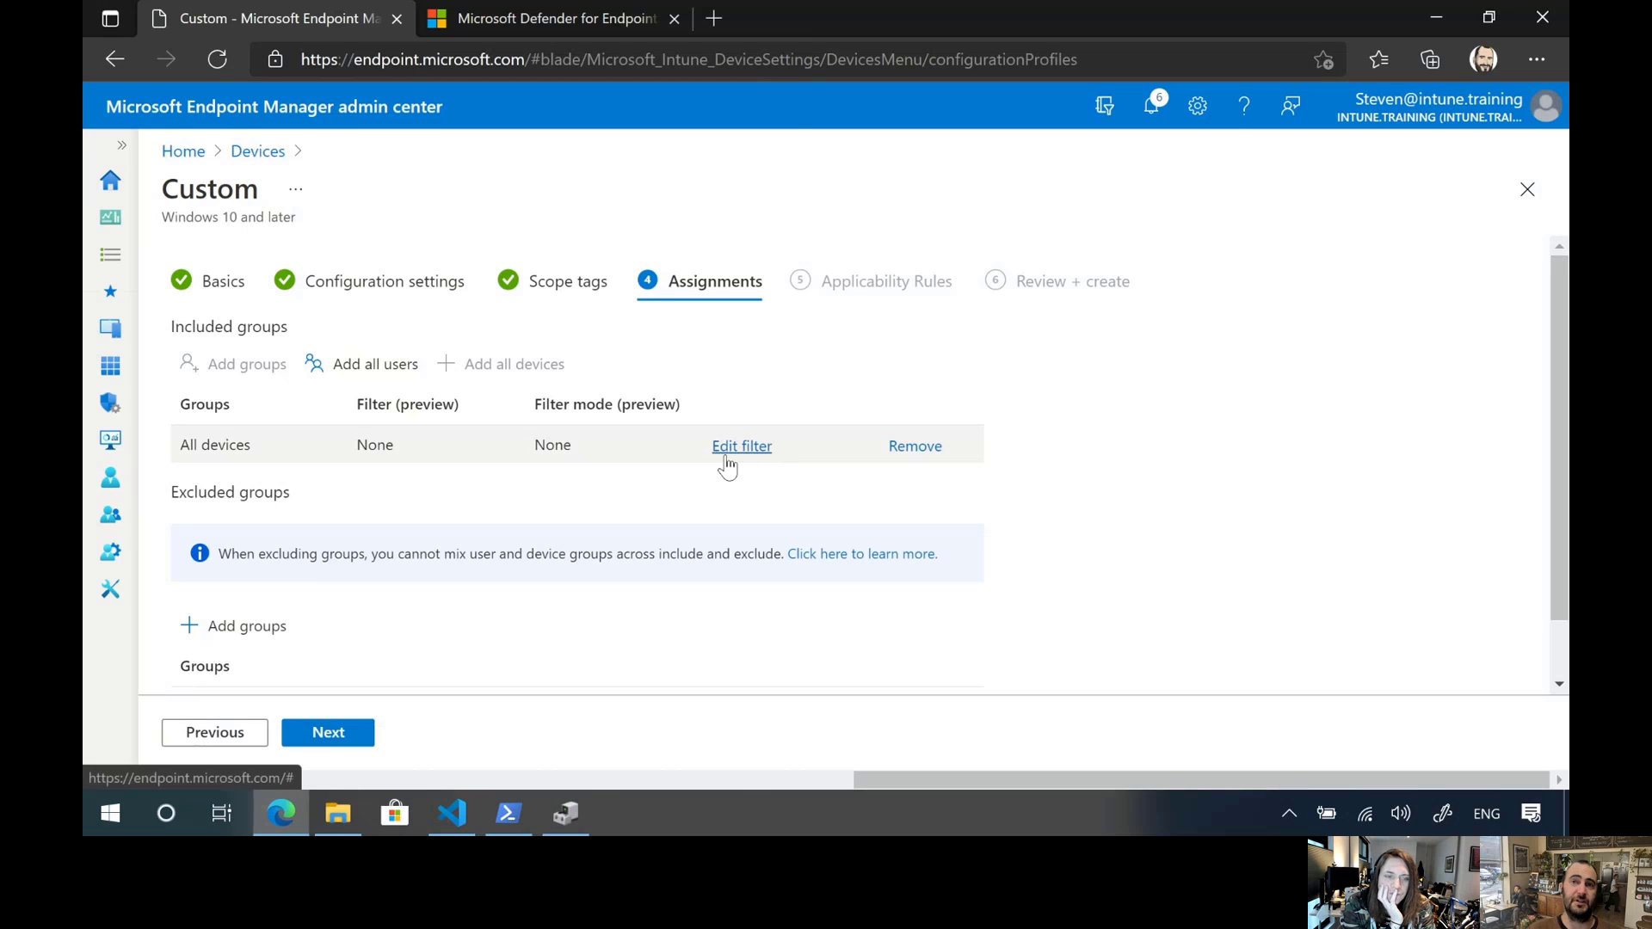
{"action": "left_click", "coordinate": [325, 734]}
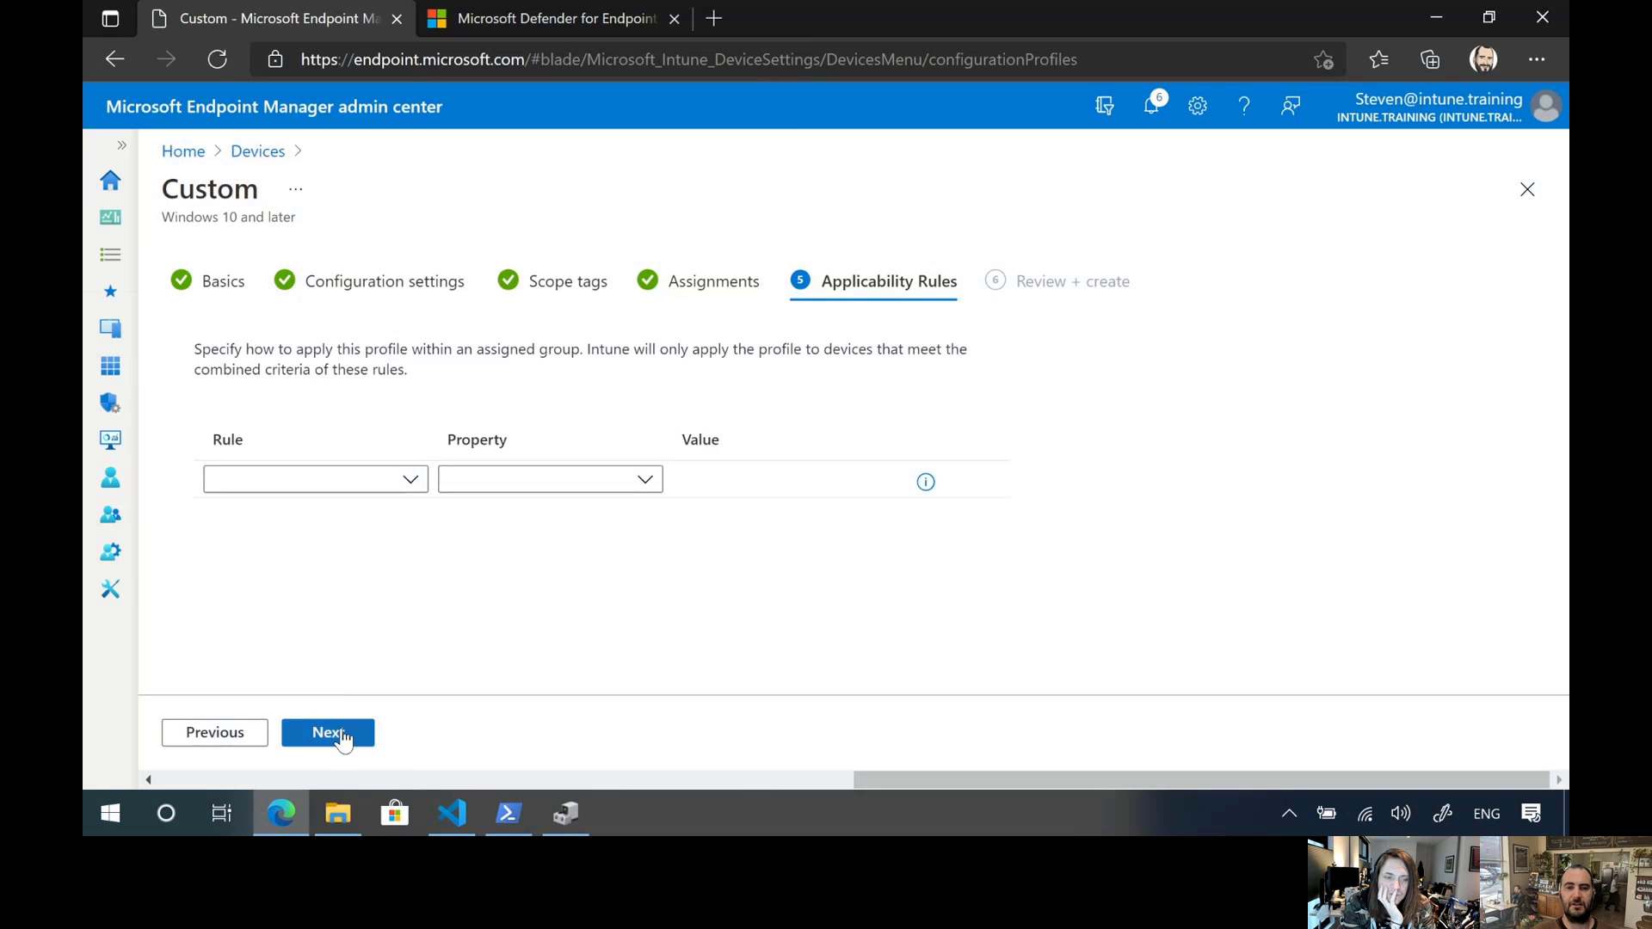
{"action": "left_click", "coordinate": [328, 732]}
{"action": "left_click", "coordinate": [326, 738]}
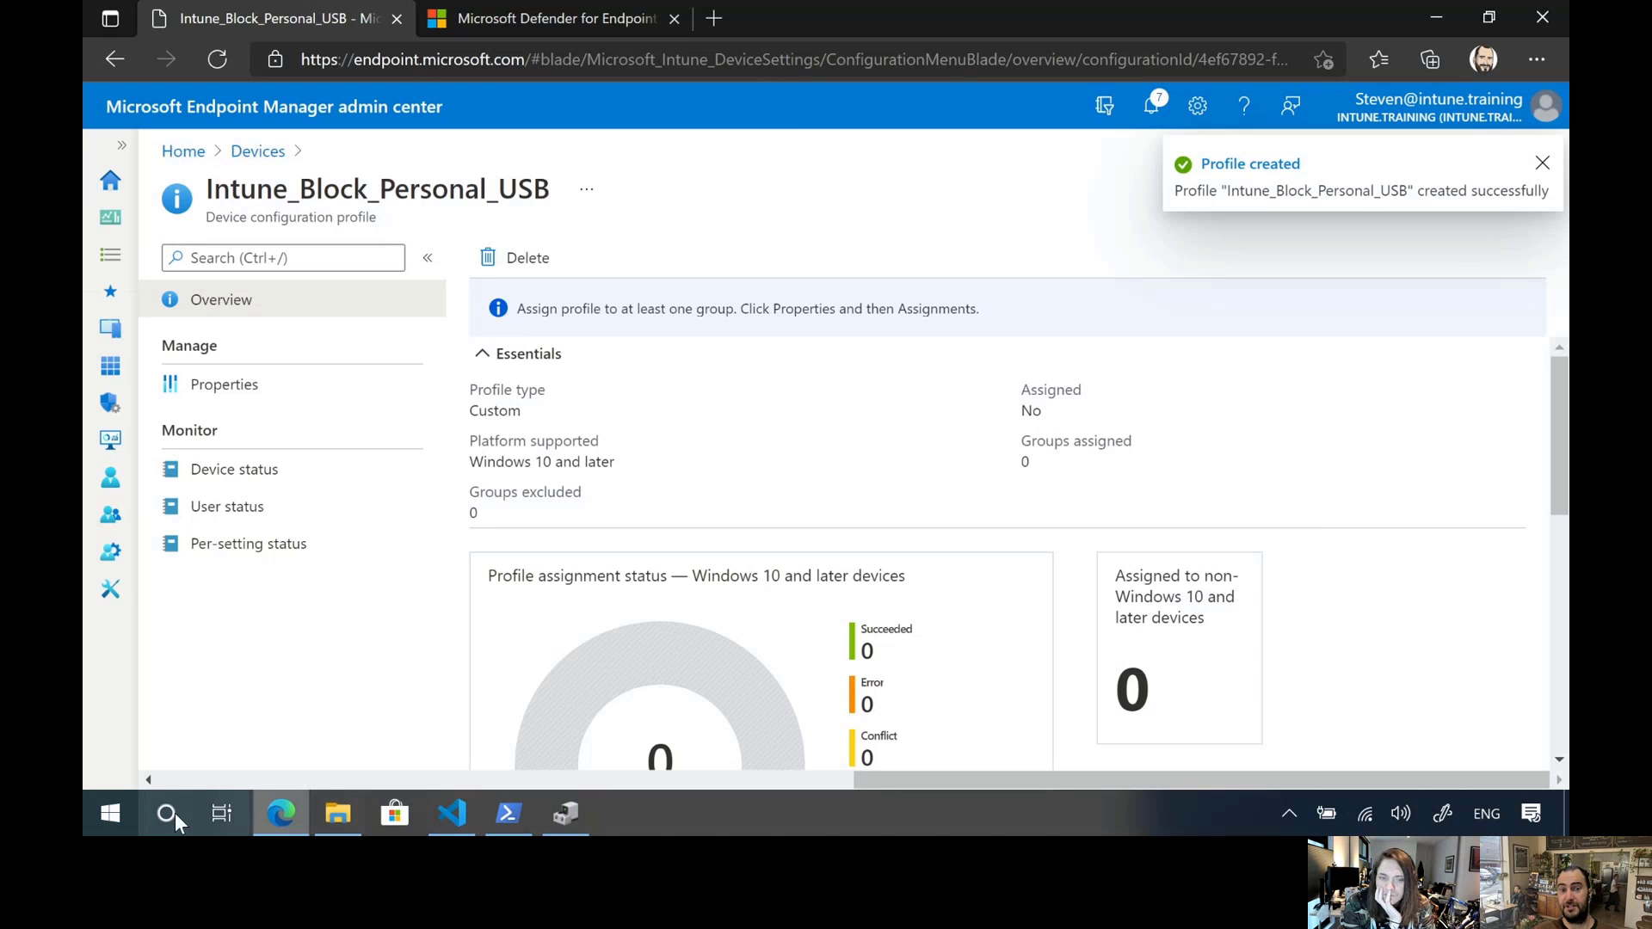
{"action": "left_click", "coordinate": [111, 815]}
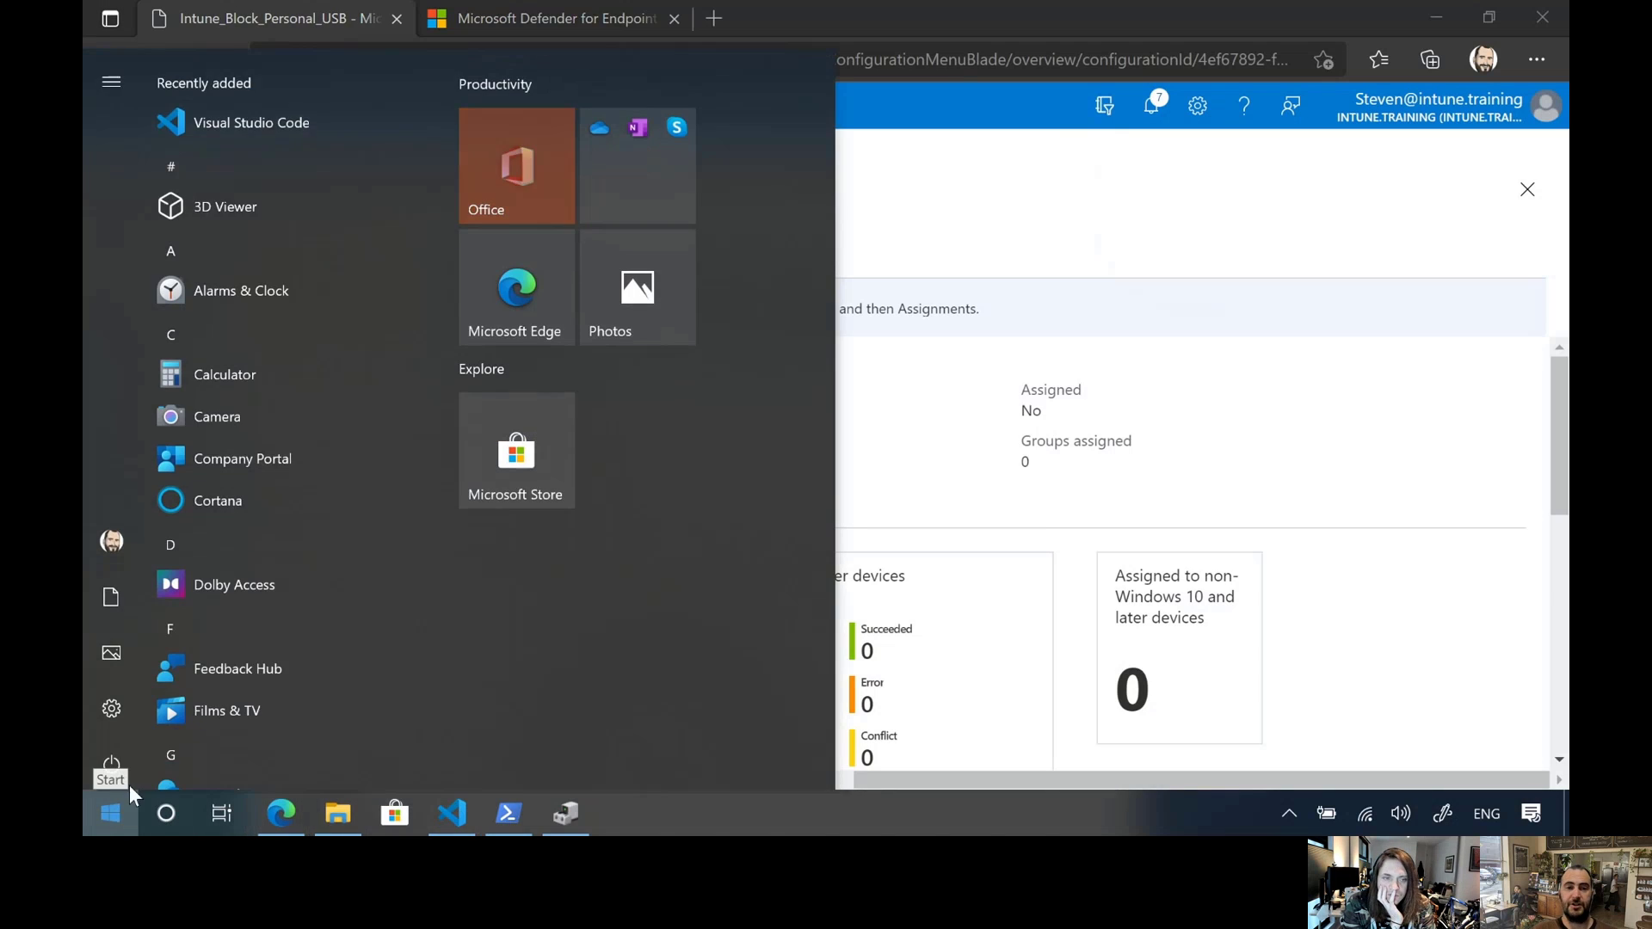
{"action": "left_click", "coordinate": [286, 456]}
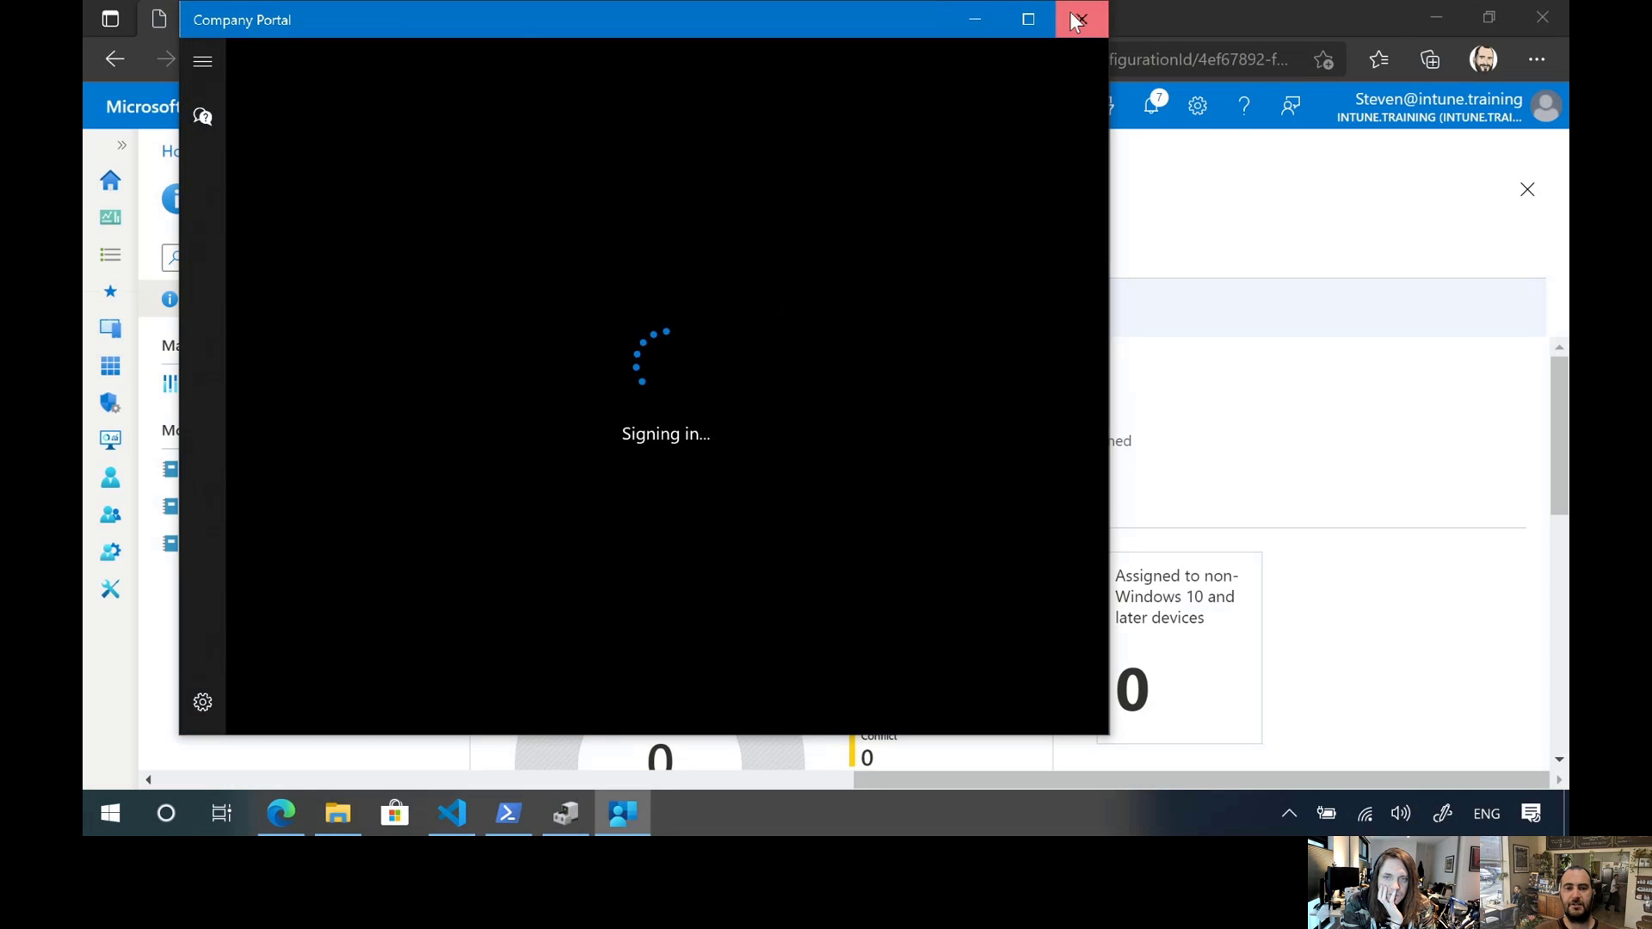
{"action": "left_click", "coordinate": [1081, 19]}
{"action": "left_click", "coordinate": [91, 818]}
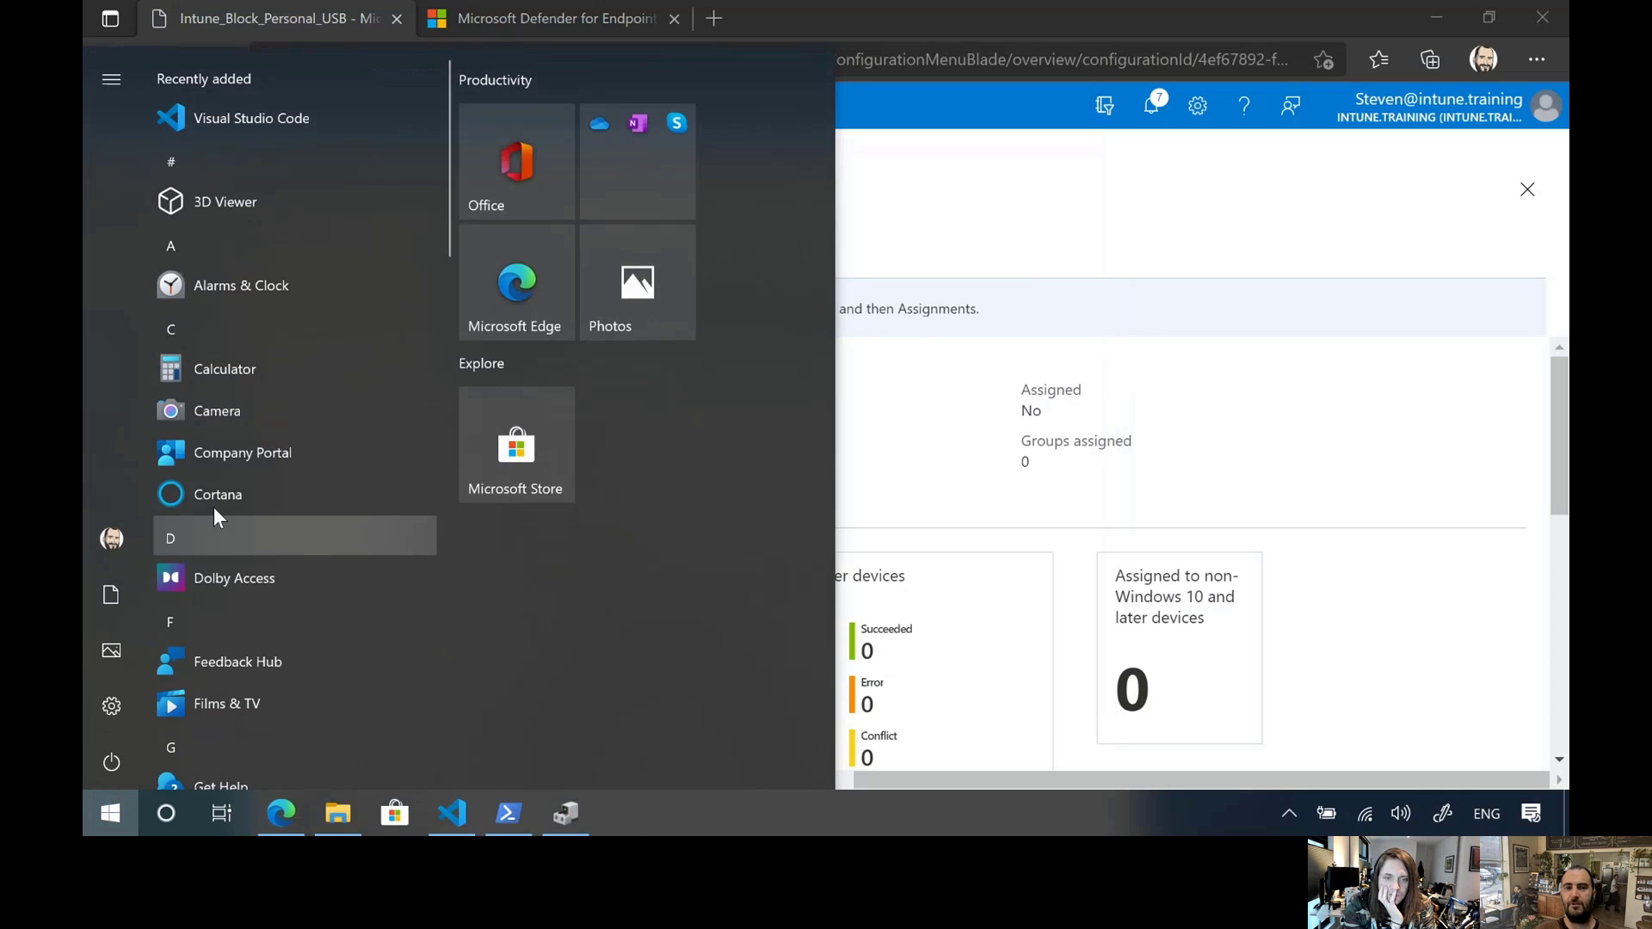
{"action": "right_click", "coordinate": [229, 456]}
{"action": "mouse_move", "coordinate": [293, 521]}
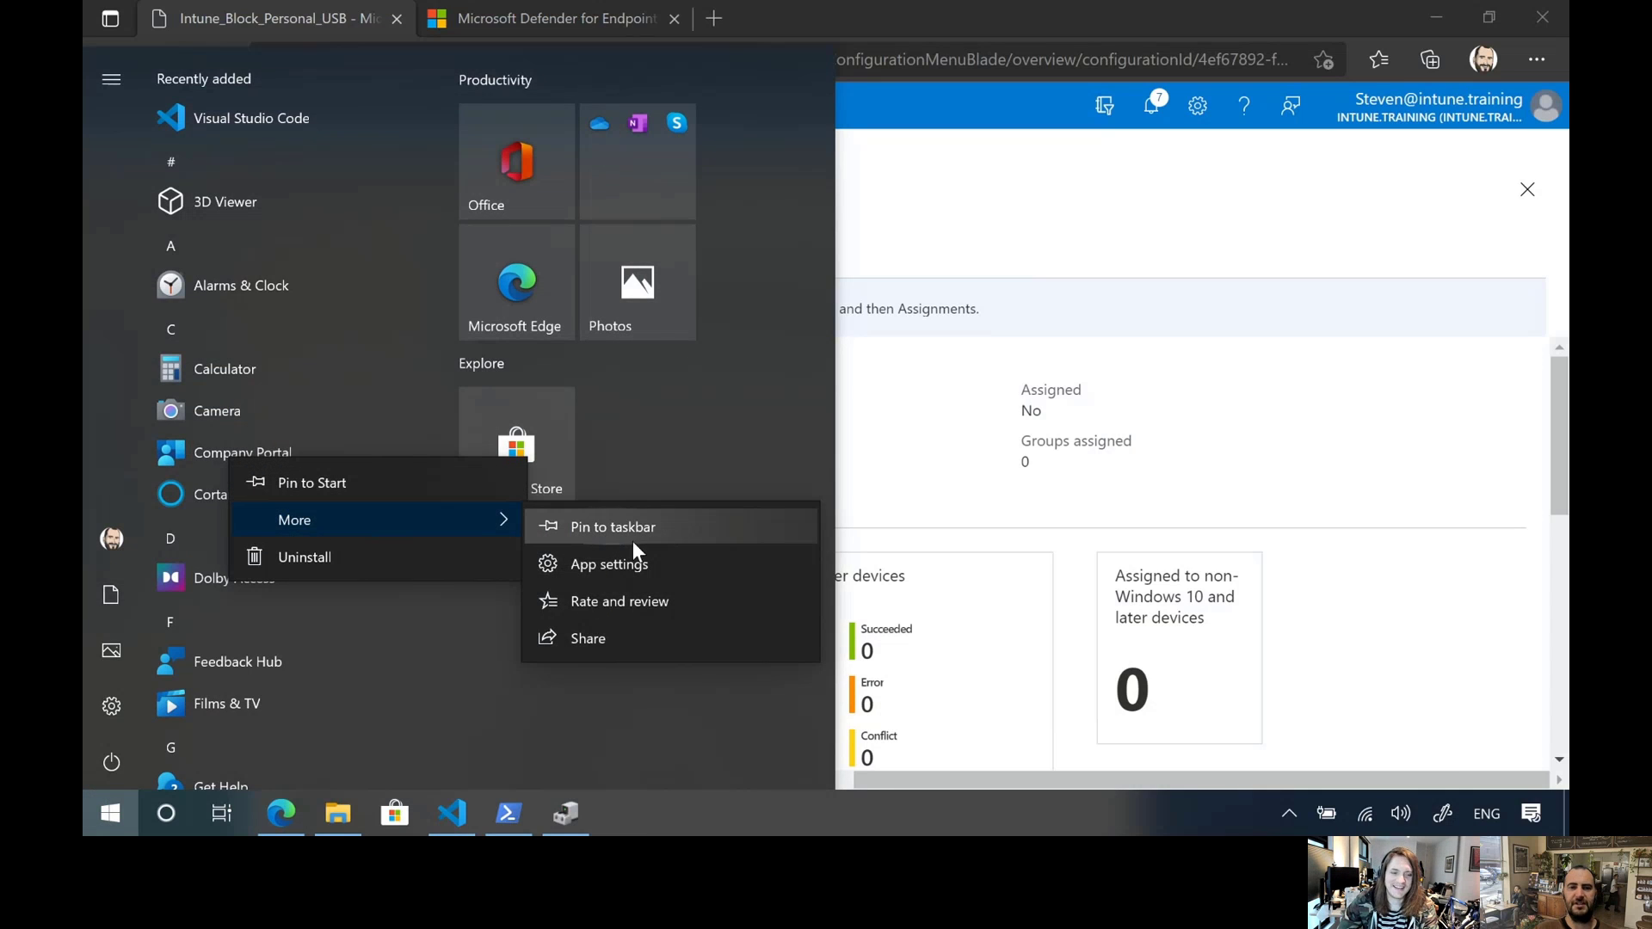
{"action": "key", "text": "Escape"}
{"action": "key", "text": "Escape"}
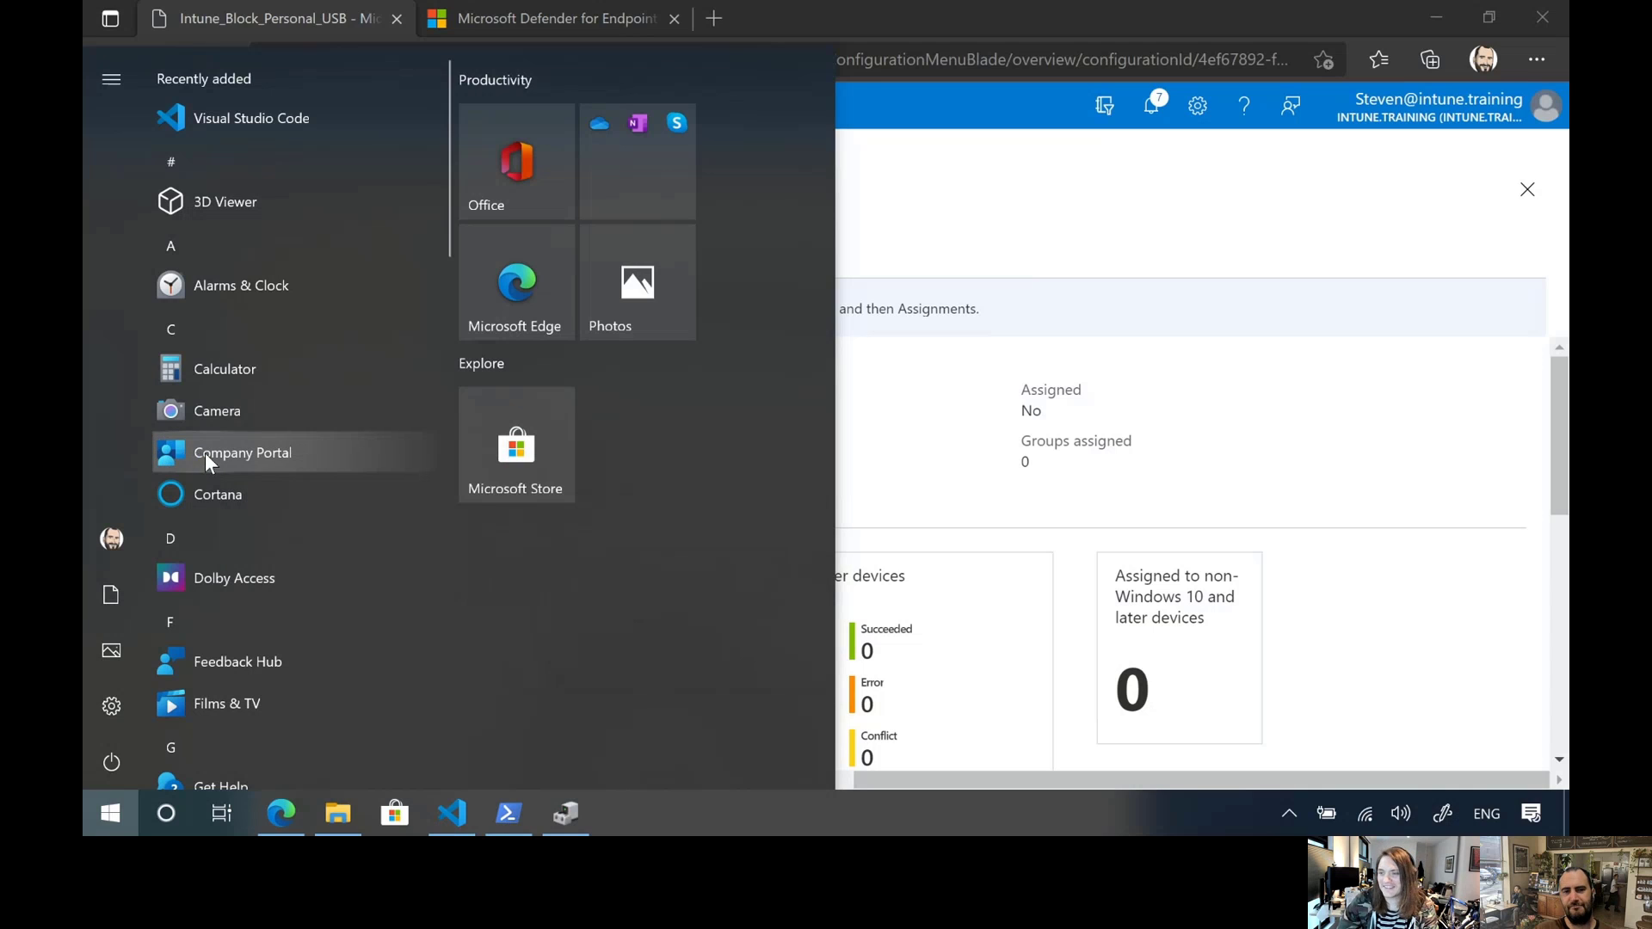
Open Company Portal and maximize its window
{"action": "left_click", "coordinate": [313, 453]}
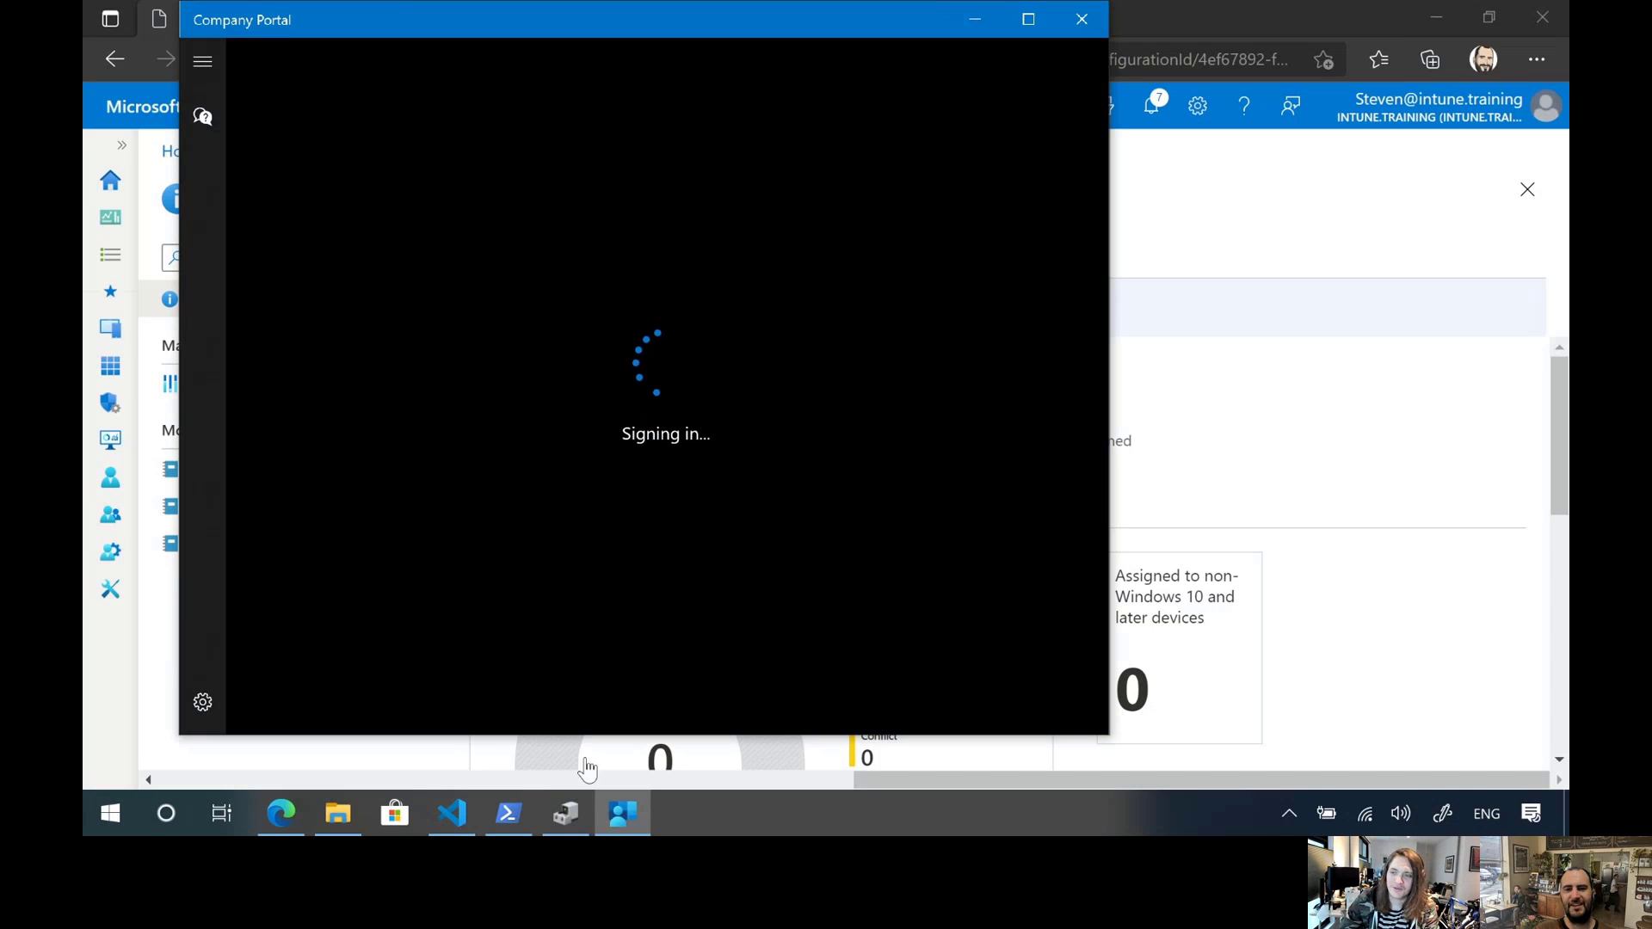
{"action": "right_click", "coordinate": [626, 828]}
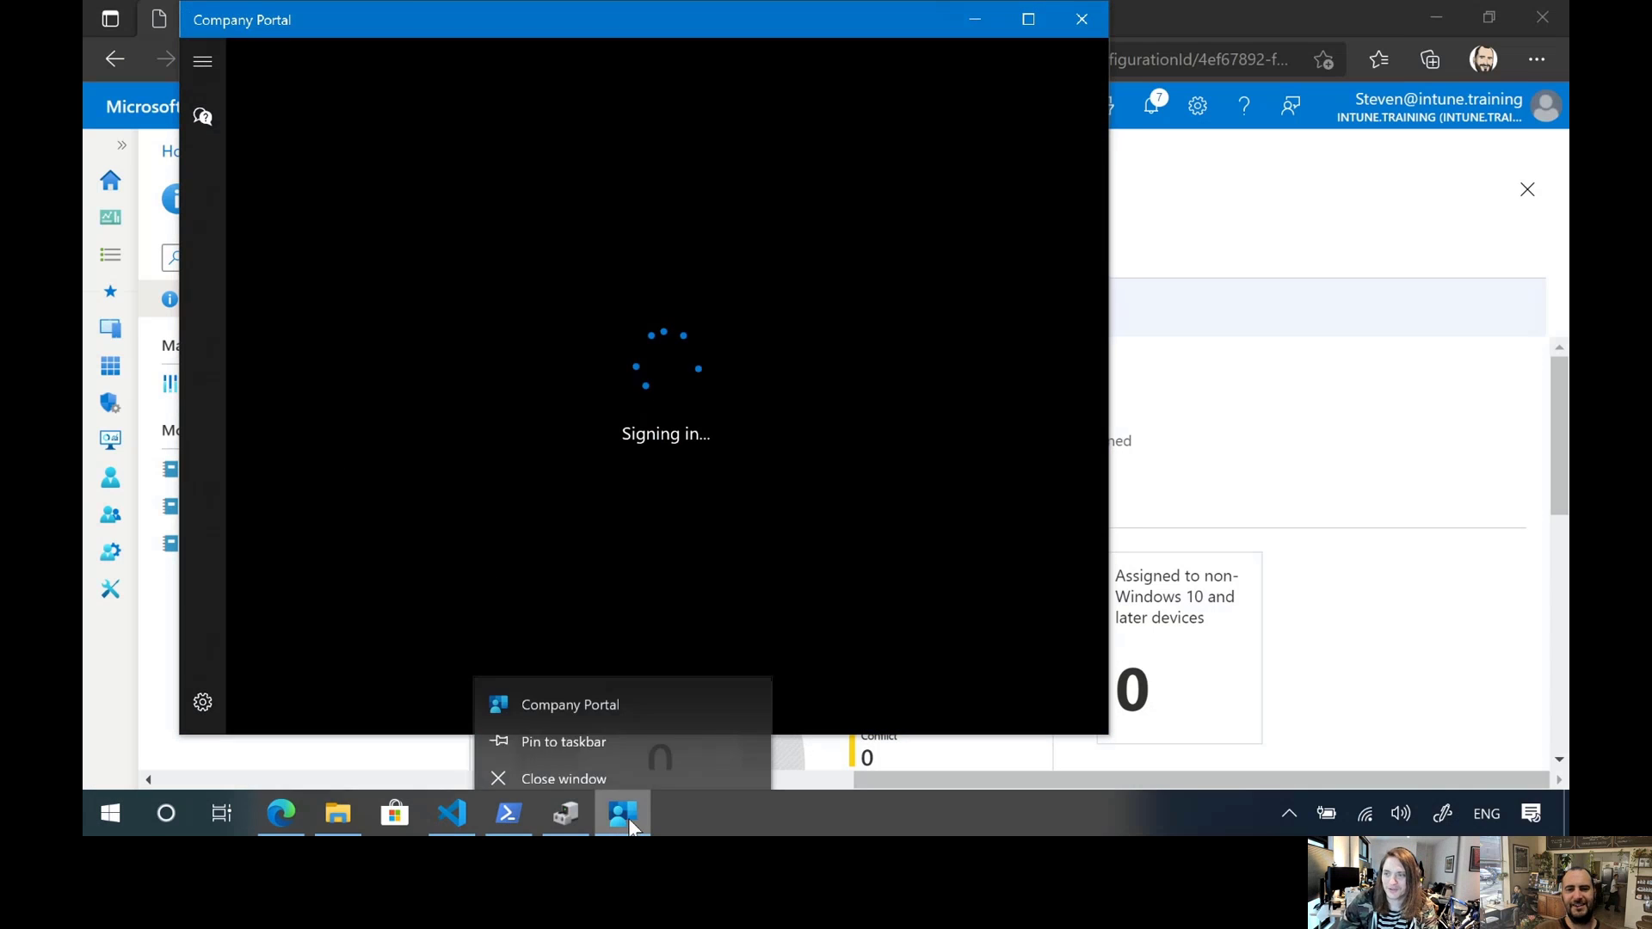
{"action": "right_click", "coordinate": [602, 697]}
{"action": "left_click", "coordinate": [565, 17]}
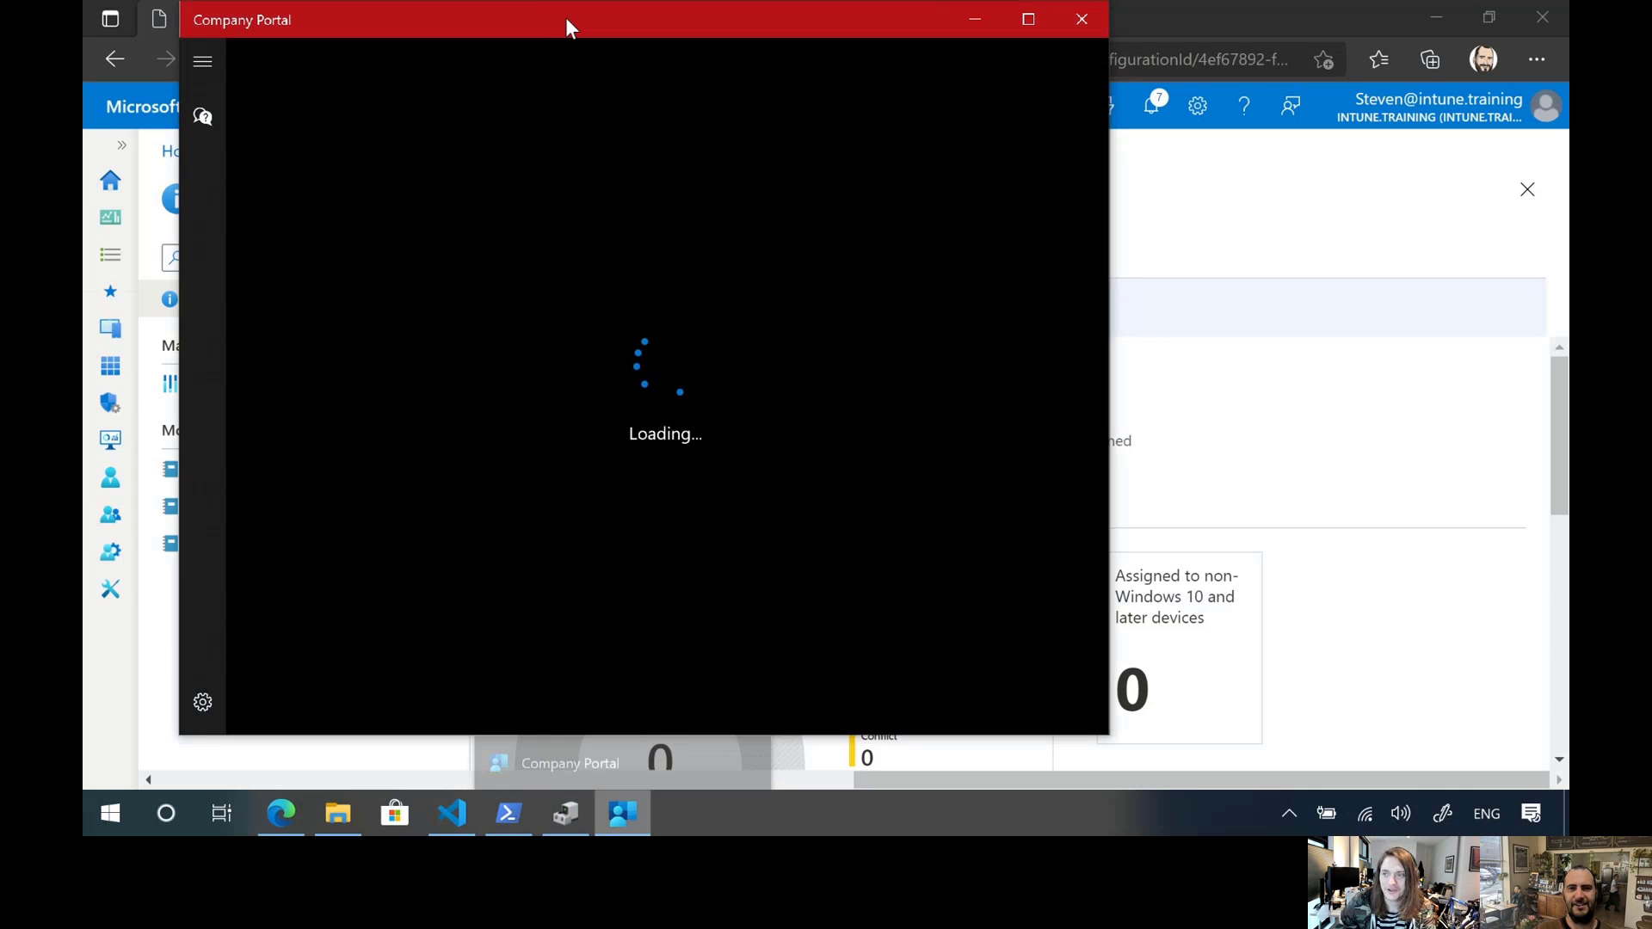
{"action": "double_click", "coordinate": [565, 17]}
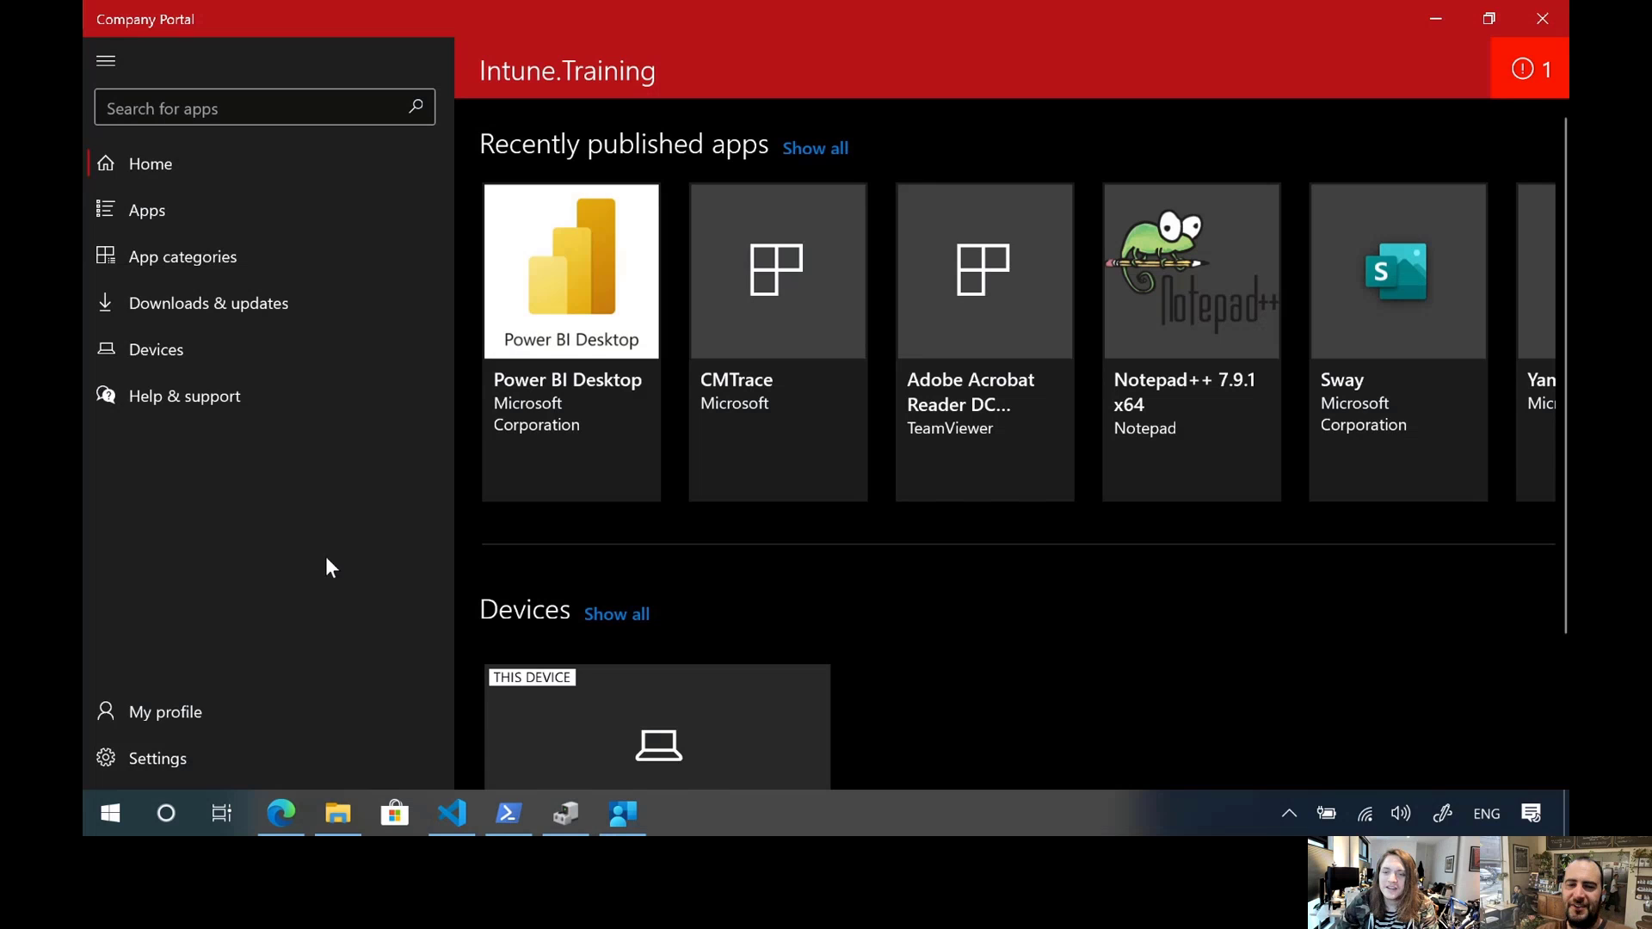
Sync the device from the Company Portal settings and bring up the app's quick option for syncing this device
{"action": "left_click", "coordinate": [220, 756]}
{"action": "left_click", "coordinate": [530, 244]}
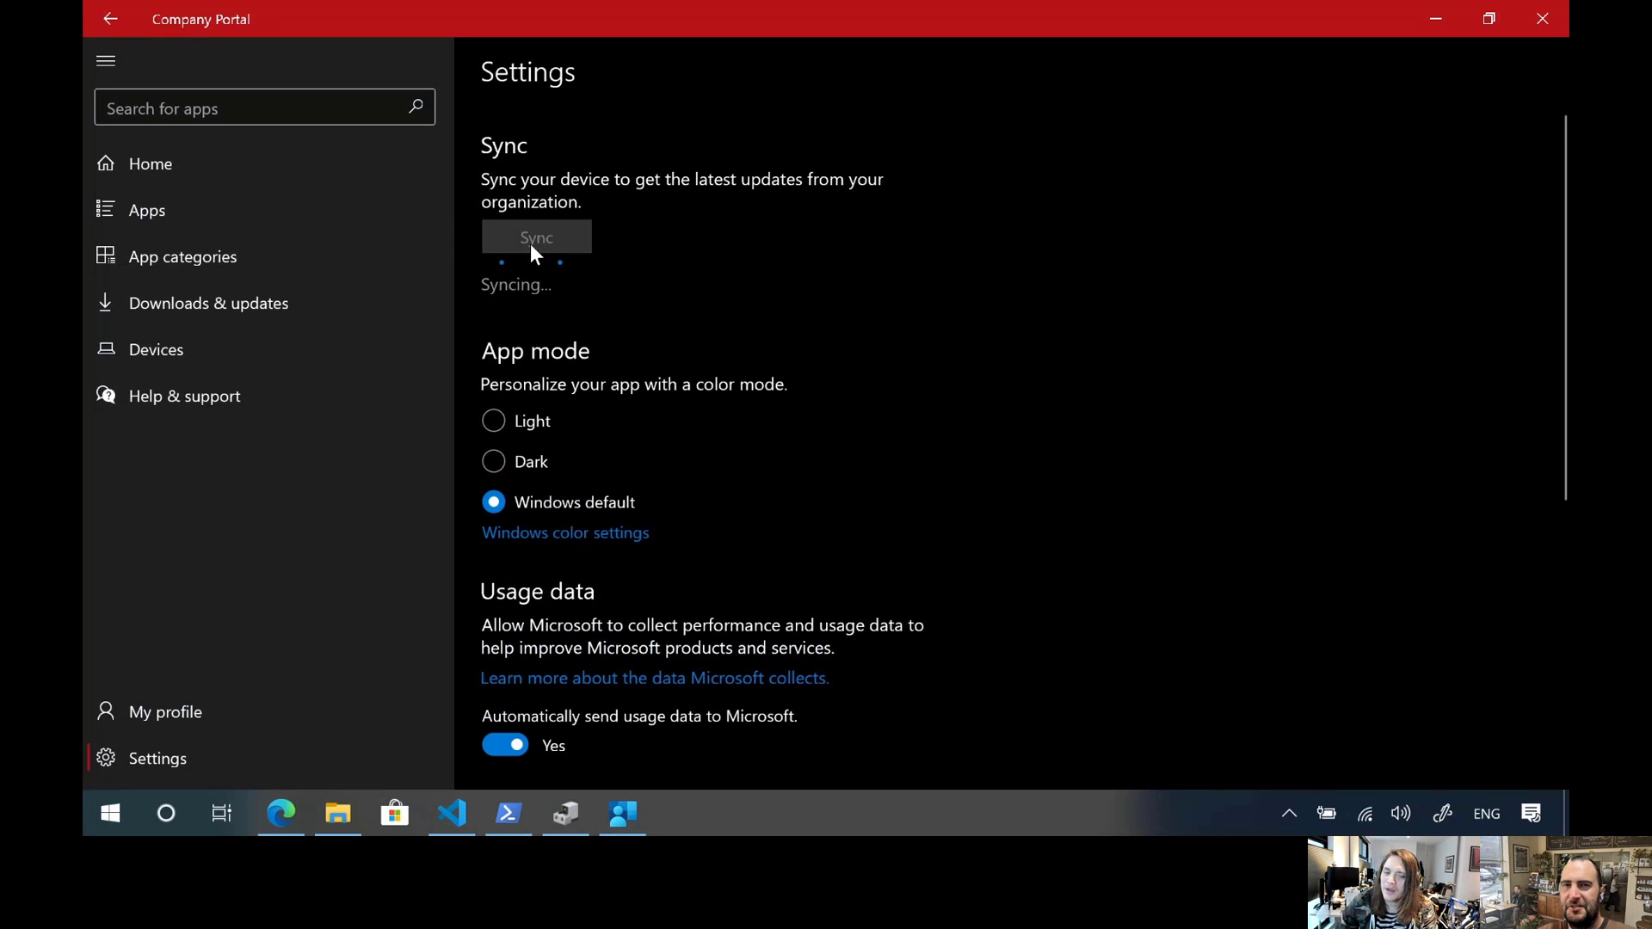
{"action": "right_click", "coordinate": [622, 812]}
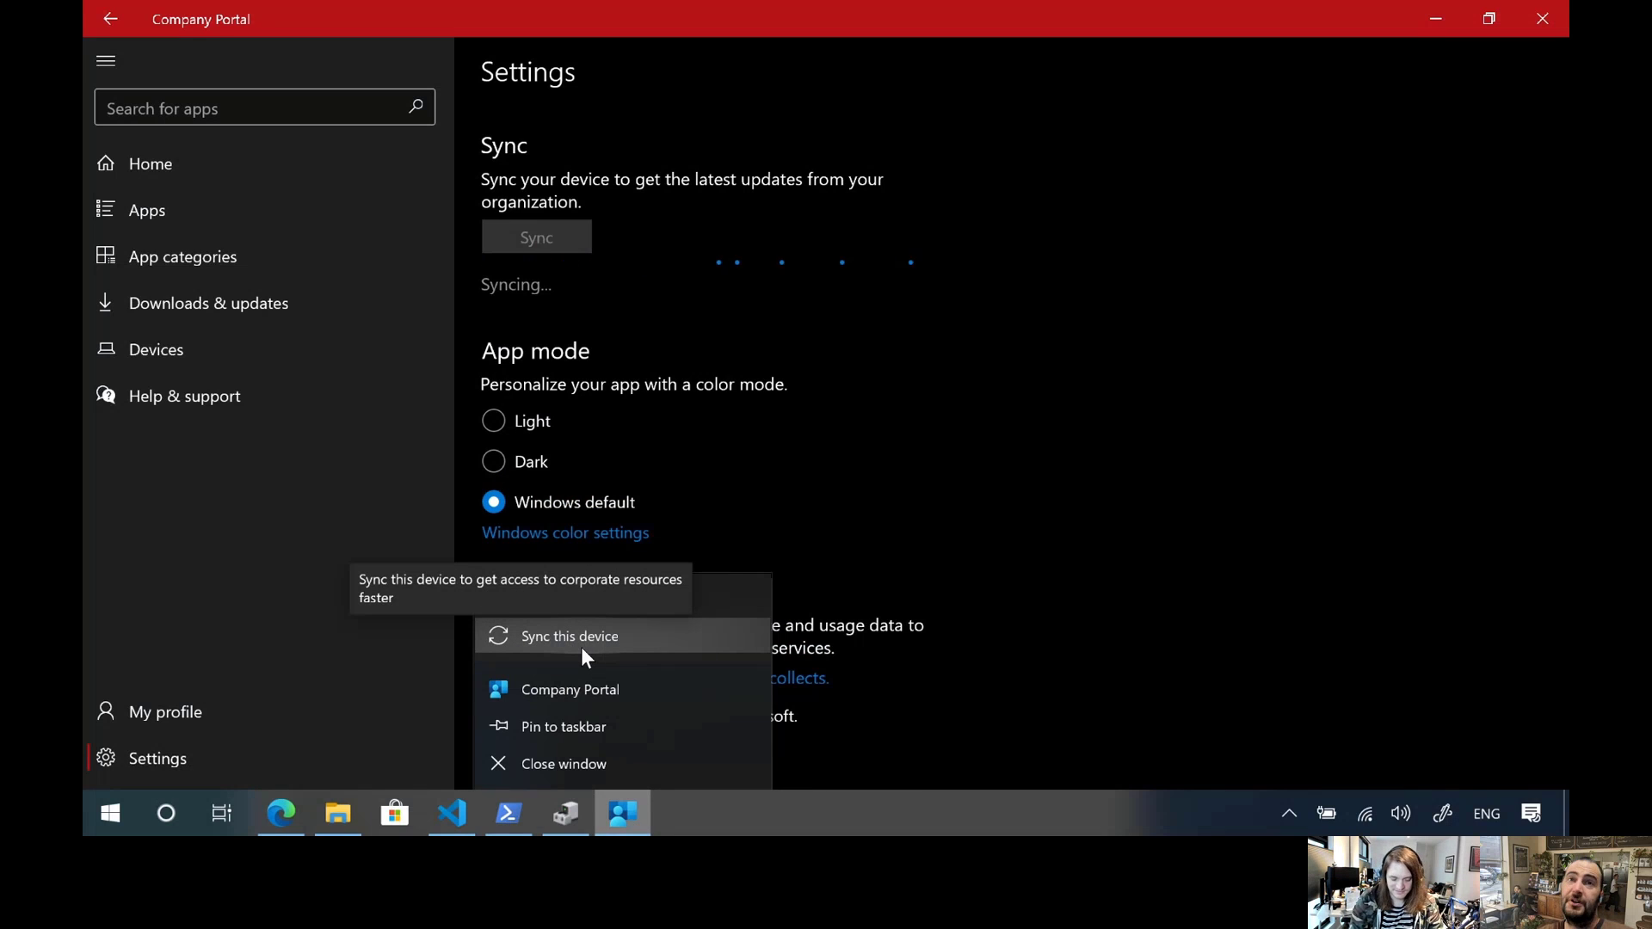
Run Company Portal's "Sync this device" task from the installed apps list and return to the app's settings
{"action": "left_click", "coordinate": [105, 813]}
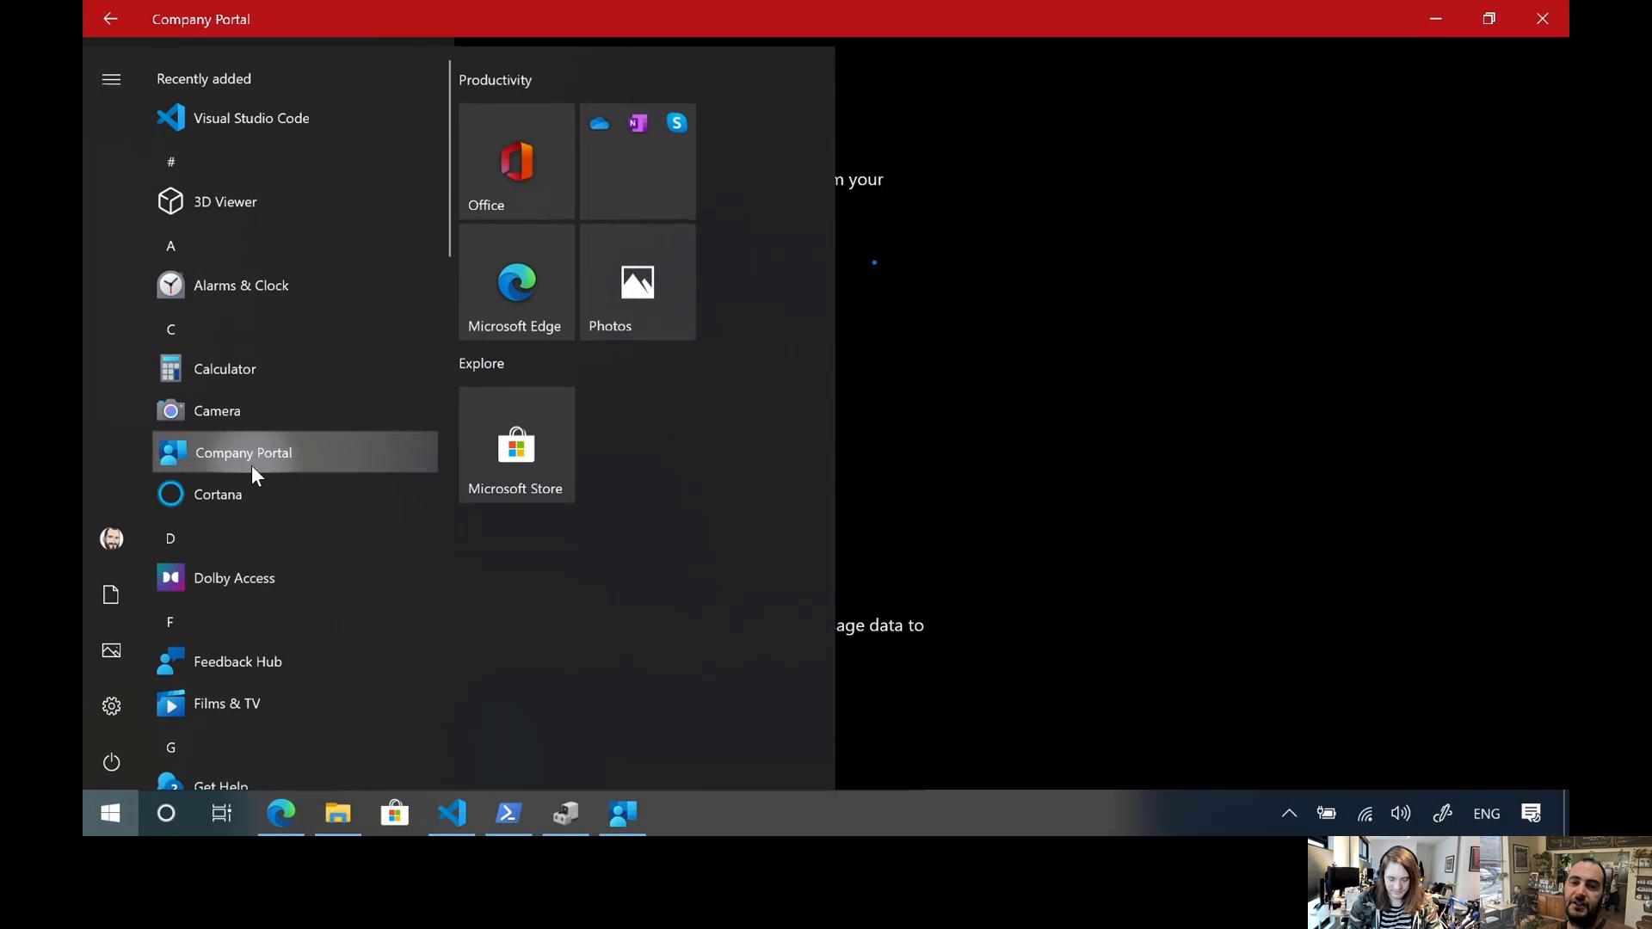
{"action": "right_click", "coordinate": [253, 469]}
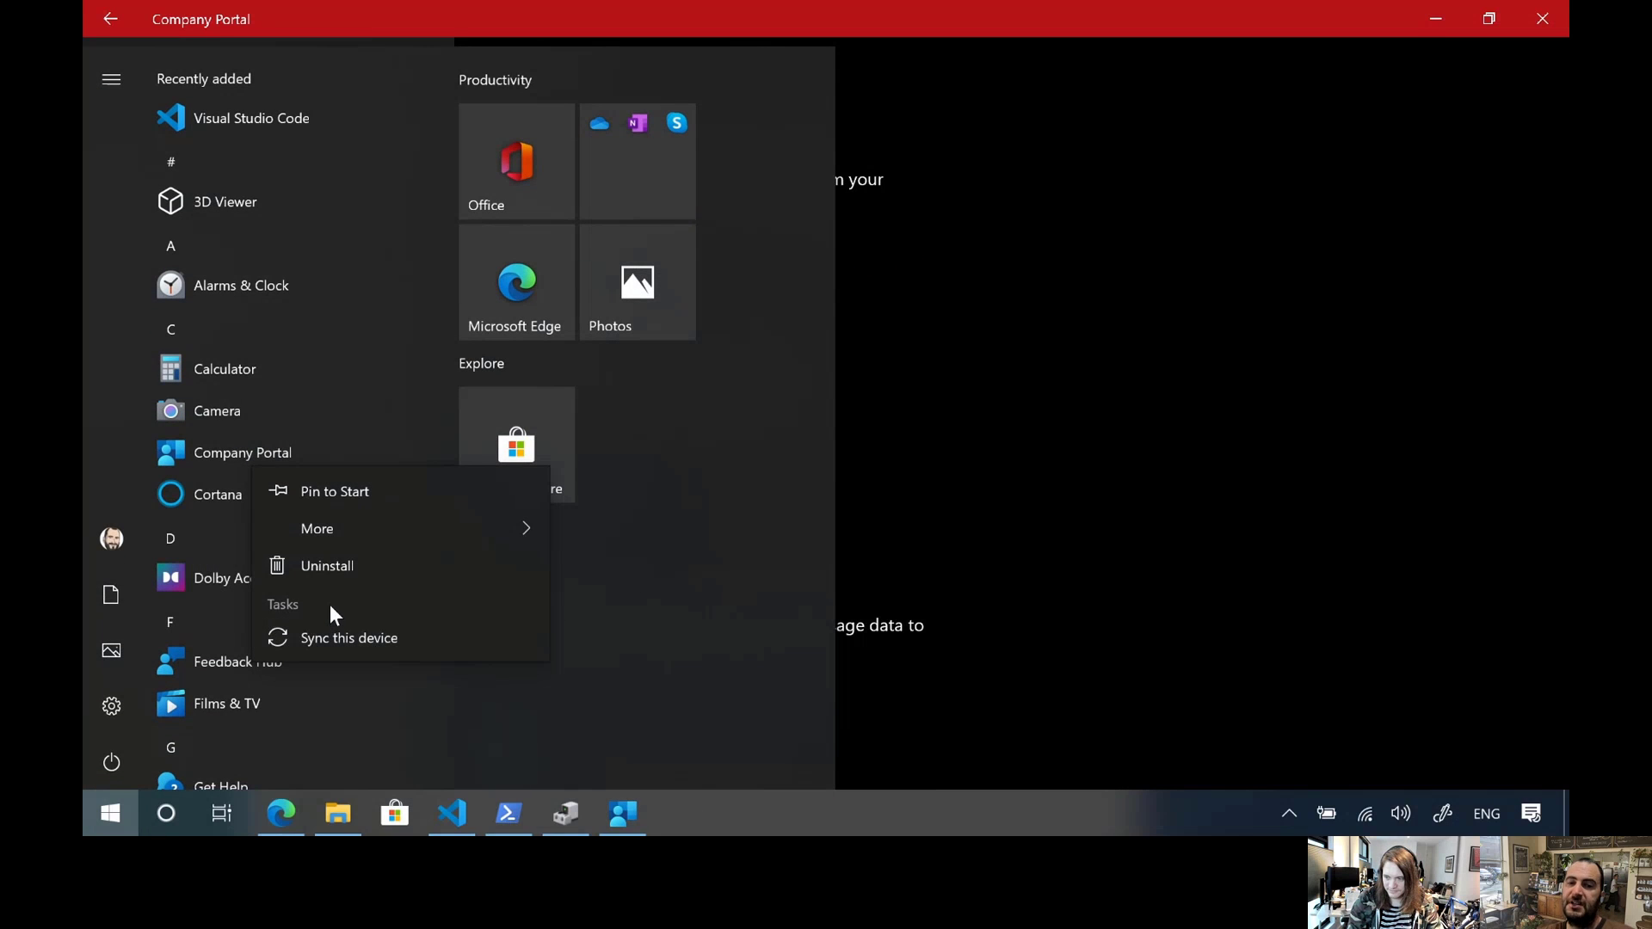
{"action": "left_click", "coordinate": [342, 638]}
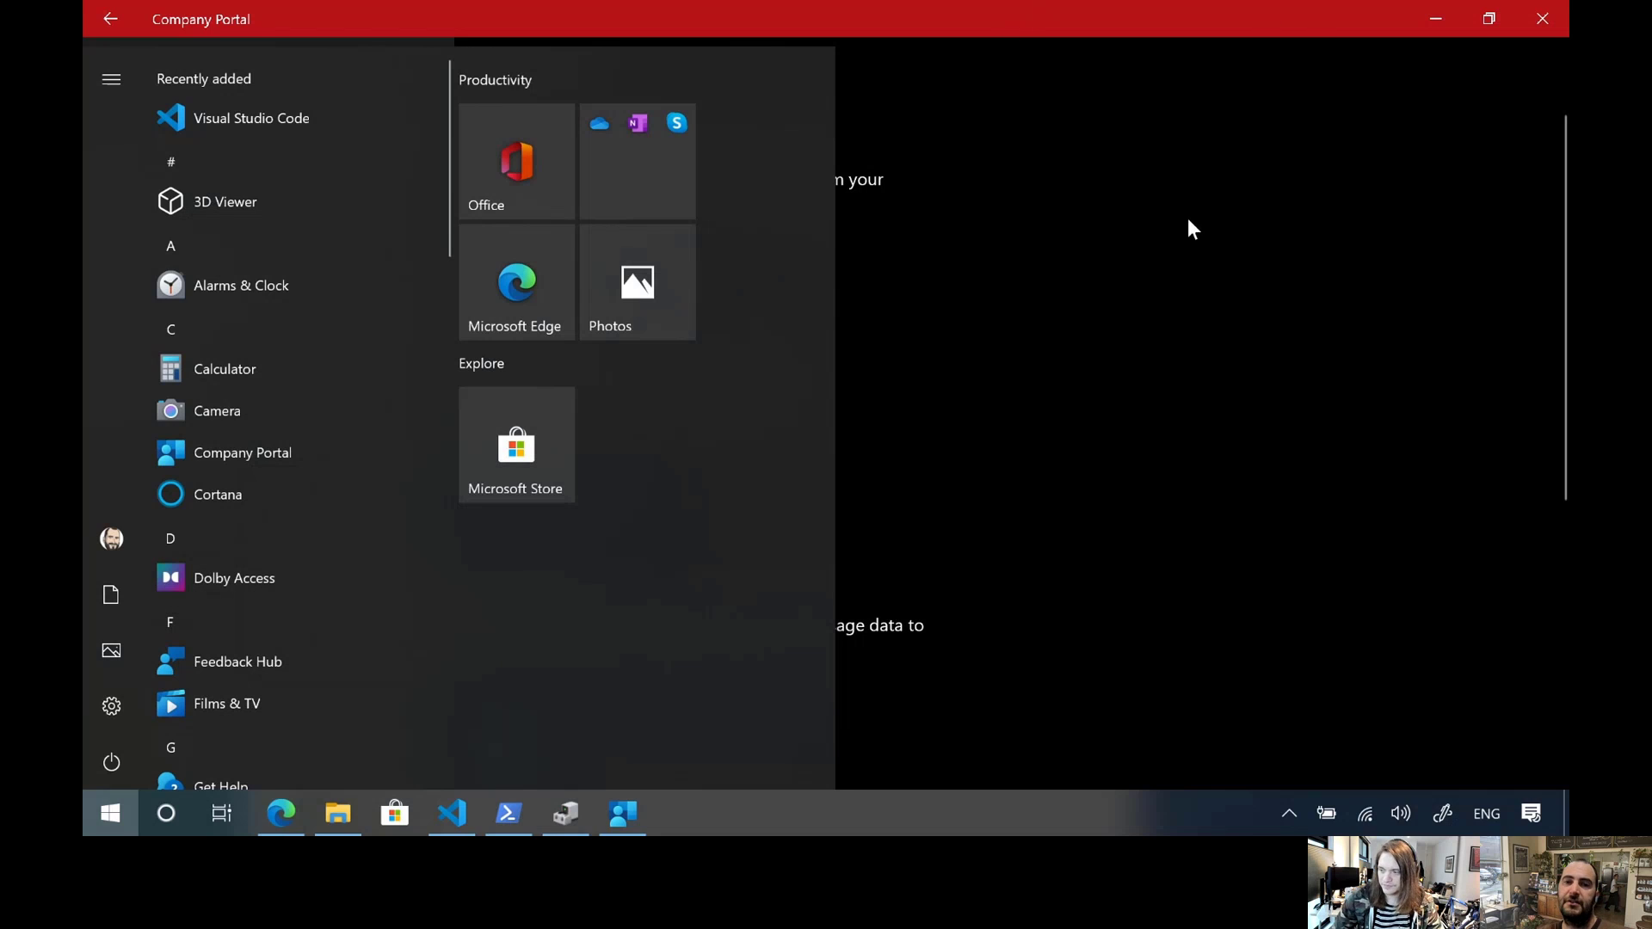
{"action": "left_click", "coordinate": [1170, 317]}
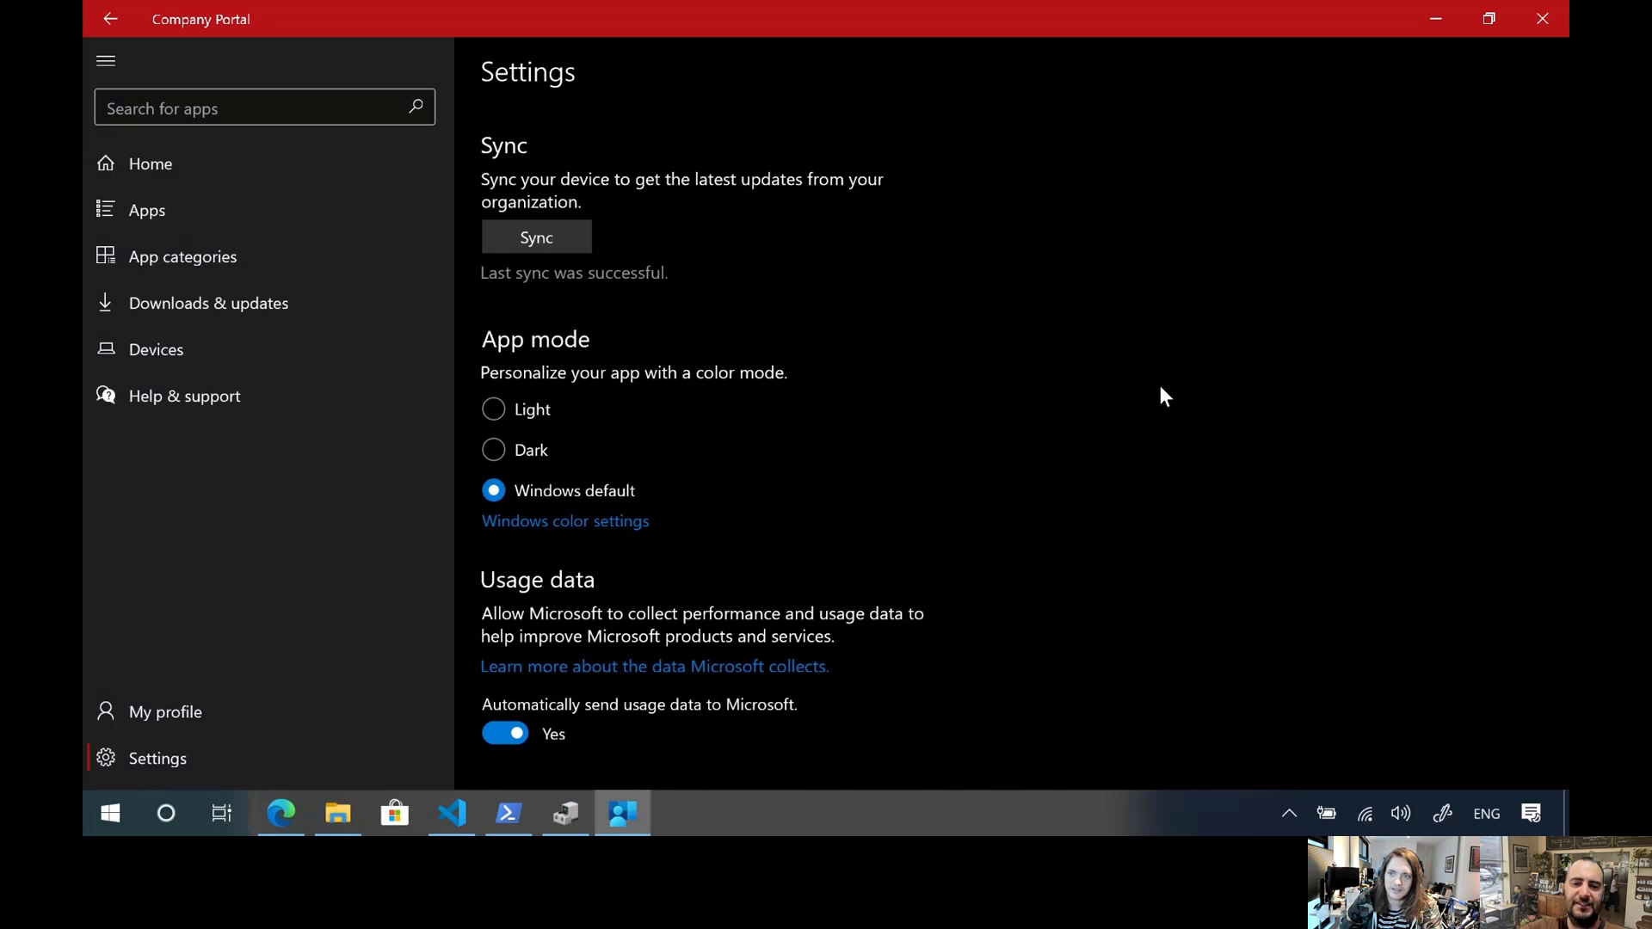
Launch regedit and approve the elevation request for Registry Editor
{"action": "key", "text": "super+r"}
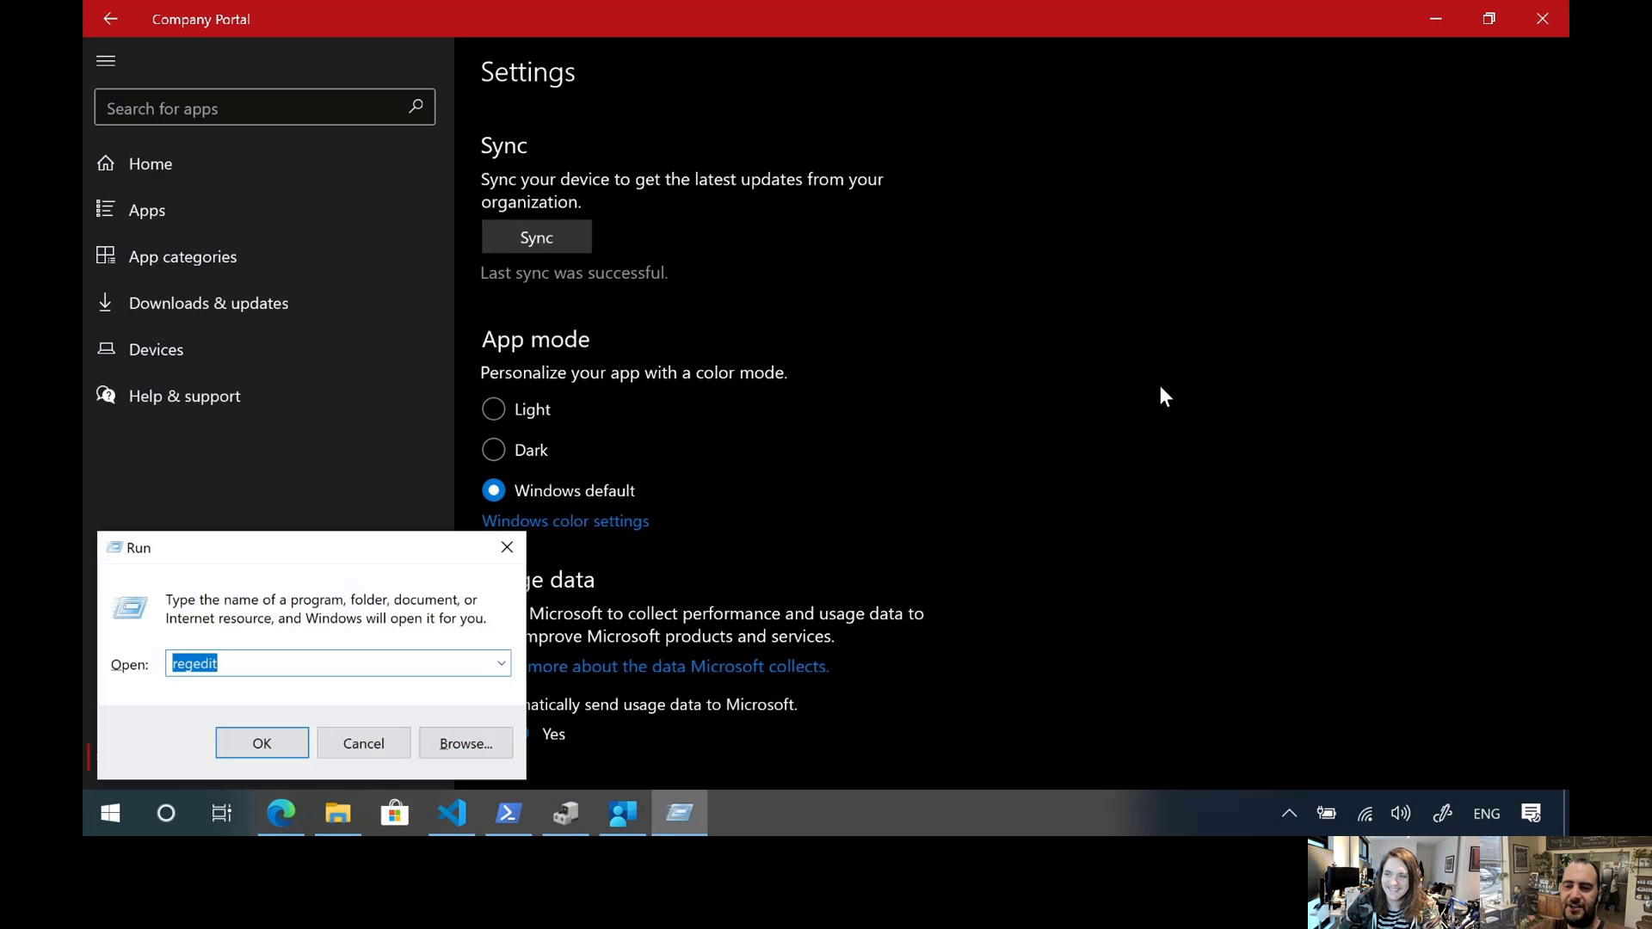
{"action": "key", "text": "Return"}
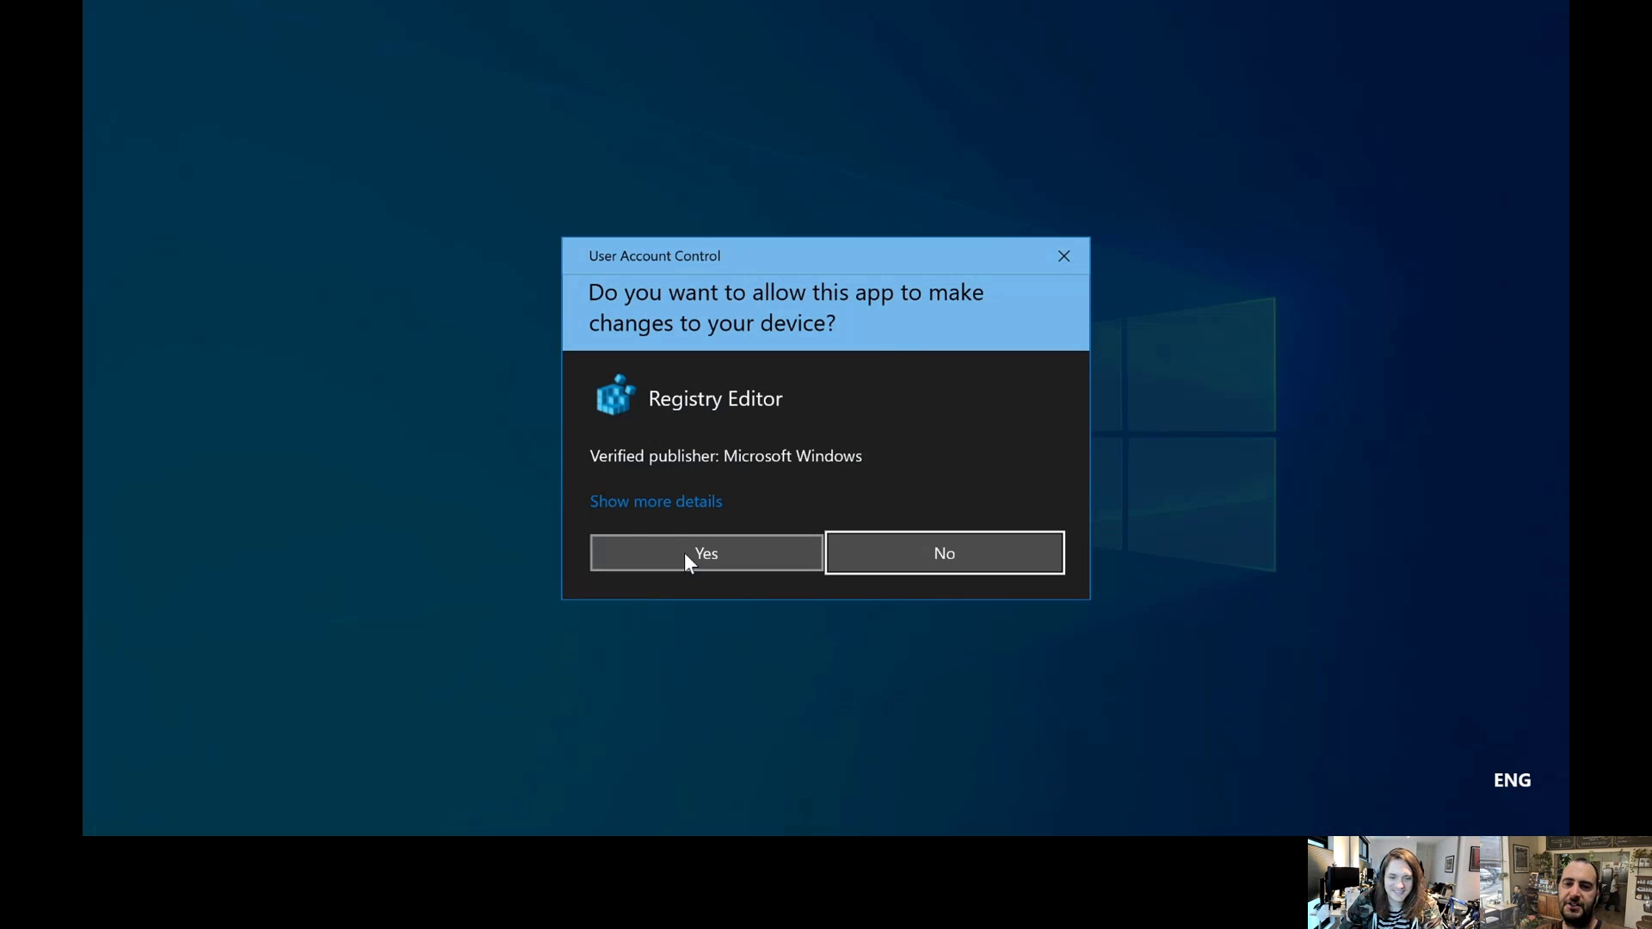
{"action": "left_click", "coordinate": [685, 554]}
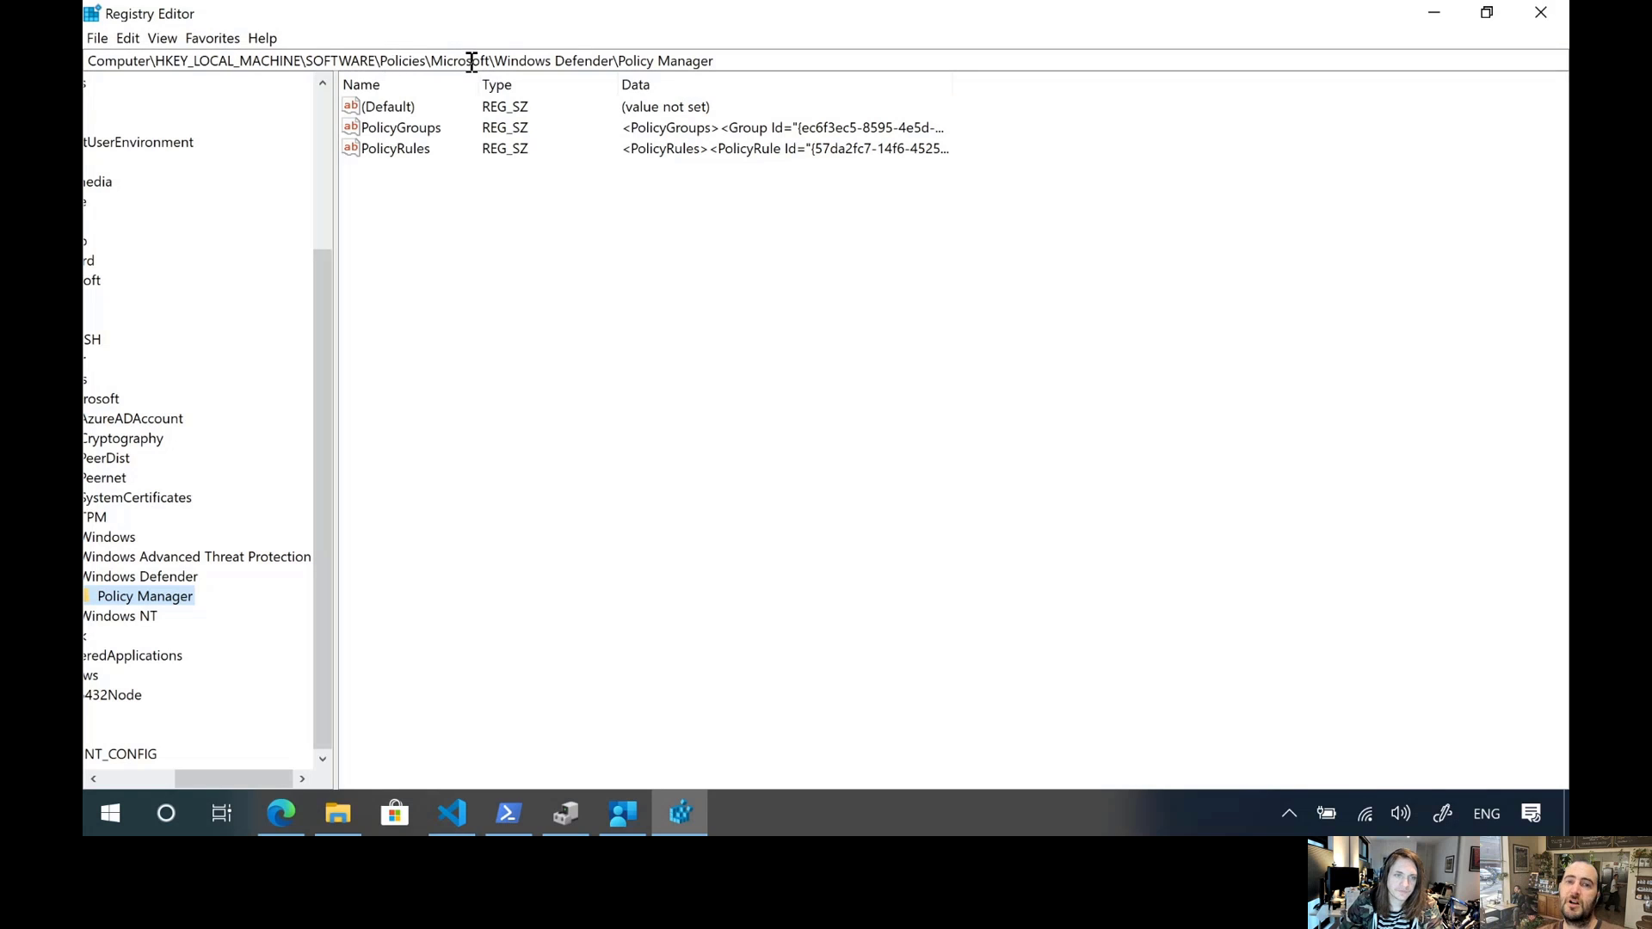
Copy the PolicyGroups value data into a new untitled Visual Studio Code file for inspection, then close the registry value unchanged
{"action": "double_click", "coordinate": [401, 127]}
{"action": "right_click", "coordinate": [361, 214]}
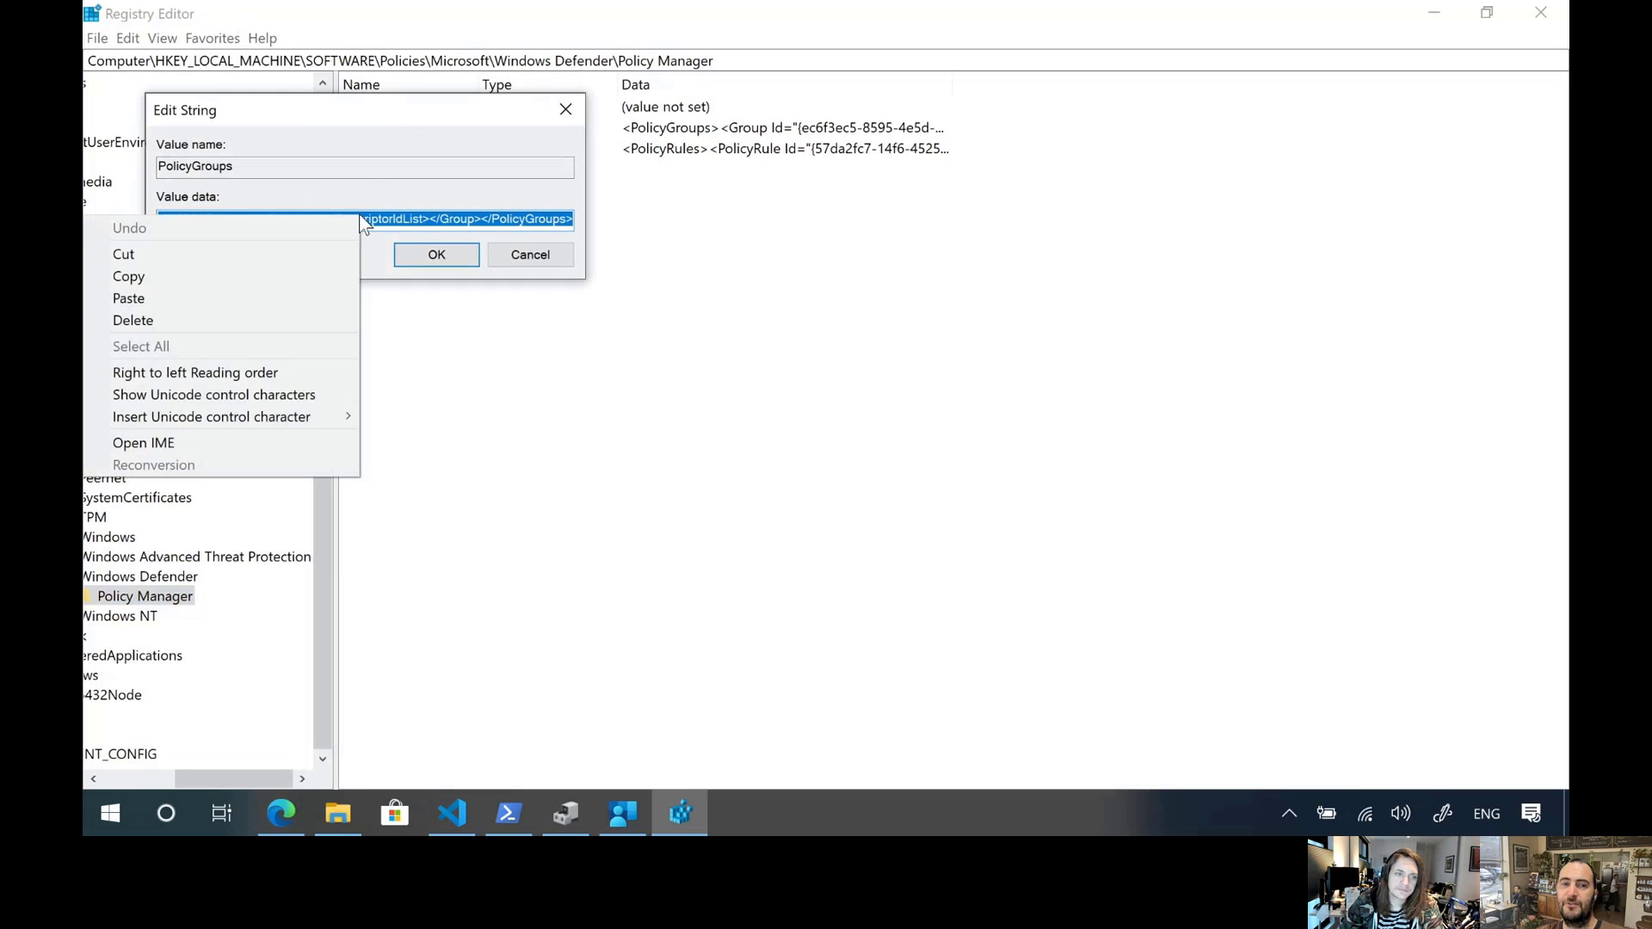
{"action": "left_click", "coordinate": [260, 277]}
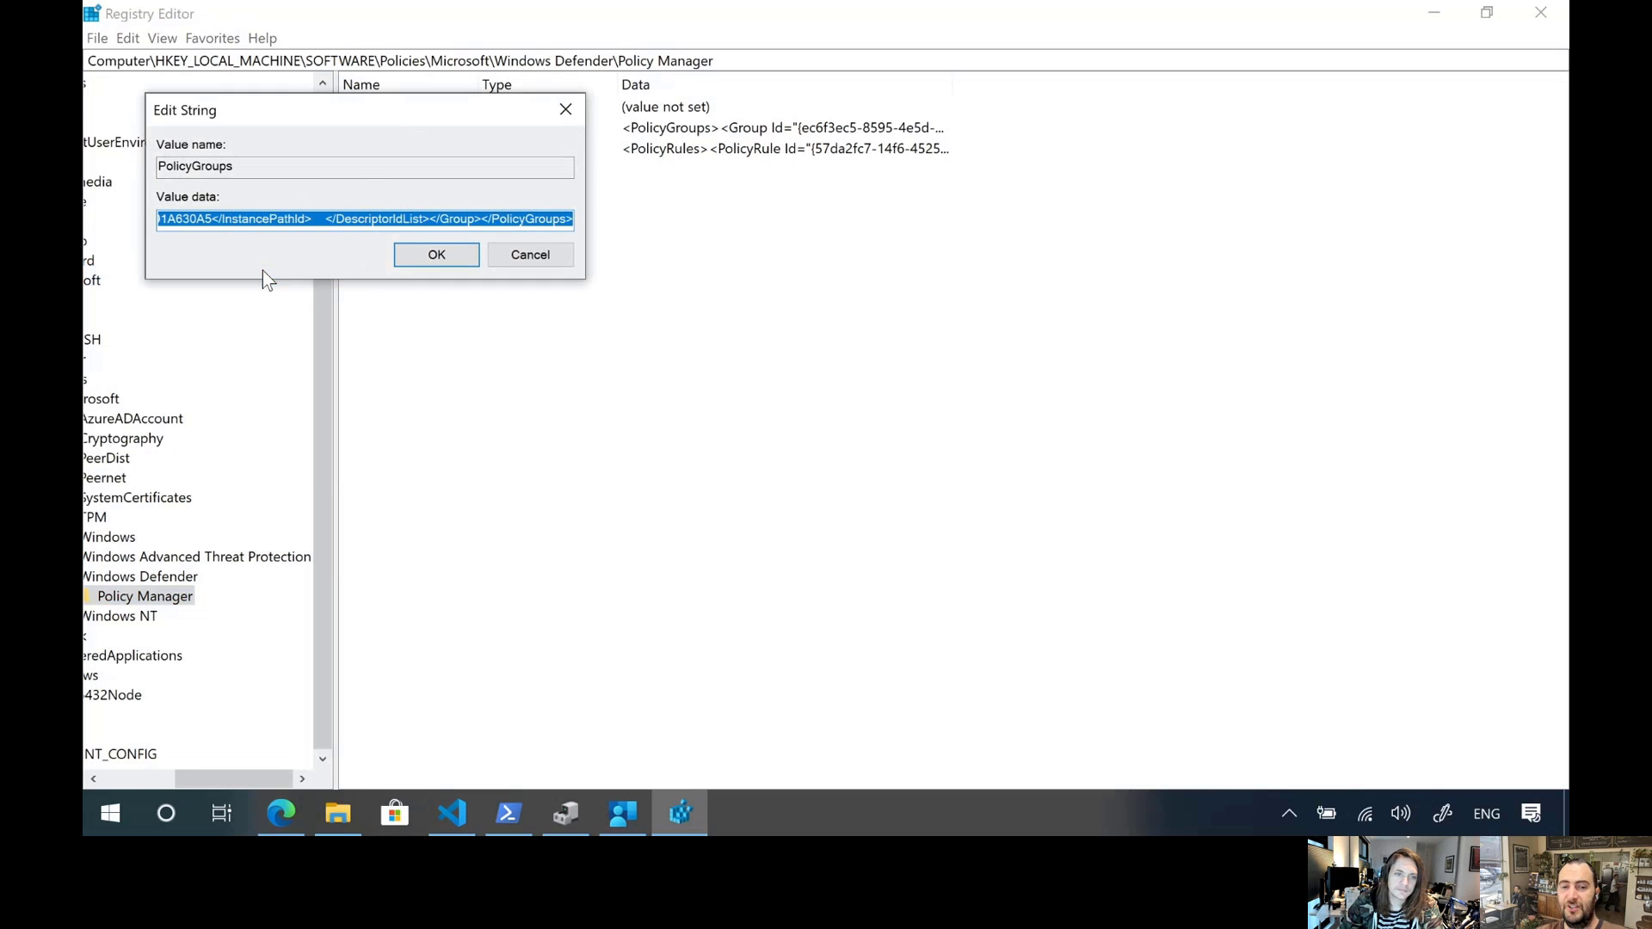
{"action": "left_click", "coordinate": [452, 812]}
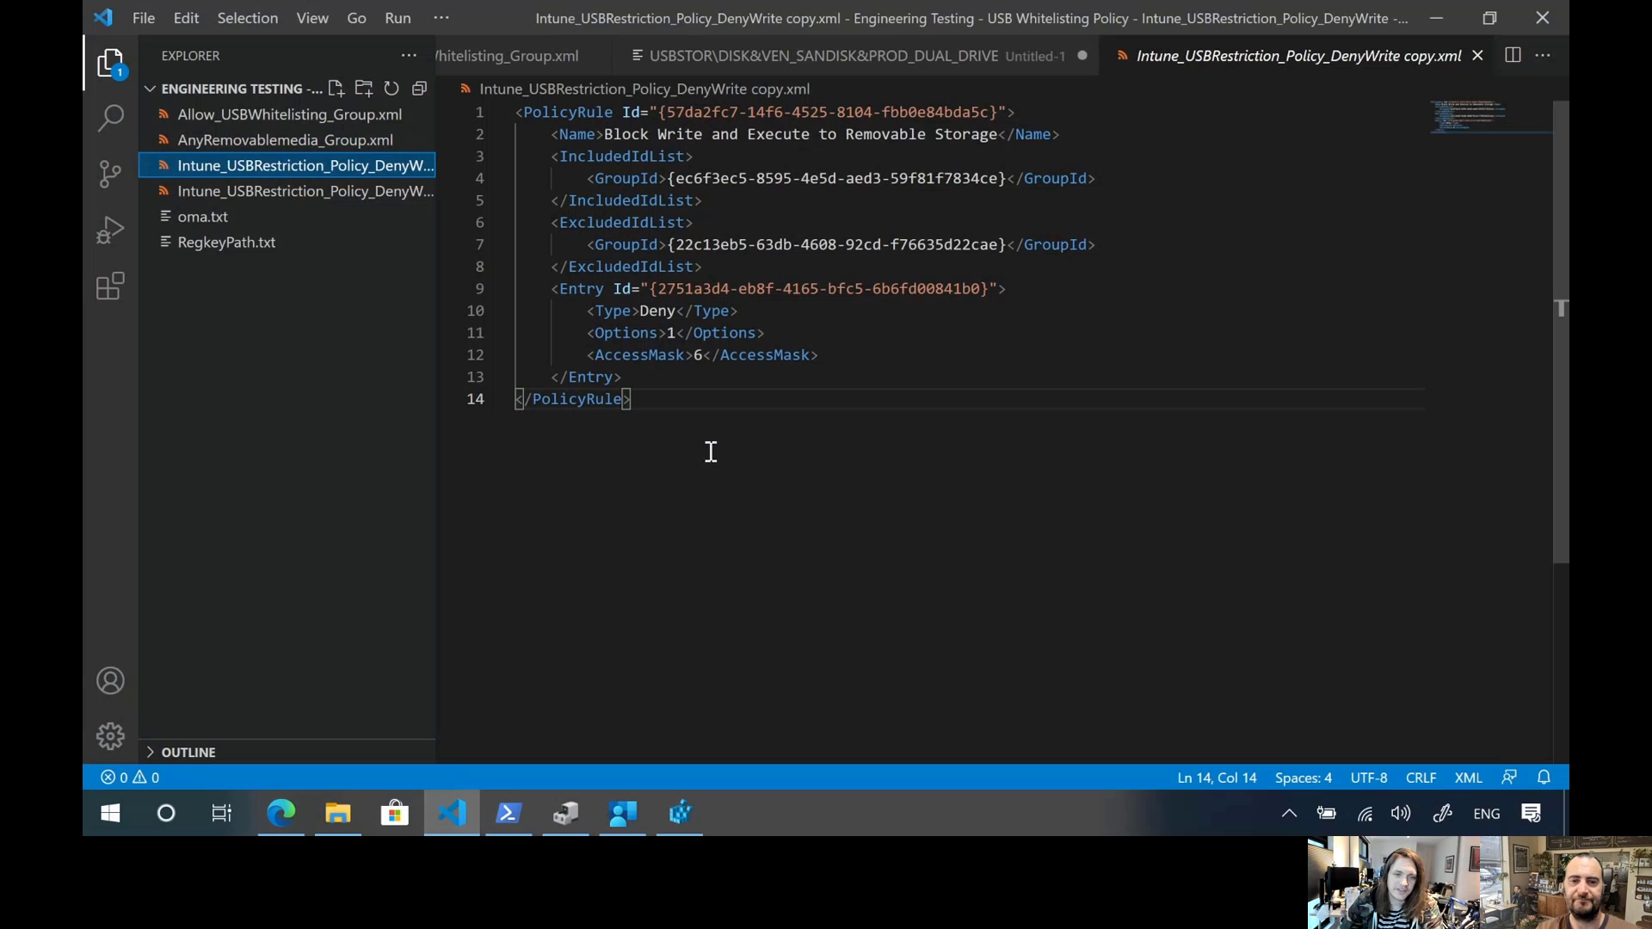
{"action": "key", "text": "ctrl+n"}
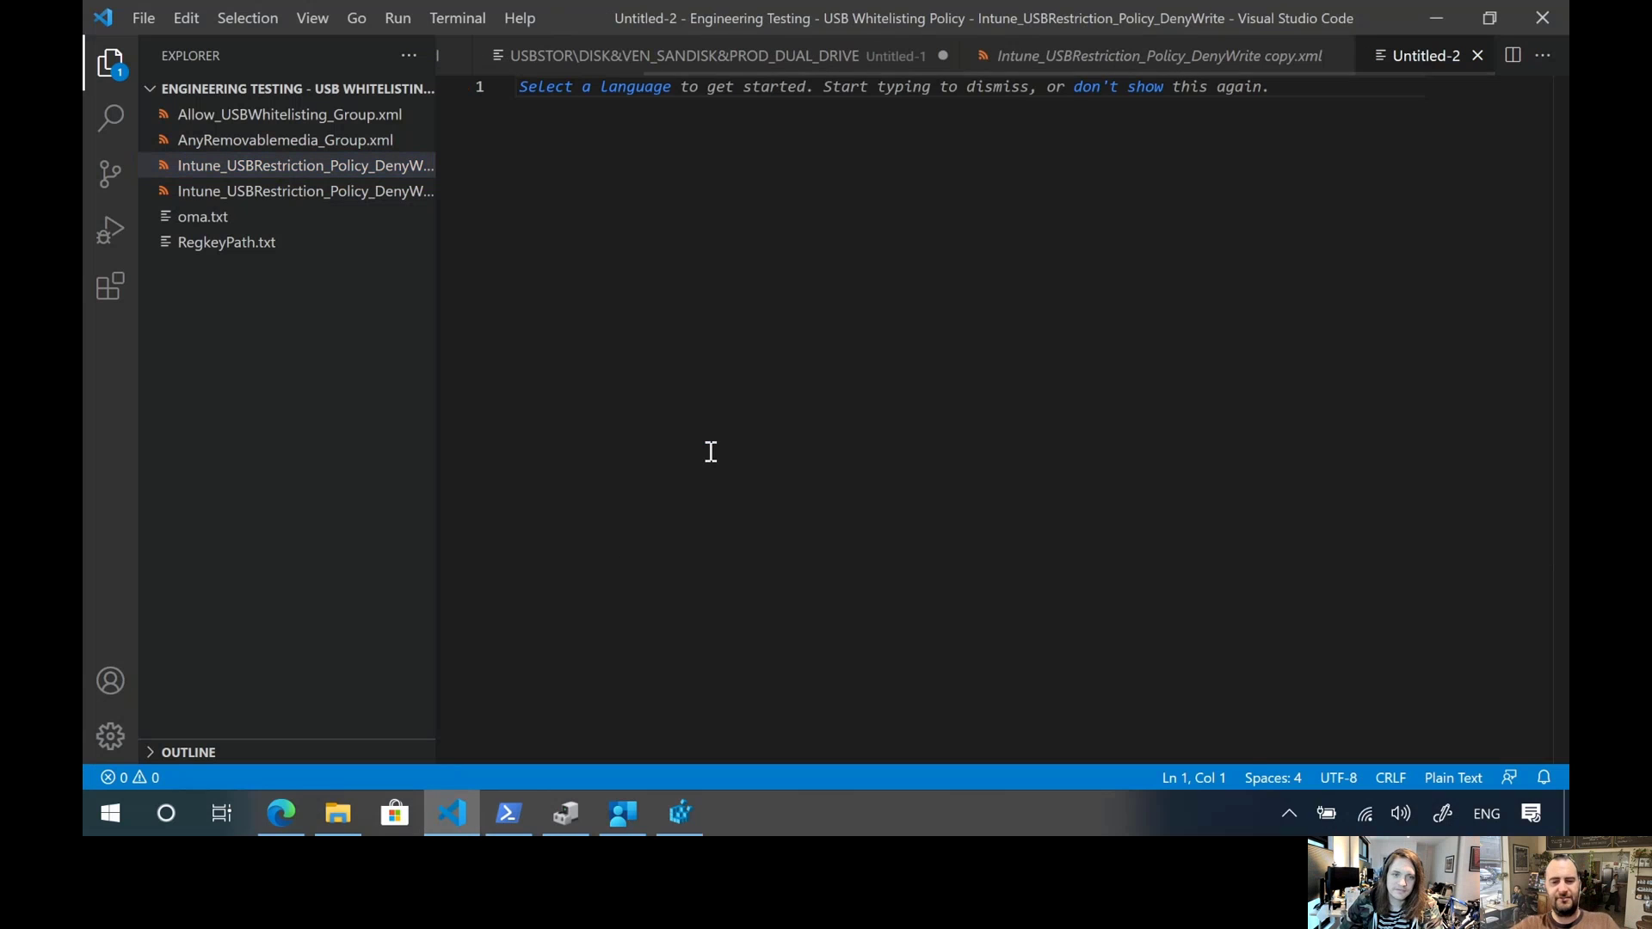
{"action": "key", "text": "ctrl+v"}
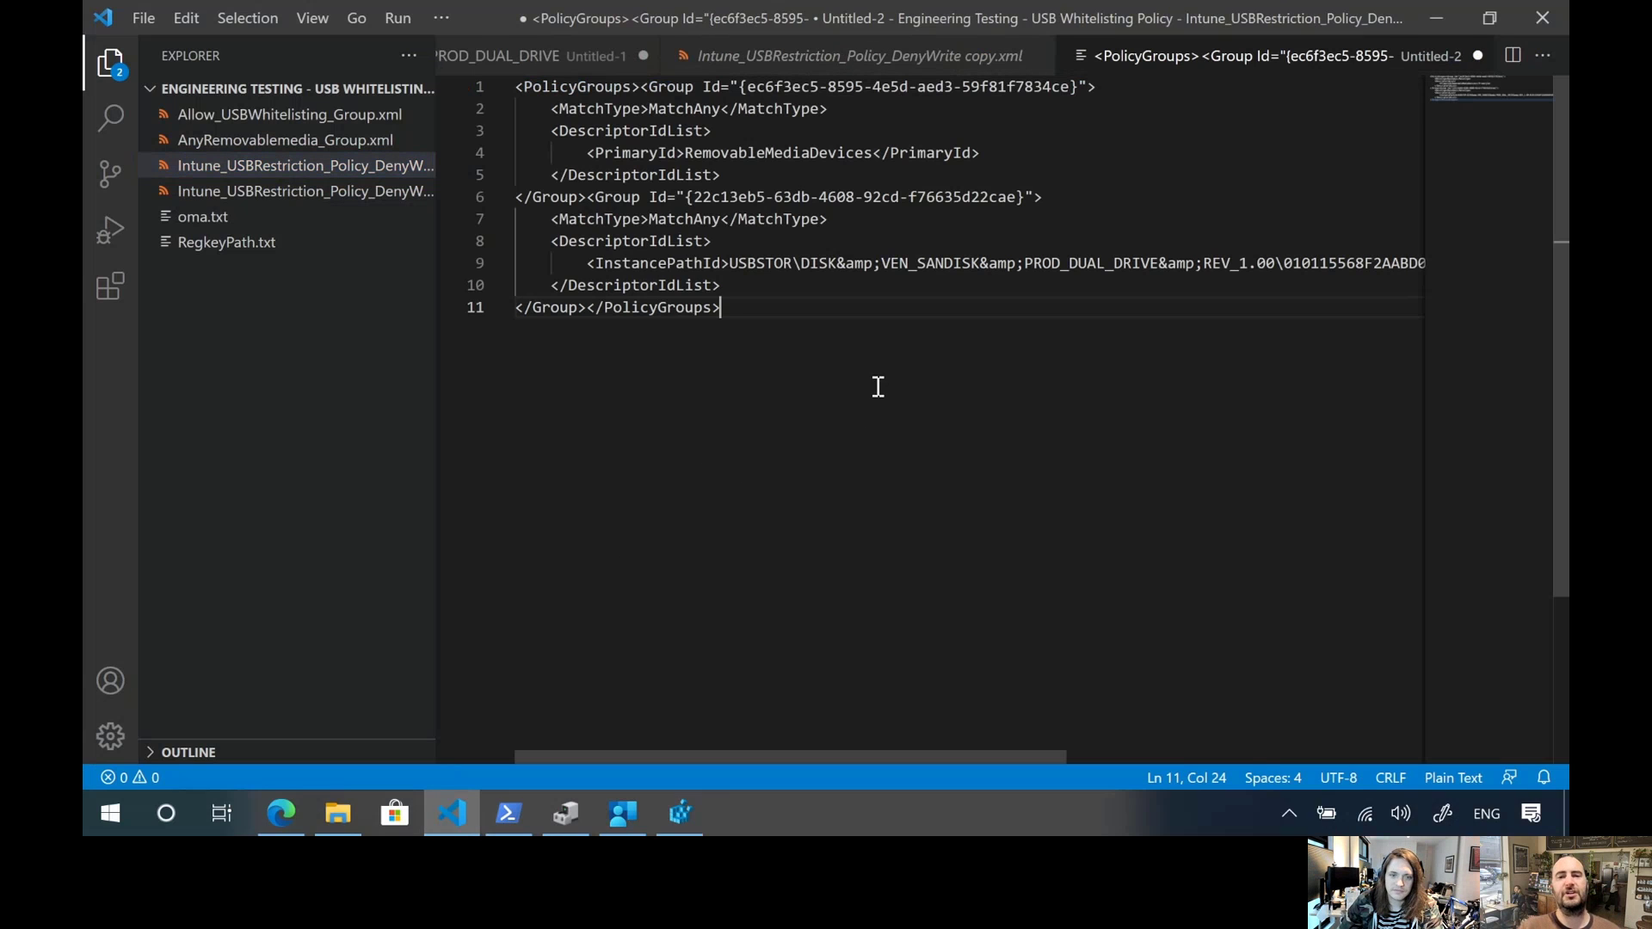
{"action": "left_click_drag", "start_coordinate": [733, 314], "coordinate": [591, 316]}
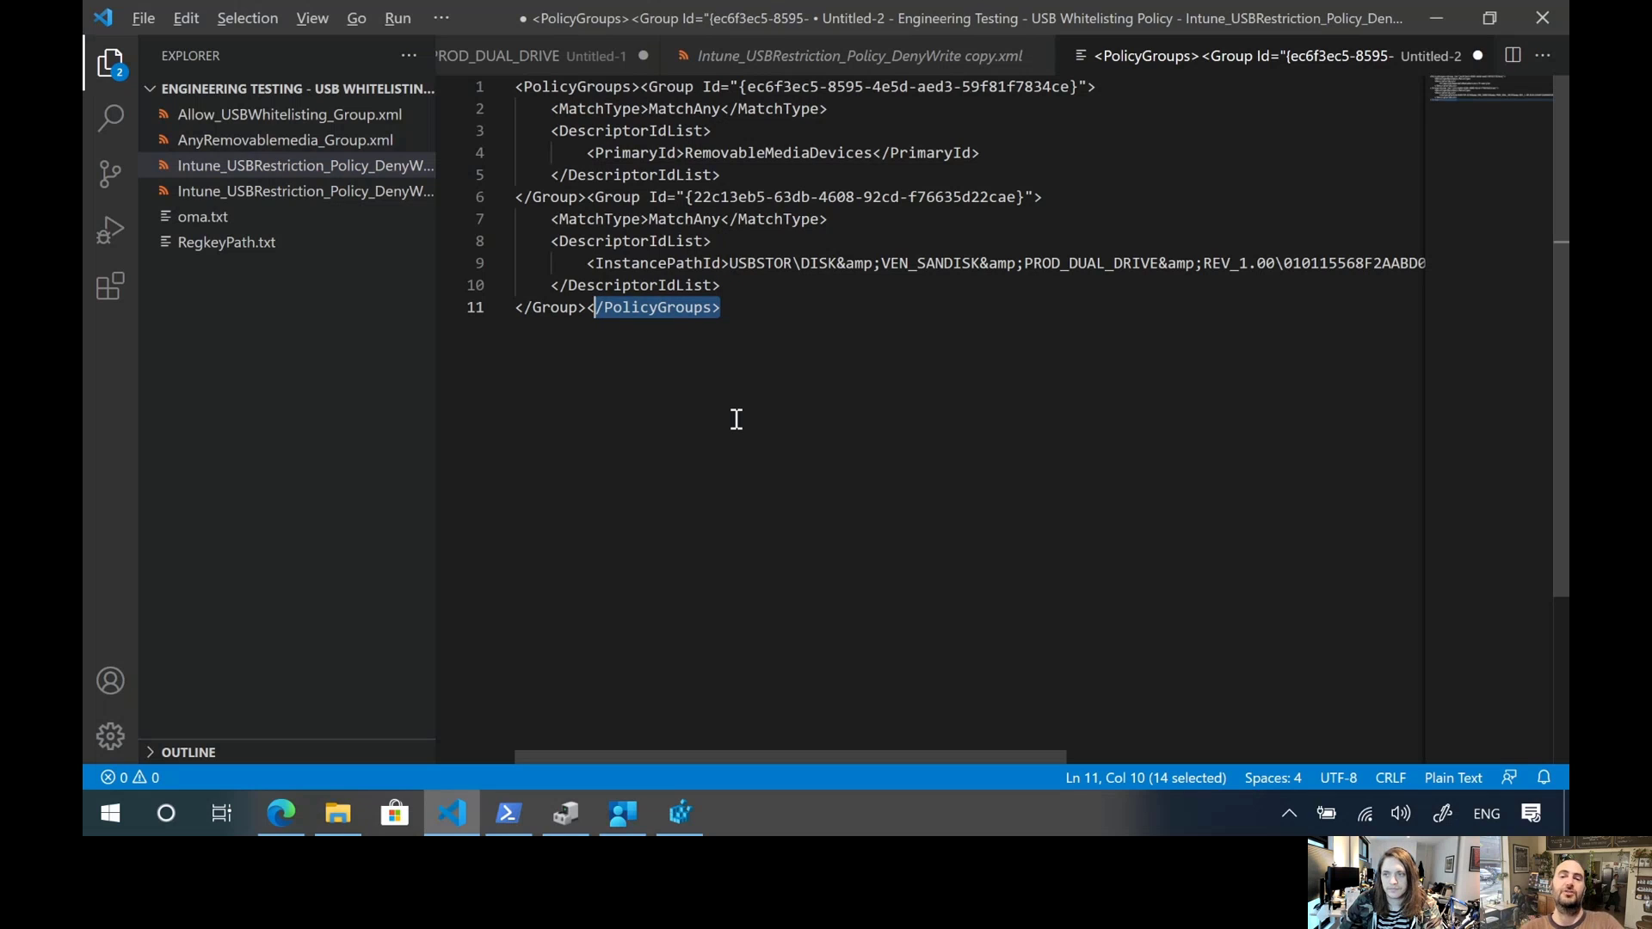
{"action": "key", "text": "alt+Tab"}
{"action": "left_click", "coordinate": [540, 257]}
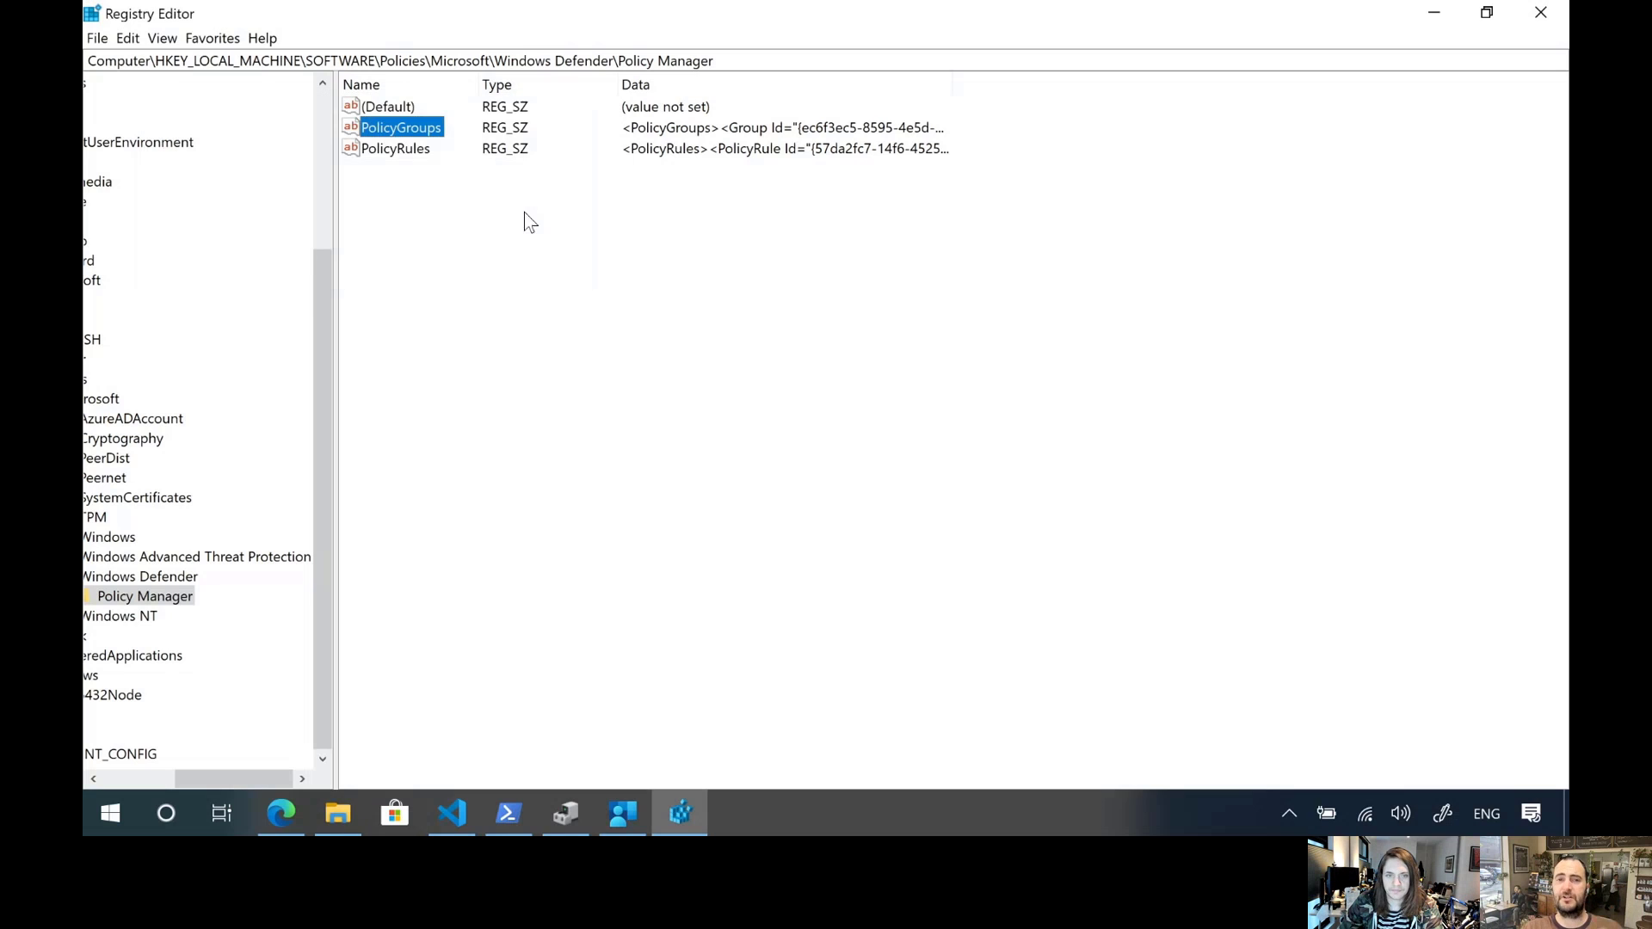
Copy the PolicyRules value data and replace the contents of the untitled Visual Studio Code file with it
{"action": "double_click", "coordinate": [394, 149]}
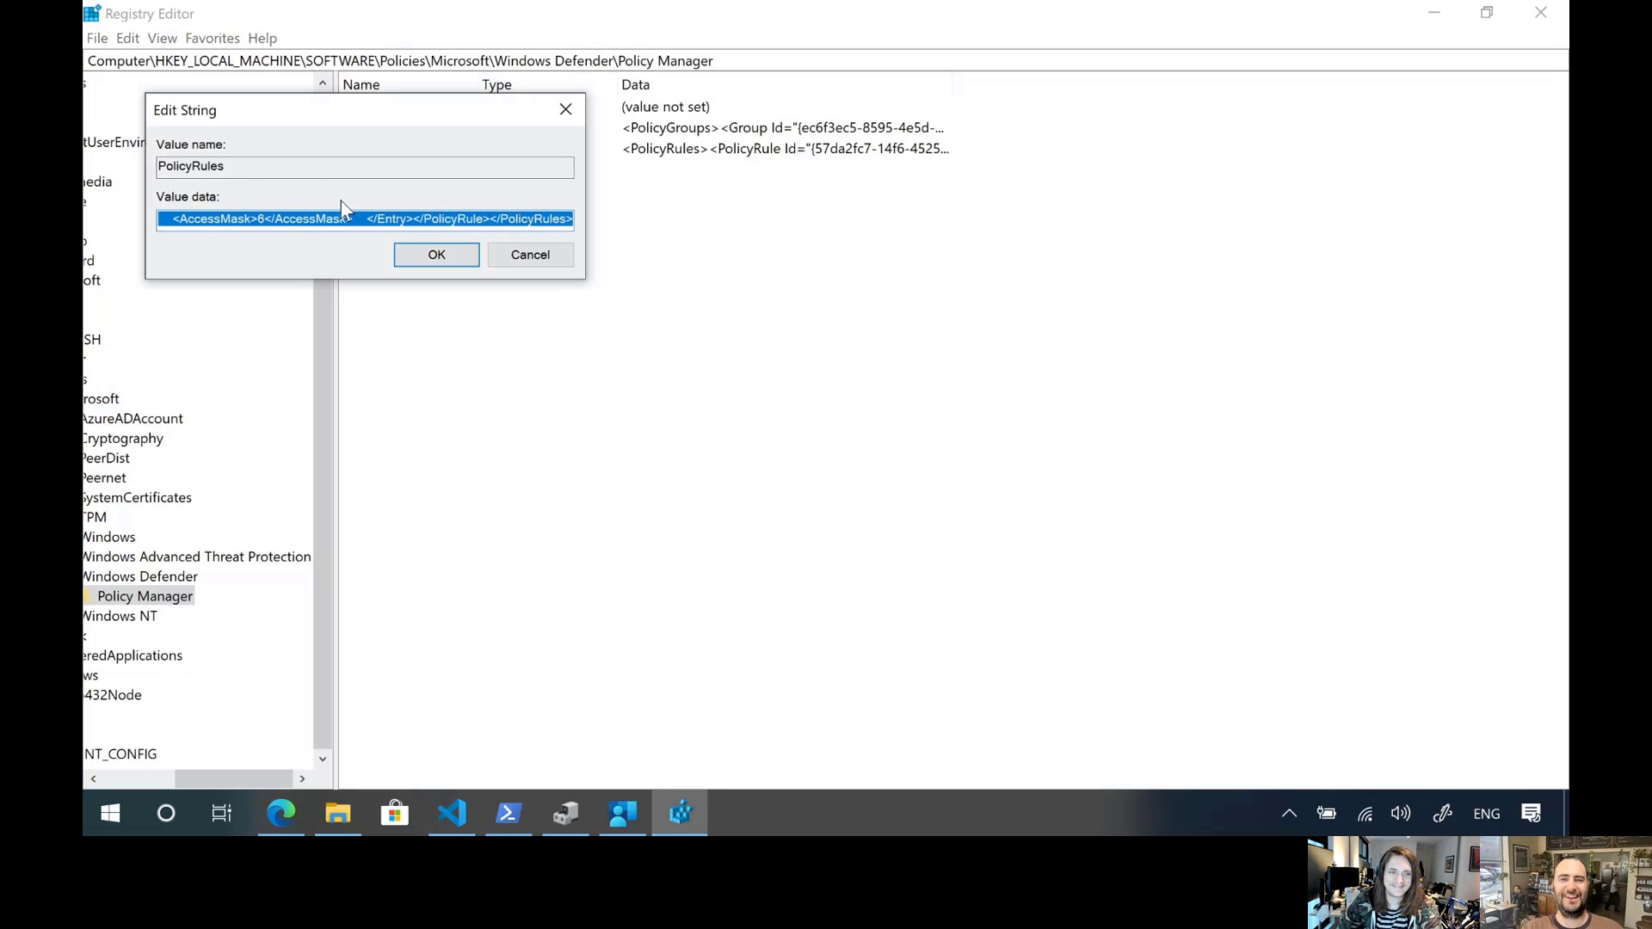
{"action": "right_click", "coordinate": [349, 224]}
{"action": "left_click", "coordinate": [322, 278]}
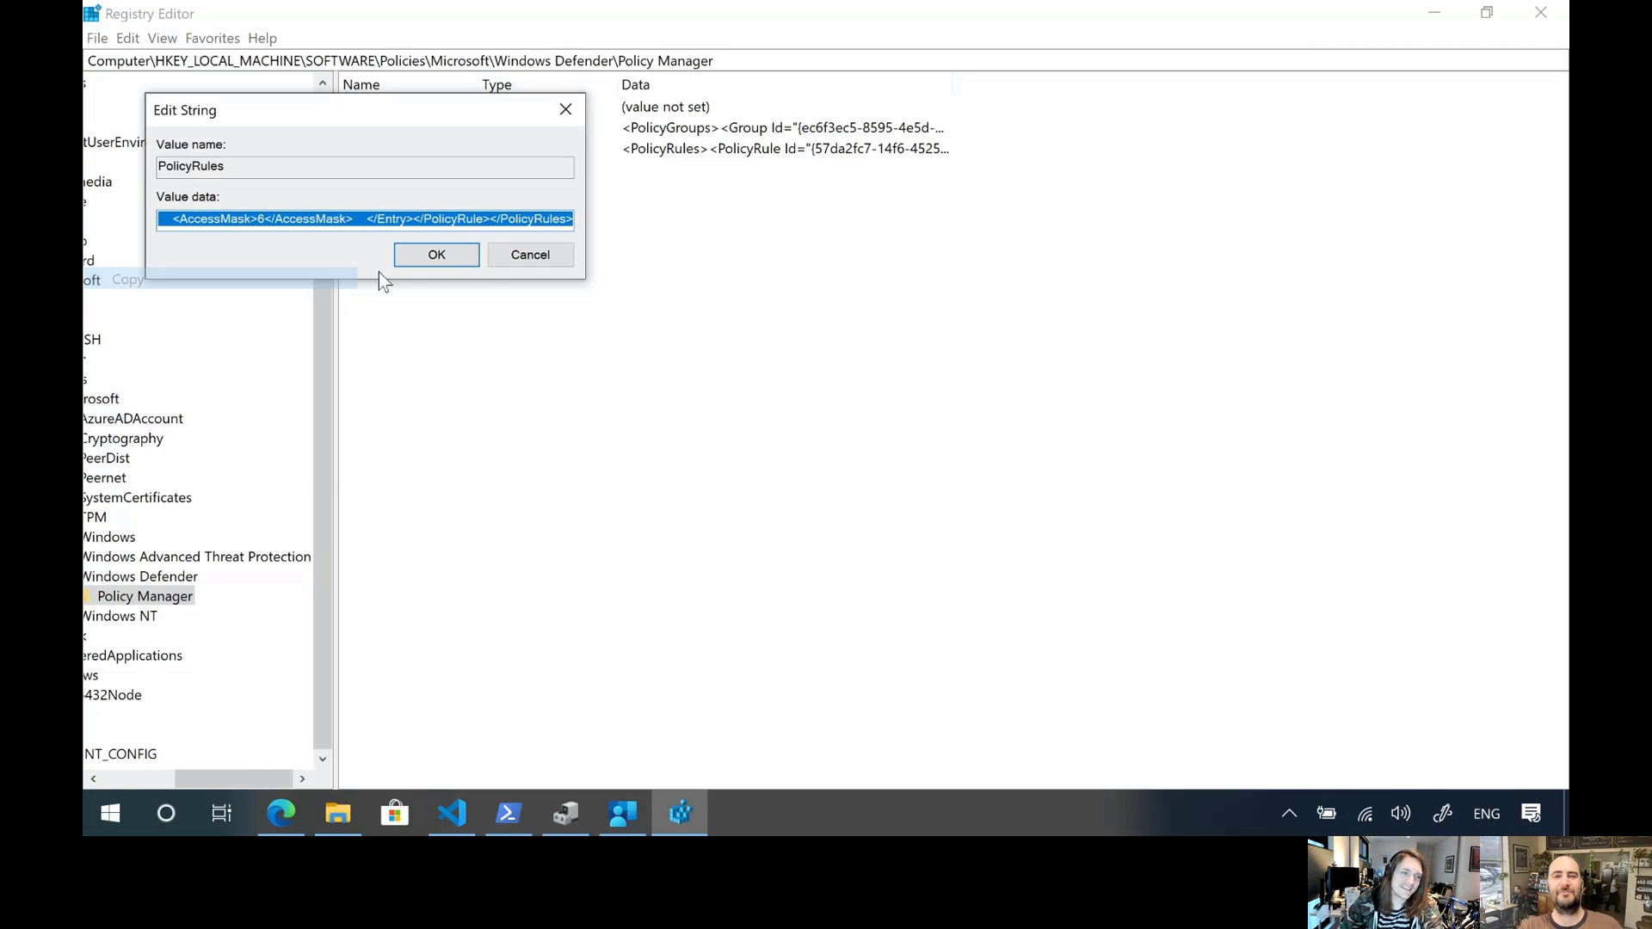
{"action": "key", "text": "alt+Tab"}
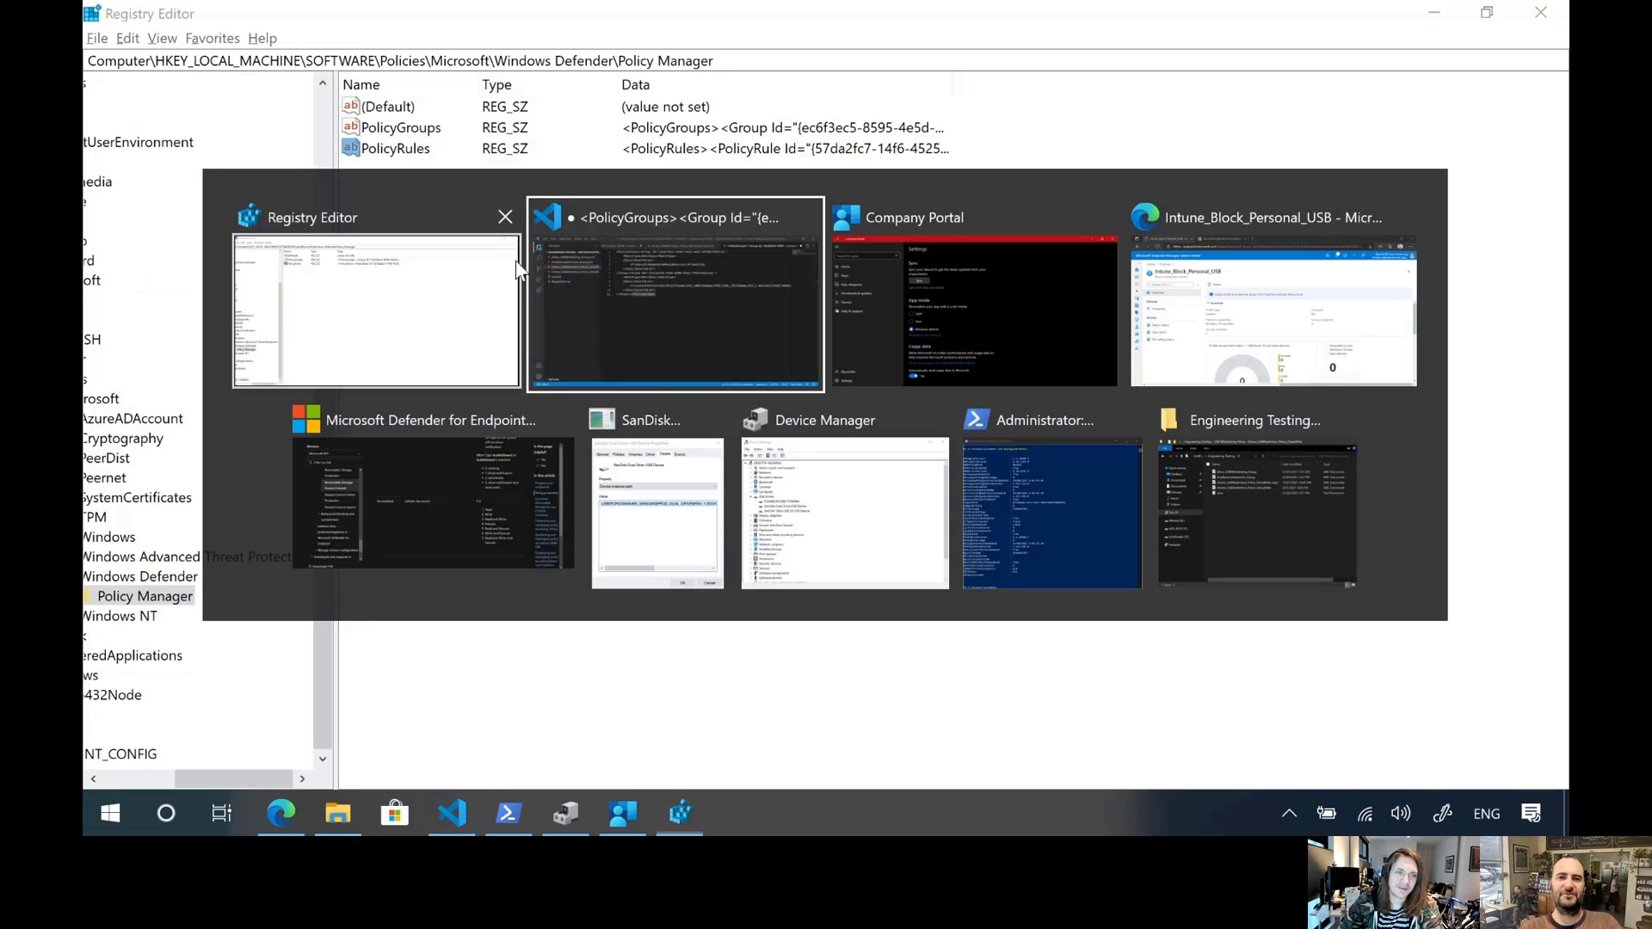
{"action": "key", "text": "ctrl+a"}
{"action": "key", "text": "ctrl+v"}
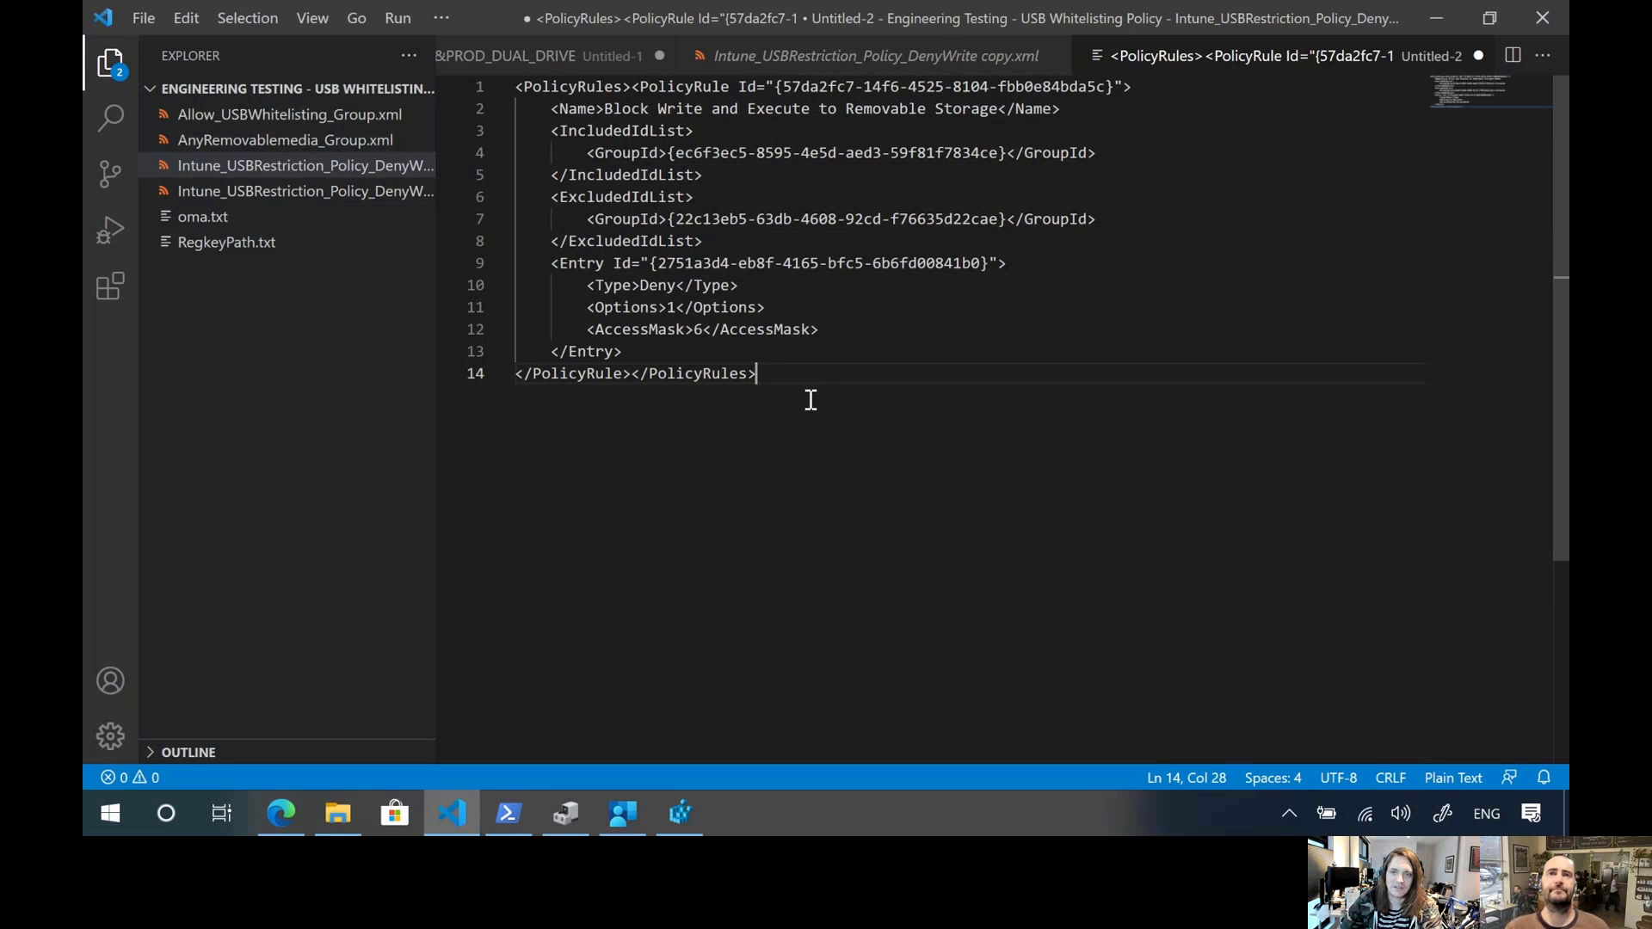
Return to Registry Editor and examine the Policy Manager key's path and its place in the Policies tree
{"action": "left_click", "coordinate": [1431, 13]}
{"action": "left_click", "coordinate": [758, 266]}
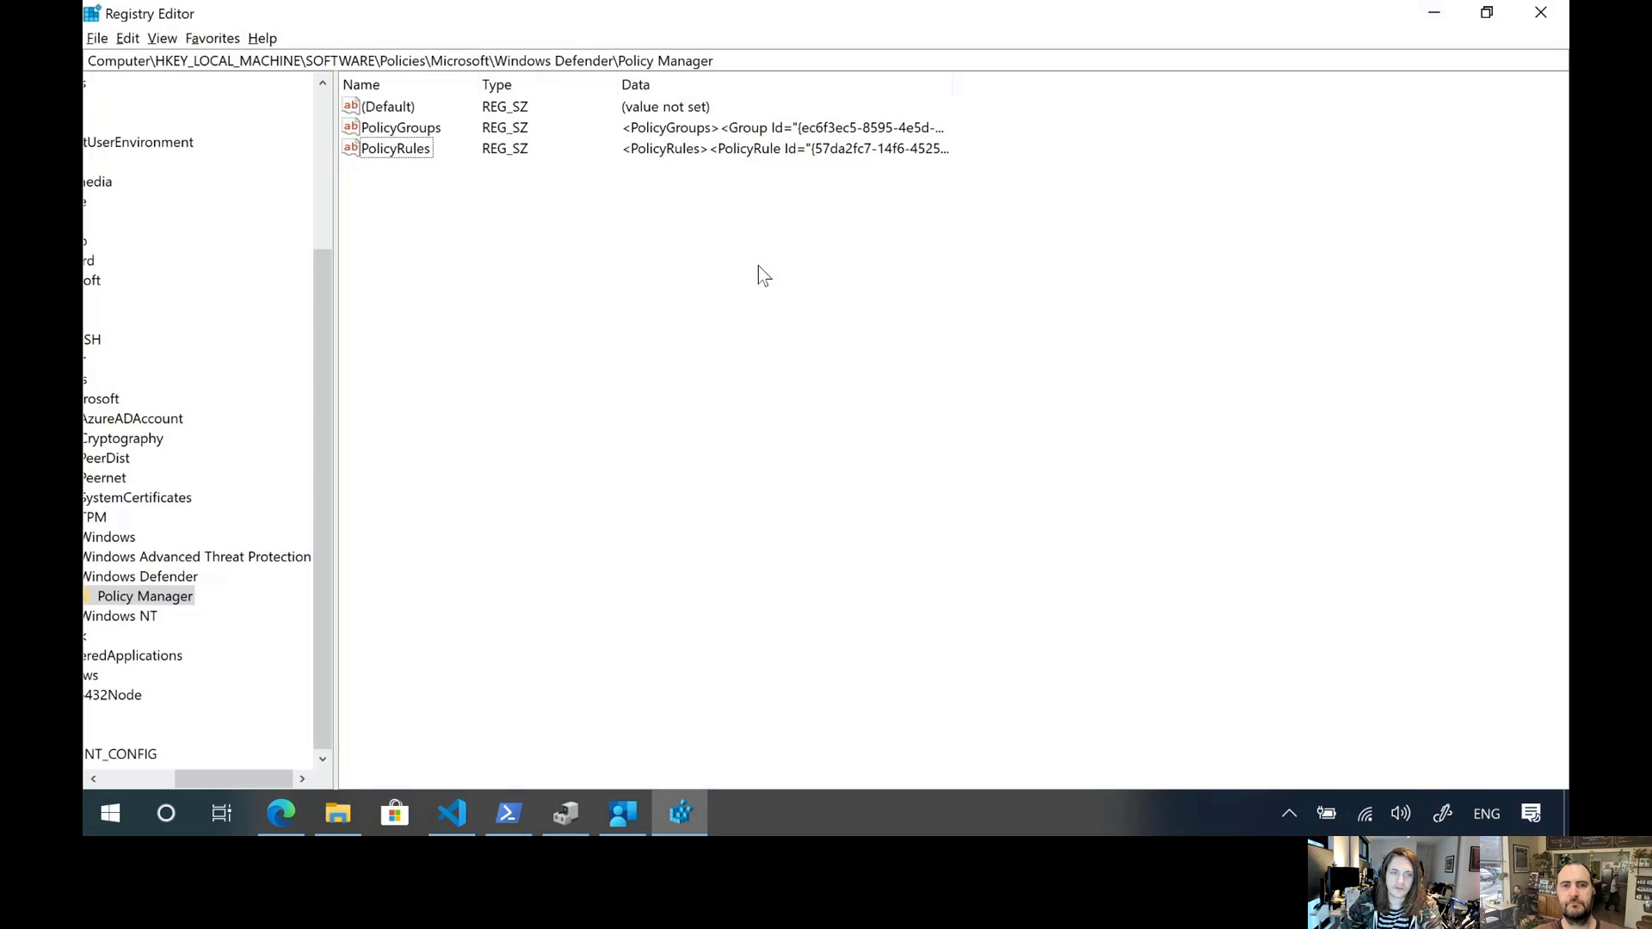
{"action": "double_click", "coordinate": [390, 59]}
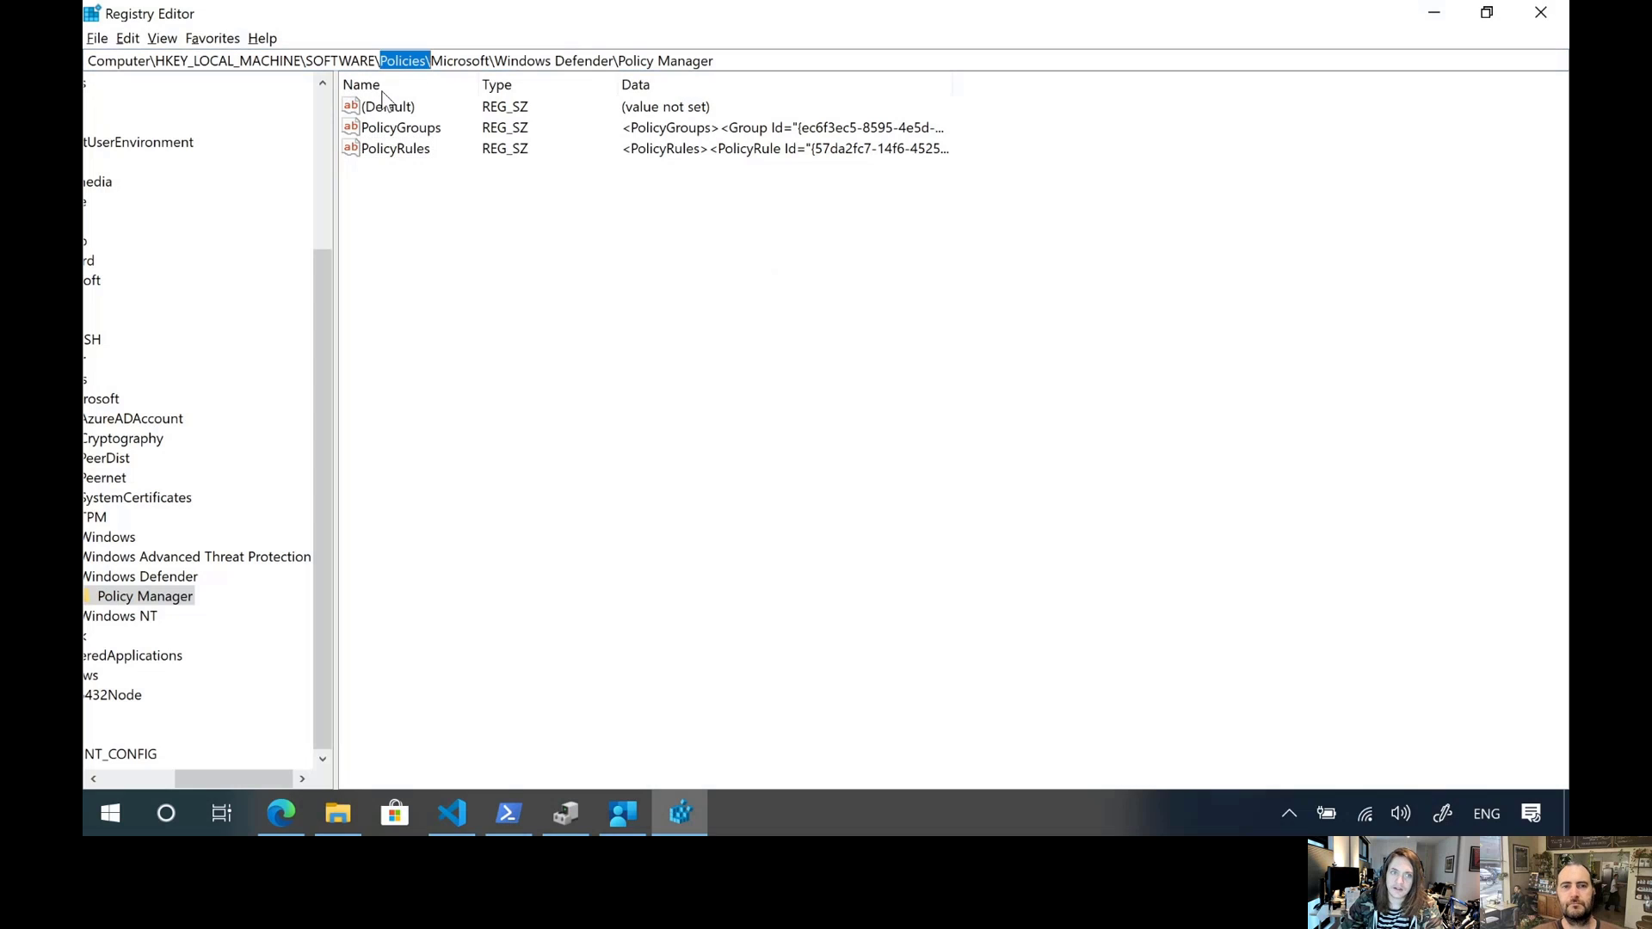
{"action": "left_click", "coordinate": [462, 391]}
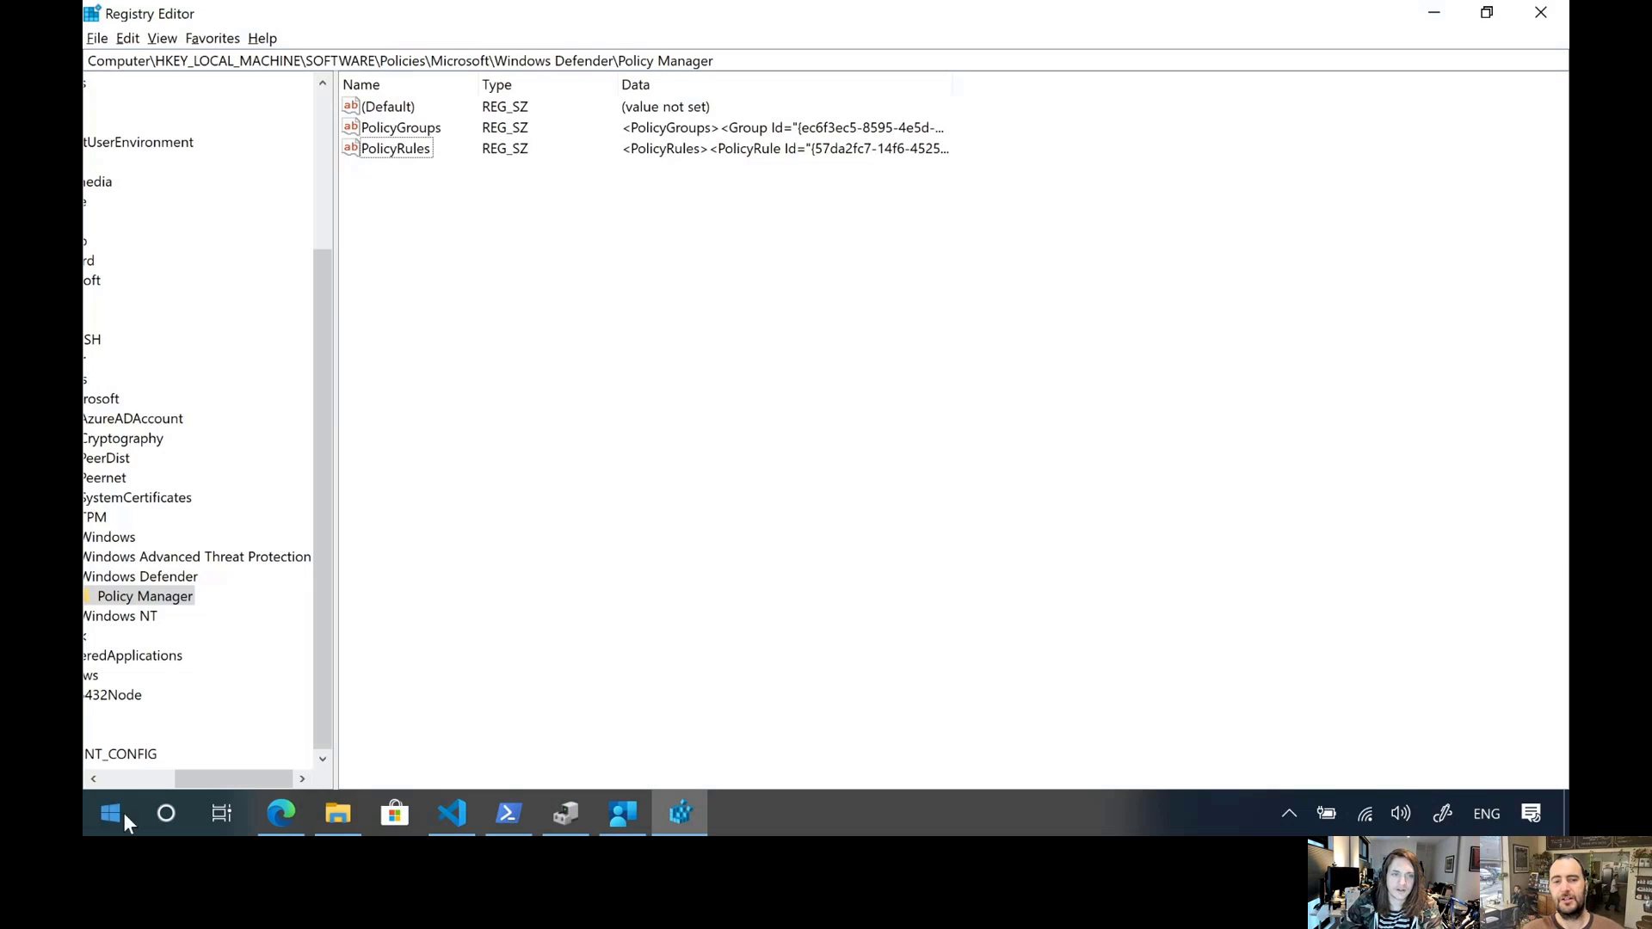
{"action": "scroll", "coordinate": [222, 669], "scroll_direction": "left", "scroll_amount": 3}
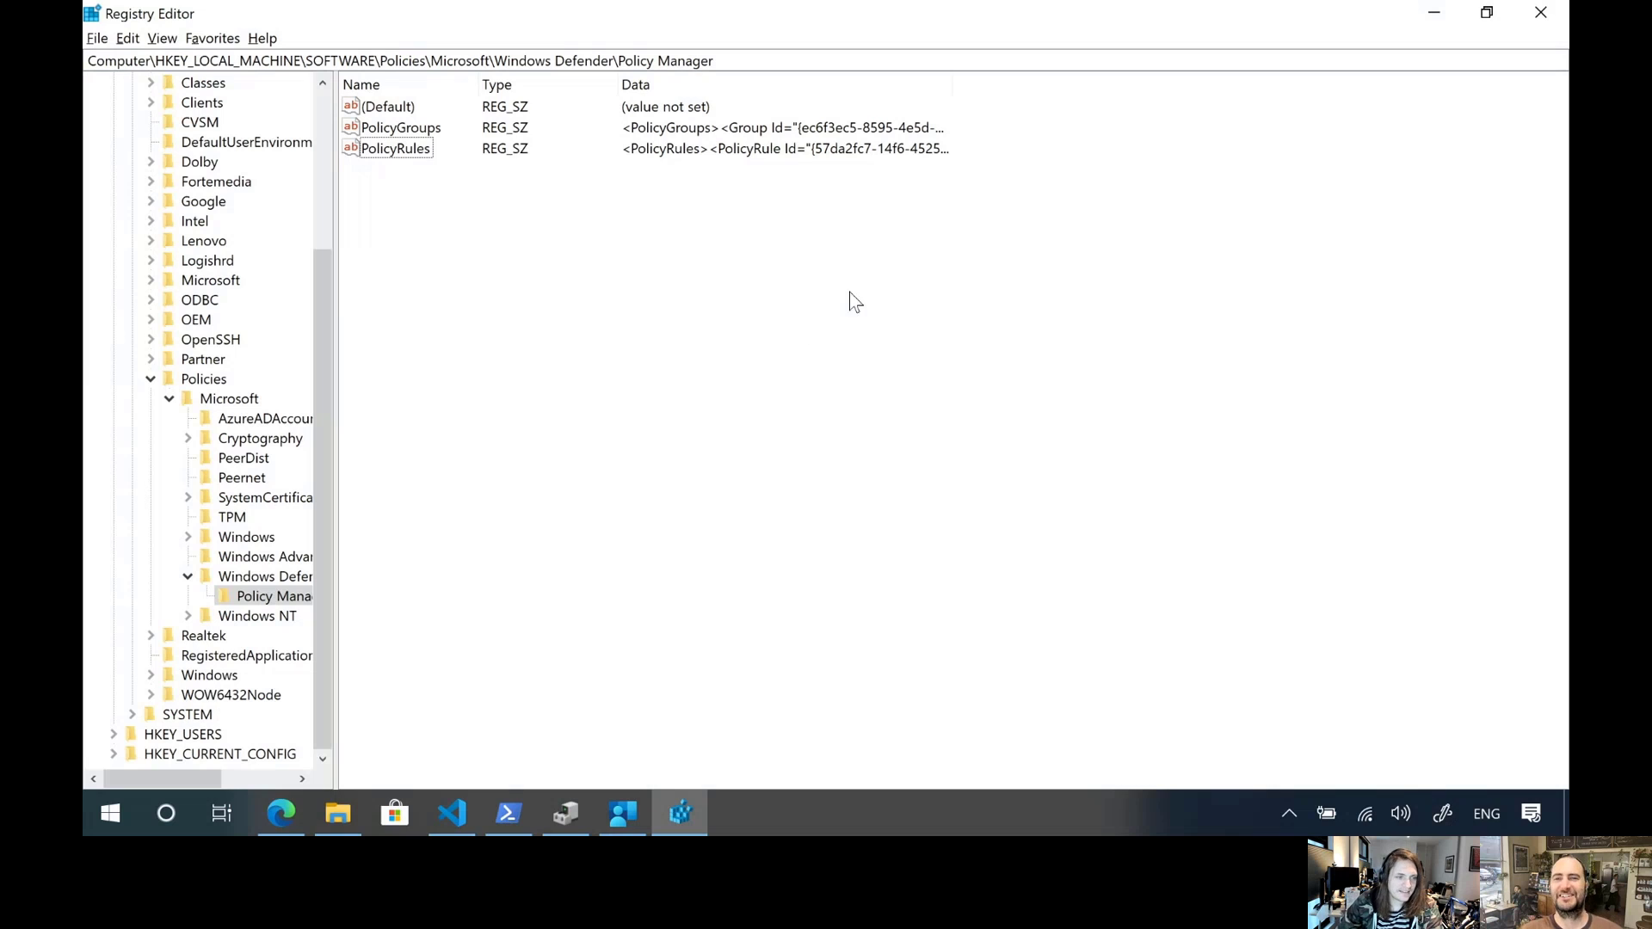
Minimize Registry Editor and Company Portal, check the connected drives in File Explorer, and close its window
{"action": "left_click", "coordinate": [1433, 13]}
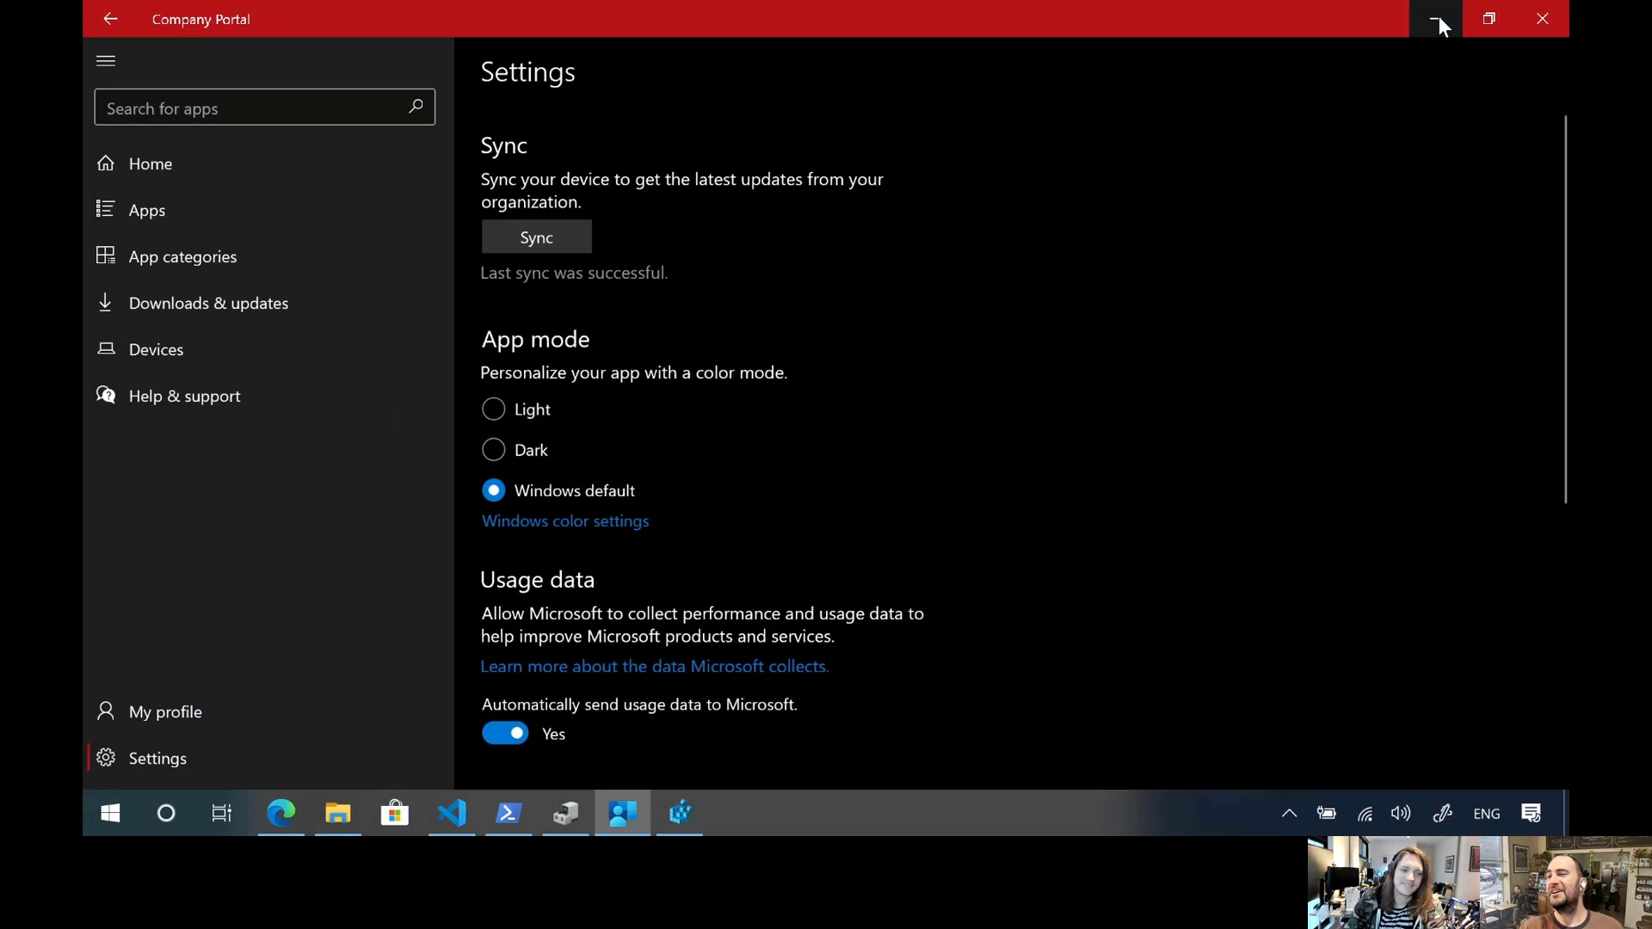
{"action": "left_click", "coordinate": [1435, 17]}
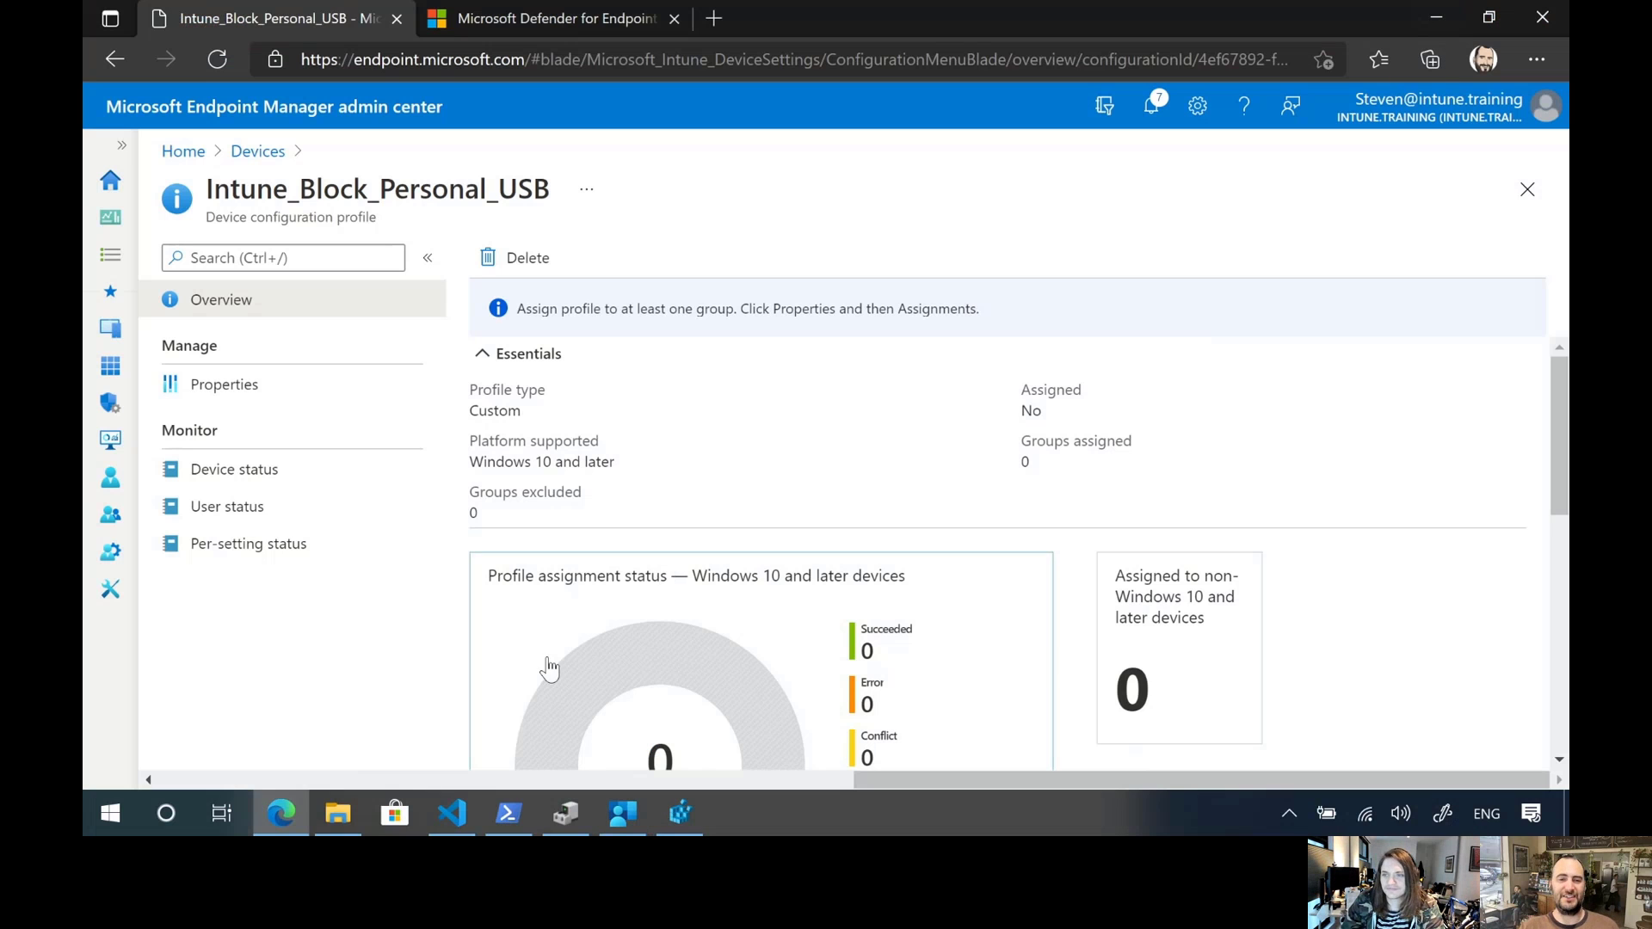
{"action": "left_click", "coordinate": [338, 813]}
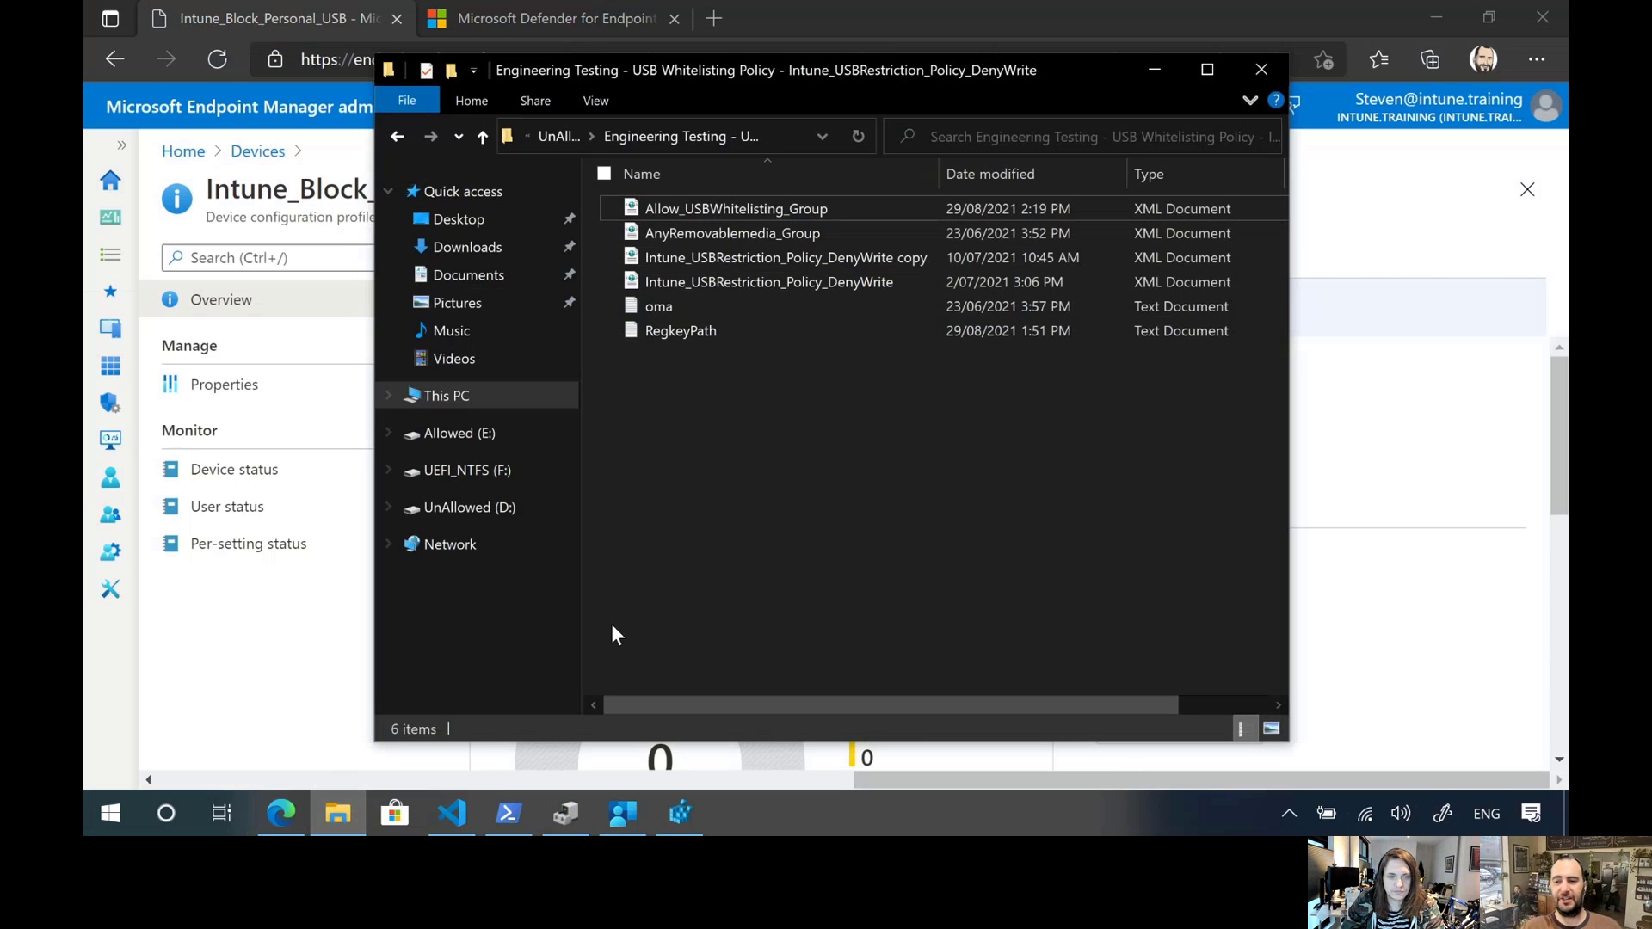
{"action": "key", "text": "alt+F4"}
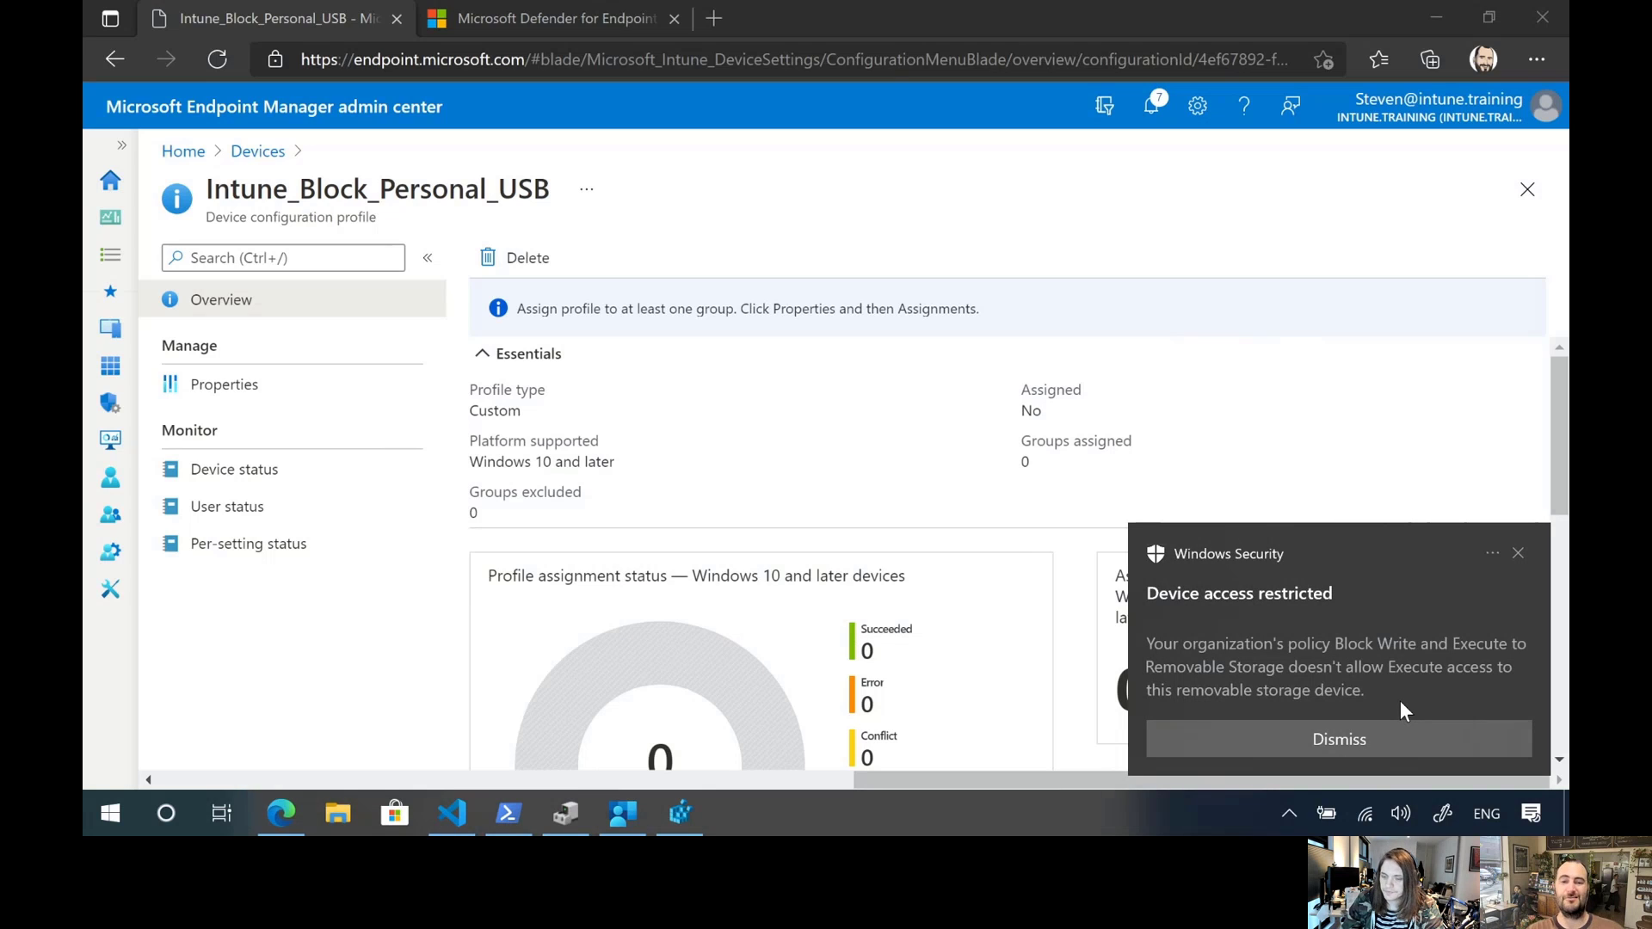
Try to save Intune_USBRestriction_Policy_DenyWrite copy.xml in Visual Studio Code with an empty line added at its end, and dismiss the notifications
{"action": "left_click", "coordinate": [452, 811]}
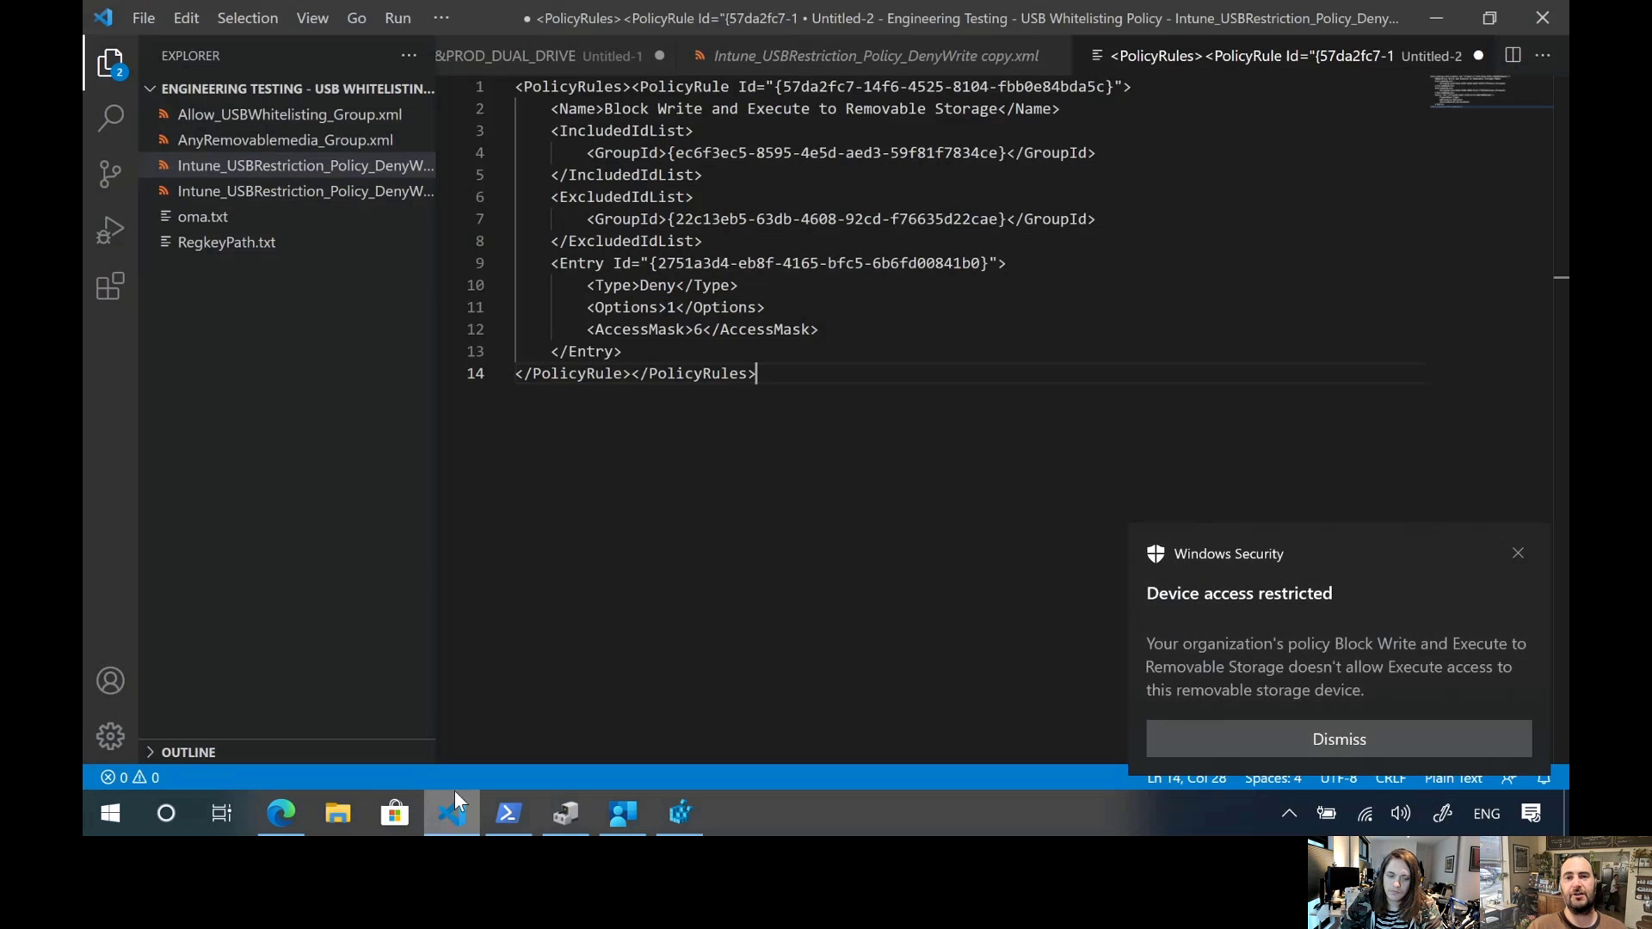
{"action": "left_click", "coordinate": [830, 57]}
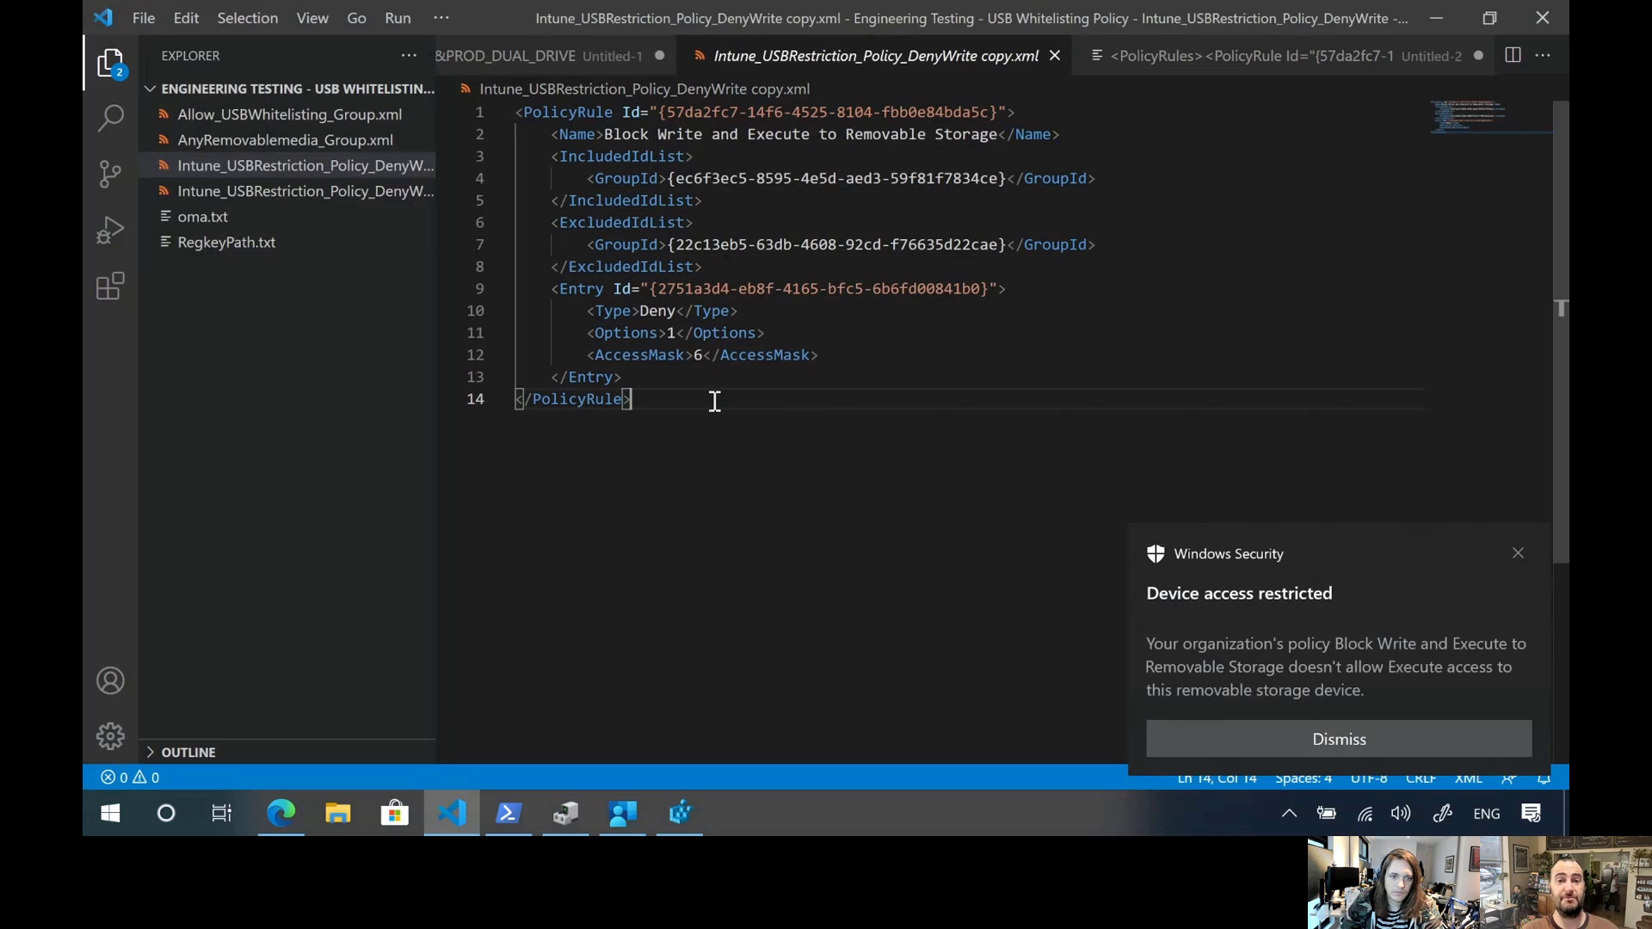
{"action": "key", "text": "Return"}
{"action": "key", "text": "ctrl+s"}
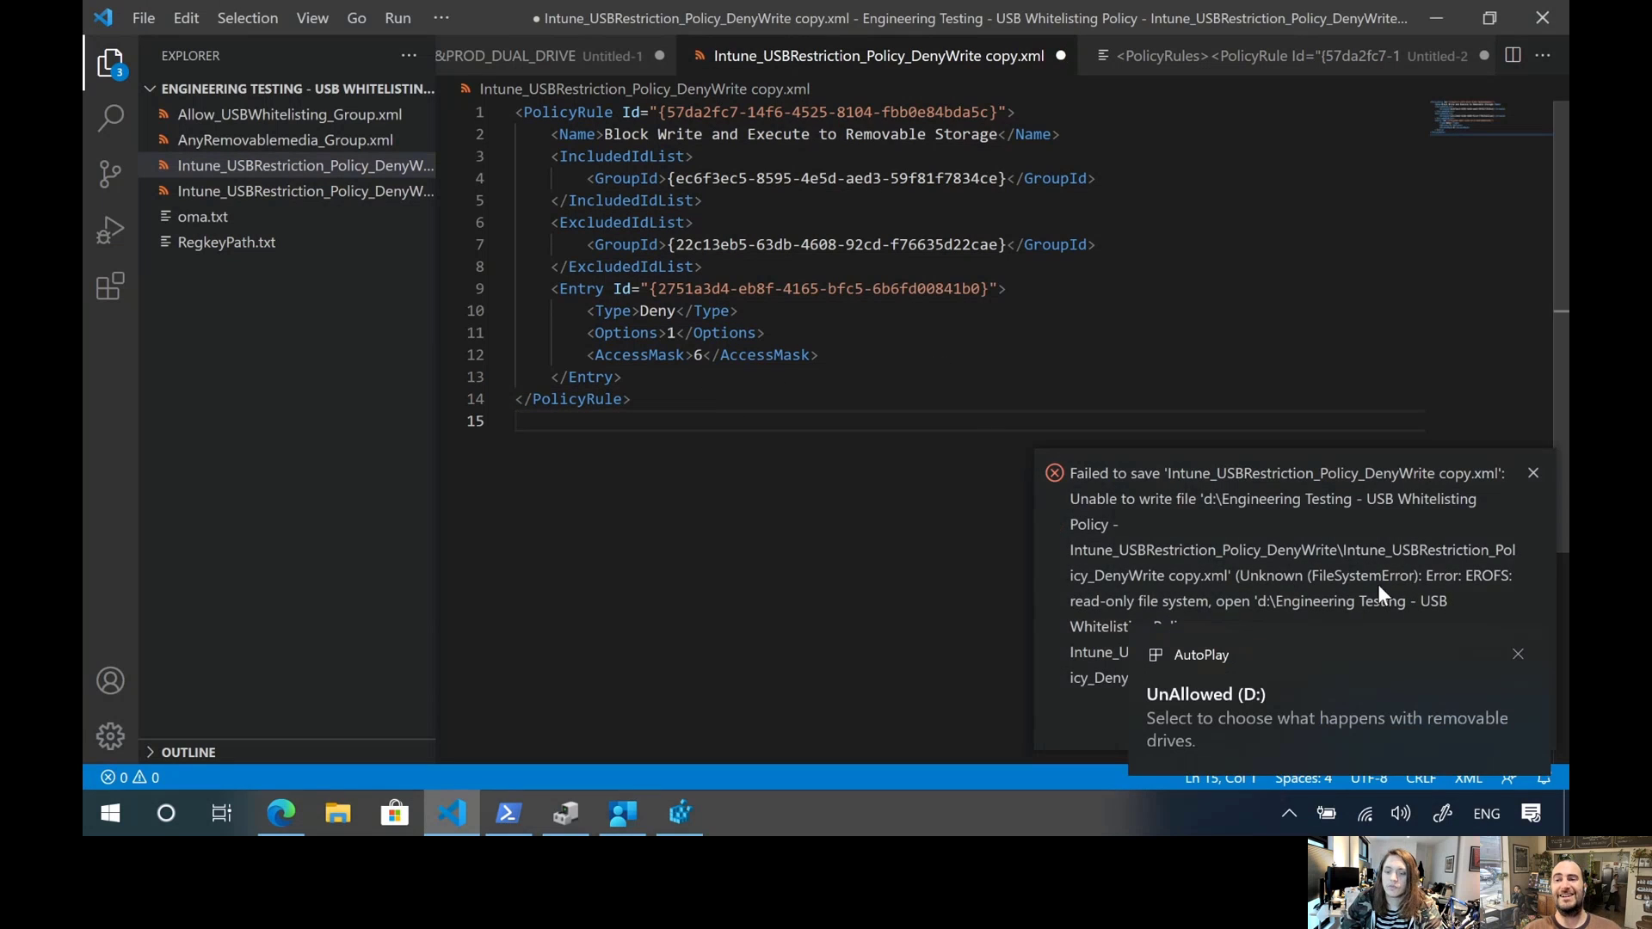
{"action": "left_click", "coordinate": [1516, 655]}
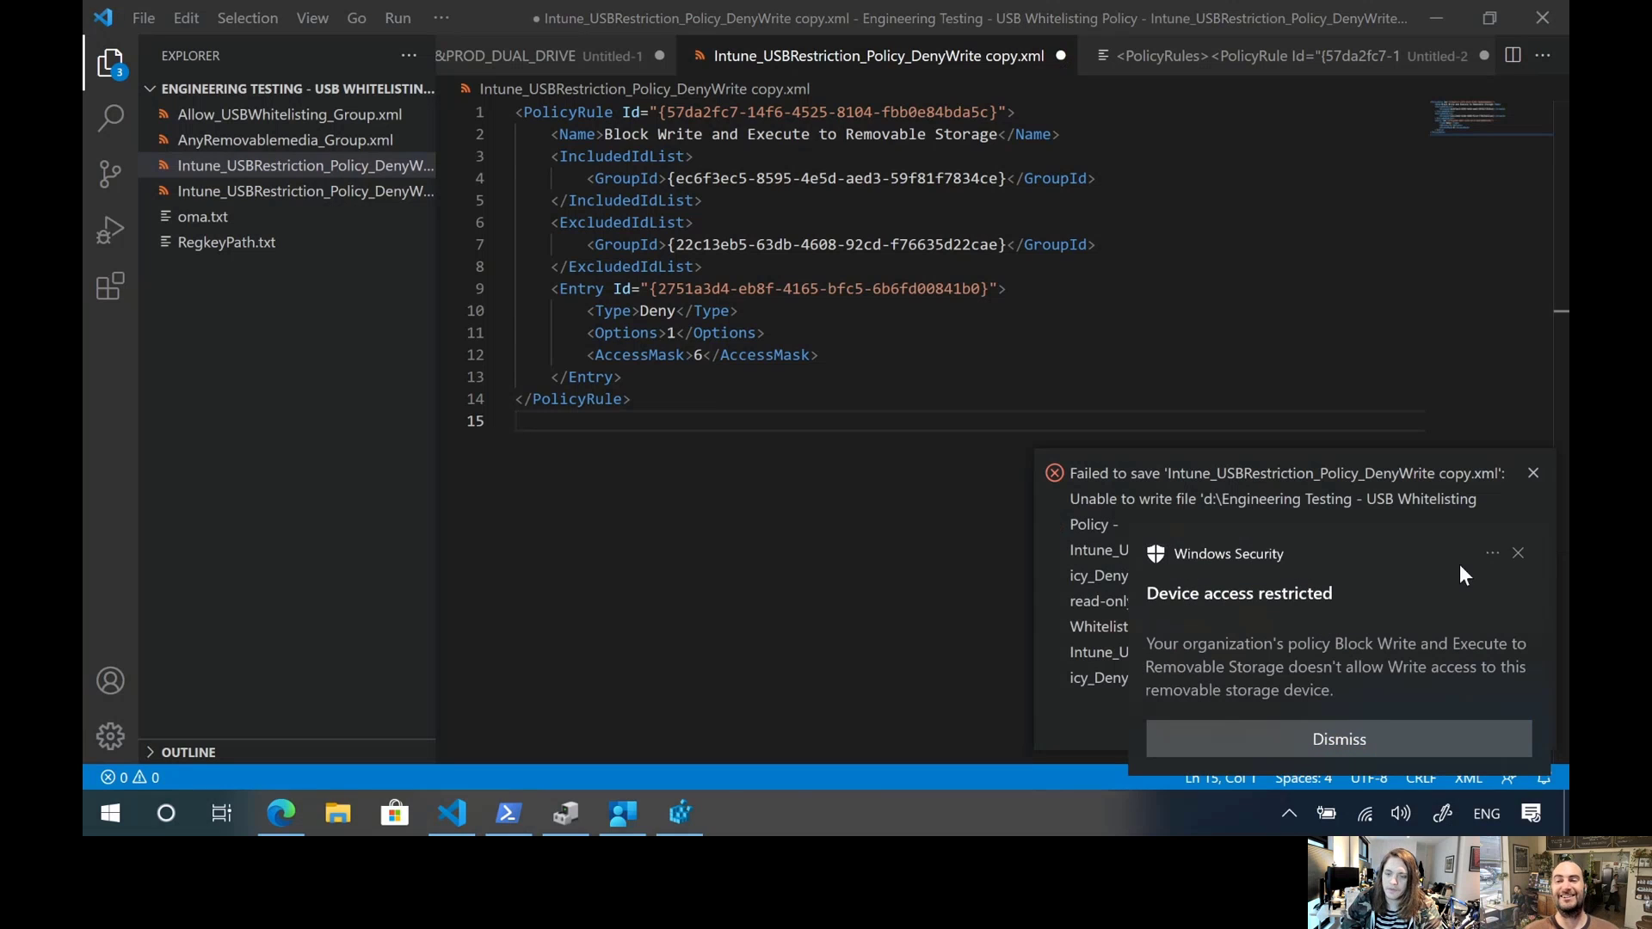
{"action": "left_click", "coordinate": [1518, 553]}
{"action": "left_click", "coordinate": [1532, 473]}
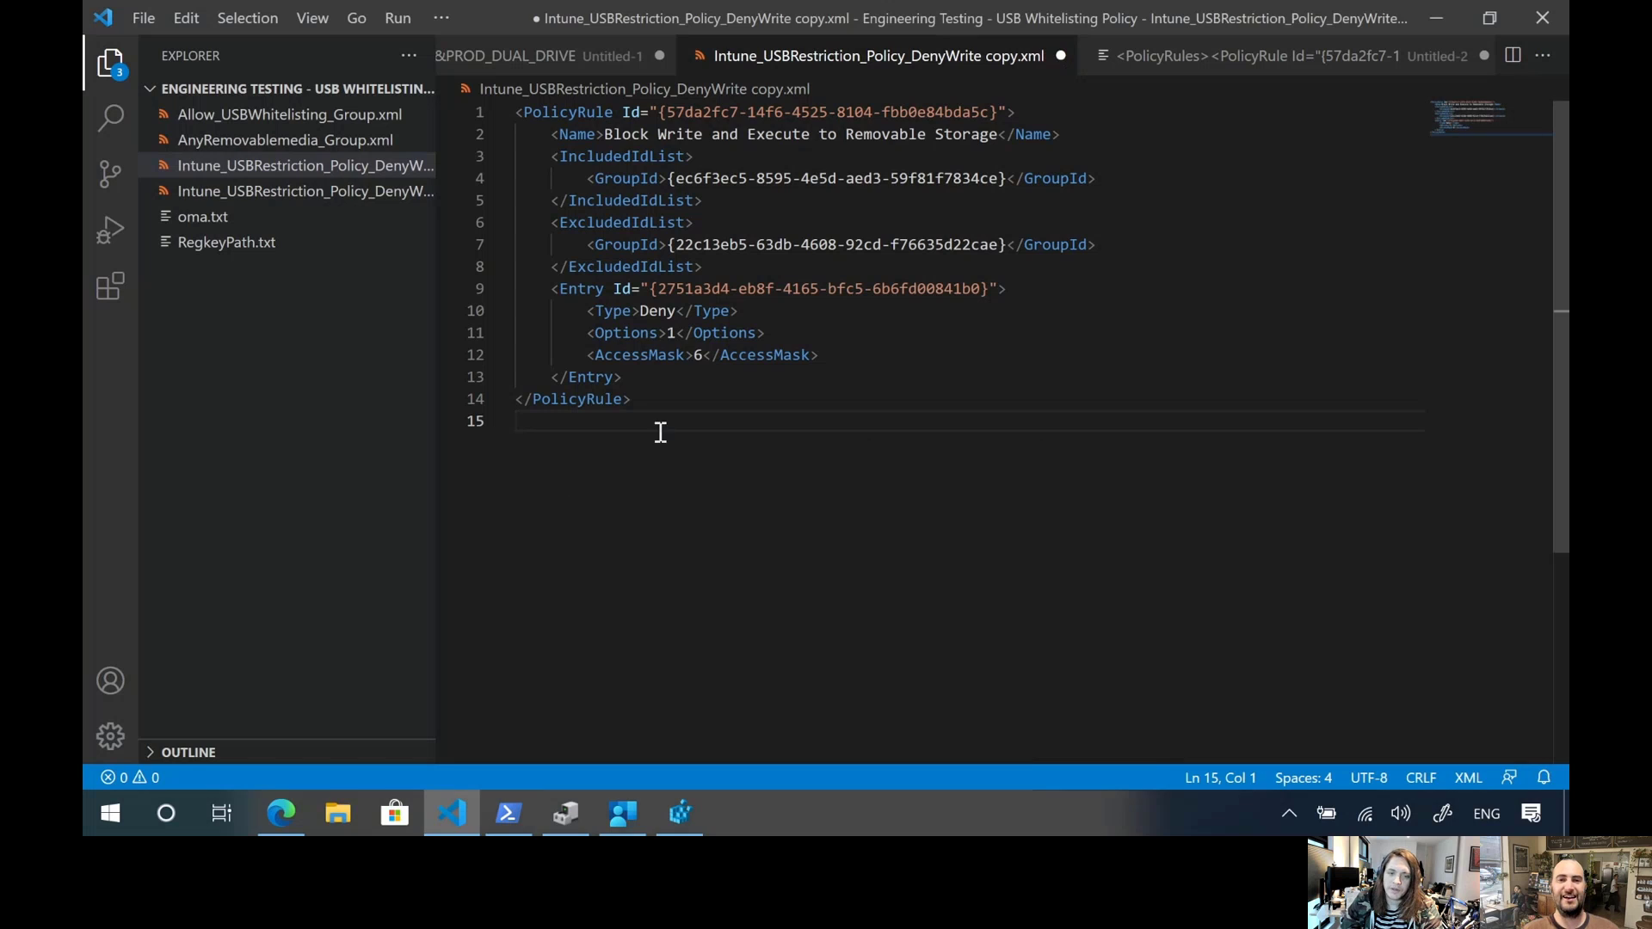
Remove the added empty line, try to save the XML file again, and dismiss the notification
{"action": "key", "text": "BackSpace"}
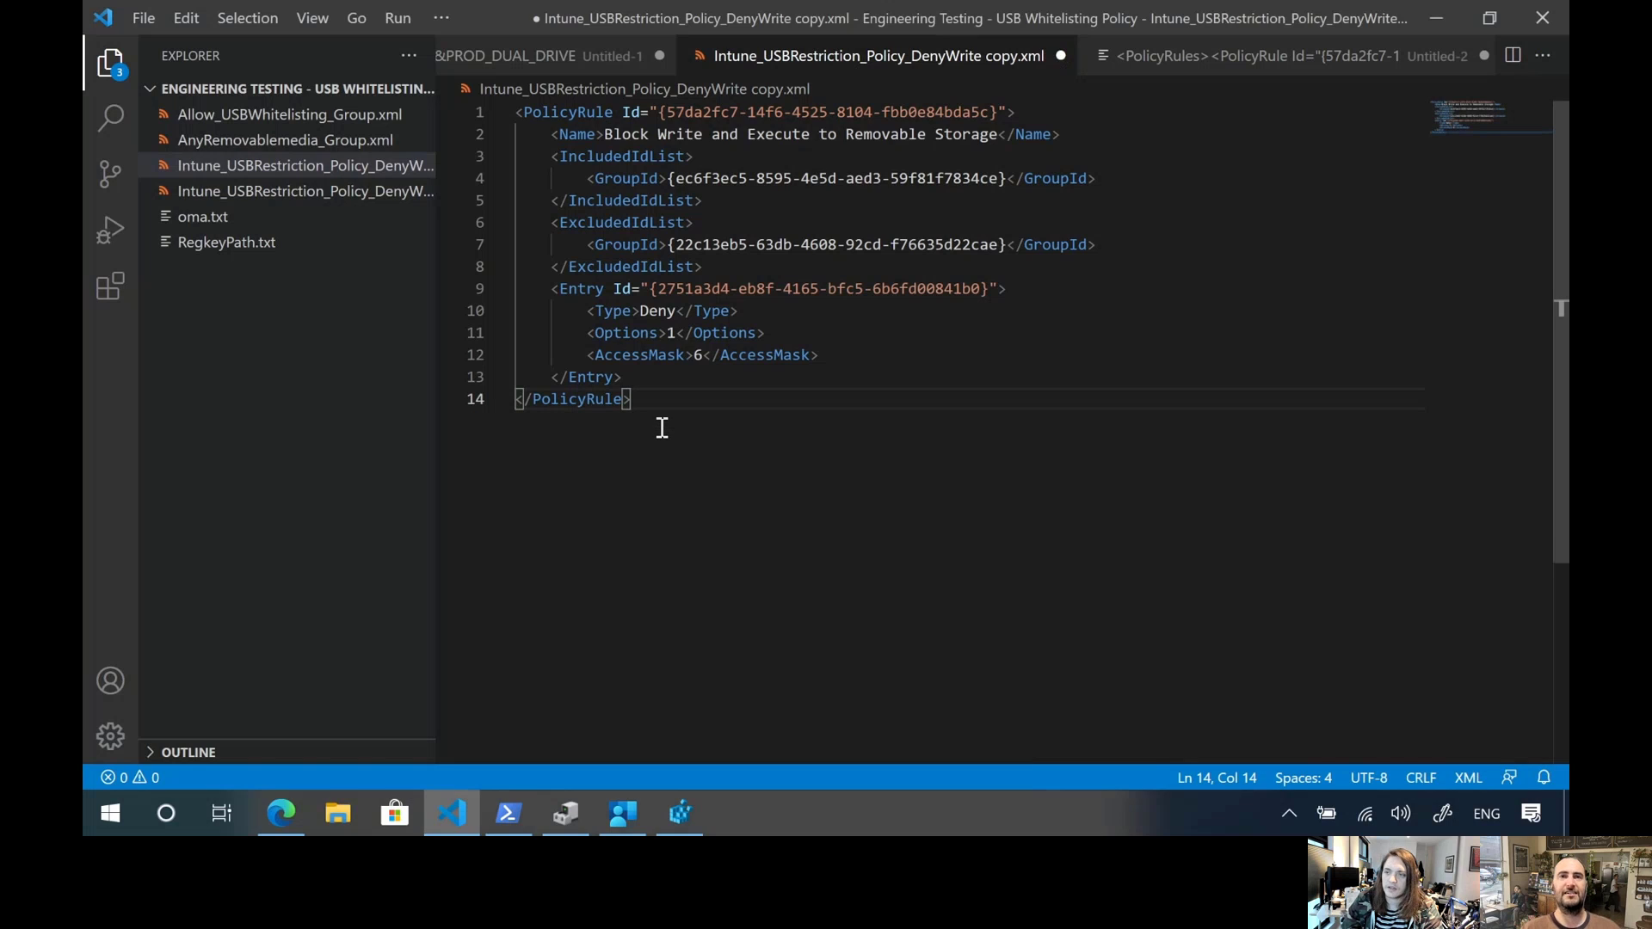
{"action": "key", "text": "ctrl+s"}
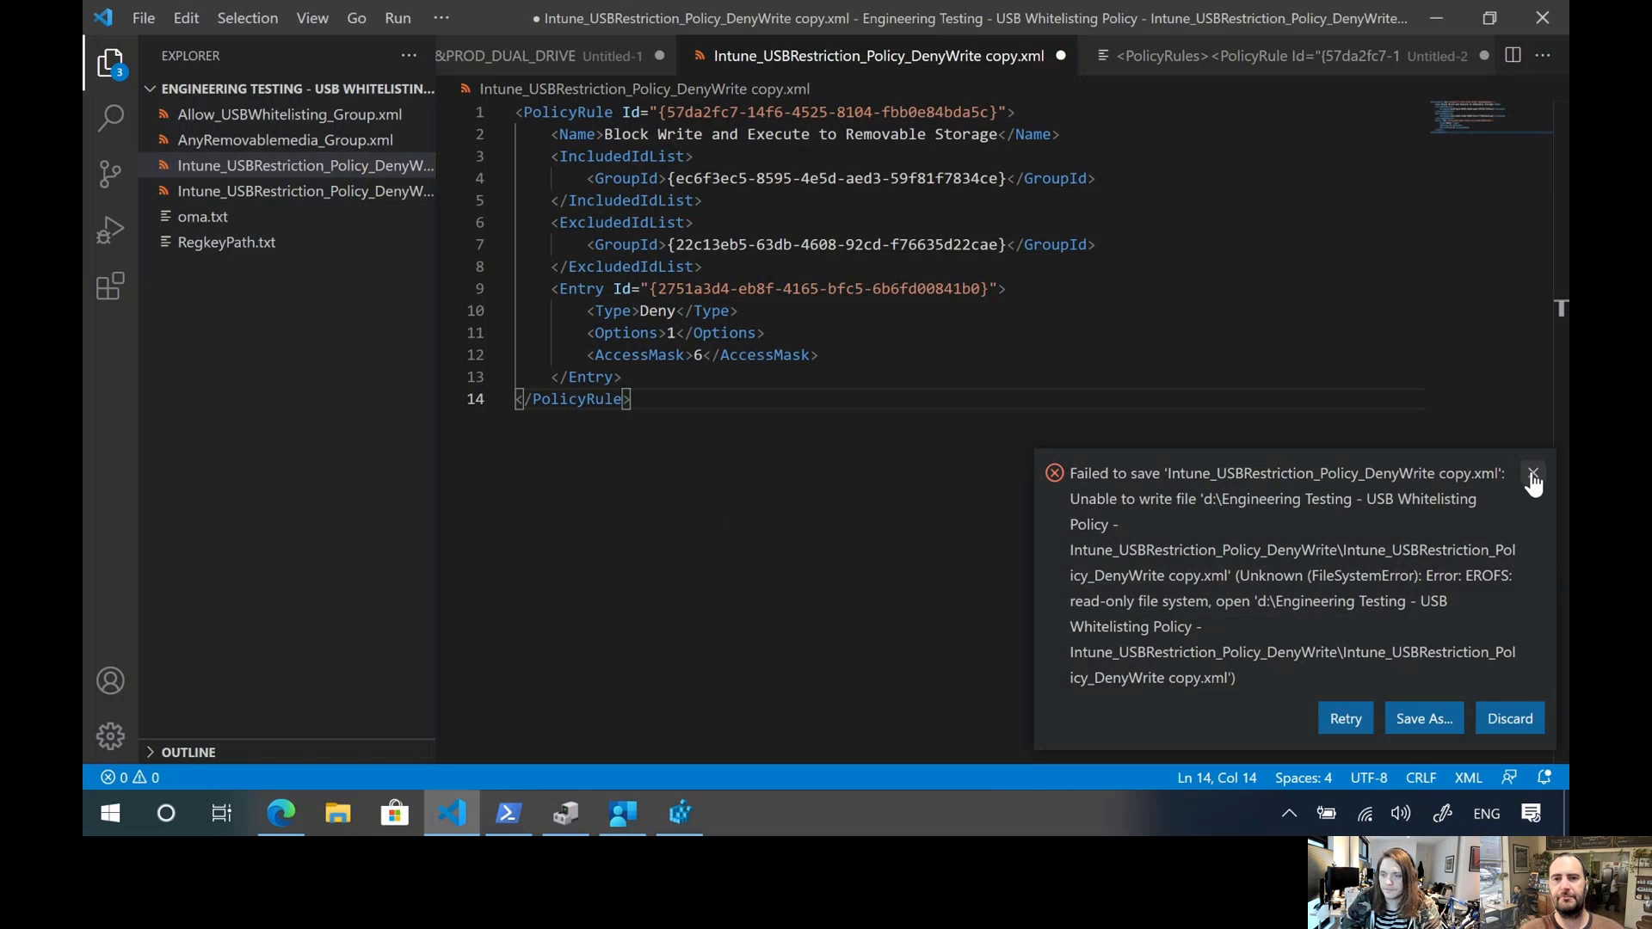
{"action": "left_click", "coordinate": [1532, 473]}
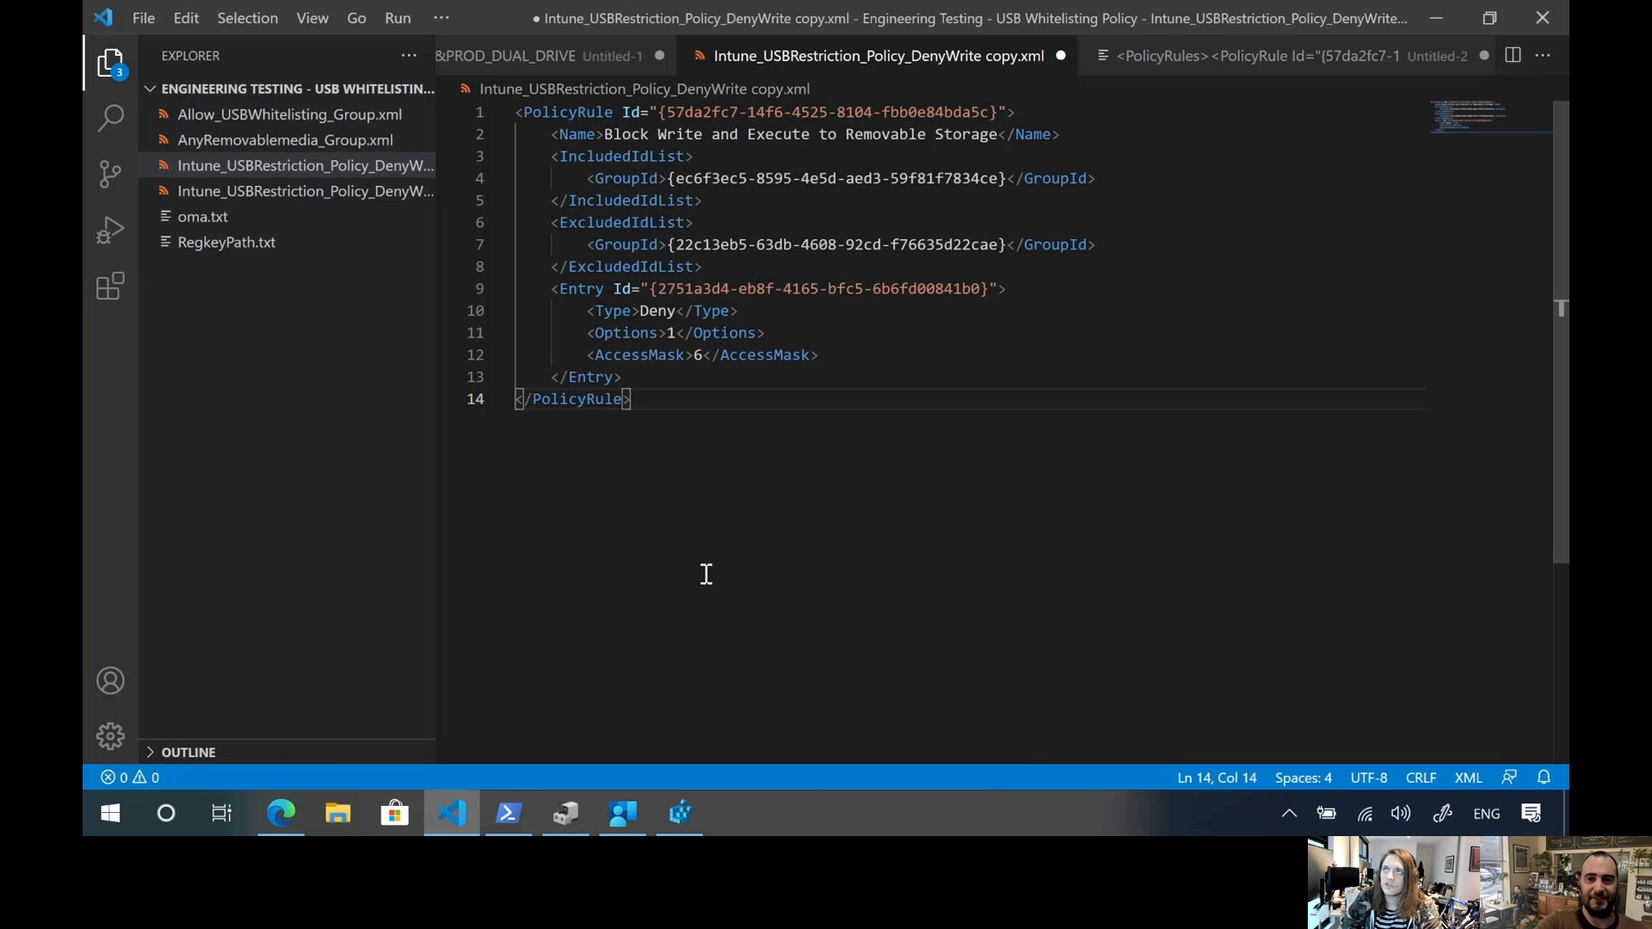
Open the UnAllowed (D:) drive in File Explorer, check its context options for creating or pasting items, and return to Visual Studio Code
{"action": "key", "text": "super+e"}
{"action": "left_click", "coordinate": [454, 435]}
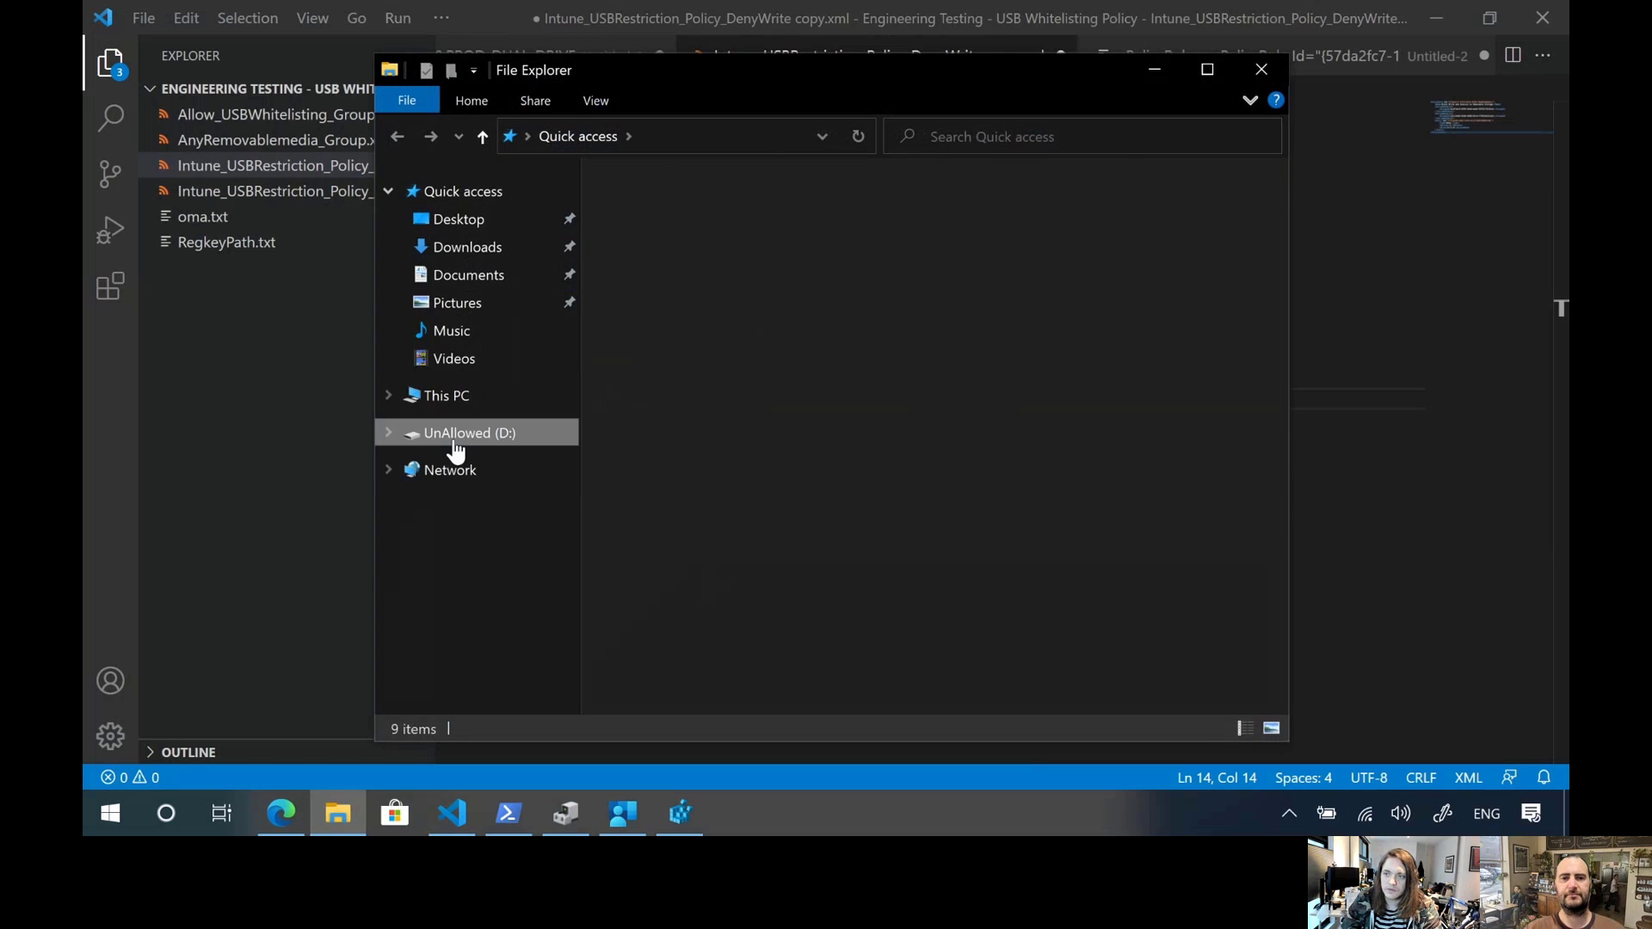
{"action": "right_click", "coordinate": [678, 318]}
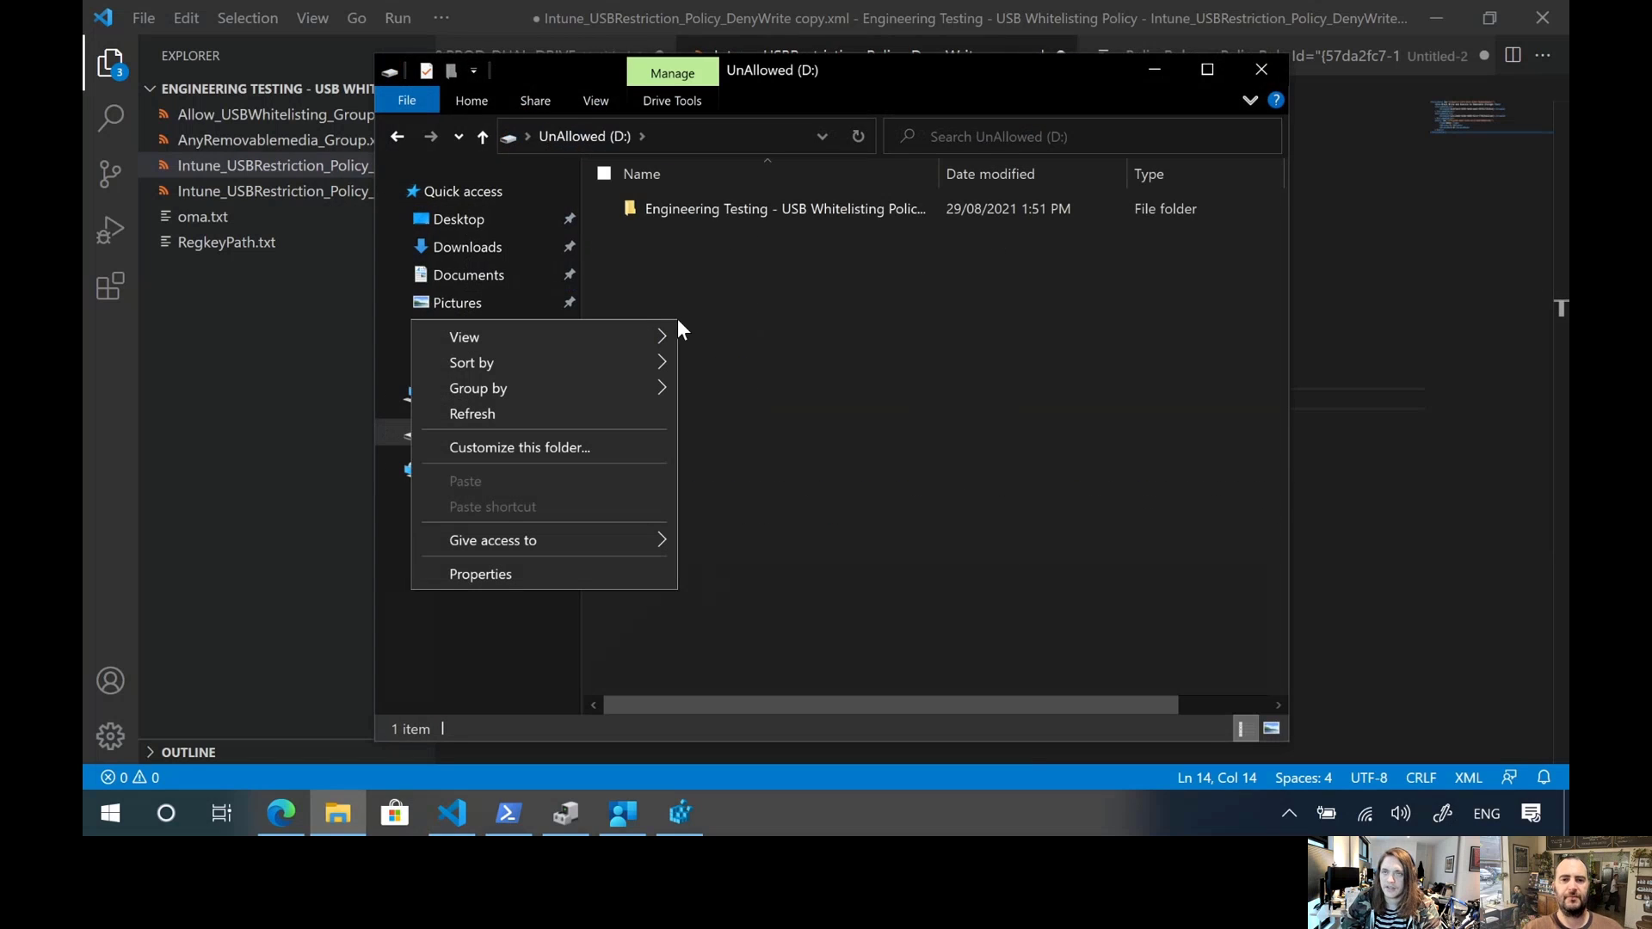
{"action": "left_click", "coordinate": [819, 300]}
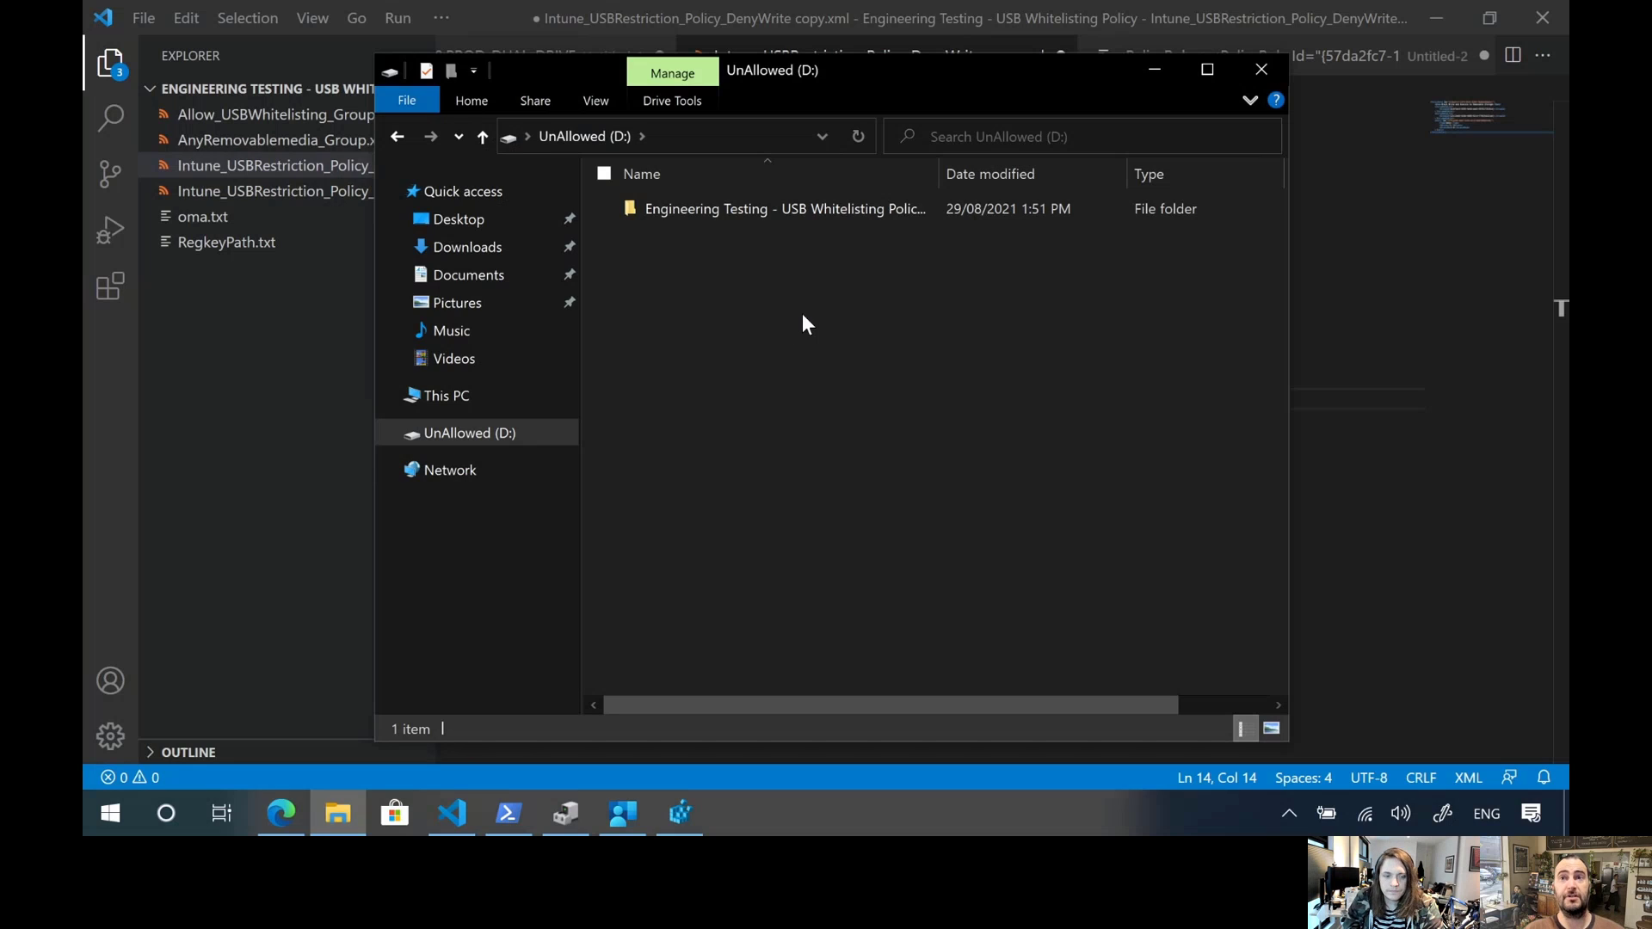
{"action": "right_click", "coordinate": [756, 317]}
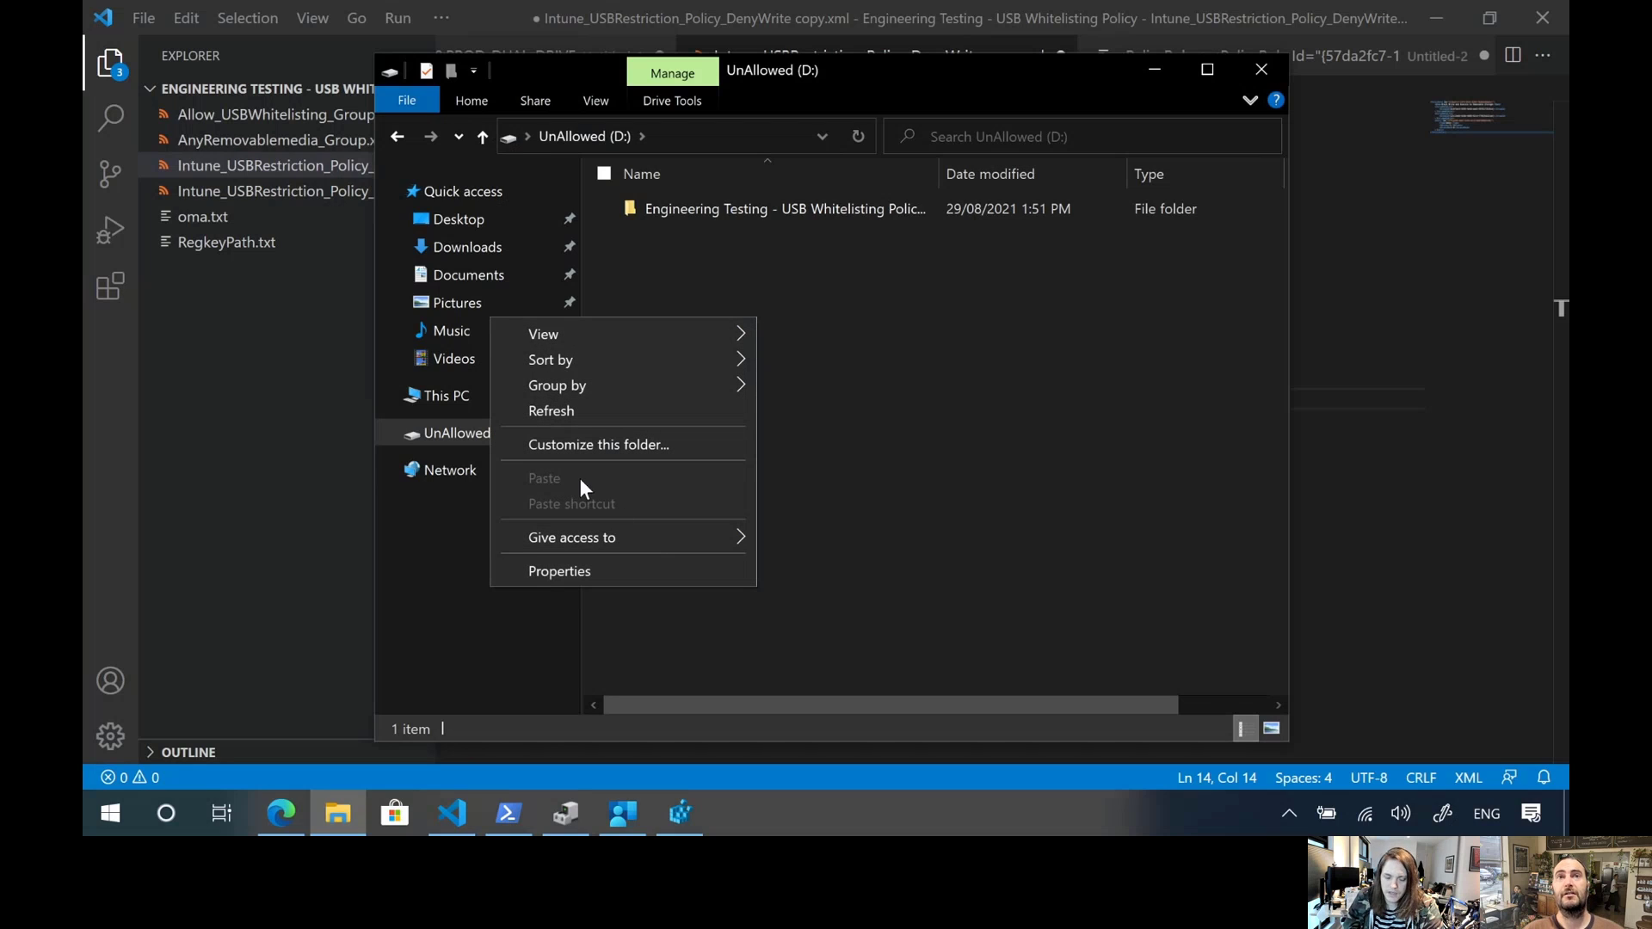
{"action": "left_click", "coordinate": [832, 465]}
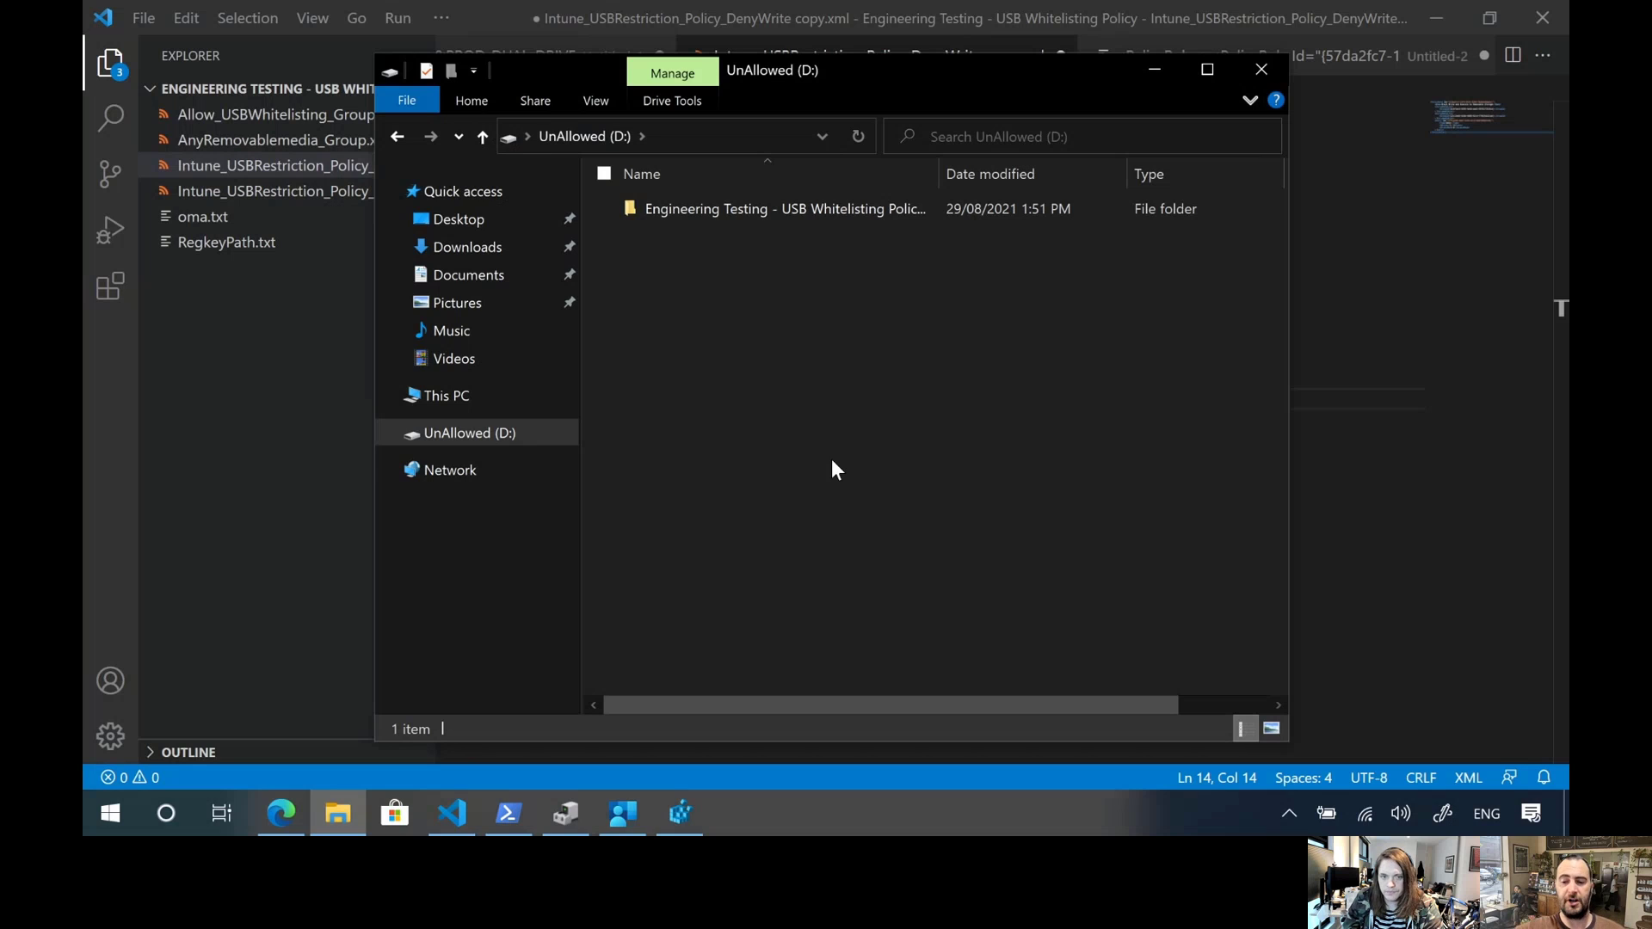
{"action": "key", "text": "alt+Tab"}
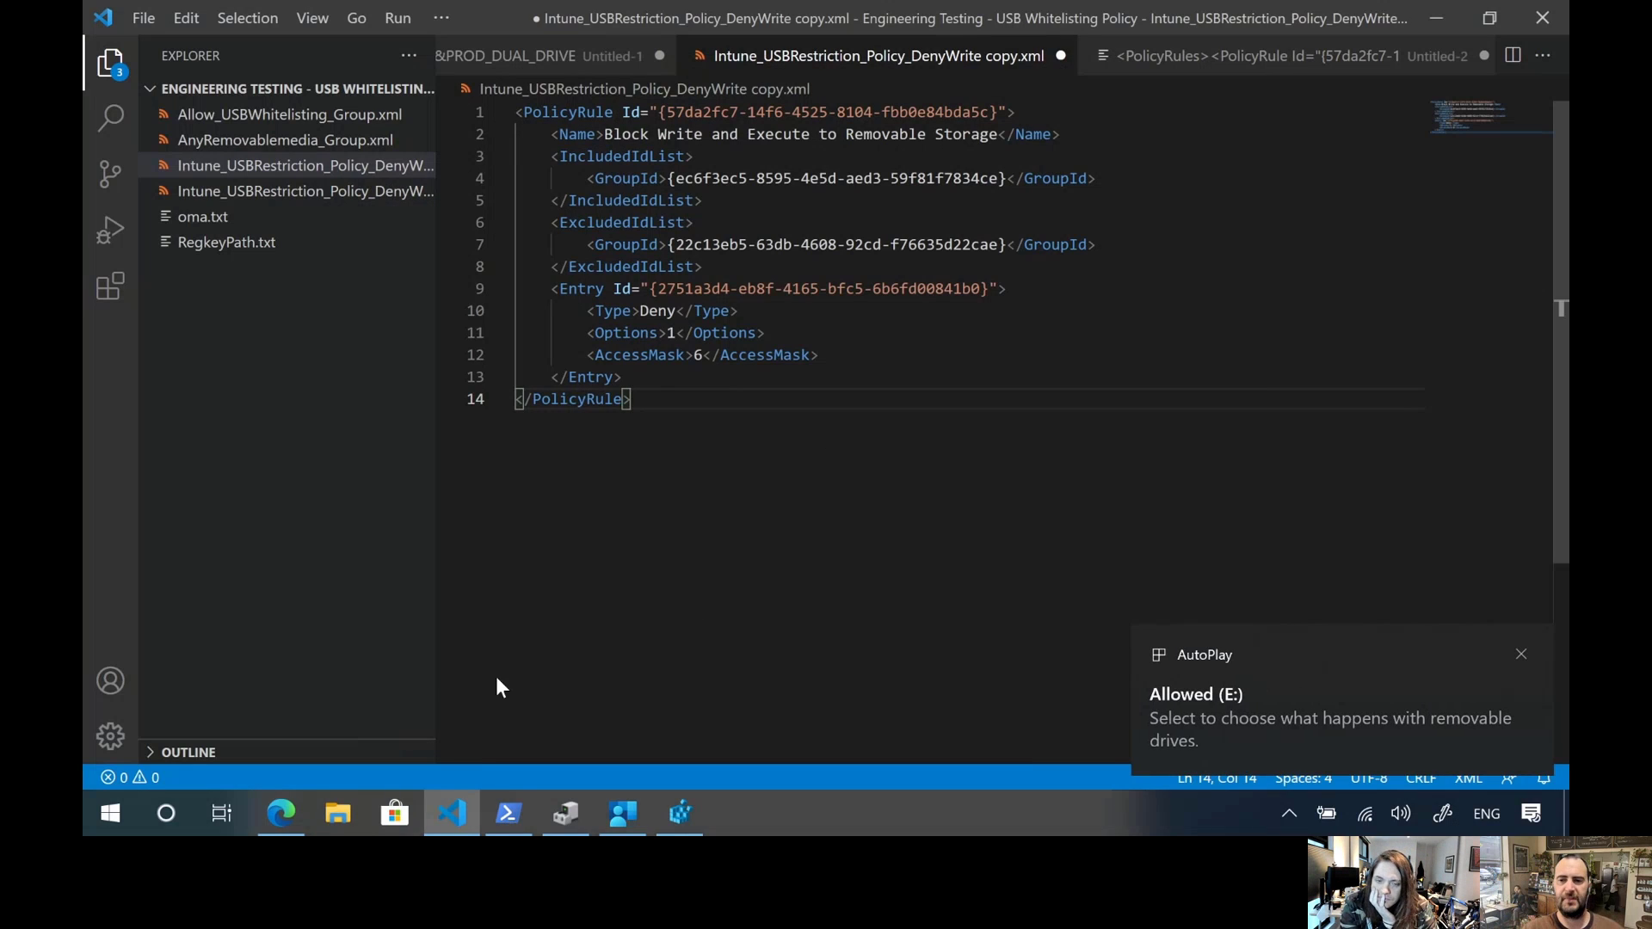
Dismiss the AutoPlay notifications and create a folder with the default name on the Allowed (E:) drive in File Explorer
{"action": "left_click", "coordinate": [1518, 655]}
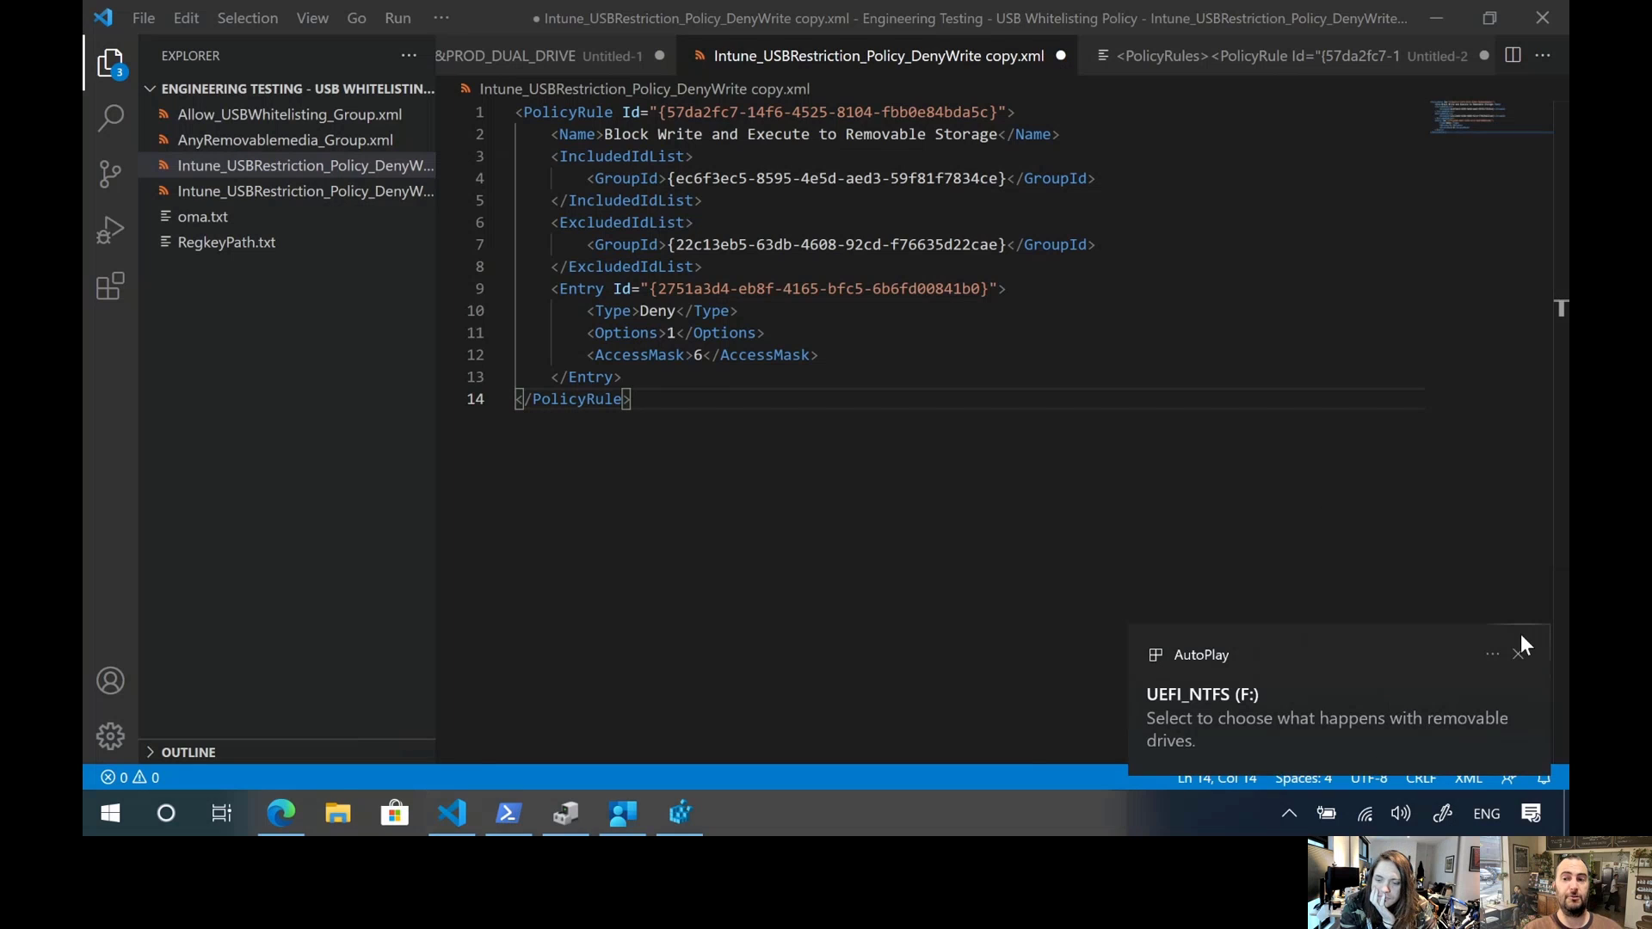
{"action": "left_click", "coordinate": [1518, 657]}
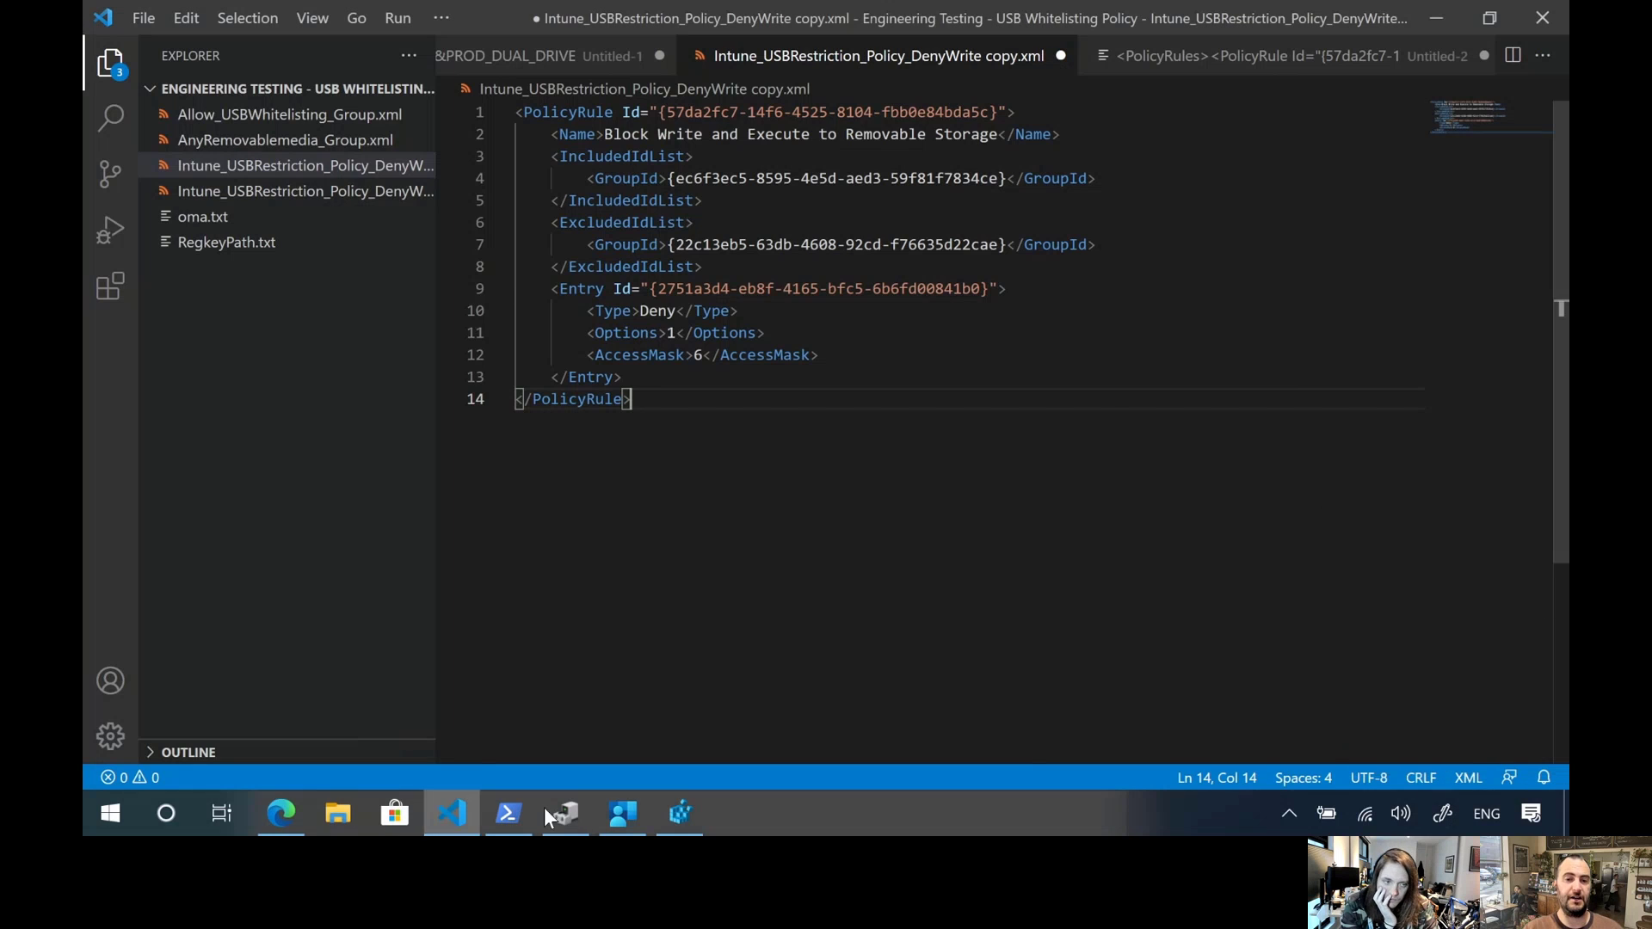
{"action": "left_click", "coordinate": [337, 819]}
{"action": "left_click", "coordinate": [469, 470]}
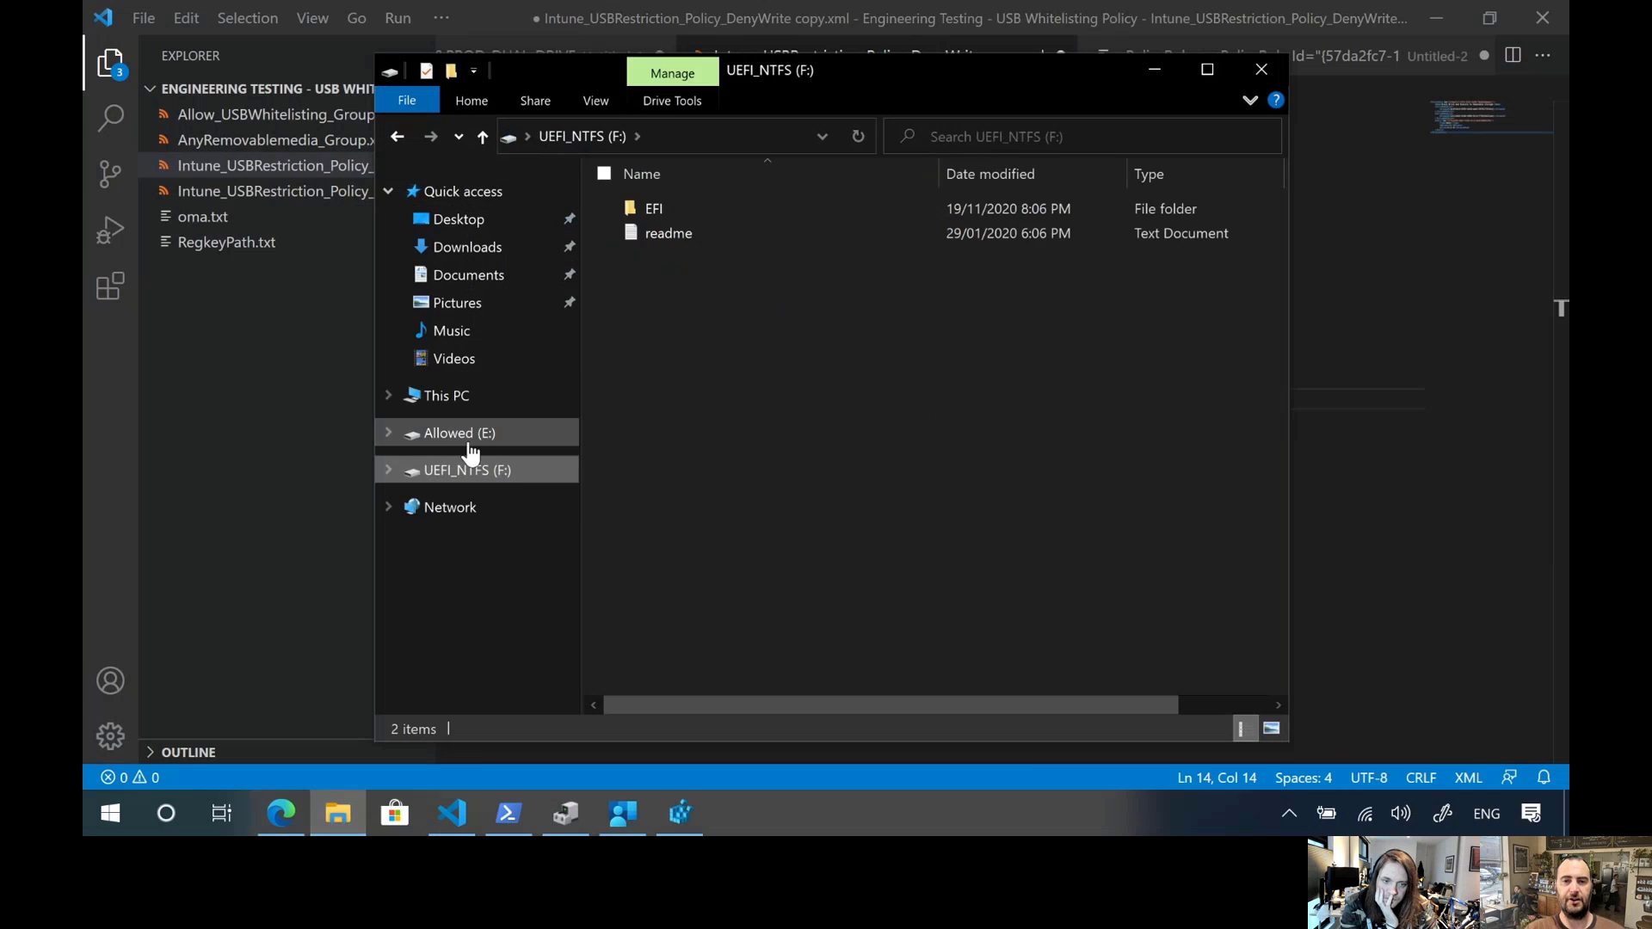
{"action": "left_click", "coordinate": [460, 434]}
{"action": "right_click", "coordinate": [672, 292]}
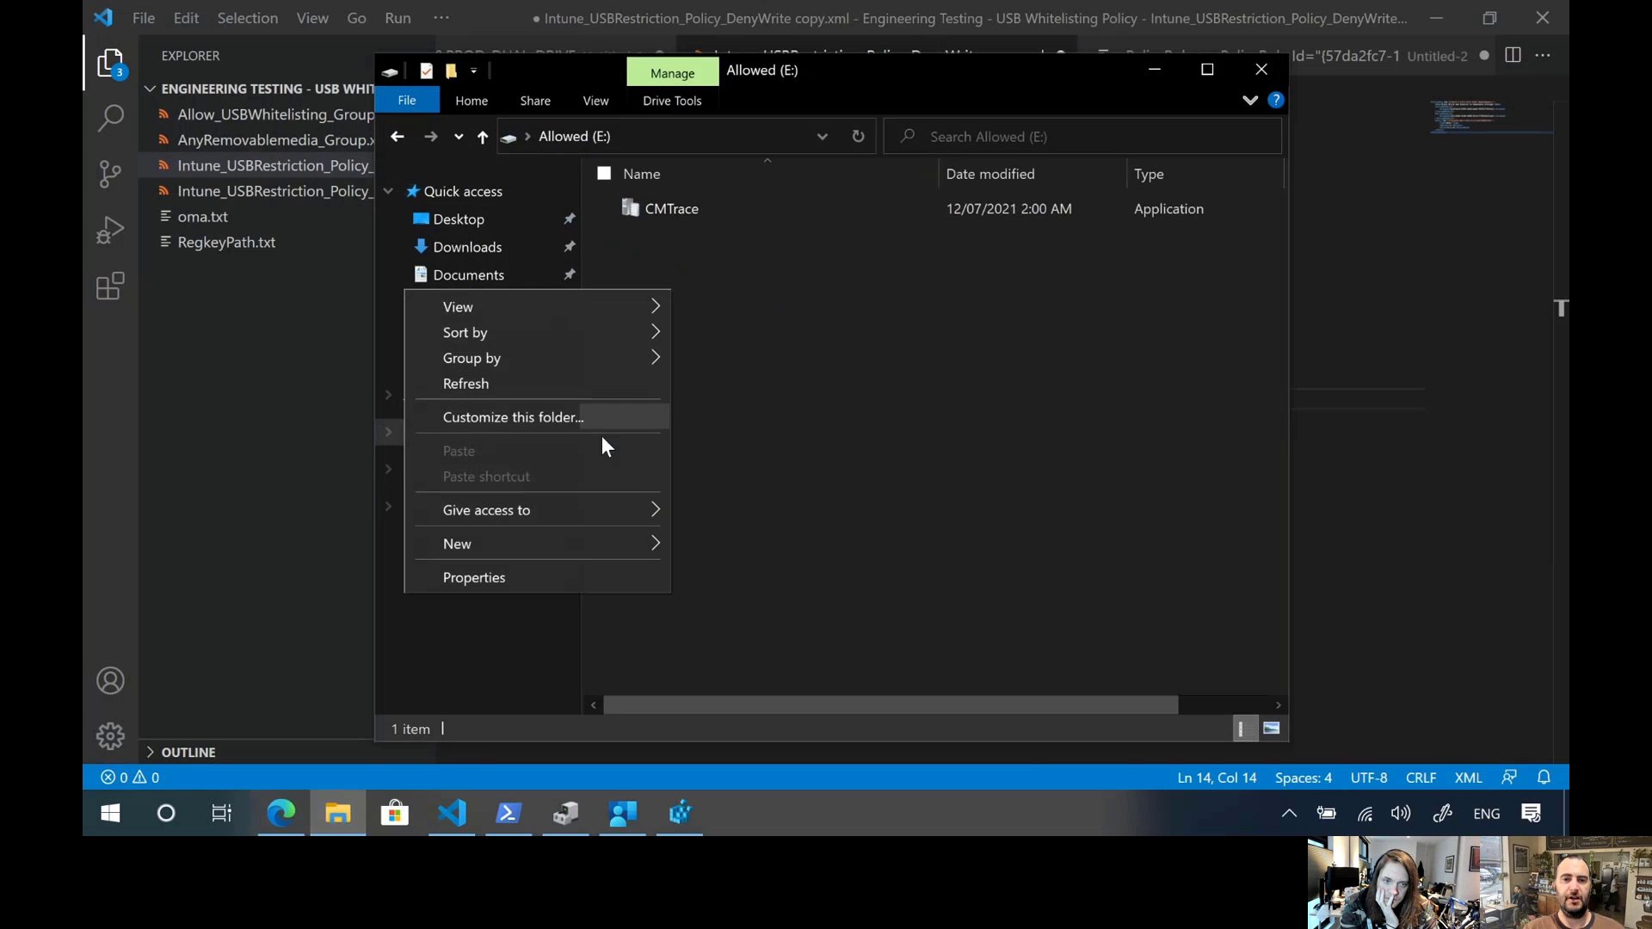
{"action": "mouse_move", "coordinate": [539, 542]}
{"action": "left_click", "coordinate": [759, 538]}
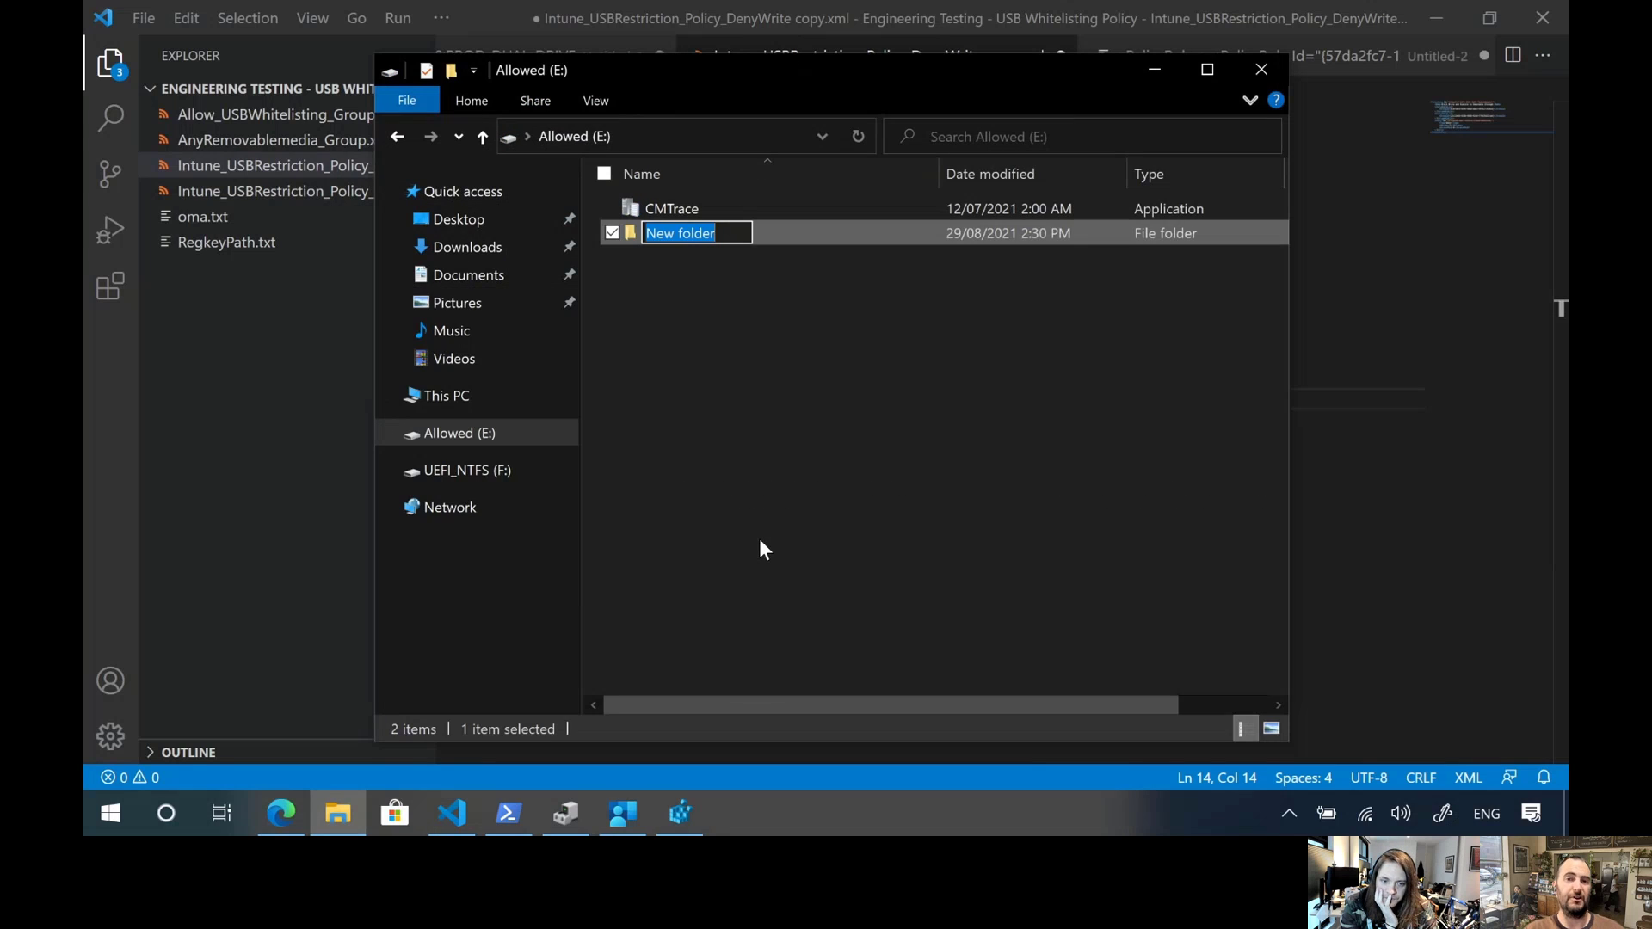
{"action": "left_click", "coordinate": [673, 363]}
Run the CMTrace application from the Allowed (E:) drive and close its window
{"action": "double_click", "coordinate": [647, 208]}
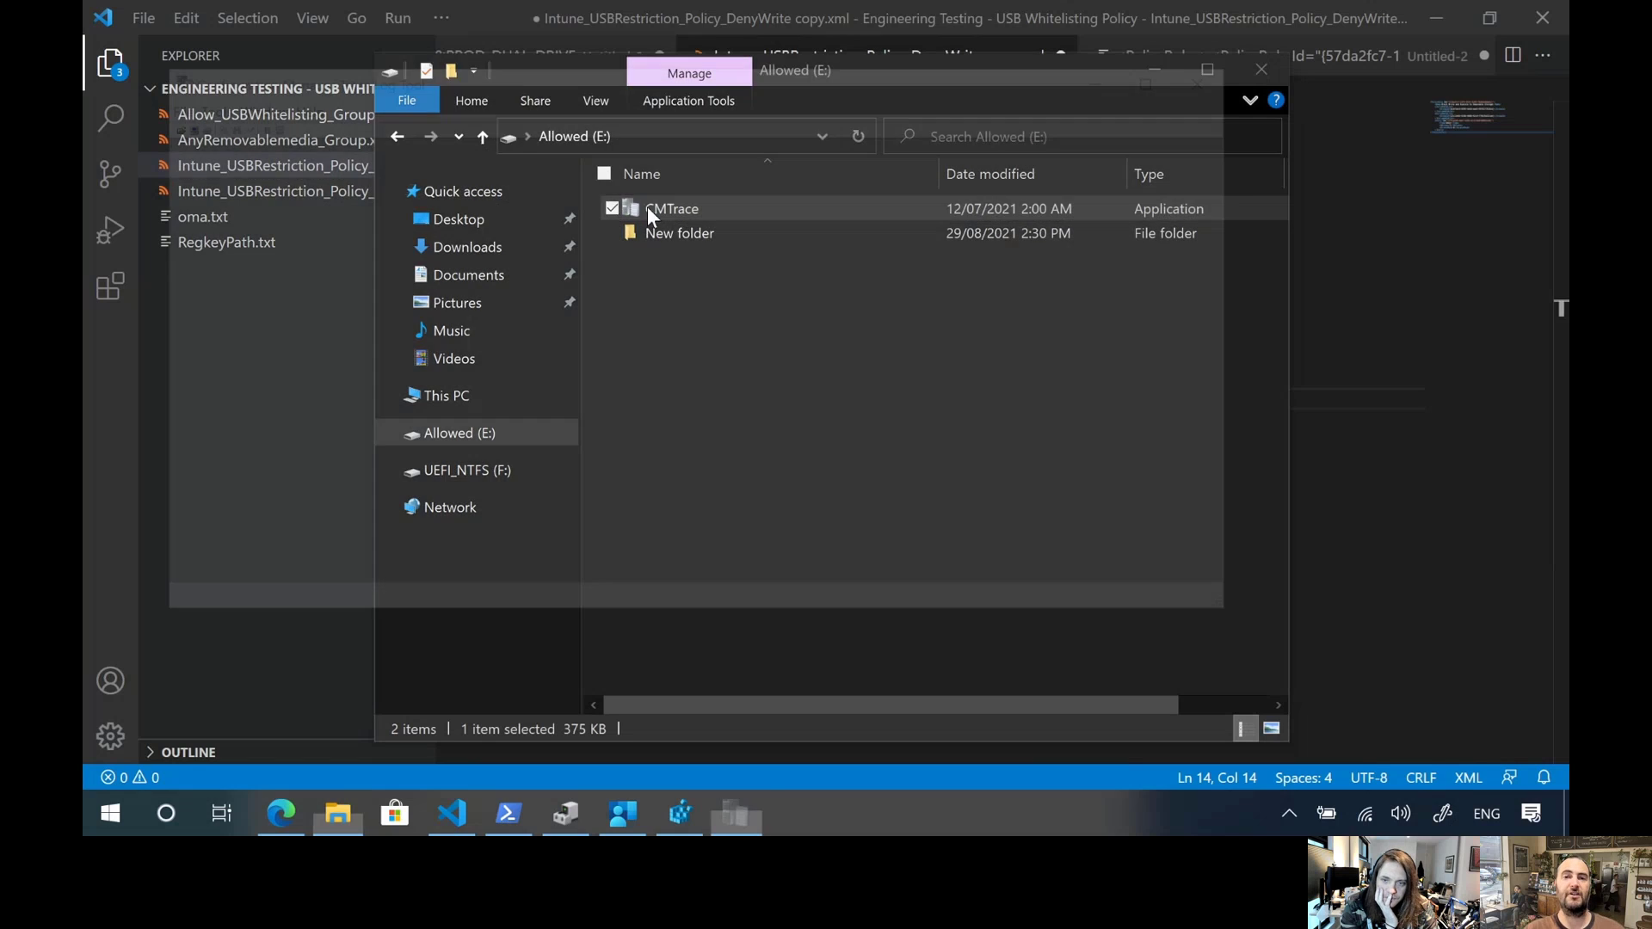
{"action": "left_click", "coordinate": [936, 484]}
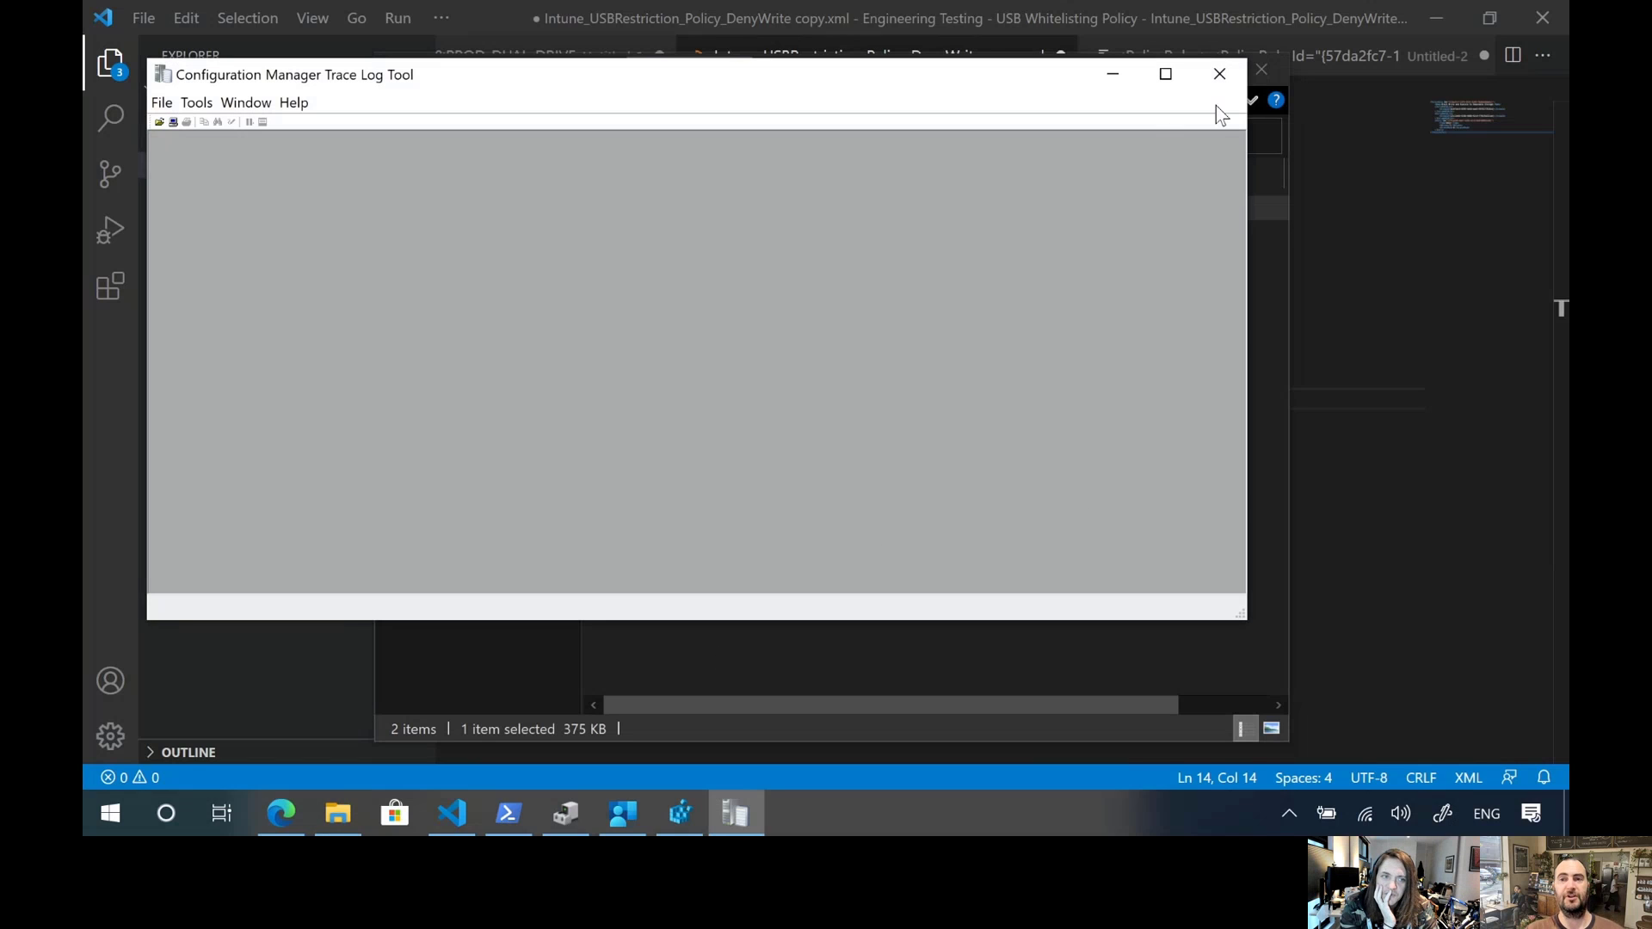
{"action": "left_click", "coordinate": [1219, 73]}
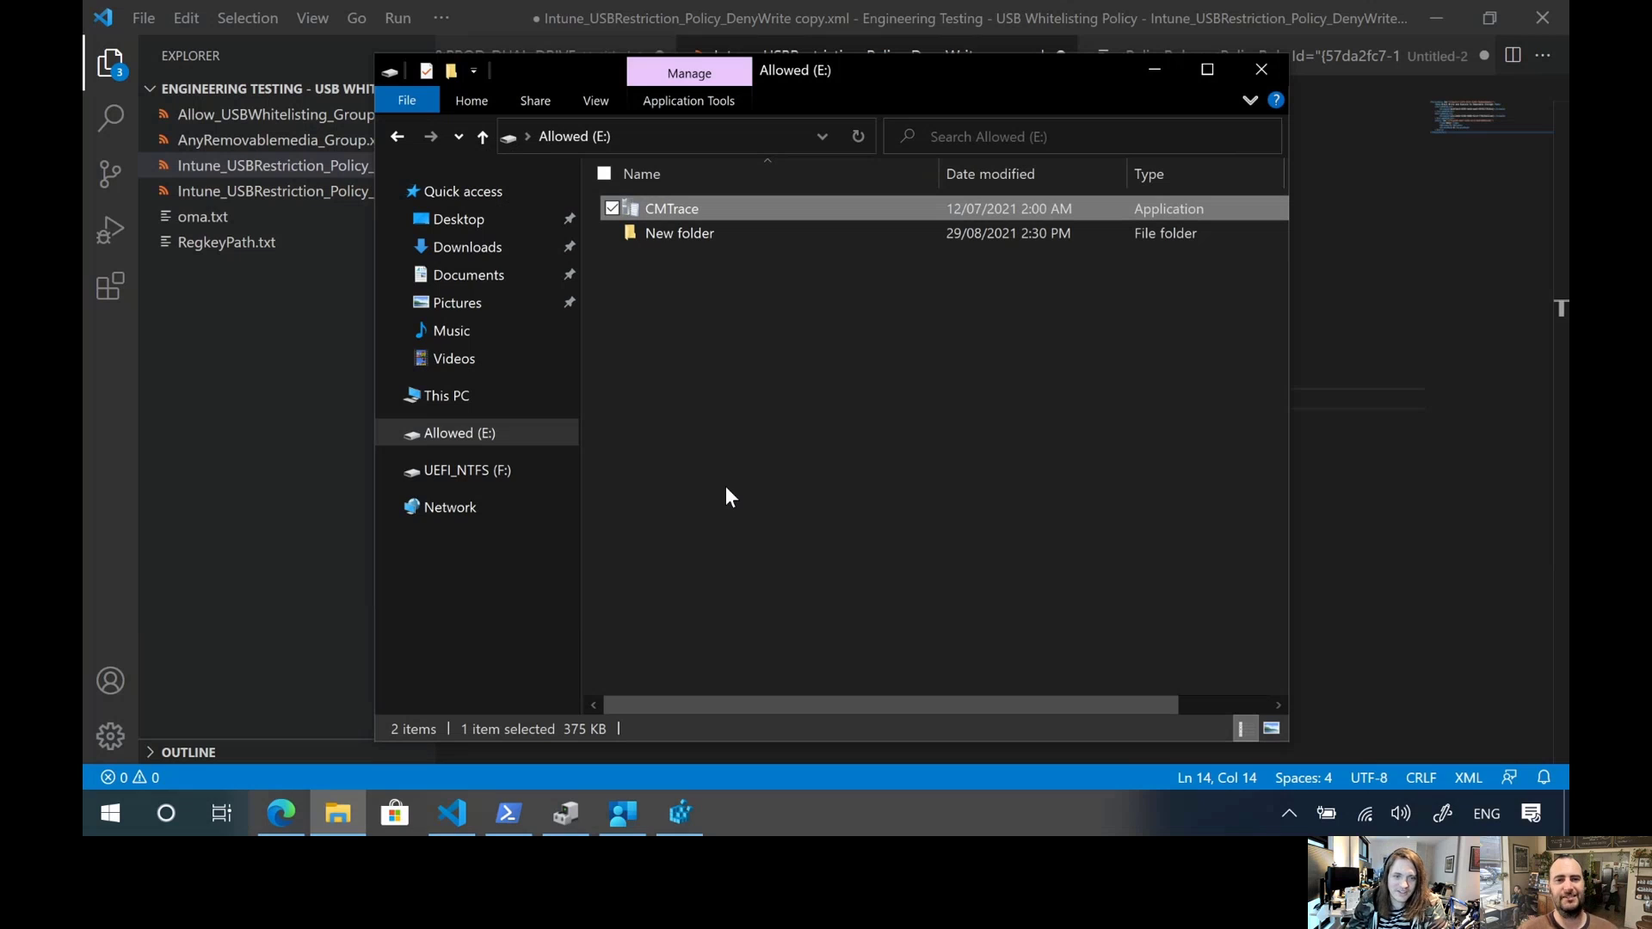
Return to Visual Studio Code and save a copy of Intune_USBRestriction_Policy_DenyWrite copy.xml to the Allowed (E:) drive under the same name
{"action": "left_click", "coordinate": [1377, 19]}
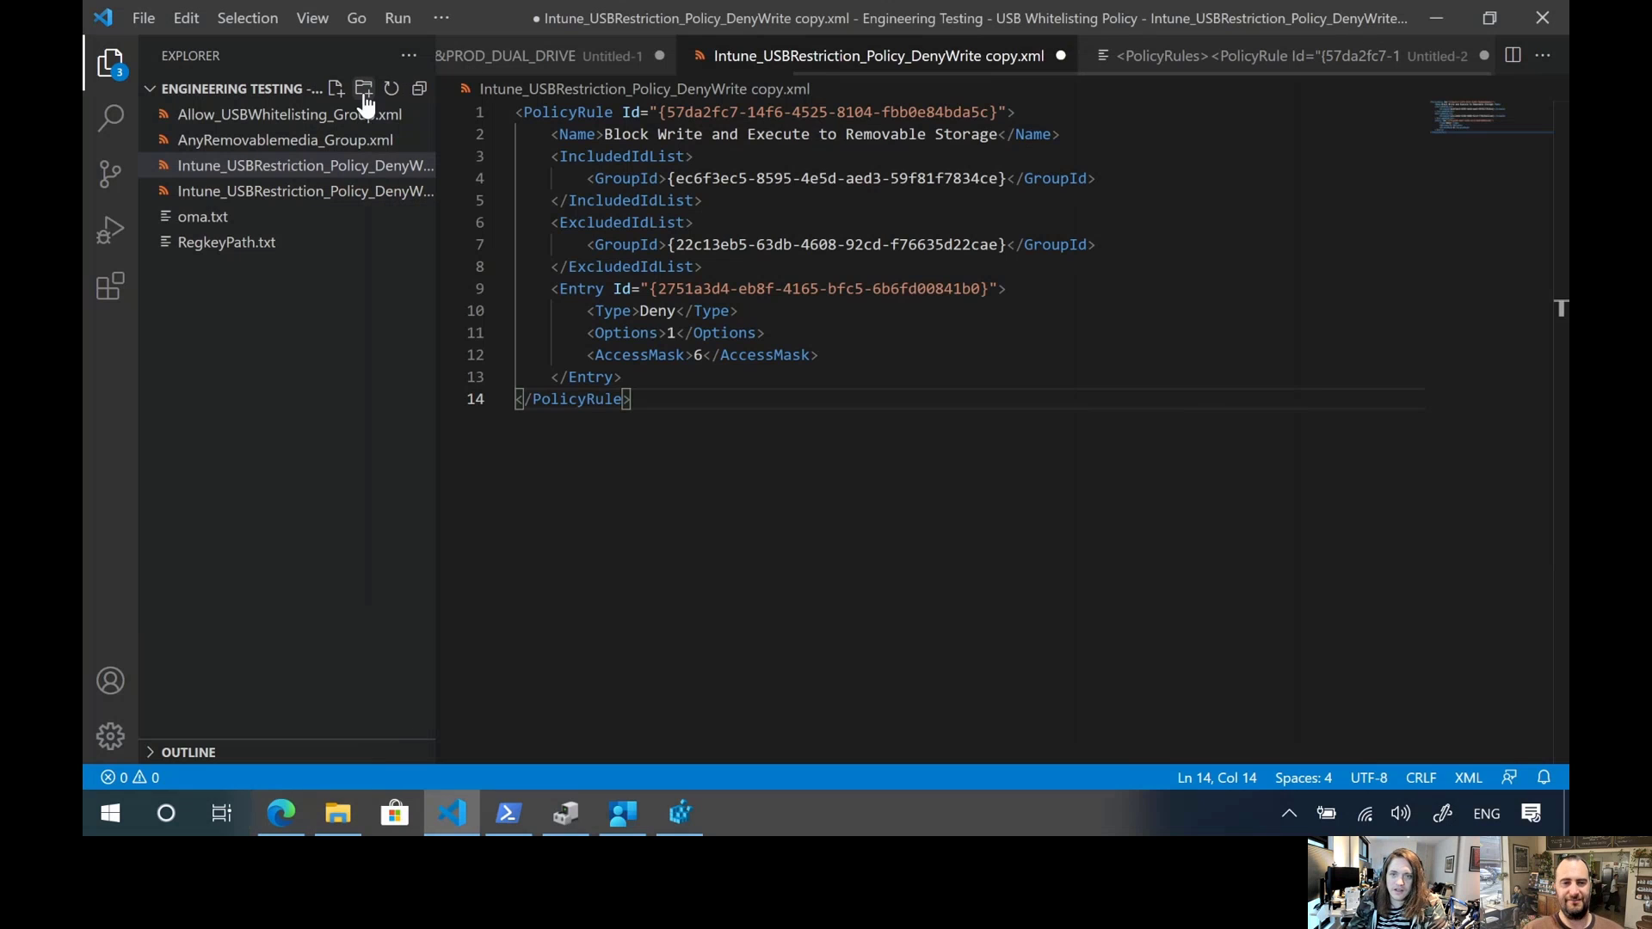
{"action": "left_click", "coordinate": [143, 18]}
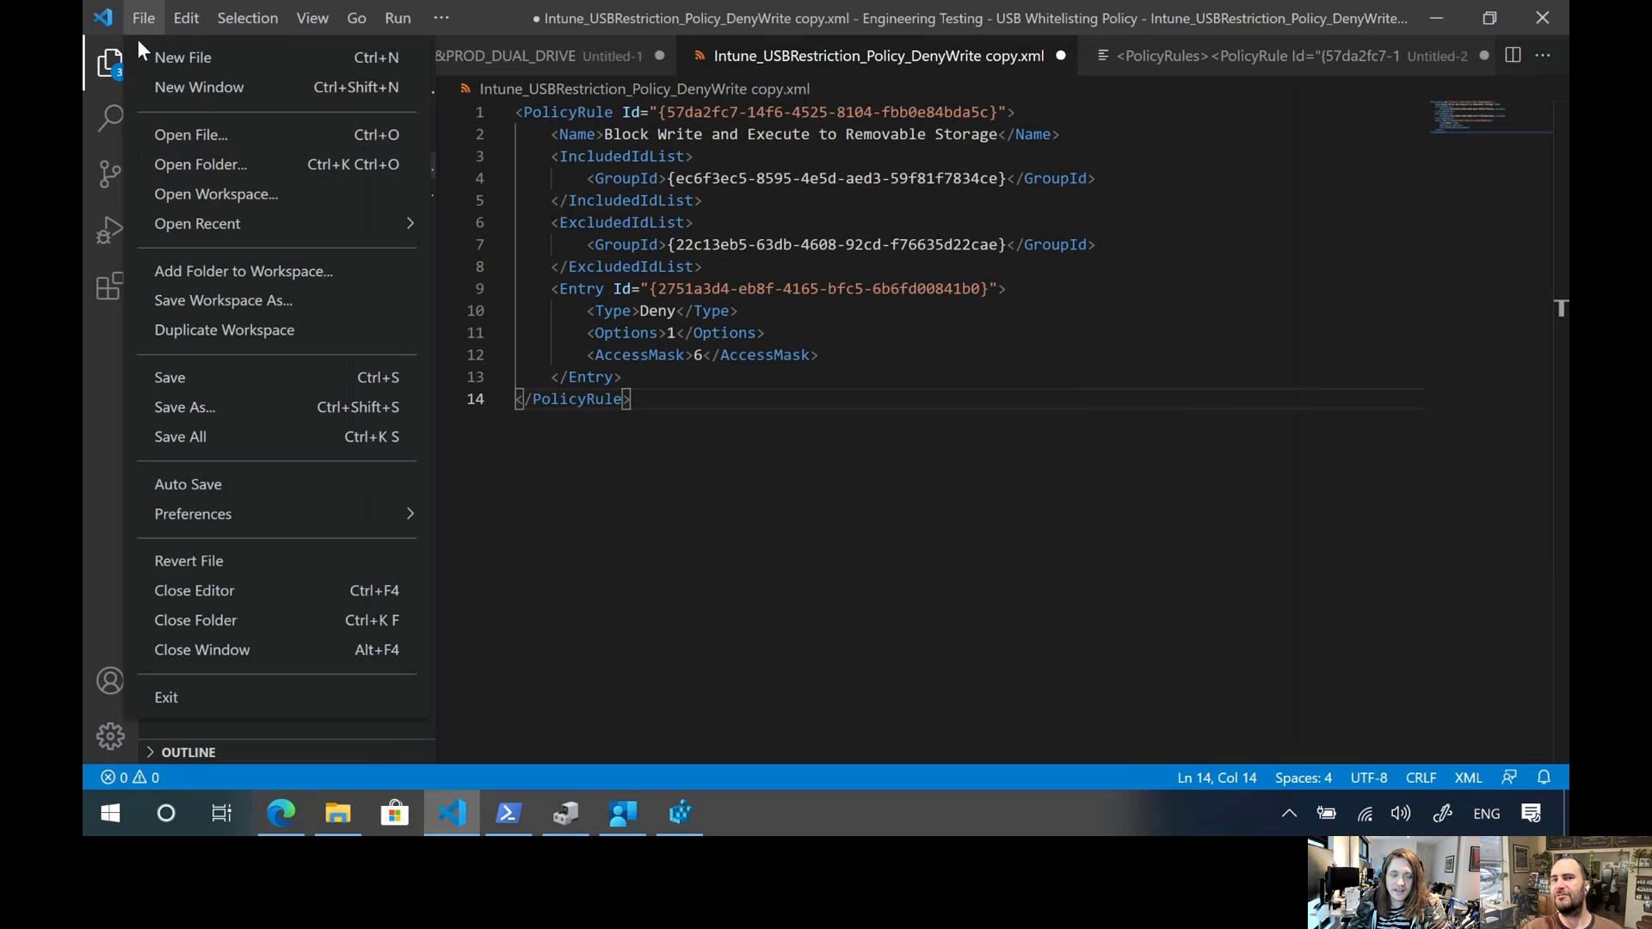
{"action": "left_click", "coordinate": [227, 397]}
{"action": "scroll", "coordinate": [172, 283], "scroll_direction": "down", "scroll_amount": 2}
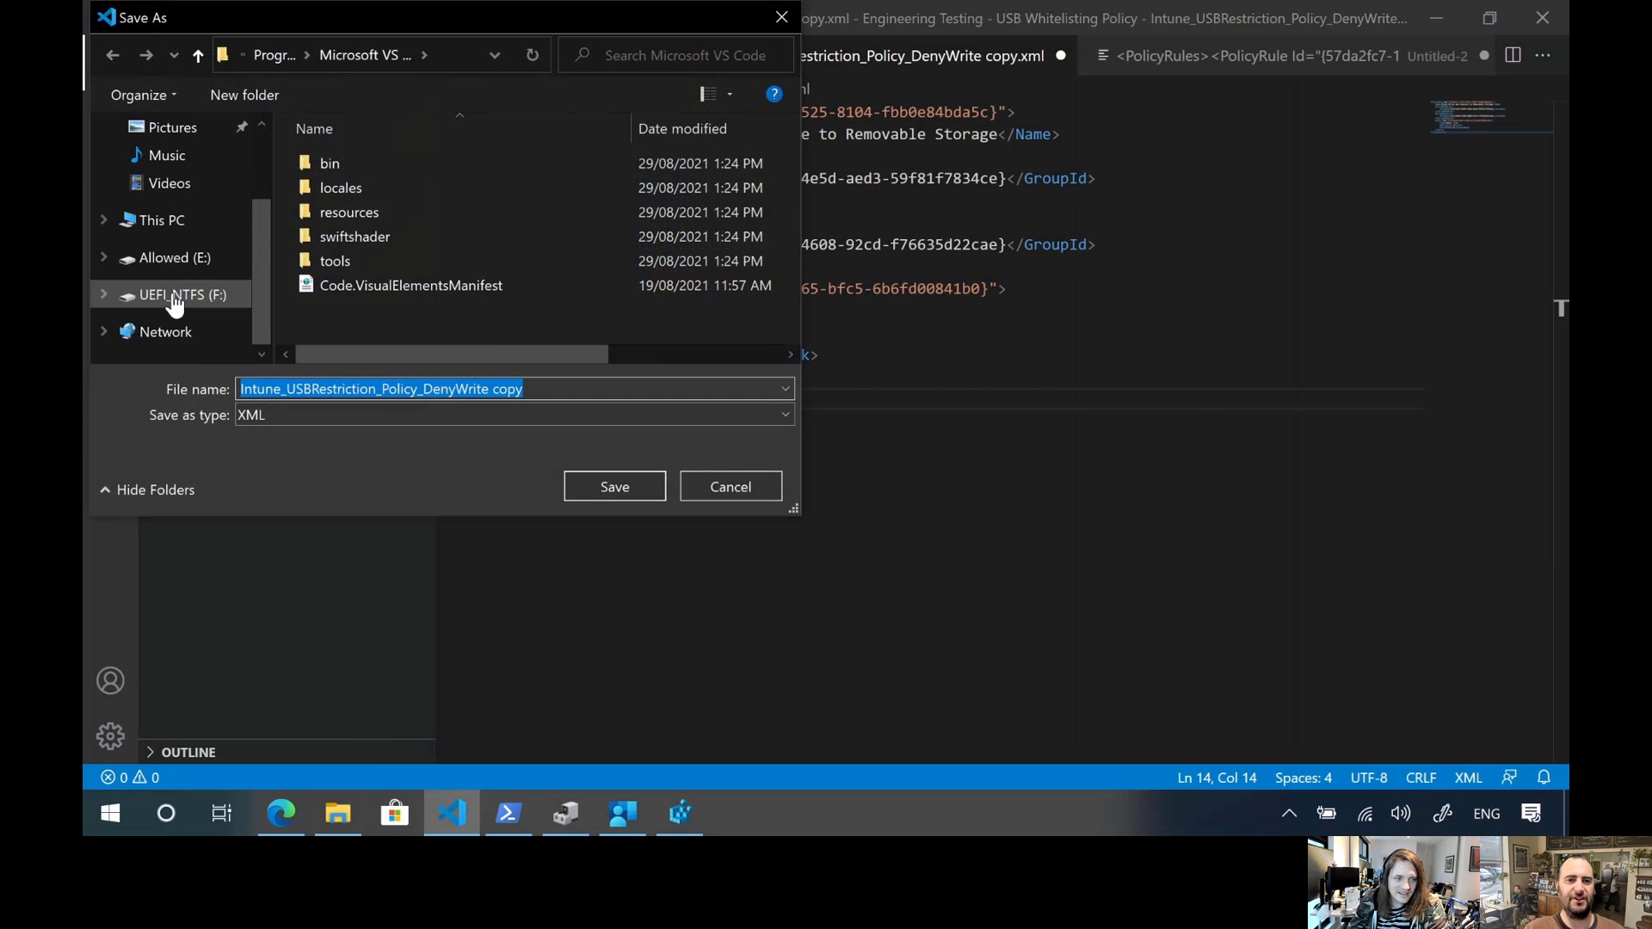
{"action": "left_click", "coordinate": [193, 260]}
{"action": "left_click", "coordinate": [614, 486]}
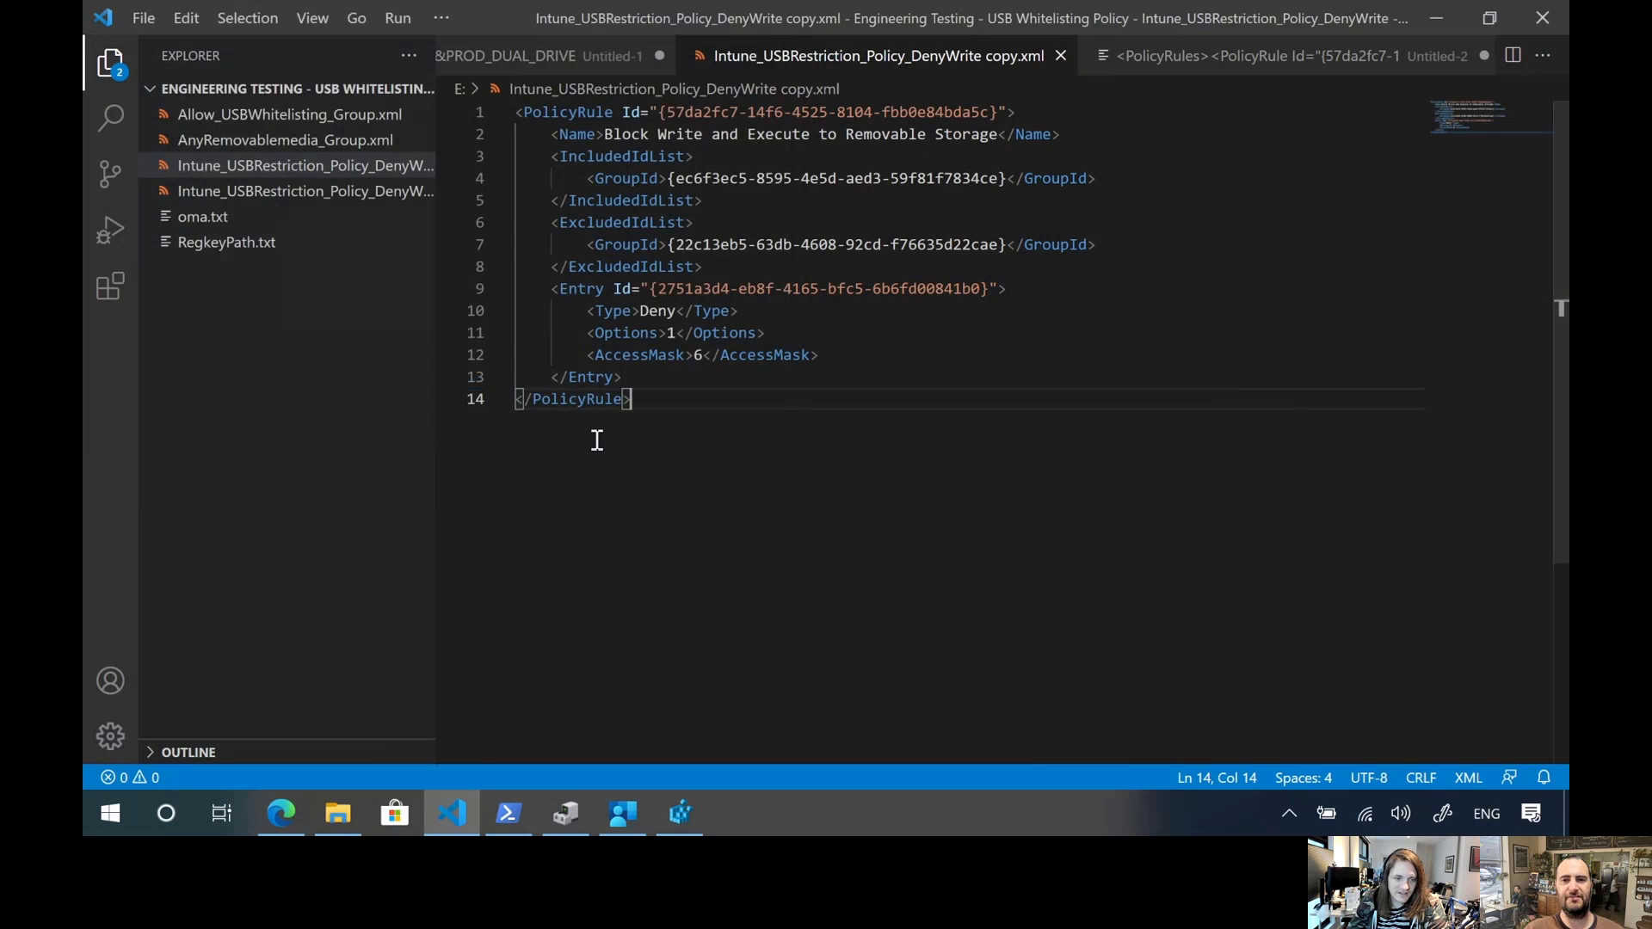